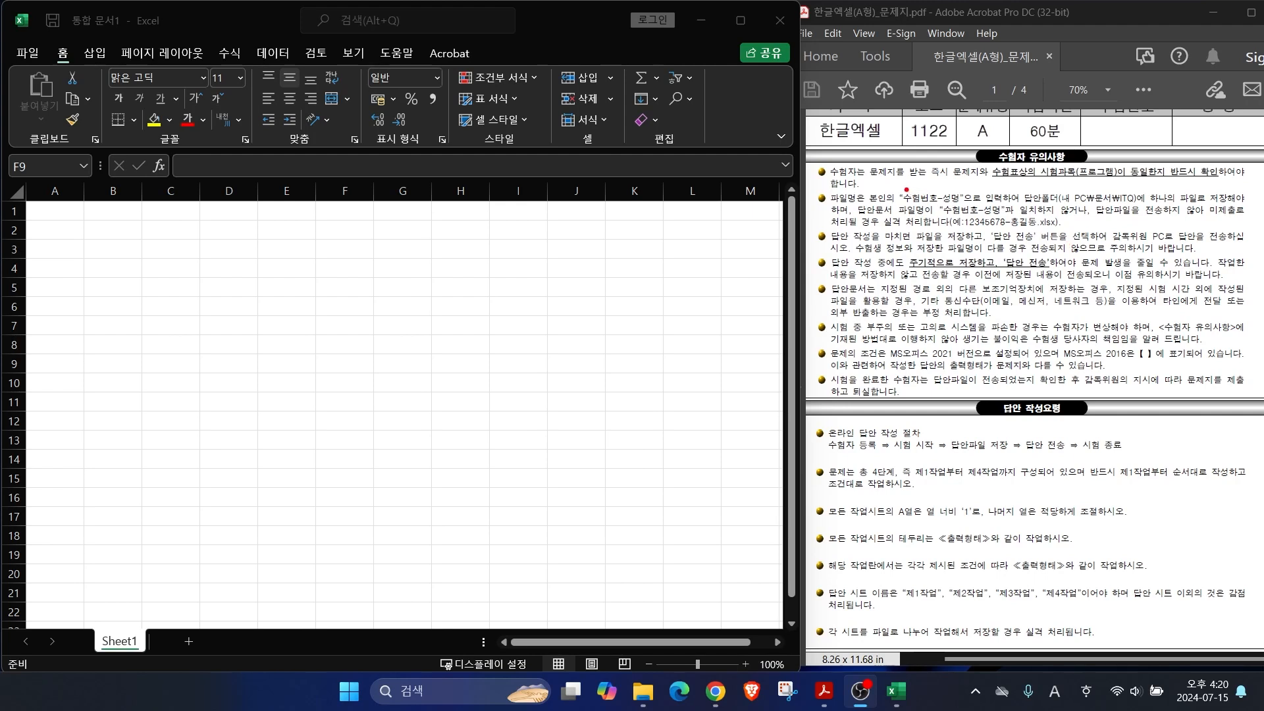
Step: Mark in red the file-naming rule, example file name, save folder and periodic-save advice
mouse_move(896, 184)
mouse_down()
mouse_move(936, 208)
mouse_move(1142, 208)
mouse_up()
drag(941, 232, 1059, 230)
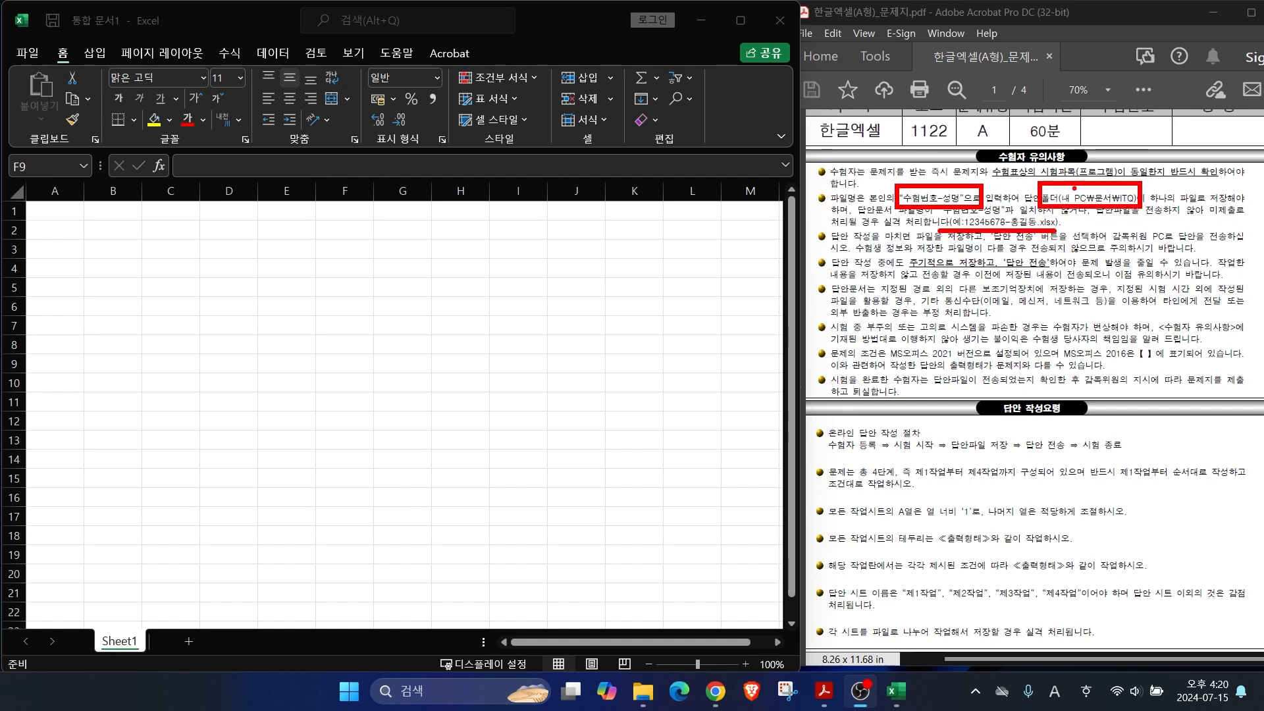
drag(1106, 191, 1148, 139)
drag(1127, 192, 1183, 141)
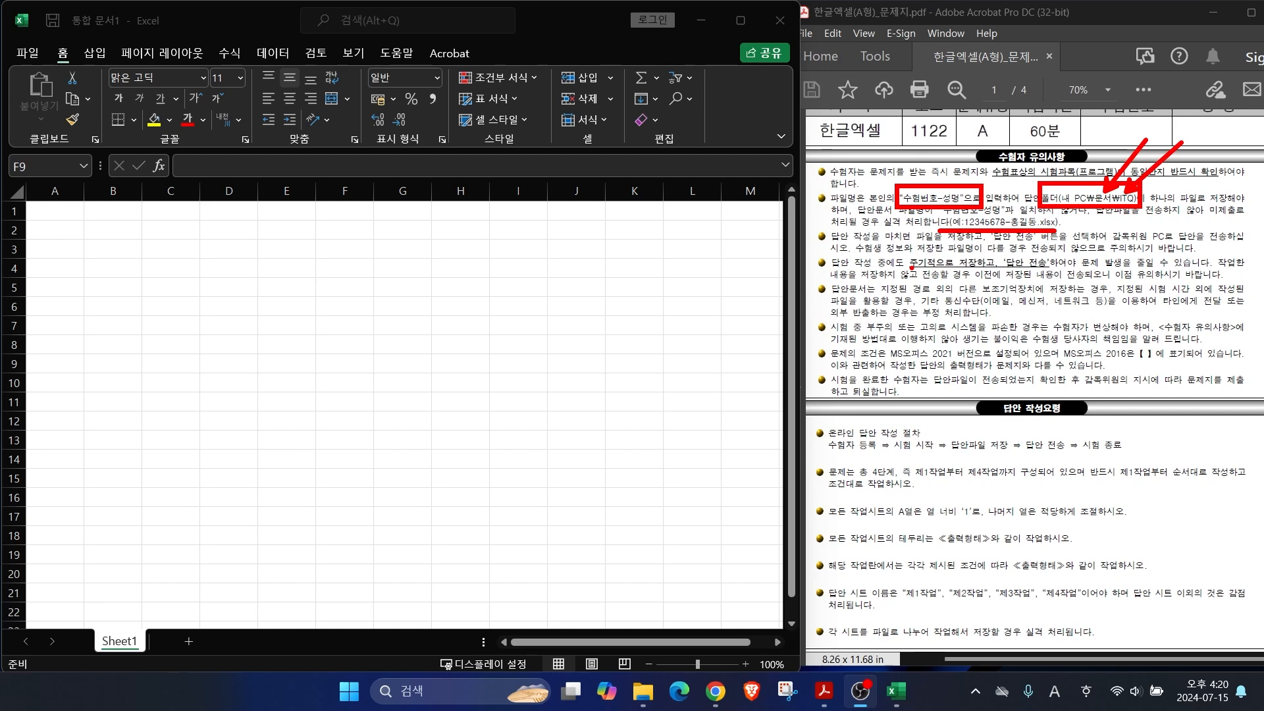
drag(913, 268, 1052, 271)
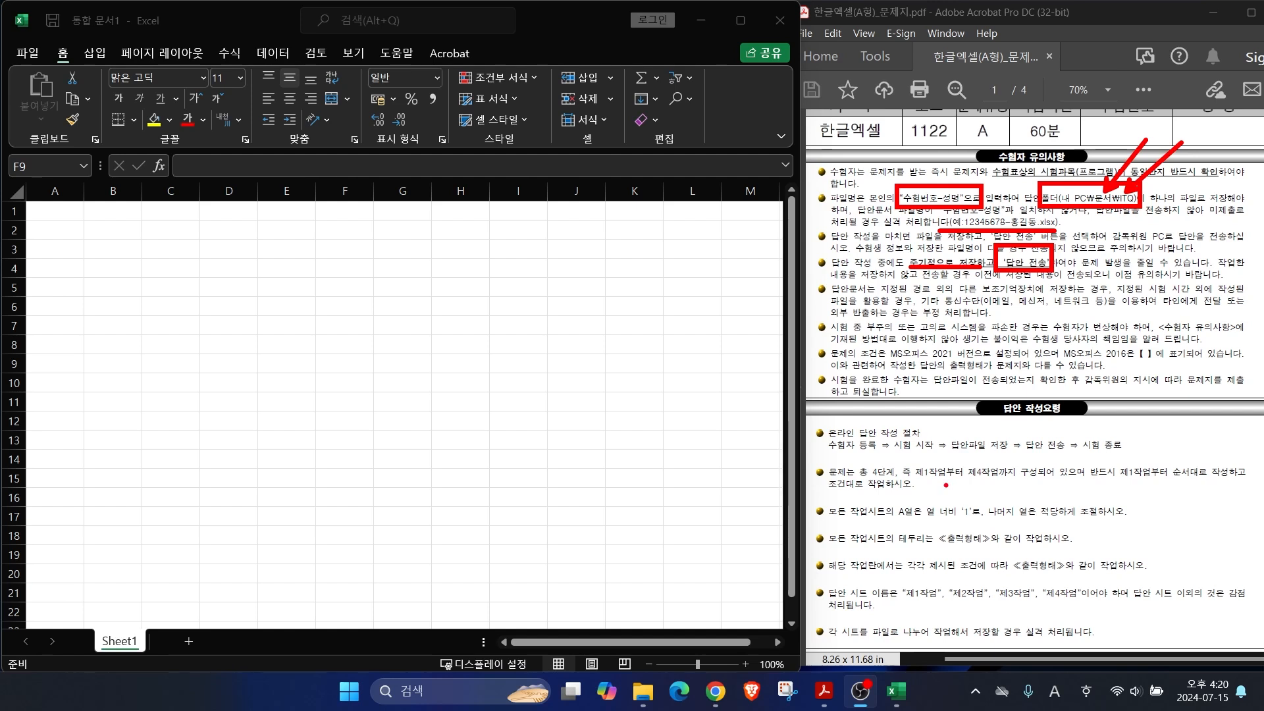
Step: Mark the task-order, column A width, border, sheet-name and extra-sheet rules, then clear the marks
drag(848, 475, 1010, 481)
drag(1104, 480, 1226, 480)
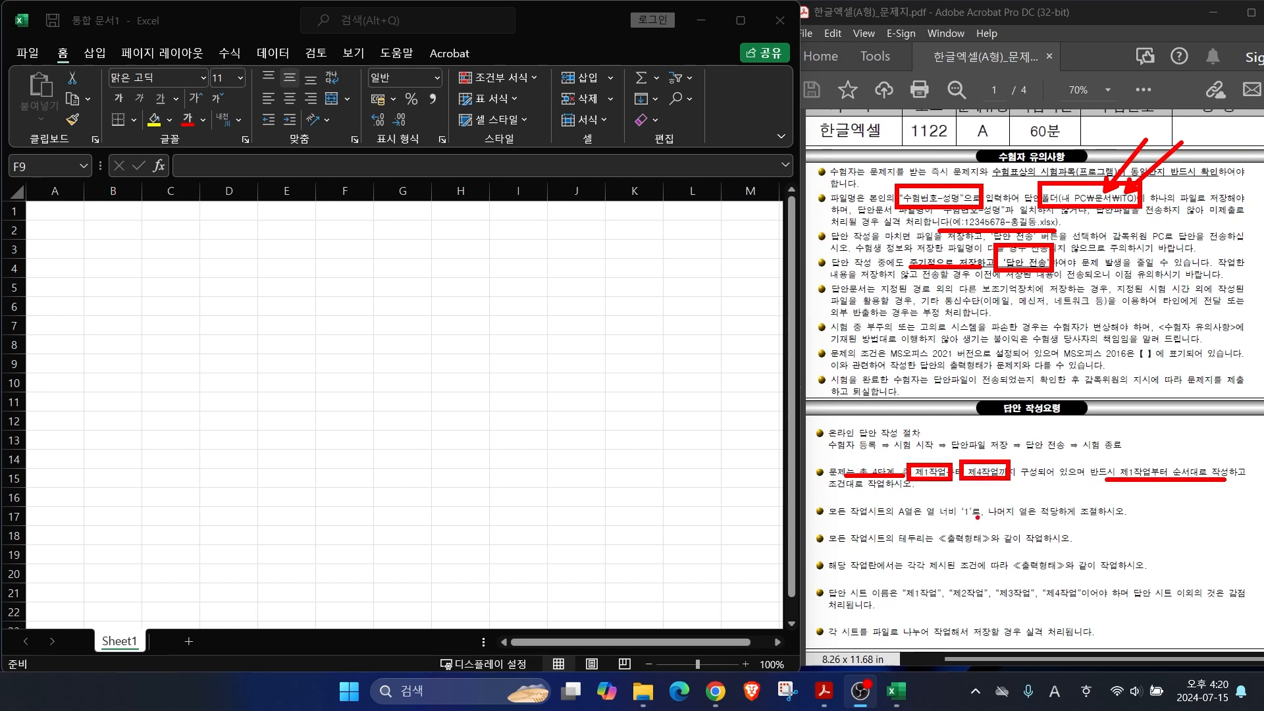
mouse_move(893, 519)
mouse_down()
mouse_move(1029, 515)
mouse_move(991, 488)
mouse_move(1010, 471)
mouse_up()
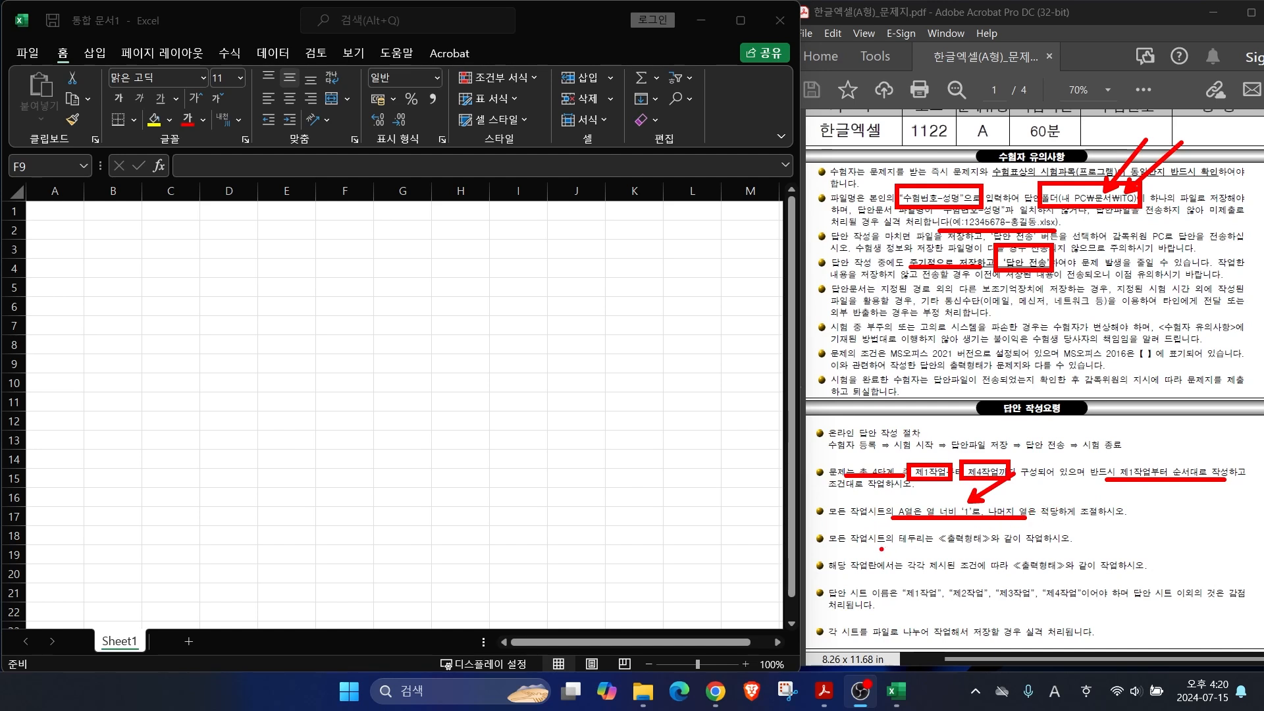
drag(876, 548, 1027, 546)
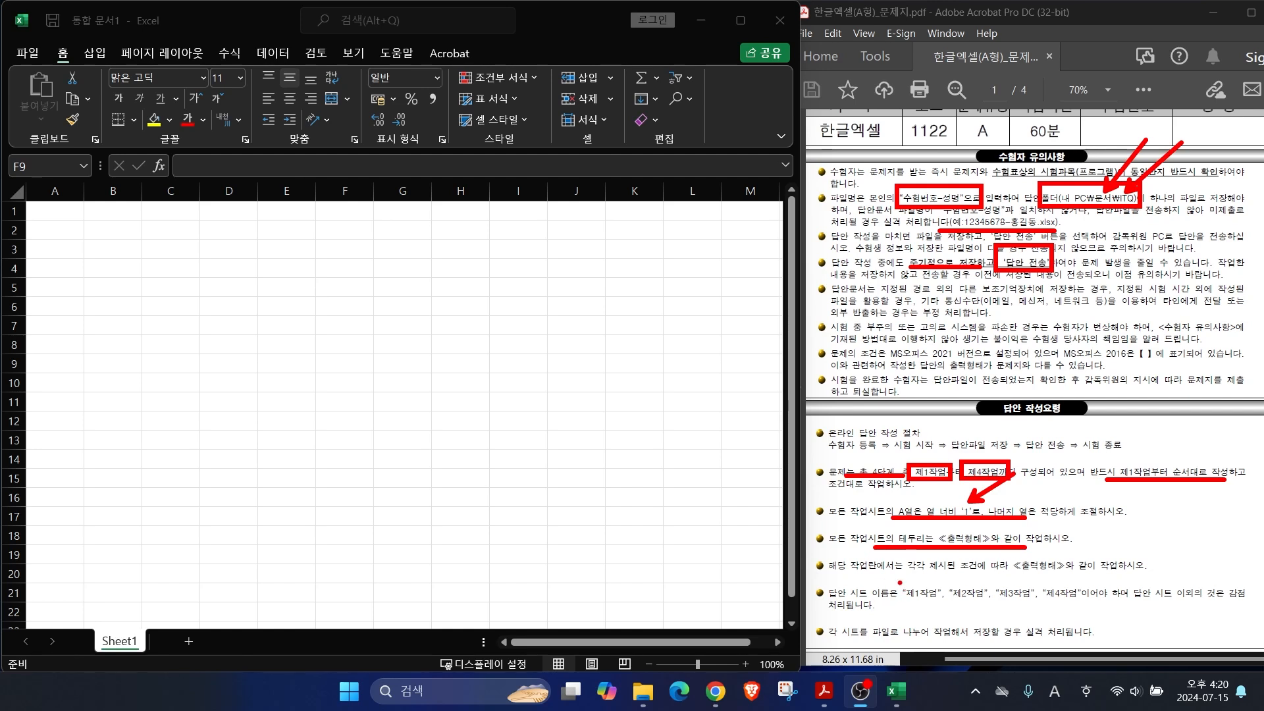
mouse_move(898, 579)
mouse_down()
mouse_move(943, 603)
mouse_move(1089, 606)
mouse_up()
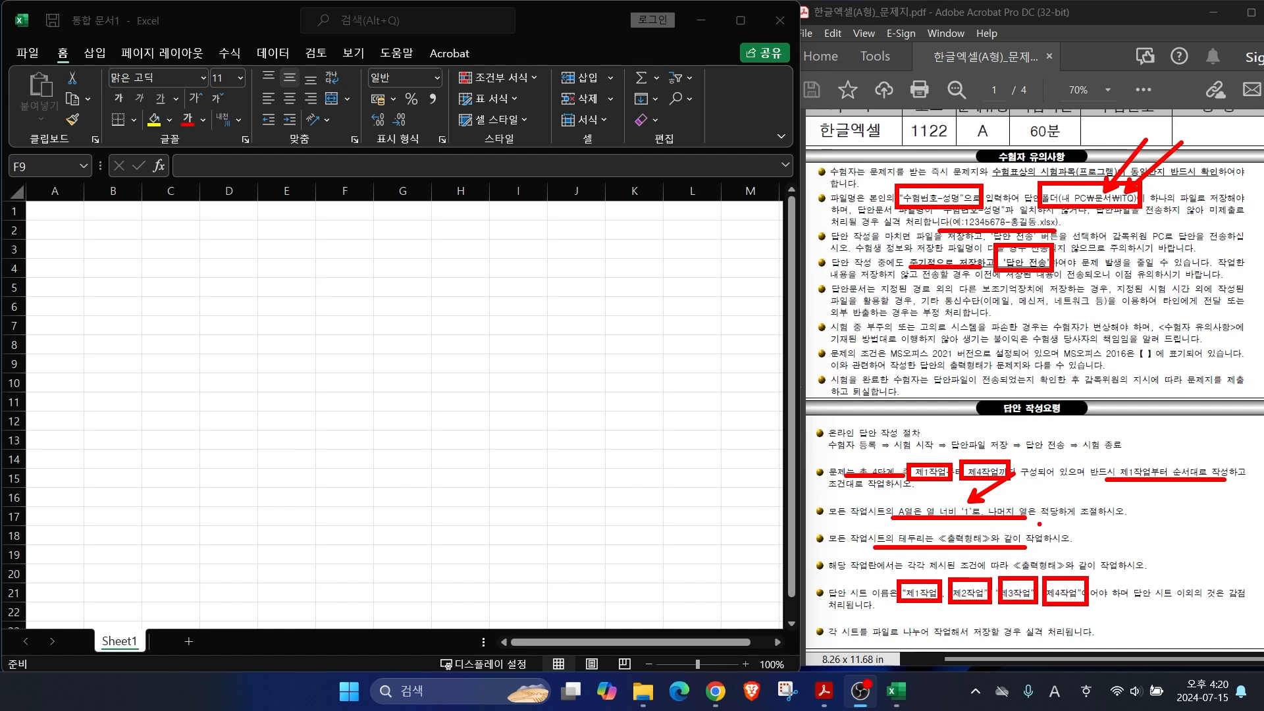
drag(1136, 600, 1245, 603)
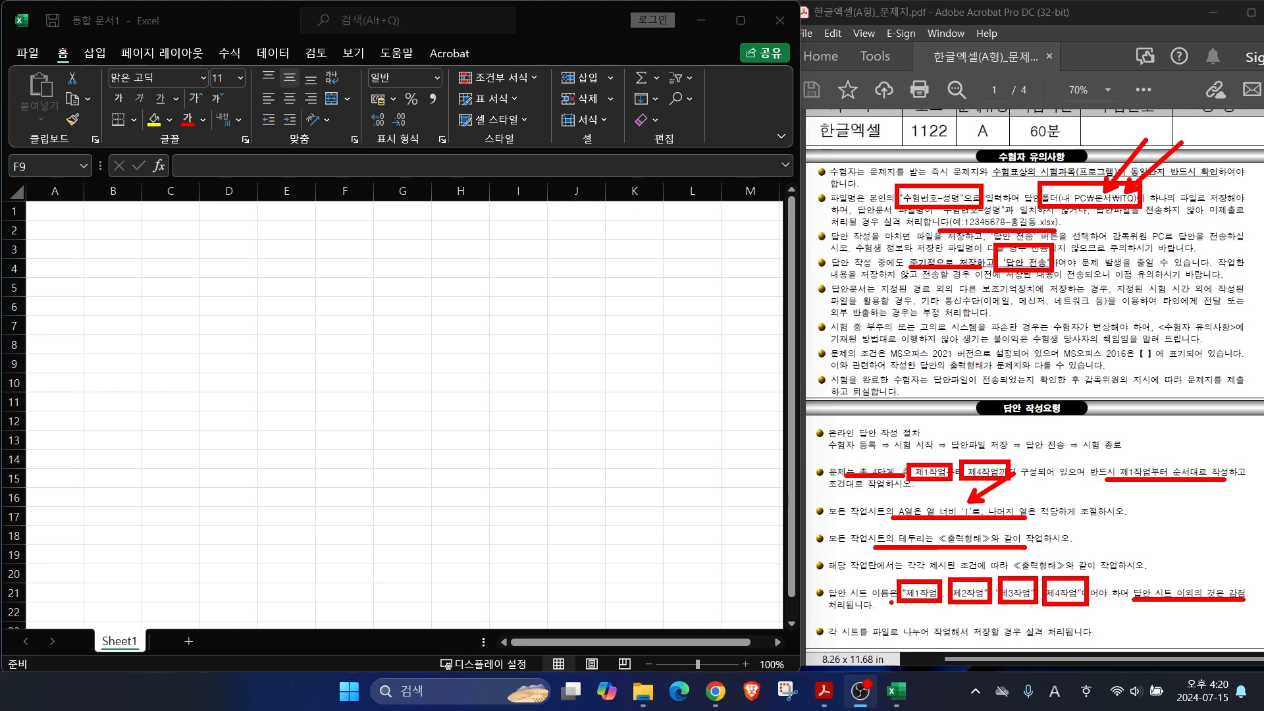
key(Escape)
double_click(337, 362)
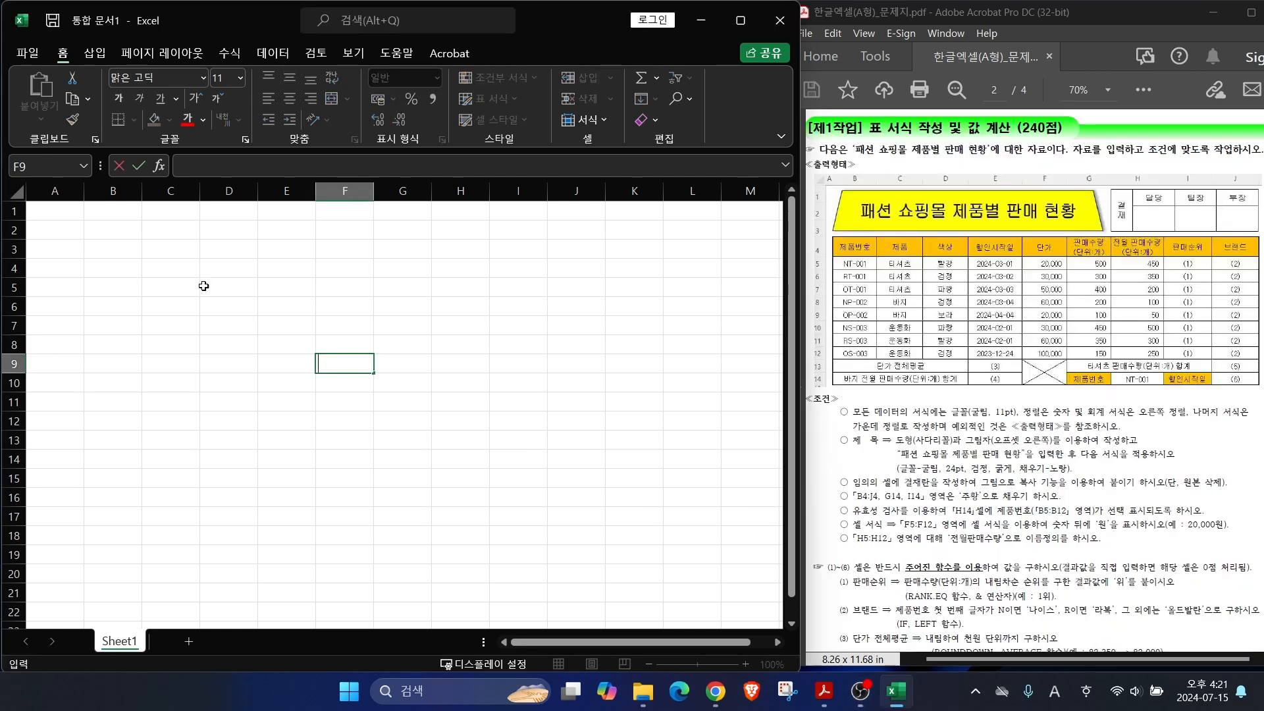
Step: Rename the Sheet1 tab to 제1작업
click(113, 642)
double_click(111, 642)
text(w)
key(BackSpace)
key(Hangul)
text(제1작업)
key(Return)
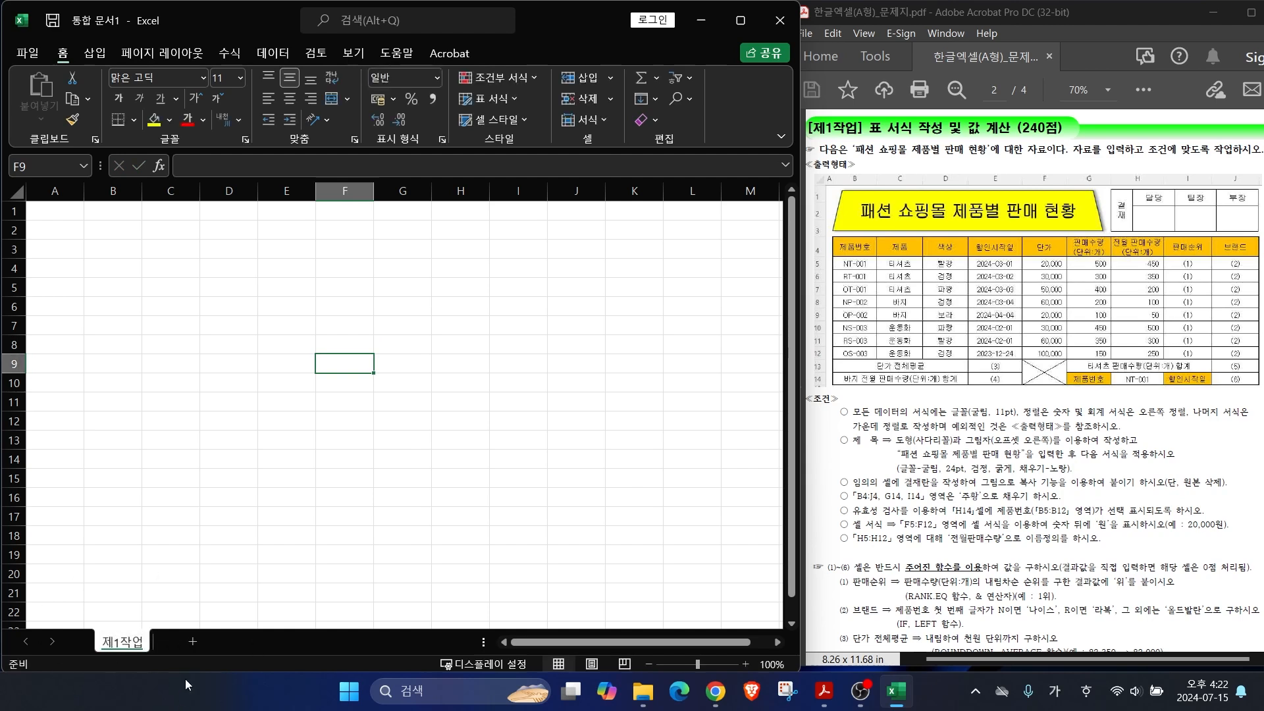
Step: Add two new sheets named 제2작업 and 제3작업, then return to 제1작업
click(191, 641)
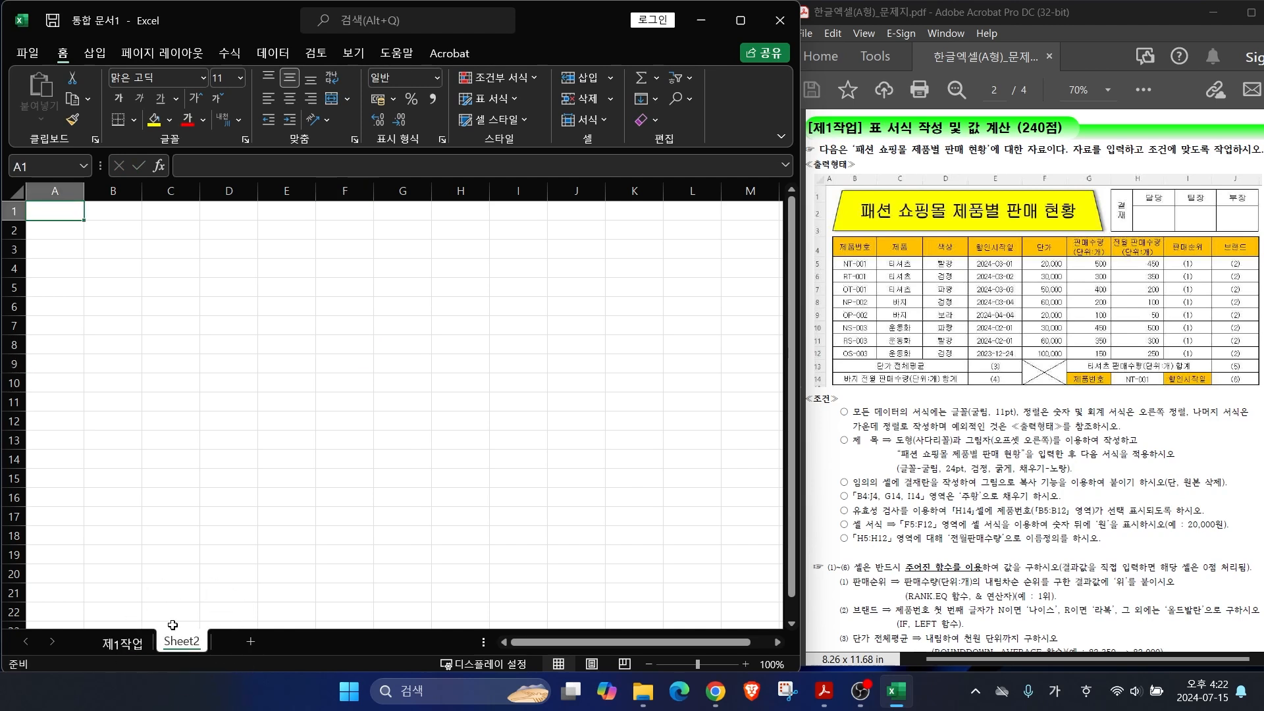
double_click(185, 641)
text(제2작업)
key(Return)
click(254, 642)
double_click(242, 641)
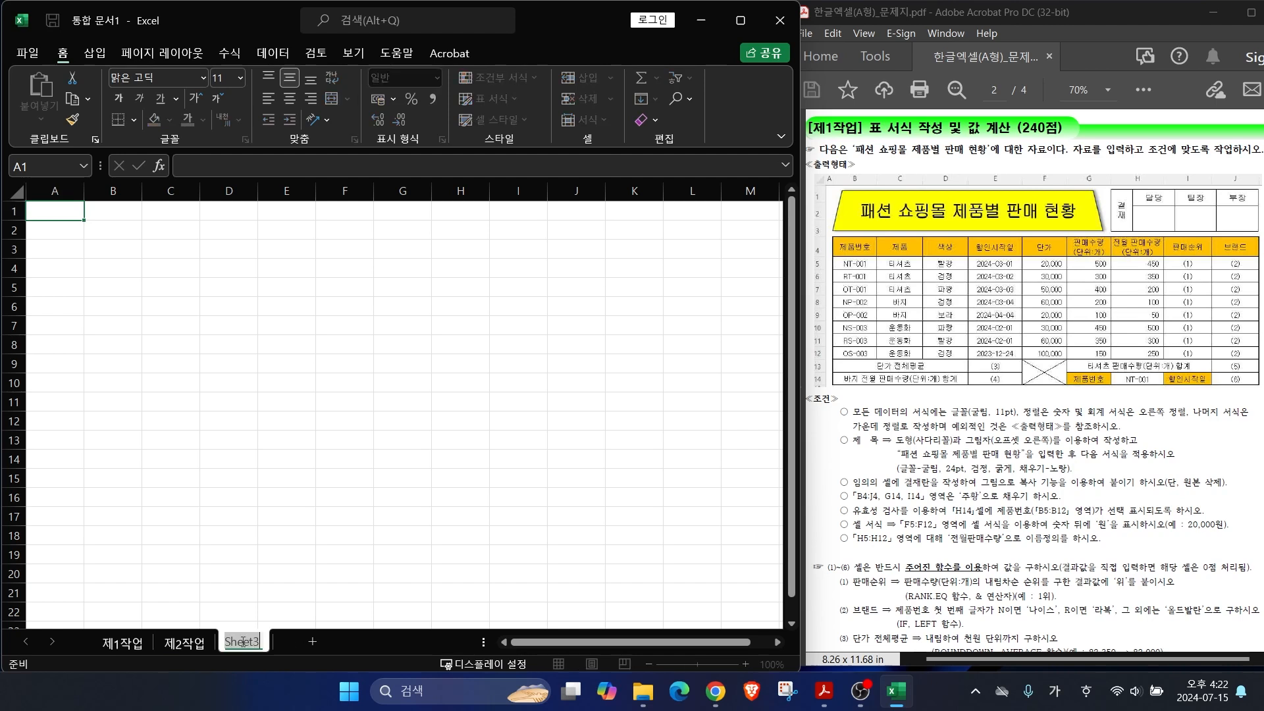
text(제)
text(3작업)
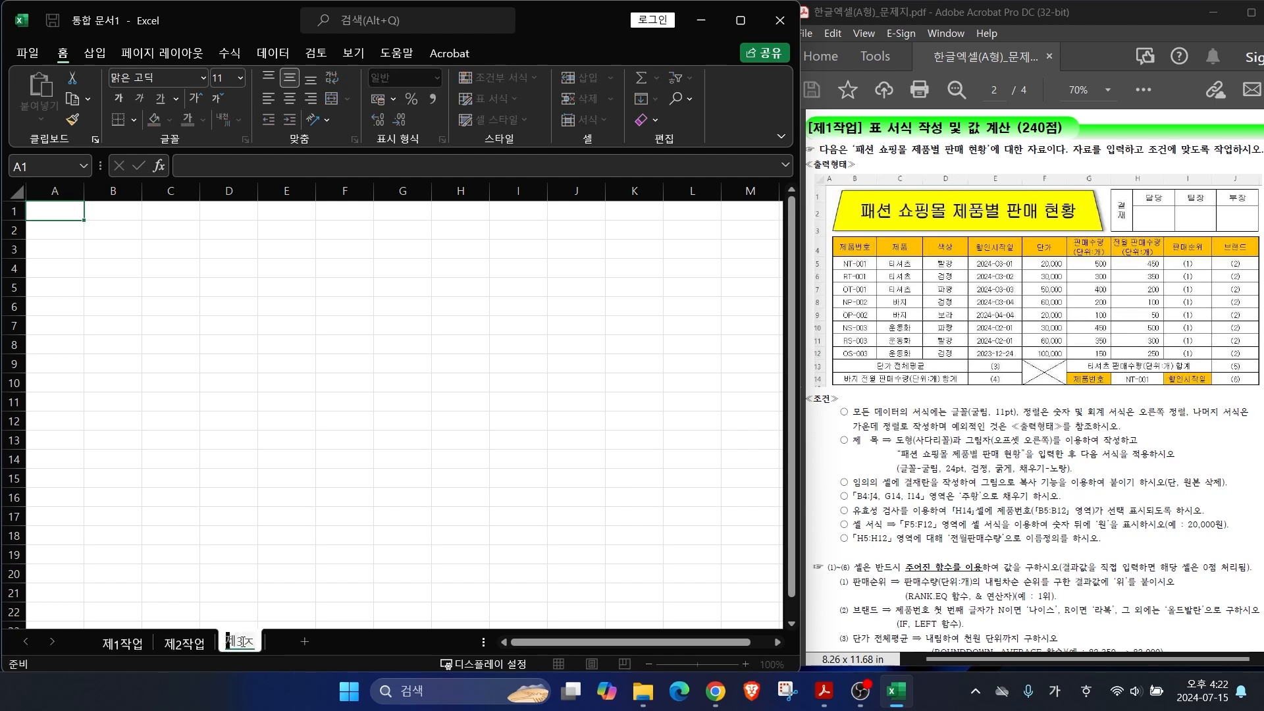
key(Return)
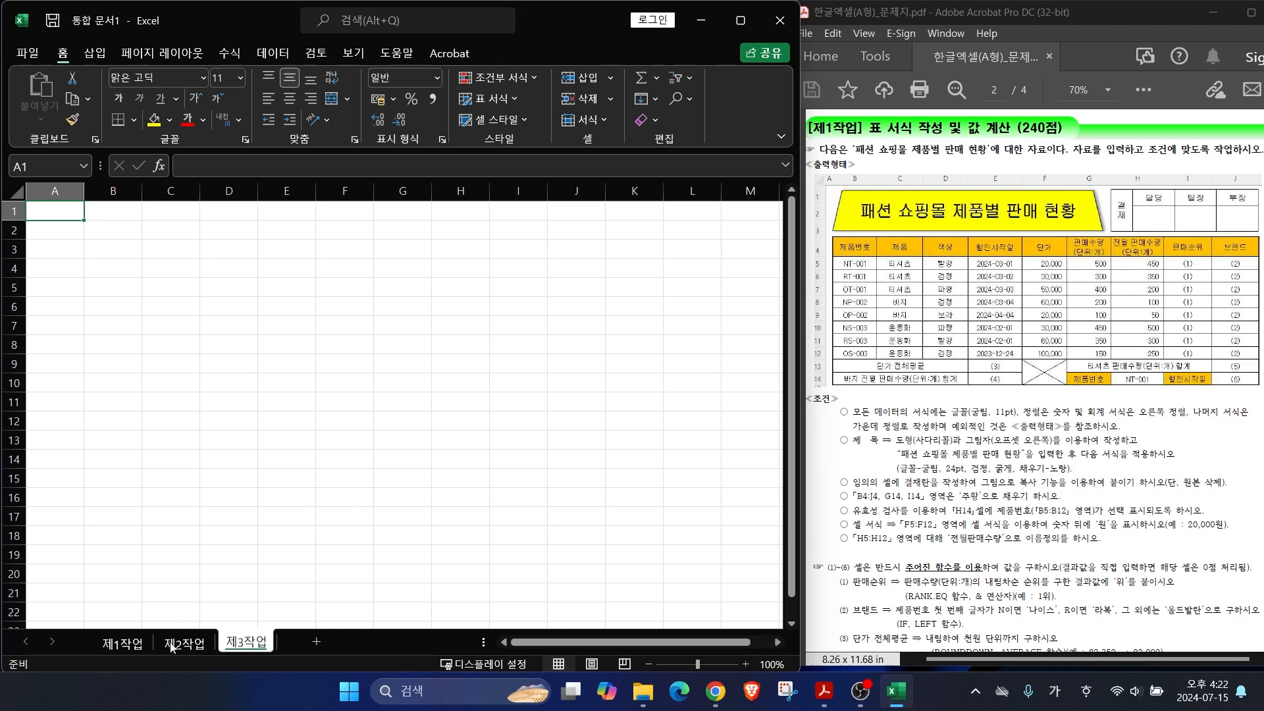
click(123, 643)
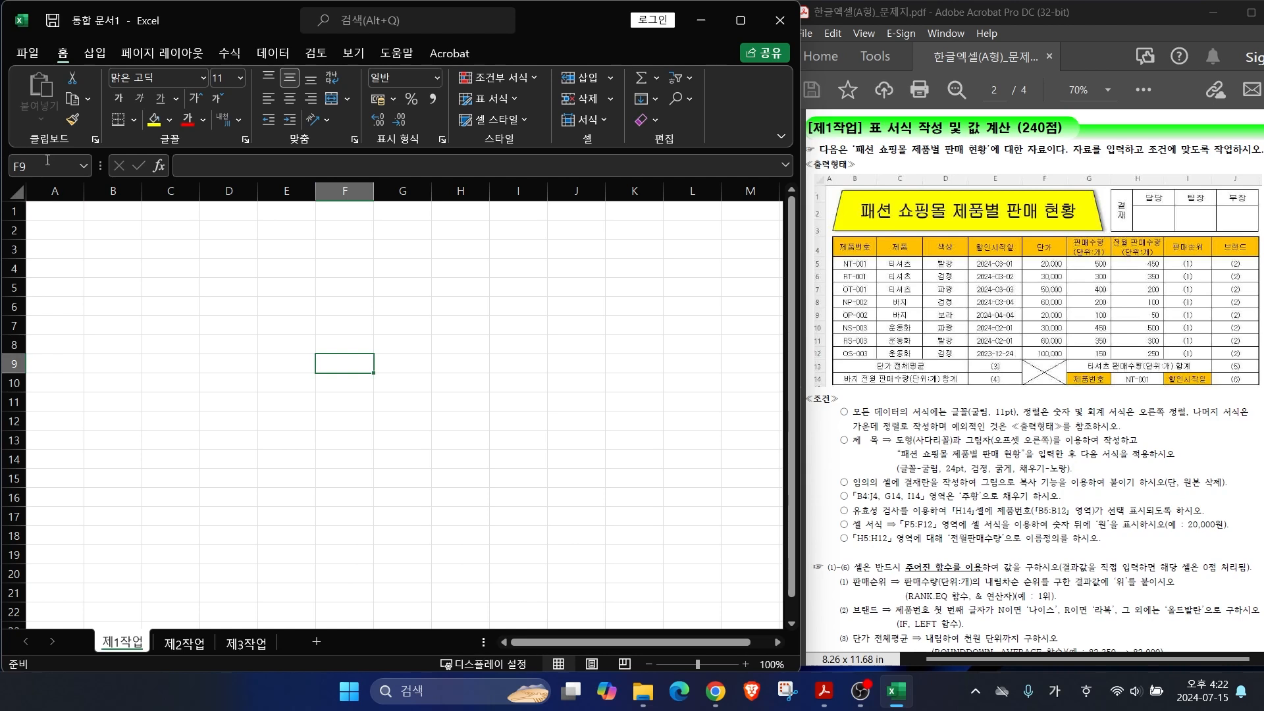
Step: Set the column A width to 1 on the 제1작업 sheet
click(51, 191)
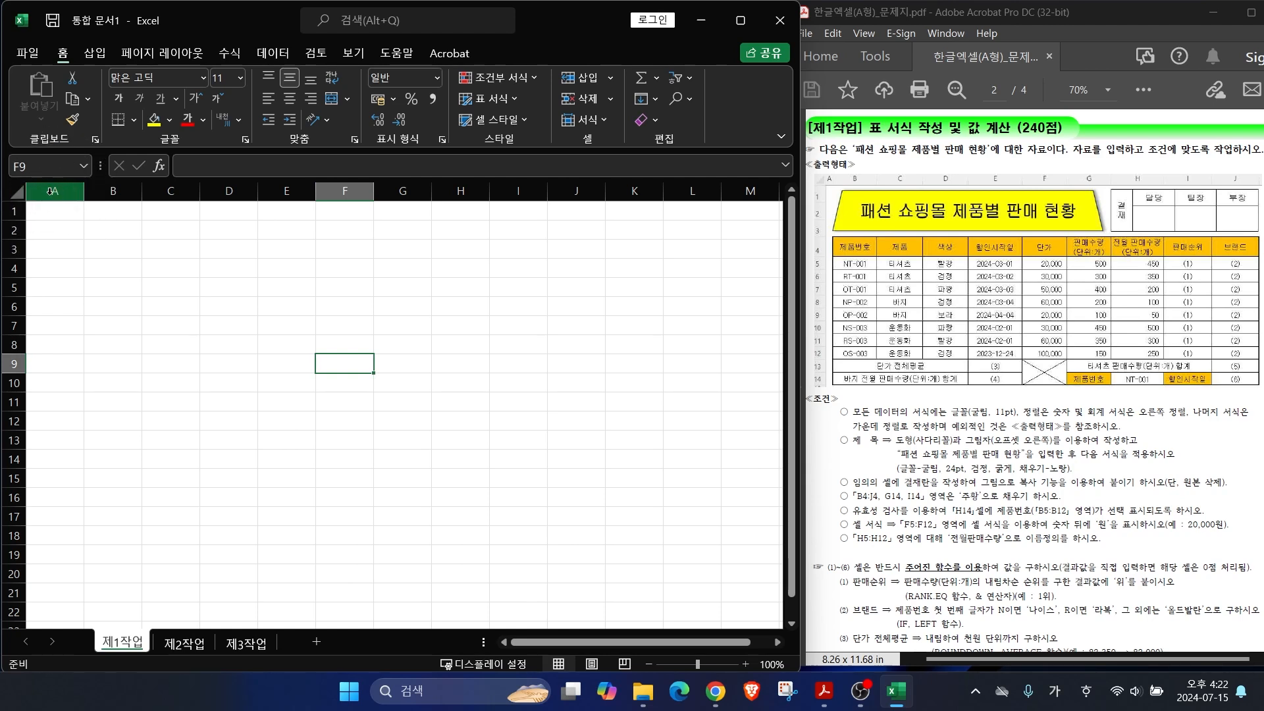
right_click(51, 192)
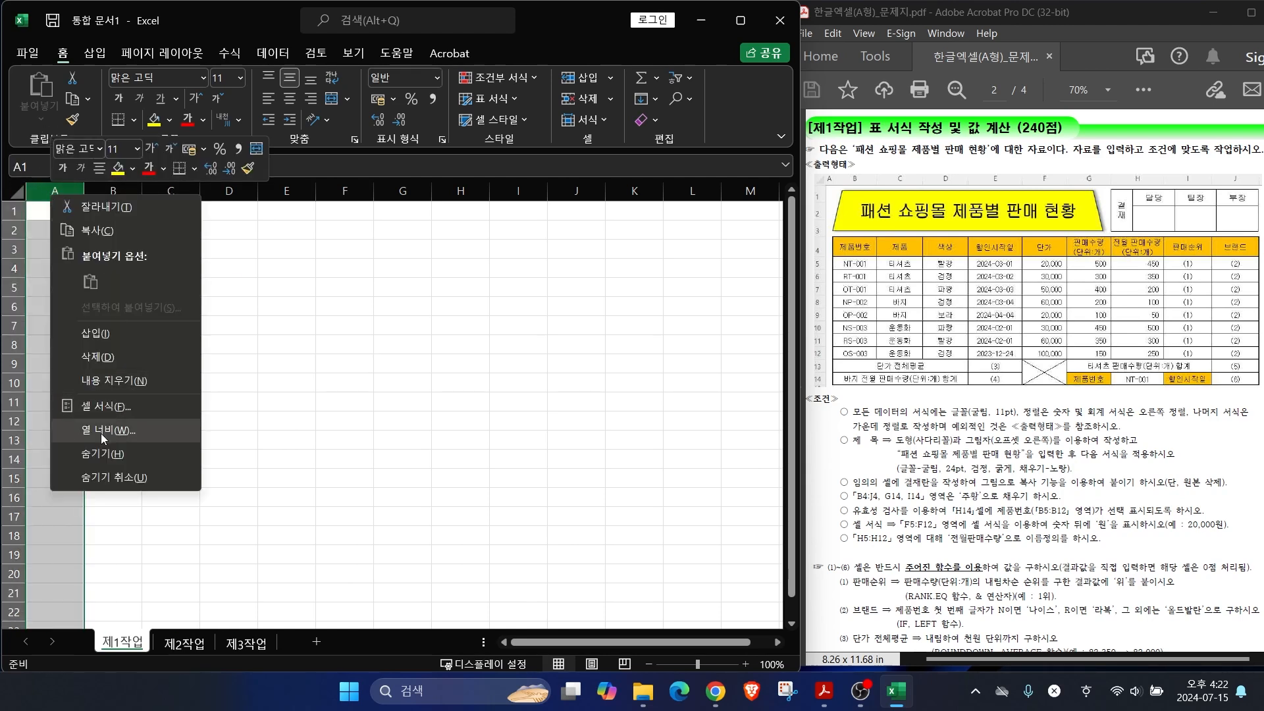
click(104, 432)
text(1)
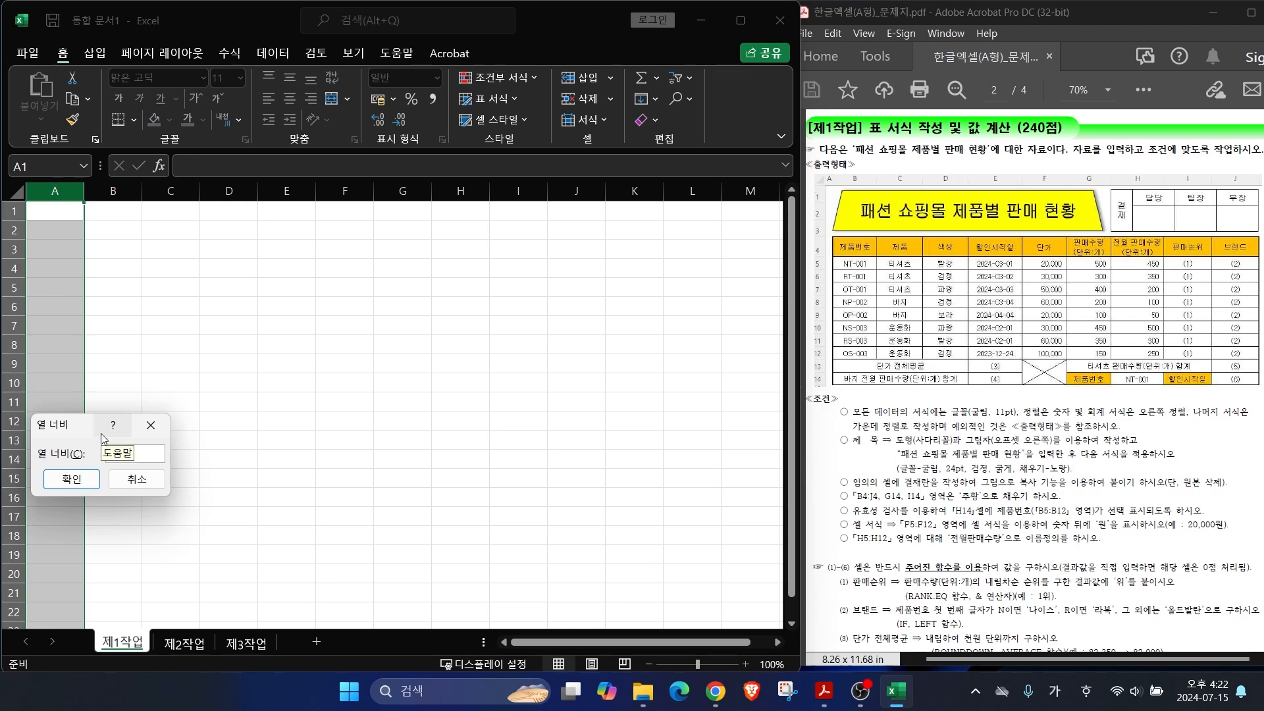
key(Return)
Step: Set column A width to 1 on 제2작업 and 제3작업, then select B4 on 제1작업
click(184, 642)
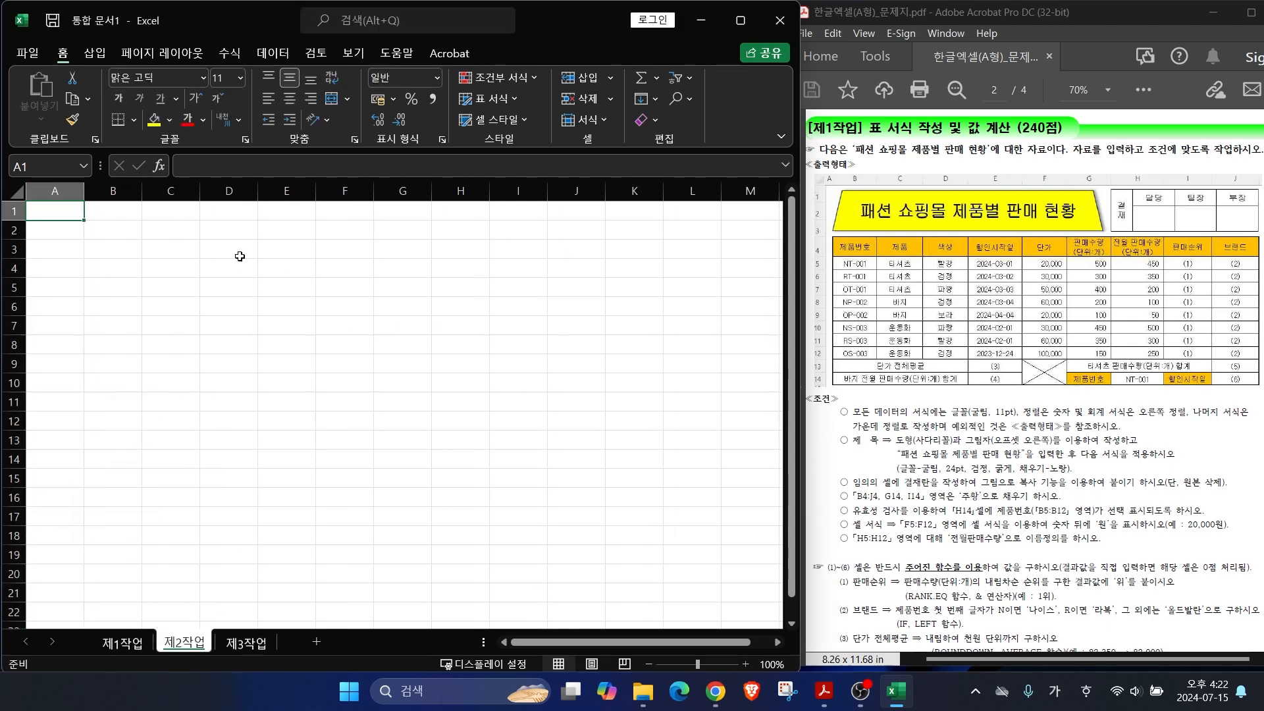
right_click(51, 188)
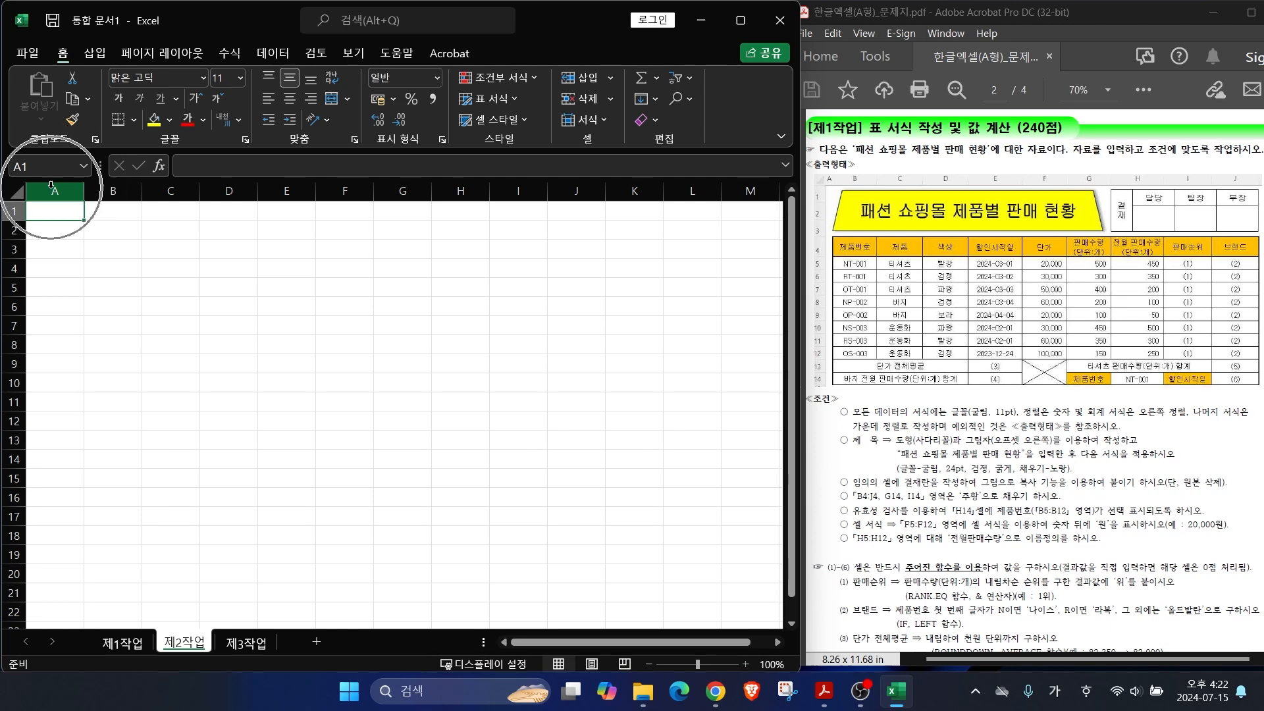
click(97, 424)
text(1)
key(Return)
click(244, 645)
click(55, 190)
right_click(55, 190)
click(99, 509)
text(1)
key(Return)
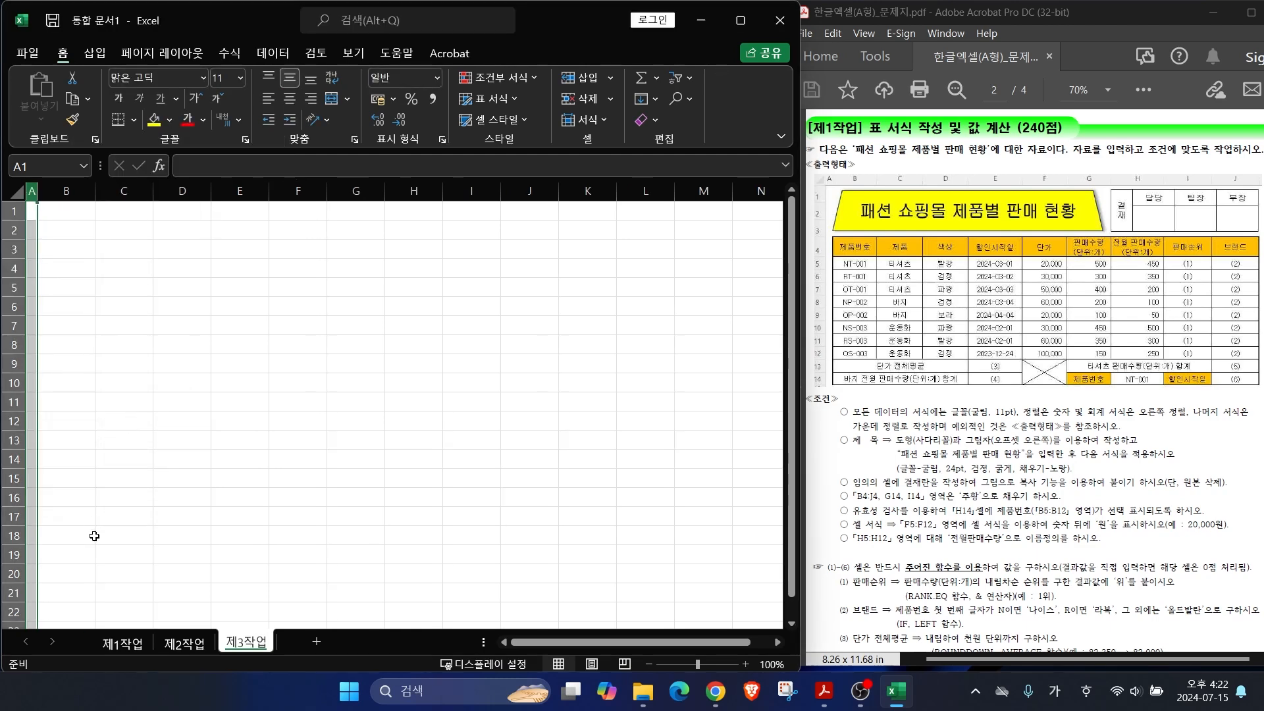
click(123, 643)
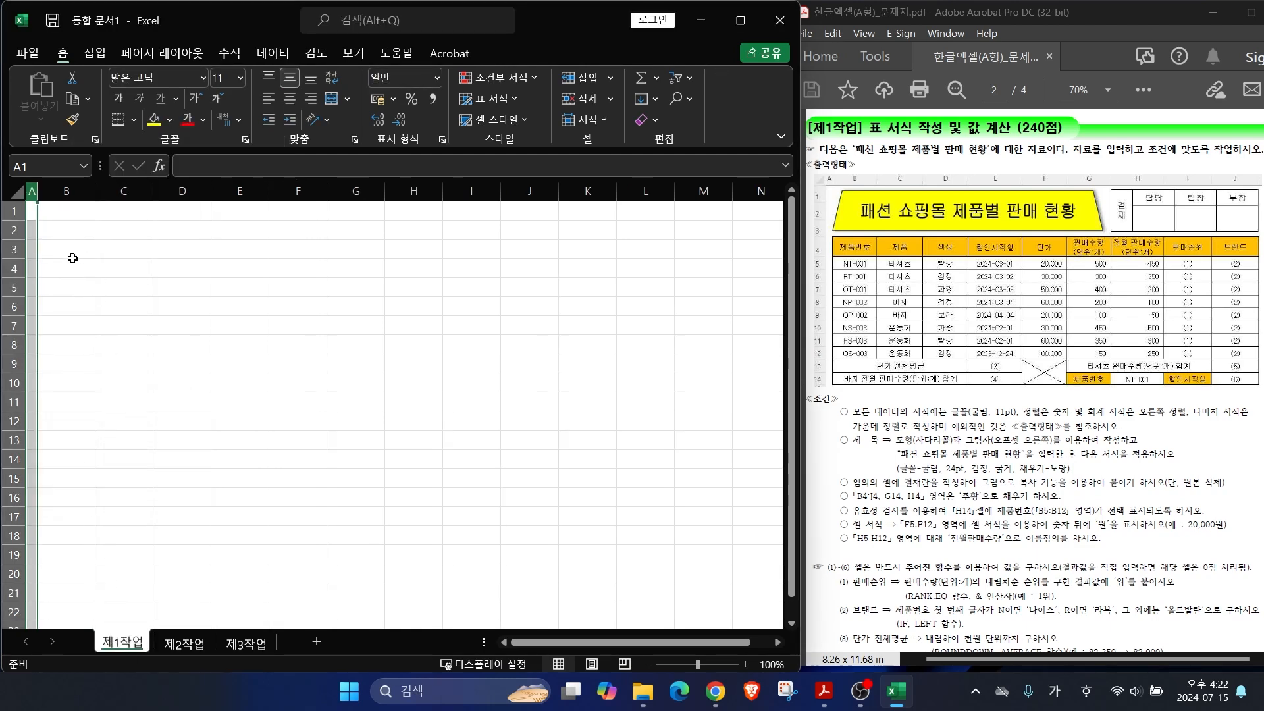
click(69, 270)
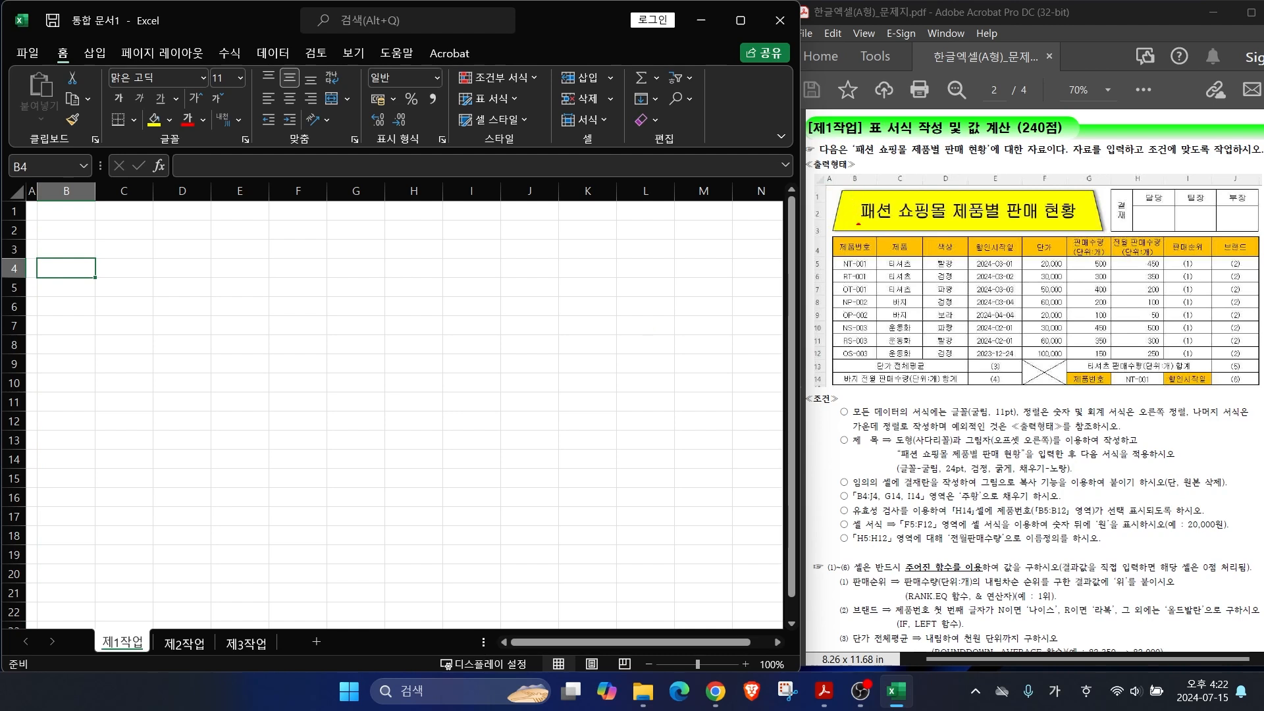
Step: Mark the header row of the exam's sample table in red, then clear the marks
drag(854, 249, 854, 156)
drag(732, 250, 876, 258)
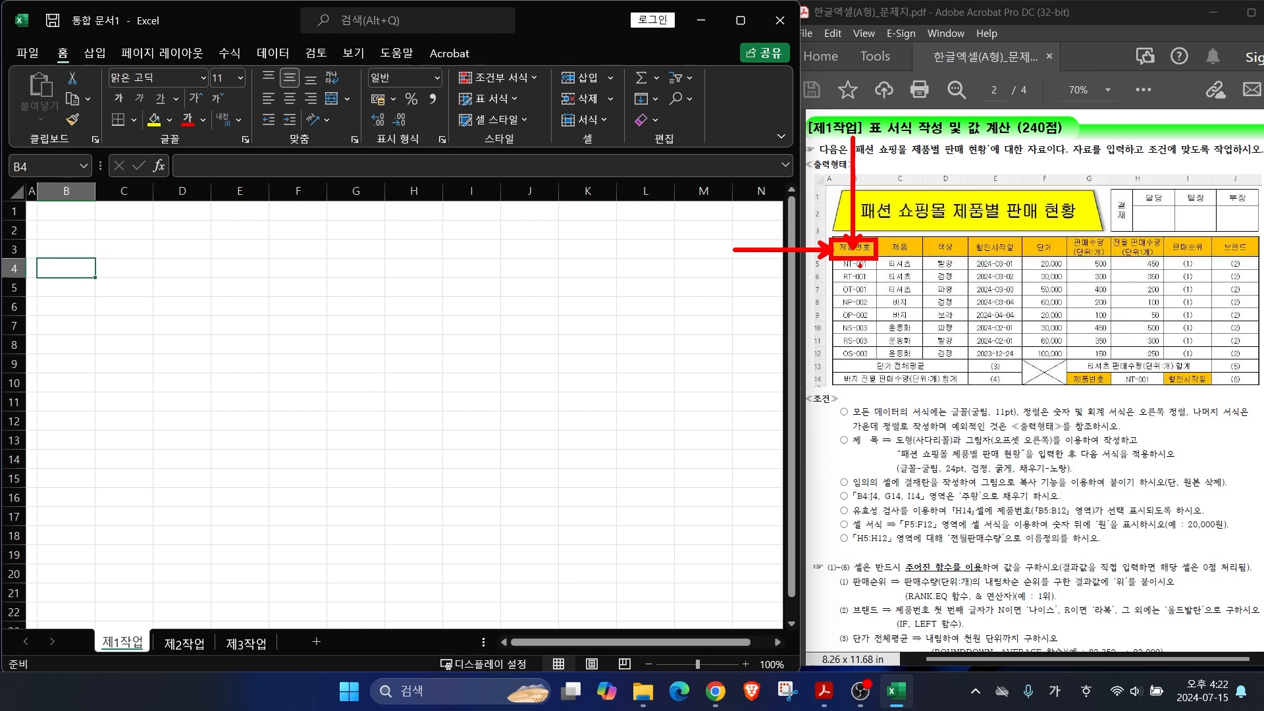
key(Escape)
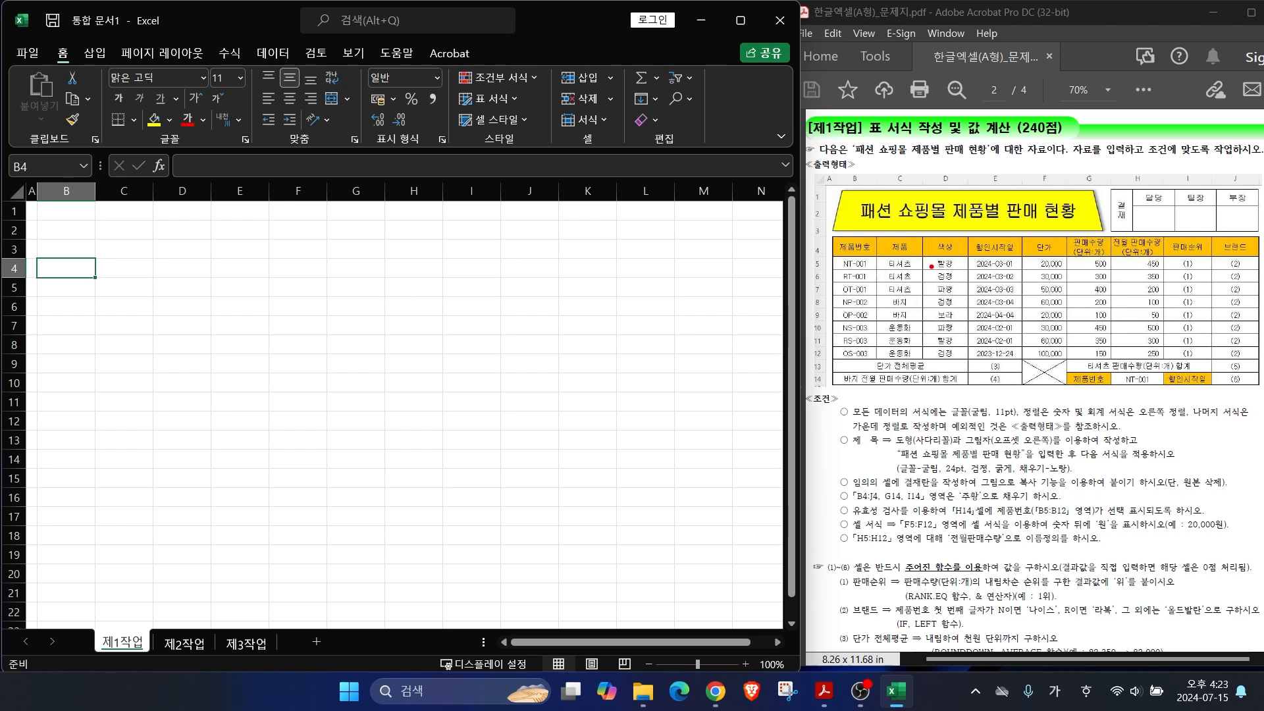
Step: Enter the headers 제품번호, 제품, 색상, 할인시작일 and 단가 in B4 through F4
text(제품번호)
key(Tab)
text(제품)
key(Tab)
text(색상)
key(Tab)
text(할인시작일)
key(Tab)
text(단가)
key(Tab)
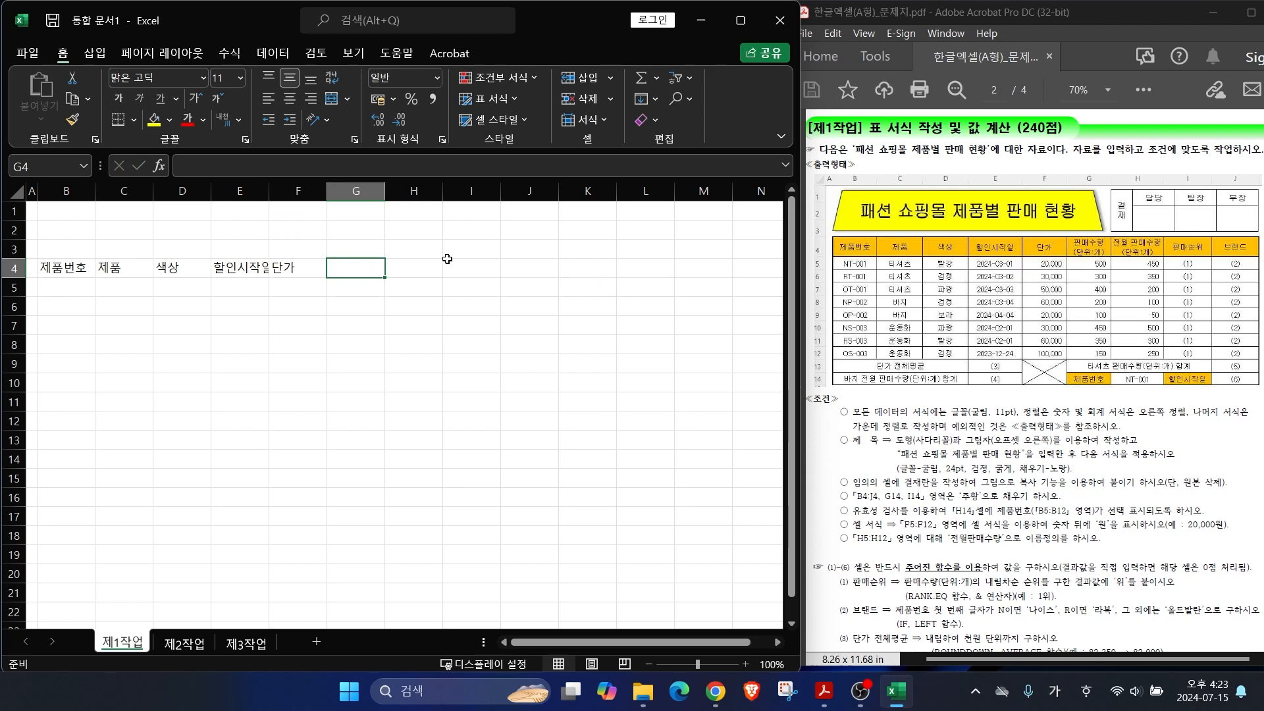
Step: Enter two-line 판매수량(단위:개) and 전월 판매수량(단위:개), then 판매순위 and 브랜드; widen column H
text(판매수량)
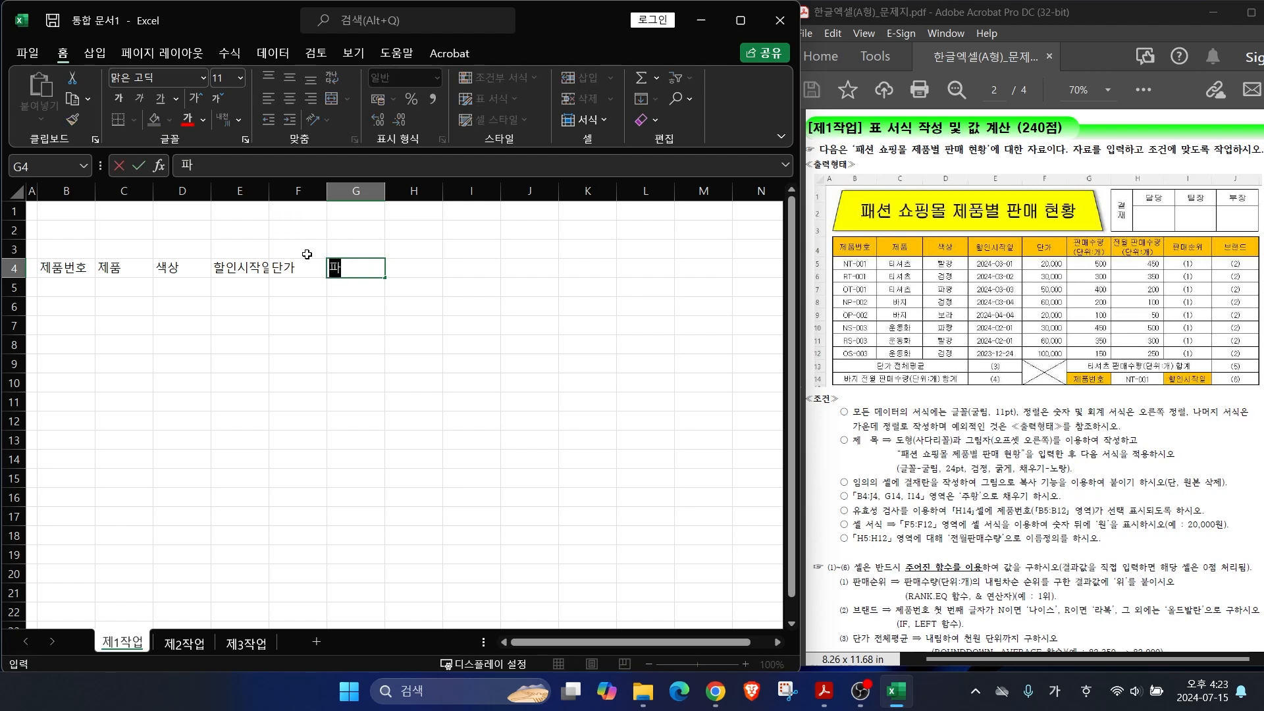
key(alt+Return)
text((단위:개))
key(Tab)
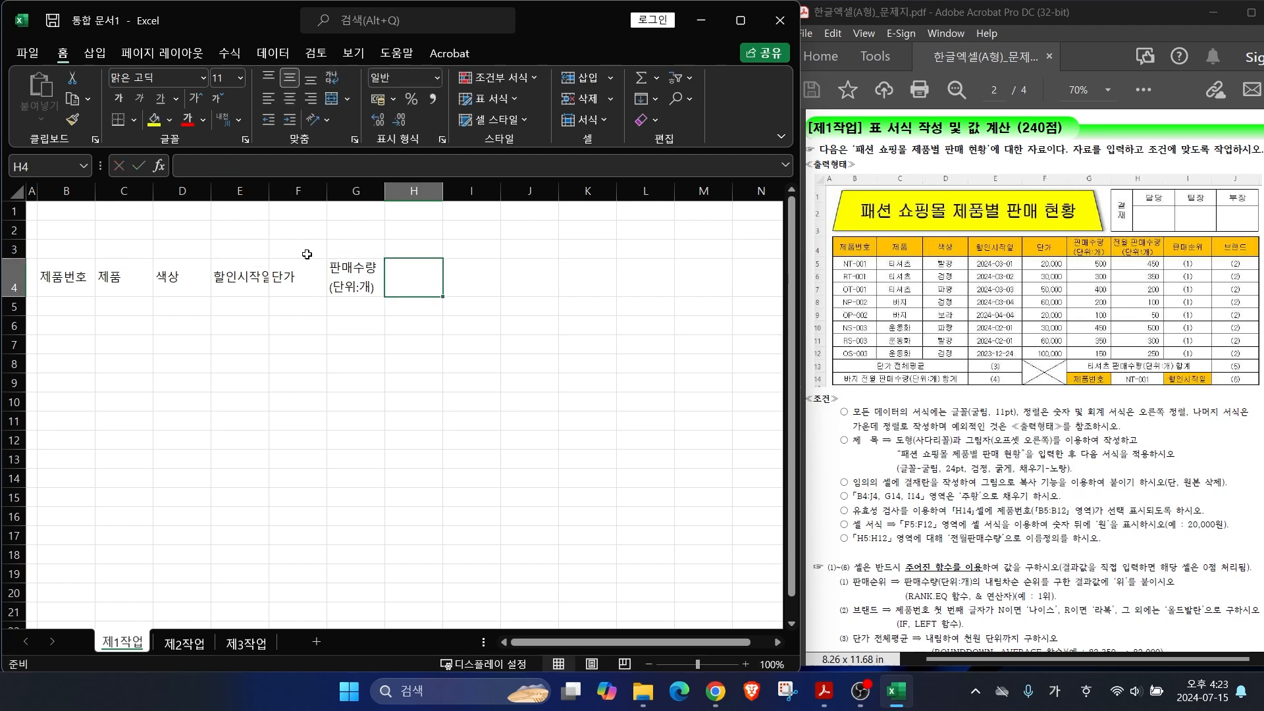
text(전월 판매수량)
key(alt+Return)
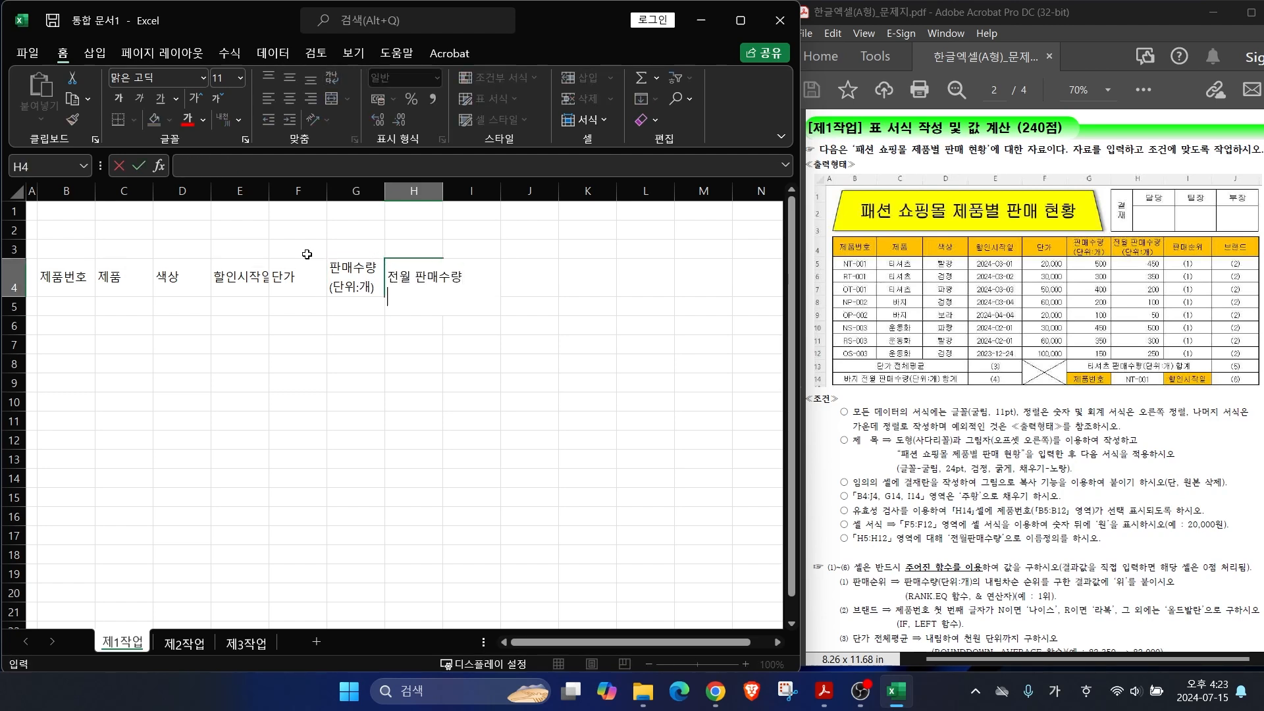
text((단위:개))
key(Tab)
text(판매순위)
key(Tab)
text(브랜드)
drag(480, 360, 477, 349)
drag(443, 193, 474, 198)
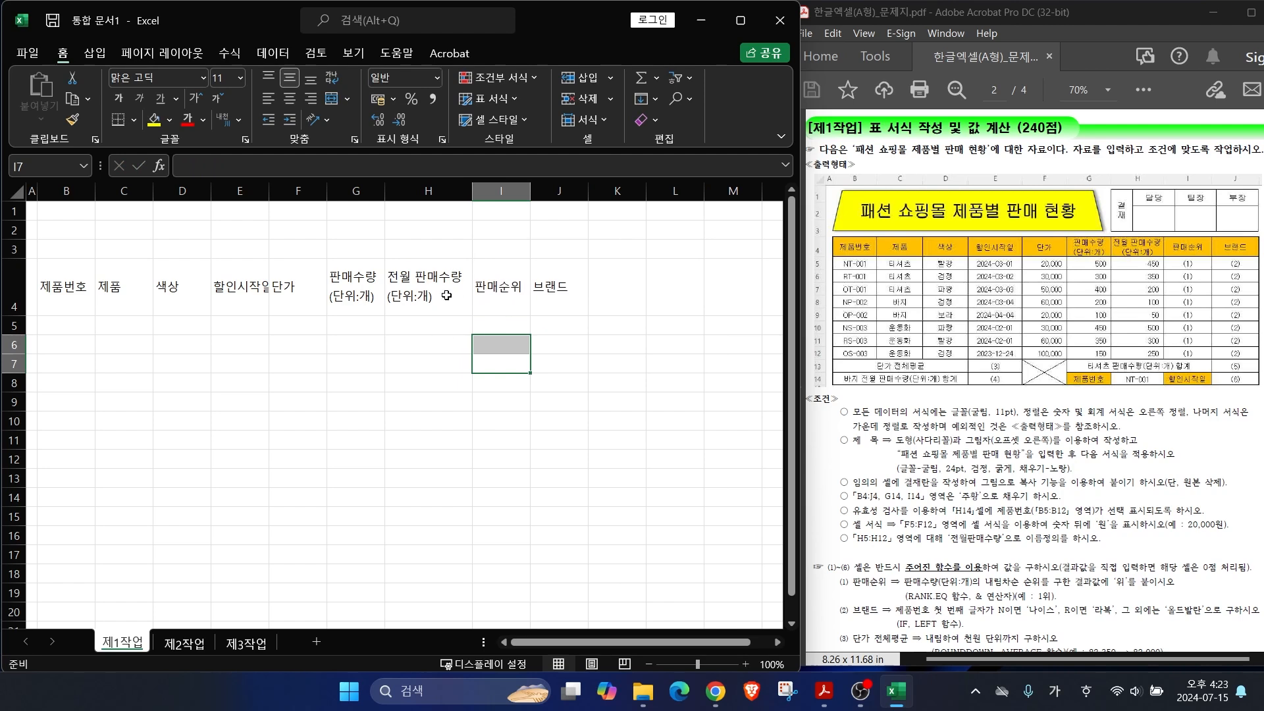
Step: Enter product numbers NT-001, RT-001, OT-001, NP-002, OP-002, NS-003, RS-003, OS-003 in B5:B12
click(72, 321)
key(Hangul)
text(NT-001)
key(Return)
text(RT-01)
key(Return)
text(OT-001)
key(Return)
text(NP-002)
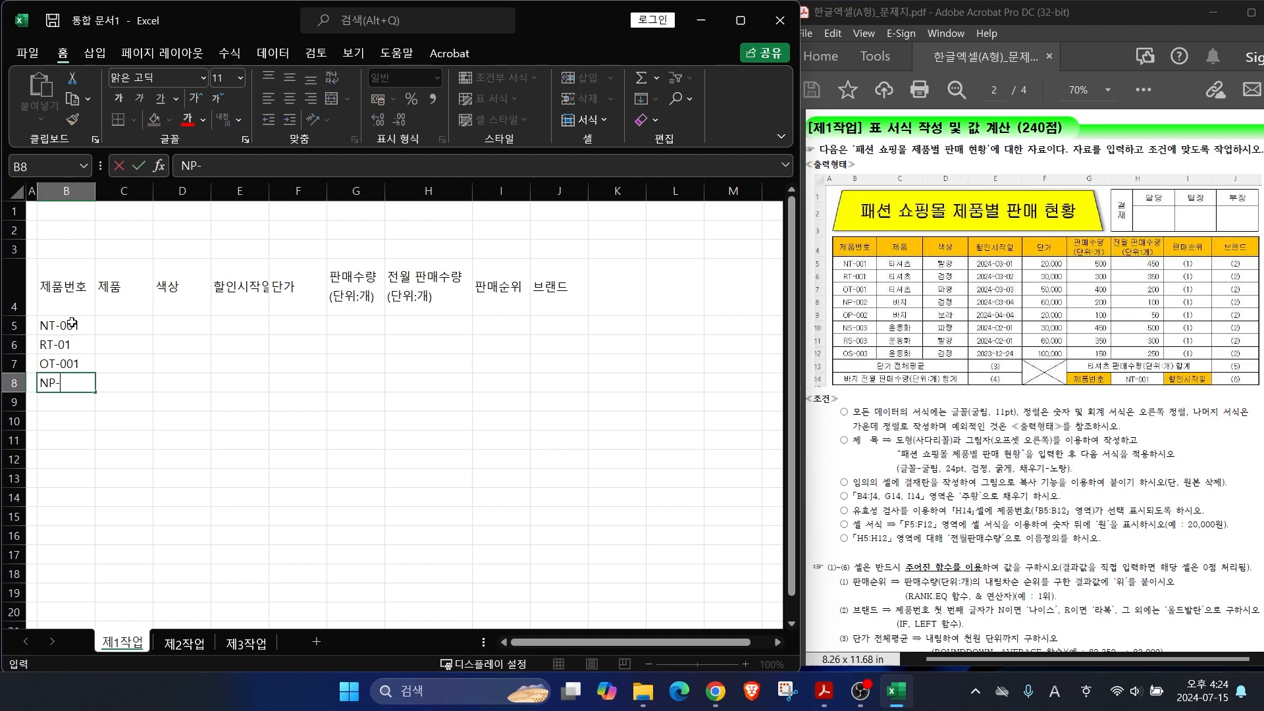
key(Return)
text(OP-002)
key(Return)
text(NS-003)
key(Return)
text(RS-003)
key(Return)
text(OS-003)
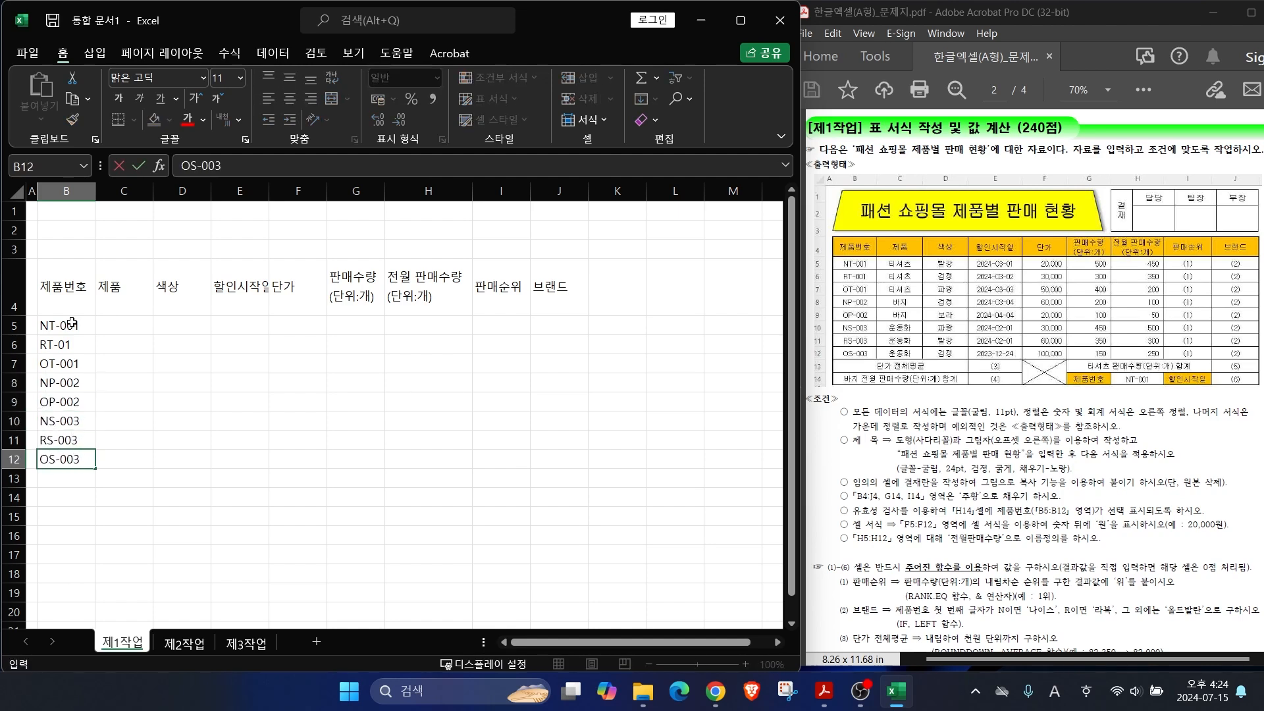
key(Up)
key(Up)
key(Up)
key(Up)
key(Up)
key(Up)
text(RT-001)
Step: Enter product names in C5:C12: three 티셔츠, two 바지, three 운동화
click(129, 323)
text(티셔츠)
key(Return)
text(티셔츠)
key(Return)
text(티셔츠)
key(Return)
text(바지 바지)
key(Return)
text(운동화)
key(Return)
text(운동화)
key(Return)
text(운동화)
Step: Enter colours 빨강, 검정, 파랑, 검정, 보라, 파랑, 빨강, 검정 in D5:D12
key(Return)
click(195, 326)
text(빨강)
key(Return)
text(검정)
key(Return)
text(파랑)
key(Return)
text(검정 보라)
Step: Widen column E and enter discount start dates 2024-03-01 through 2023-12-24 in E5:E12
key(Return)
text(파랑)
key(Return)
text(빨강)
key(Return)
text(검정)
click(239, 325)
drag(269, 191, 294, 191)
text(2024-03-01)
key(Return)
text(2024103-02)
key(Return)
text(2024-03-03)
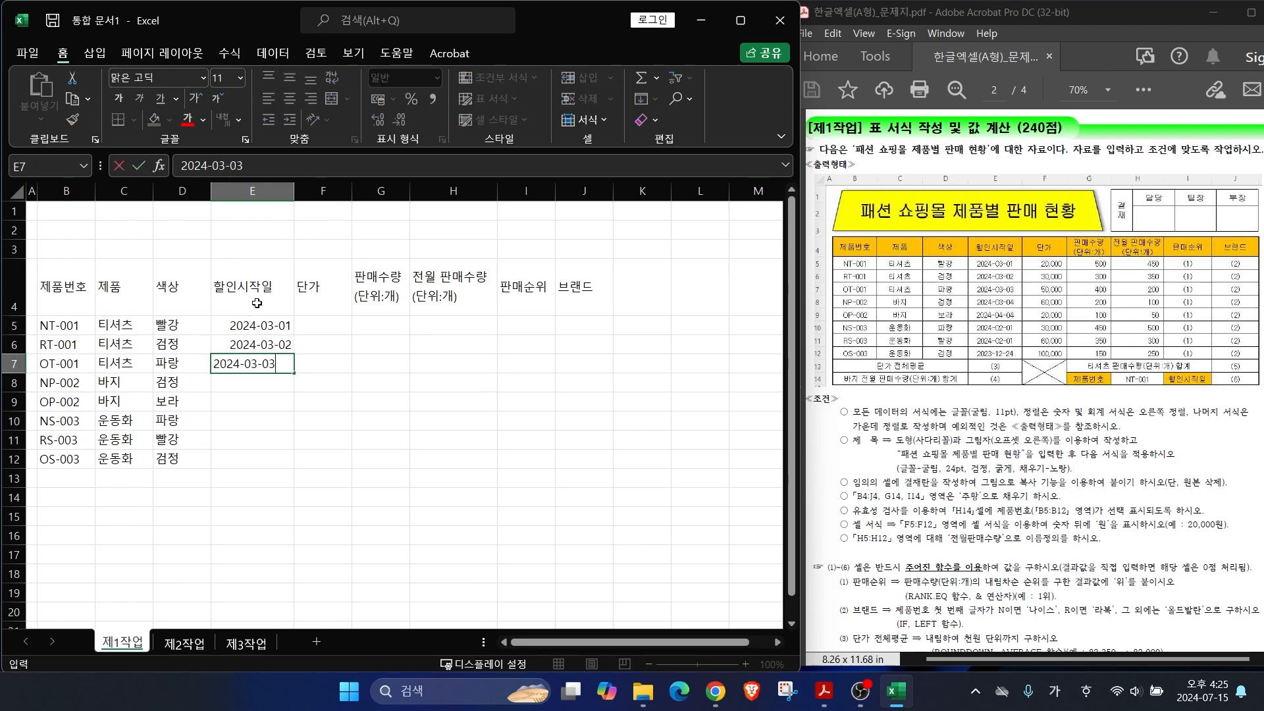
key(Return)
text(2024-03-04)
key(Return)
text(2)
text(04-)
key(Return)
text(2024-02-01)
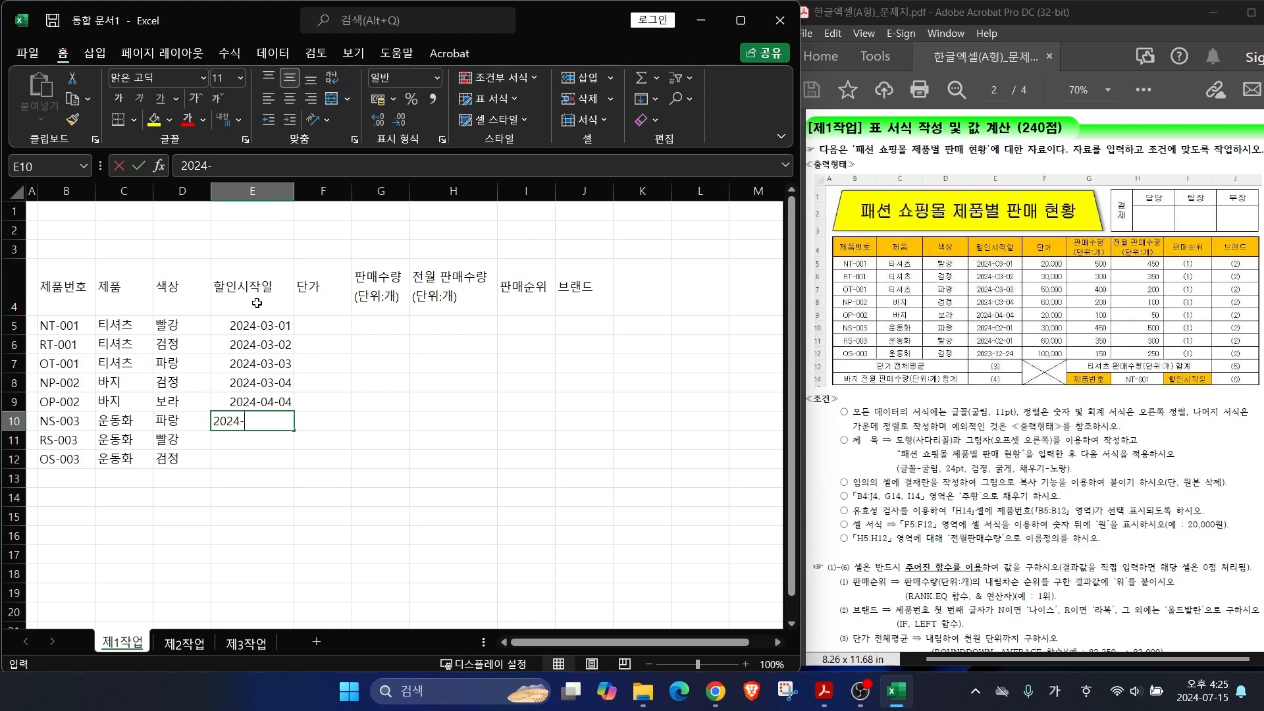
key(Return)
text(2024-02-01)
key(Return)
text(2023-12-24)
key(Return)
Step: Enter unit prices 20000, 30000, 50000, 60000, 20000, 30000, 60000, 100000 in F5:F12
click(320, 325)
text(20000)
key(Return)
text(30000)
key(Return)
text(50000)
key(Return)
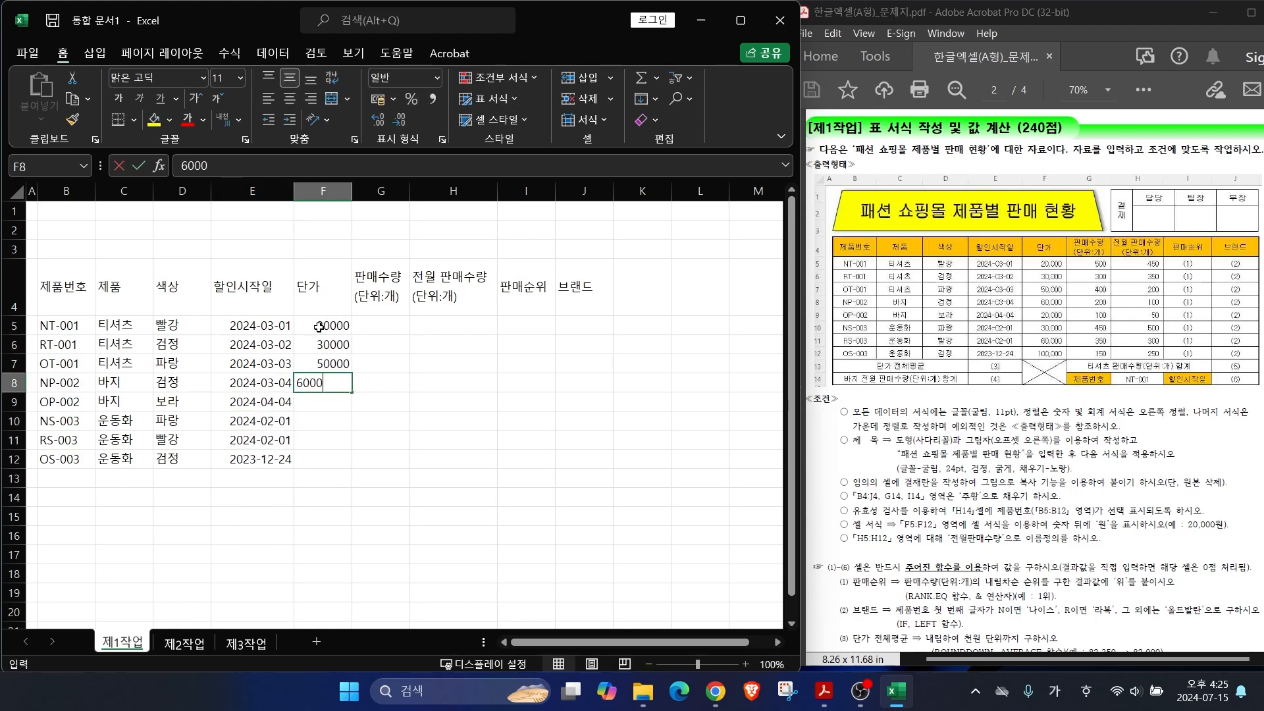
text(60000)
key(Return)
text(20000)
key(Return)
text(30000 60000)
key(Return)
text(100000)
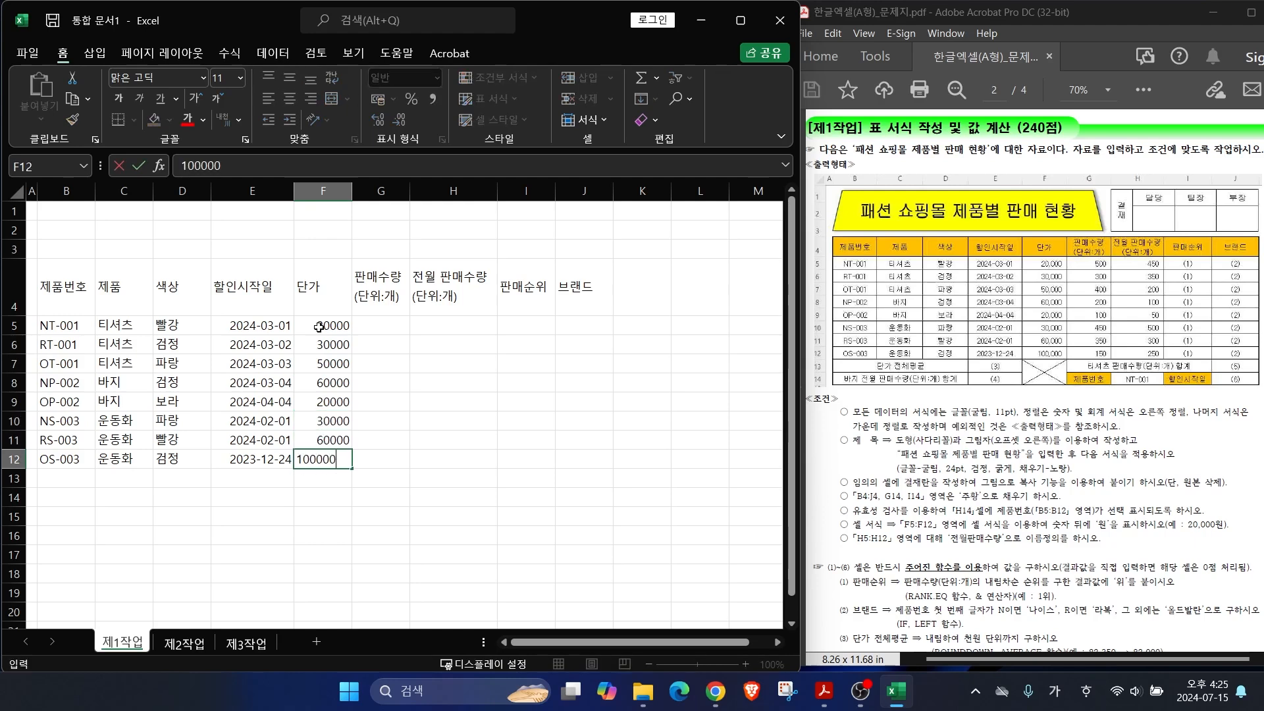
key(Return)
Step: Enter sales quantities (500, 300, 400, 200, 100, 450, 350, 150) and previous-month sales (450, 350, 200, 100, 50, 500, 300, 250)
click(391, 326)
text(500 300 400 200 100 450 350 150)
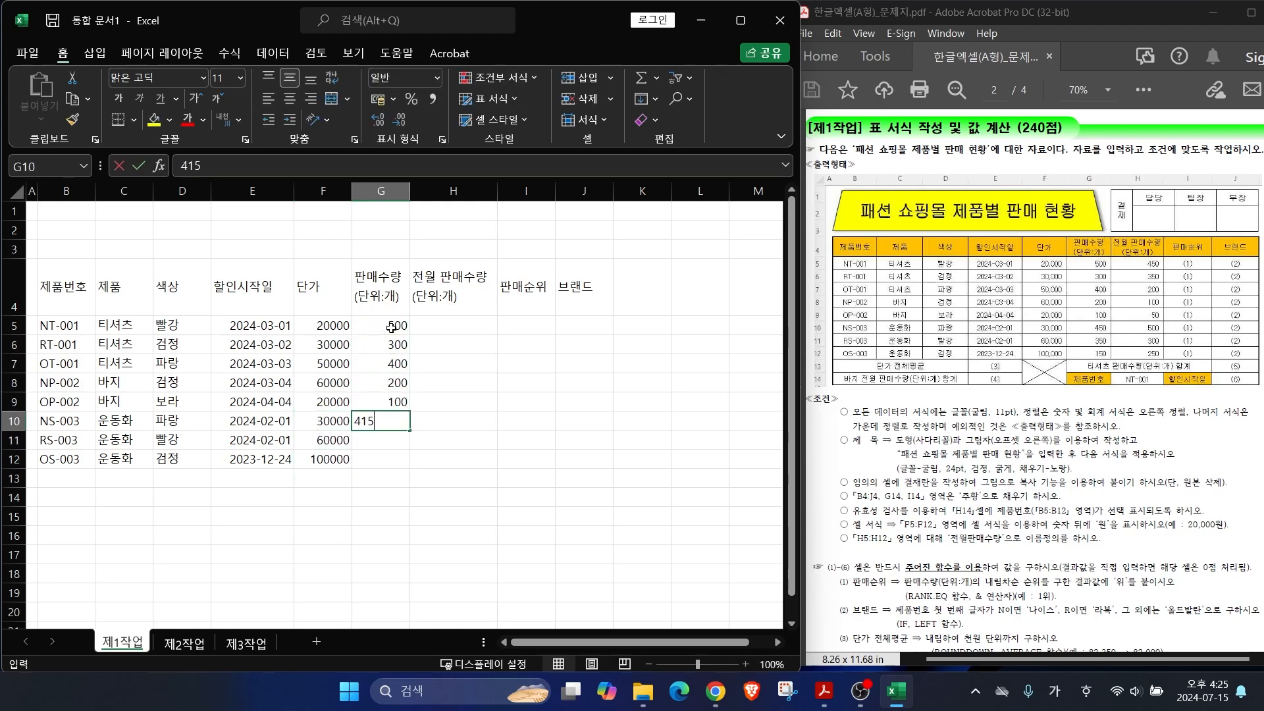
click(435, 326)
text(450)
key(Return)
text(350)
key(Return)
text(200 100 50 500 300 250)
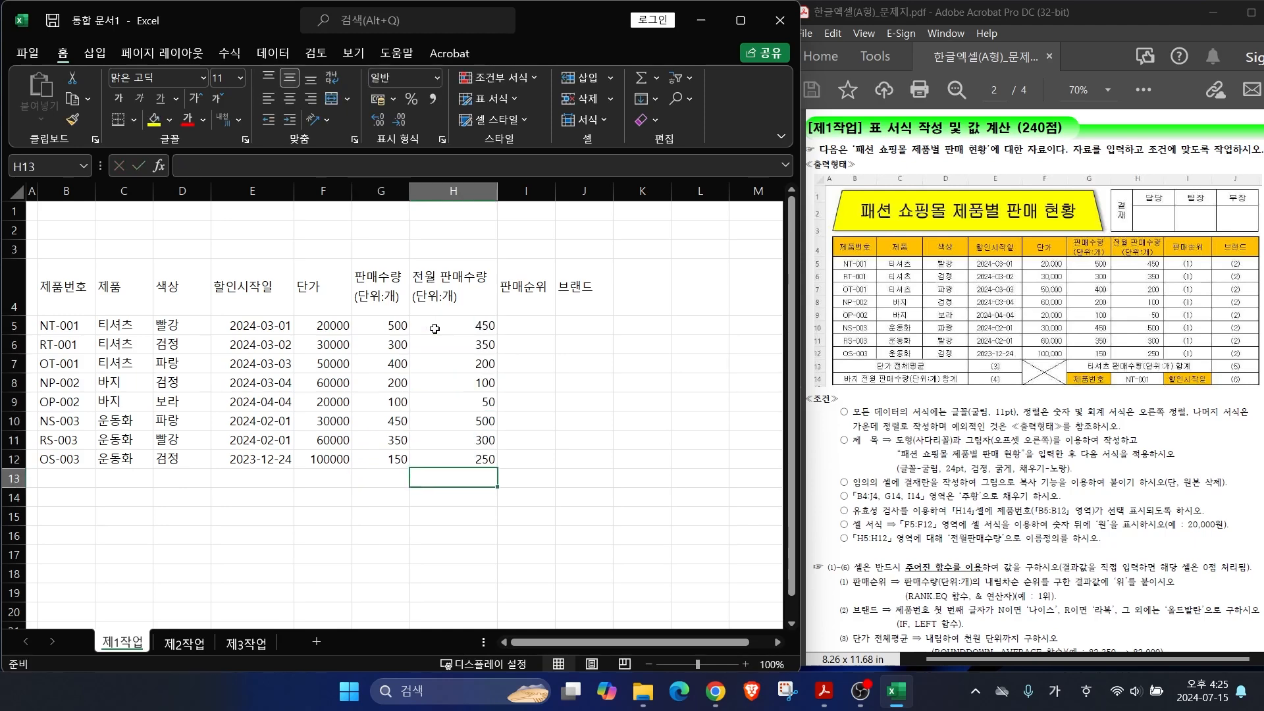
Step: Type labels '단가 전체평균' in B13 and '바지 전월 판매수량(단위:개) 합계' in B14
click(59, 480)
text(단가 전체평균)
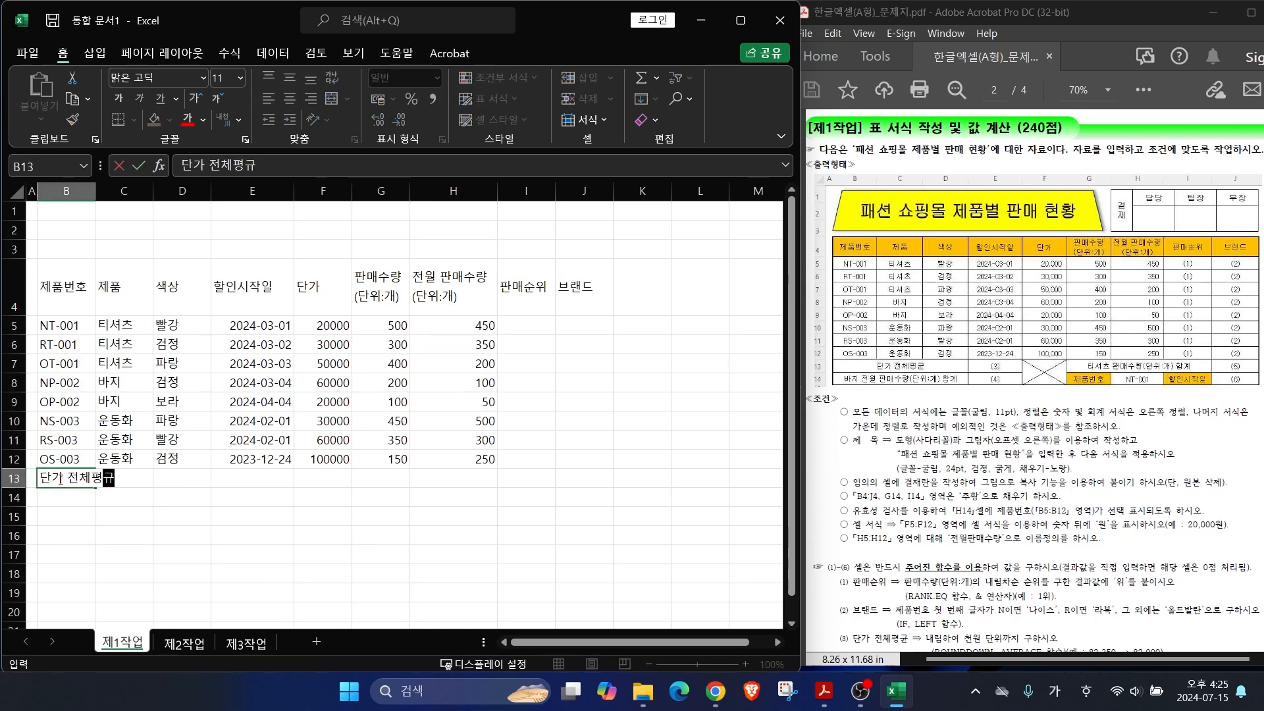
key(Return)
text(바지 전월 판매수량(단위:개) 합계)
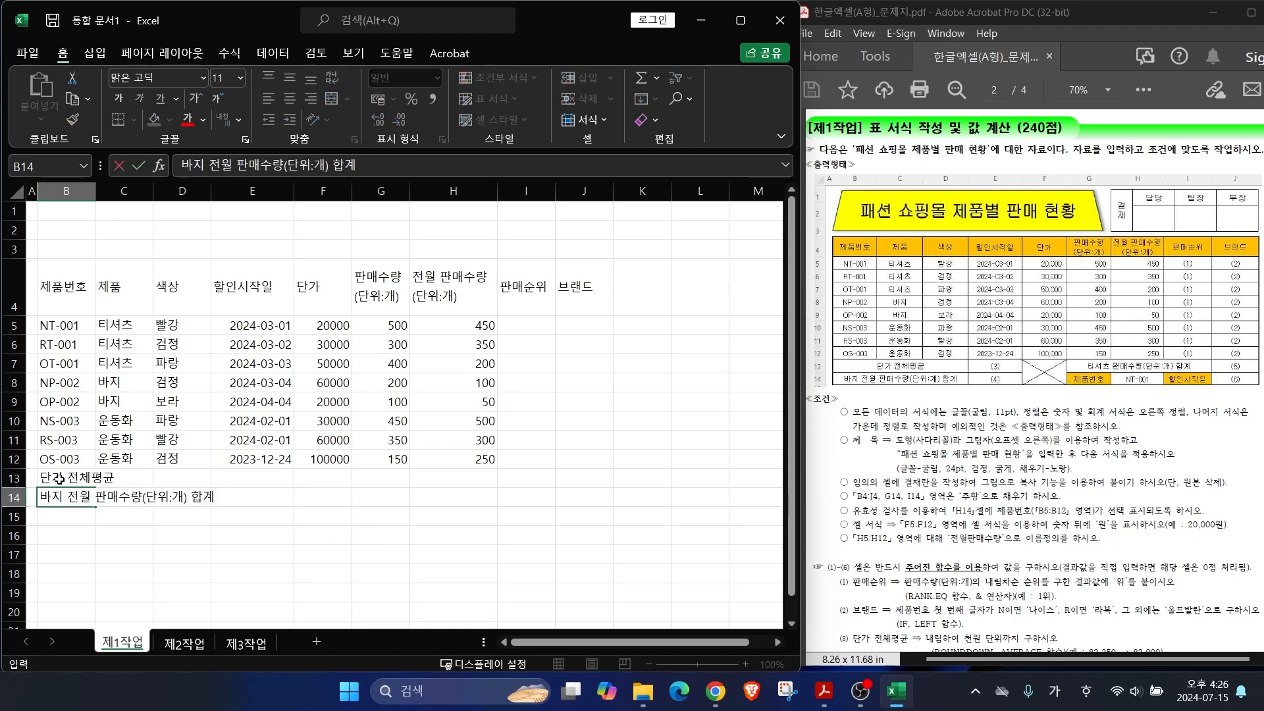
key(Tab)
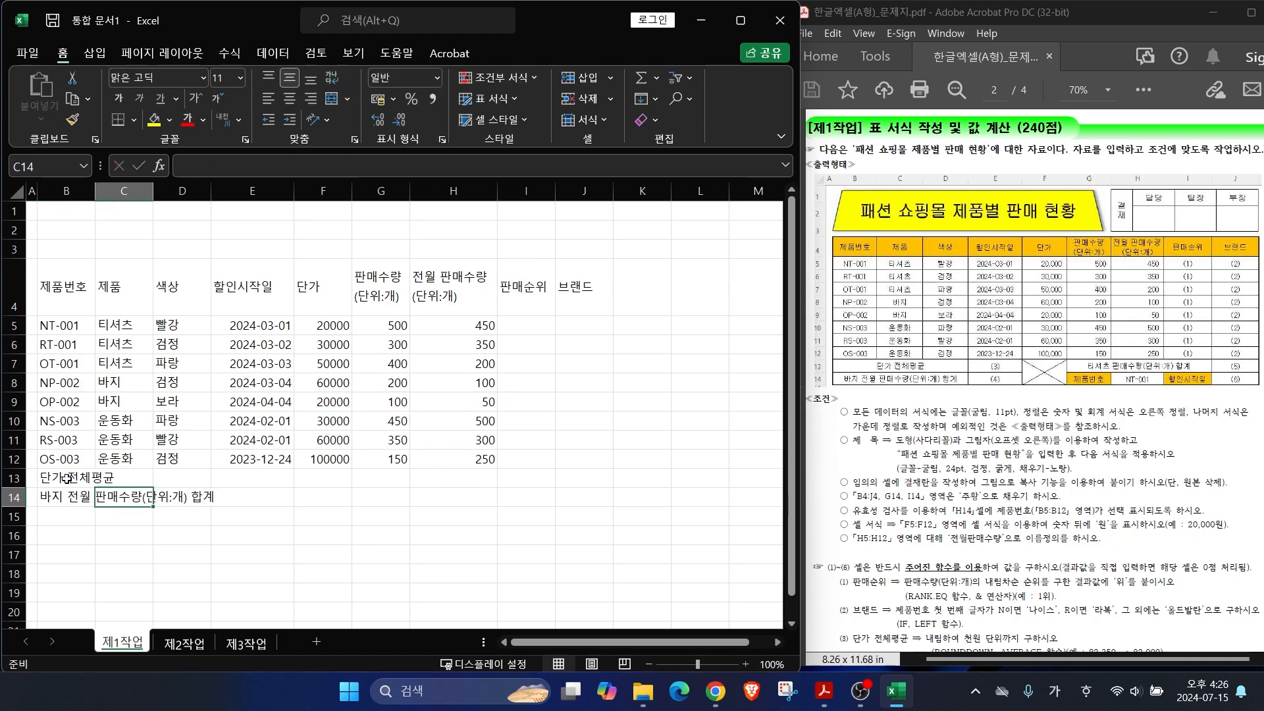
Step: Widen columns B–C and merge and centre B13:D13, B14:D14 and G13:I13
drag(153, 195, 112, 195)
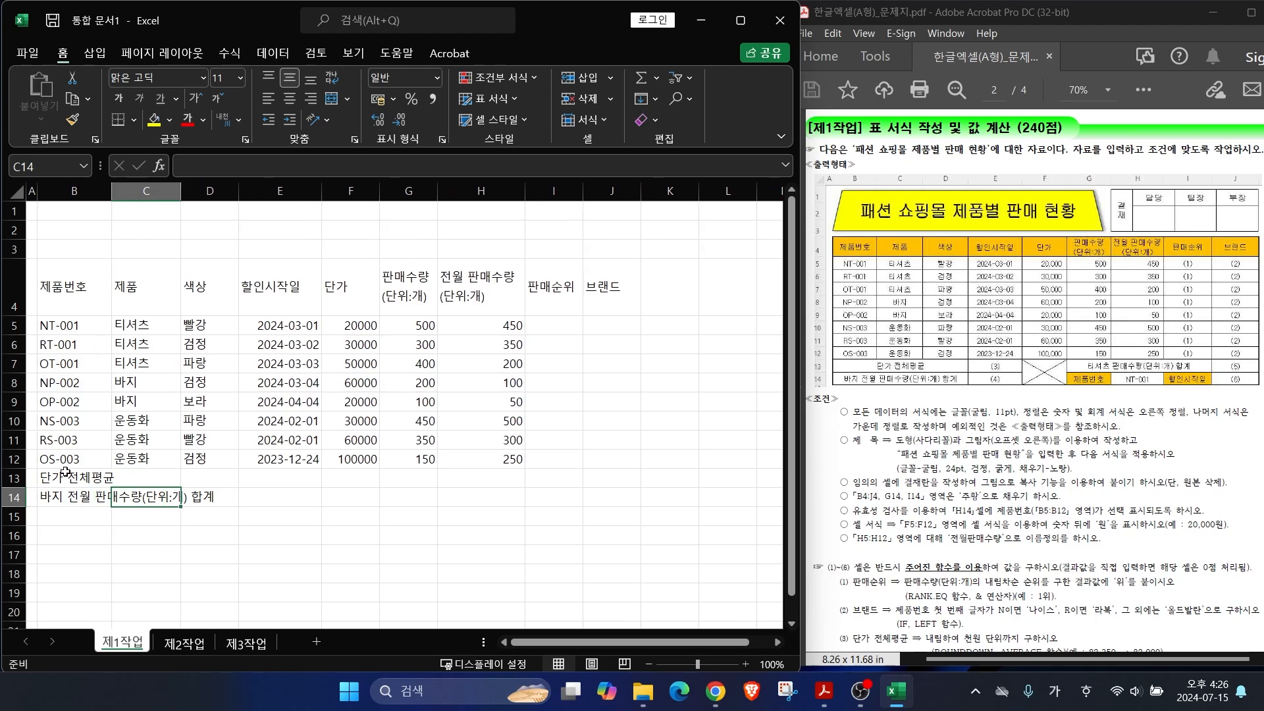
drag(72, 479, 211, 479)
click(332, 98)
drag(73, 499, 211, 498)
key(F4)
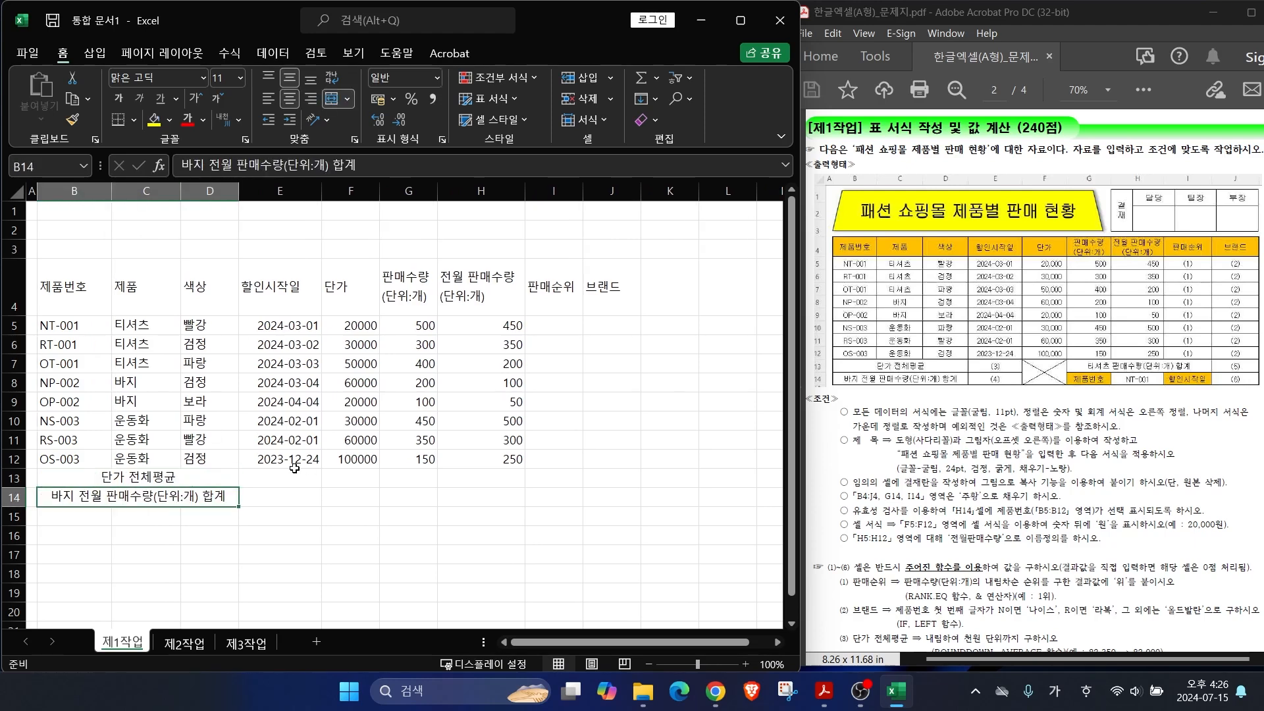
drag(403, 478, 560, 478)
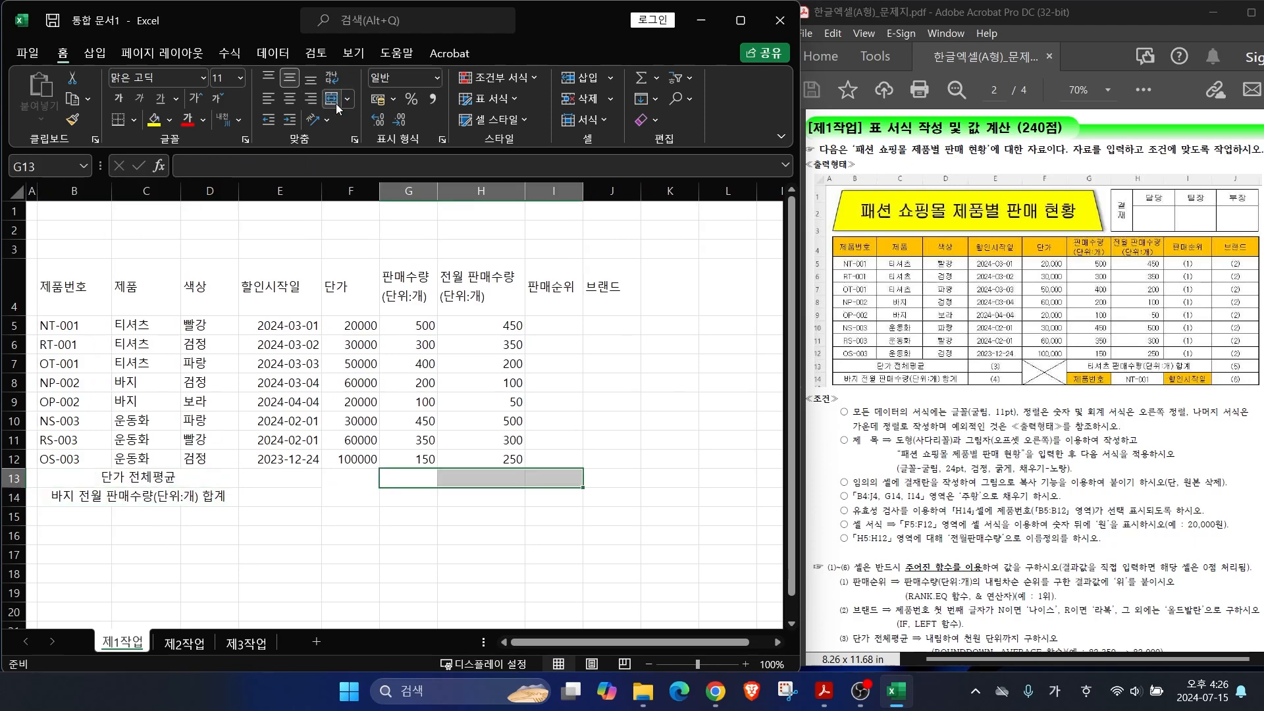
key(F4)
Step: Add labels '티셔츠 판매수량(단위:개) 합계', '제품번호' and '할인시작일', and widen column I
text(티셔츠 판매수량(단위)
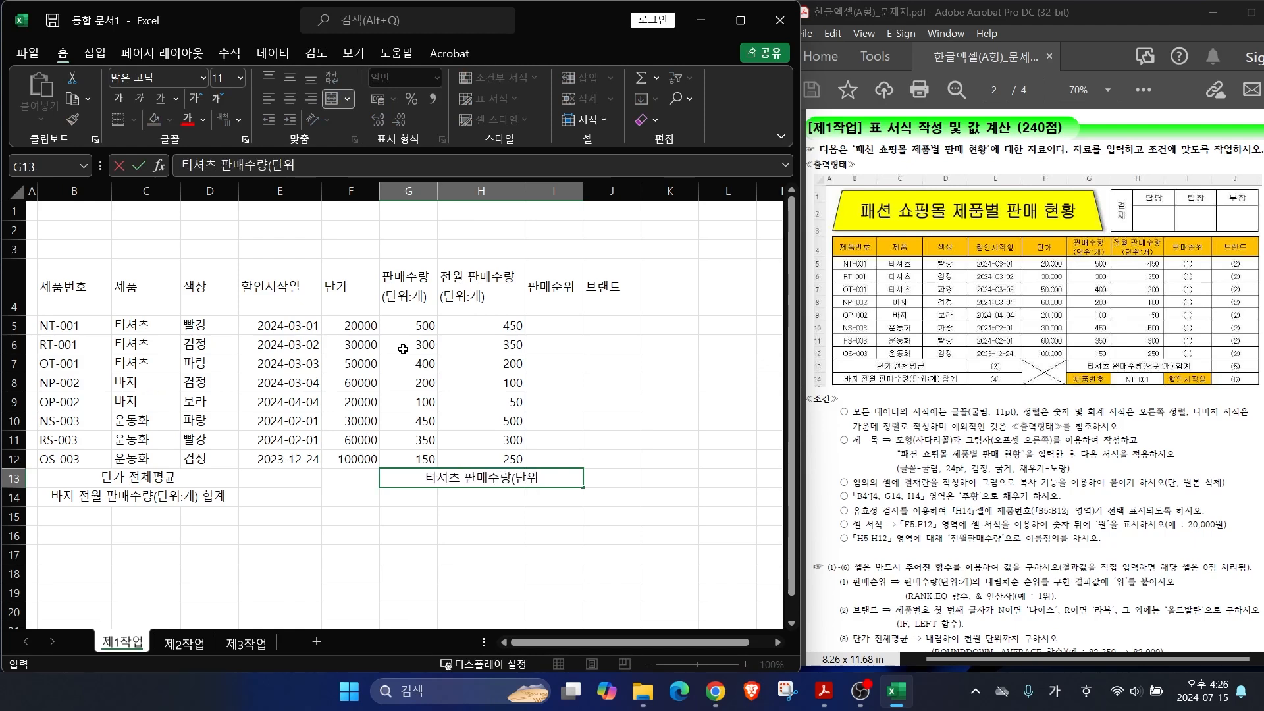
text(:개) 합계)
key(Return)
text(제품번호)
key(Tab)
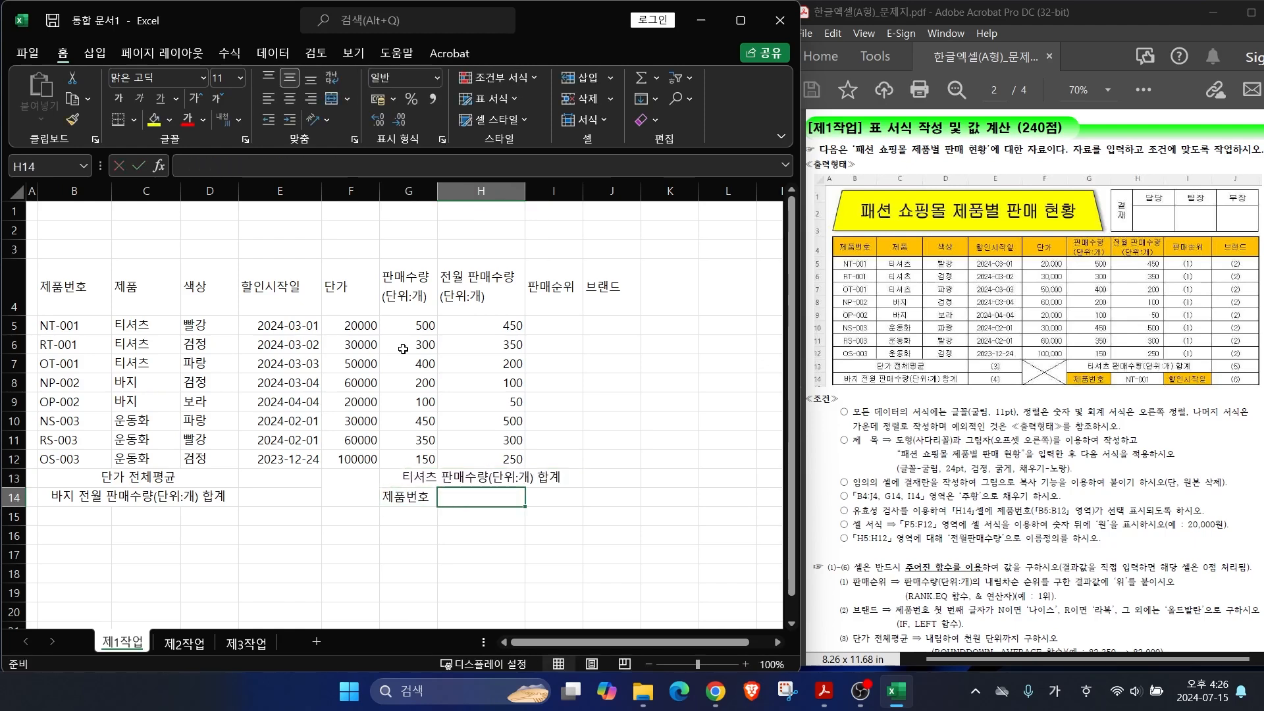
key(Tab)
text(할이ㄴ시작일)
key(Return)
drag(583, 191, 613, 191)
key(ctrl+a)
Step: Apply All Borders to the B4:J14 table and widen columns F and G
click(134, 119)
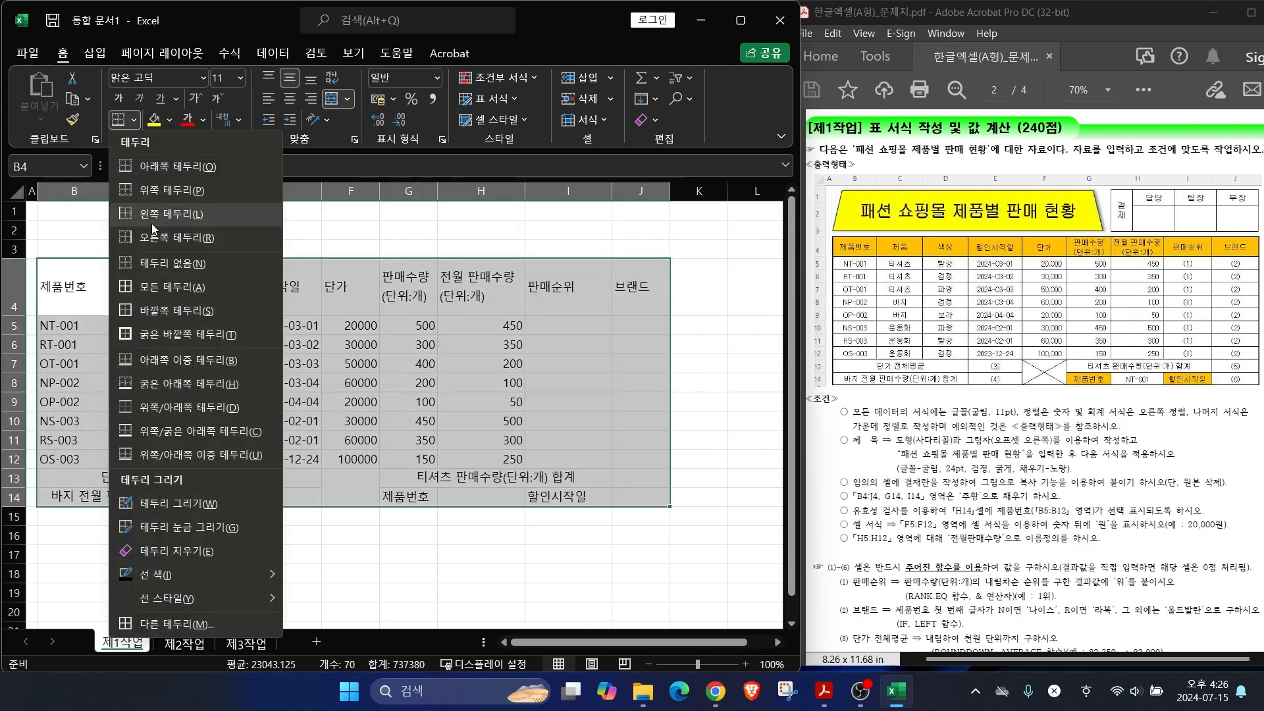
click(164, 287)
drag(378, 194, 464, 194)
click(327, 558)
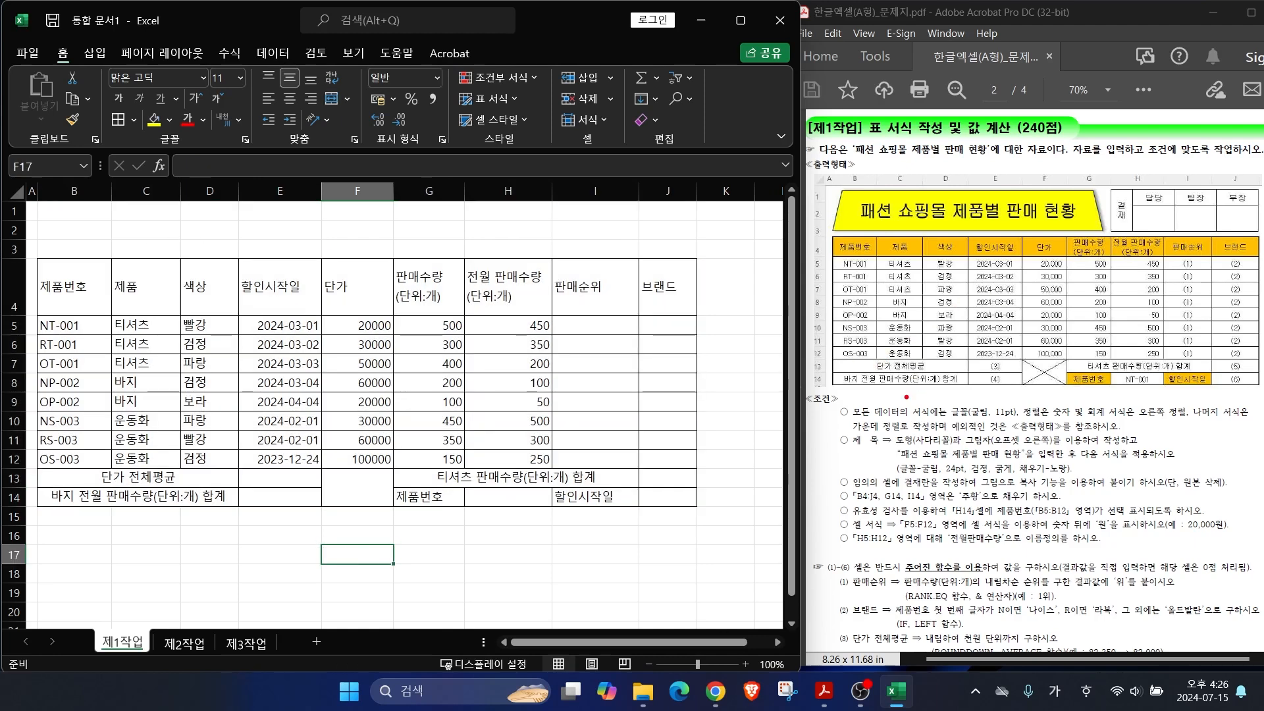
drag(932, 399, 881, 342)
drag(870, 417, 1060, 419)
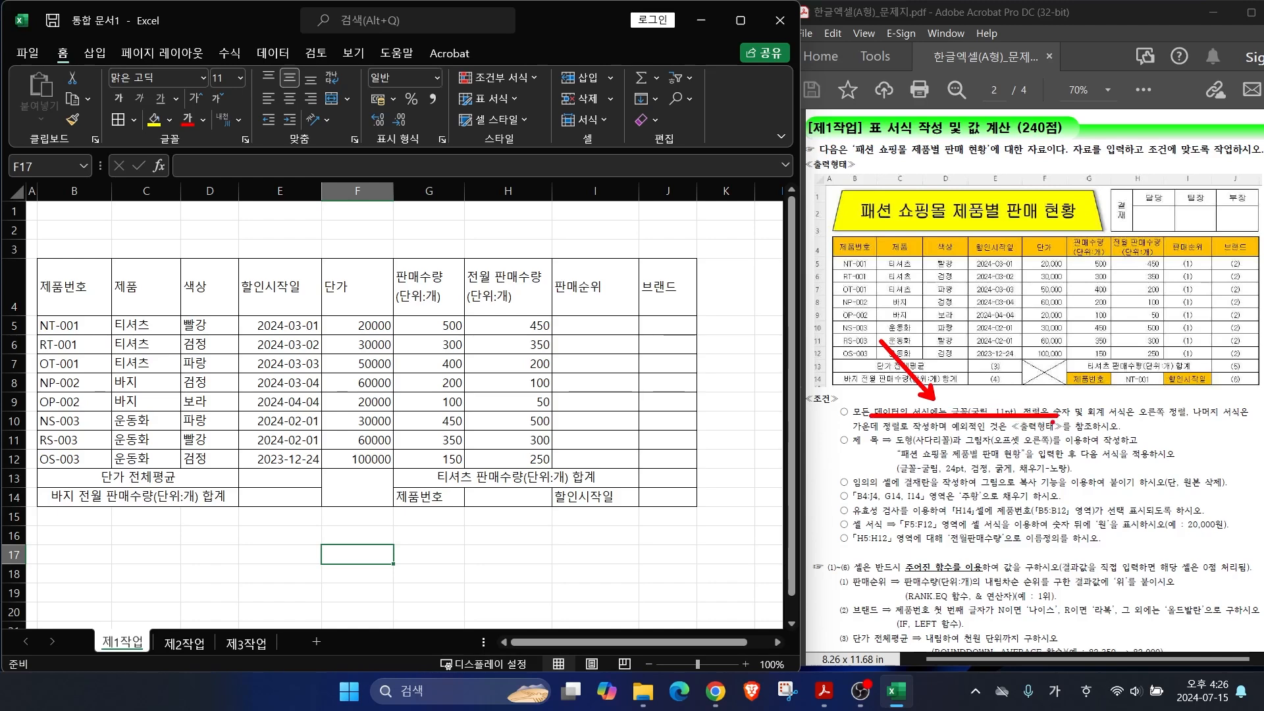
mouse_move(61, 253)
mouse_down()
mouse_move(484, 478)
mouse_move(706, 520)
mouse_up()
key(Escape)
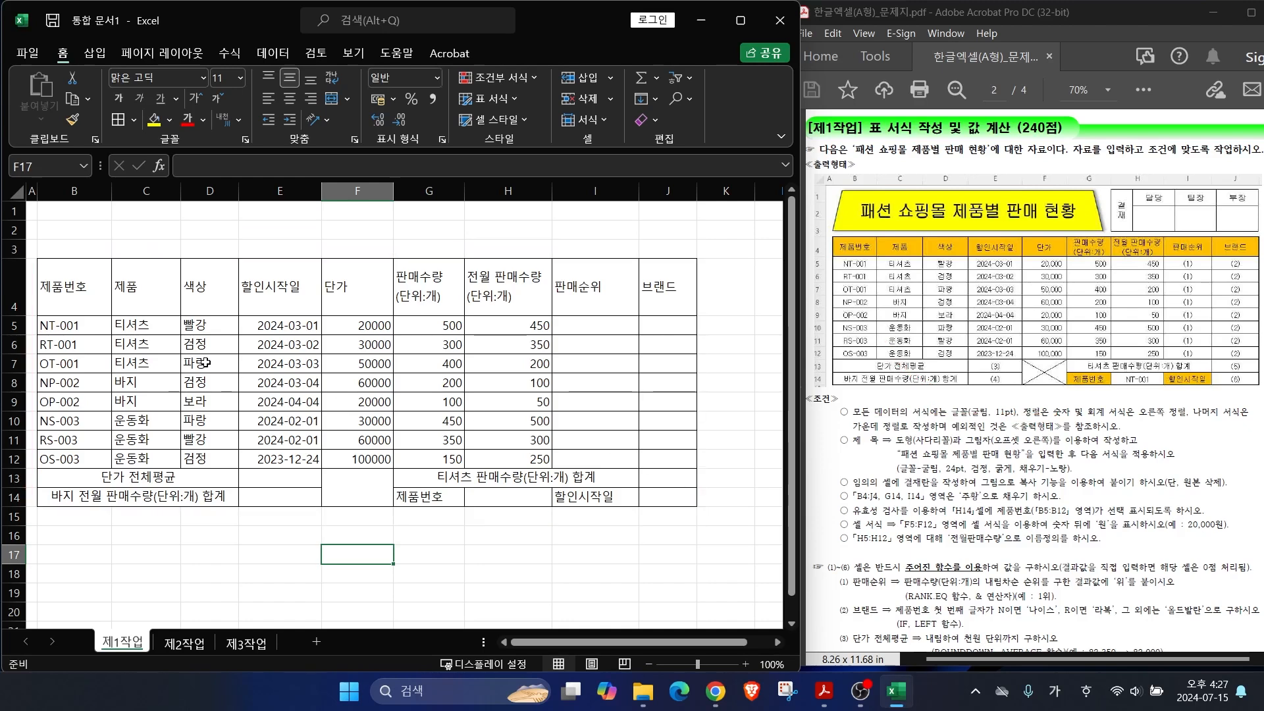
drag(94, 293, 667, 497)
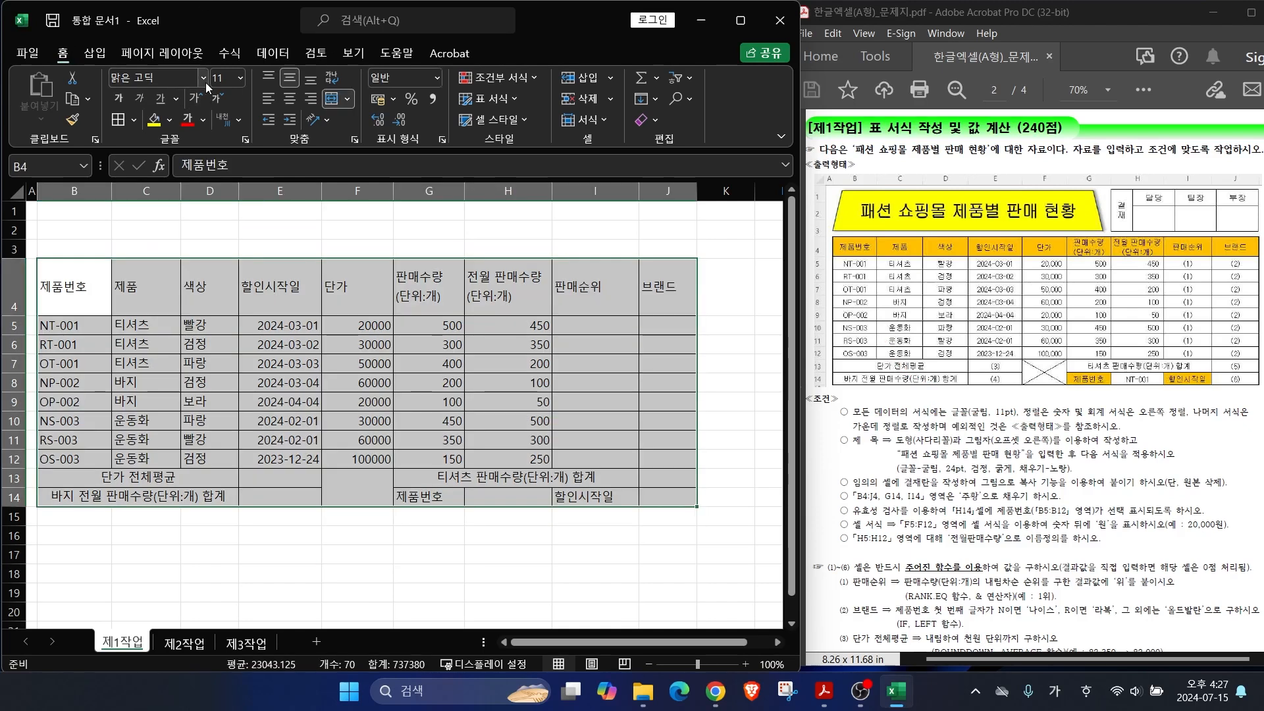
Step: Set the table font to 굴림 and centre-align all its text
click(203, 78)
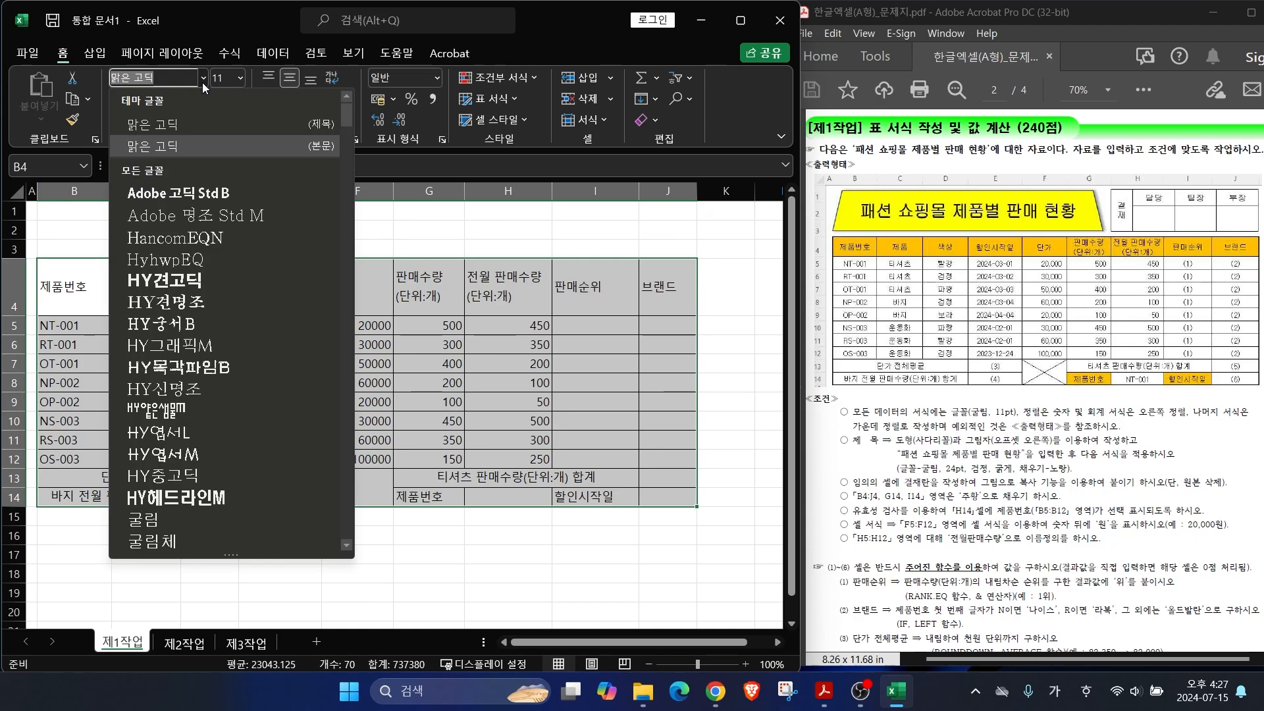
click(144, 519)
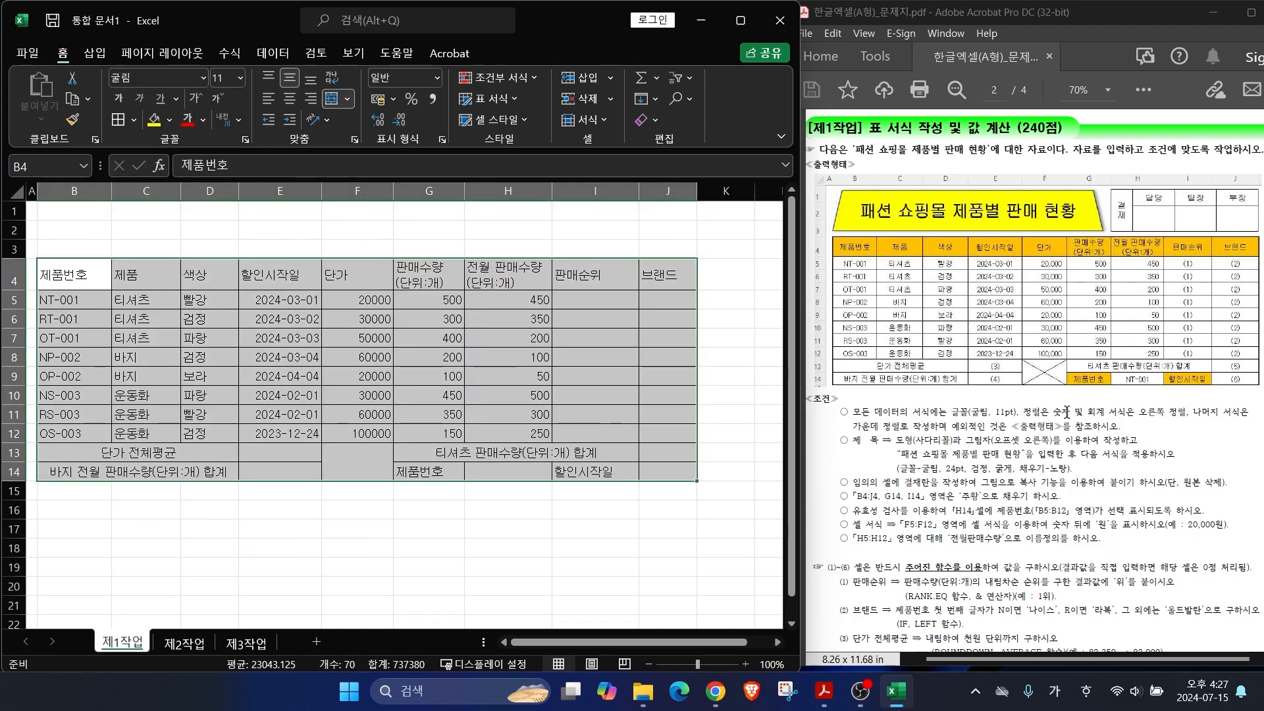
drag(984, 415, 1172, 414)
drag(853, 431, 949, 432)
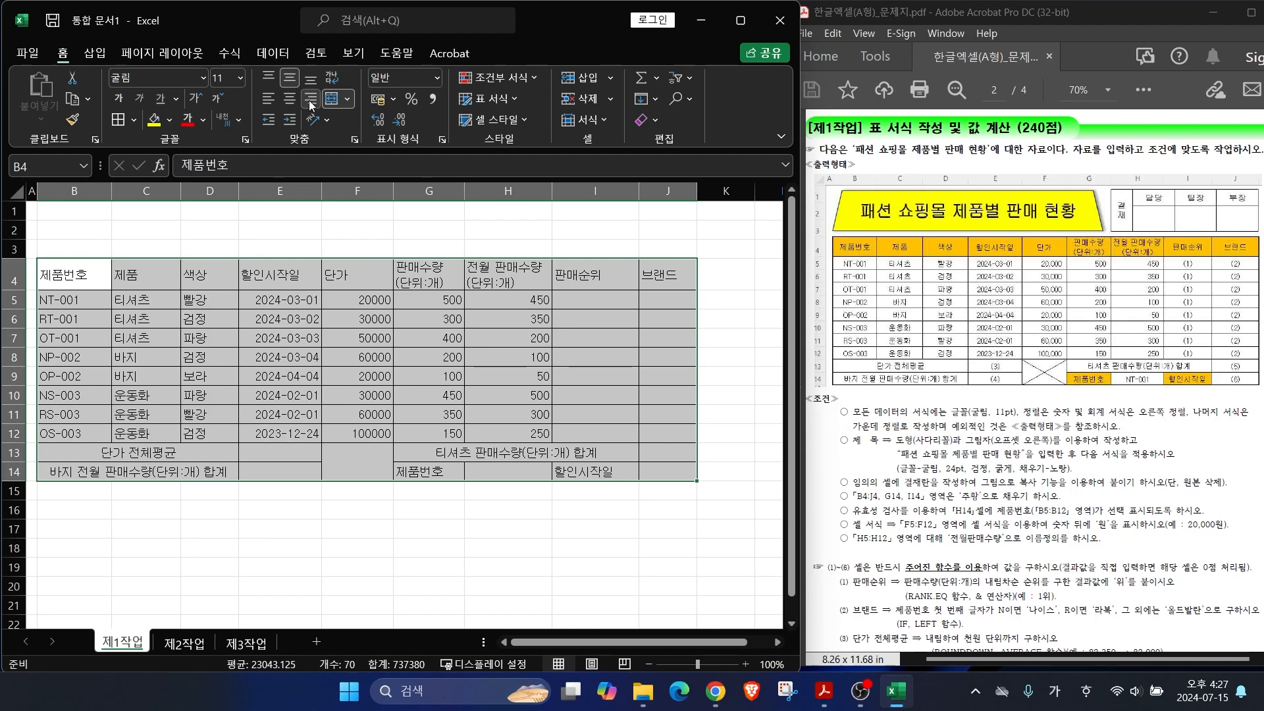
click(289, 99)
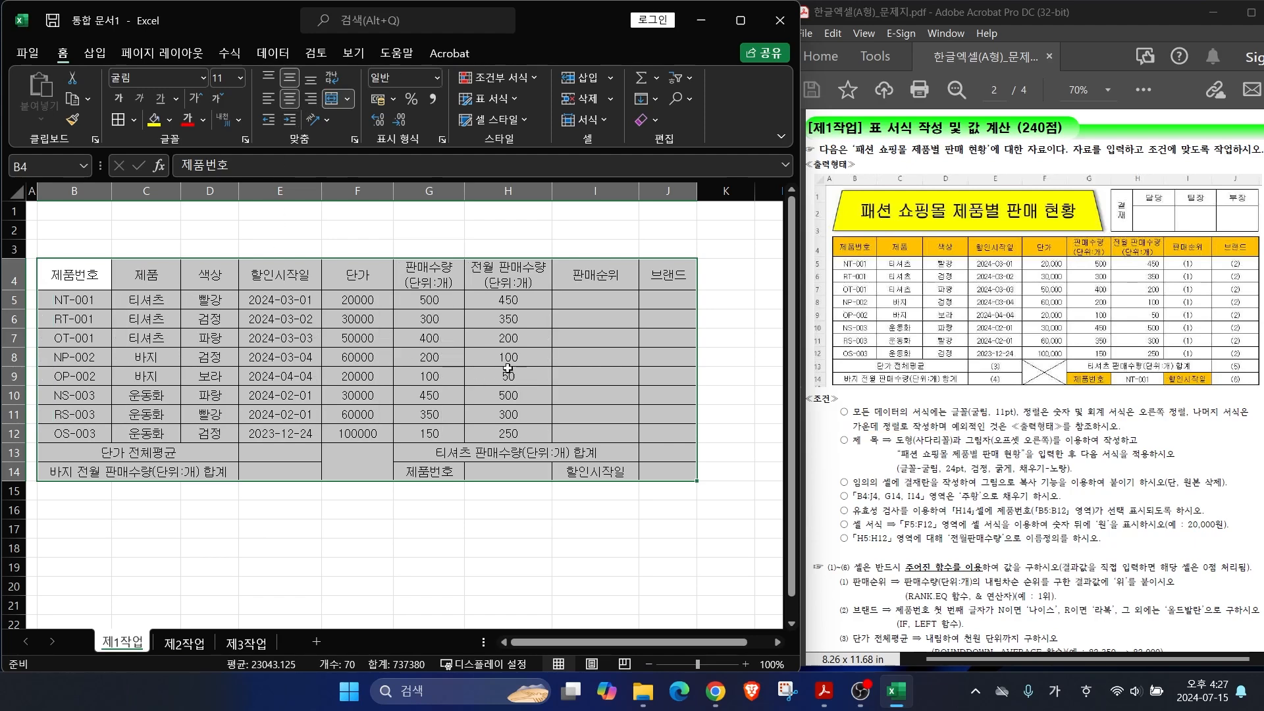
Step: Right-align the numbers in F5:H12 and apply Comma Style to the unit prices in F5:F12
drag(354, 292, 526, 435)
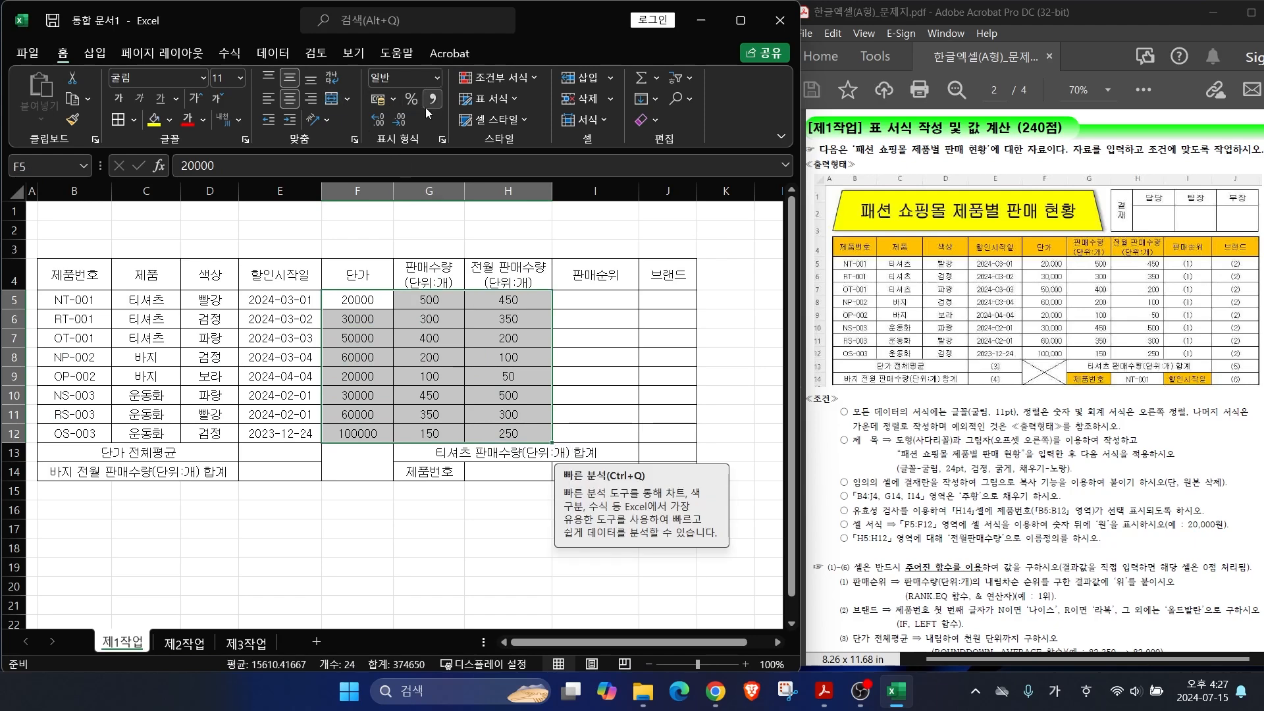
click(311, 100)
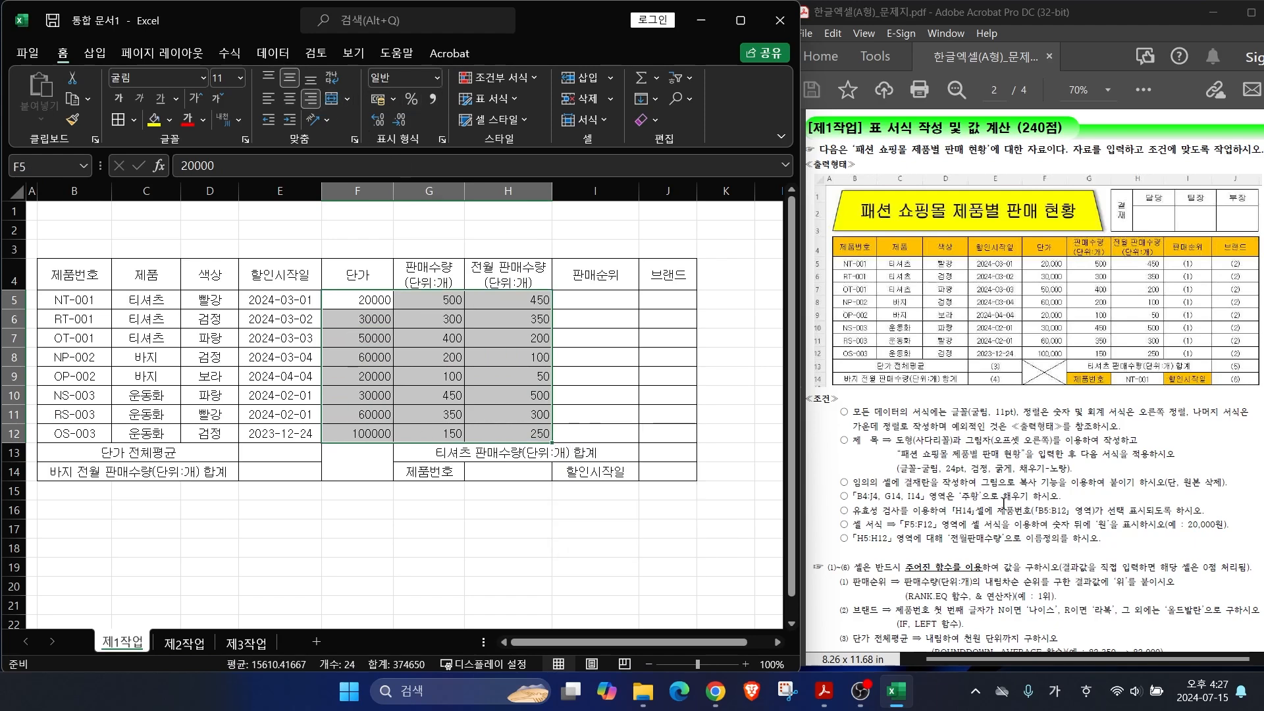
drag(359, 298, 372, 434)
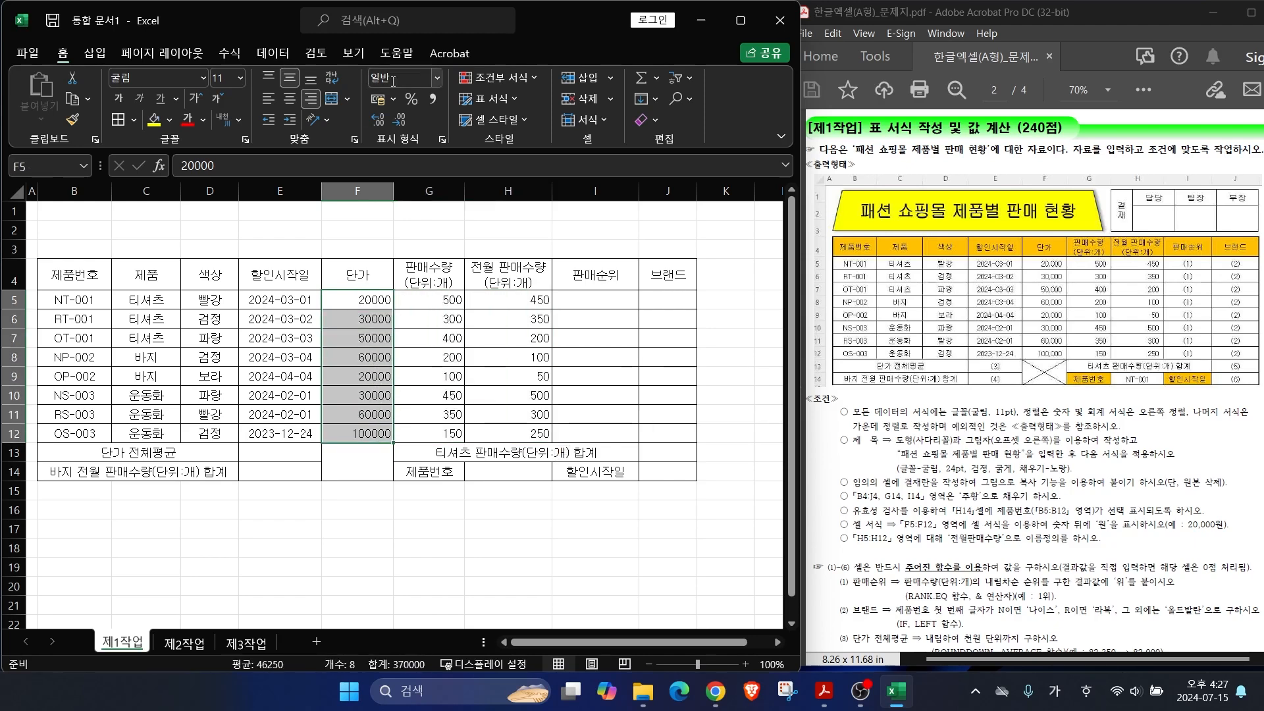
click(431, 98)
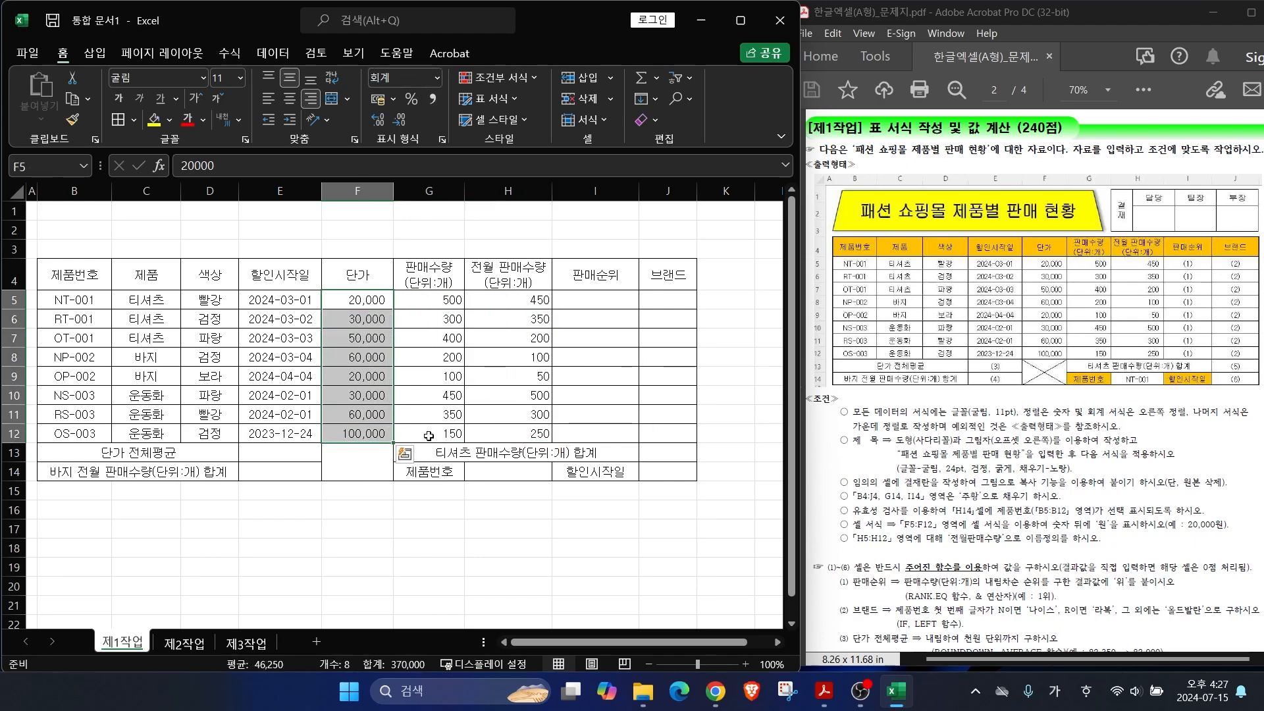
click(399, 546)
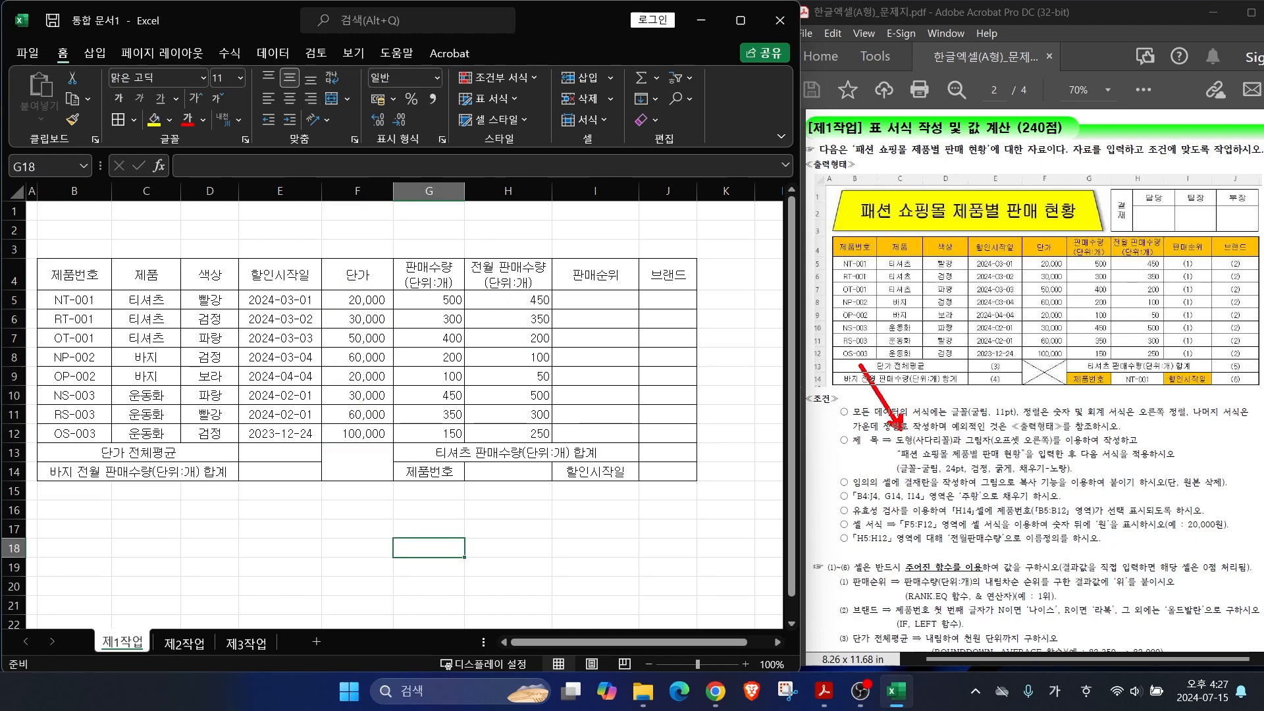
Step: Annotate the sample's title requirements: trapezoid with shadow banner and reserved title rows
drag(897, 447, 1000, 446)
drag(840, 95, 915, 199)
mouse_move(771, 262)
mouse_down()
mouse_move(818, 262)
mouse_move(818, 278)
mouse_up()
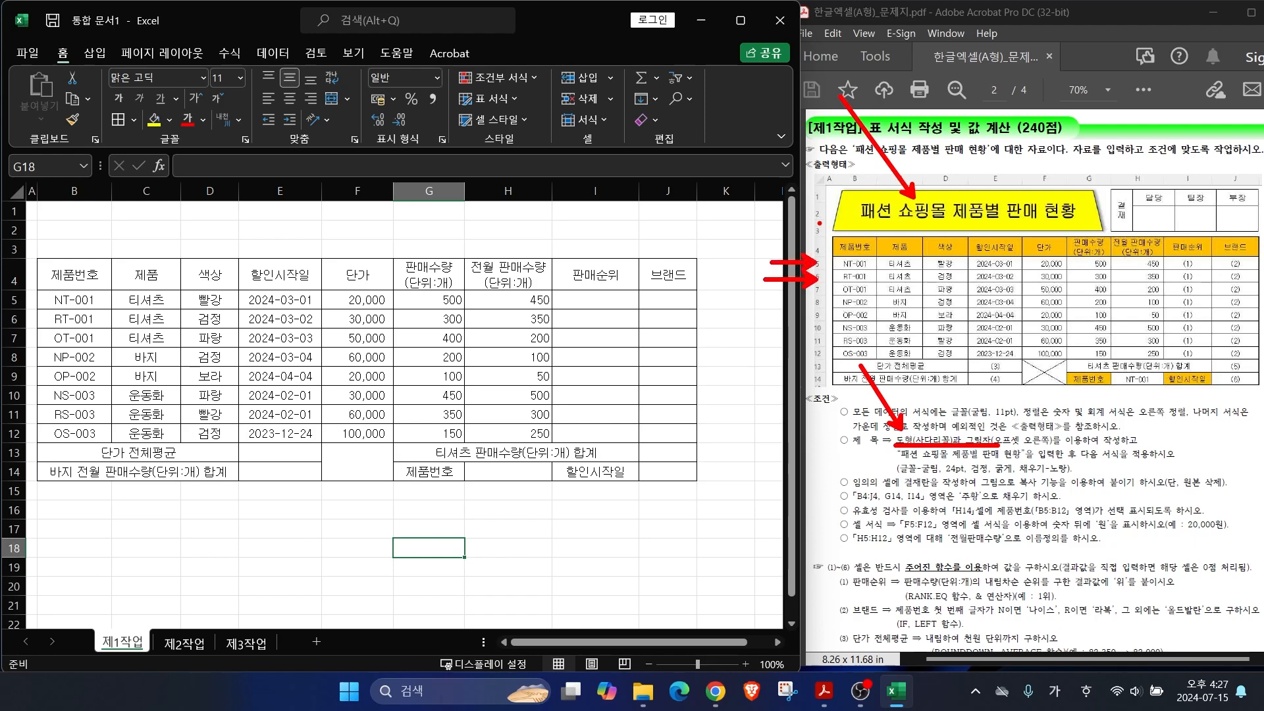
key(Escape)
Step: Increase the height of rows 1 to 3 together for the title area
drag(12, 211, 12, 254)
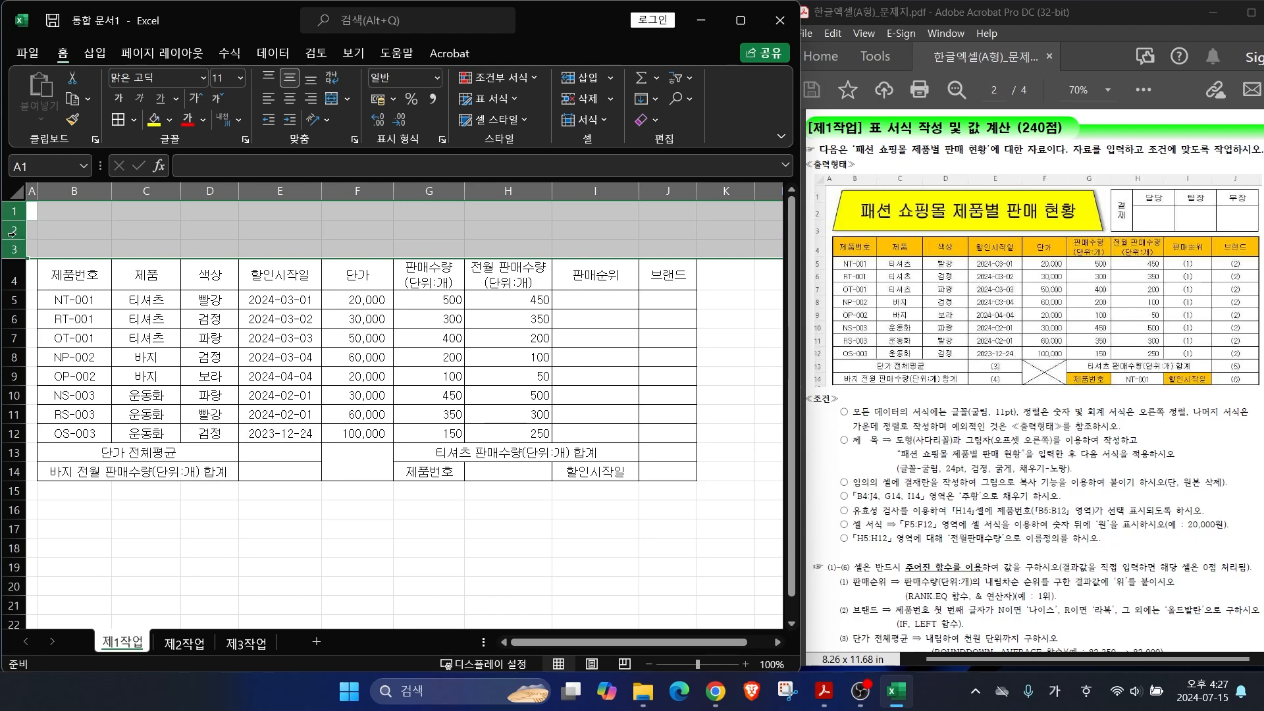
drag(22, 222, 17, 231)
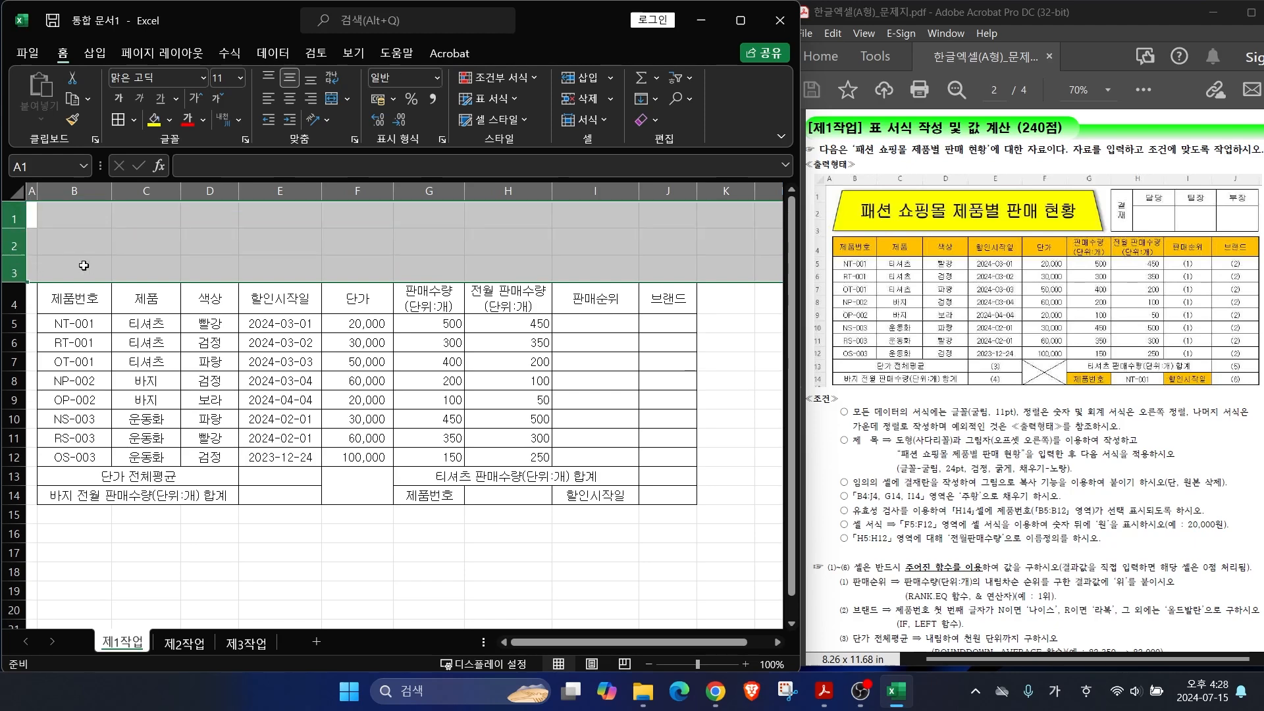
click(87, 215)
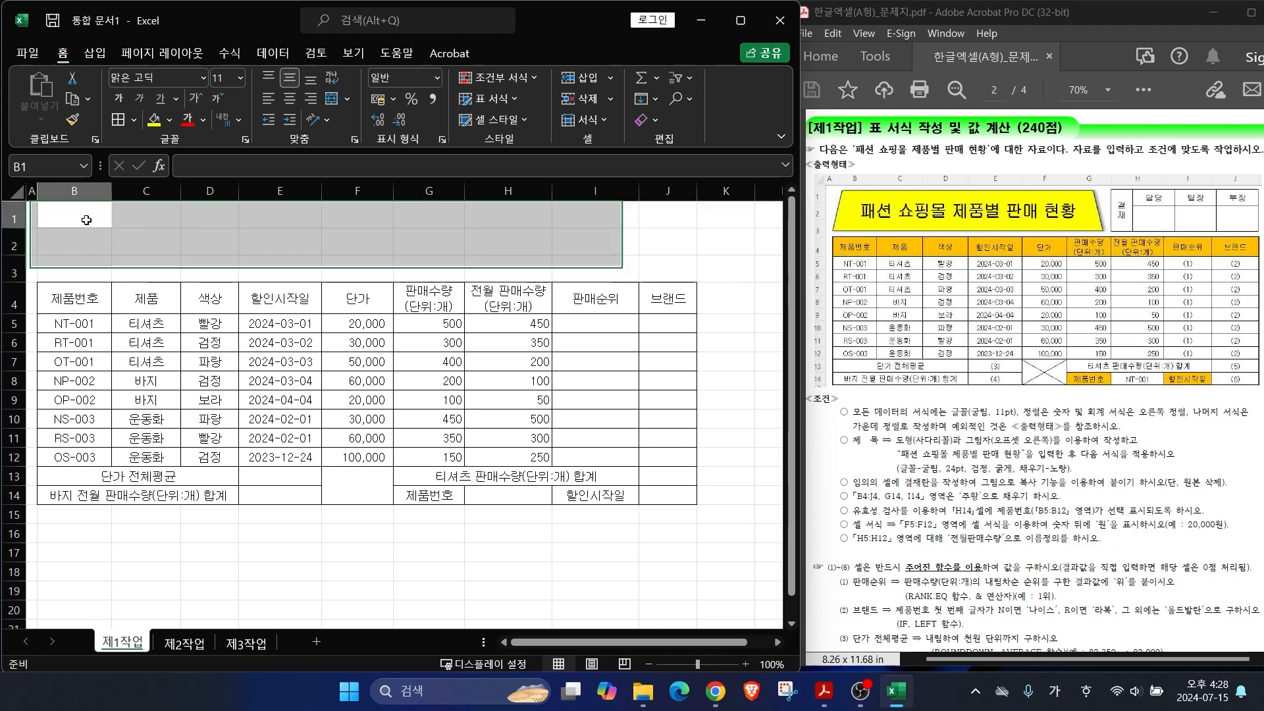
click(96, 54)
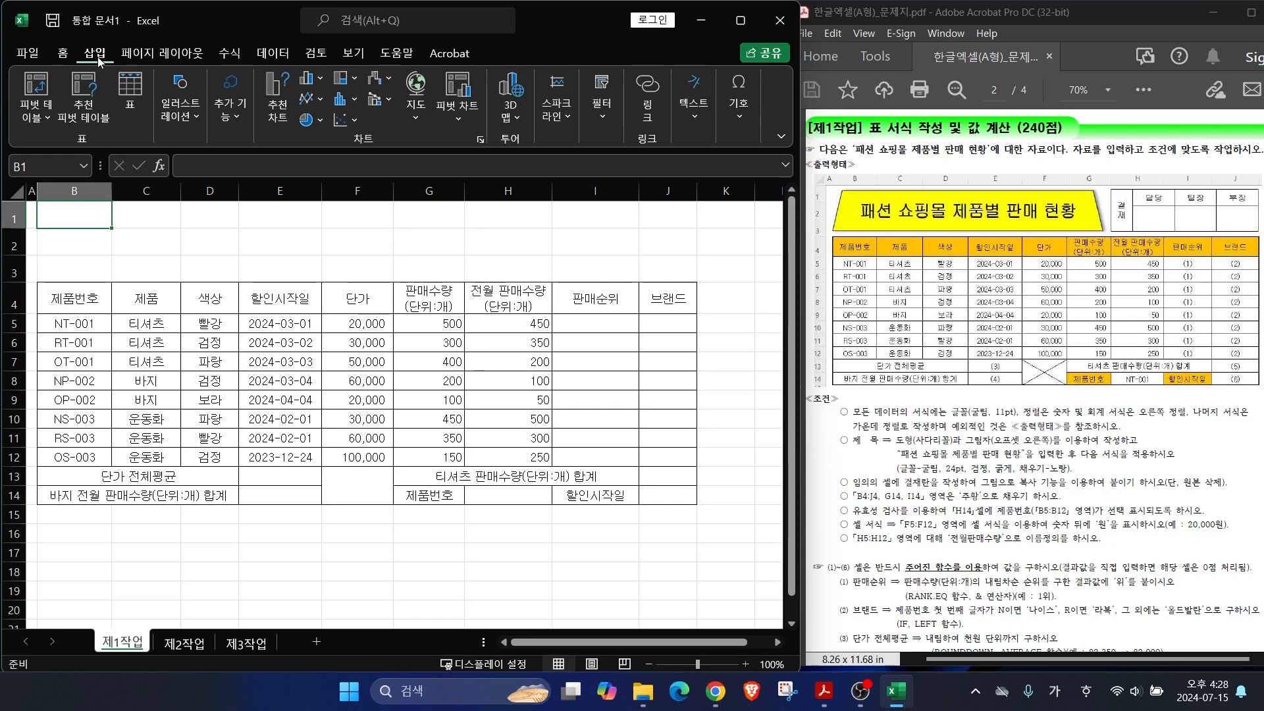
Step: Draw a trapezoid over B1:G3 and type the title 패션 쇼핑몰 제품별 판매 현황
click(180, 105)
click(212, 177)
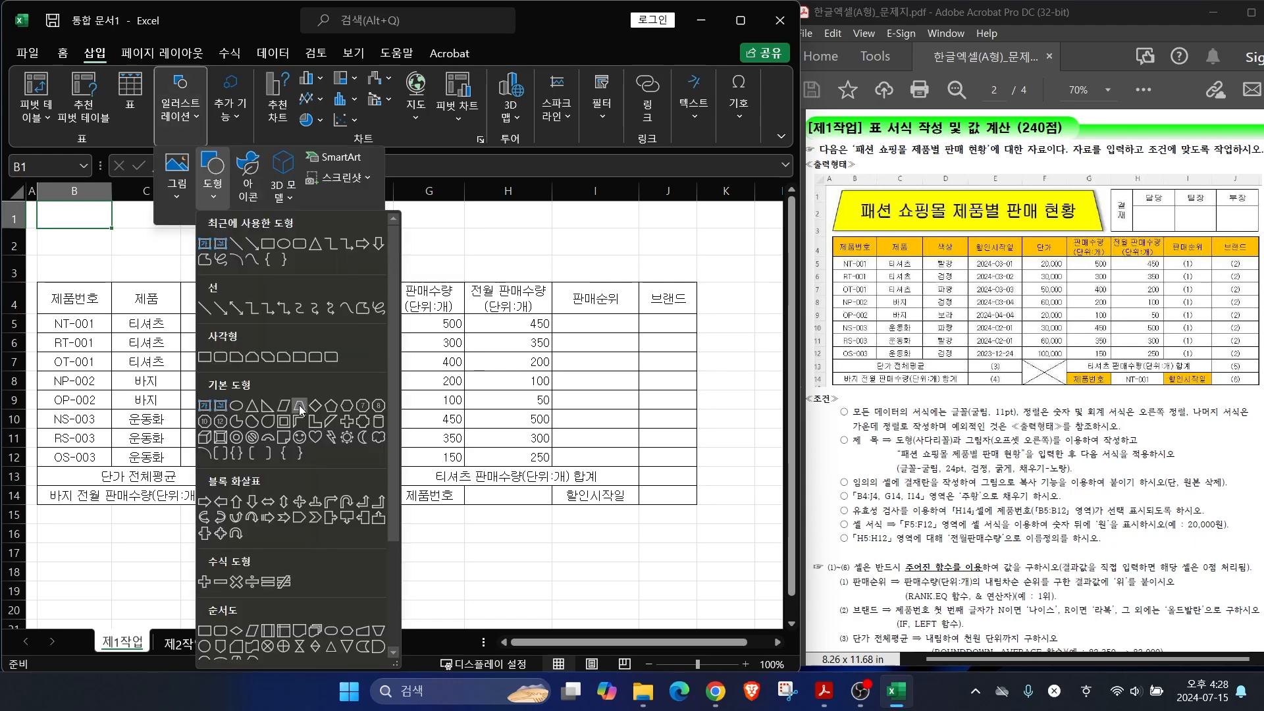
click(300, 405)
drag(49, 209, 459, 274)
text(패션 쇼핑몰 제품별 판매 현황)
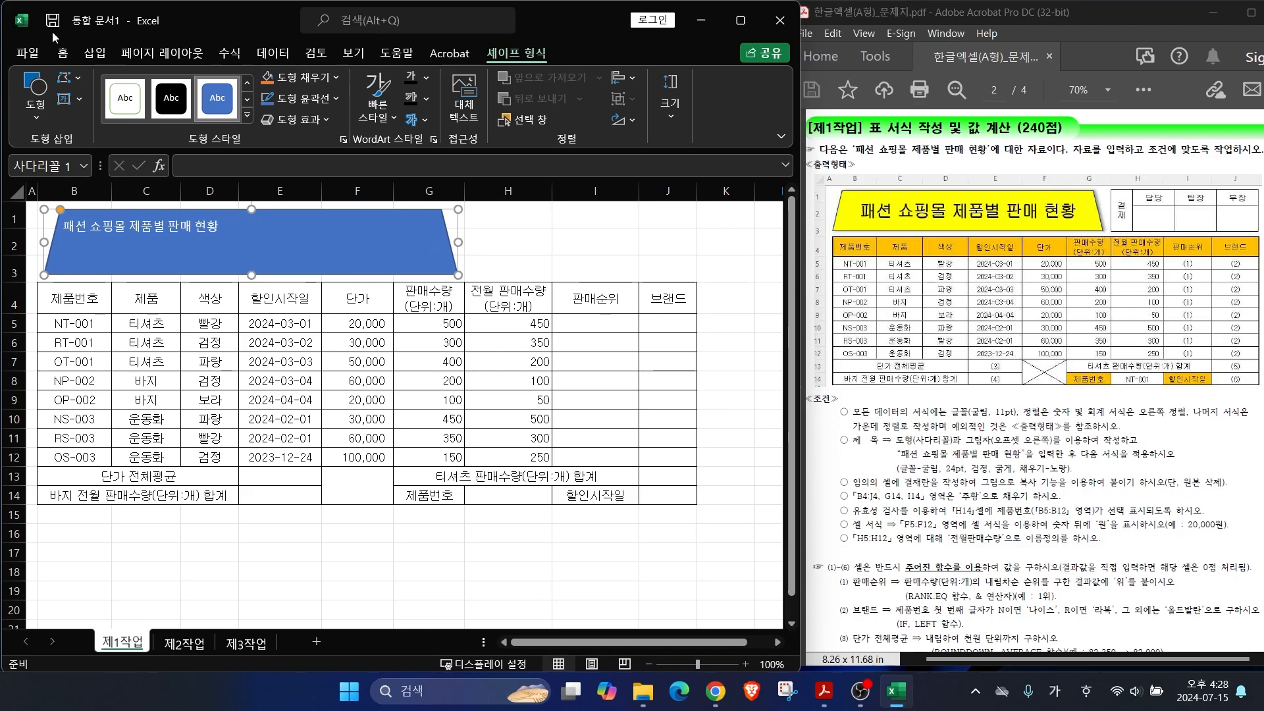
Step: Format the title text as bold, black, centred 24-point 굴림
click(64, 56)
click(202, 82)
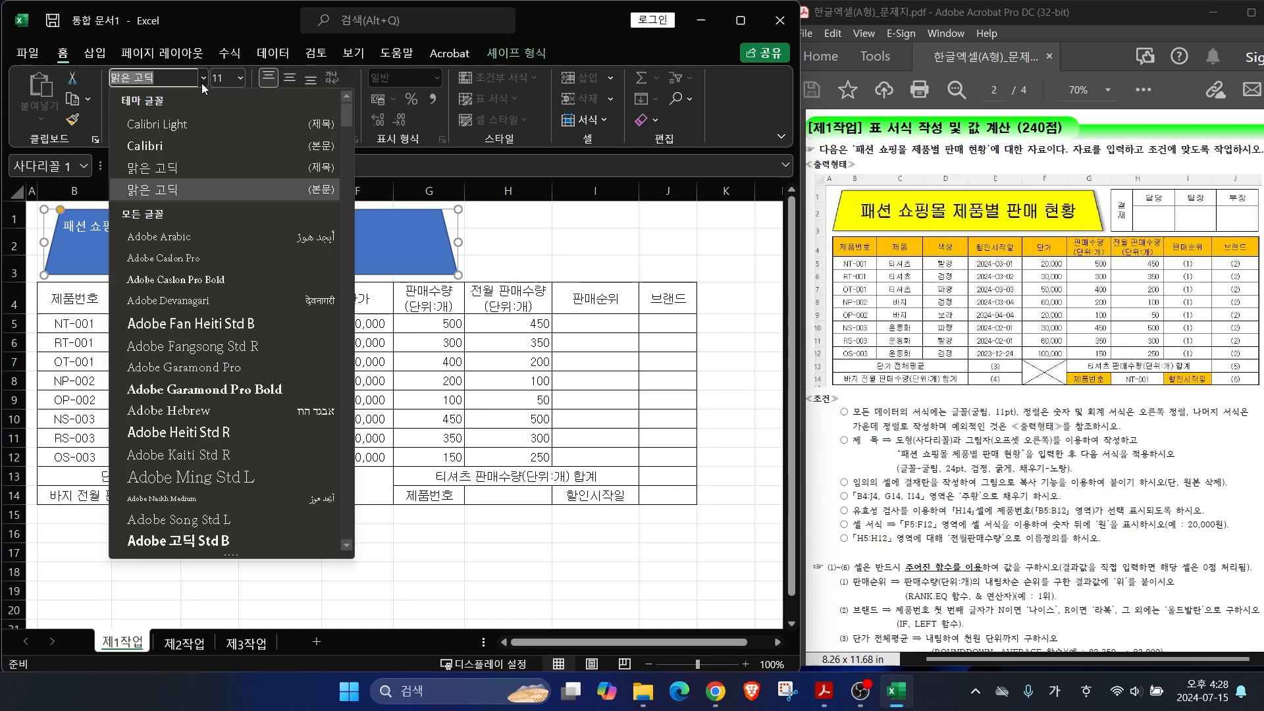
scroll(201, 198, down, 15)
click(152, 245)
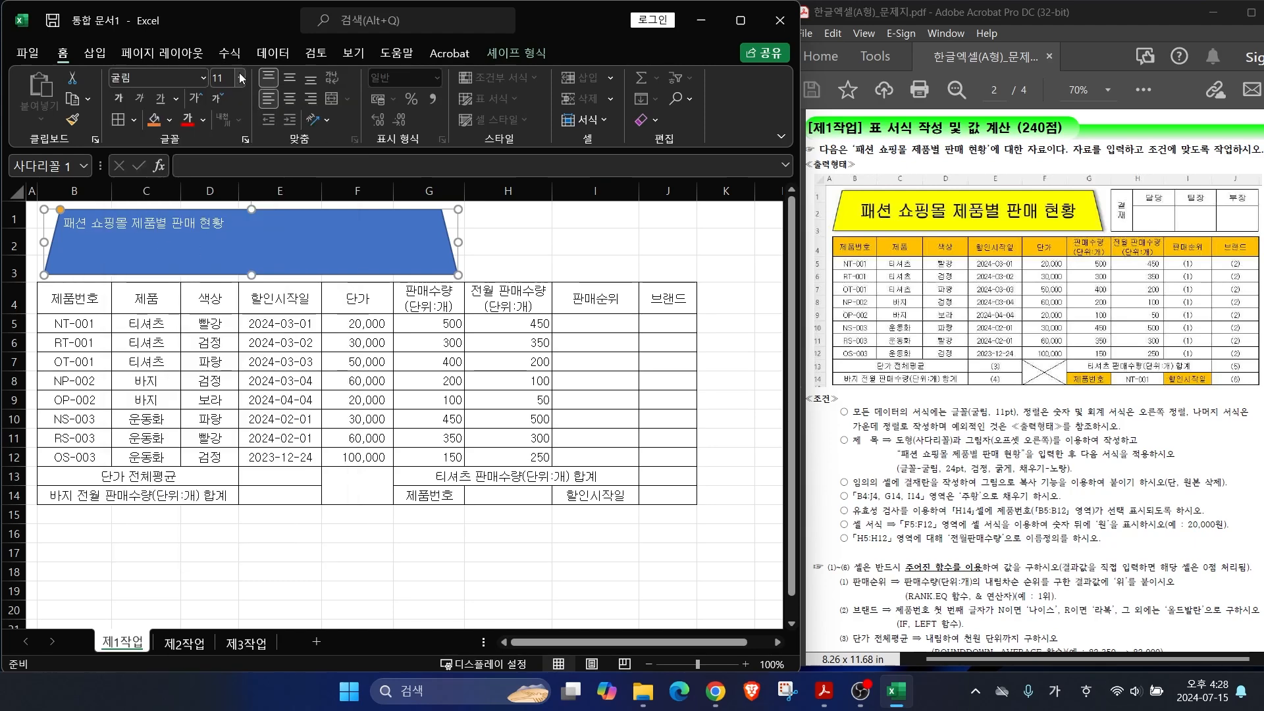
click(240, 78)
click(227, 296)
click(289, 99)
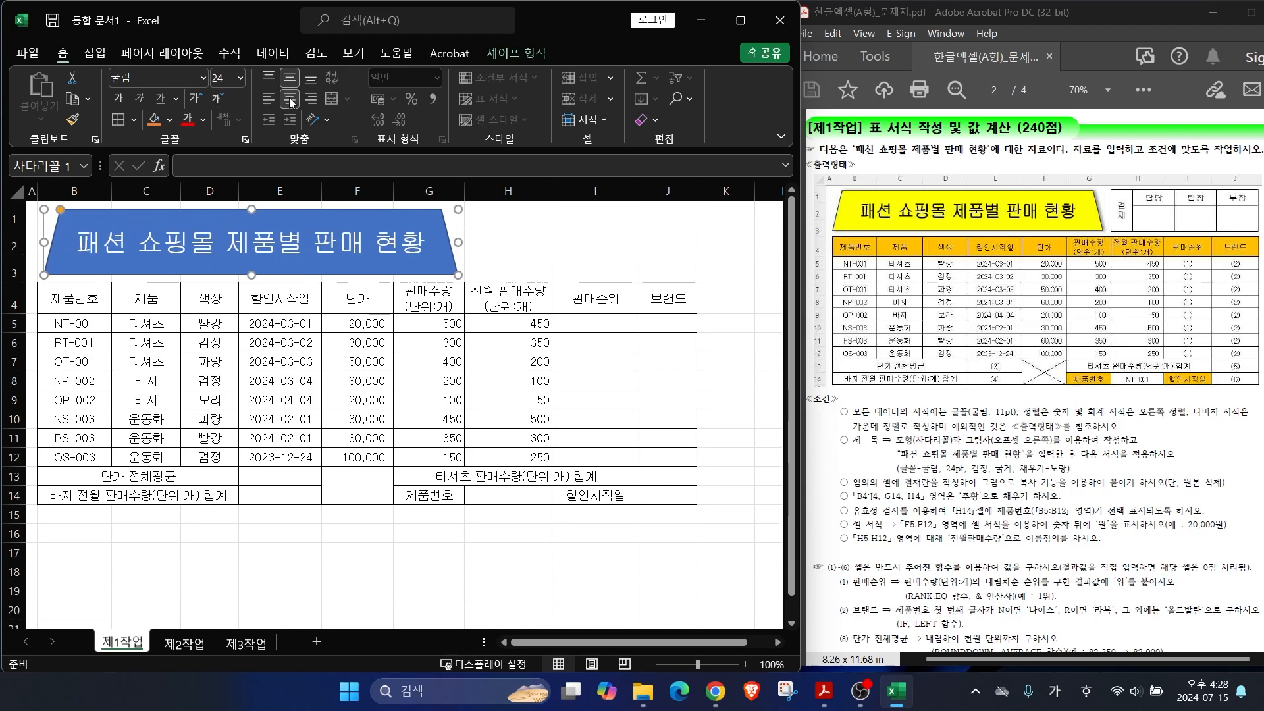
click(203, 120)
click(201, 136)
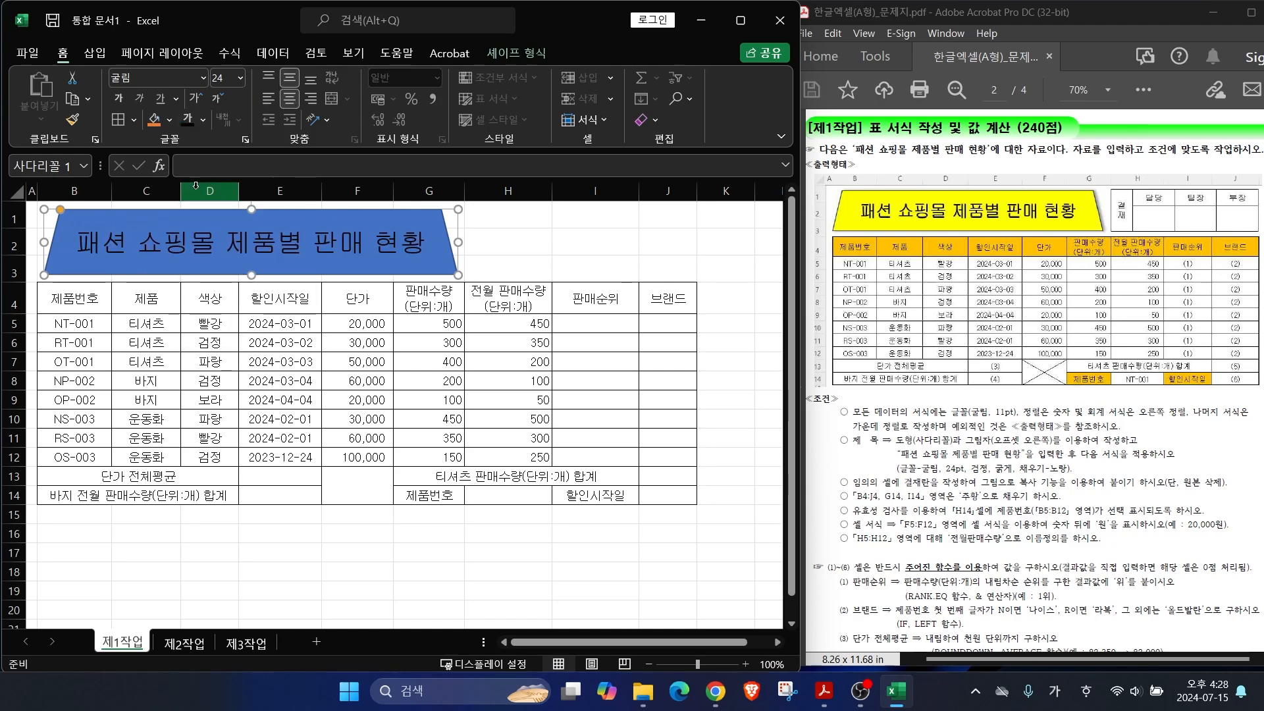
click(119, 99)
Step: Fill the trapezoid banner with yellow
click(169, 120)
click(192, 301)
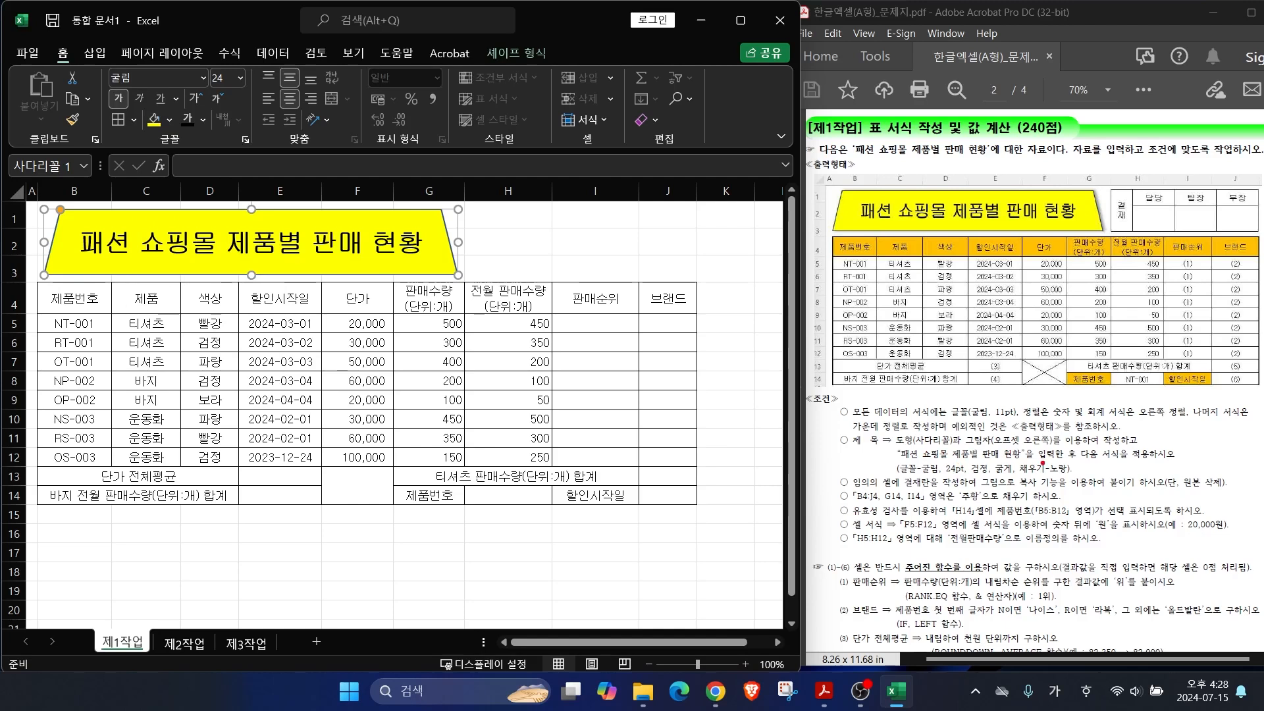
mouse_move(1043, 467)
mouse_down()
mouse_move(1075, 431)
mouse_move(1034, 415)
mouse_move(1050, 391)
mouse_up()
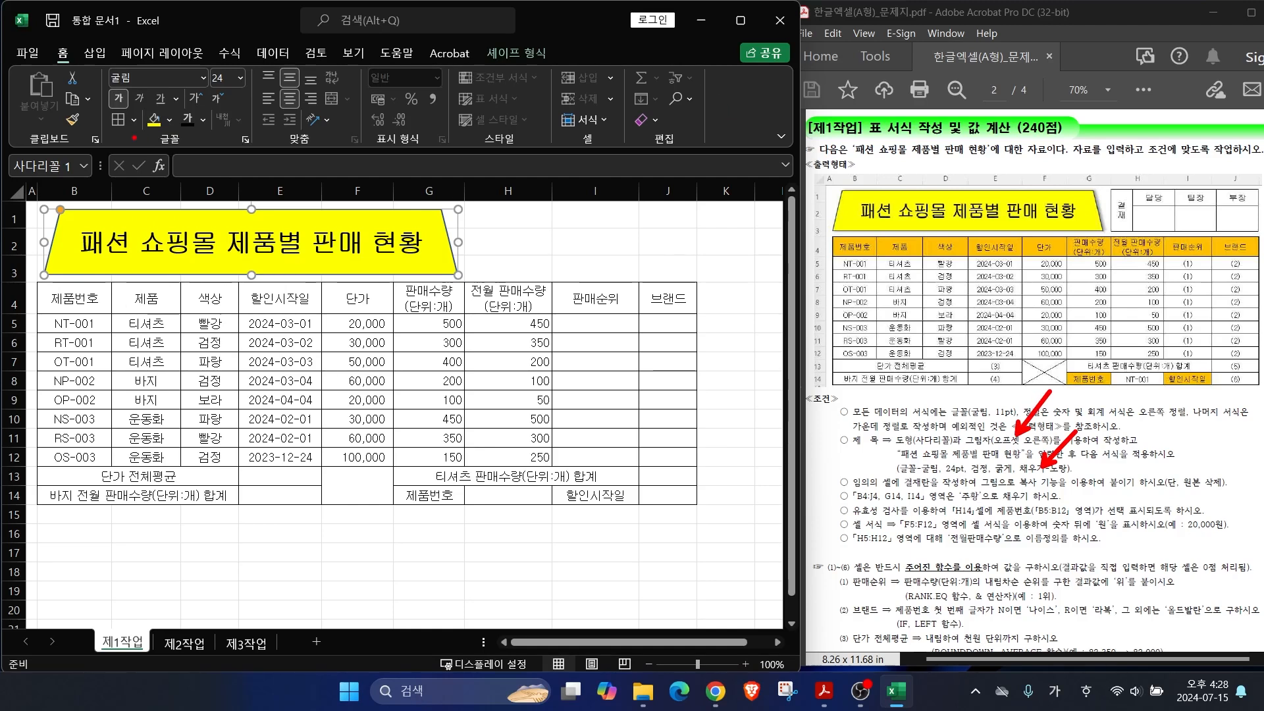
drag(52, 75, 81, 44)
mouse_move(462, 65)
mouse_down()
mouse_move(566, 30)
mouse_move(548, 74)
mouse_up()
drag(609, 128, 550, 72)
click(517, 53)
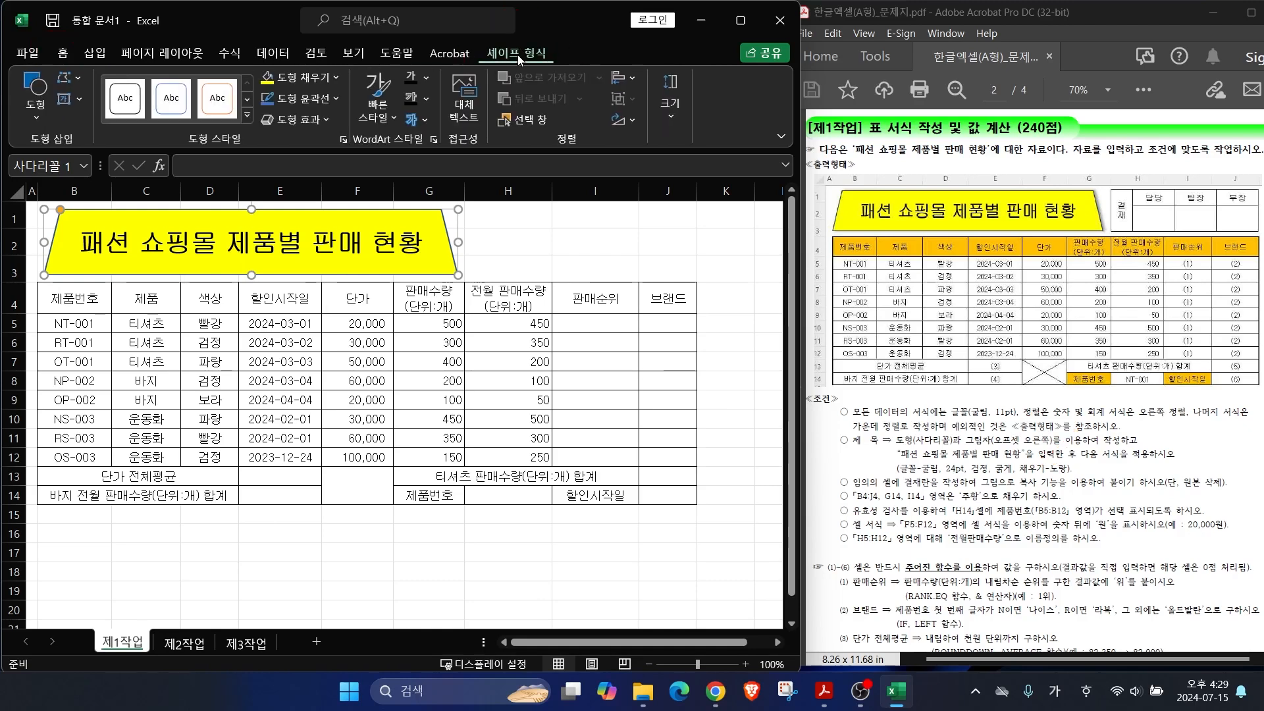
Step: Apply an outer shadow preset from Shape Effects to the title banner, then deselect it
click(321, 121)
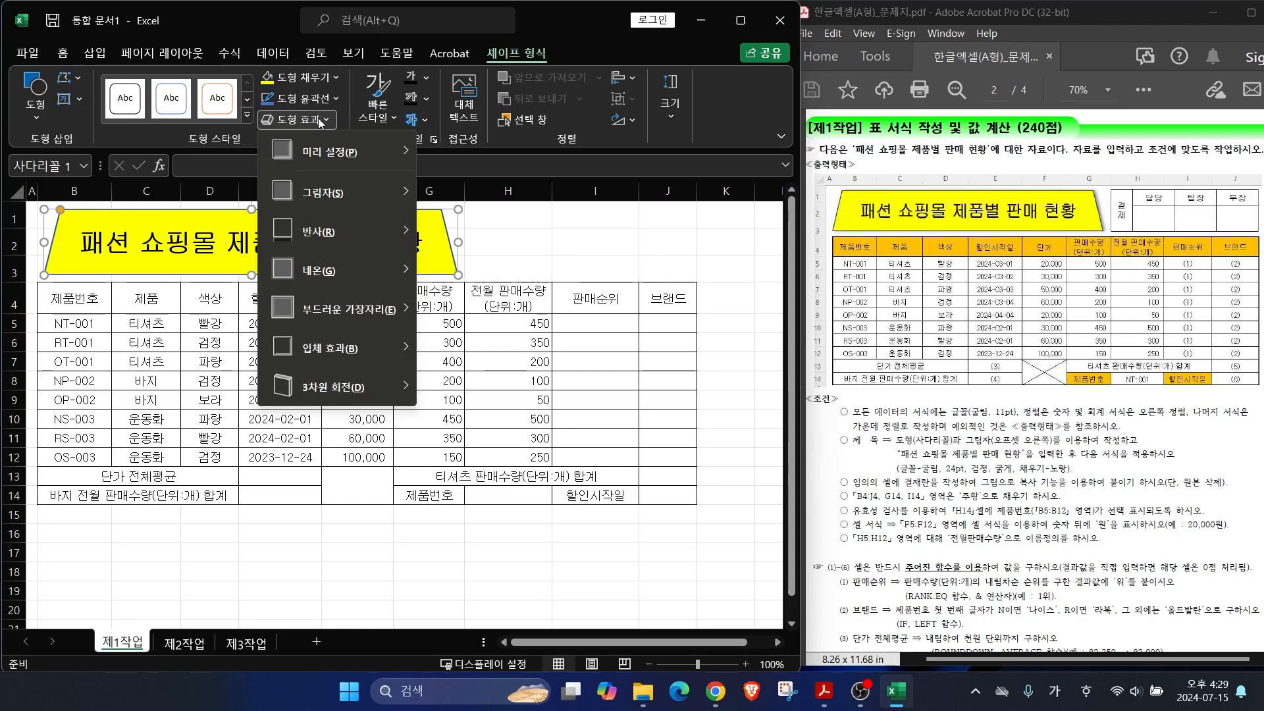
mouse_move(329, 202)
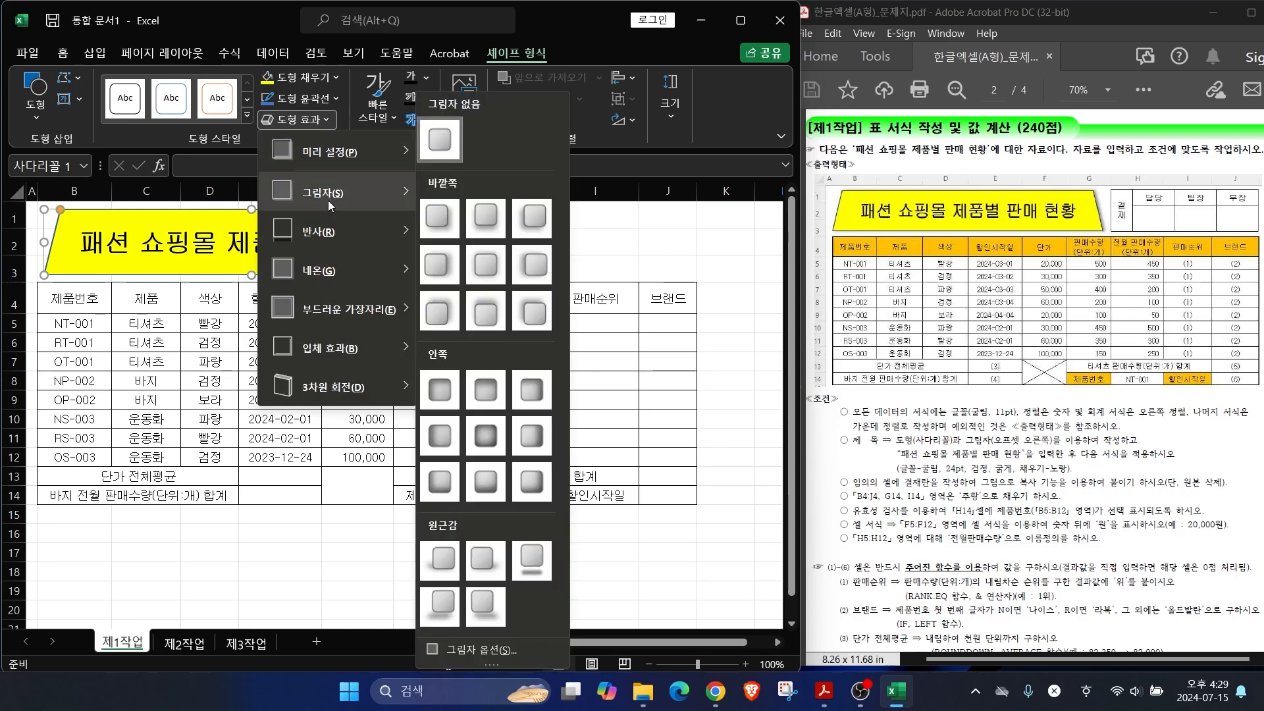
click(445, 282)
click(595, 241)
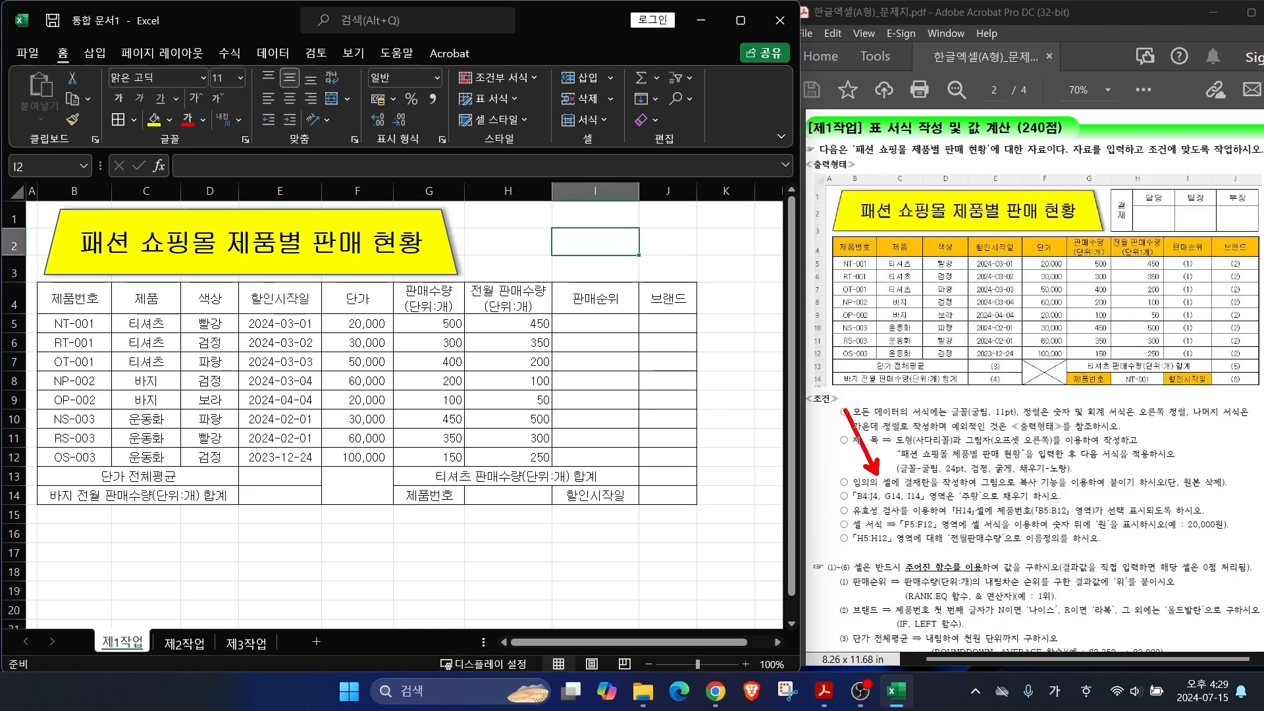
Step: Mark the copy-as-picture and approval-box requirements in the task sheet and sample
drag(900, 491, 1063, 488)
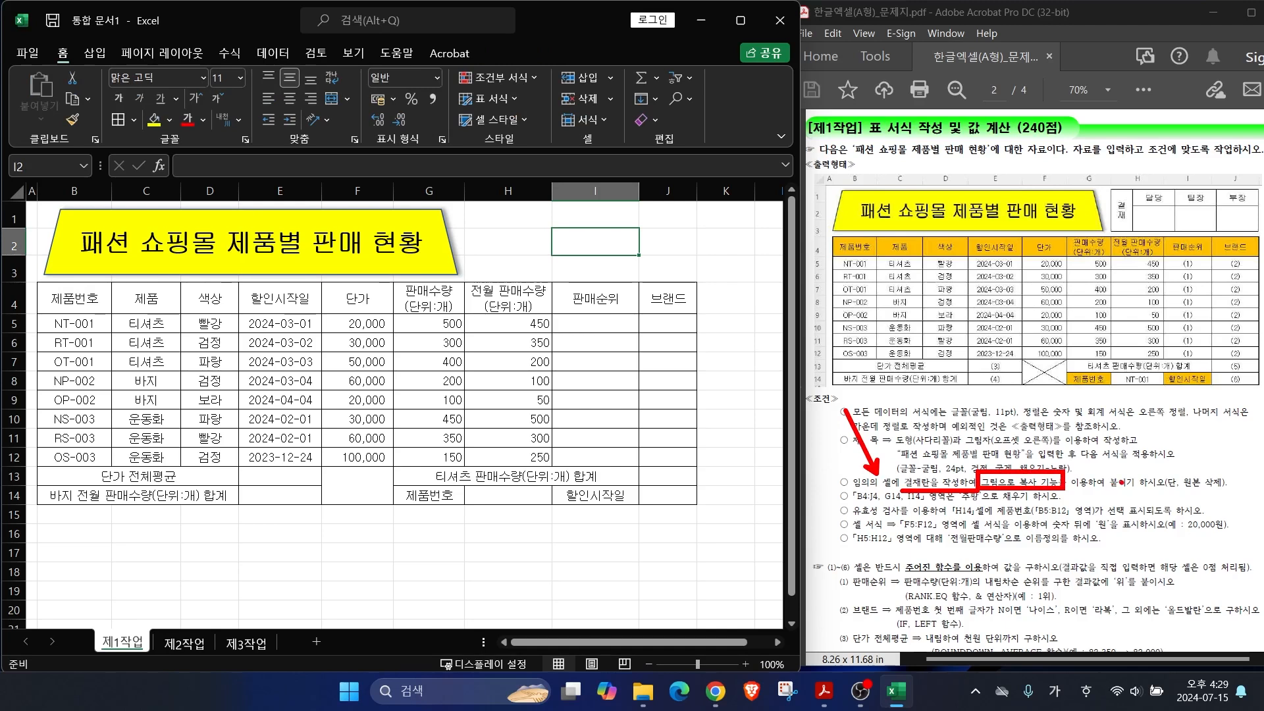
drag(1169, 491, 1243, 491)
mouse_move(1113, 190)
mouse_down()
mouse_move(1261, 235)
mouse_move(1198, 294)
mouse_up()
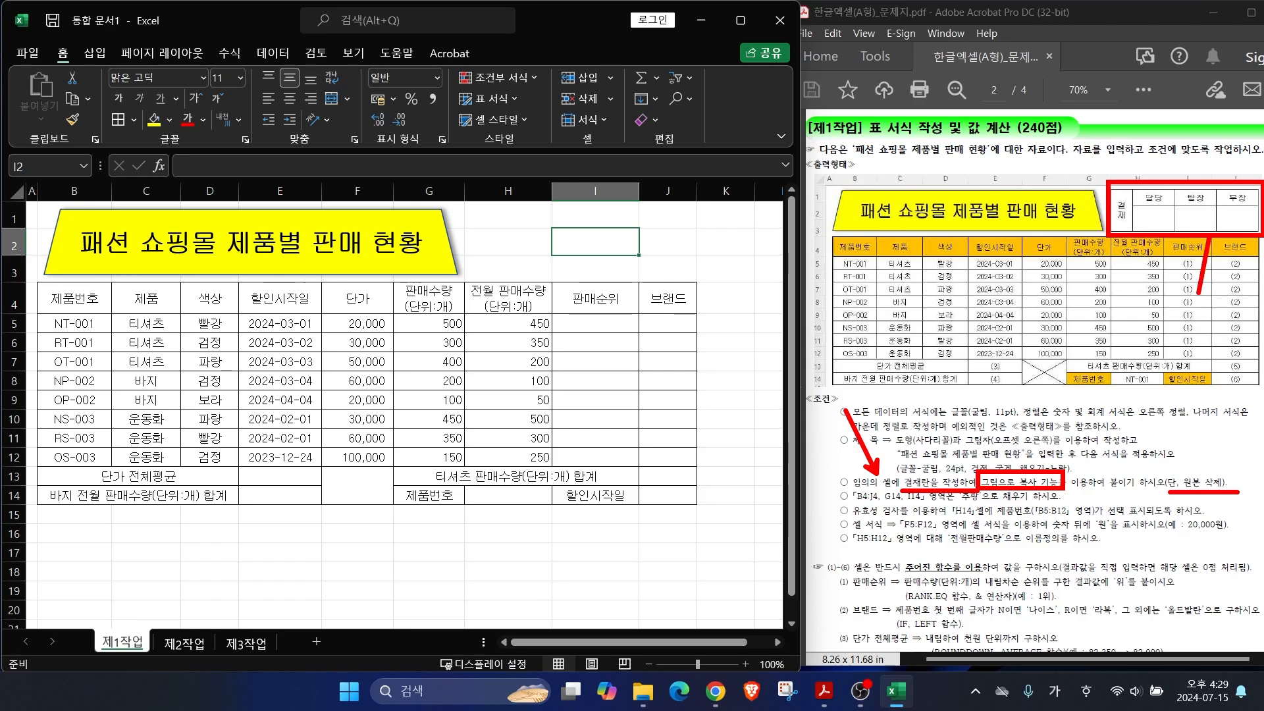
drag(1161, 234, 1159, 305)
drag(1114, 238, 1102, 288)
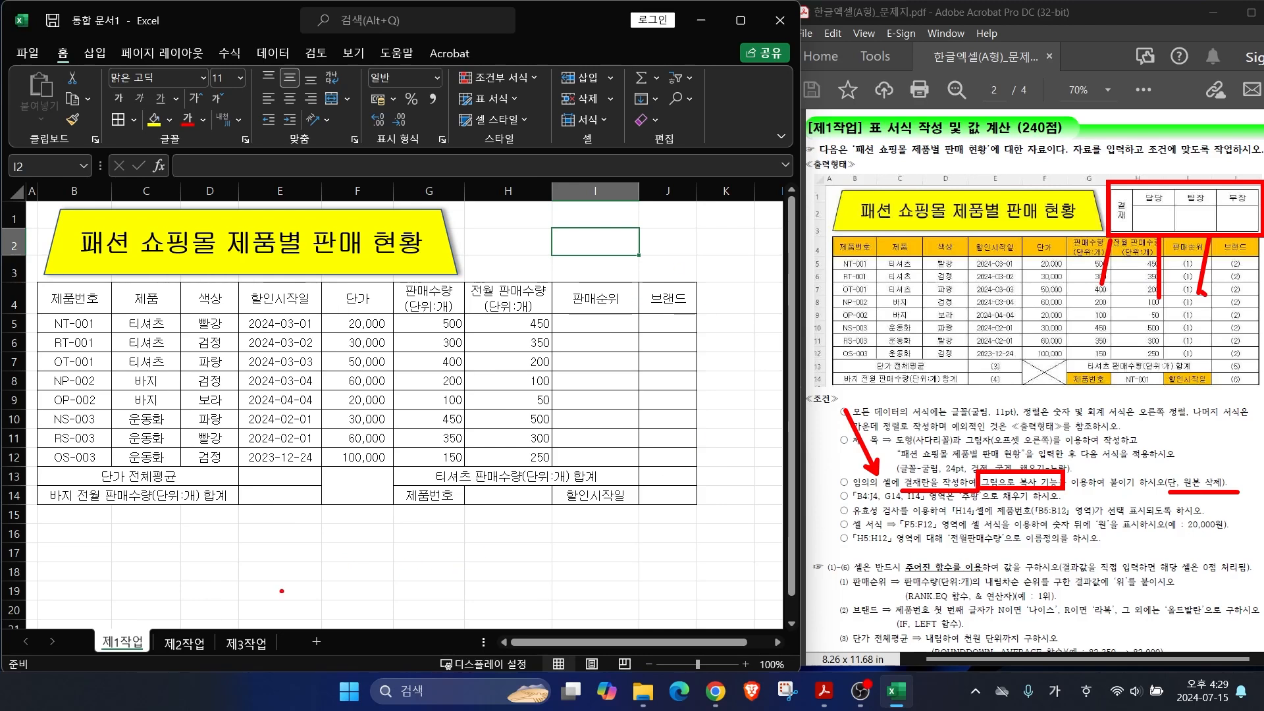
drag(353, 651, 340, 631)
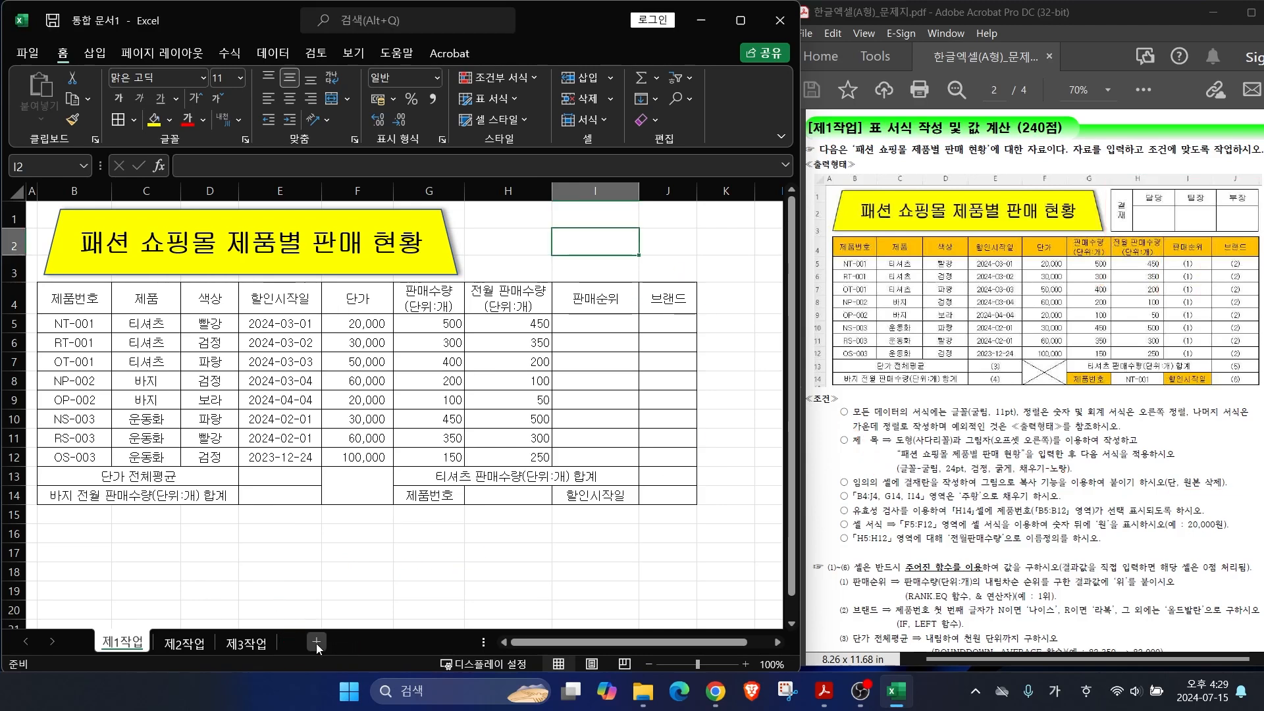
Step: Add a new blank sheet, apply All Borders to C4:F5, and narrow column C
click(316, 643)
drag(164, 263, 349, 290)
click(118, 119)
click(170, 270)
drag(200, 196, 172, 196)
Step: Make row 5 taller and enter 결재 as a two-line label
drag(13, 297, 13, 313)
text(결)
key(alt+Return)
text(재)
key(Return)
Step: Enter 담당, 팀장 and 부장 in D4:F4 and centre them
drag(191, 268, 321, 269)
text(담ㄷㅏㅇ)
key(Return)
text(팀장)
key(Return)
text(부장)
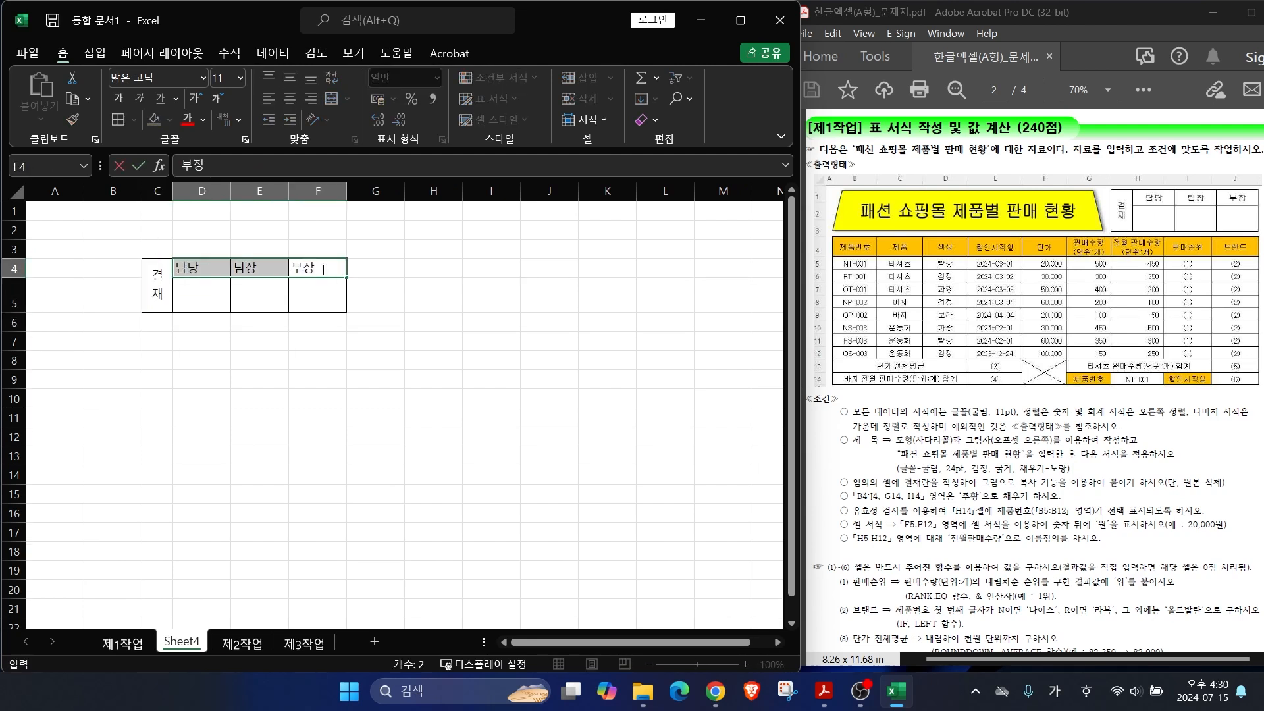
key(Return)
click(289, 99)
drag(159, 281, 312, 301)
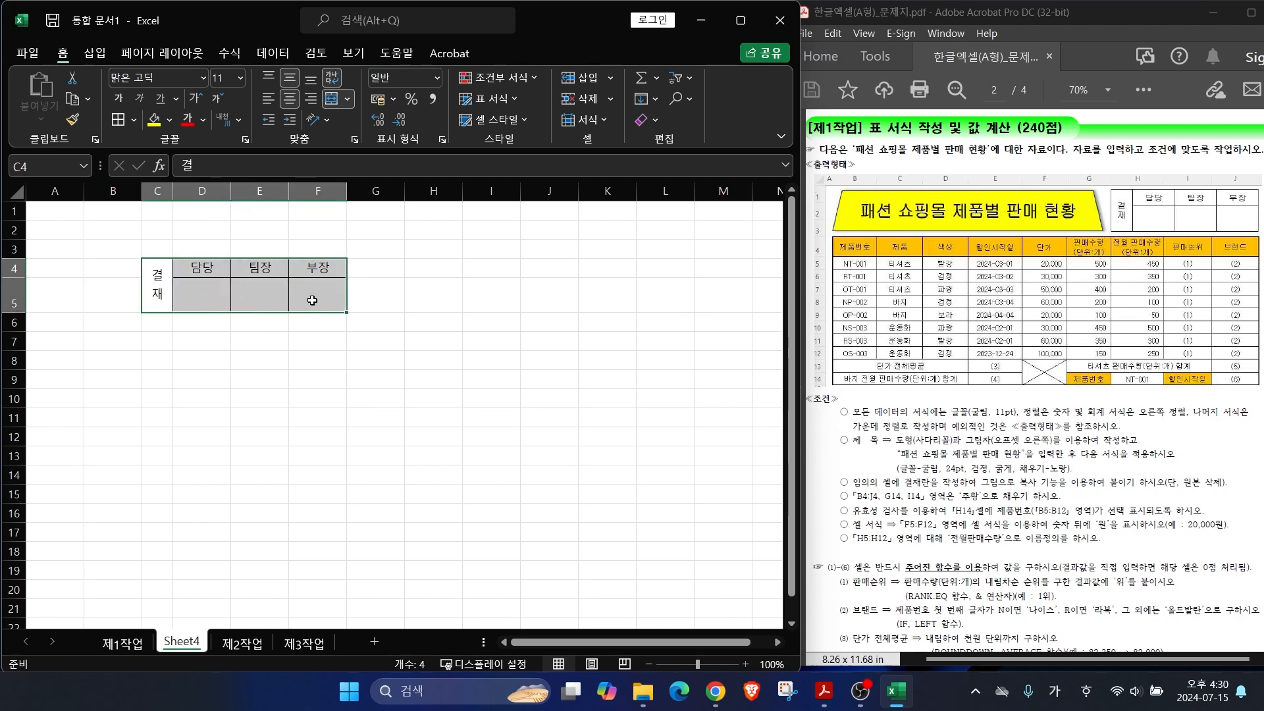
Step: Copy the approval box C4:F5 as a picture
click(86, 100)
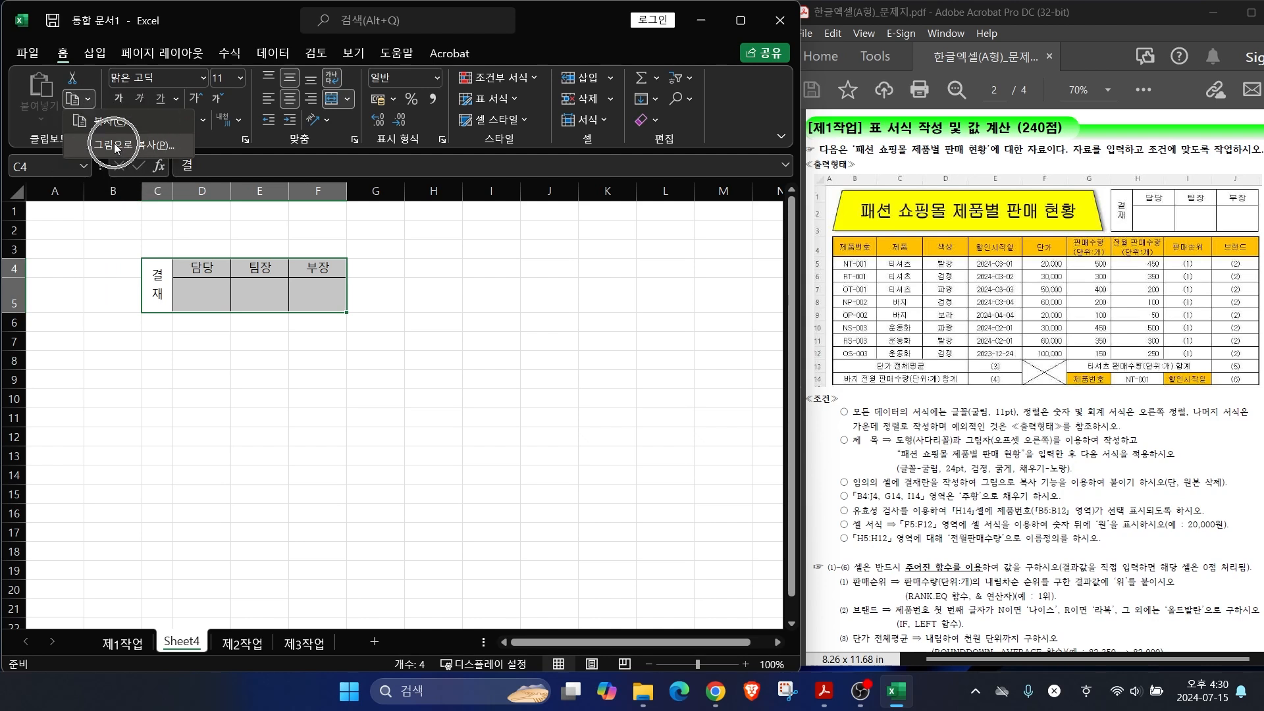
click(115, 147)
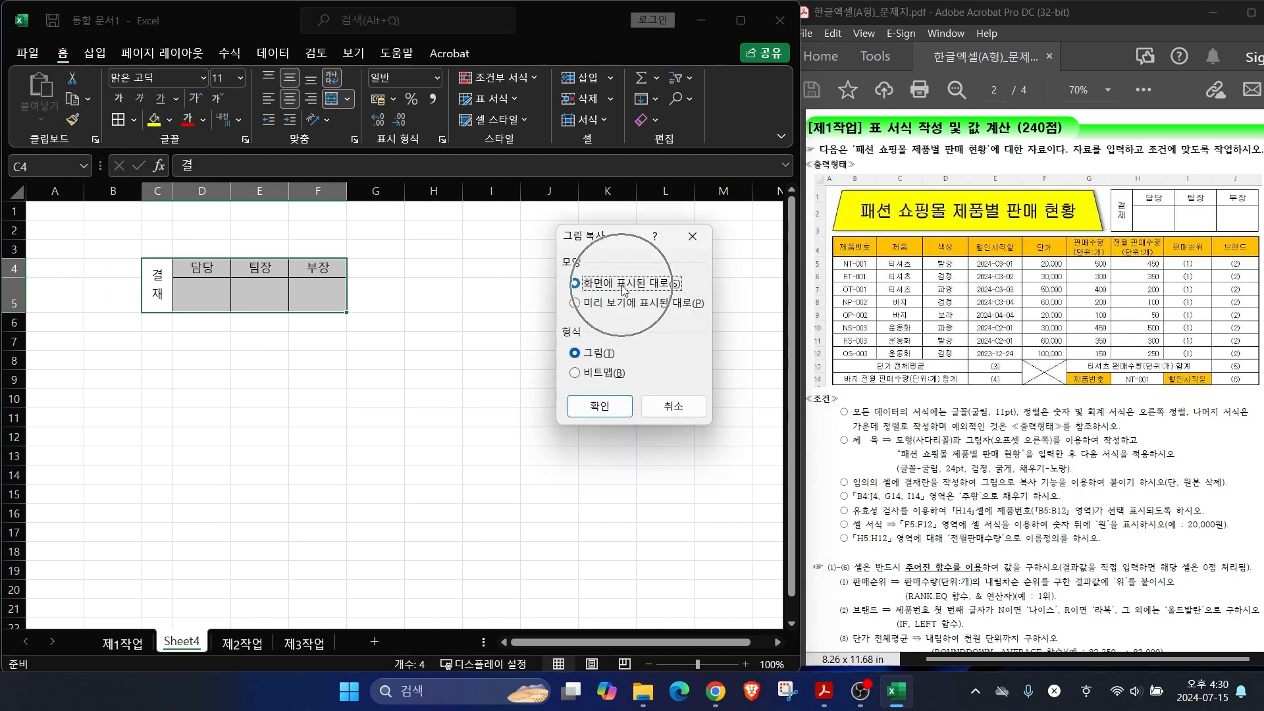
click(598, 406)
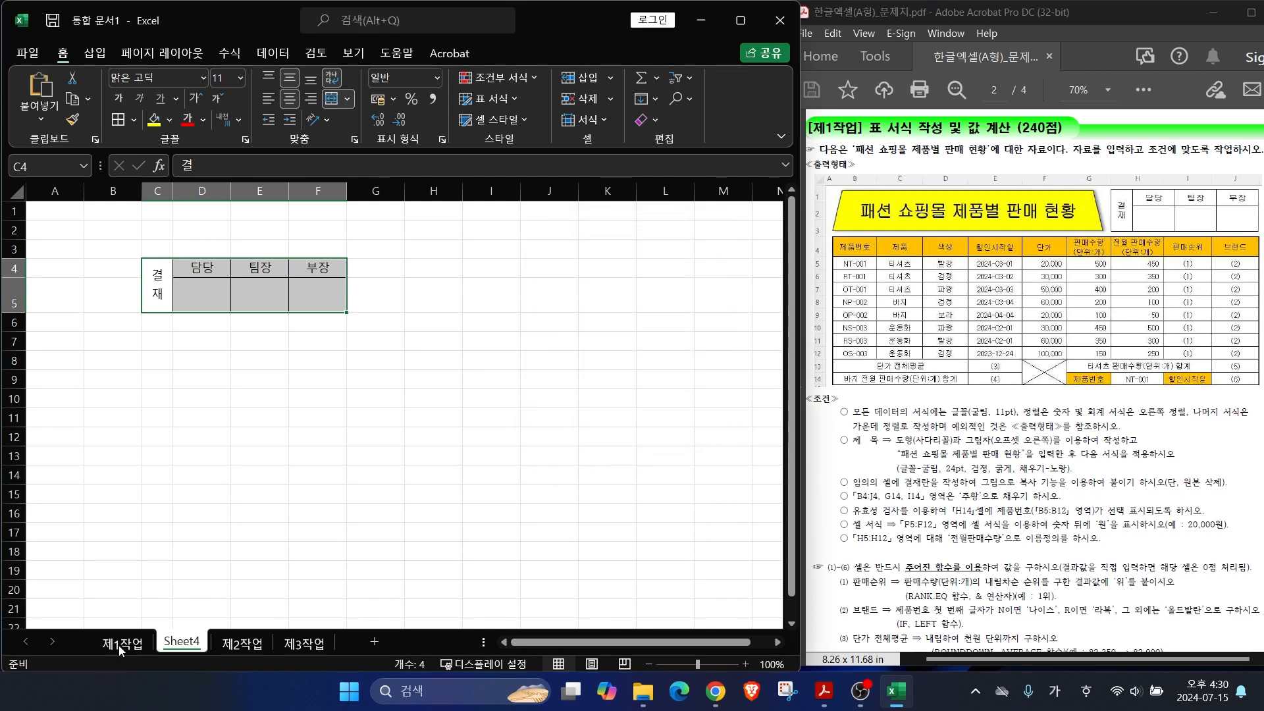
Step: Paste the picture onto 제1작업 over I2:K4 beside the title, then return to Sheet4
click(122, 644)
click(485, 220)
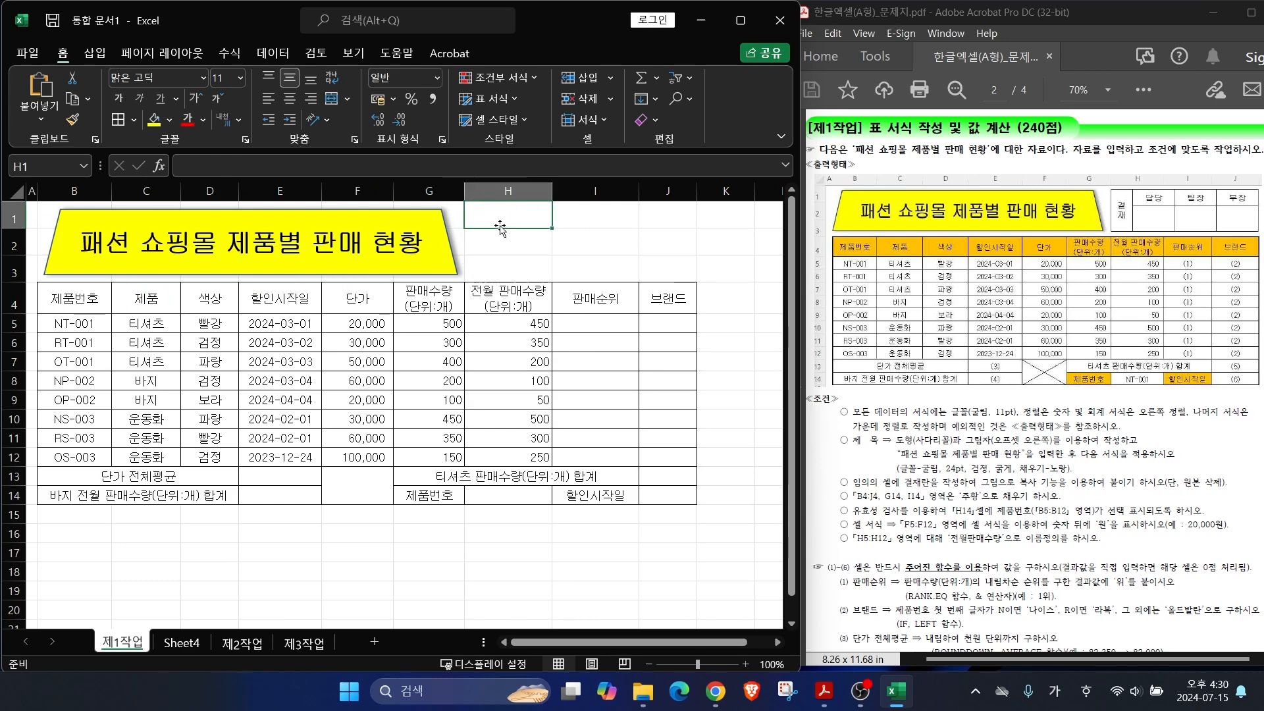
key(ctrl+v)
drag(525, 228, 550, 244)
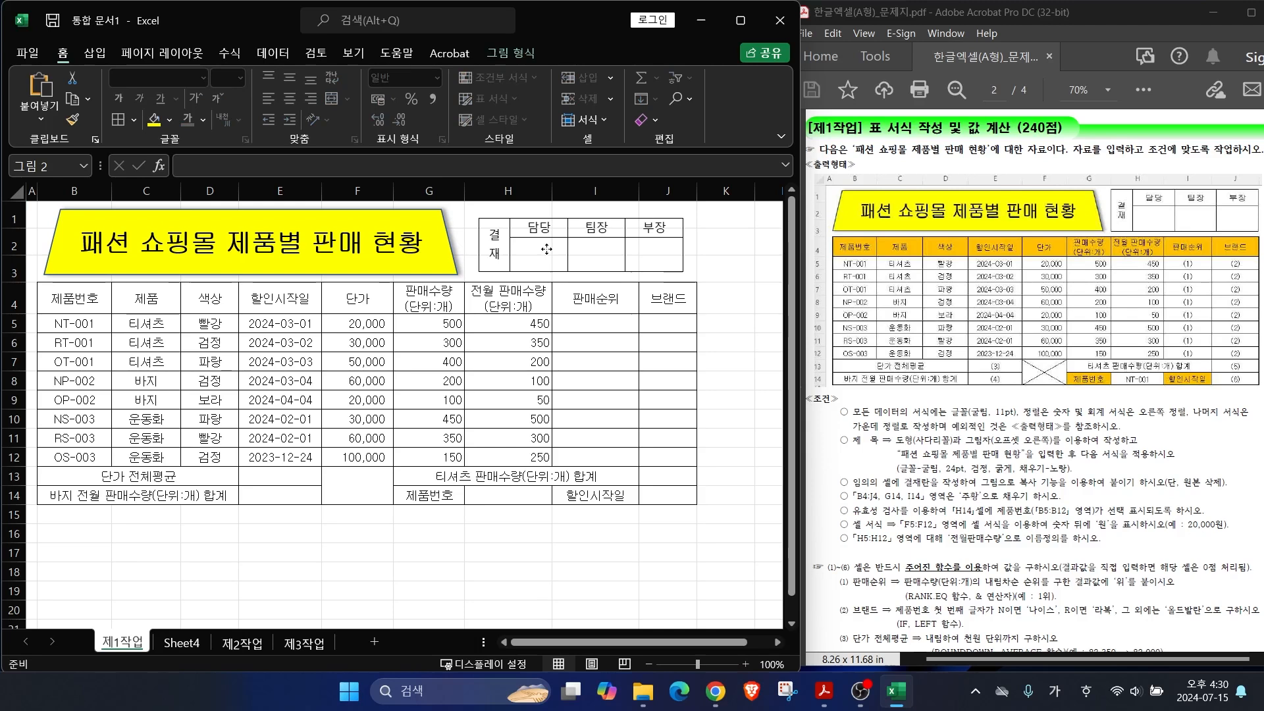
click(178, 642)
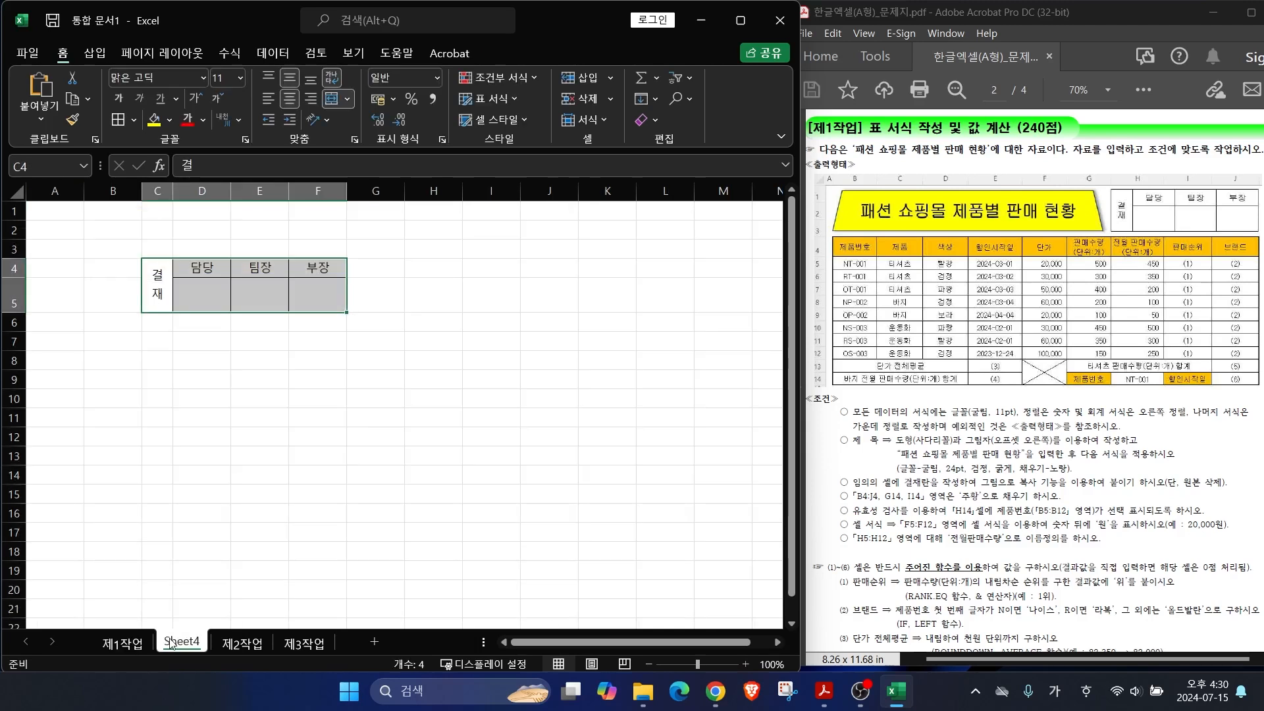
Step: Delete Sheet4 through its tab menu, confirming 삭제, and return to 제1작업
mouse_move(210, 659)
mouse_down()
mouse_move(130, 654)
mouse_move(209, 649)
mouse_up()
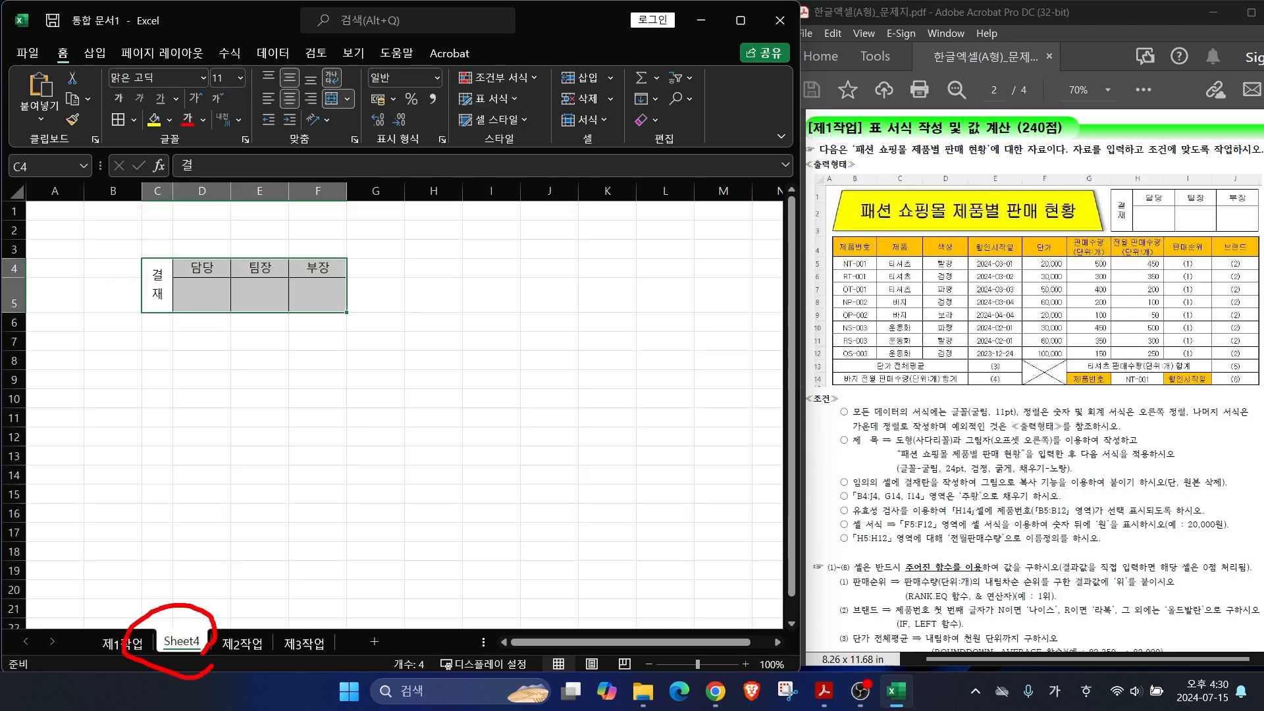
right_click(176, 645)
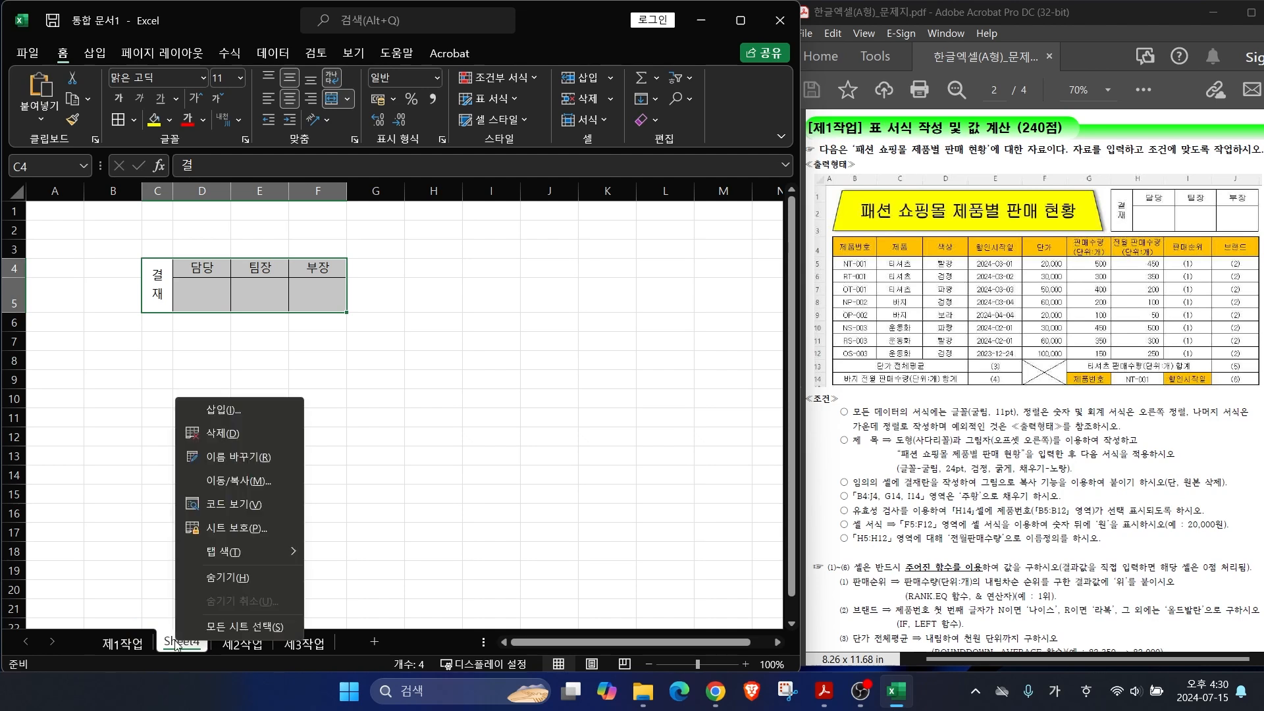
click(226, 434)
drag(565, 321, 506, 316)
click(534, 393)
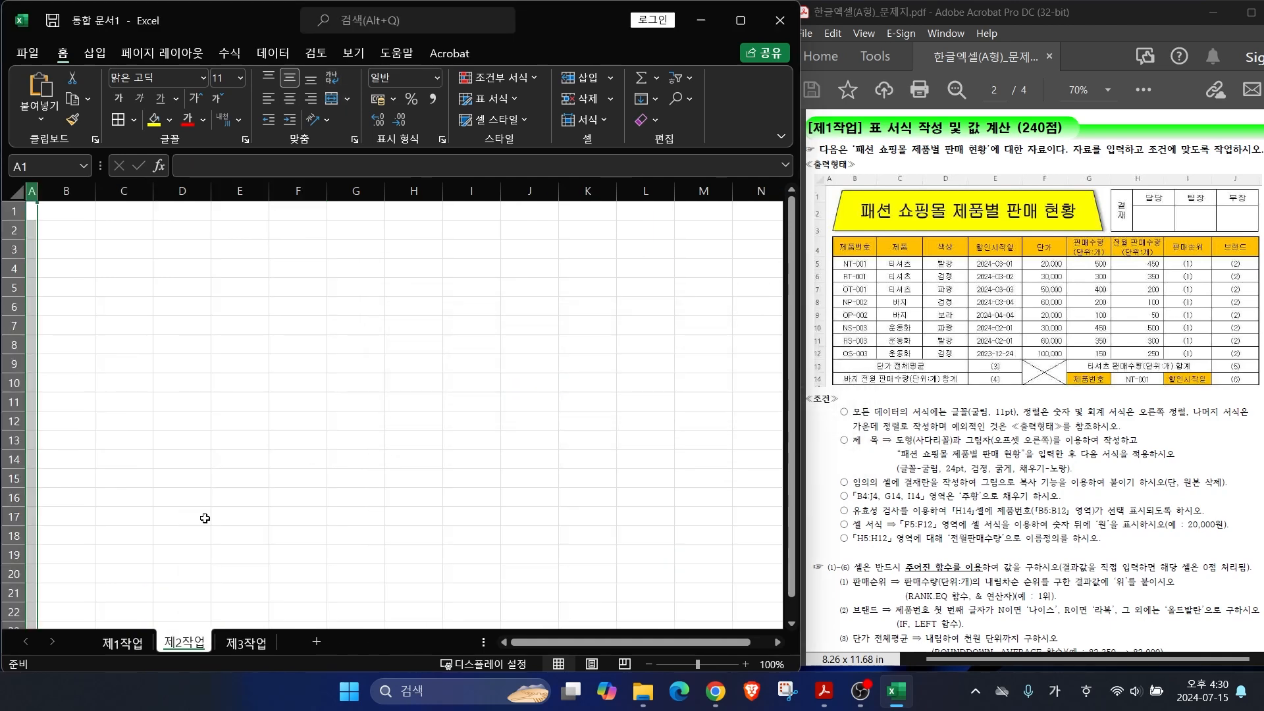
key(ctrl+Page_Up)
drag(866, 483, 834, 437)
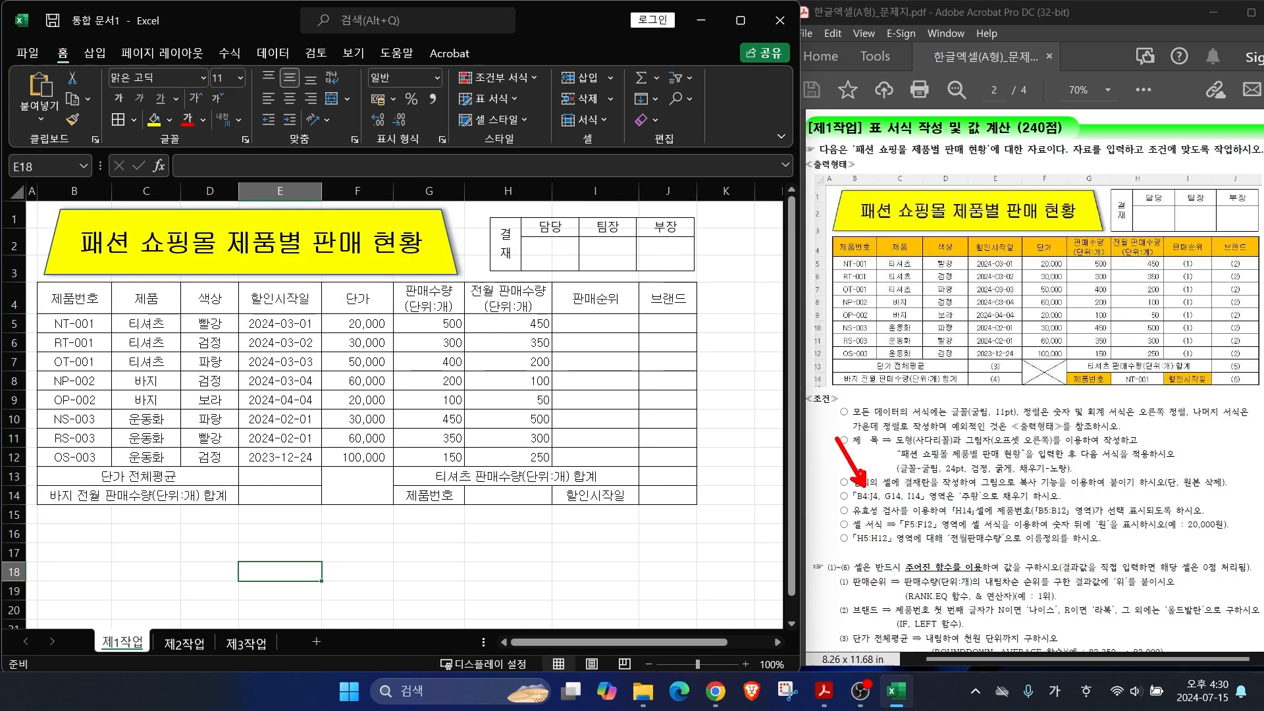
Step: Fill B4:J4 plus G14 and I14 with orange (주황)
drag(856, 503, 984, 500)
mouse_move(831, 235)
mouse_down()
mouse_move(1033, 258)
mouse_move(1258, 258)
mouse_up()
mouse_move(1067, 372)
mouse_down()
mouse_move(1113, 392)
mouse_move(1216, 394)
mouse_up()
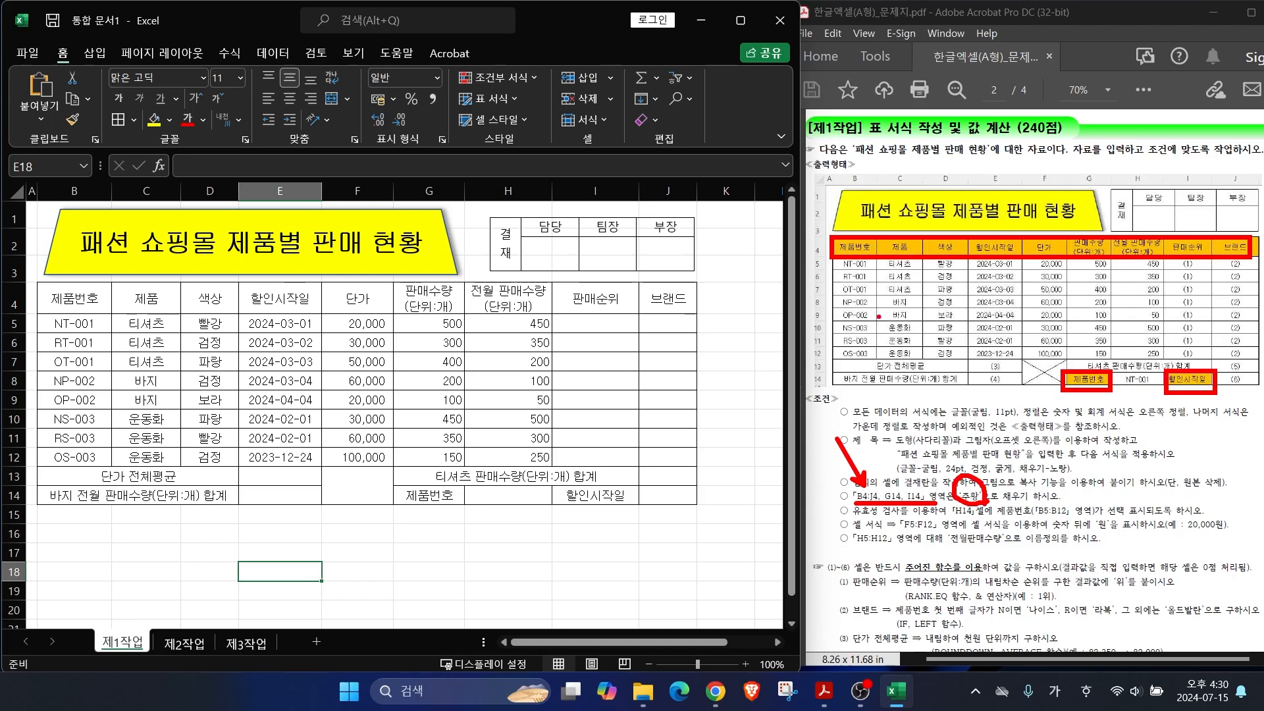
drag(79, 298, 656, 298)
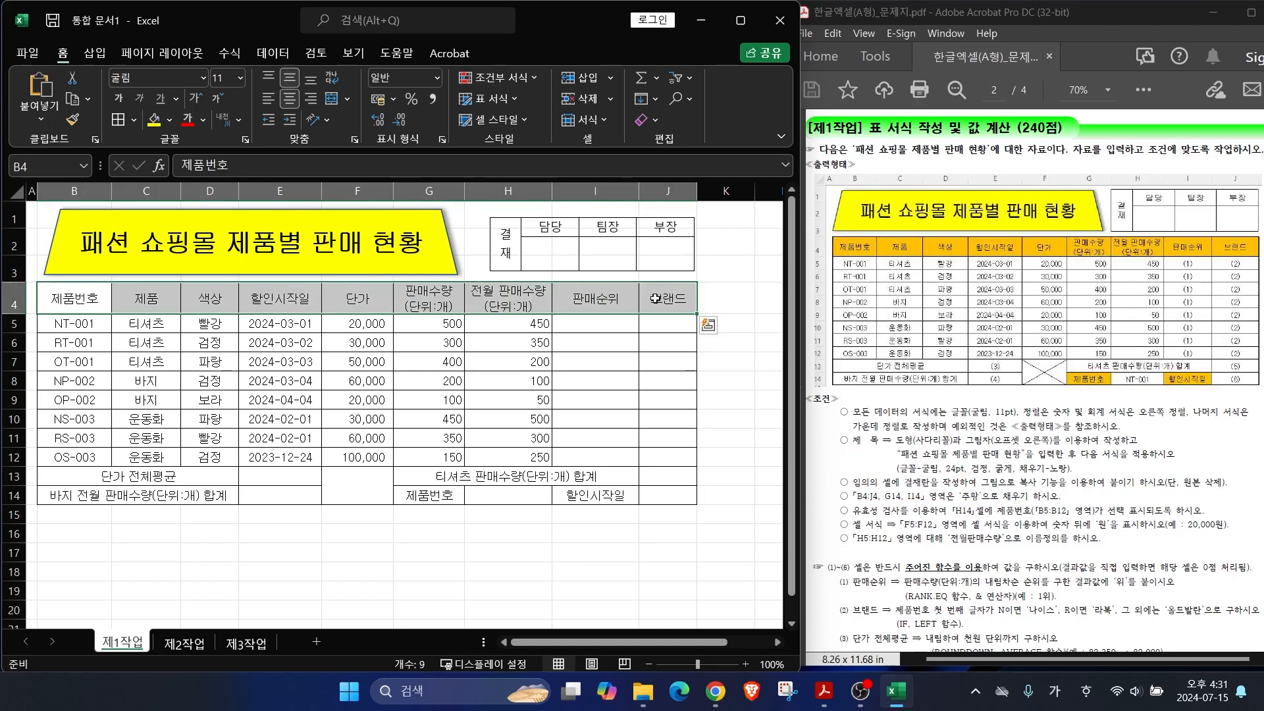
ctrl+click(426, 494)
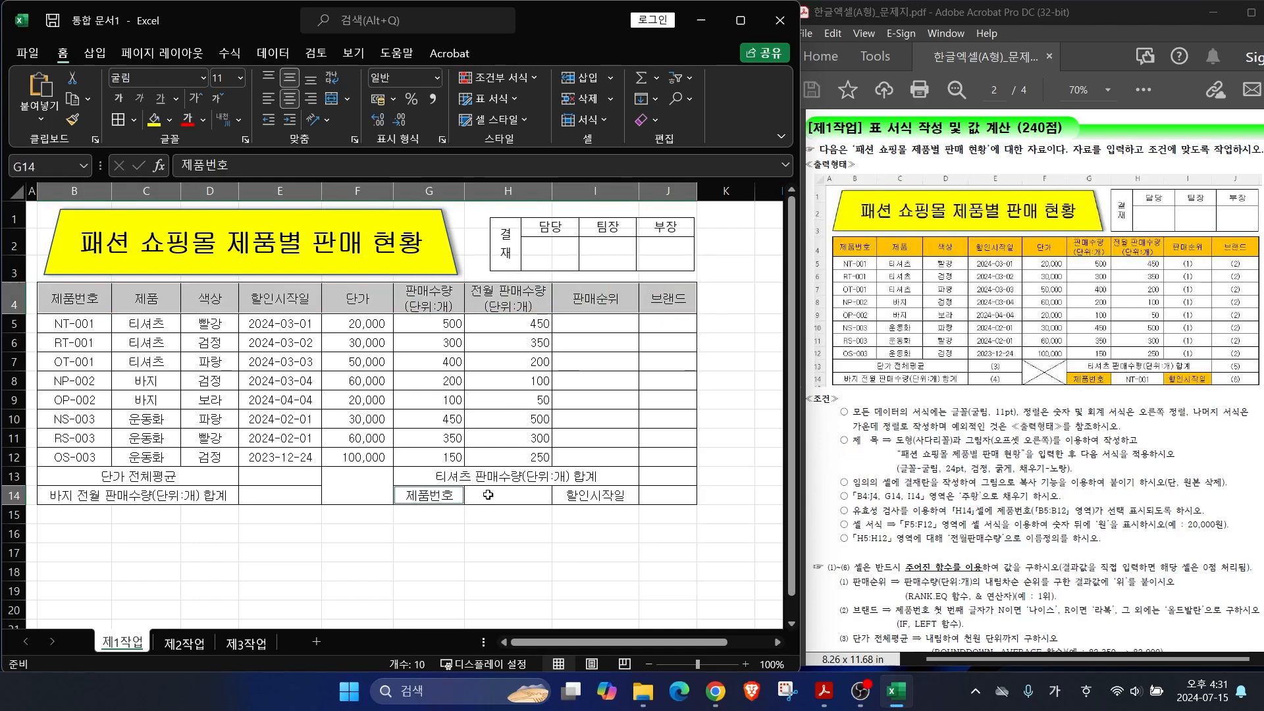
ctrl+click(580, 494)
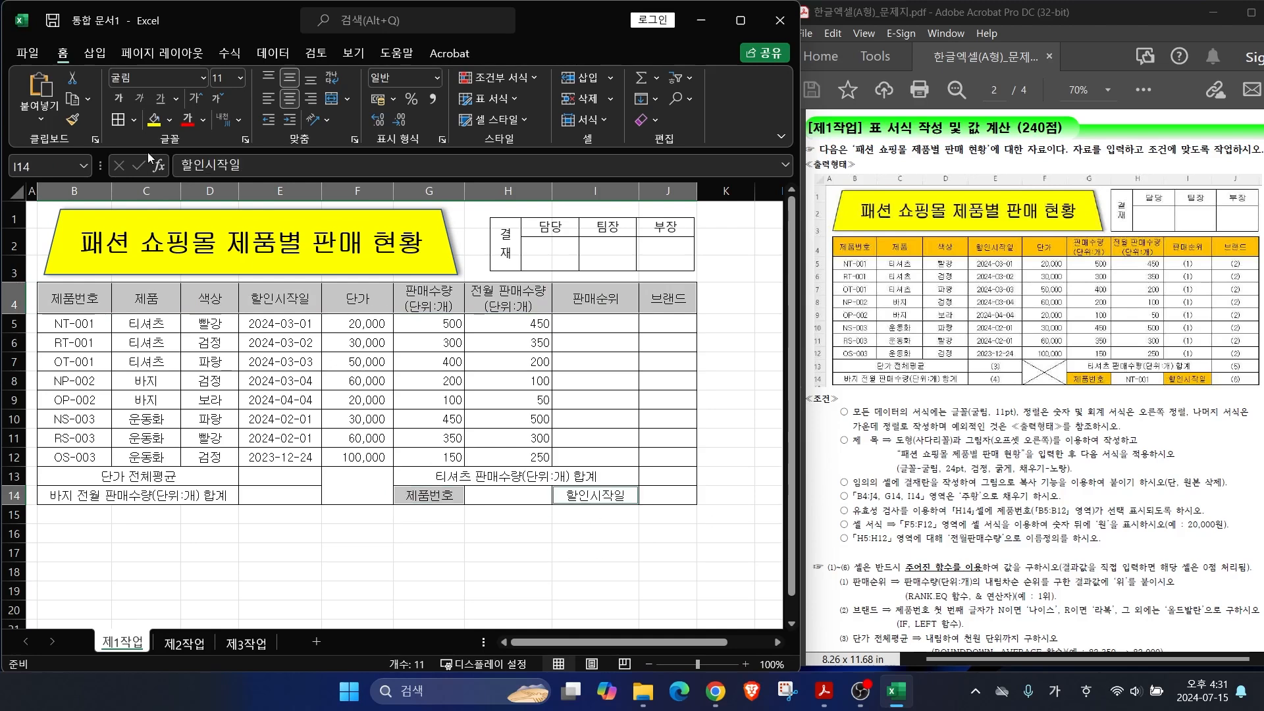
click(169, 120)
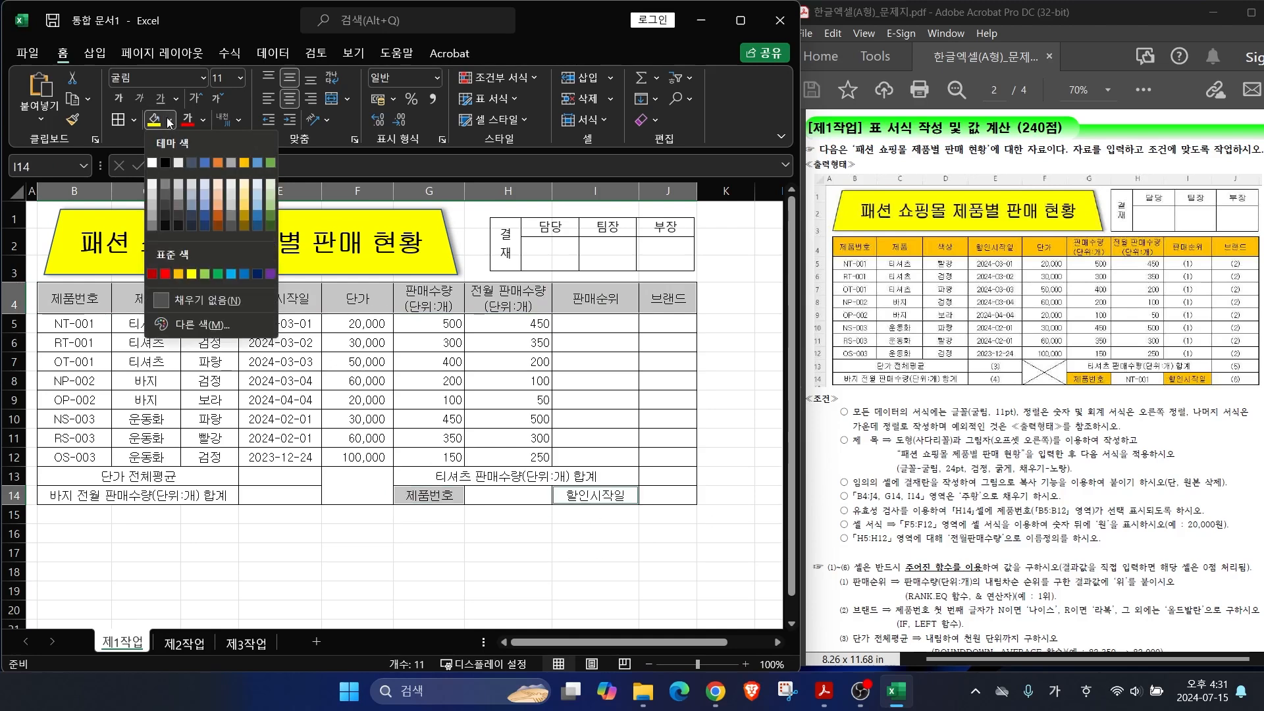
click(179, 275)
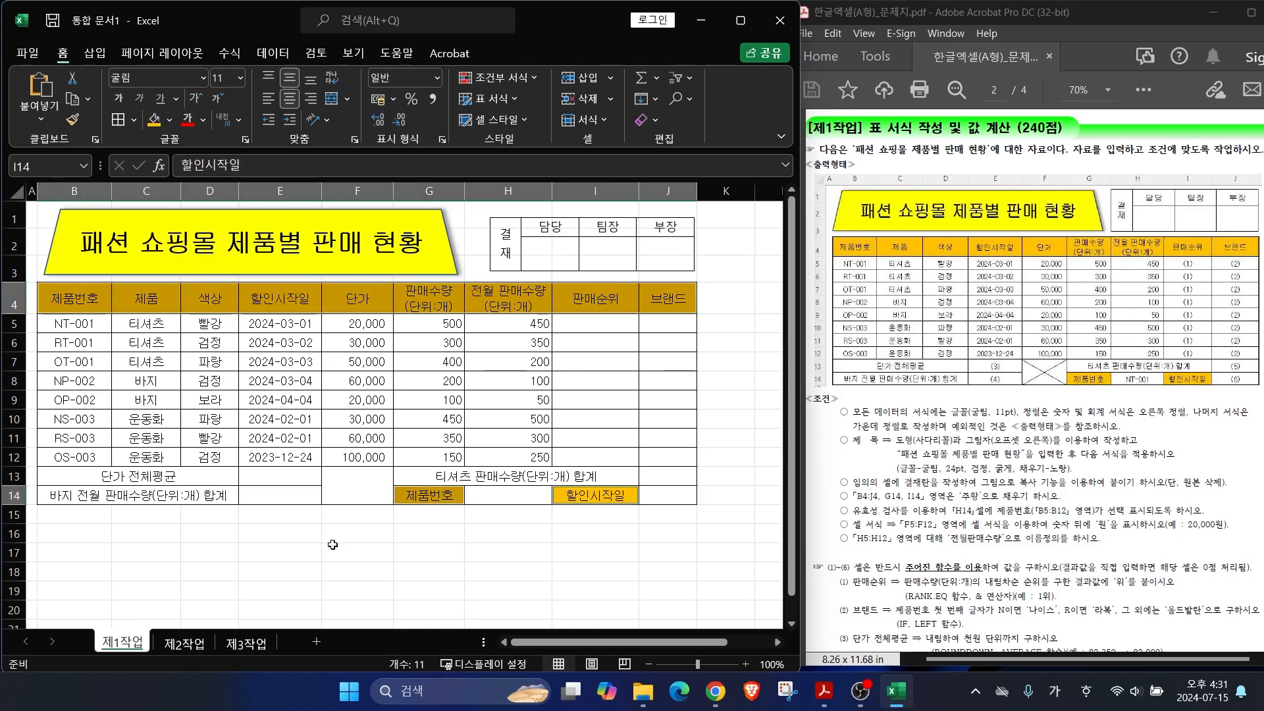
click(426, 579)
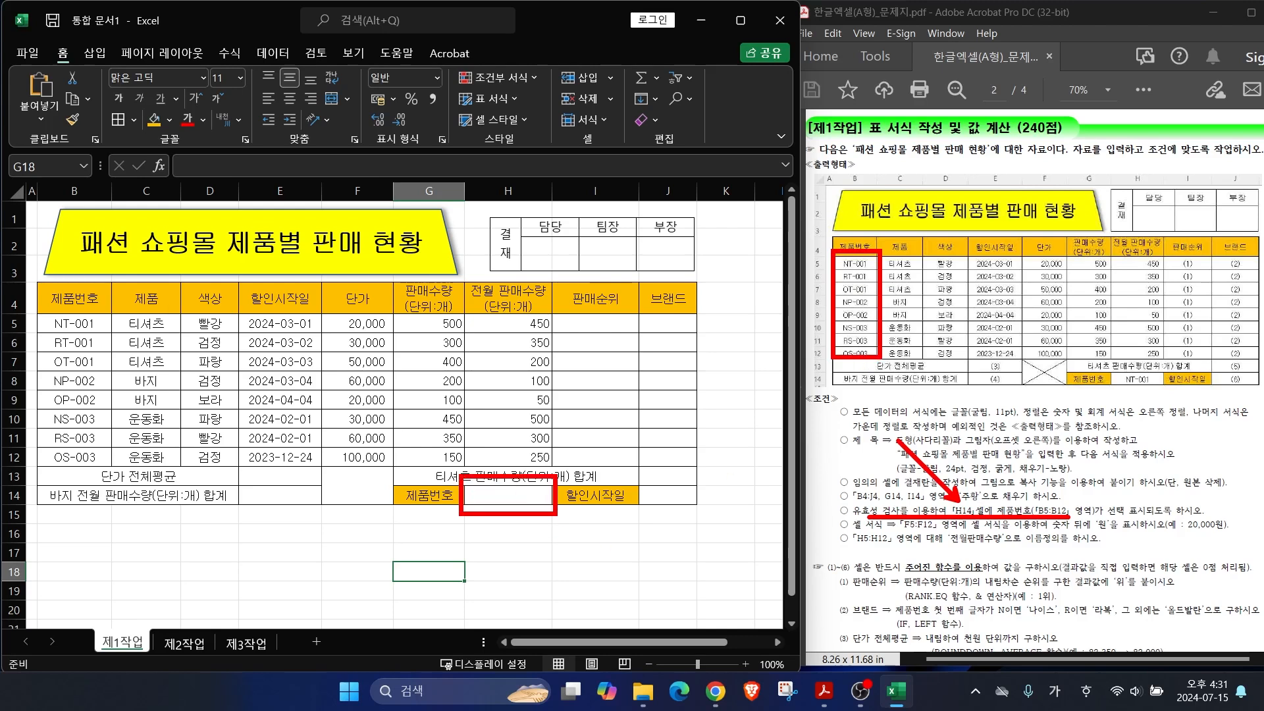
Step: Give H14 a 목록 data validation rule with source =$B$5:$B$12
click(516, 495)
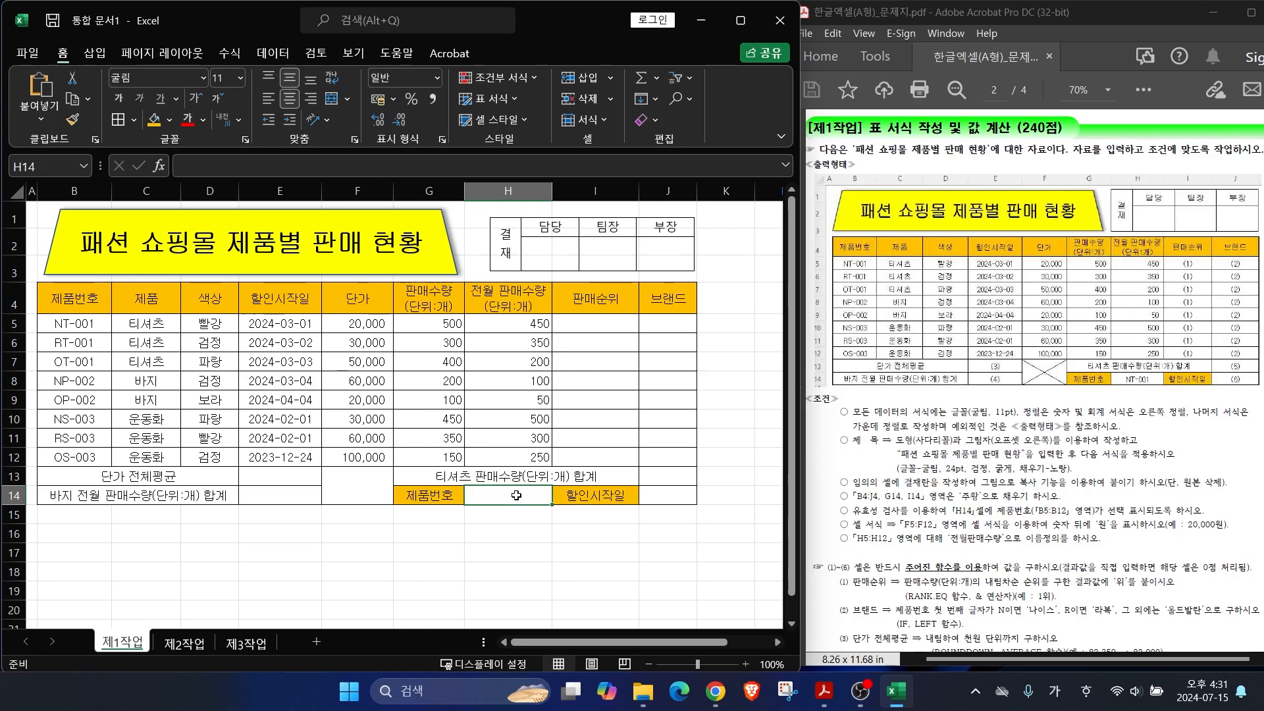
click(258, 55)
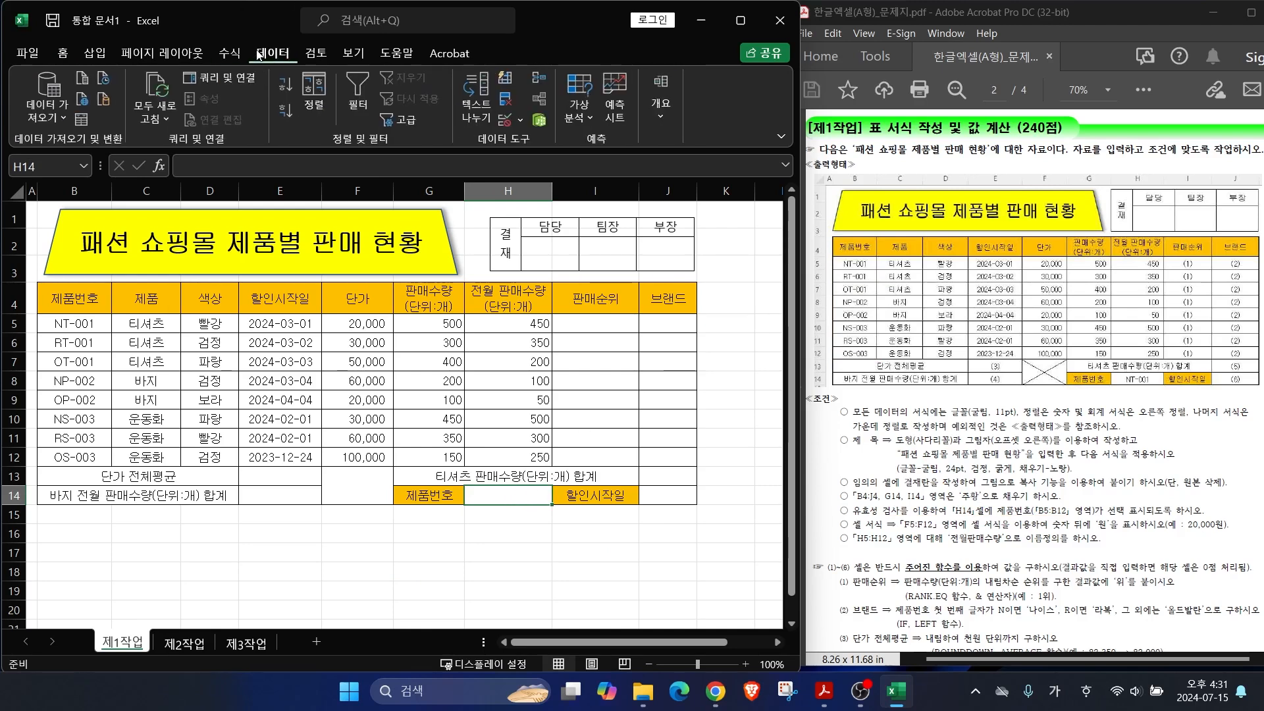
click(520, 120)
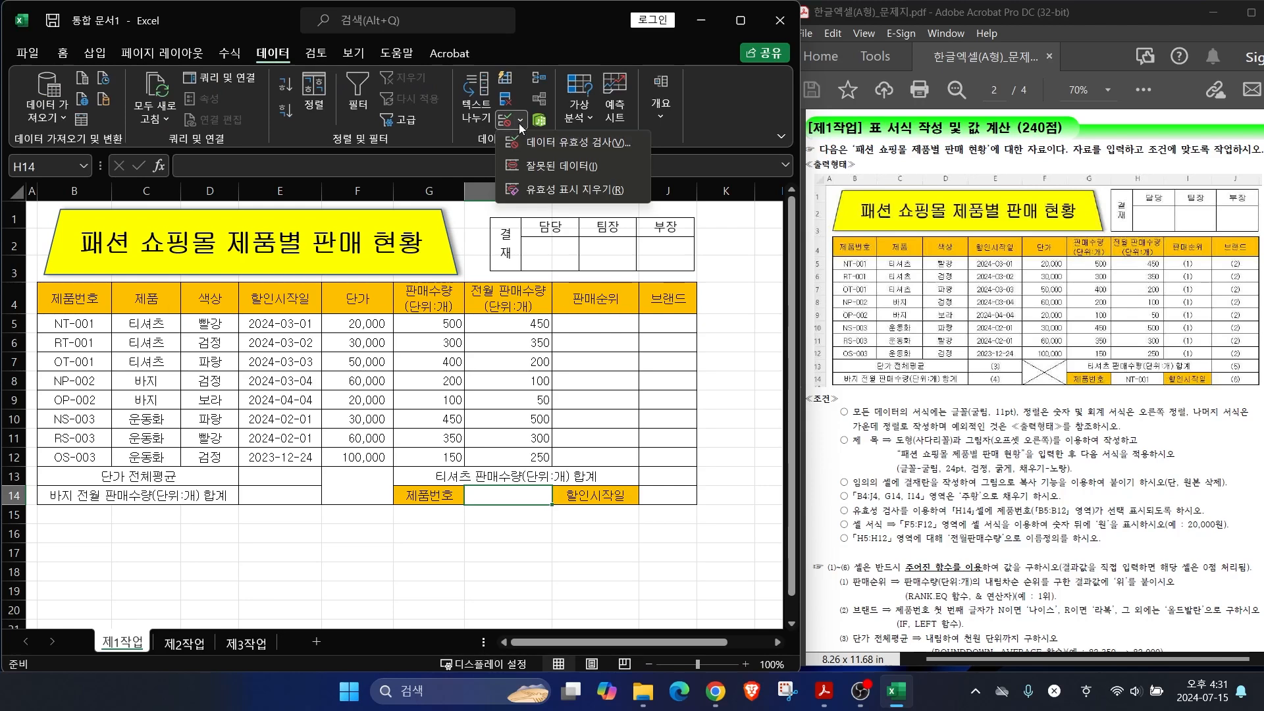
click(568, 144)
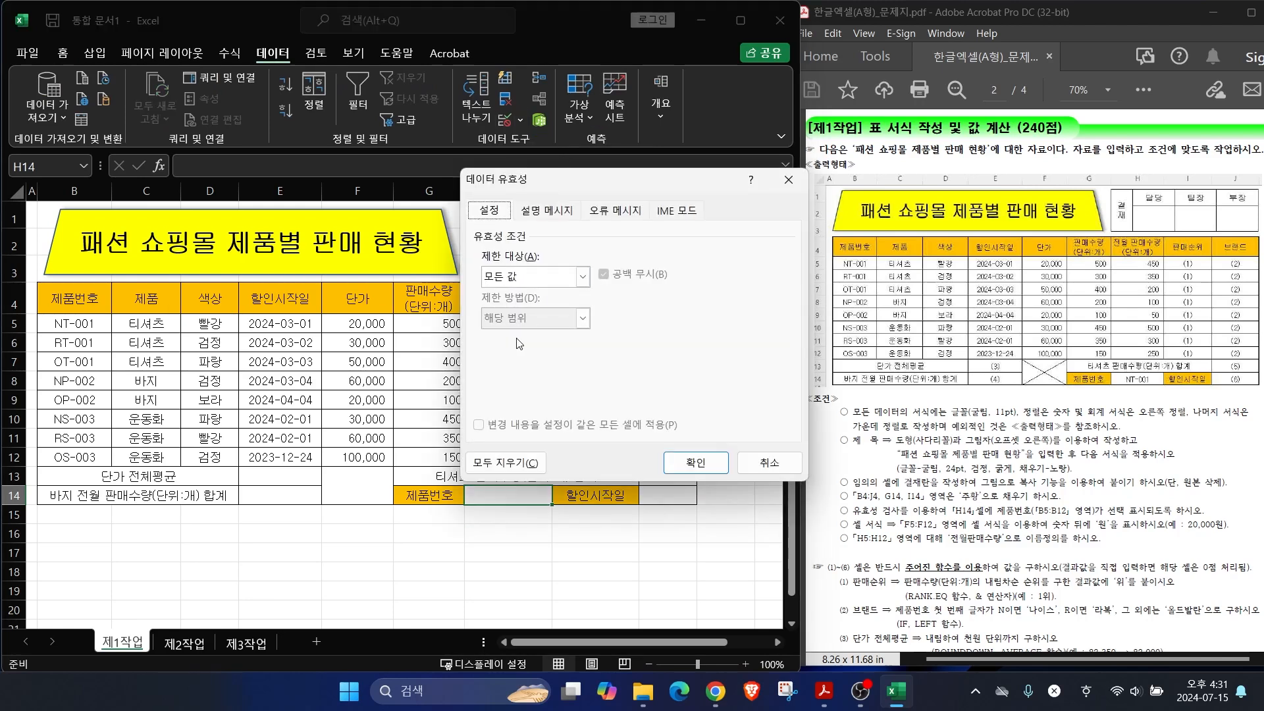
click(534, 277)
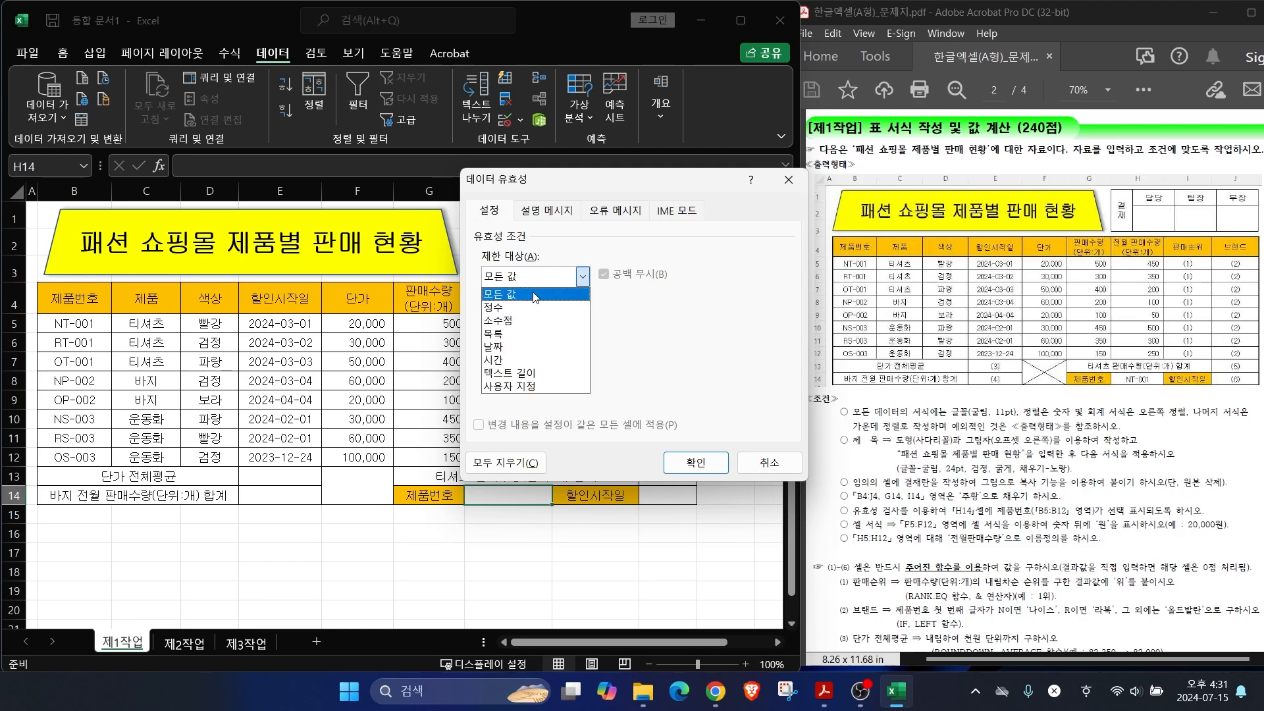
click(517, 335)
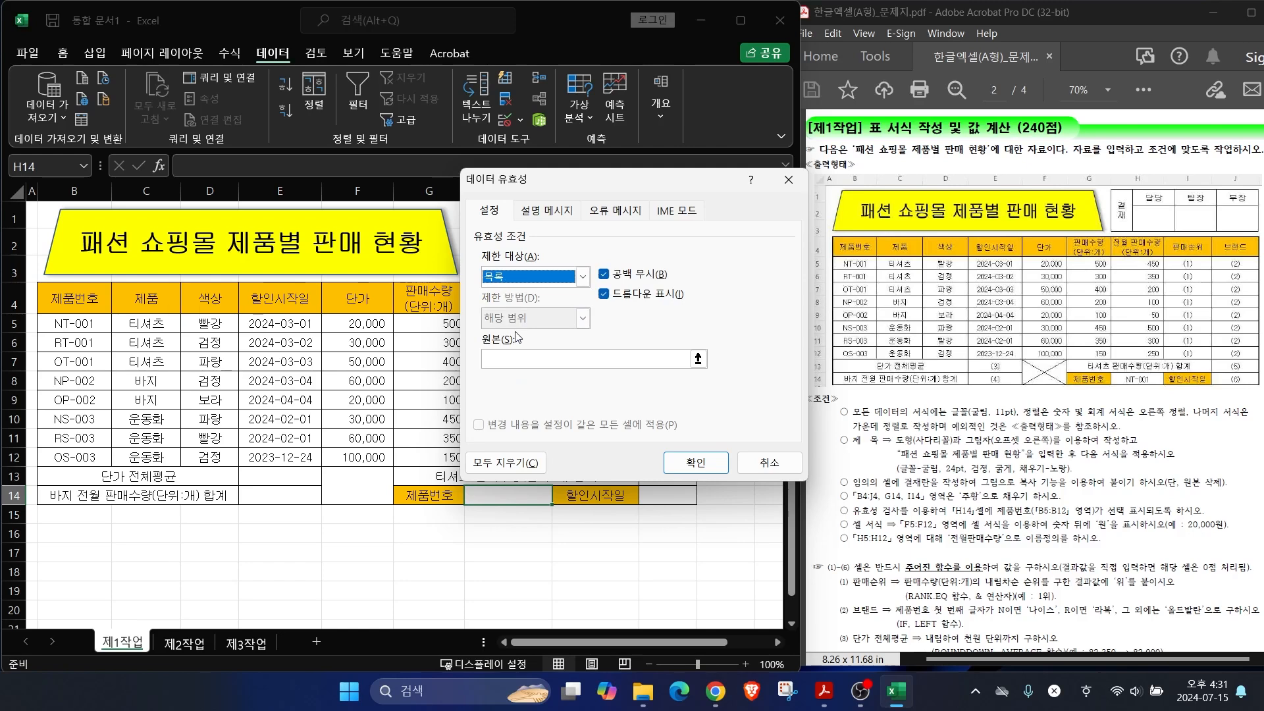
click(513, 365)
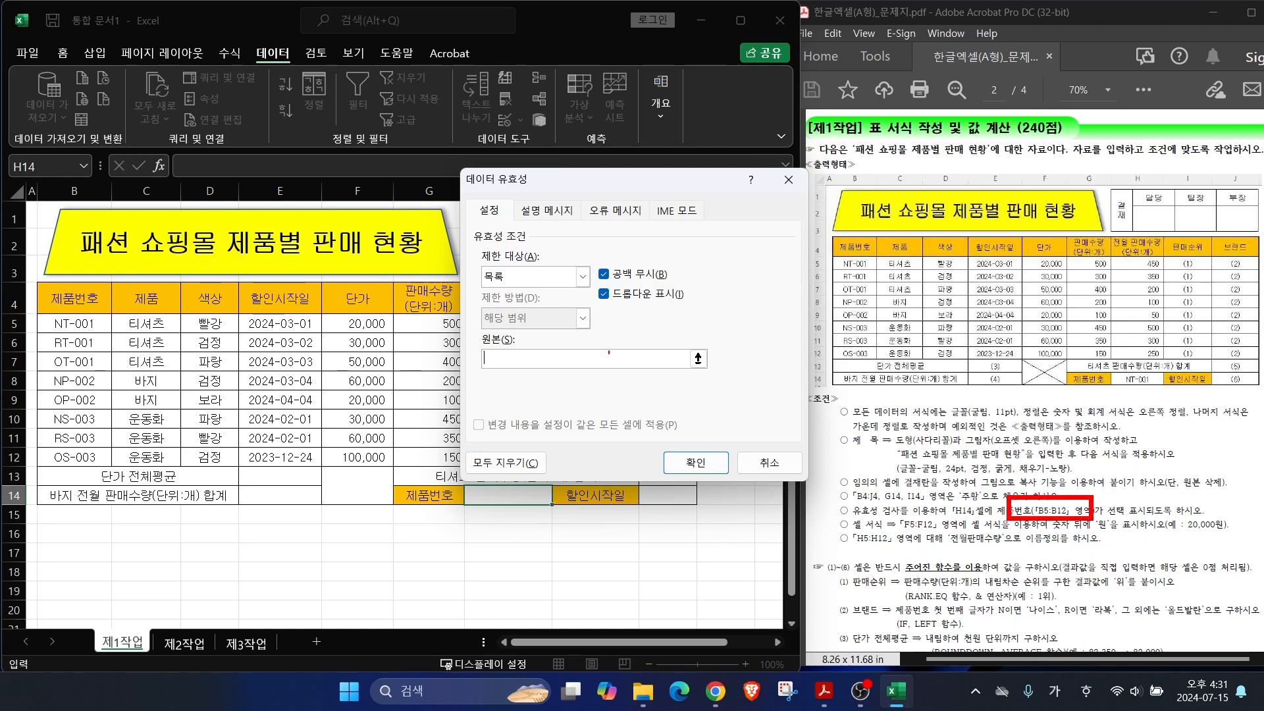
drag(64, 326, 72, 456)
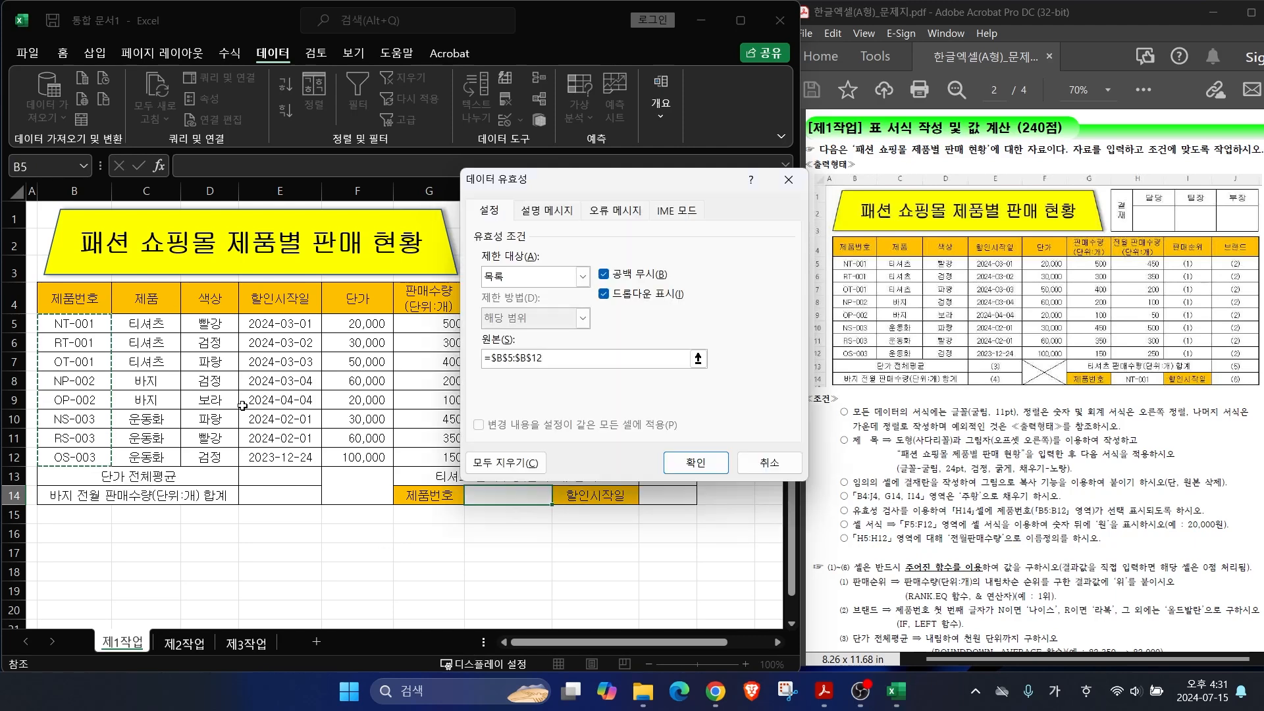
click(704, 466)
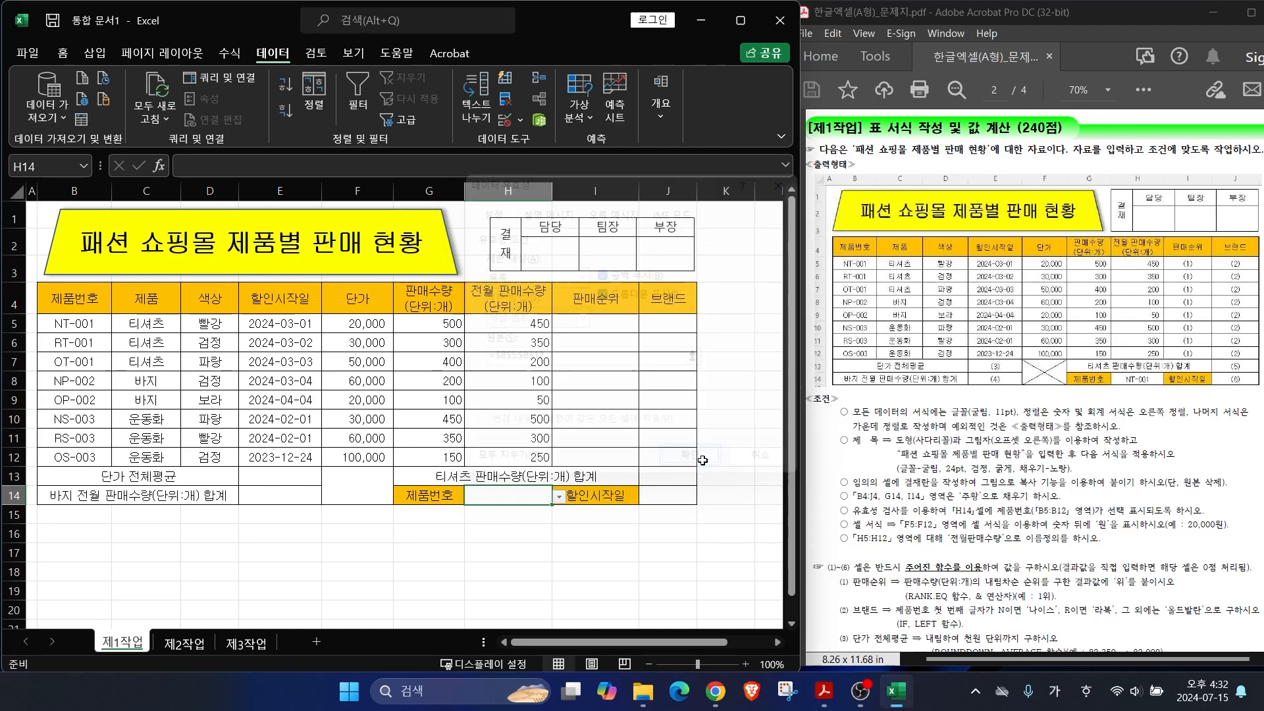
Step: Choose OT-001 from H14's drop-down list
click(559, 498)
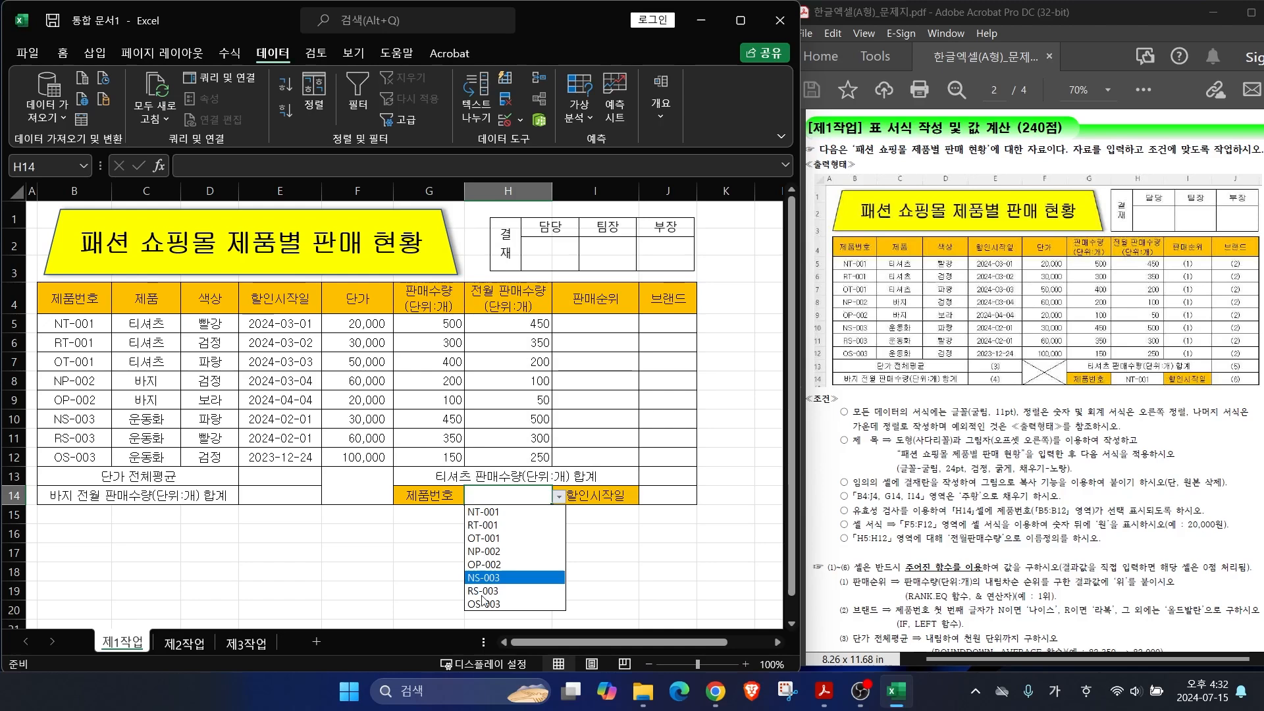
click(485, 513)
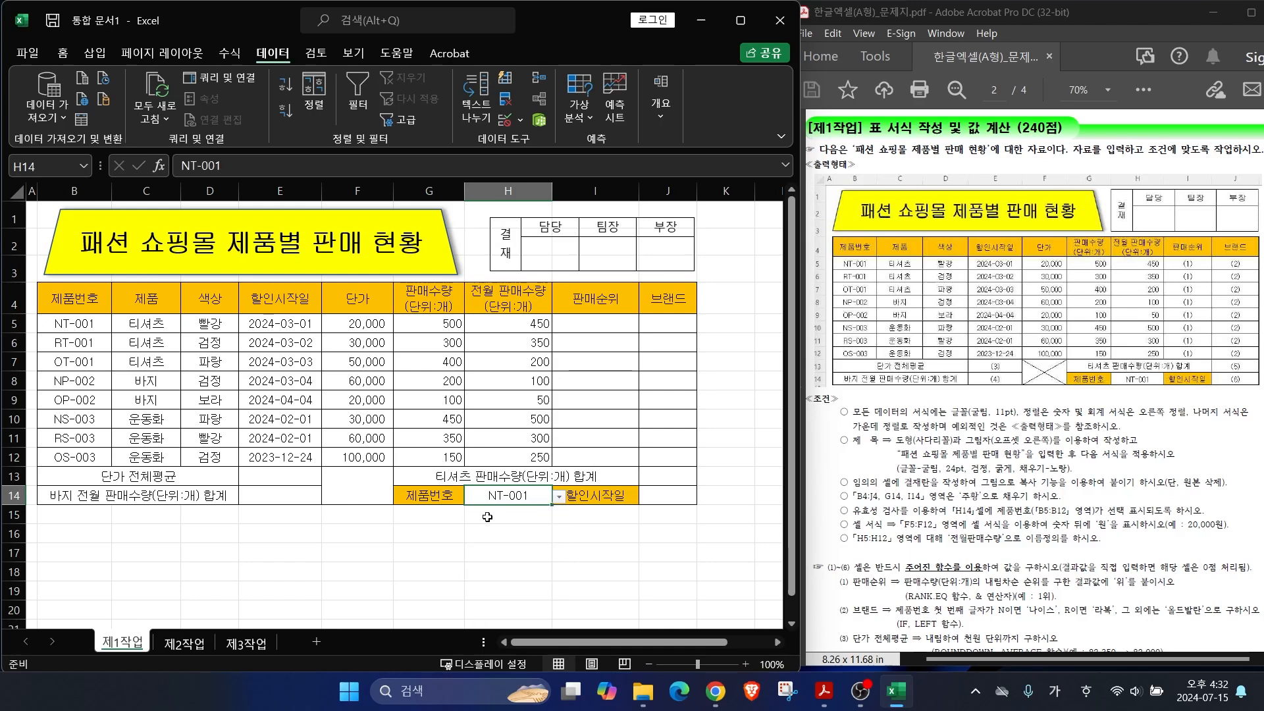
click(559, 499)
click(499, 538)
click(596, 572)
drag(901, 533, 956, 531)
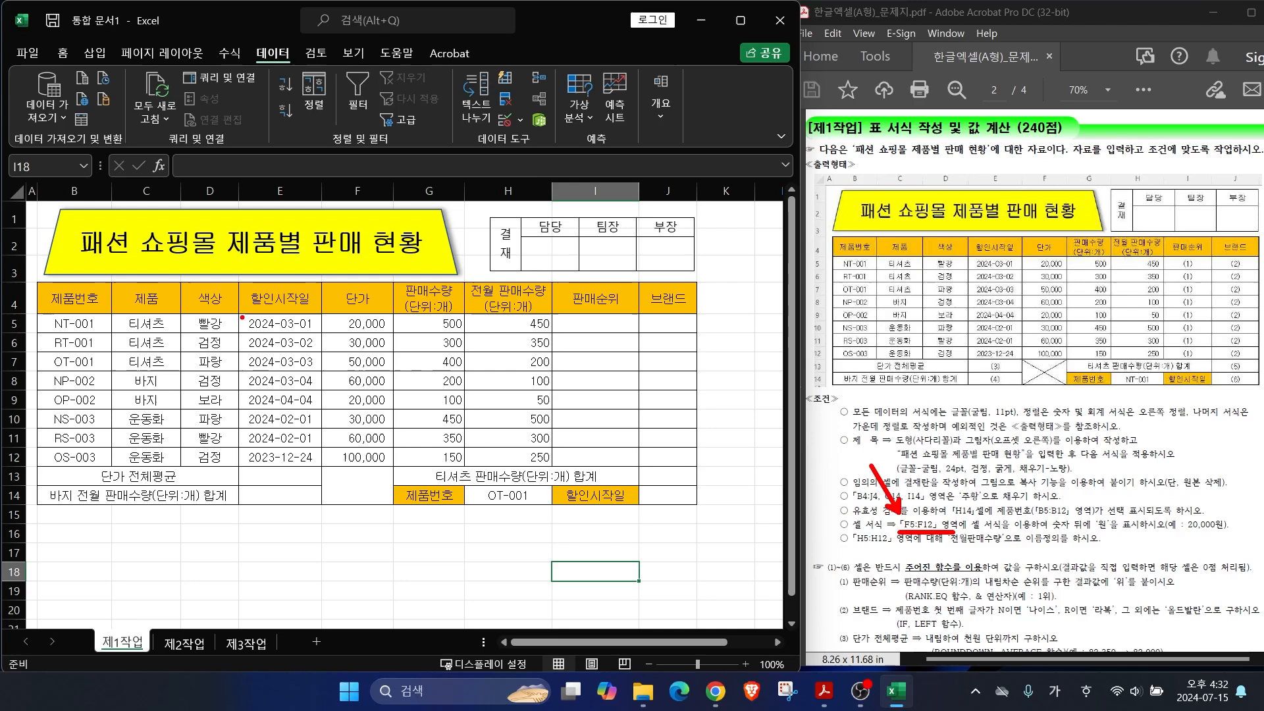
Step: Apply a custom #,##0"원" number format to the 단가 prices in F5:F12
drag(316, 310, 396, 473)
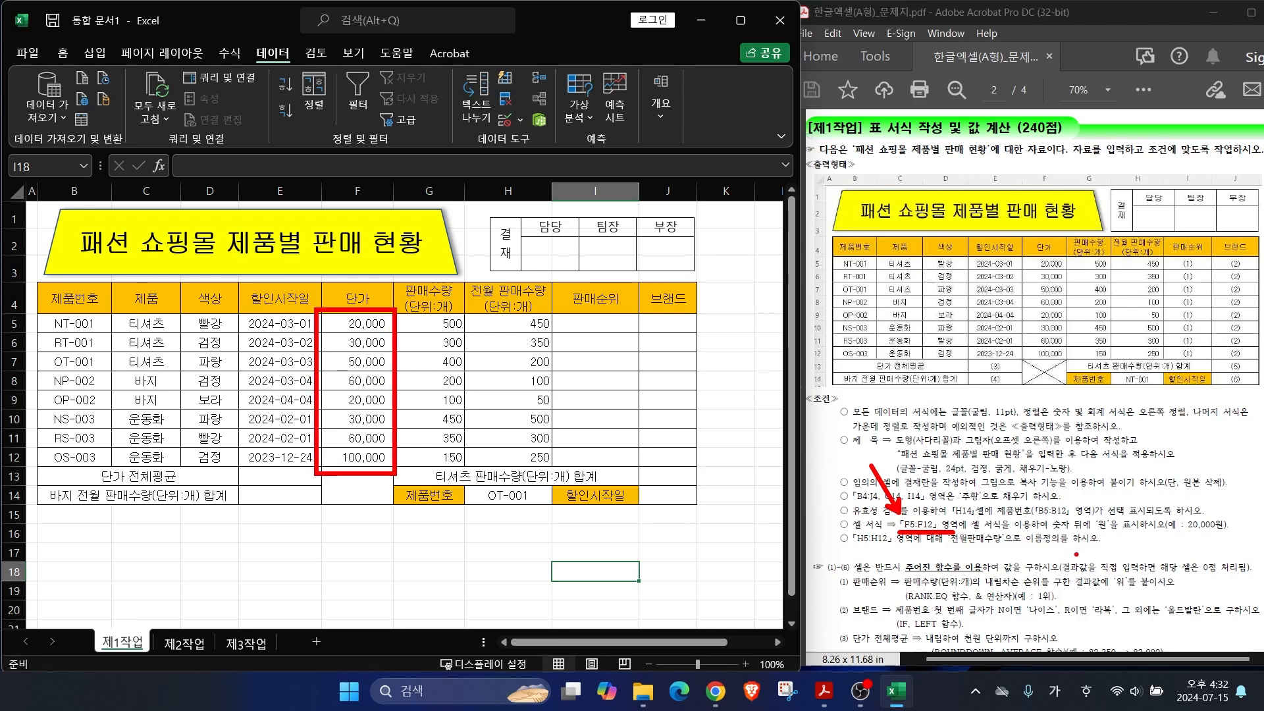
drag(1108, 511, 1144, 469)
drag(372, 325, 378, 454)
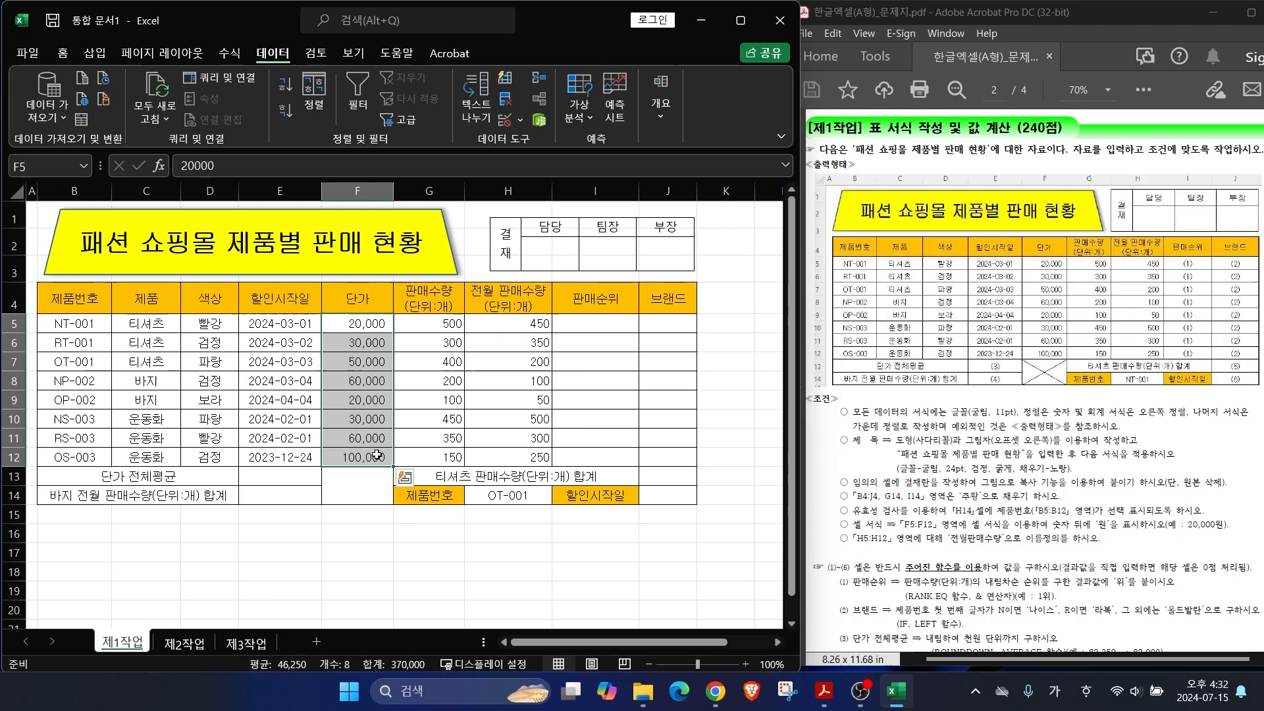
right_click(377, 454)
click(432, 560)
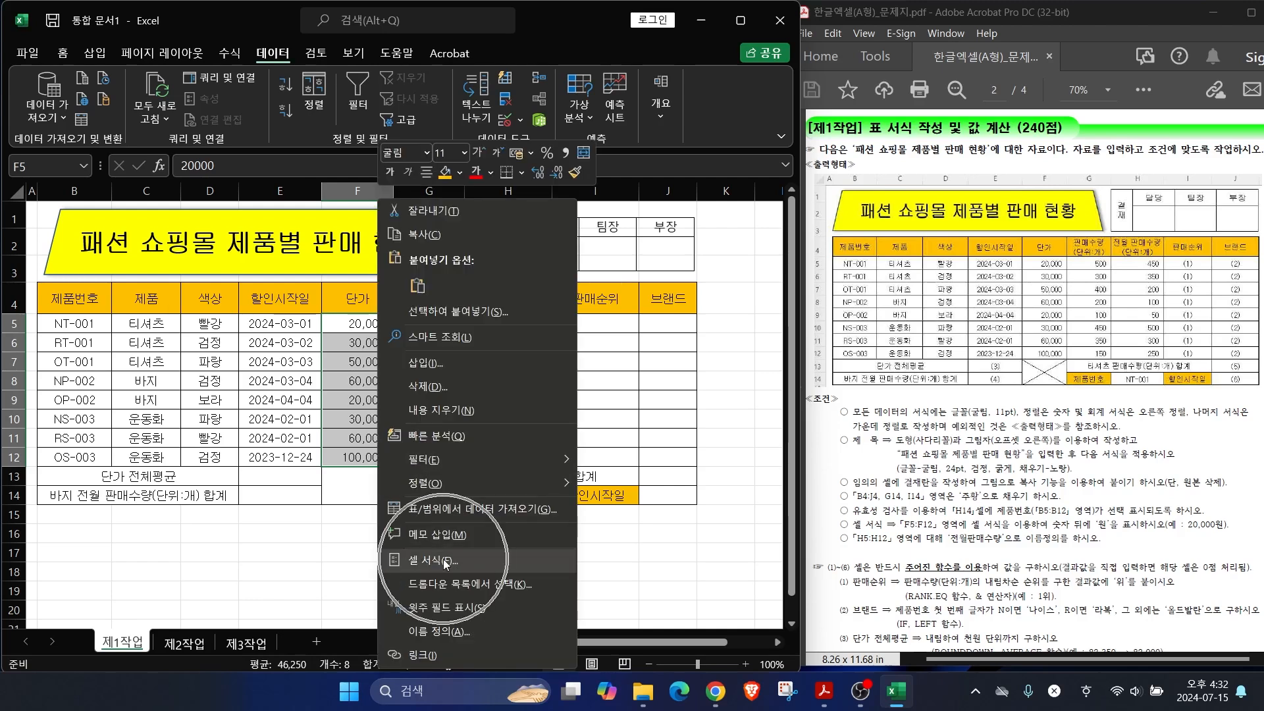
click(265, 415)
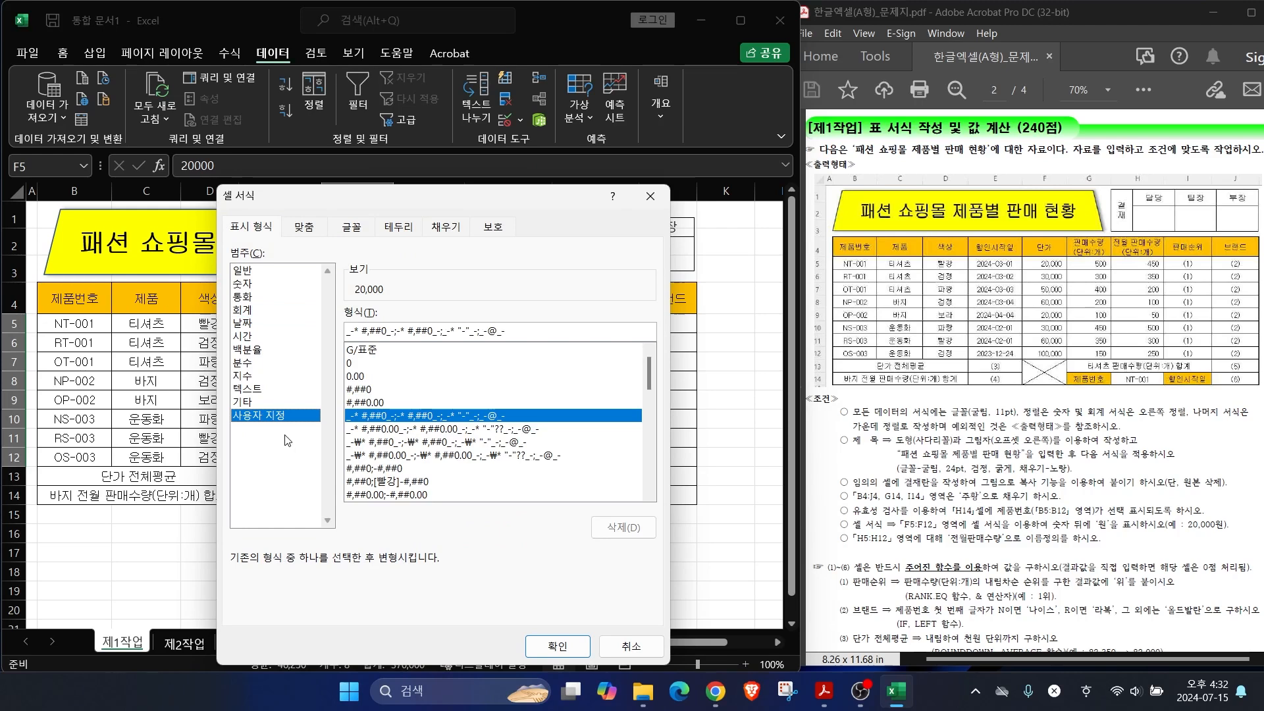
click(368, 390)
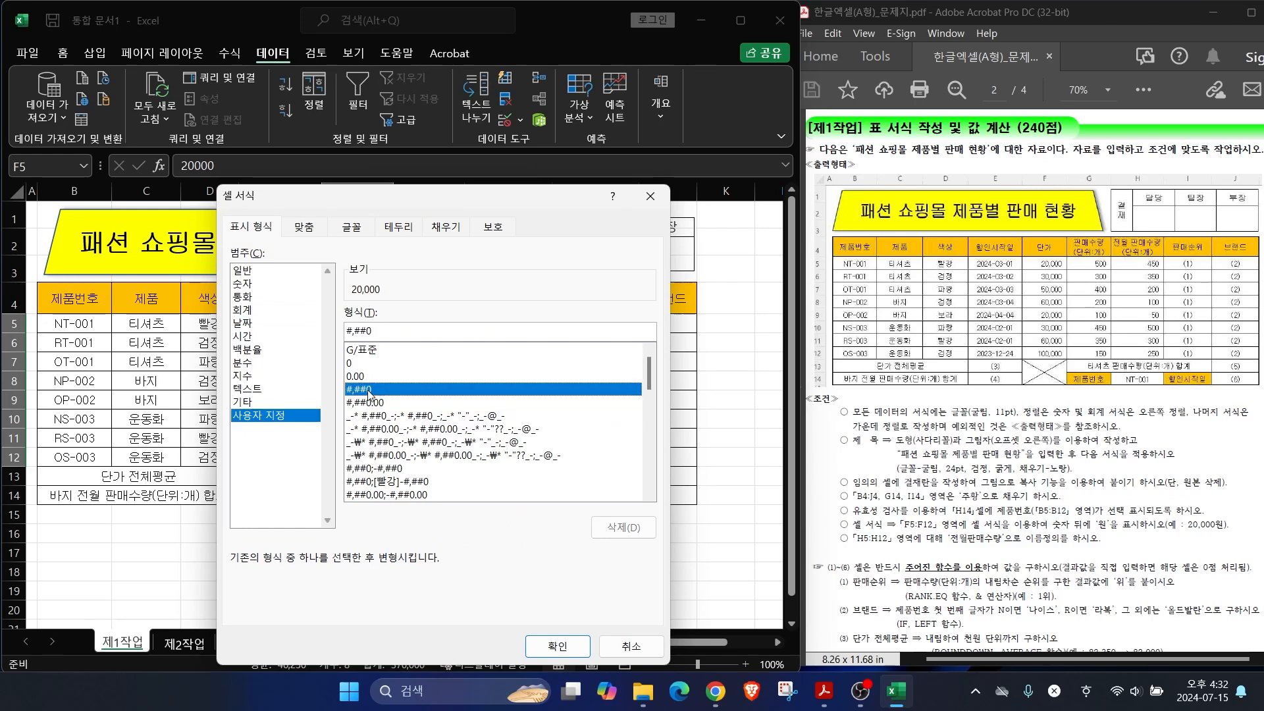
click(381, 331)
key(Hangul)
text(우)
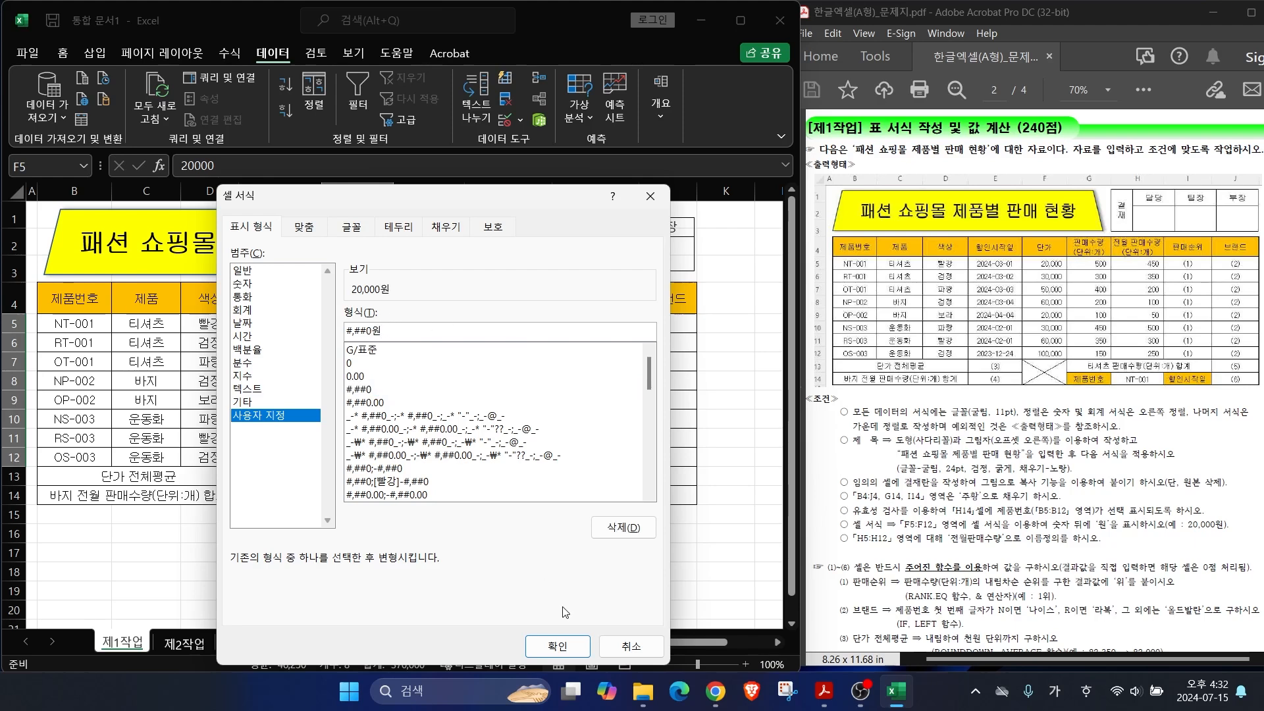
click(557, 646)
click(379, 553)
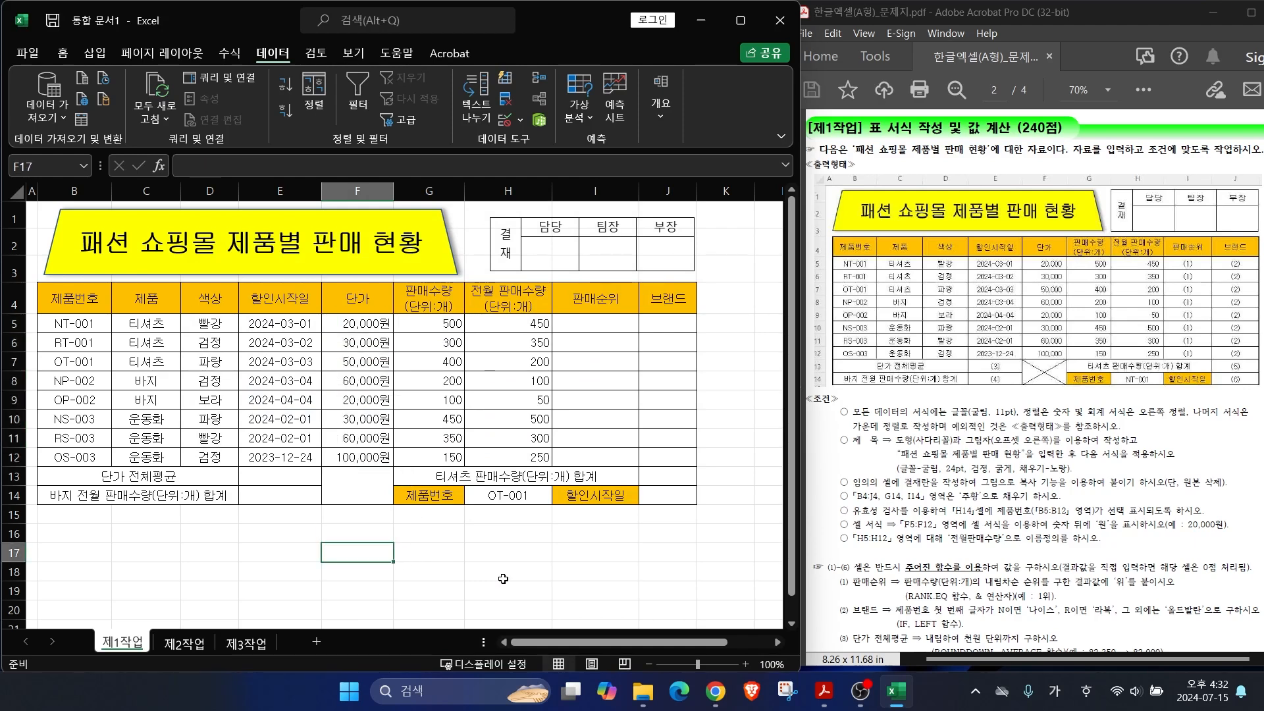
Step: Annotate the task sheet's H5:H12 naming requirement and outline the matching sales values
key(ctrl+2)
drag(884, 522, 843, 441)
drag(867, 549, 1025, 548)
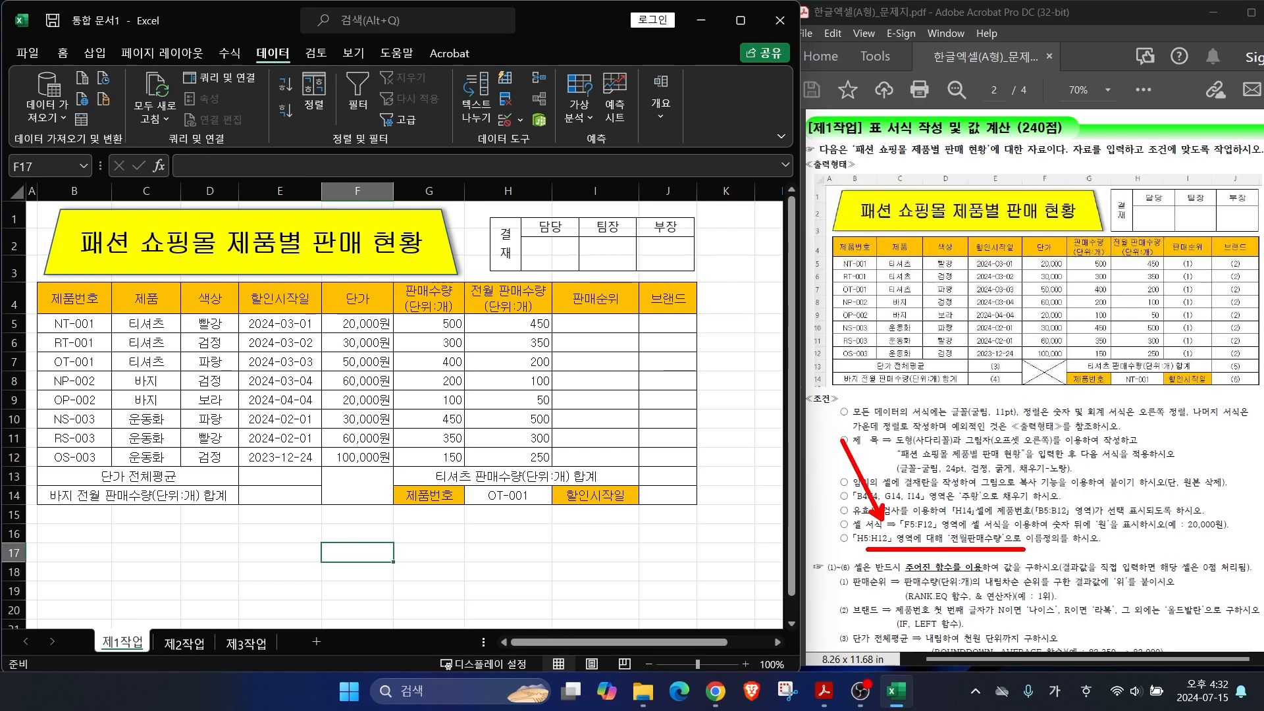
mouse_move(463, 314)
mouse_down()
mouse_move(523, 387)
mouse_move(560, 470)
mouse_up()
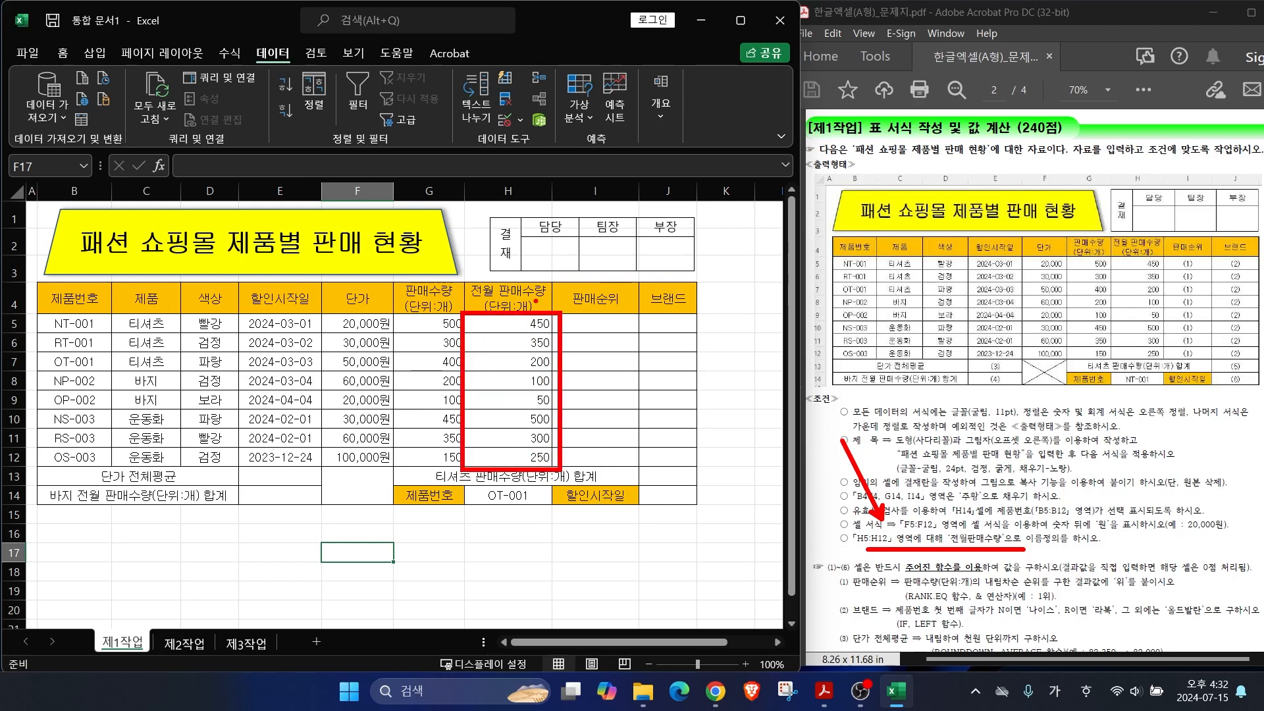
key(Escape)
Step: Select the previous-month sales values in H5:H12
click(494, 322)
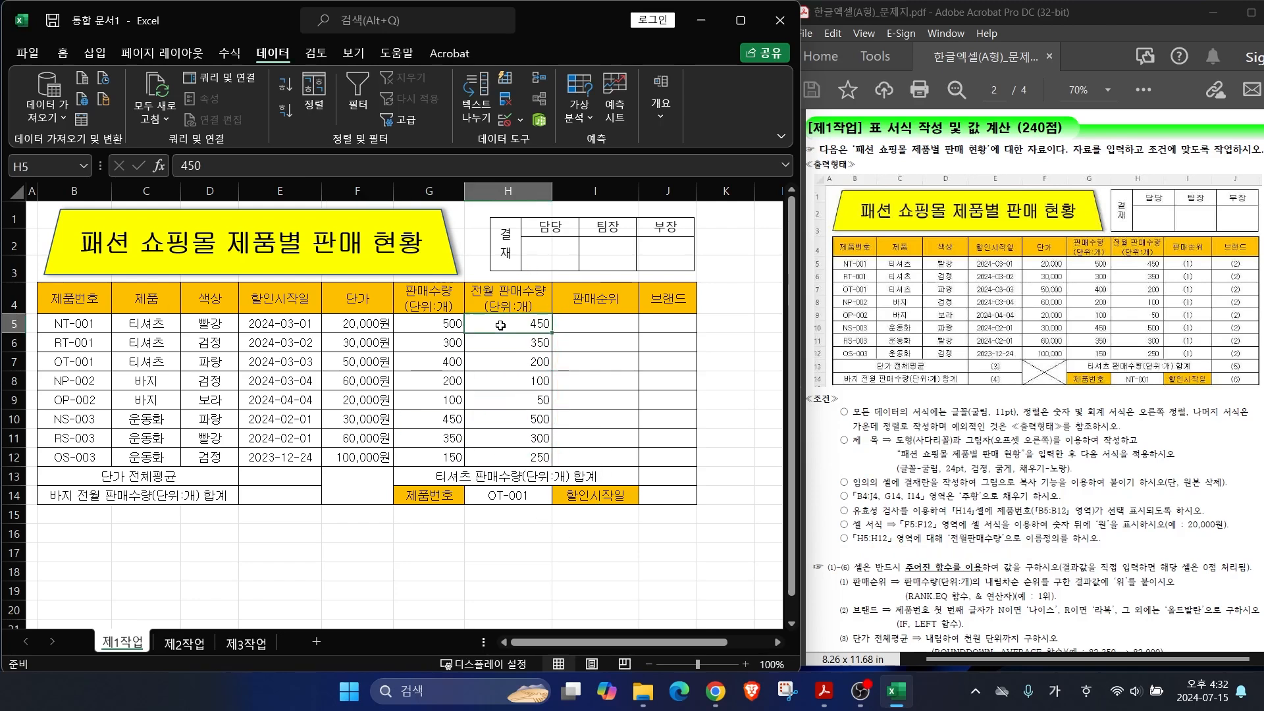
drag(70, 126, 29, 160)
key(Escape)
click(507, 343)
click(513, 361)
click(513, 377)
click(508, 399)
click(506, 418)
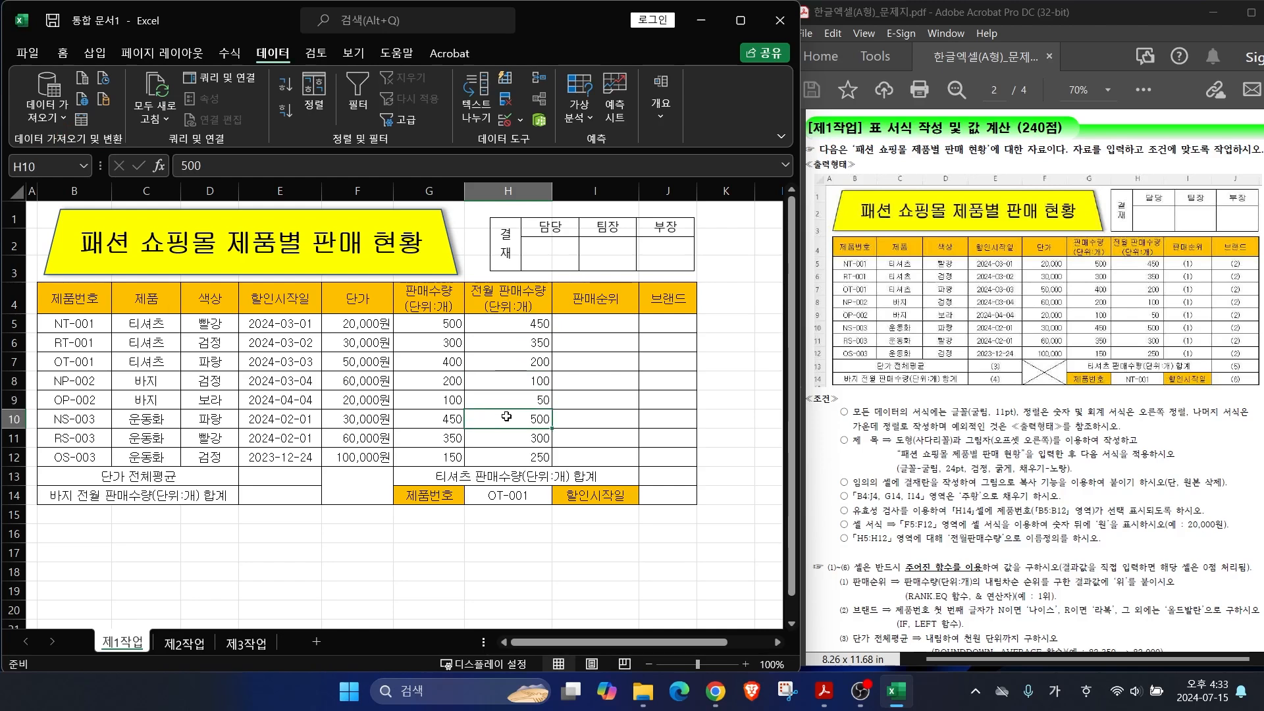
drag(505, 325, 531, 460)
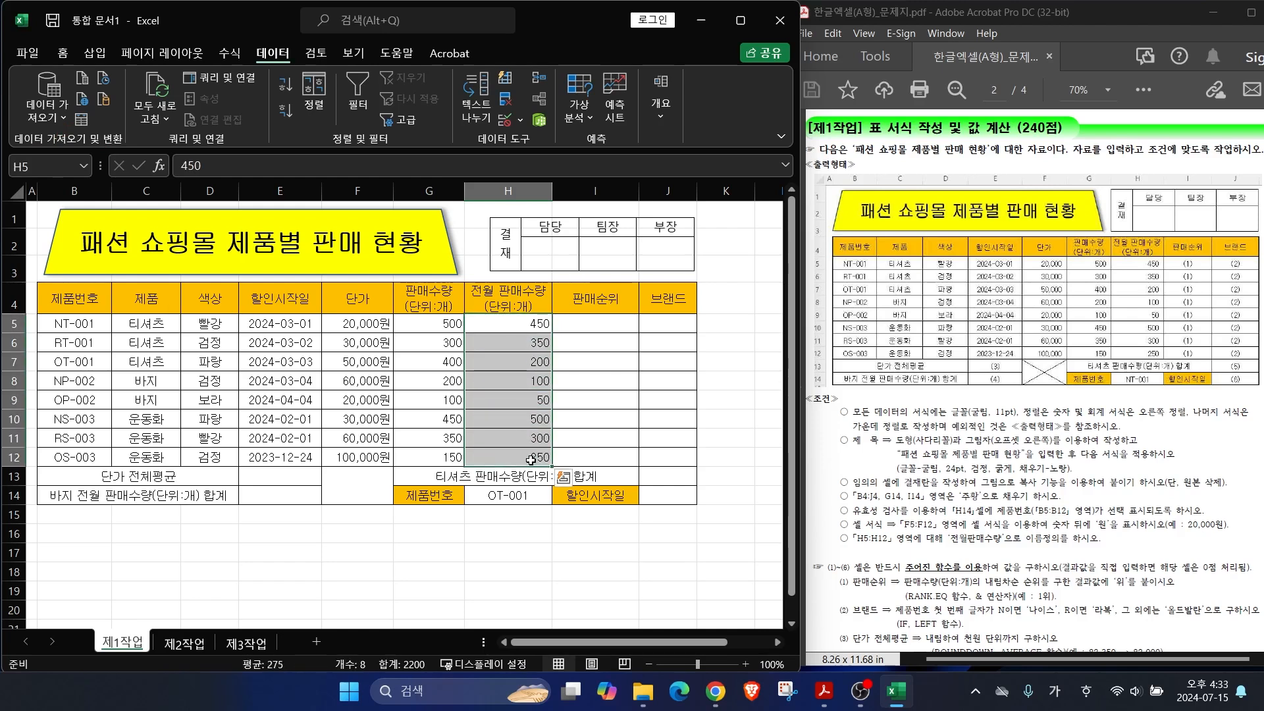
mouse_move(464, 310)
mouse_down()
mouse_move(542, 342)
mouse_move(582, 342)
mouse_move(571, 337)
mouse_up()
drag(92, 87, 16, 158)
Step: Name the range 전월판매수량 in the Name Box and reselect H5:H12 to verify it
click(33, 164)
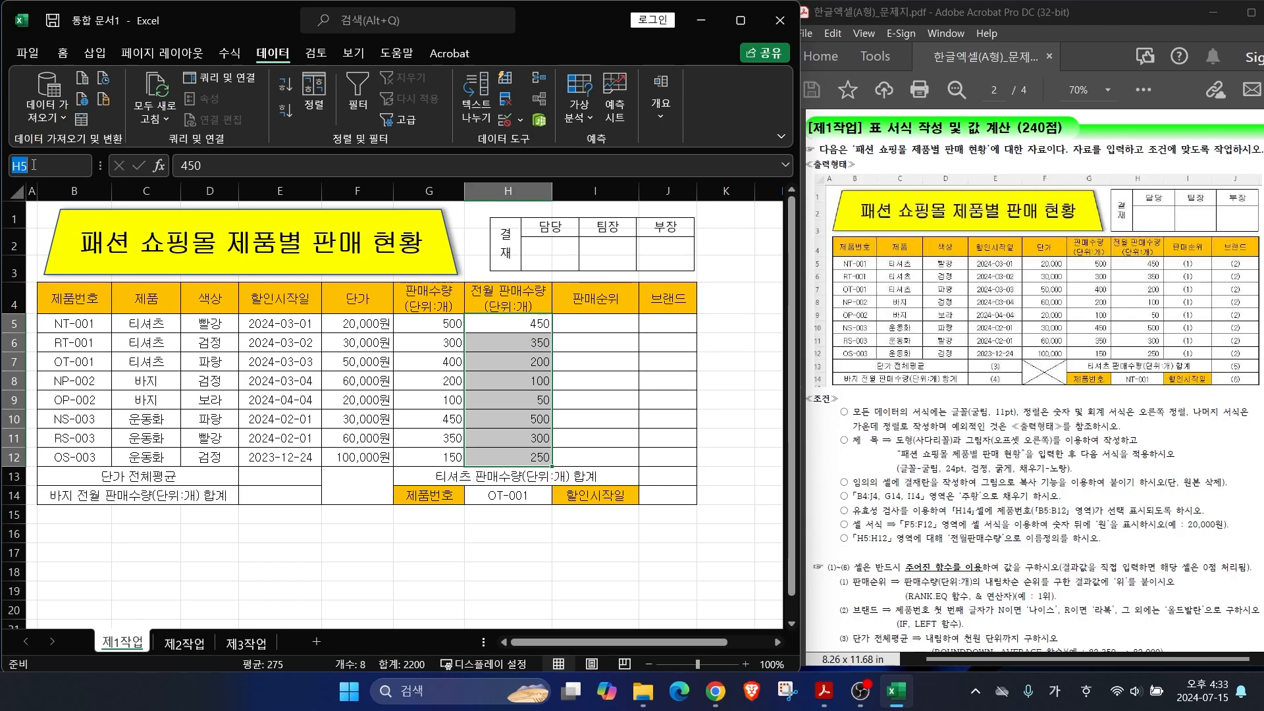
text(전월판ㅁ)
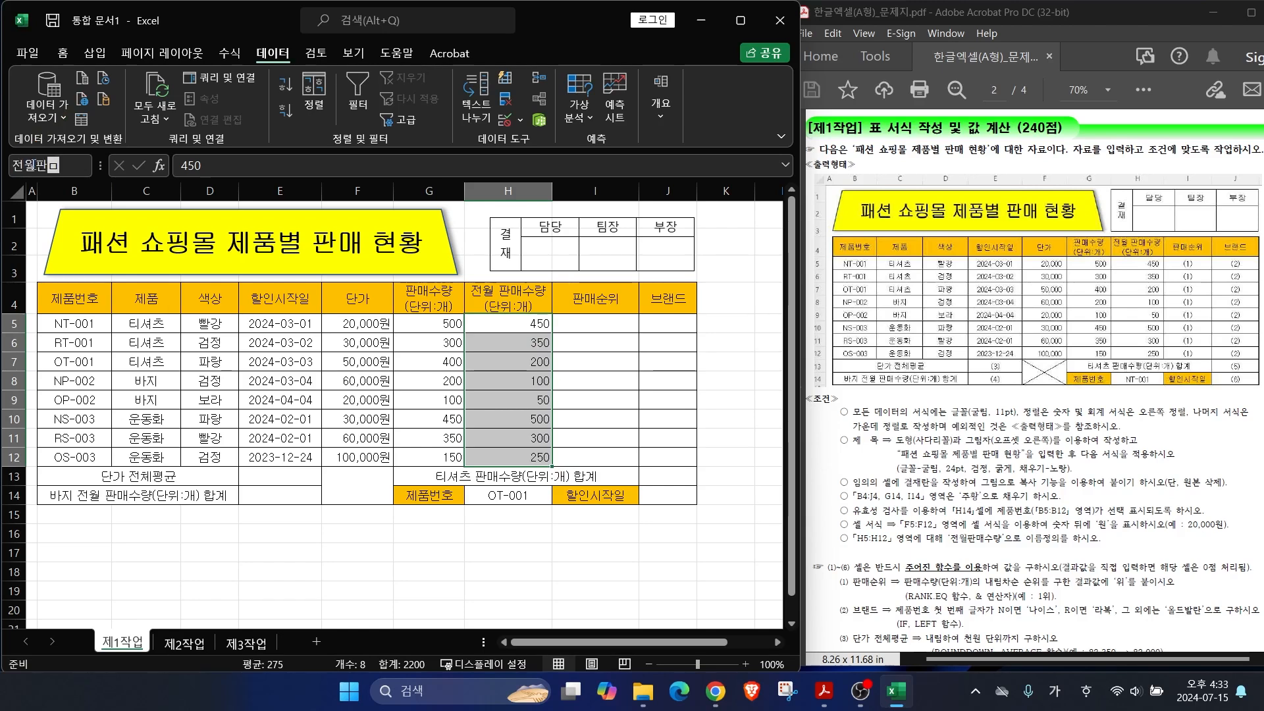
text(수량)
key(Return)
click(504, 323)
click(507, 339)
click(508, 378)
click(509, 412)
drag(516, 325, 513, 457)
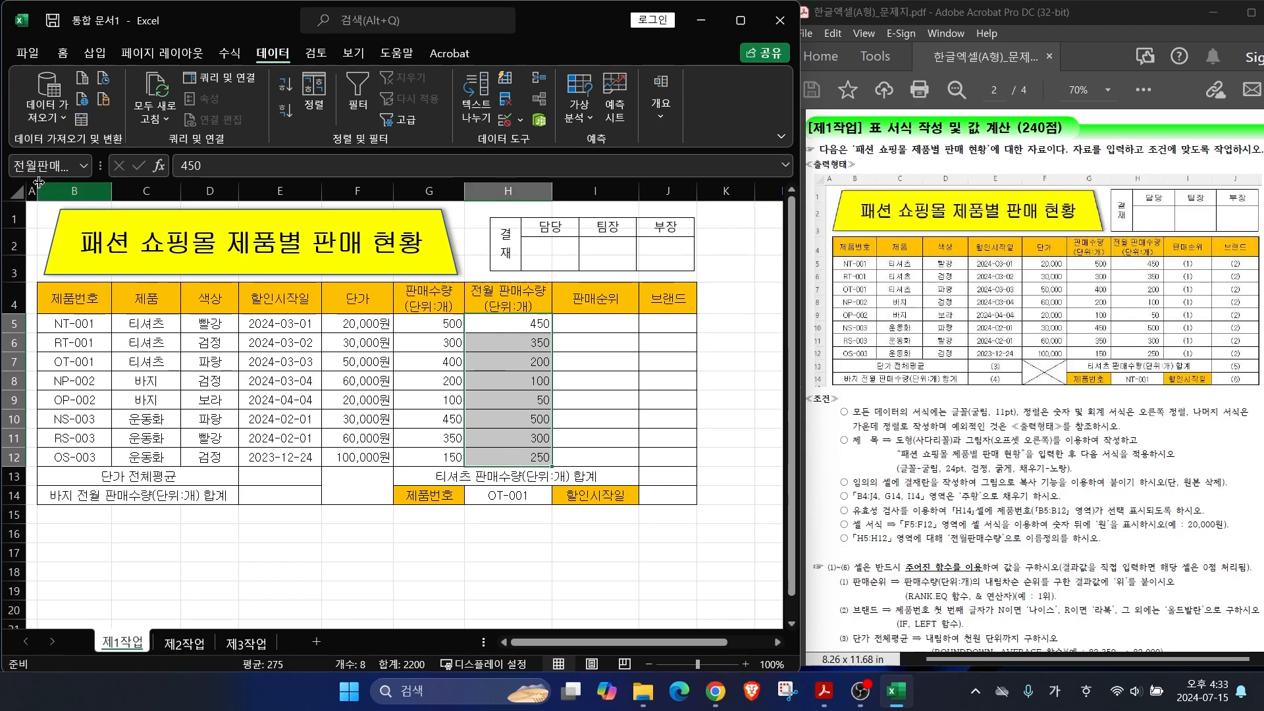
click(500, 547)
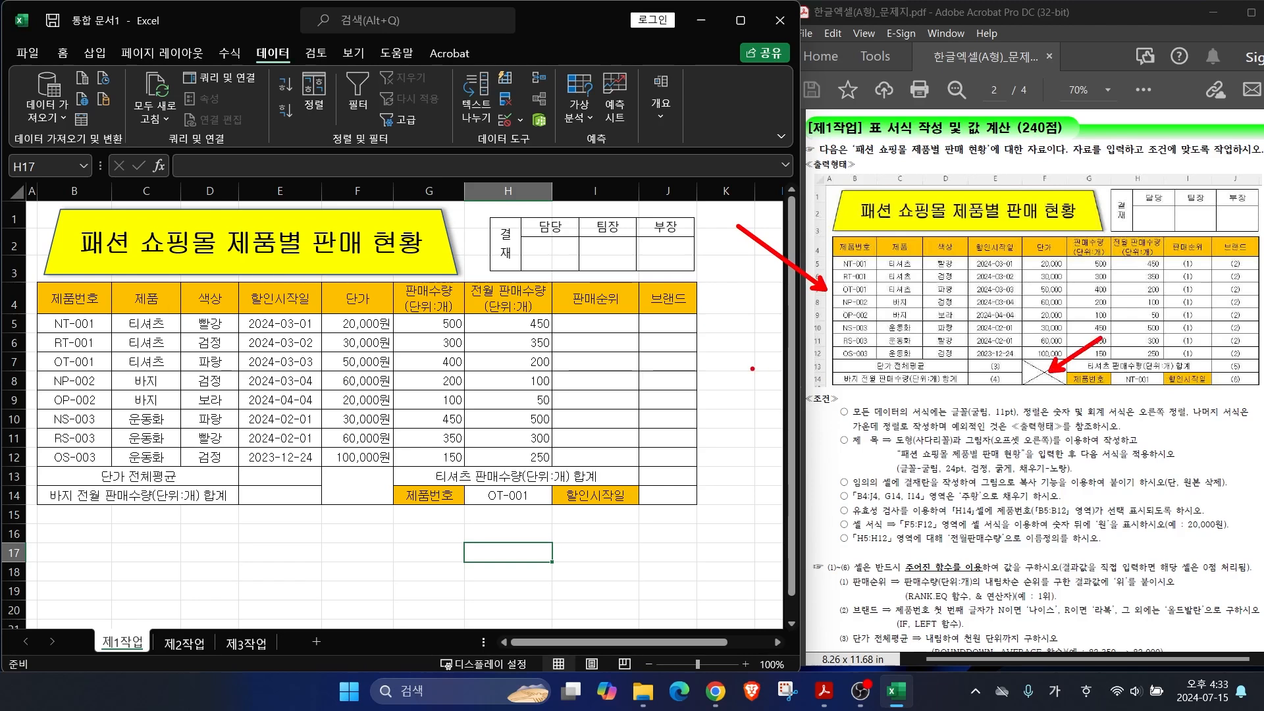
Step: Apply Thick Outside Borders to the whole table B4:J14 and to the data rows B5:J12
drag(56, 296, 668, 495)
click(62, 52)
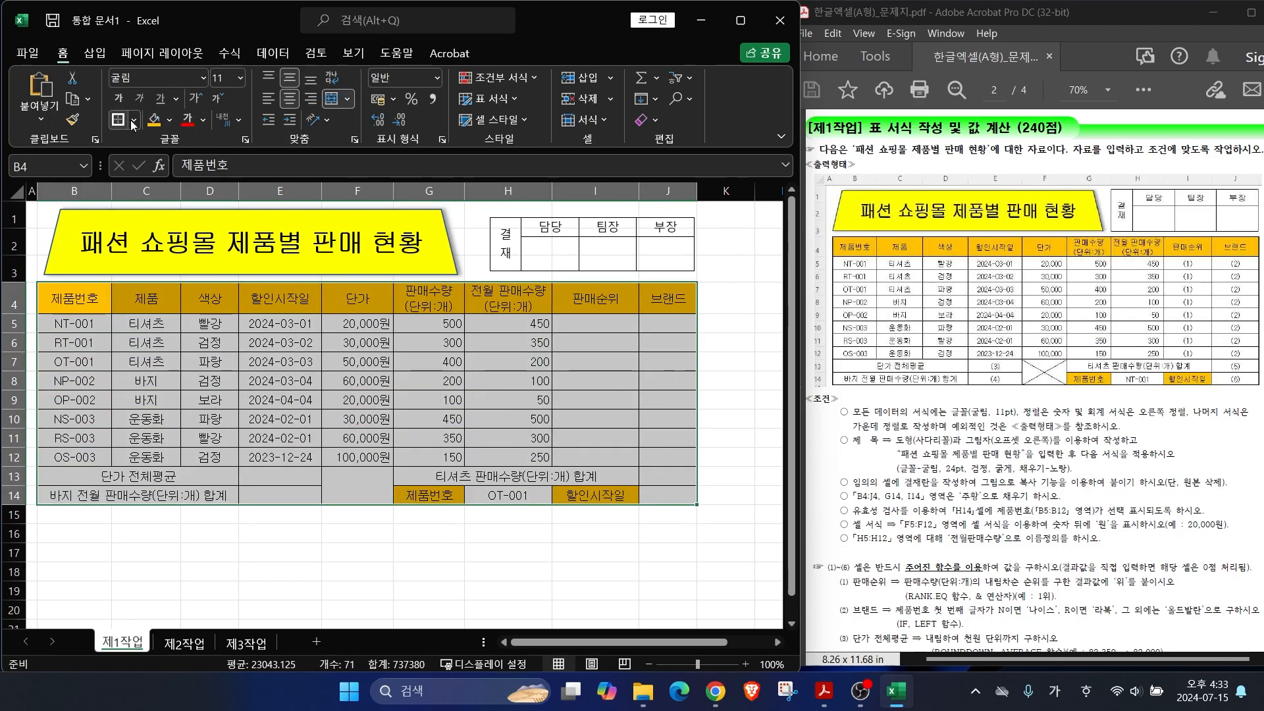
click(131, 121)
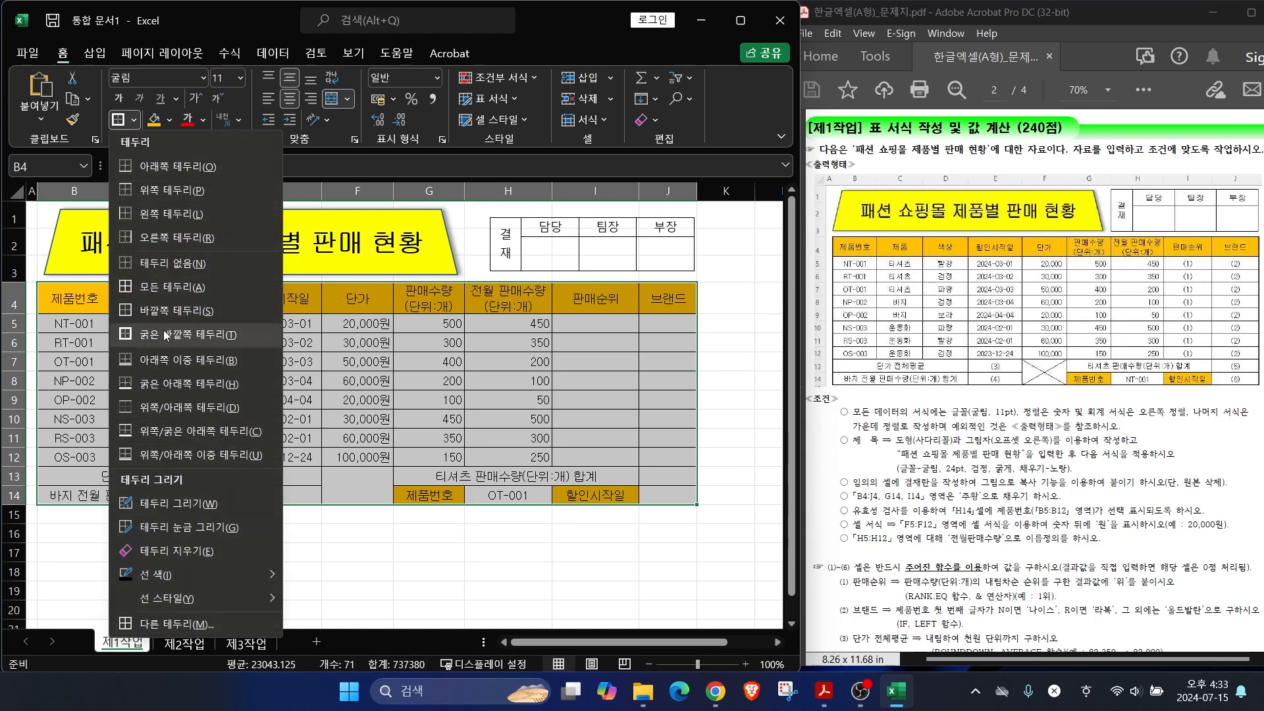
click(169, 334)
click(209, 572)
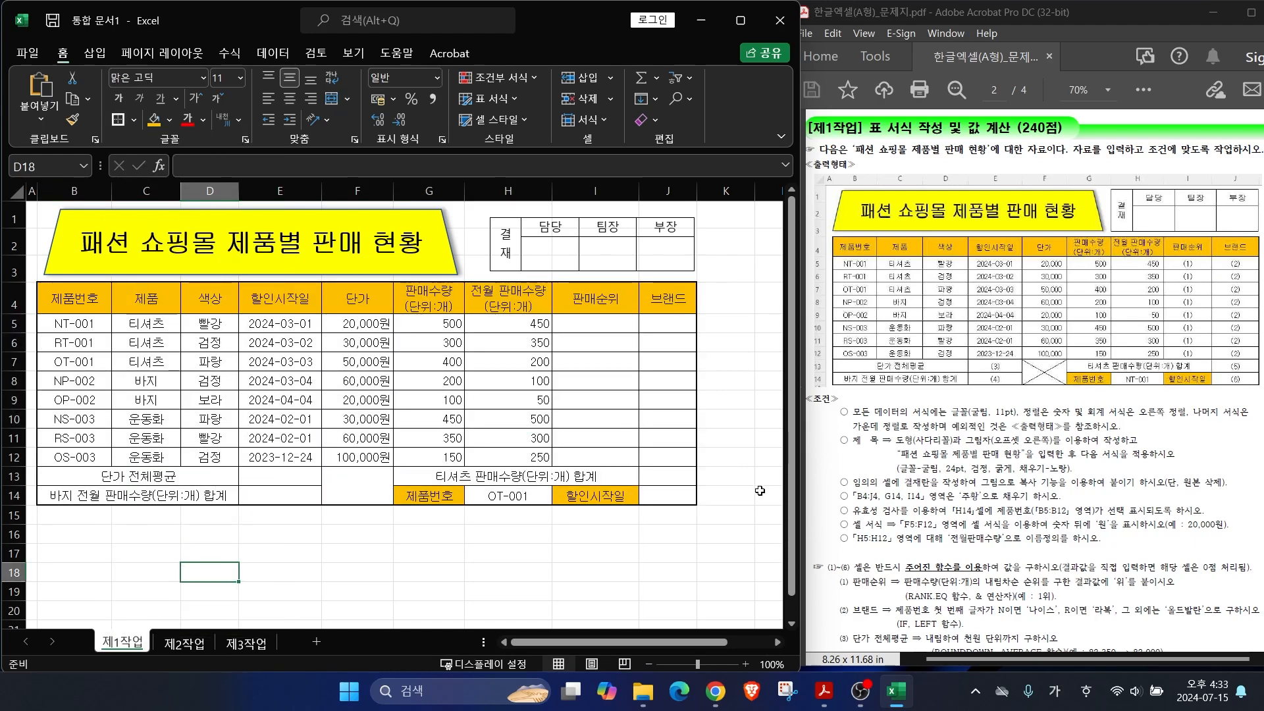
drag(66, 323, 676, 459)
click(119, 121)
Step: Add both diagonal borders to the merged F13:F14 cell, forming an X
click(374, 483)
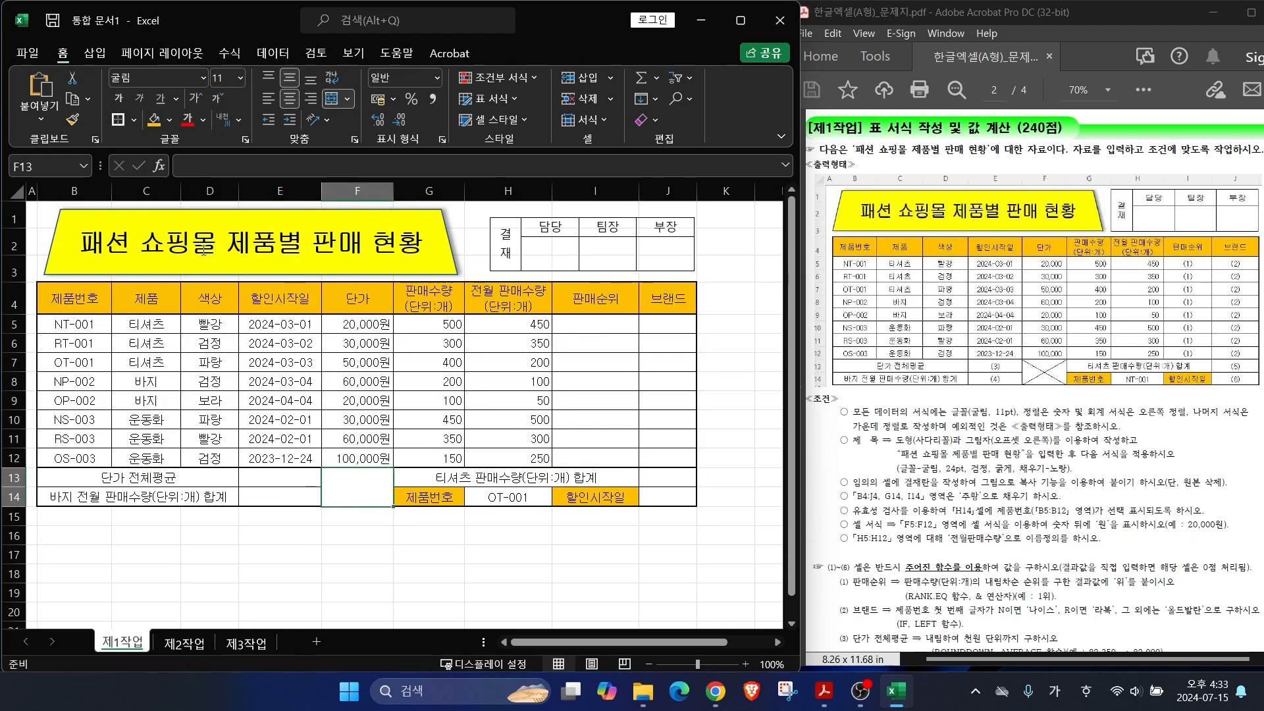
click(135, 121)
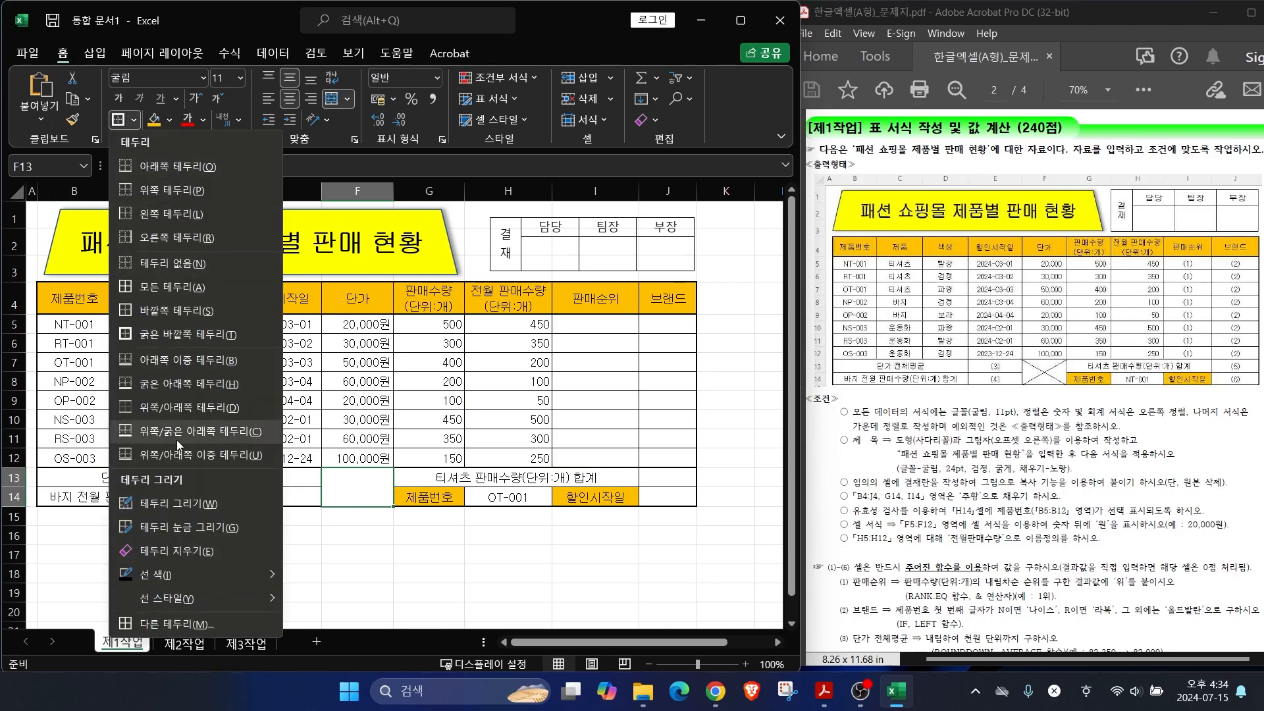
click(170, 624)
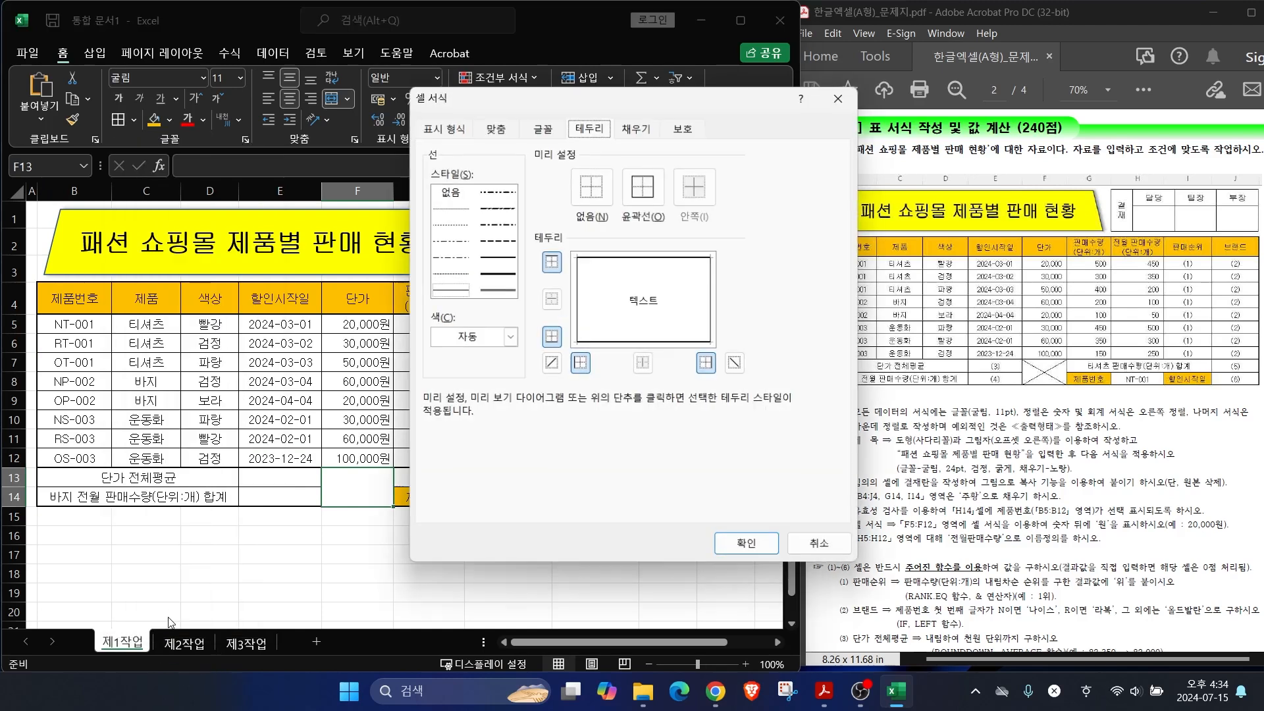
click(551, 363)
click(736, 362)
click(748, 545)
click(428, 572)
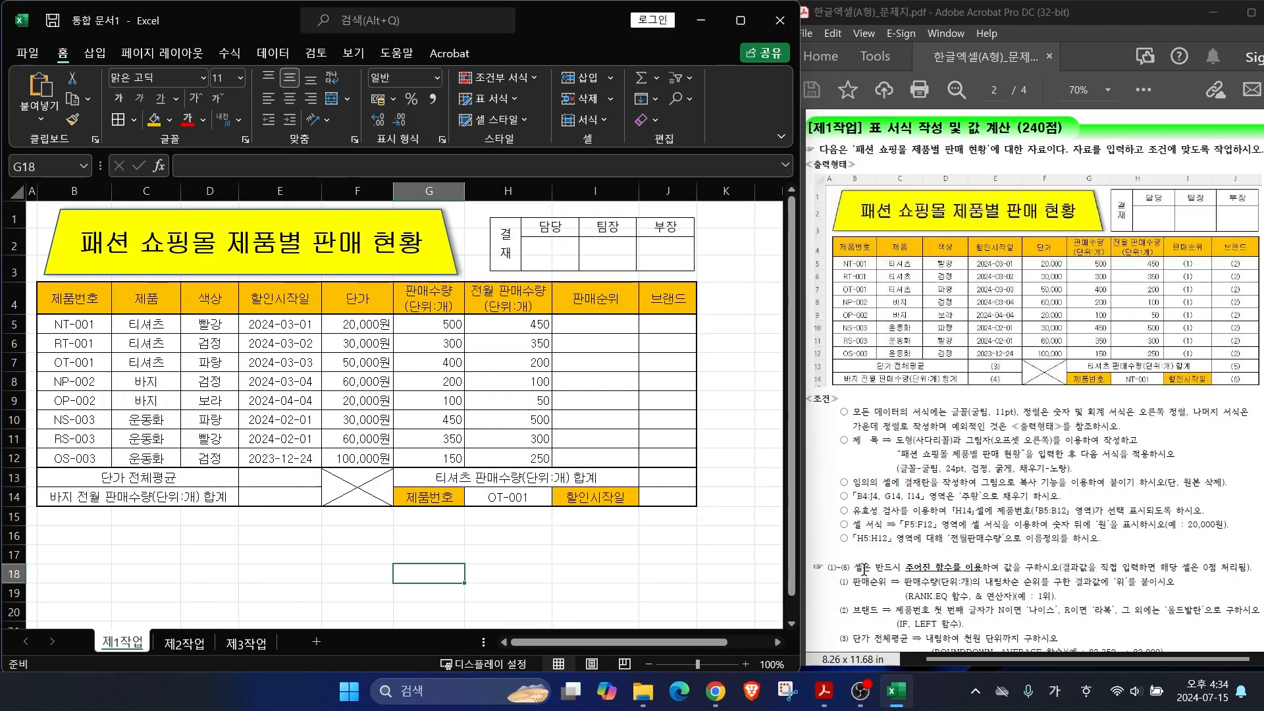
scroll(836, 567, down, 2)
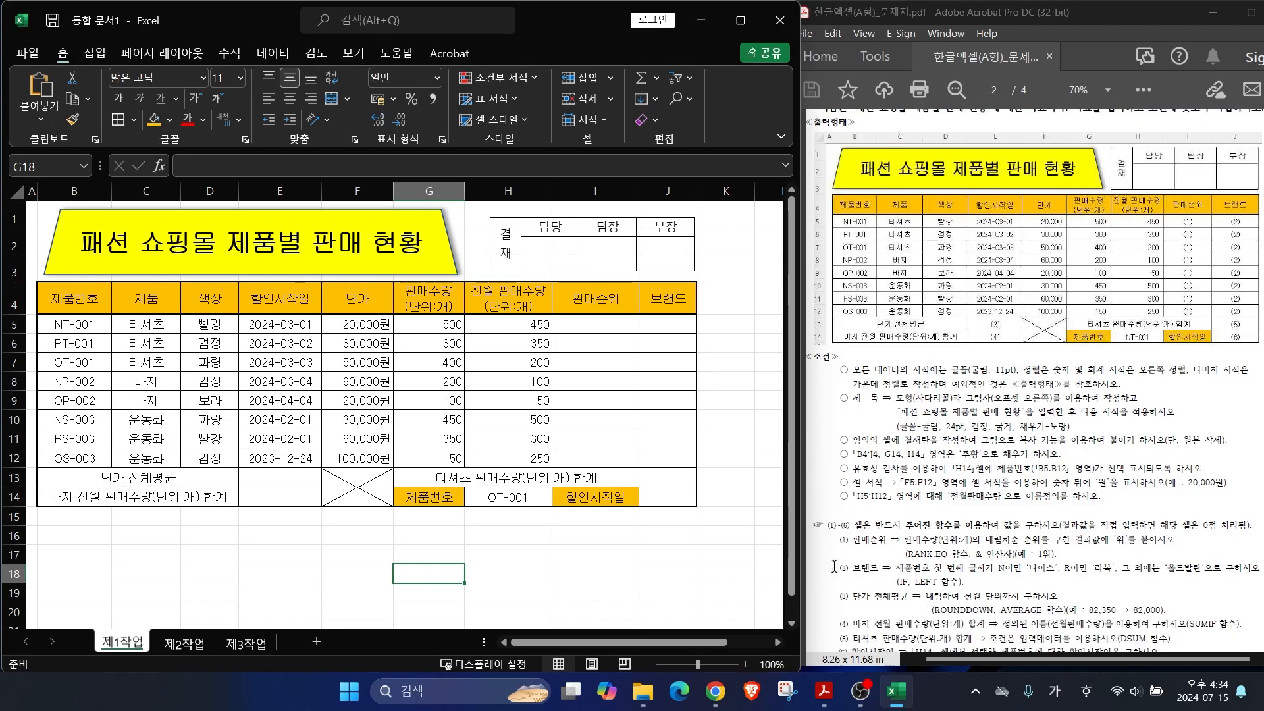
scroll(834, 567, down, 2)
scroll(834, 566, down, 1)
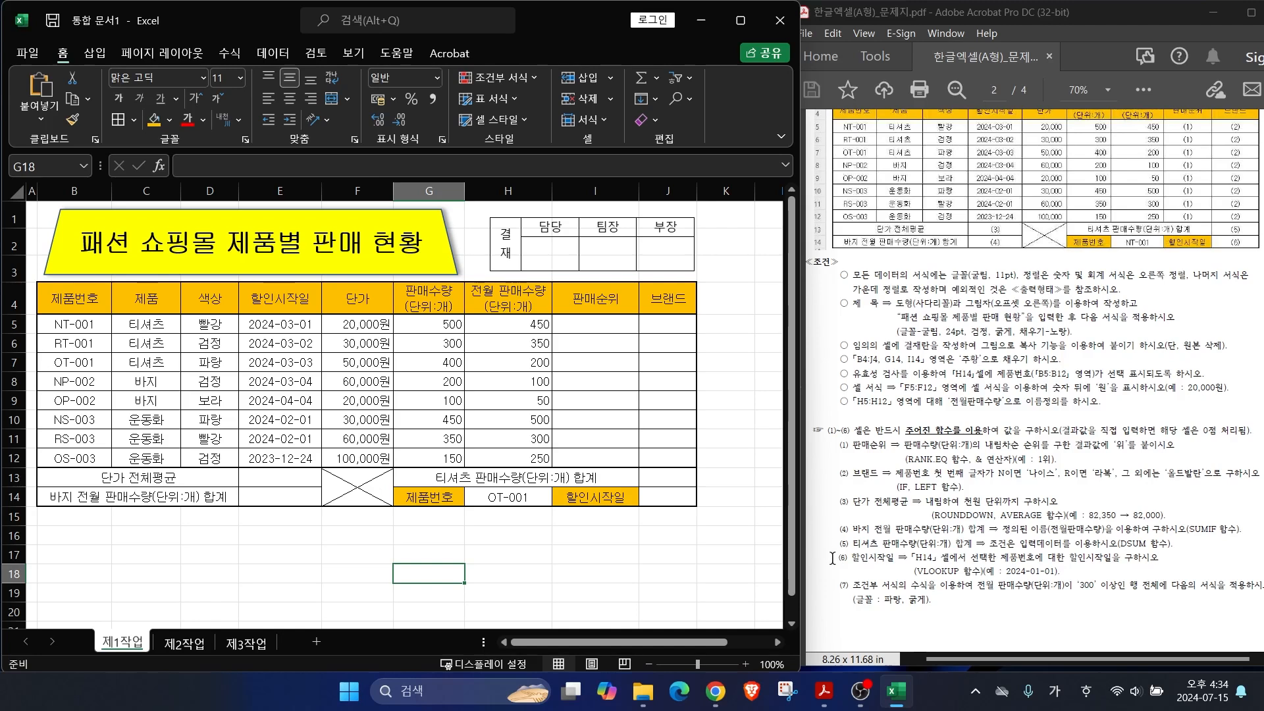
mouse_move(837, 575)
mouse_down()
mouse_move(864, 591)
mouse_move(1250, 629)
mouse_up()
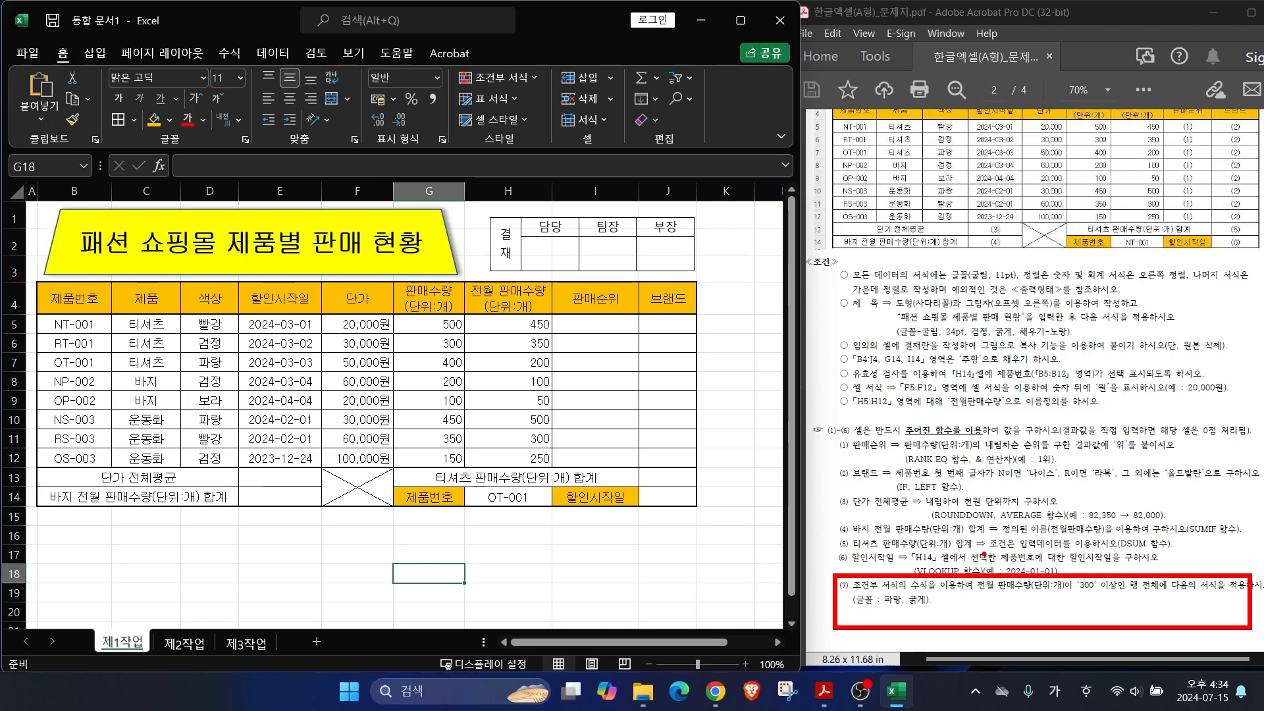
key(Escape)
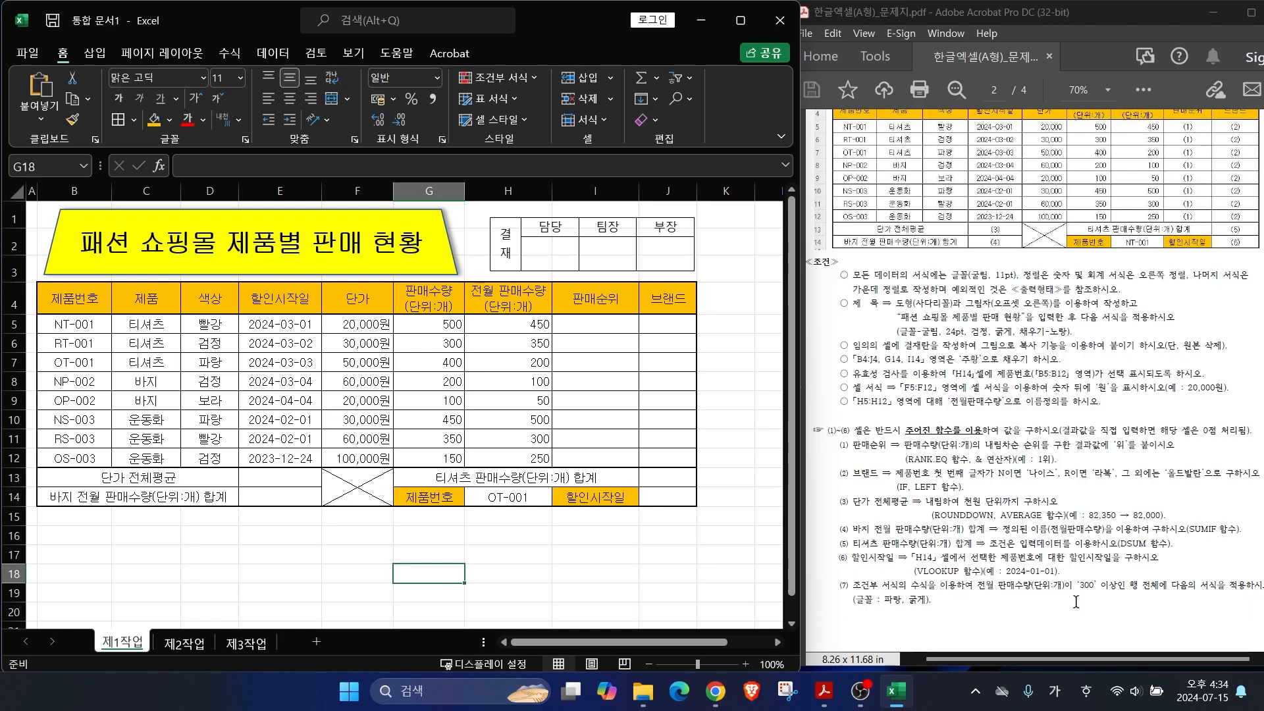
drag(1095, 596, 1215, 599)
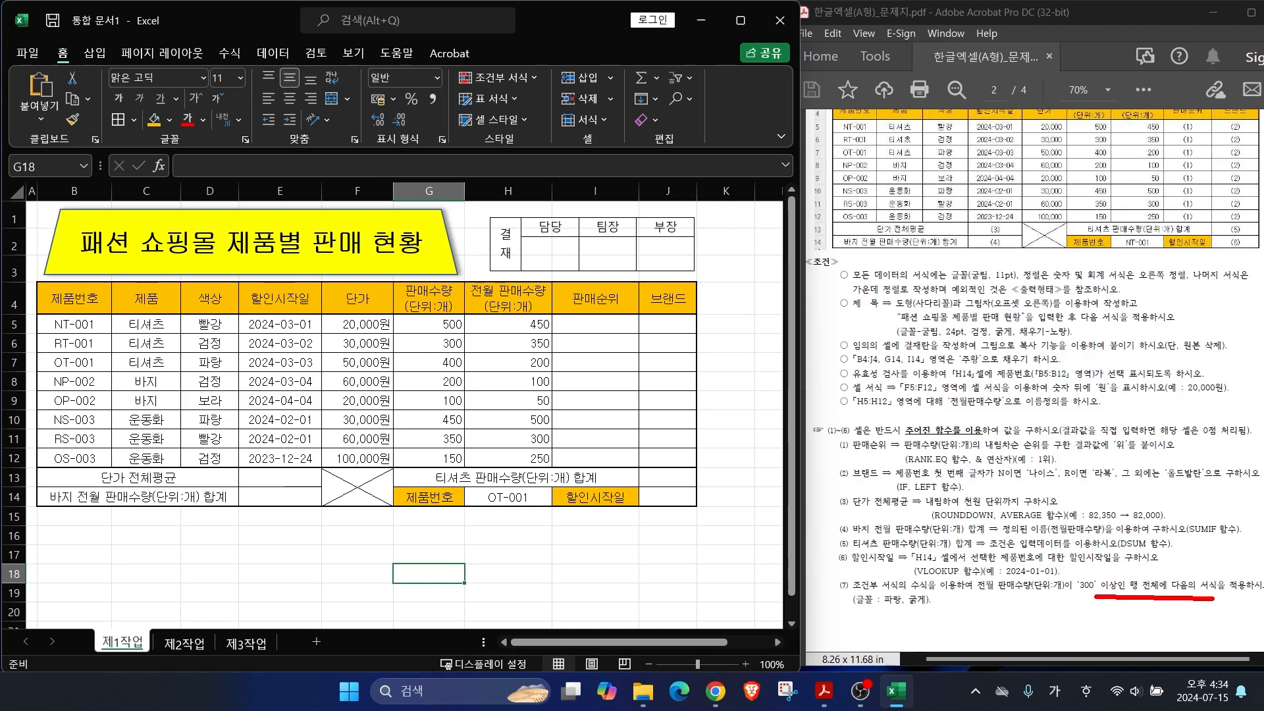
drag(39, 313, 703, 470)
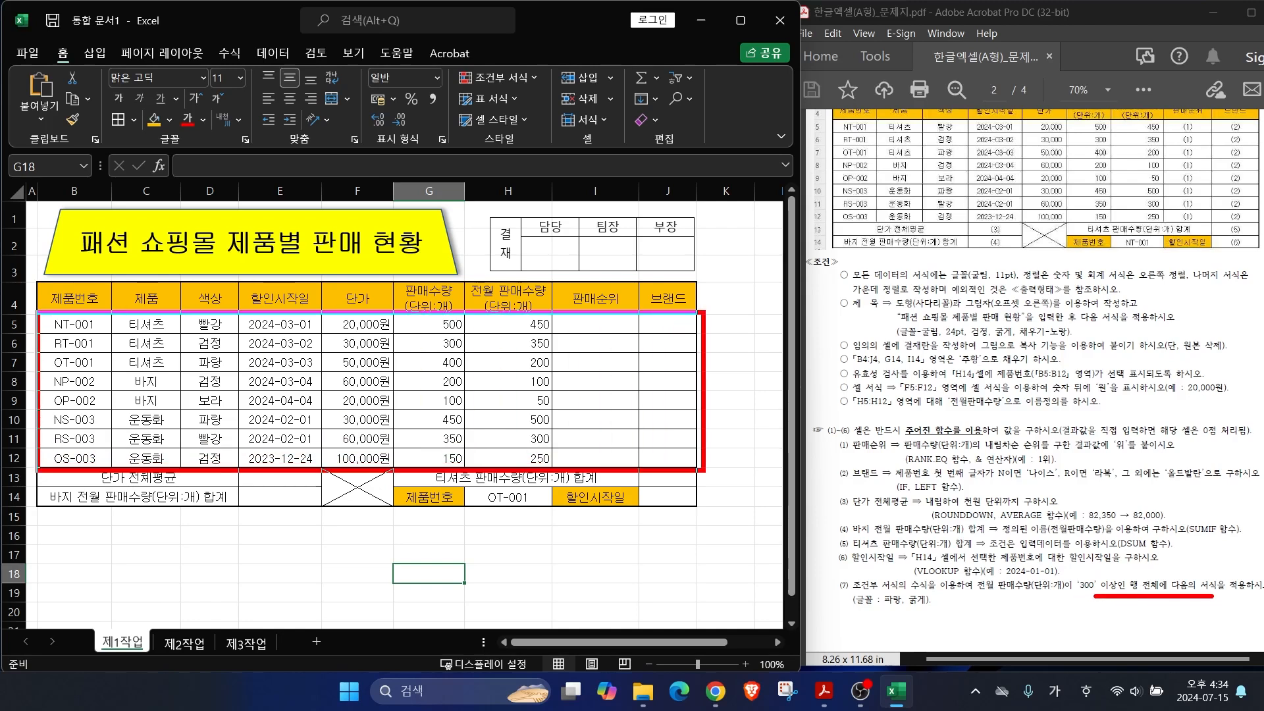
key(Escape)
drag(77, 322, 687, 458)
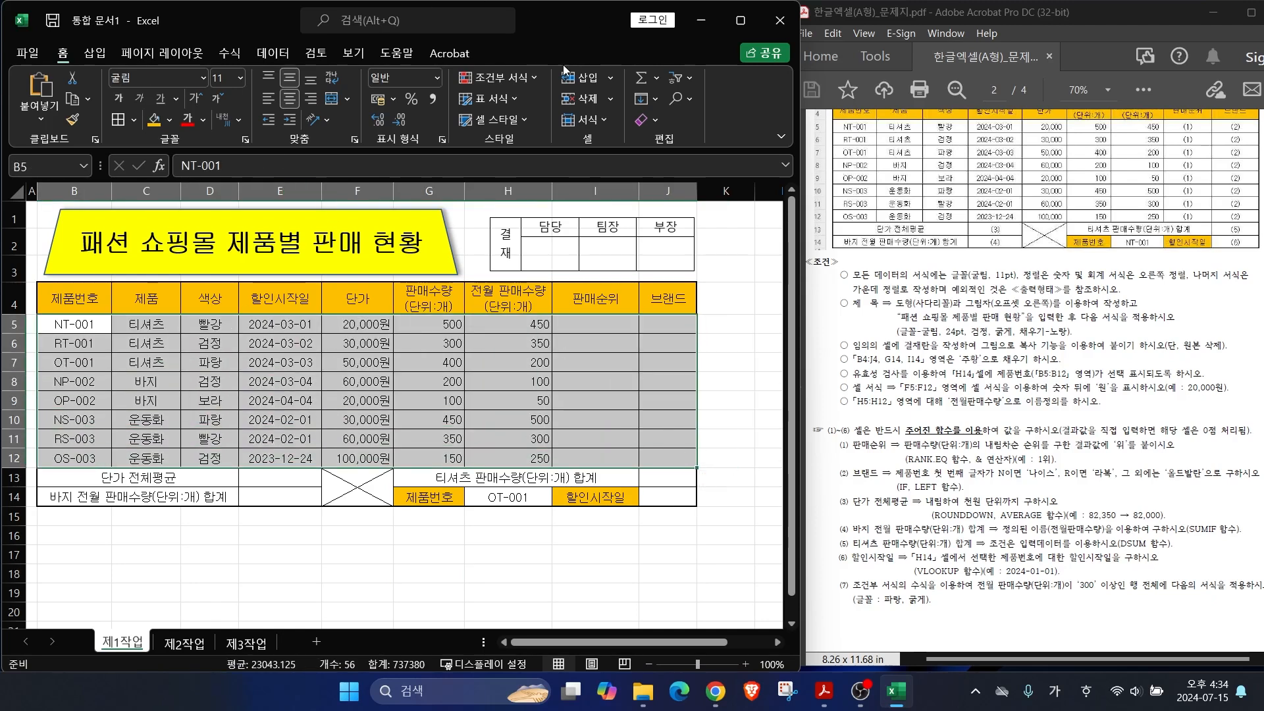
Step: Start a new conditional formatting rule of type 'Use a formula to determine which cells to format'
click(498, 79)
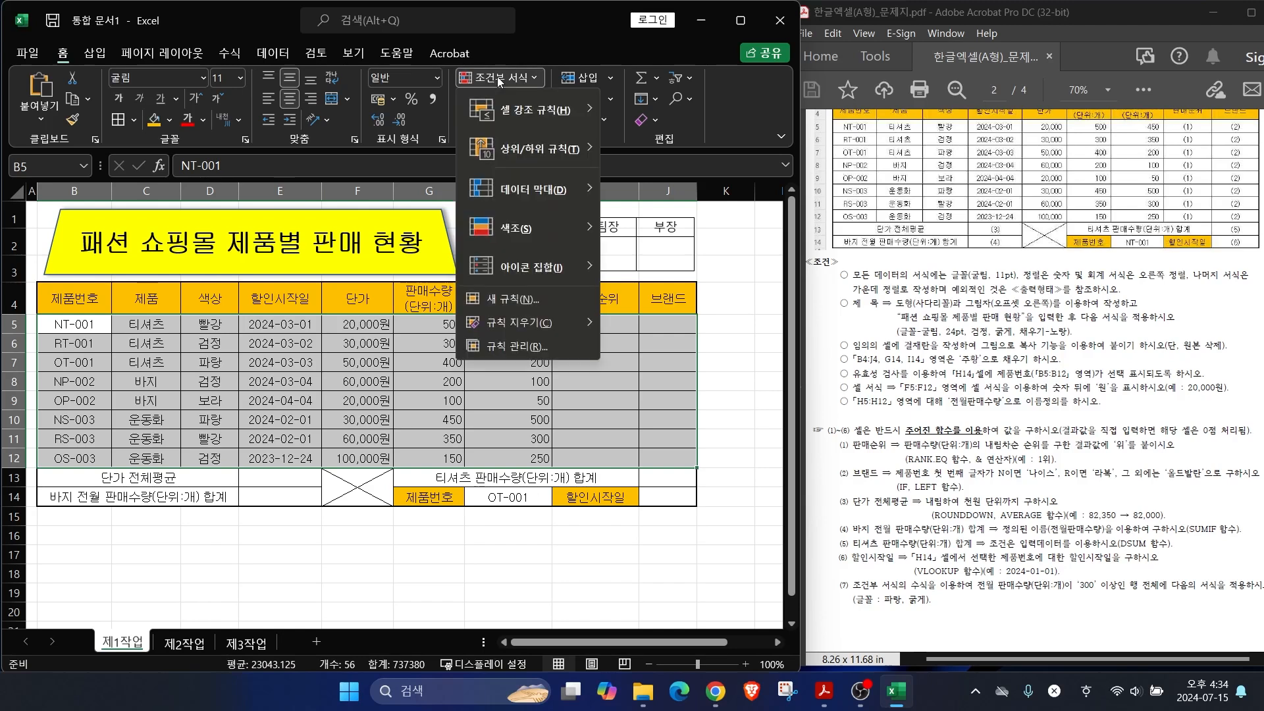
click(515, 297)
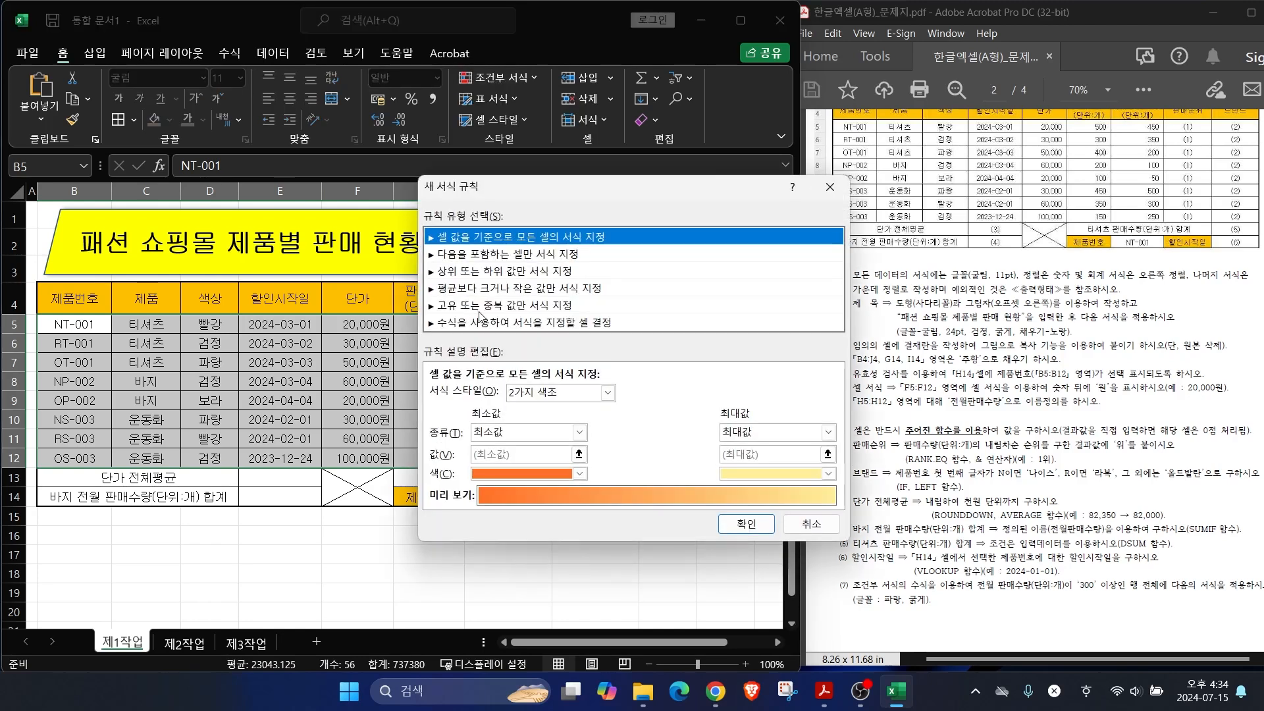
click(468, 322)
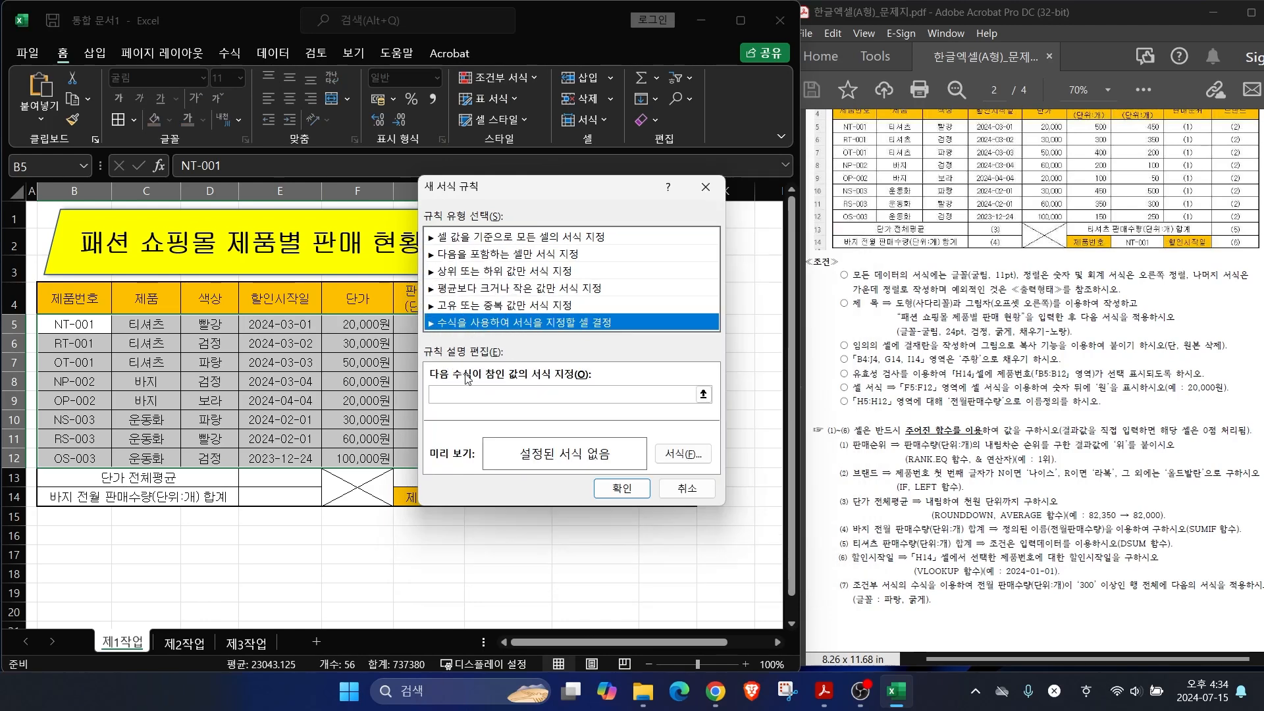
click(474, 393)
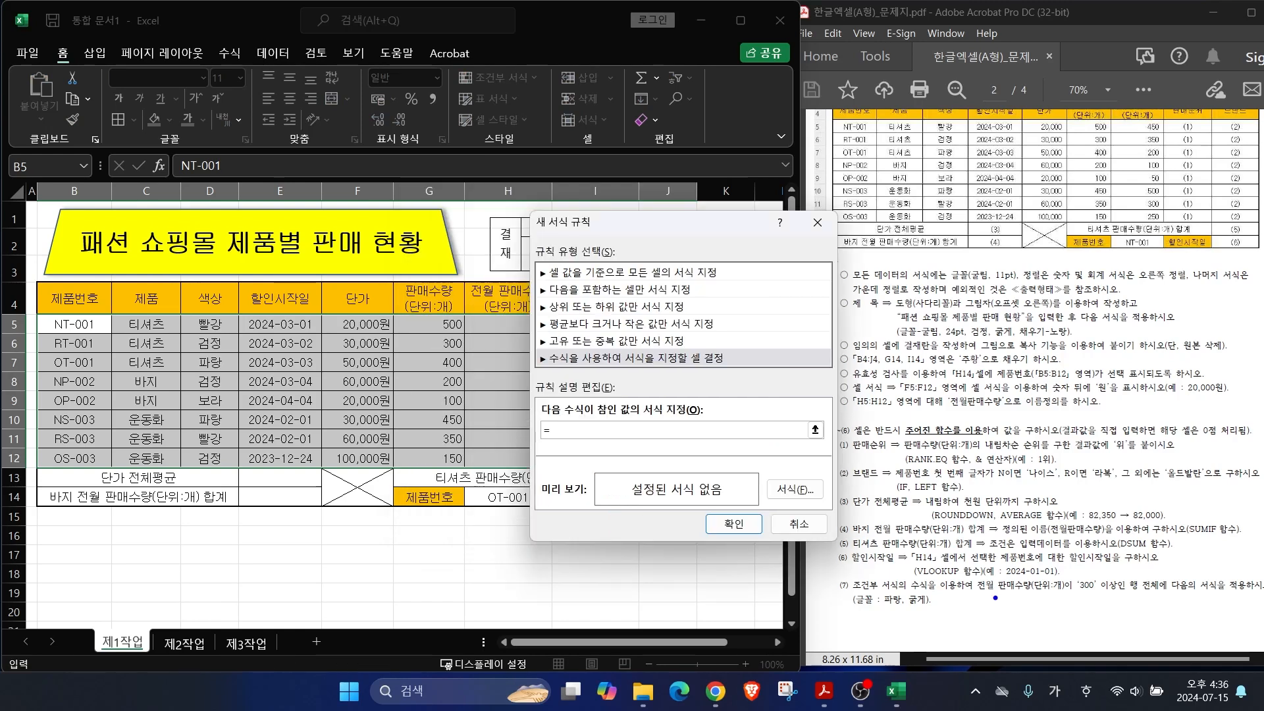
Step: Move the rule dialog off the table and reference H5, giving the formula =$H$5
mouse_move(977, 593)
mouse_down()
mouse_move(1206, 592)
mouse_move(1168, 593)
mouse_up()
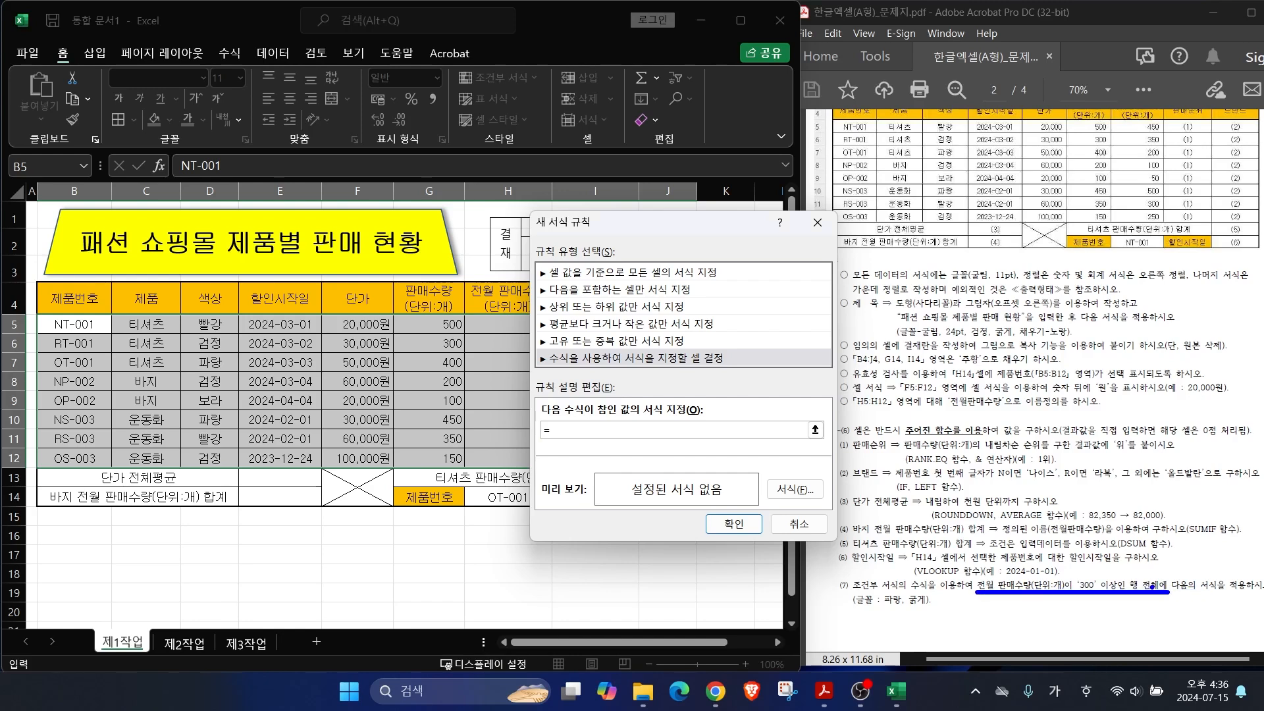
drag(603, 224, 652, 261)
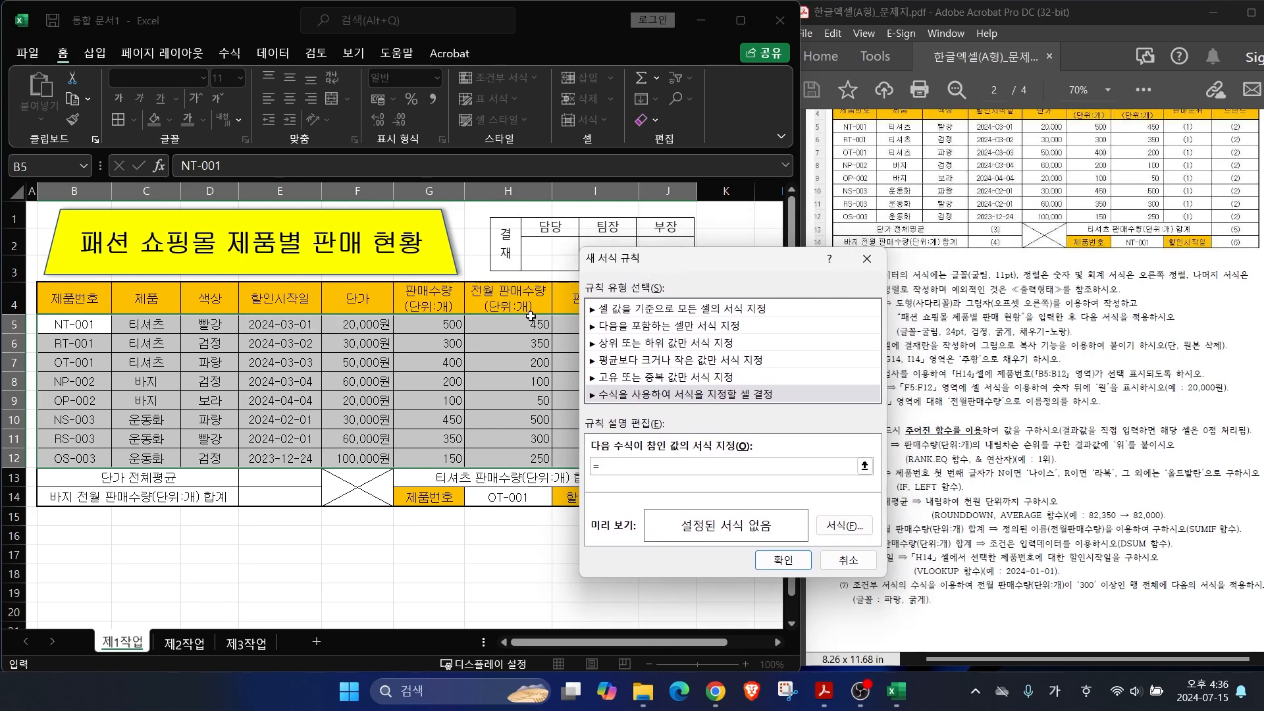
drag(495, 316, 549, 239)
key(Escape)
click(507, 325)
drag(775, 425, 778, 477)
mouse_move(781, 455)
mouse_down()
mouse_move(834, 455)
mouse_move(838, 489)
mouse_move(851, 479)
mouse_up()
mouse_move(929, 381)
mouse_down()
mouse_move(922, 454)
mouse_move(949, 497)
mouse_up()
drag(928, 419, 962, 417)
mouse_move(742, 446)
mouse_down()
mouse_move(724, 468)
mouse_move(741, 472)
mouse_up()
mouse_move(906, 437)
mouse_down()
mouse_move(870, 468)
mouse_move(892, 484)
mouse_up()
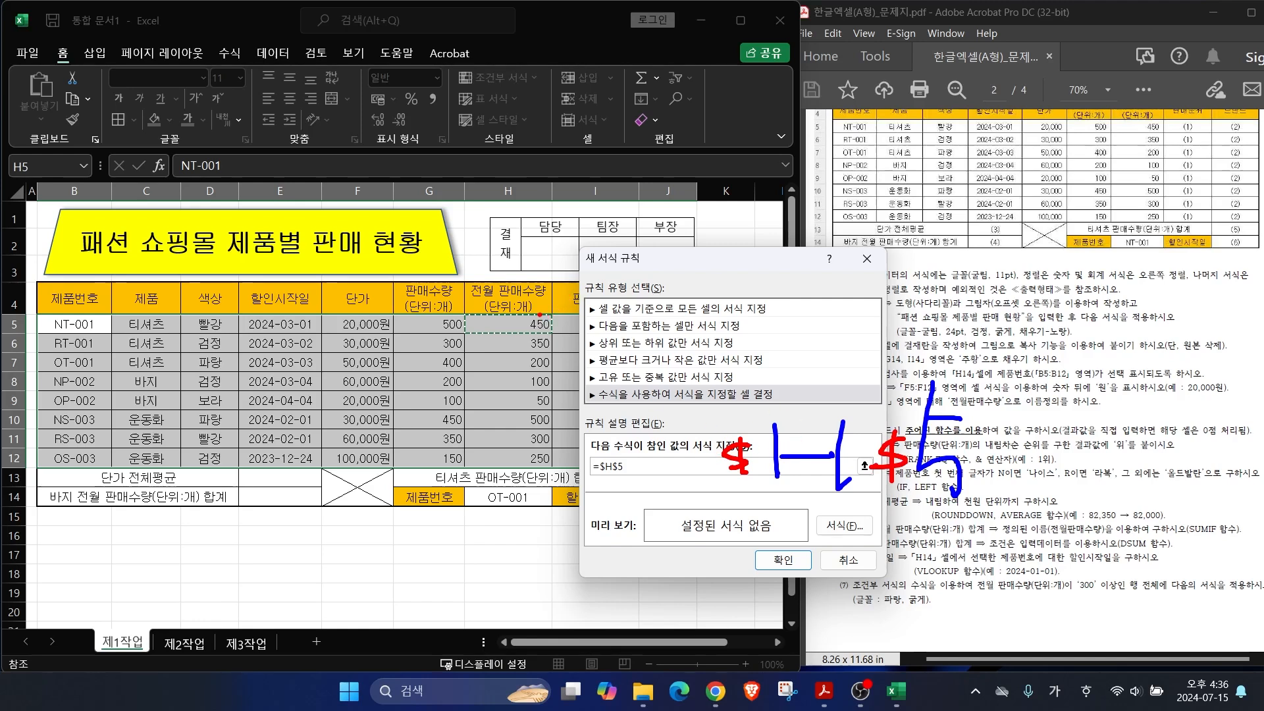
mouse_move(578, 296)
mouse_down()
mouse_move(551, 318)
mouse_move(550, 386)
mouse_up()
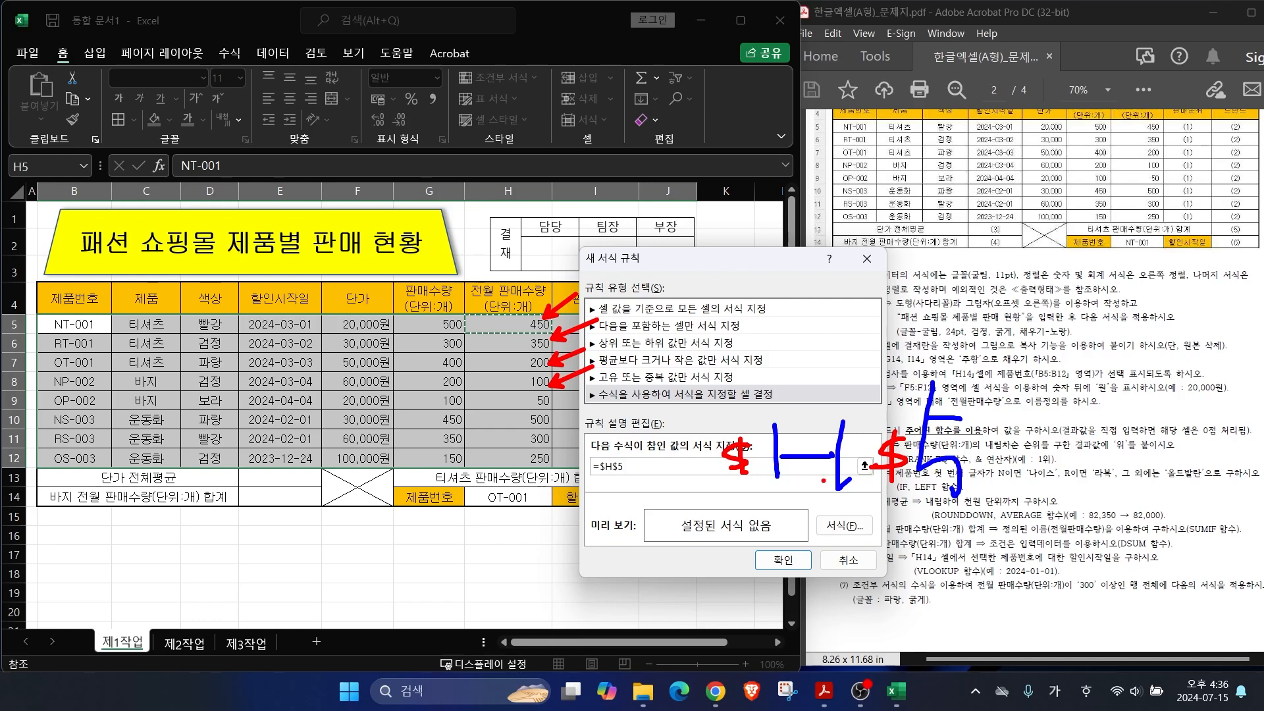
Step: Change the rule's reference to the column-anchored $H5 with F4
mouse_move(760, 472)
mouse_down()
mouse_move(728, 420)
mouse_move(762, 477)
mouse_up()
mouse_move(913, 422)
mouse_down()
mouse_move(871, 485)
mouse_move(907, 492)
mouse_up()
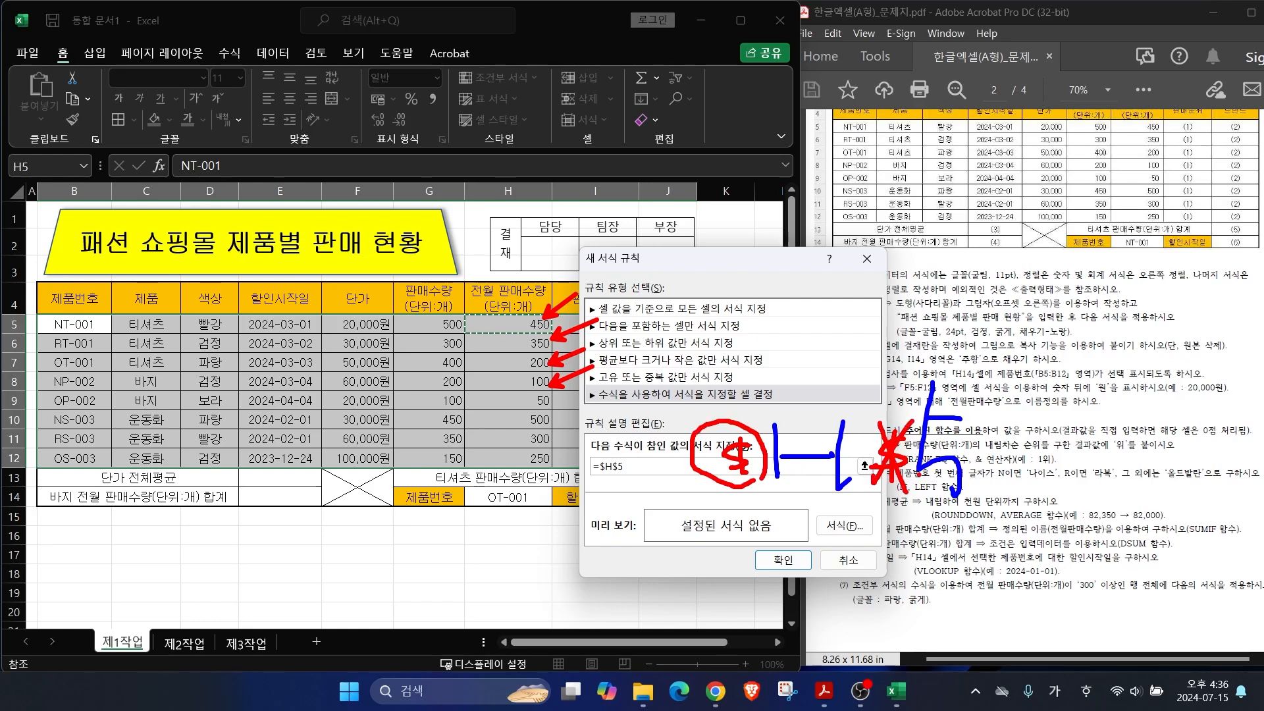
key(Escape)
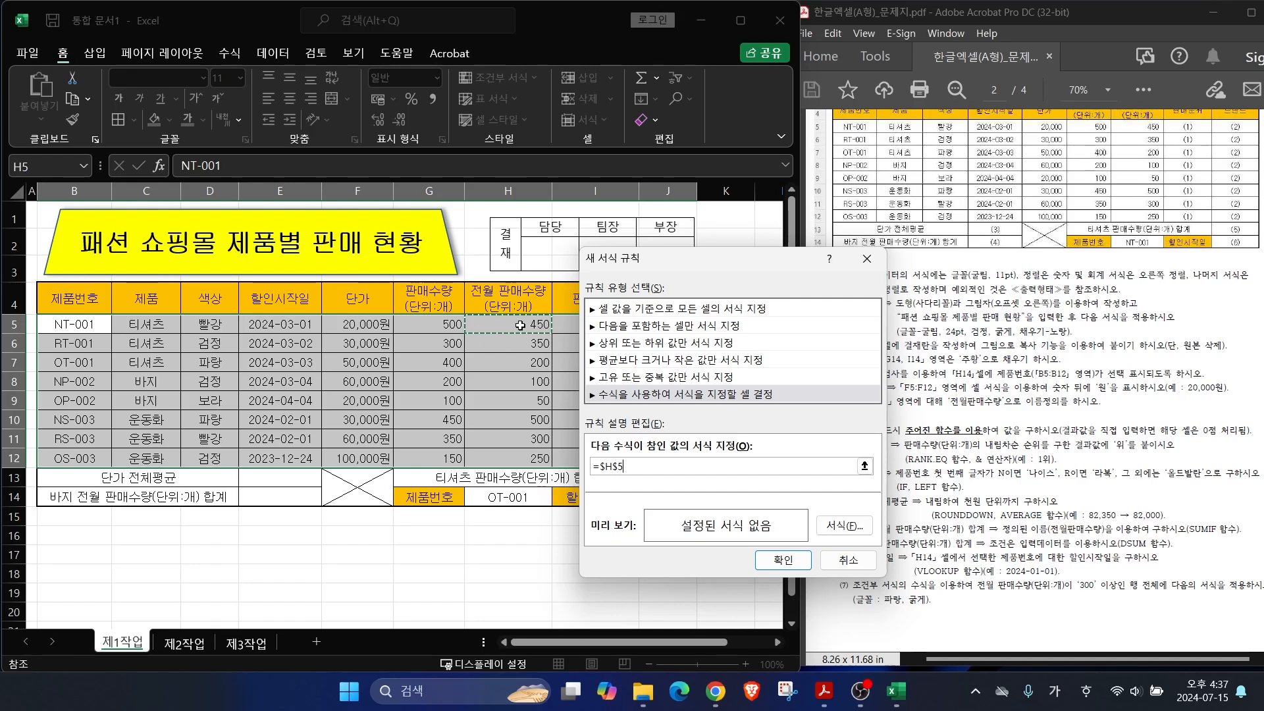
key(F4)
key(F4)
key(F4)
key(F4)
key(F4)
key(F4)
mouse_move(745, 383)
mouse_down()
mouse_move(691, 382)
mouse_move(701, 425)
mouse_up()
drag(716, 363, 730, 457)
mouse_move(763, 377)
mouse_down()
mouse_move(761, 431)
mouse_move(788, 408)
mouse_move(792, 447)
mouse_up()
mouse_move(833, 366)
mouse_down()
mouse_move(845, 445)
mouse_move(854, 394)
mouse_up()
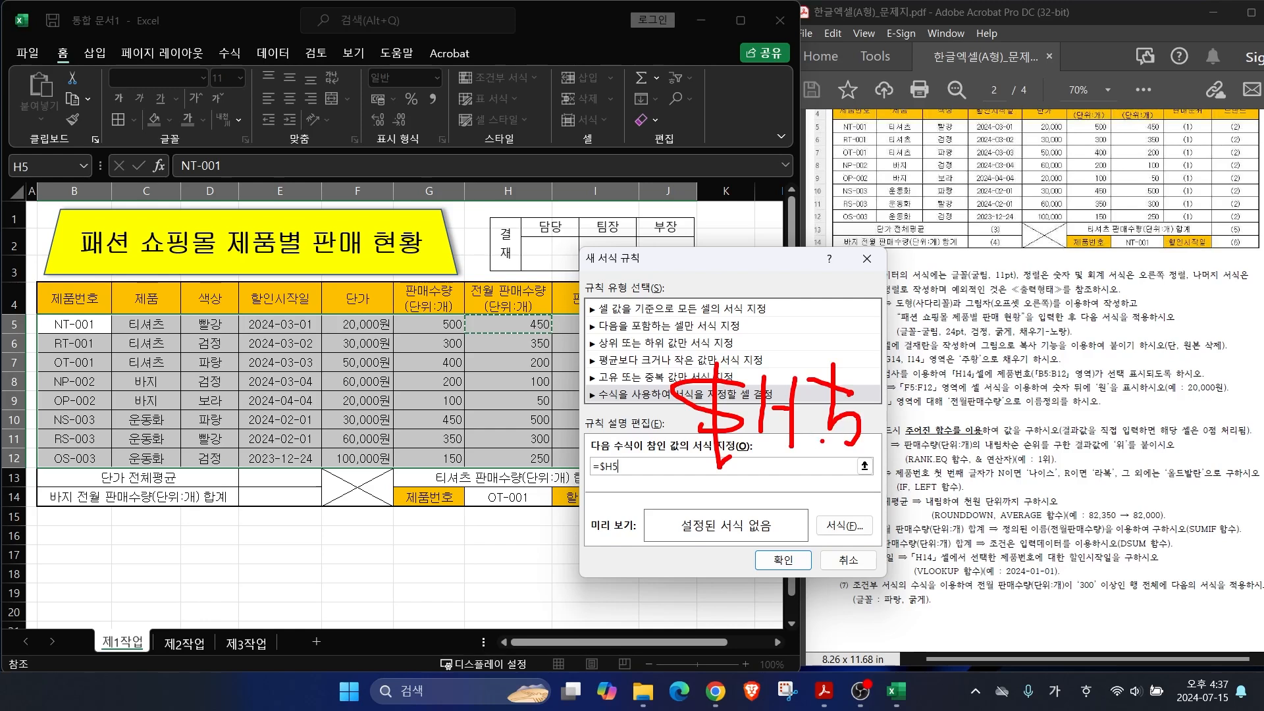
drag(588, 480, 643, 478)
mouse_move(973, 592)
mouse_down()
mouse_move(1130, 594)
mouse_move(1100, 570)
mouse_move(1123, 591)
mouse_up()
mouse_move(888, 359)
mouse_down()
mouse_move(893, 430)
mouse_move(976, 399)
mouse_move(1063, 414)
mouse_move(1033, 438)
mouse_up()
mouse_move(1101, 401)
mouse_down()
mouse_move(1143, 425)
mouse_move(1132, 403)
mouse_up()
key(Escape)
Step: Complete the rule formula as =$H5>=300
text(>=300)
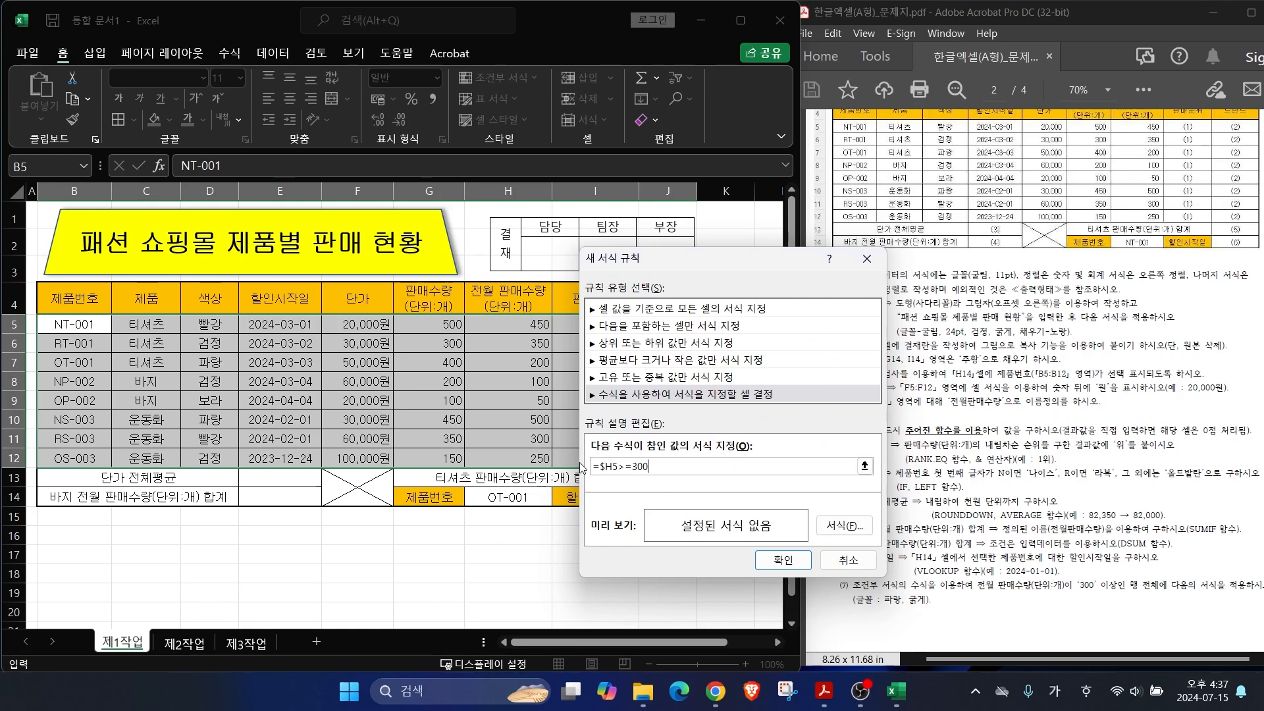
key(ctrl+2)
drag(539, 319, 609, 283)
drag(538, 341, 602, 321)
drag(545, 418, 601, 390)
drag(547, 437, 611, 423)
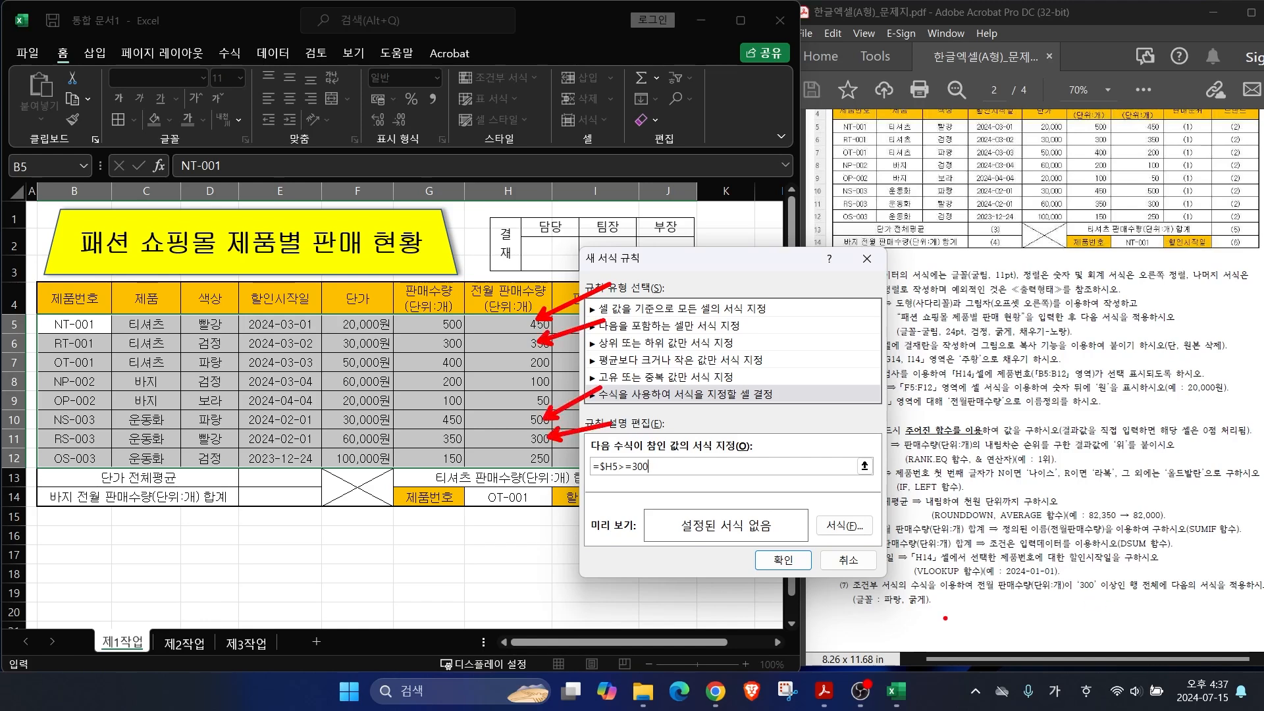
drag(858, 607, 943, 607)
mouse_move(850, 517)
mouse_down()
mouse_move(854, 542)
mouse_move(850, 516)
mouse_up()
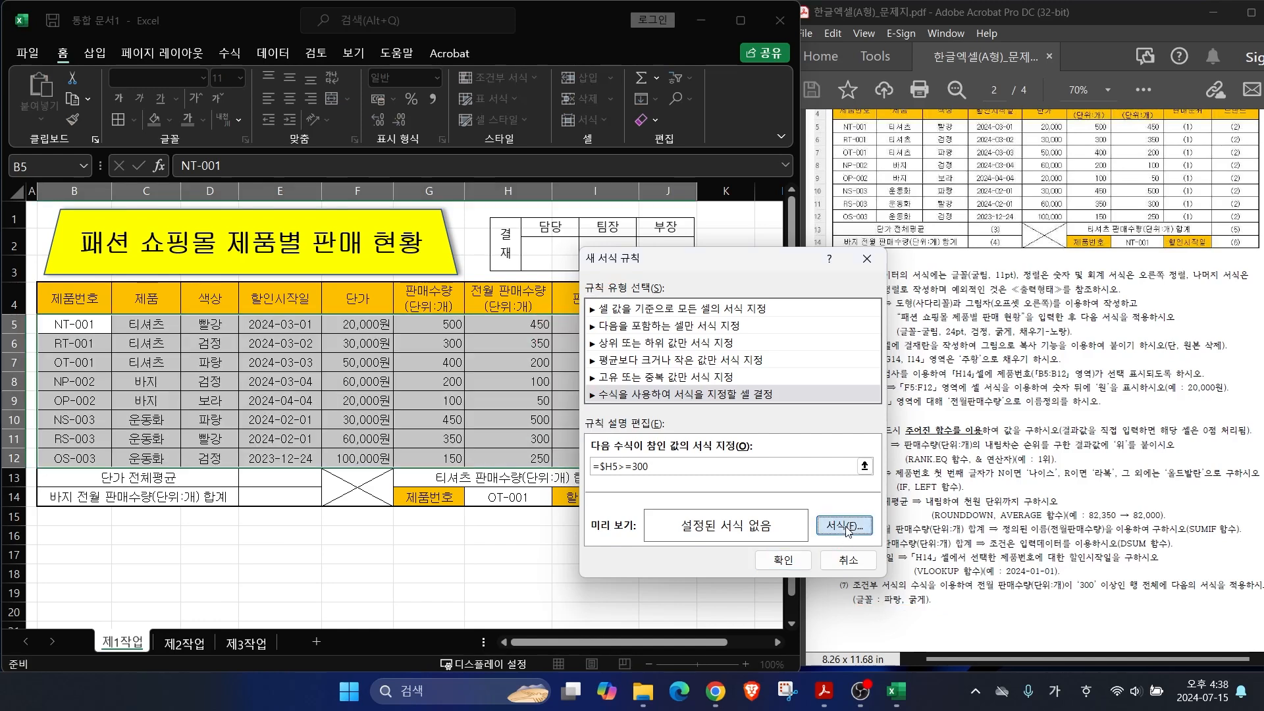
Step: Give the rule a bold blue font and apply it
click(845, 526)
click(669, 199)
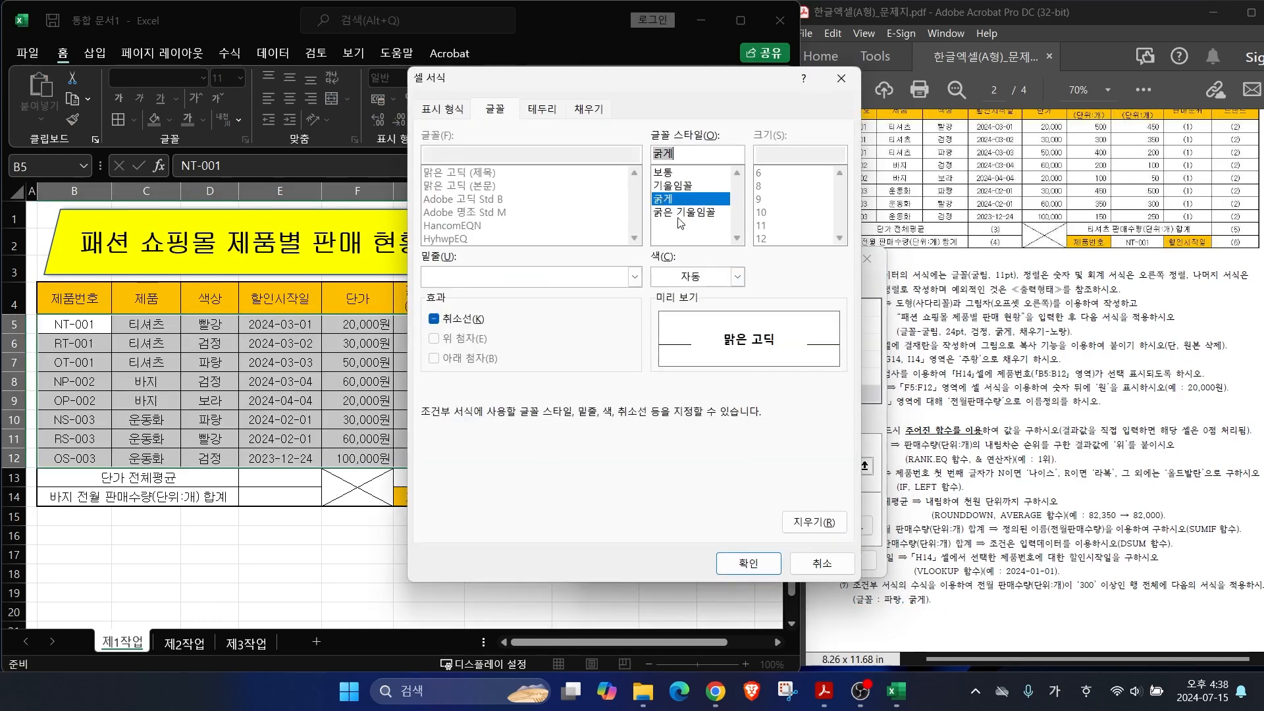
click(738, 276)
click(747, 456)
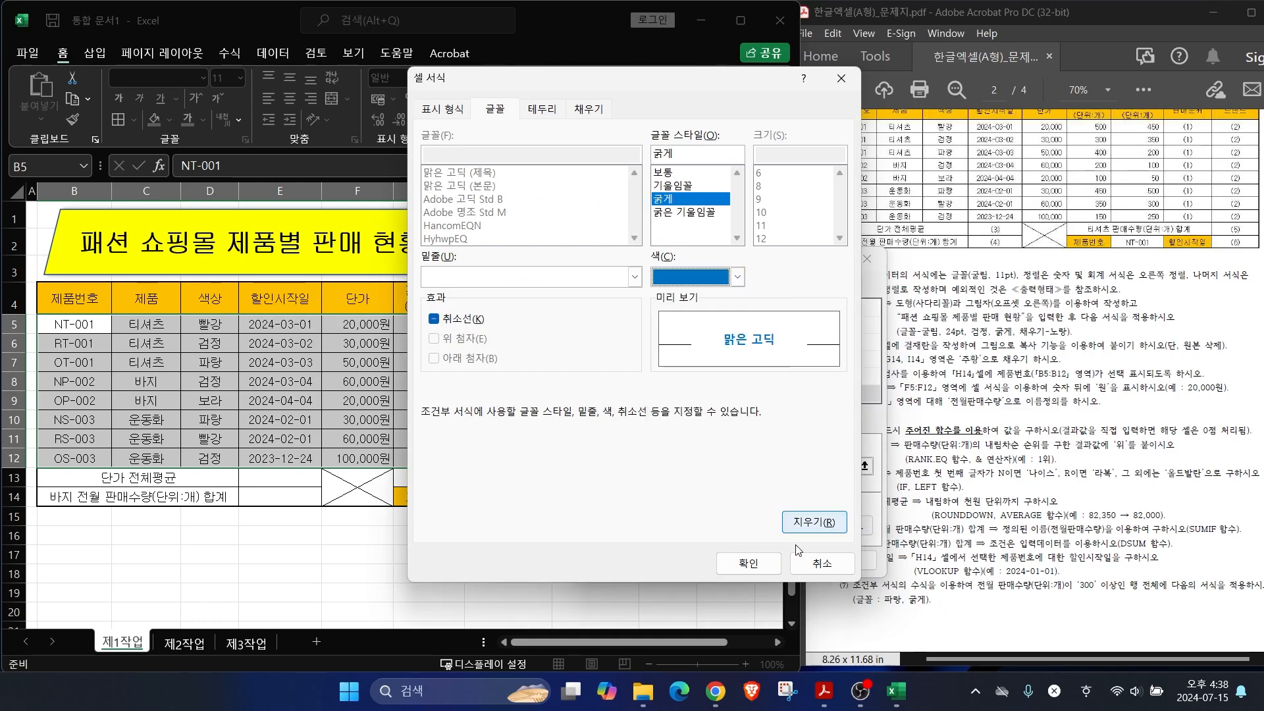
click(733, 563)
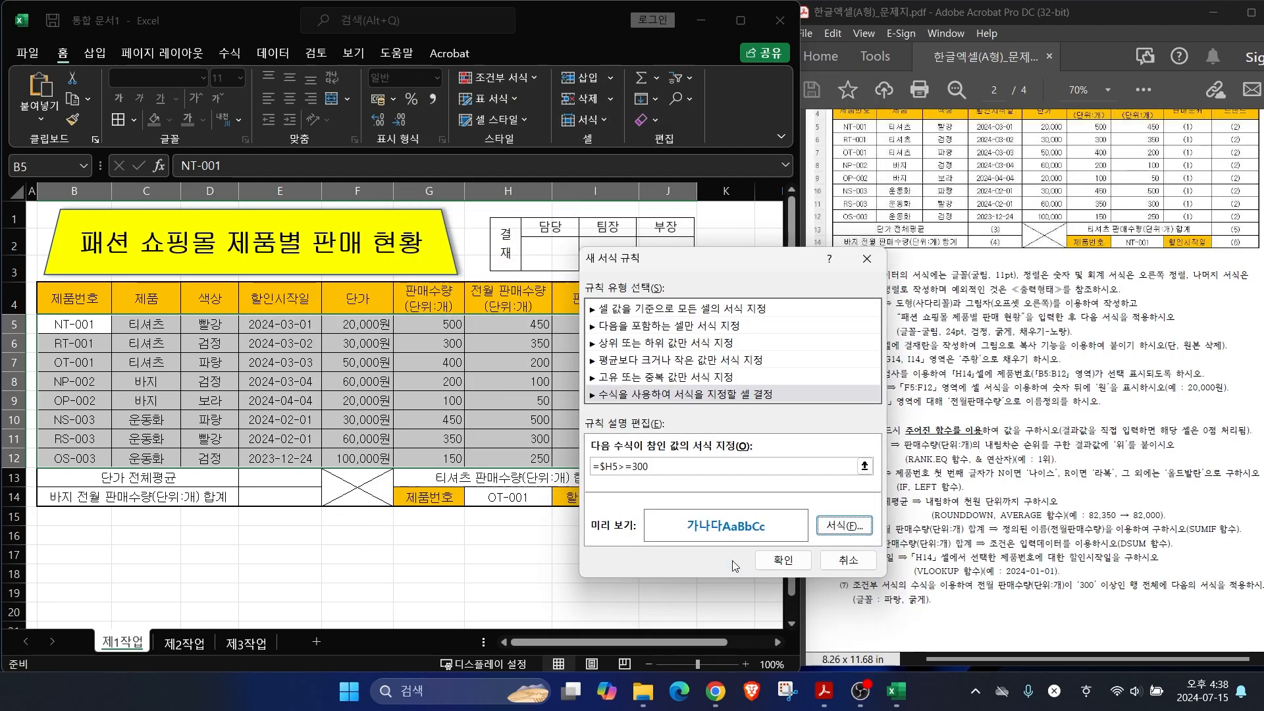
click(773, 556)
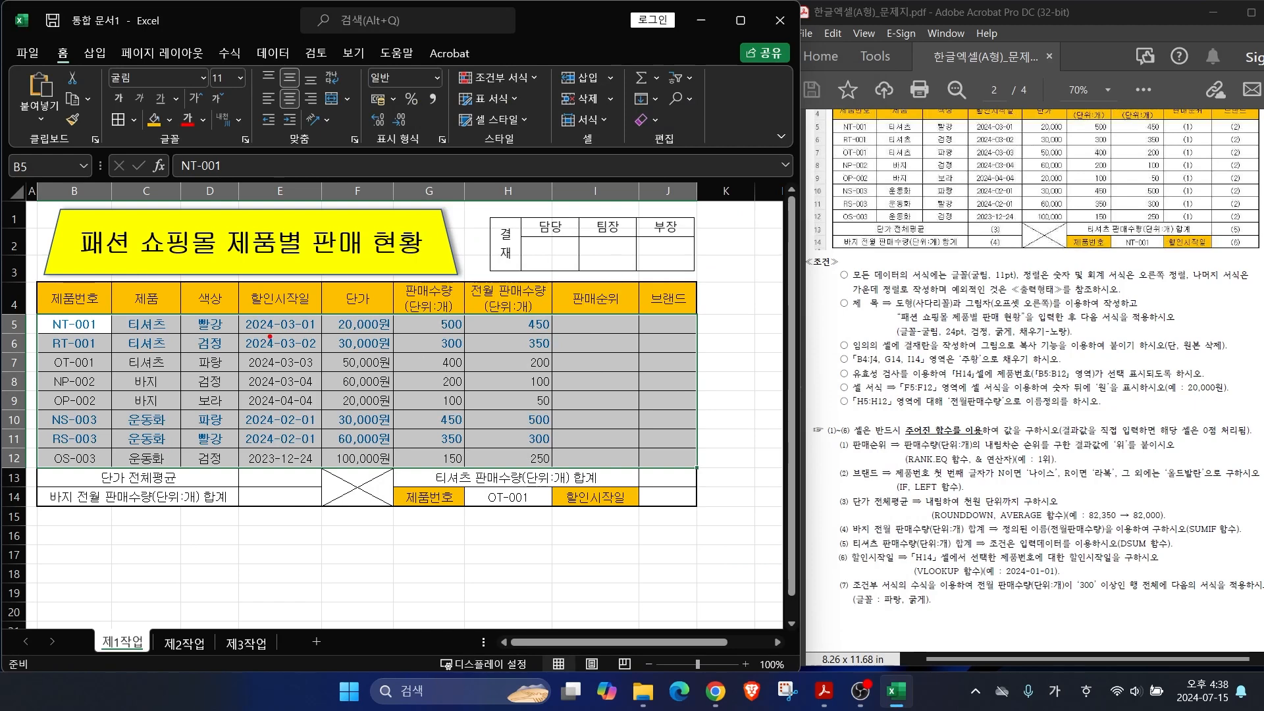
mouse_move(106, 334)
mouse_down()
mouse_move(578, 333)
mouse_move(253, 352)
mouse_move(588, 356)
mouse_up()
click(509, 554)
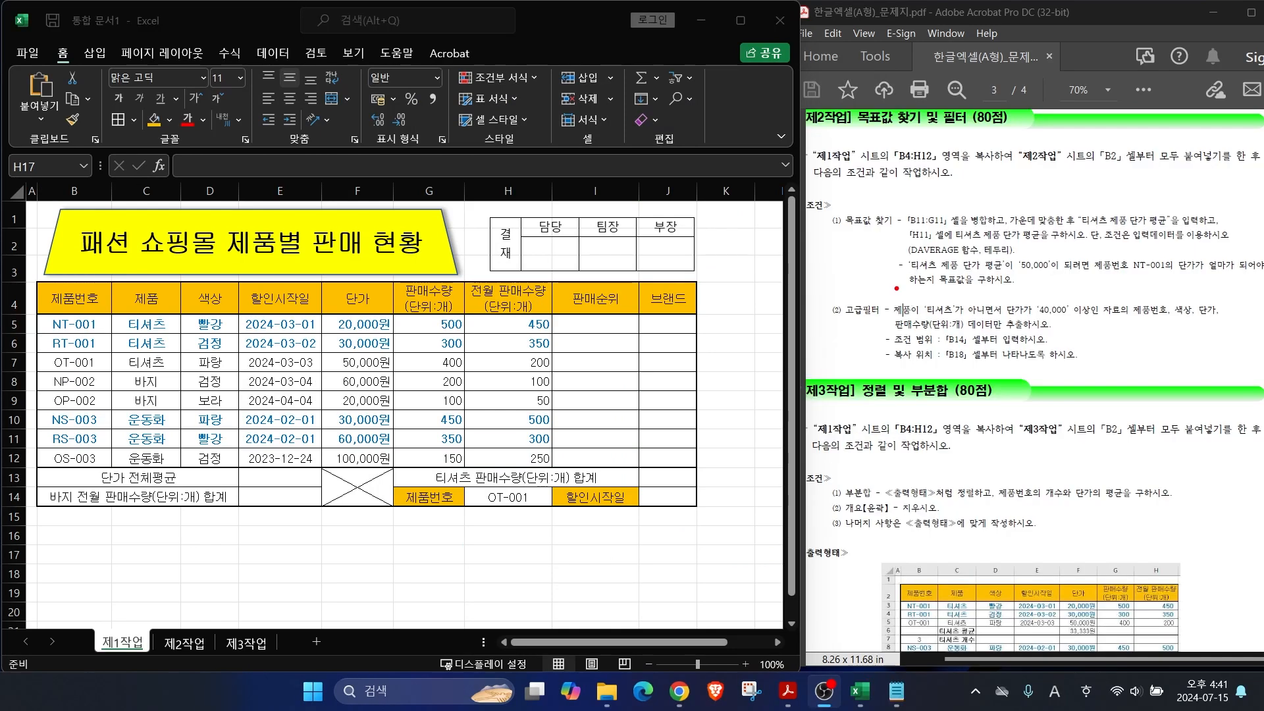
drag(819, 160, 949, 161)
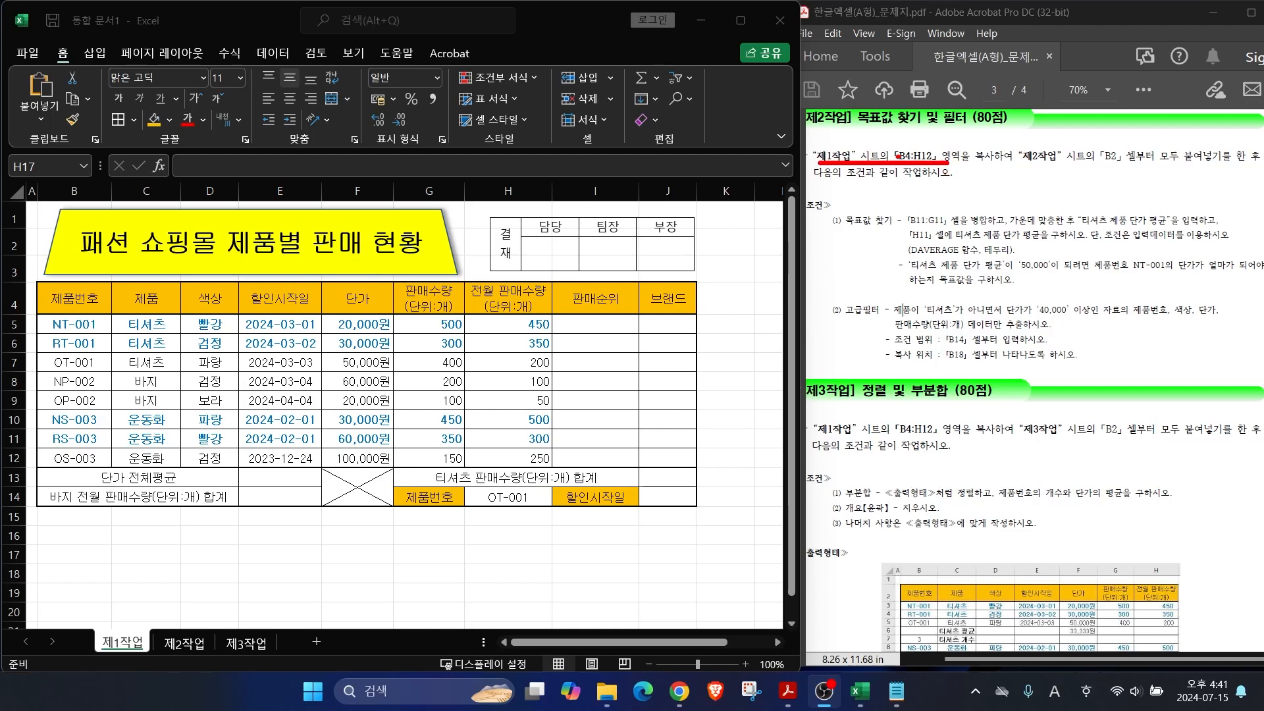
mouse_move(41, 279)
mouse_down()
mouse_move(114, 324)
mouse_move(537, 495)
mouse_move(554, 471)
mouse_up()
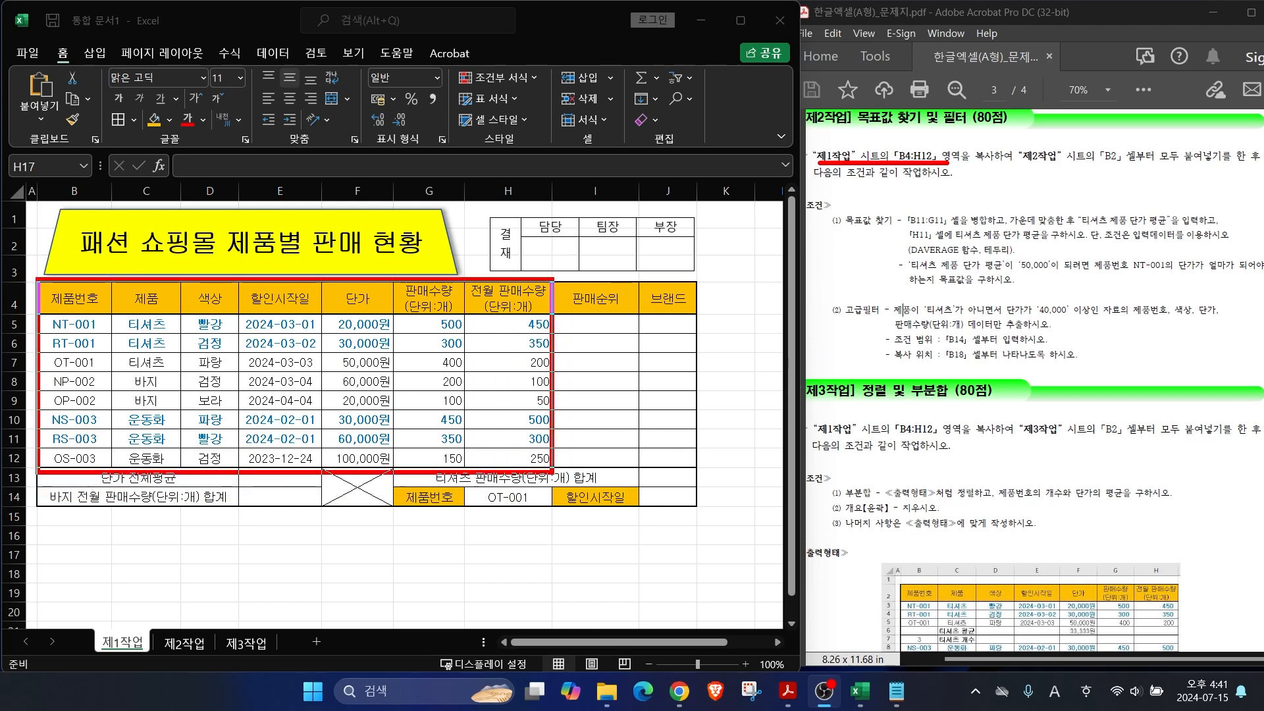
mouse_move(667, 359)
mouse_down()
mouse_move(621, 402)
mouse_move(678, 419)
mouse_up()
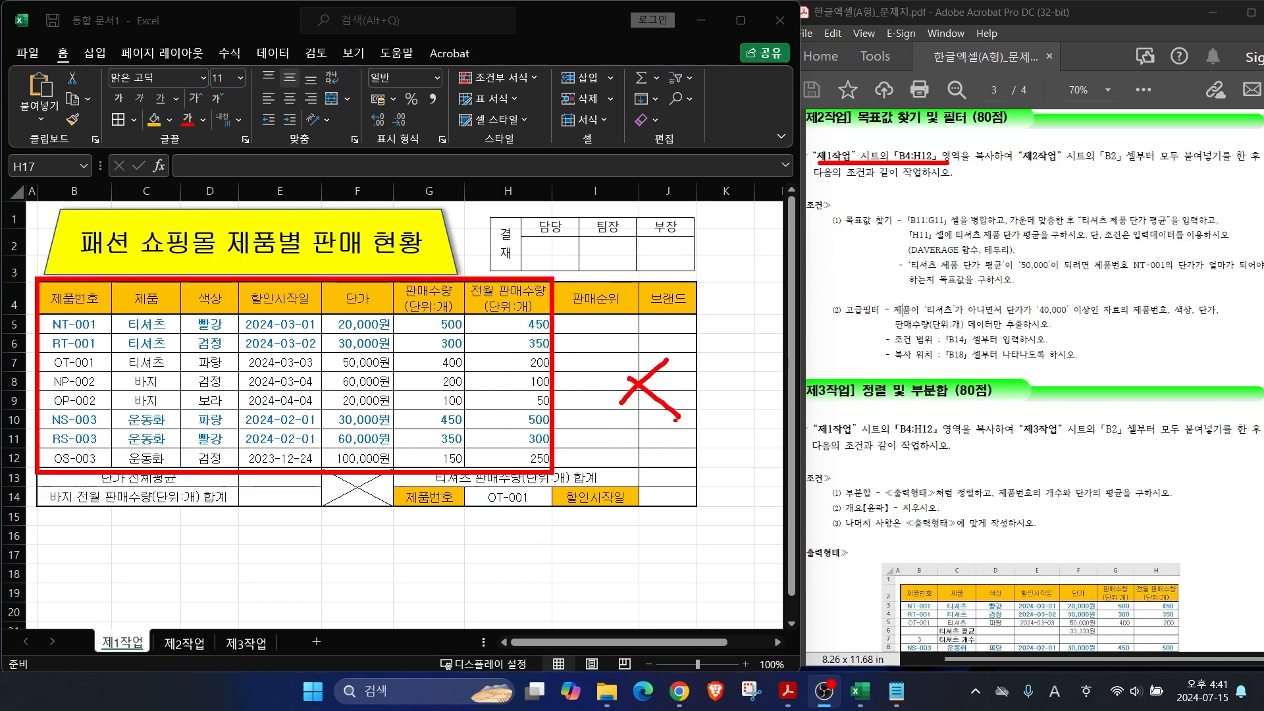
mouse_move(306, 476)
mouse_down()
mouse_move(269, 498)
mouse_move(308, 499)
mouse_up()
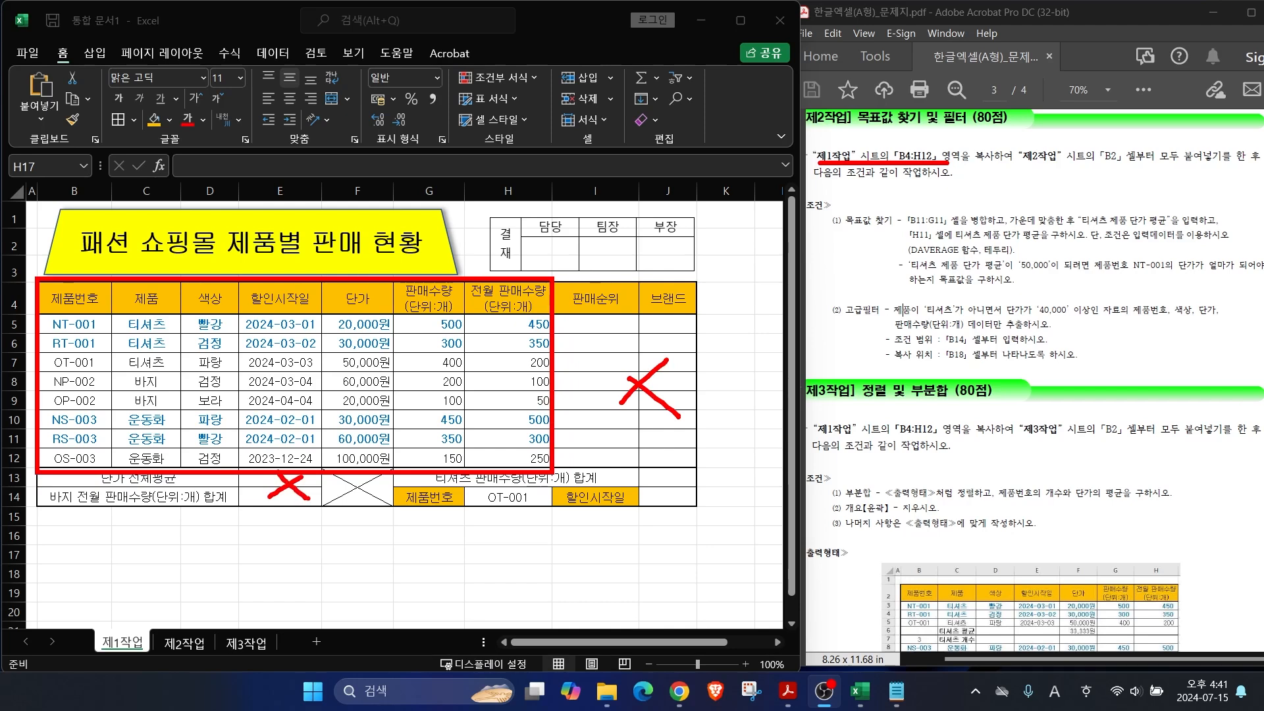
Step: Copy B4:H12 and paste it at B2 on 제2작업 with Keep Source Column Widths
key(Escape)
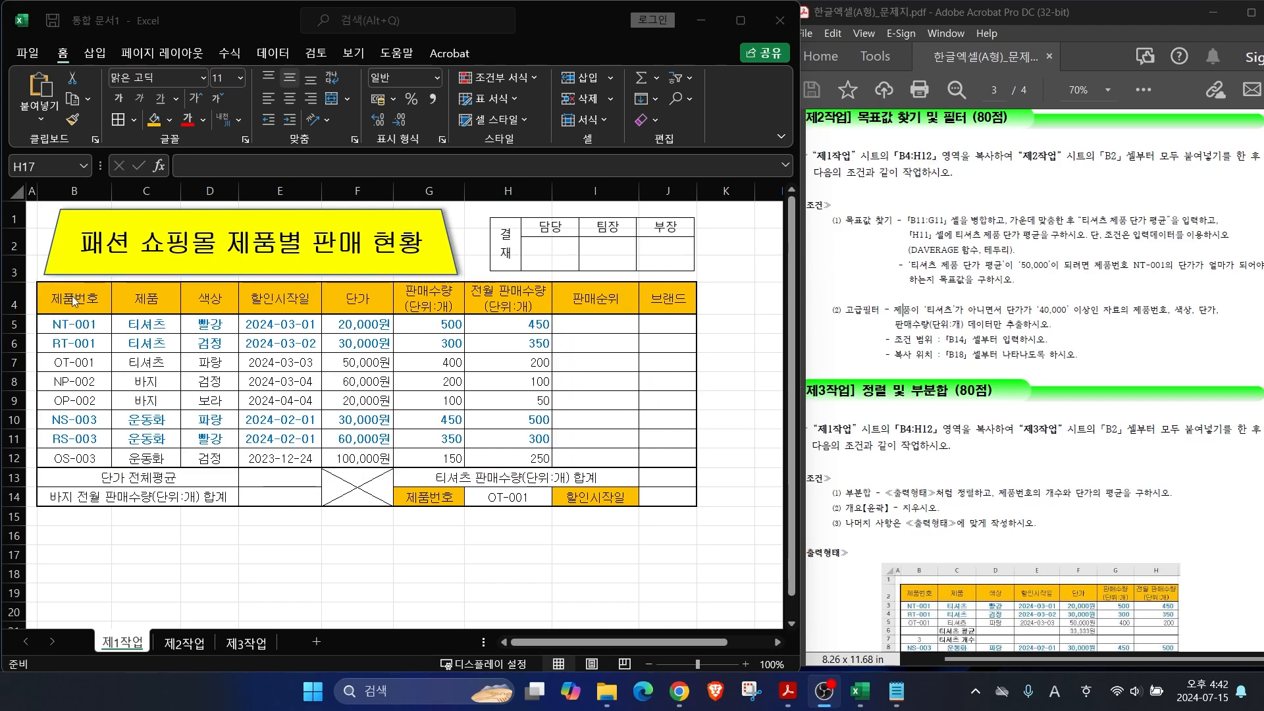
drag(73, 299, 502, 458)
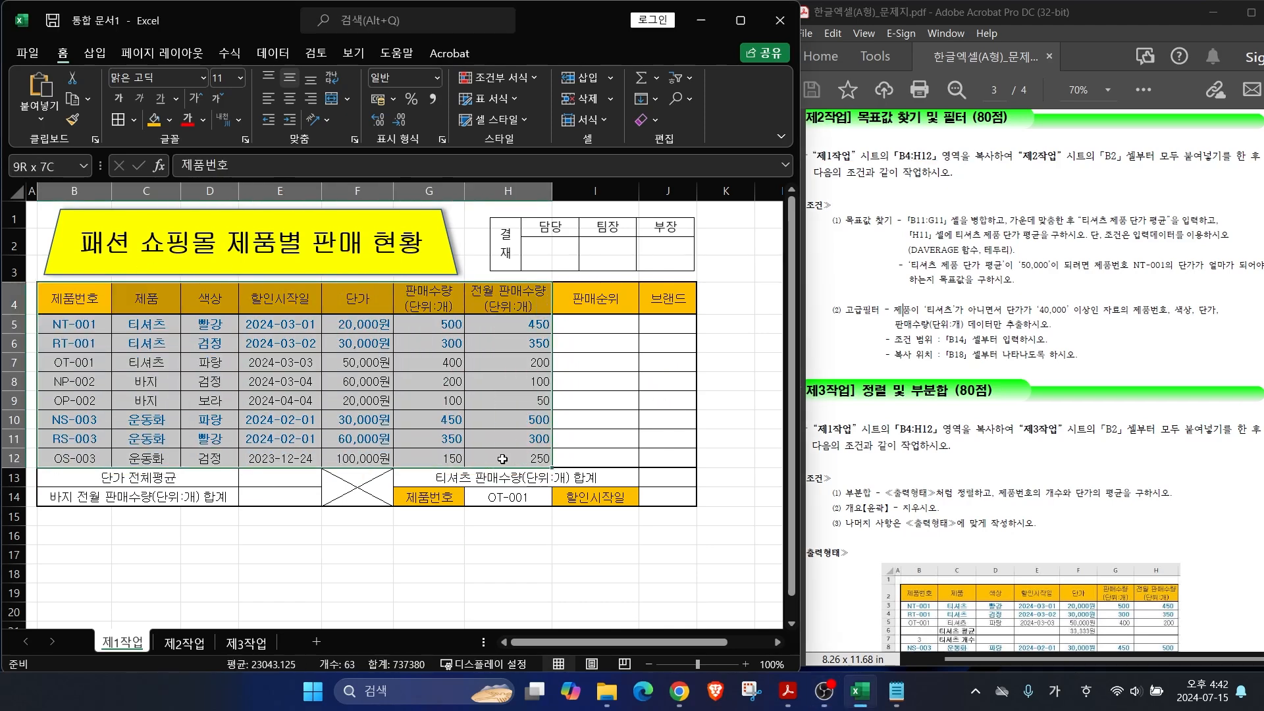
key(ctrl+c)
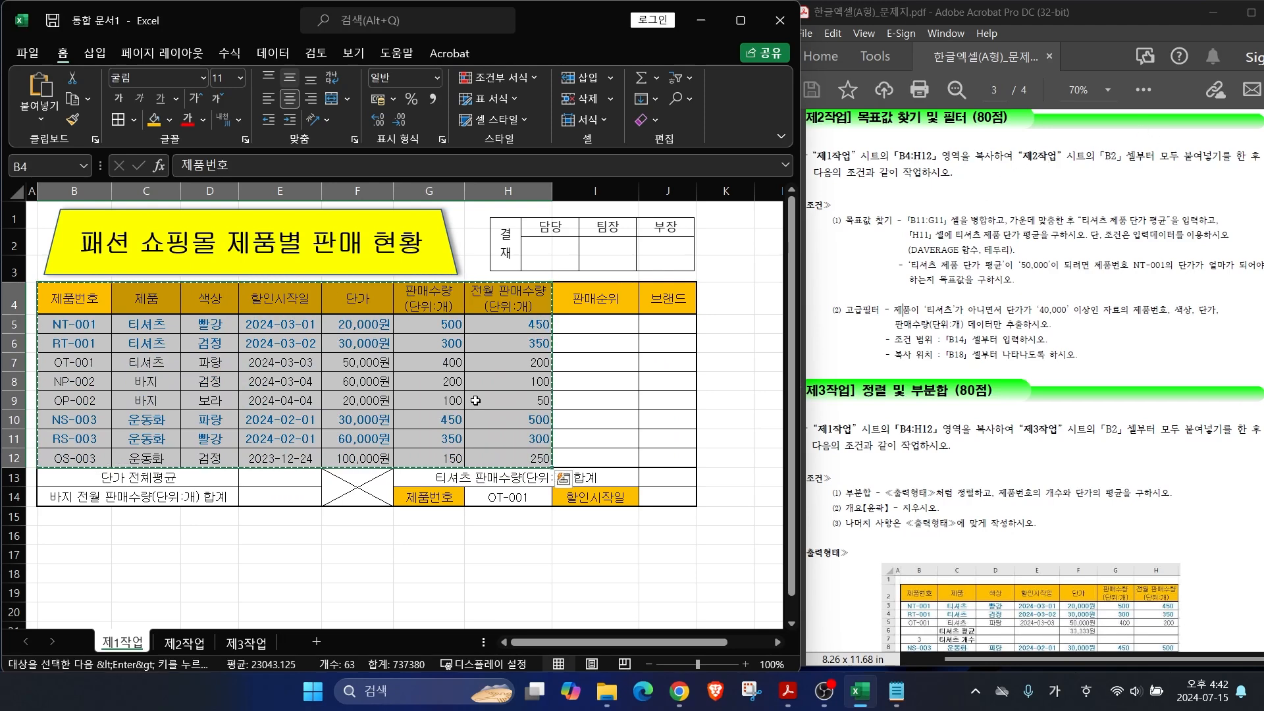
click(184, 642)
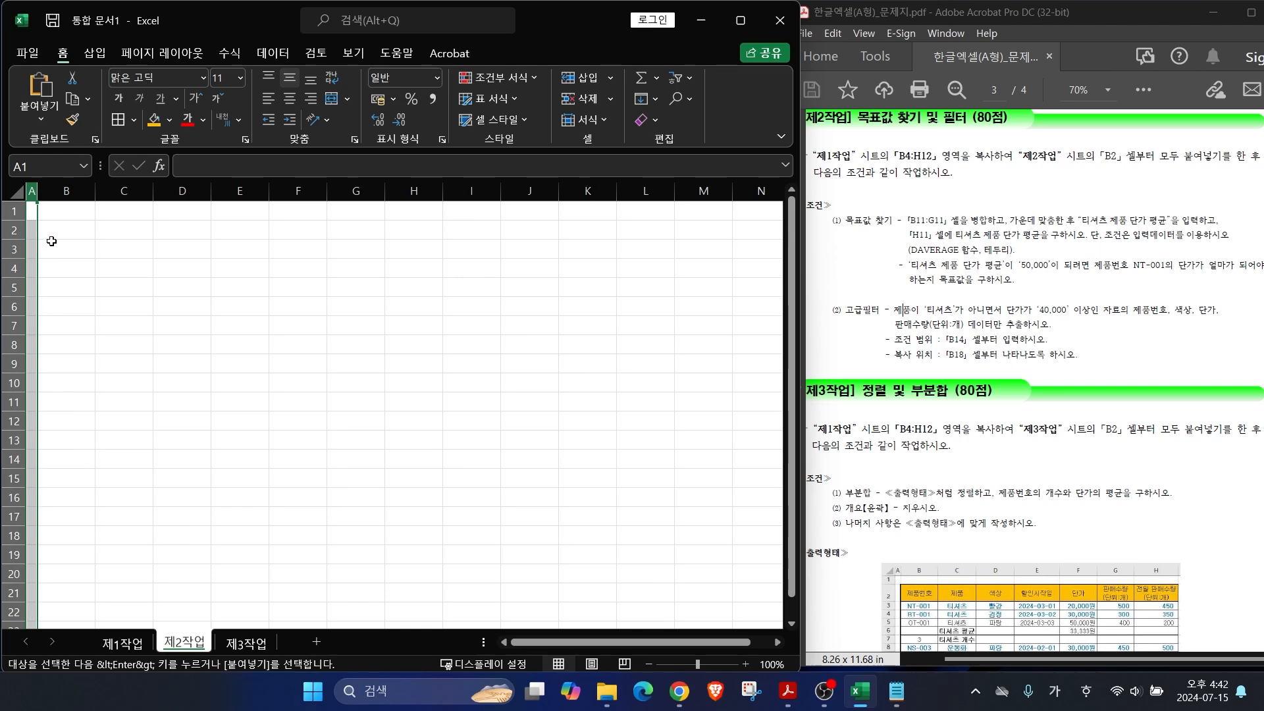
click(75, 234)
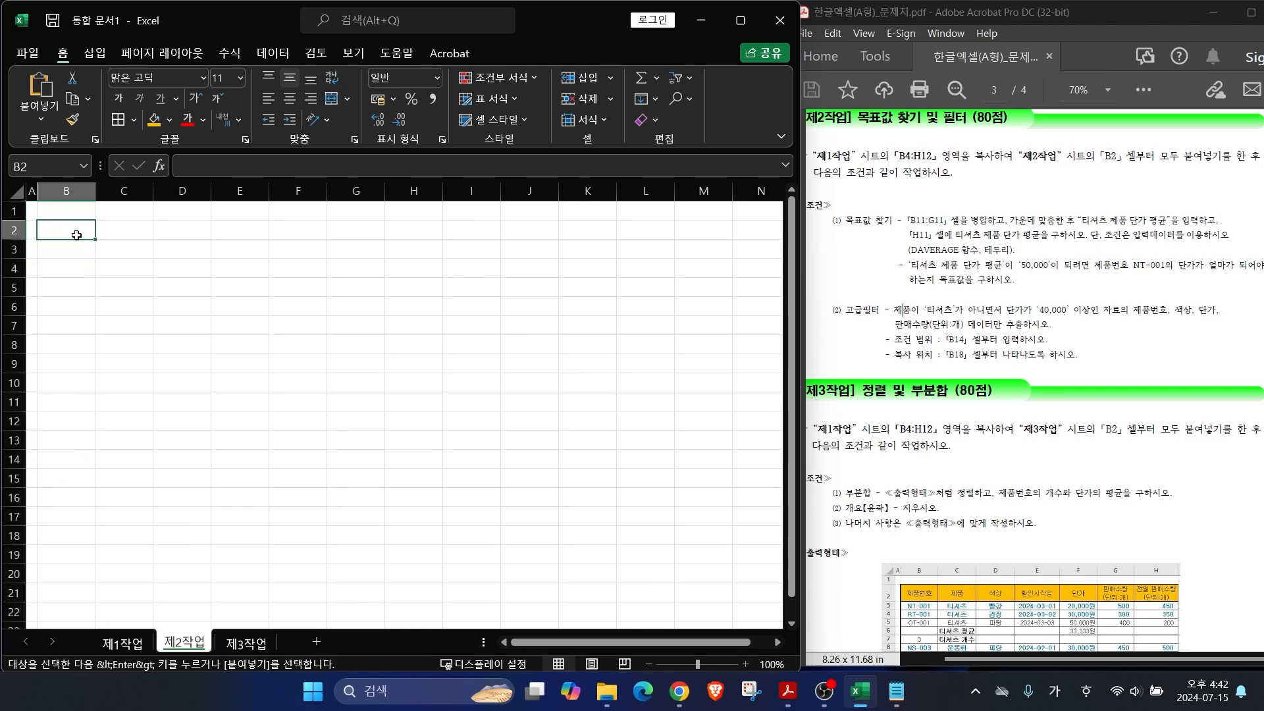
key(ctrl+v)
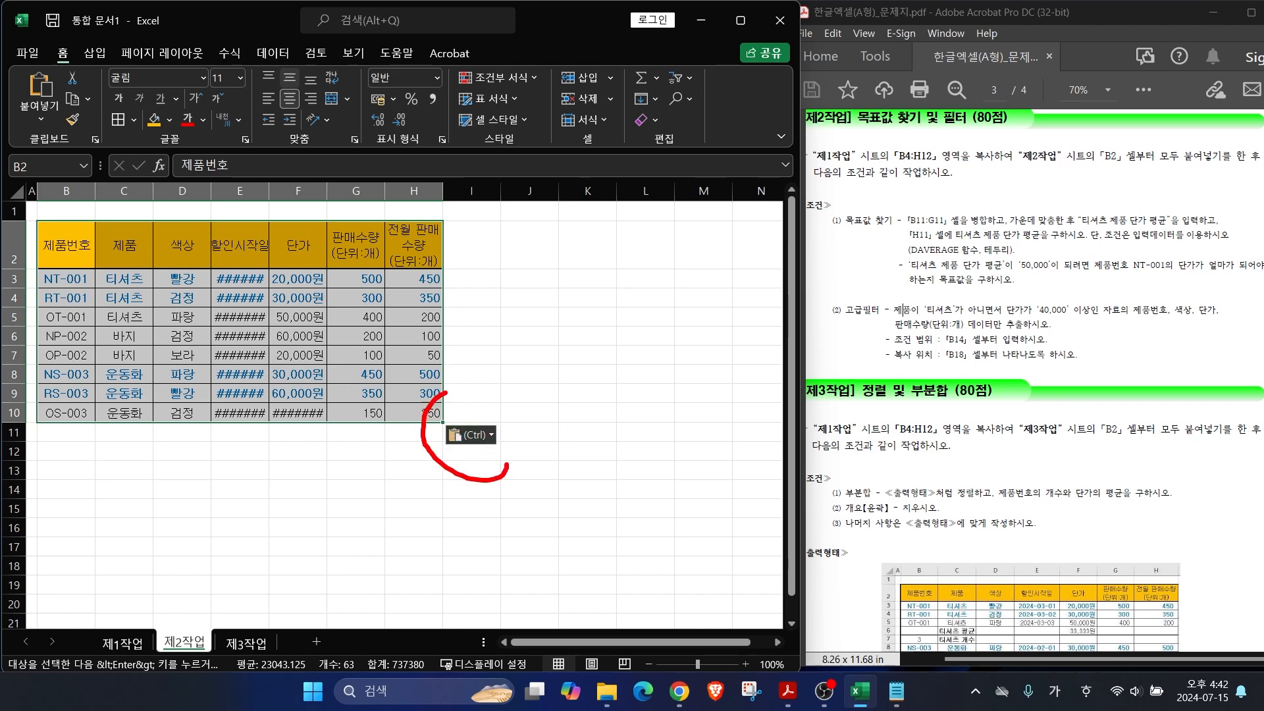
click(471, 435)
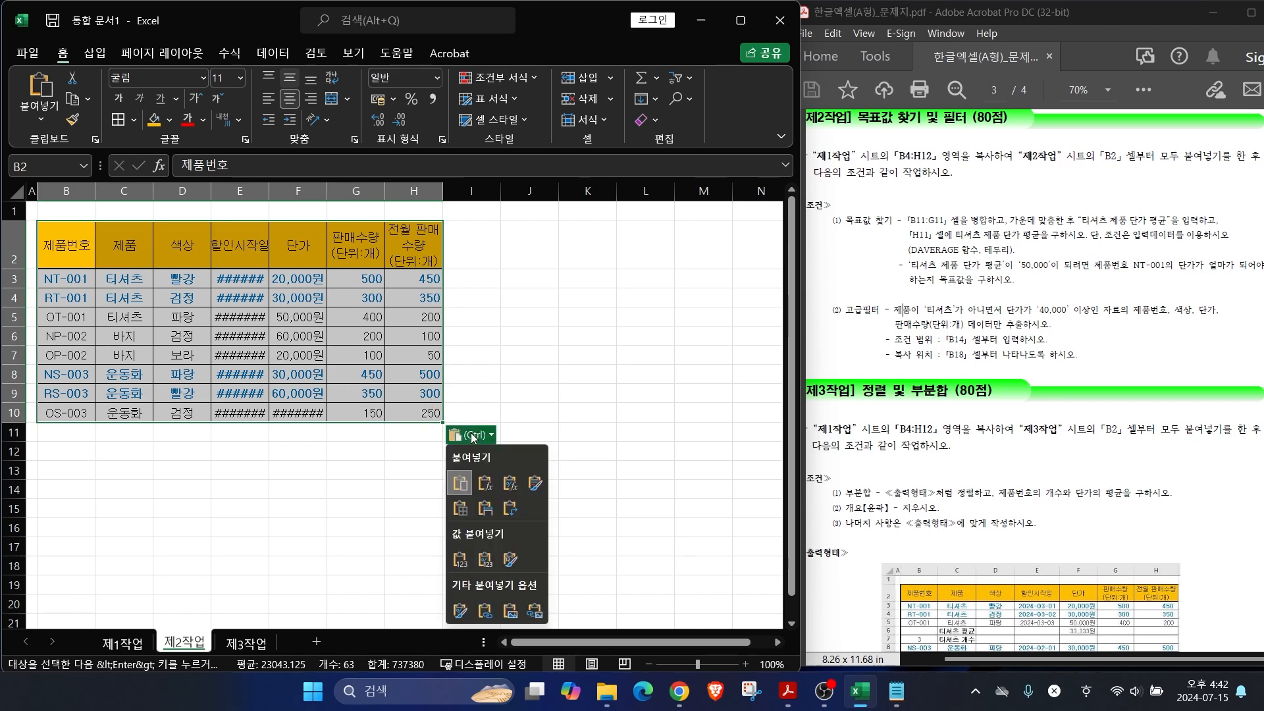
click(485, 509)
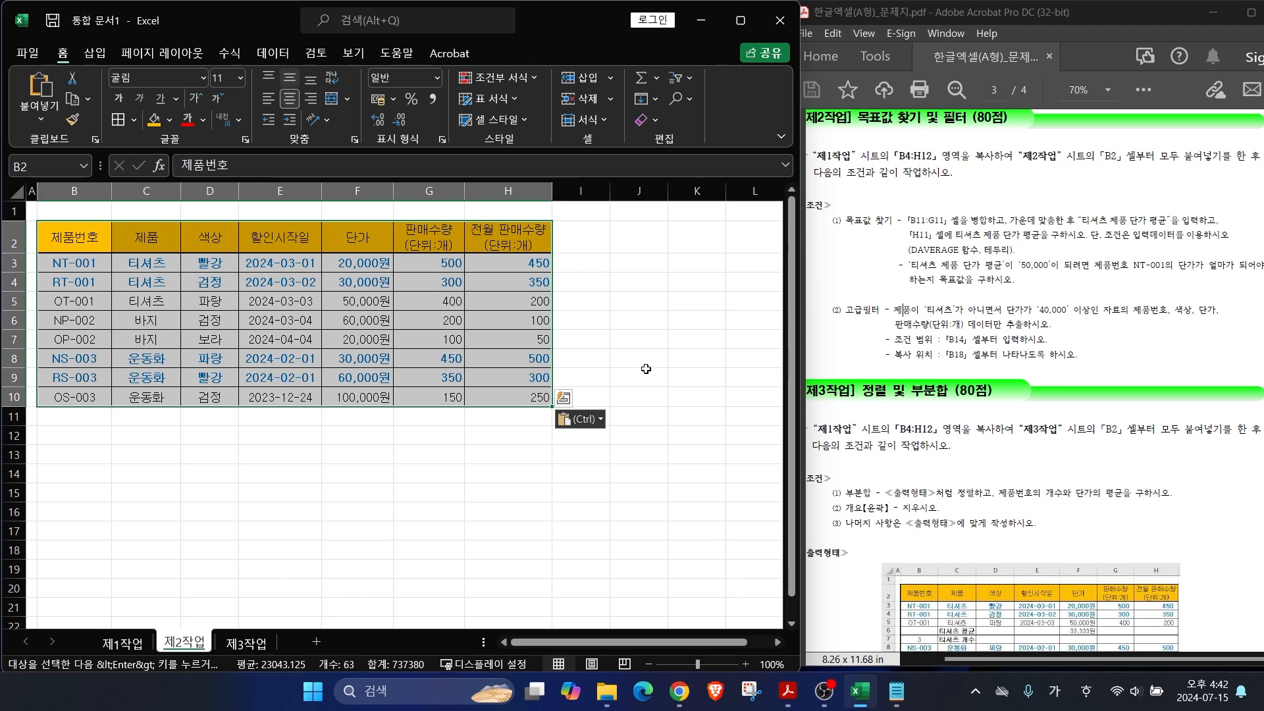
click(509, 453)
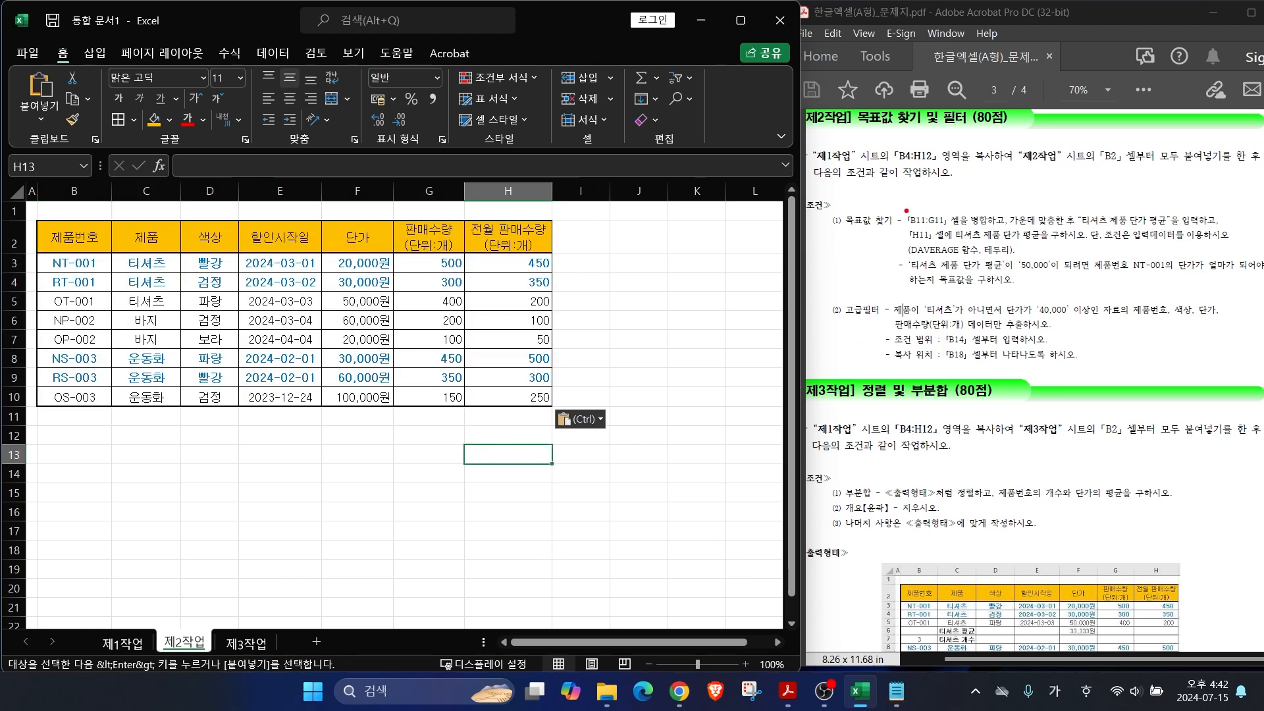
Step: Merge and centre B11:G11 and enter the label 티셔츠 제품 단가 평균
drag(907, 216, 865, 175)
drag(908, 228, 1187, 233)
key(Escape)
drag(84, 415, 449, 413)
click(333, 100)
text(티셔츠 제품 단가 평균)
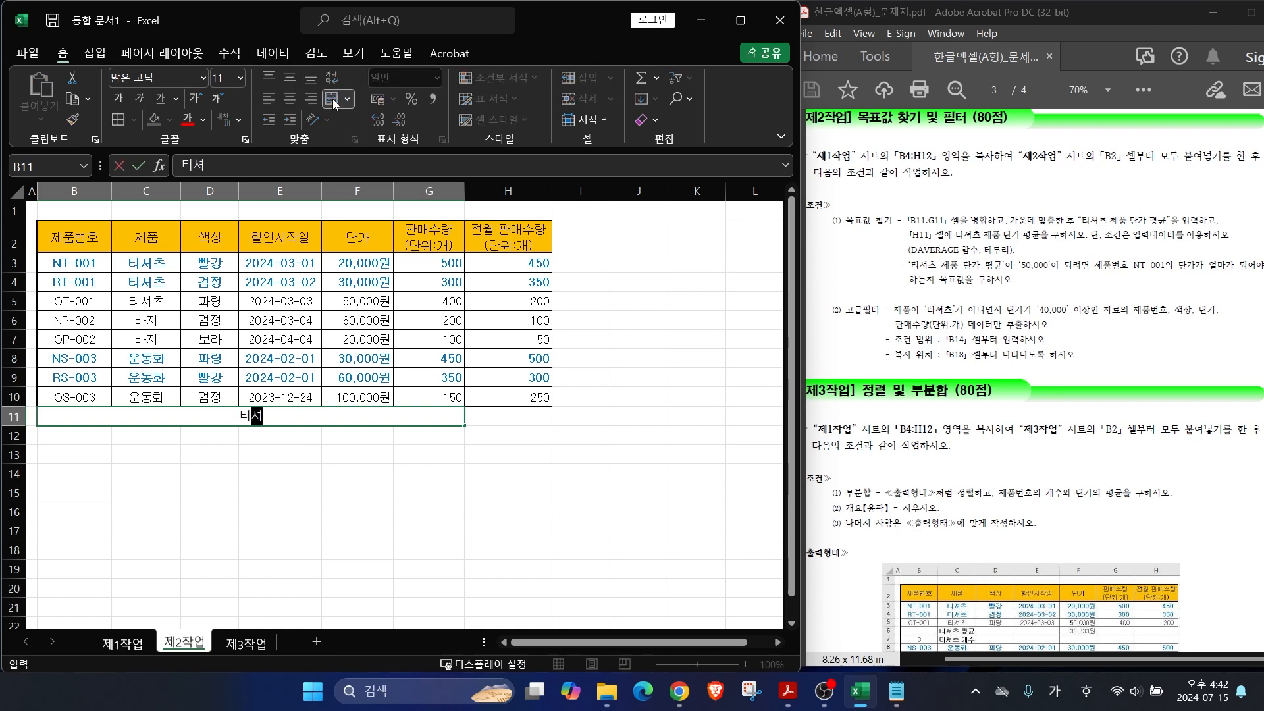
key(Return)
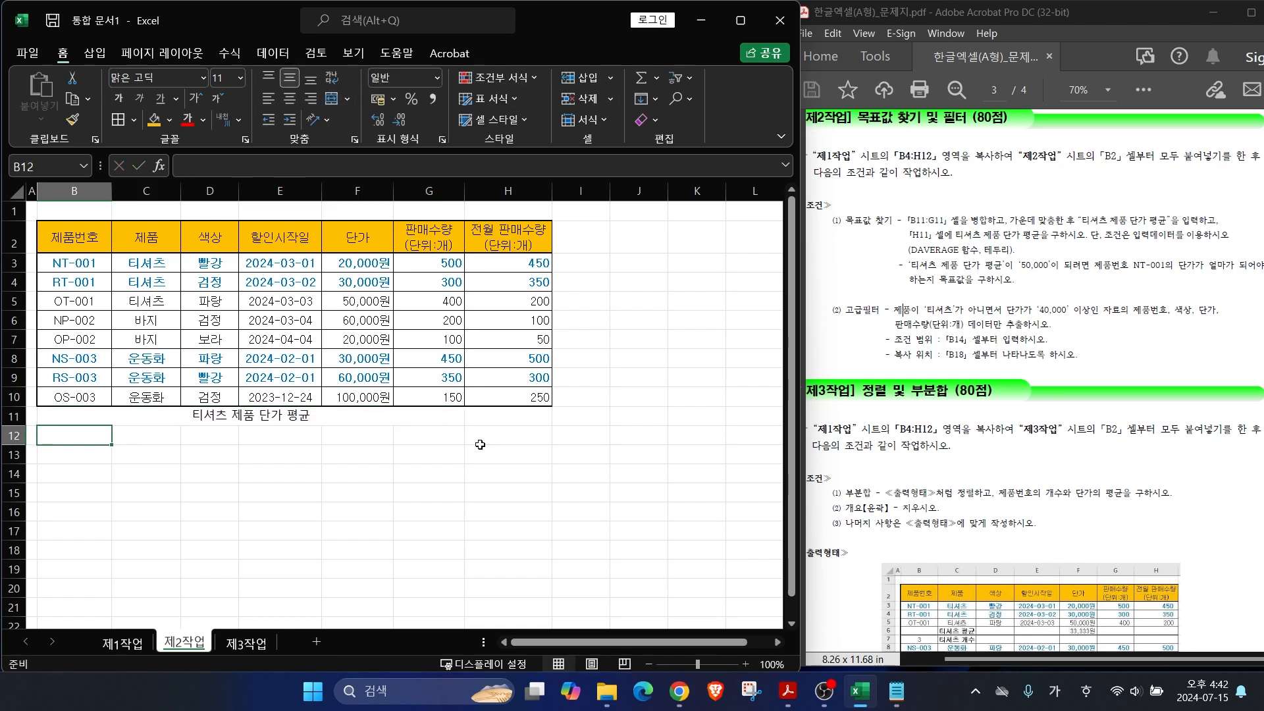
click(503, 473)
drag(949, 240, 1112, 239)
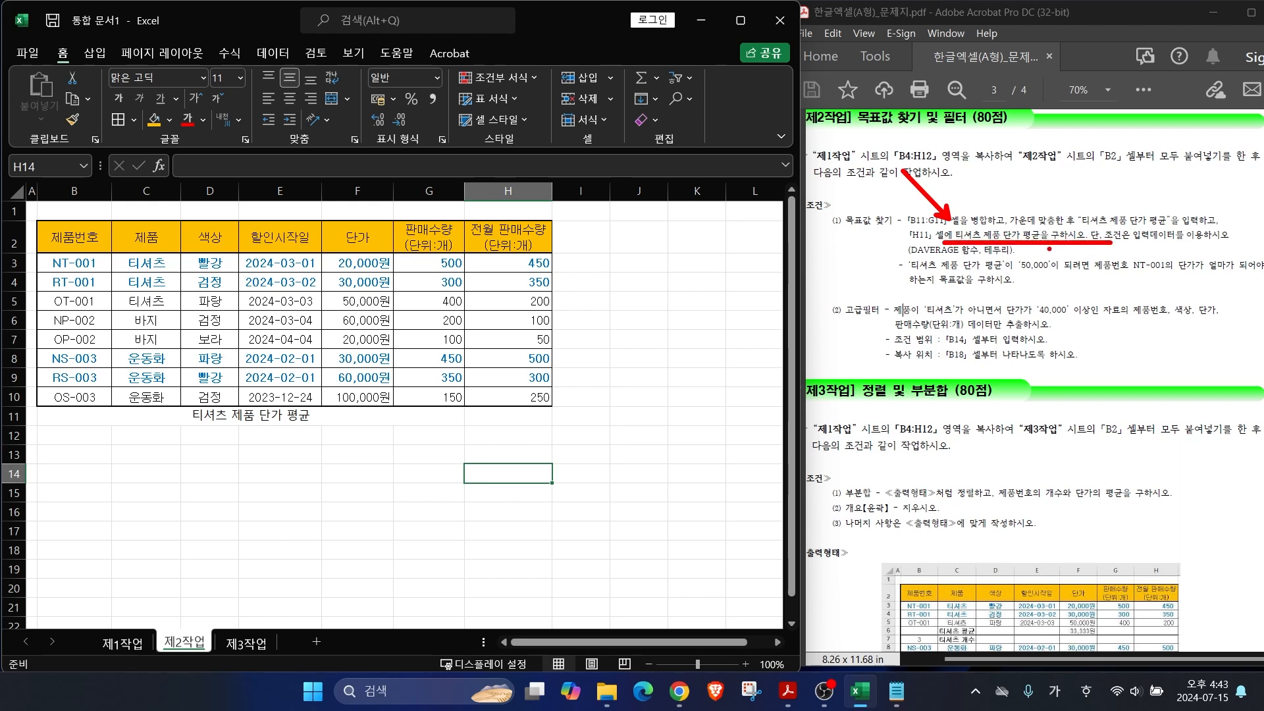
drag(909, 259, 1024, 258)
key(Escape)
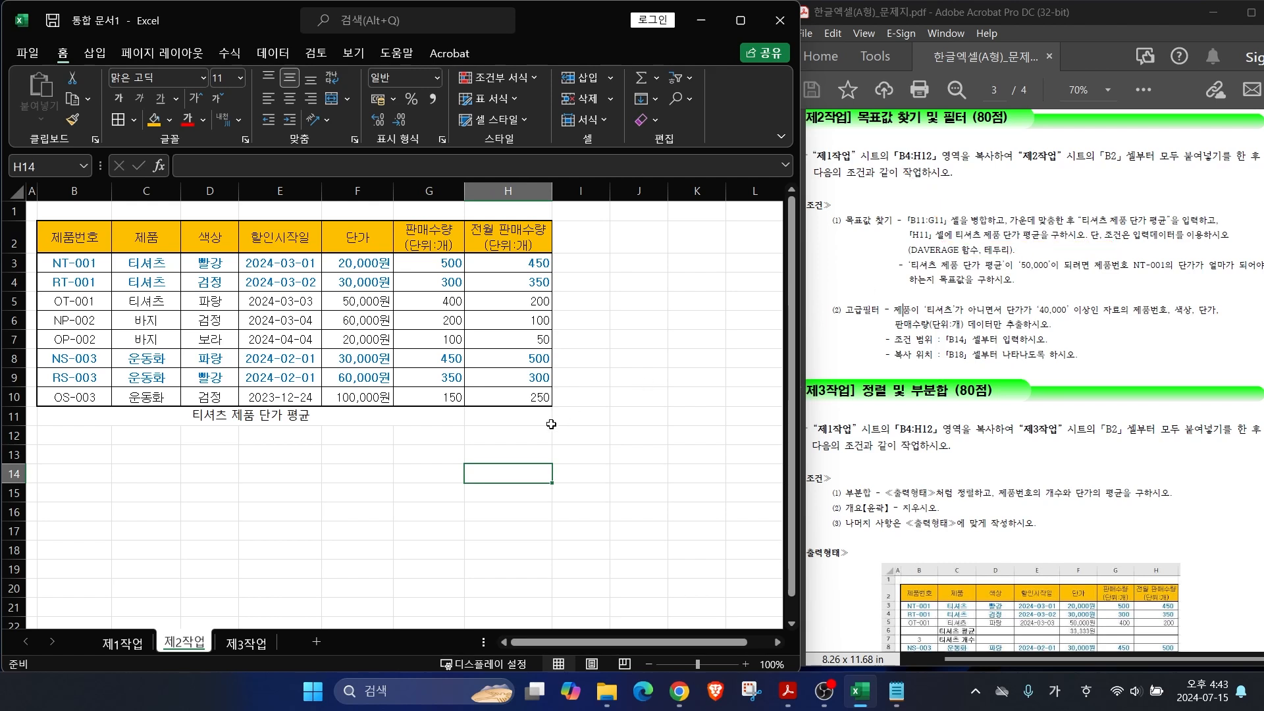
click(514, 415)
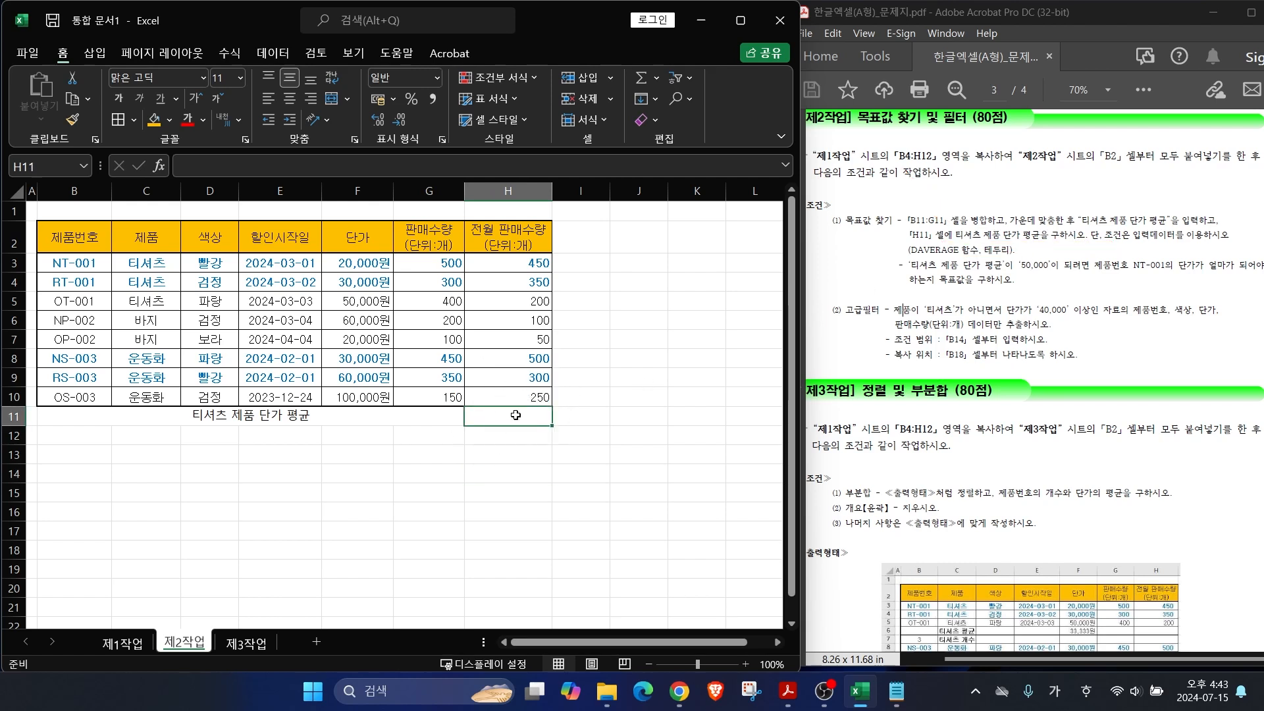
Step: Walk through the DAVERAGE syntax note: function name, 표전체, 몇열 and the 제목포함 reminder
click(896, 690)
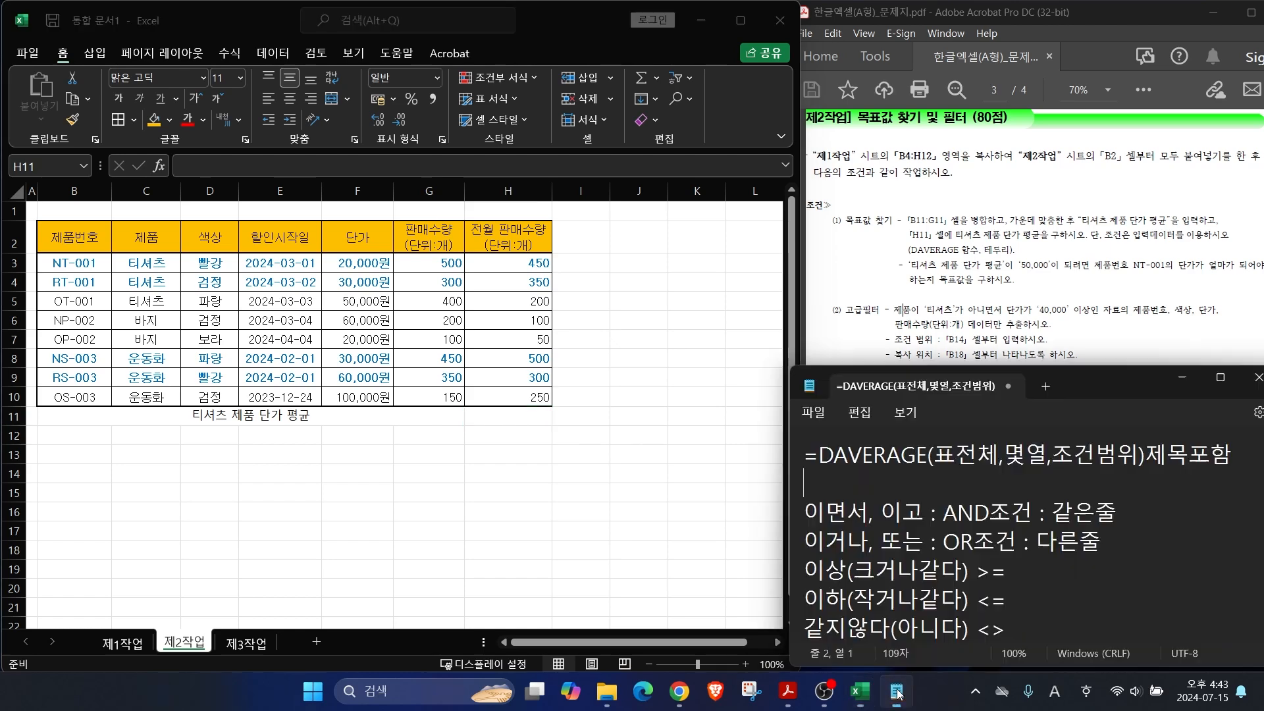
drag(805, 453, 817, 461)
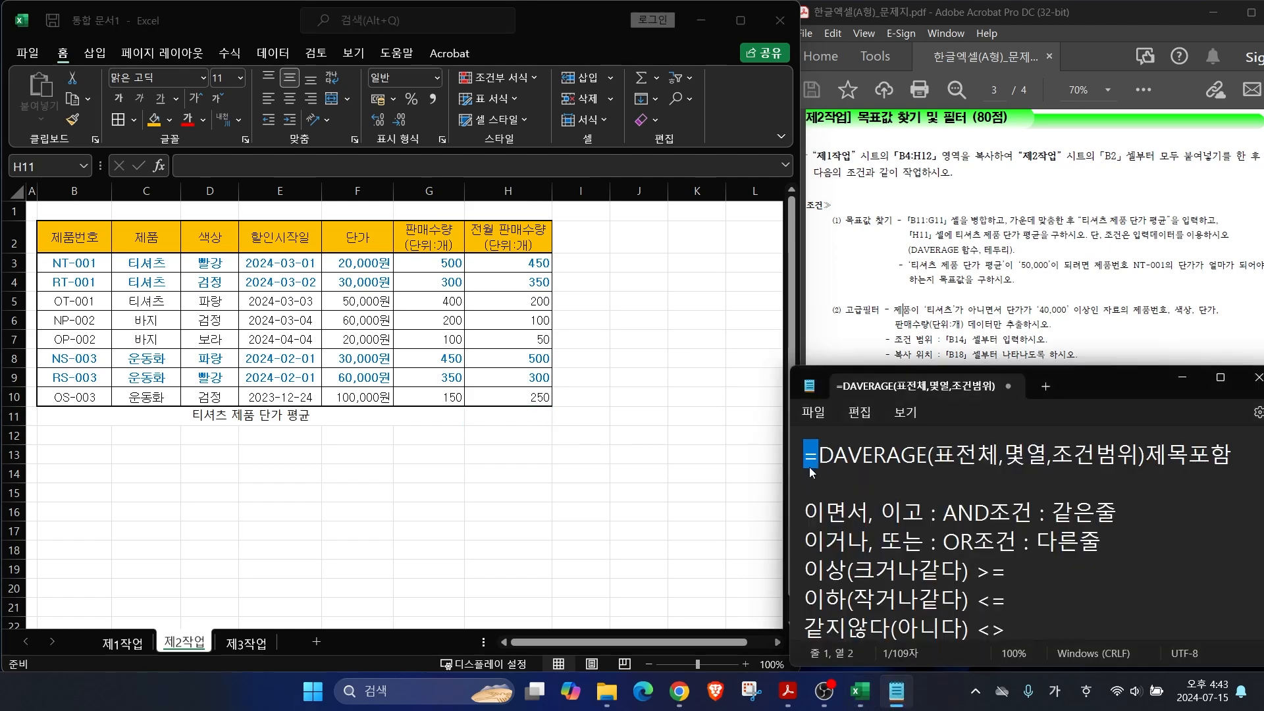
drag(819, 457, 938, 464)
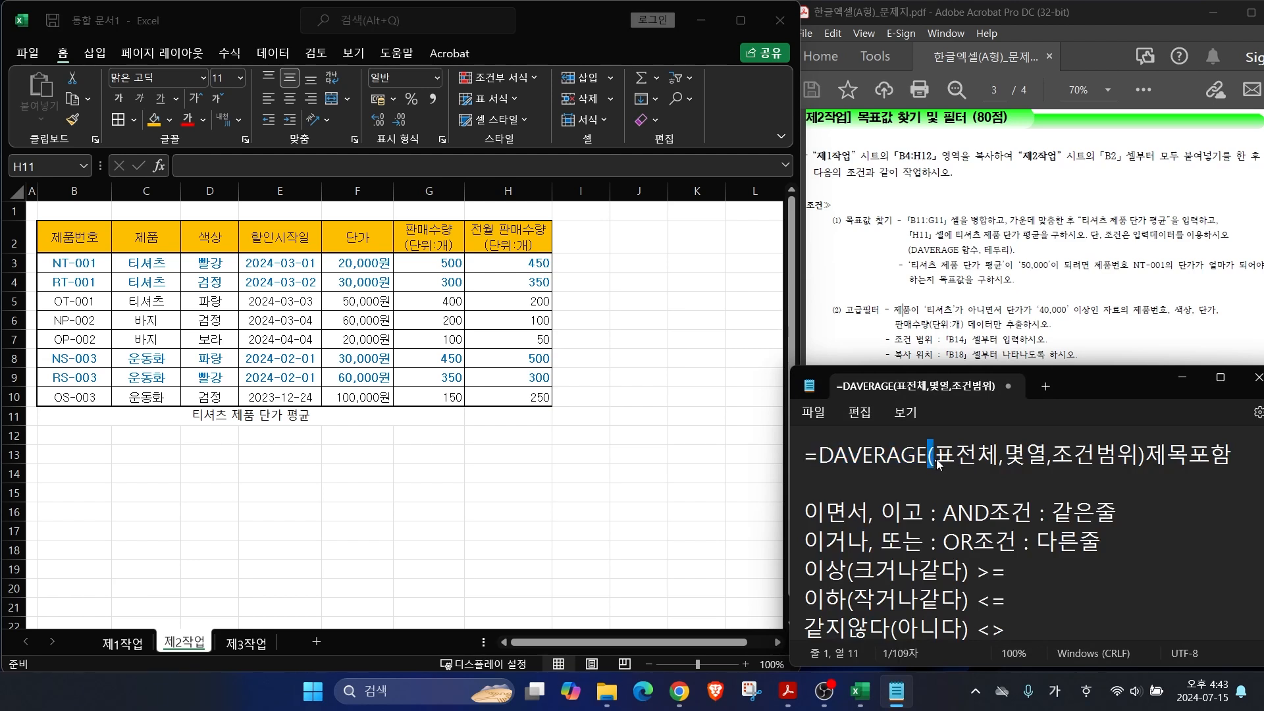
click(1141, 456)
drag(933, 458, 999, 463)
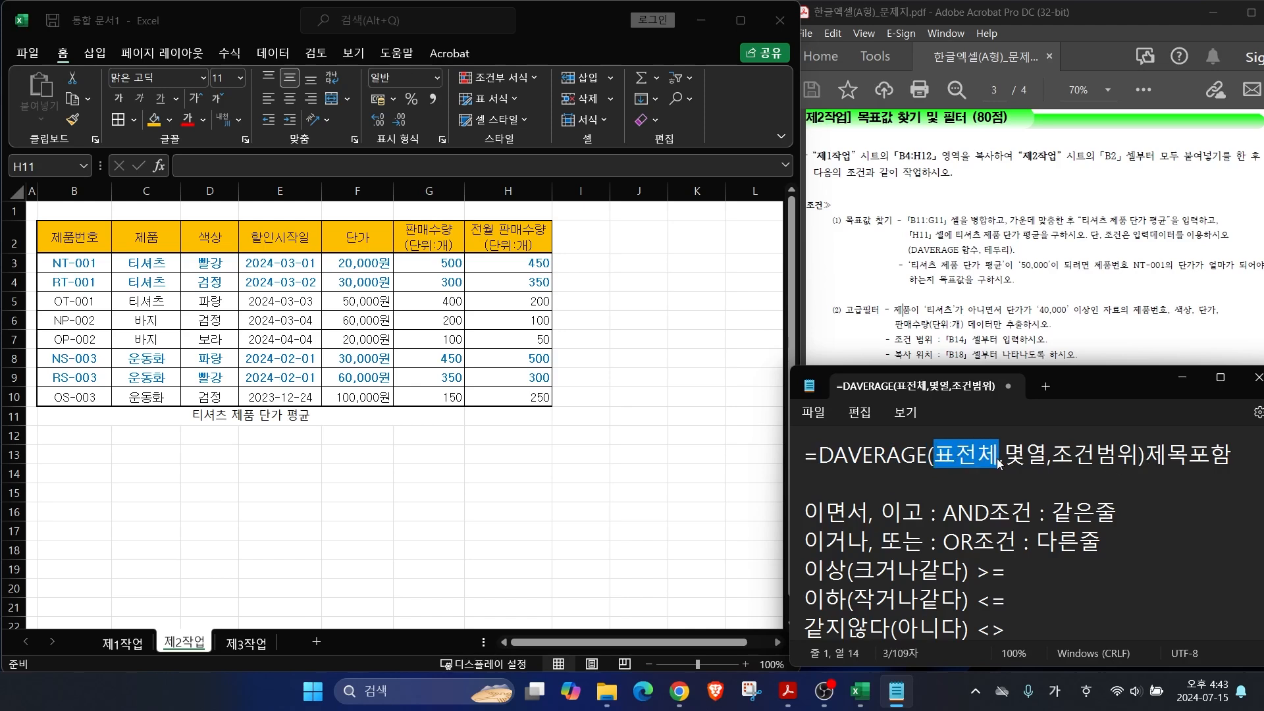
drag(1004, 457, 1135, 460)
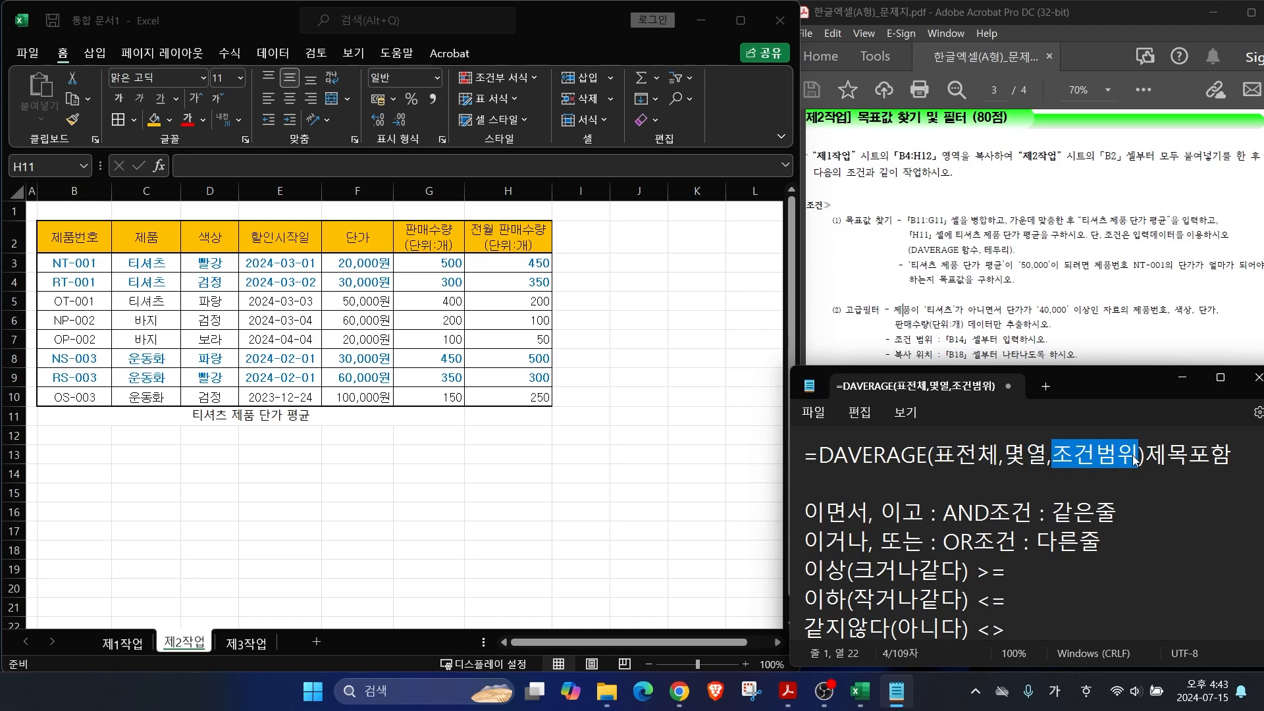
drag(818, 457, 837, 460)
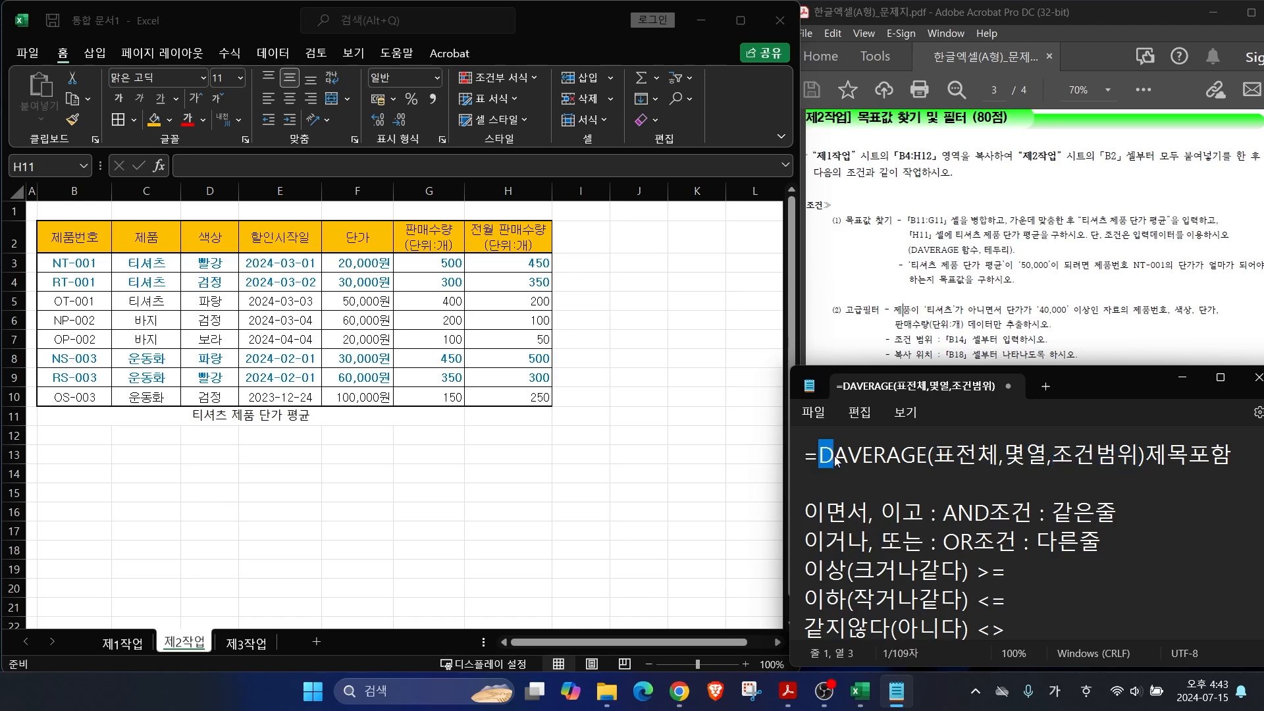
drag(1146, 459, 1233, 461)
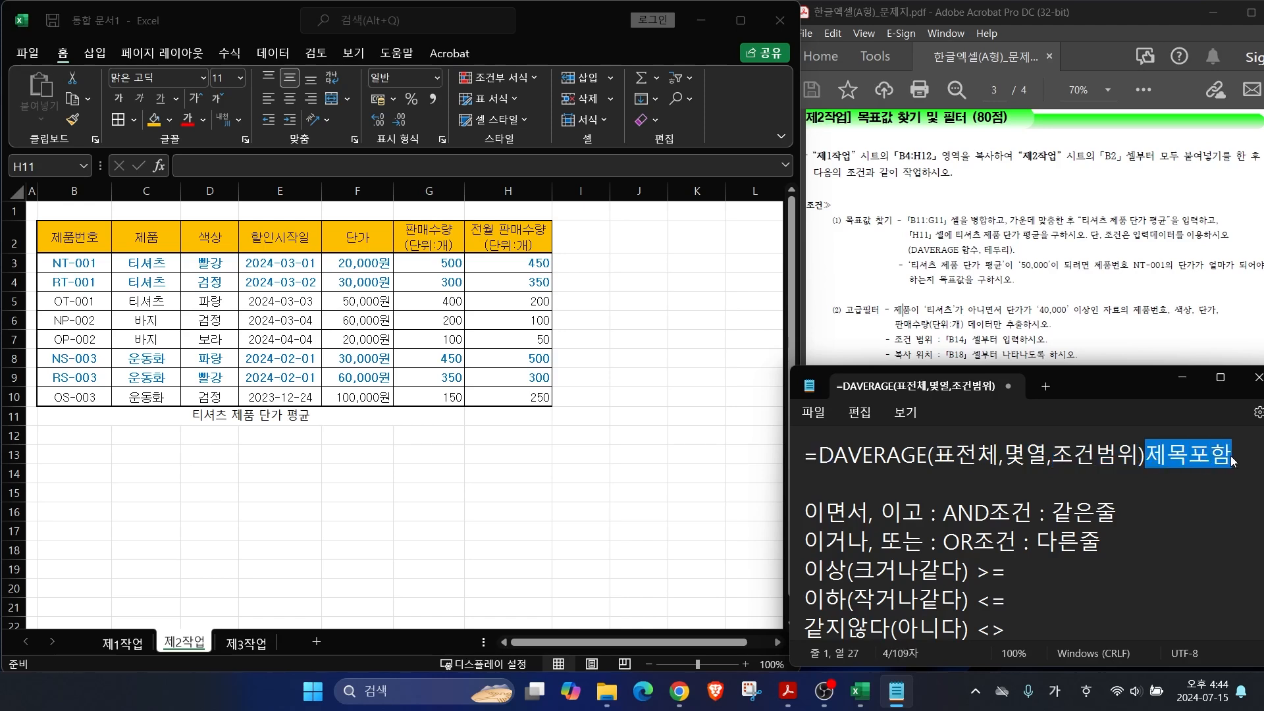
Step: Begin the formula =DA in cell H11
click(503, 416)
text(=)
key(Hangul)
text(DA)
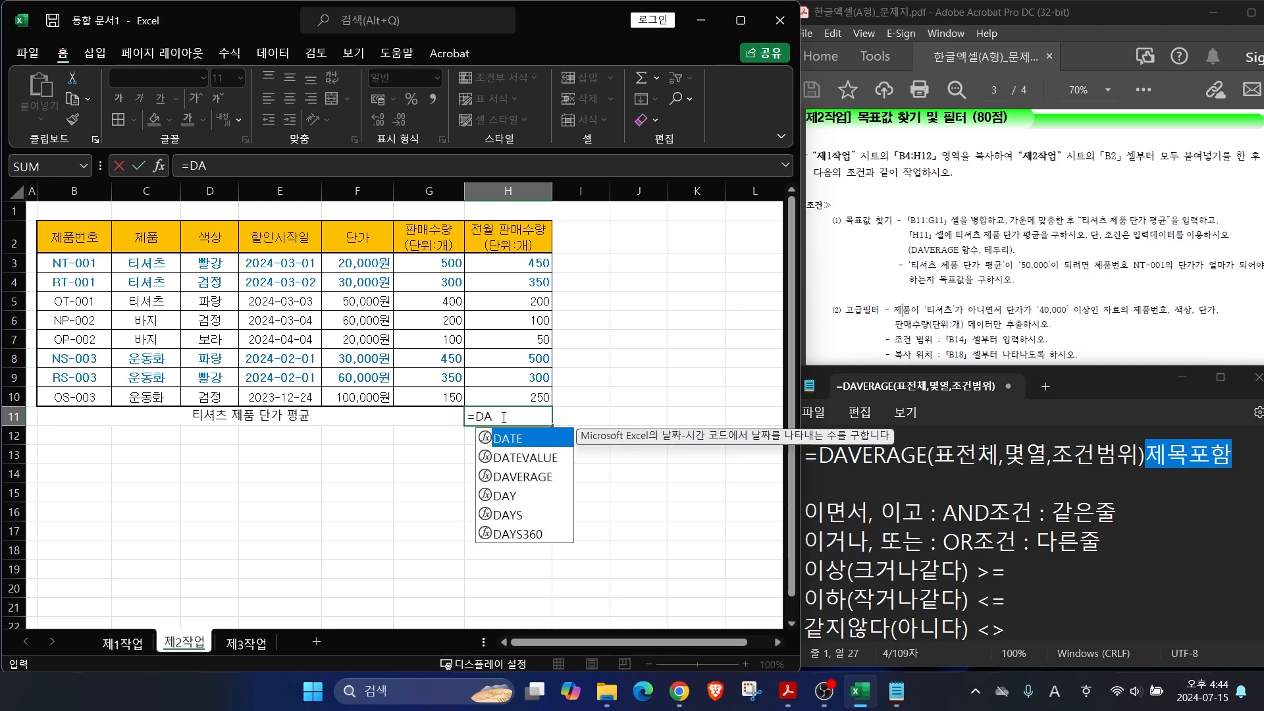
Step: Insert DAVERAGE in H11 with the table B2:H10 as the database argument
click(511, 483)
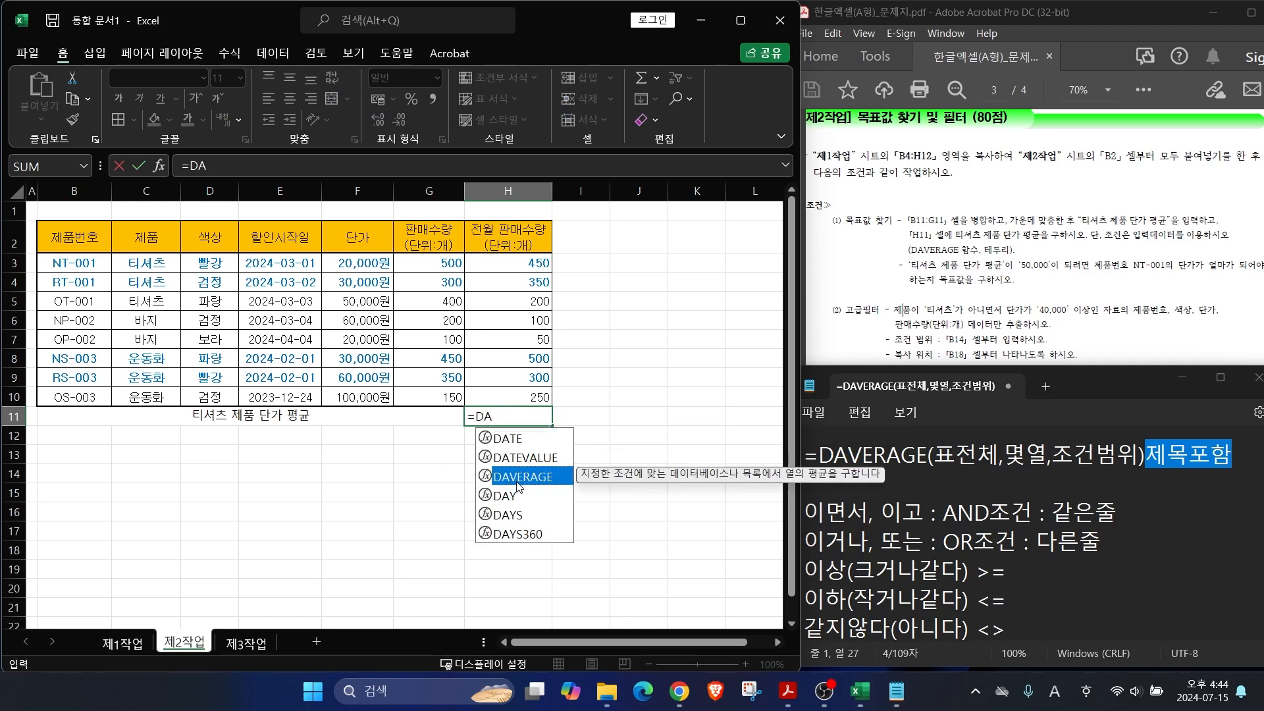
double_click(515, 482)
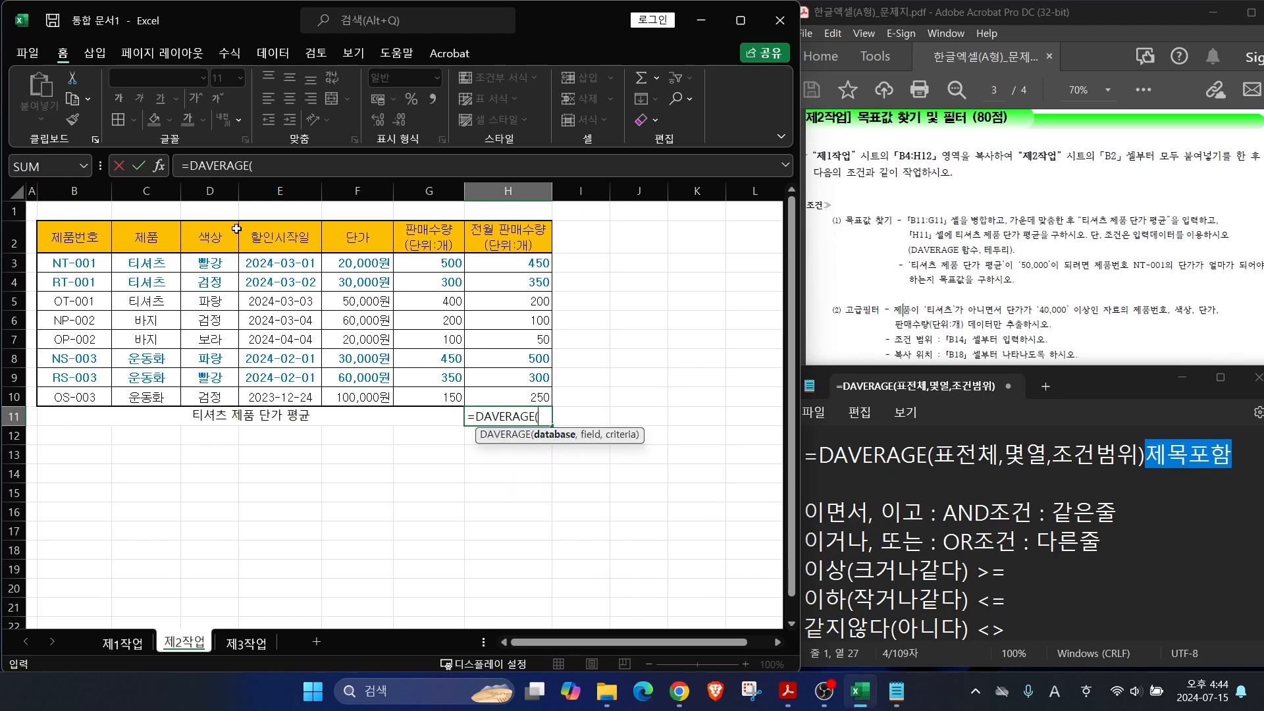
drag(50, 237, 483, 401)
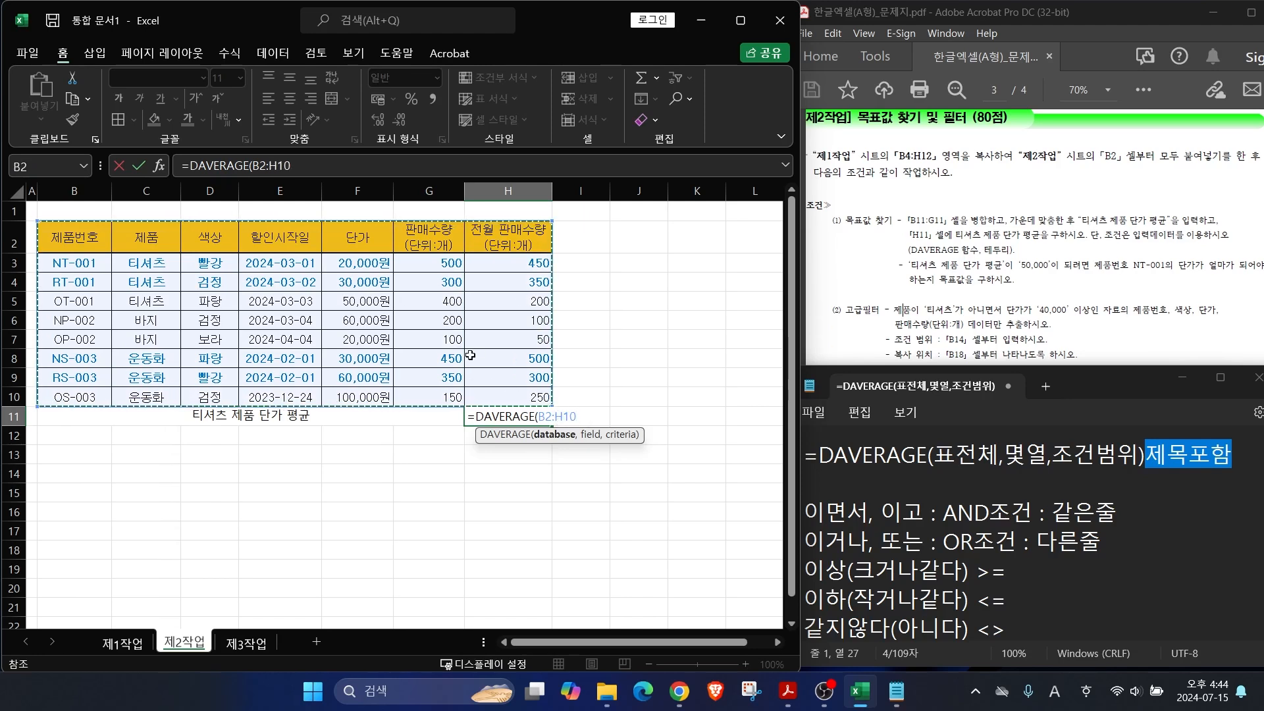
text(,)
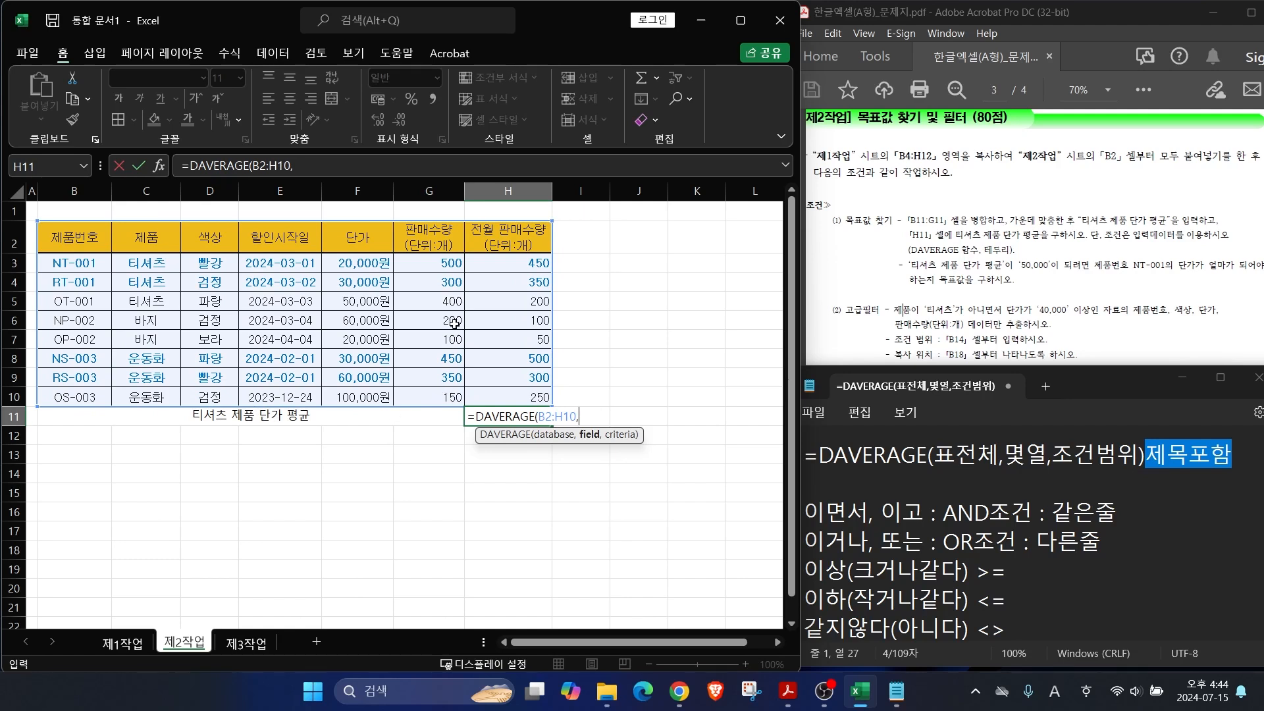
Step: Count the columns to show 단가 is column 5 and enter 5 as the field argument
mouse_move(398, 185)
mouse_down()
mouse_move(358, 227)
mouse_move(372, 225)
mouse_up()
drag(105, 266, 97, 300)
mouse_move(185, 260)
mouse_down()
mouse_move(212, 298)
mouse_move(251, 294)
mouse_move(239, 320)
mouse_up()
mouse_move(326, 267)
mouse_down()
mouse_move(309, 299)
mouse_move(344, 318)
mouse_up()
mouse_move(337, 281)
mouse_down()
mouse_move(316, 330)
mouse_move(331, 320)
mouse_up()
drag(396, 262, 400, 346)
drag(389, 284, 397, 346)
drag(379, 266, 445, 284)
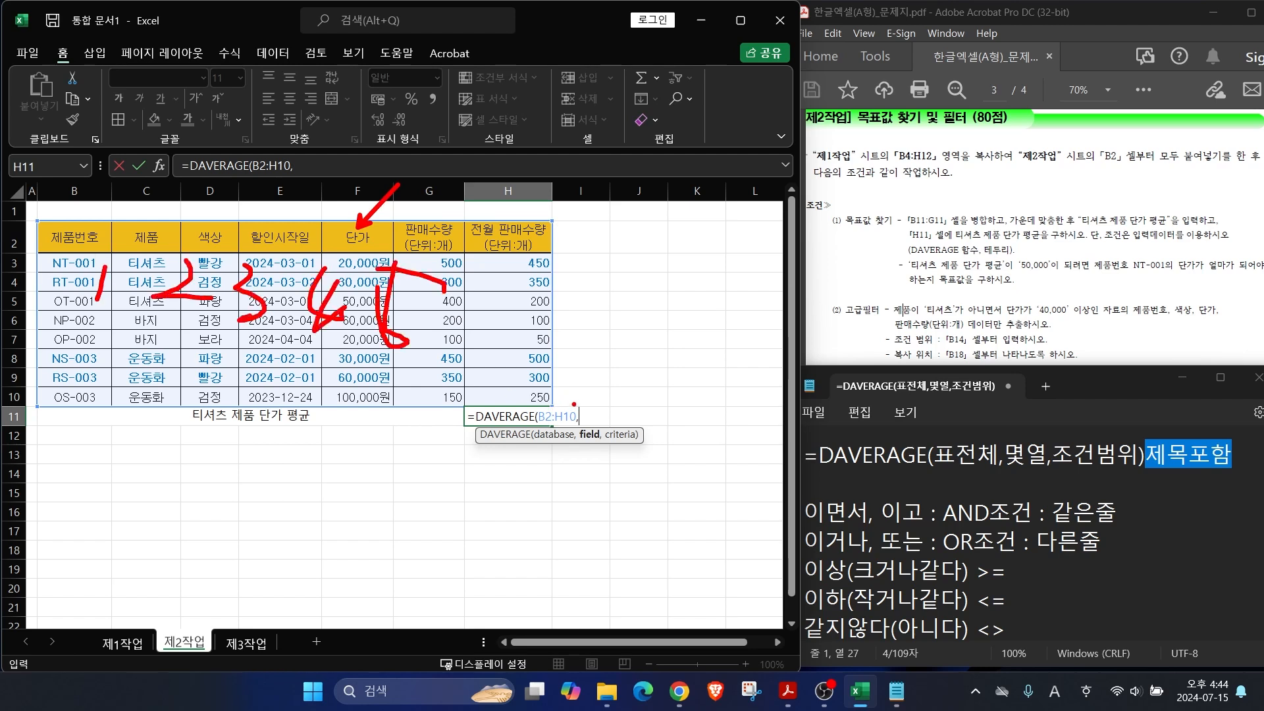
key(Escape)
text(5,)
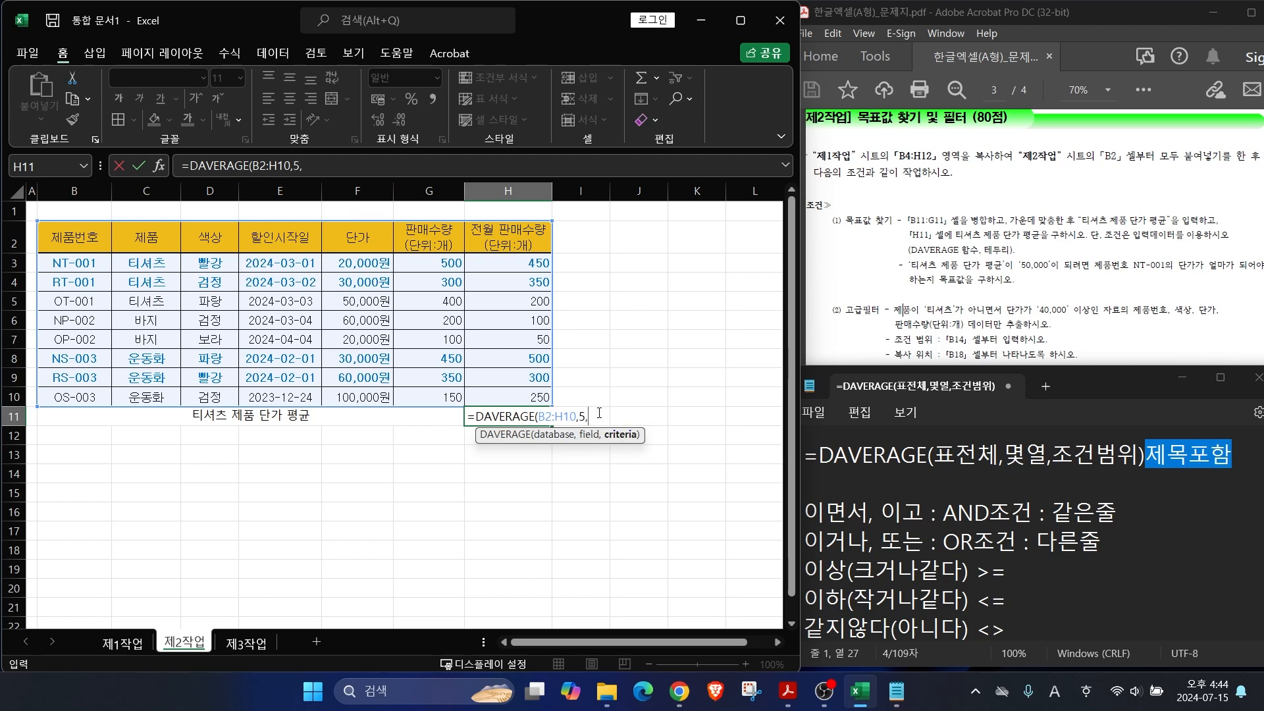
Step: Use C2:C3 as criteria and finish =DAVERAGE(B2:H10,5,C2:C3), returning 33333.33333
drag(114, 255, 183, 272)
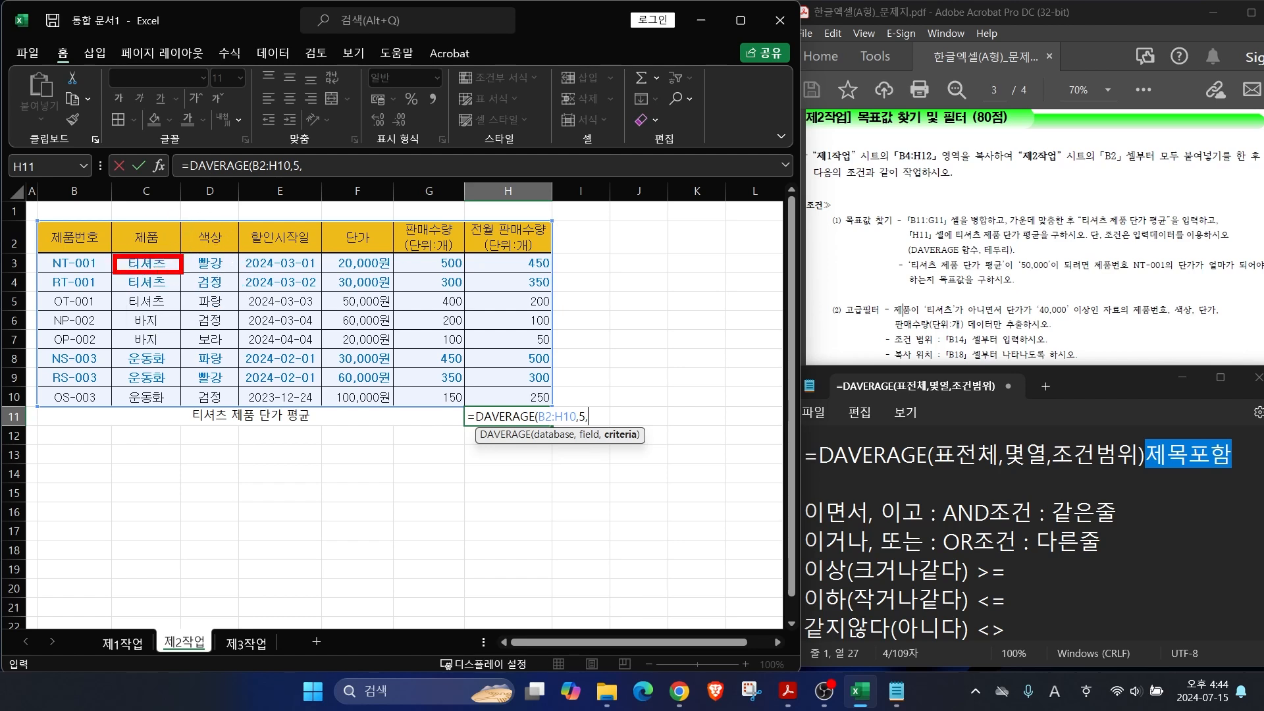
drag(1099, 391, 1160, 439)
drag(111, 216, 188, 274)
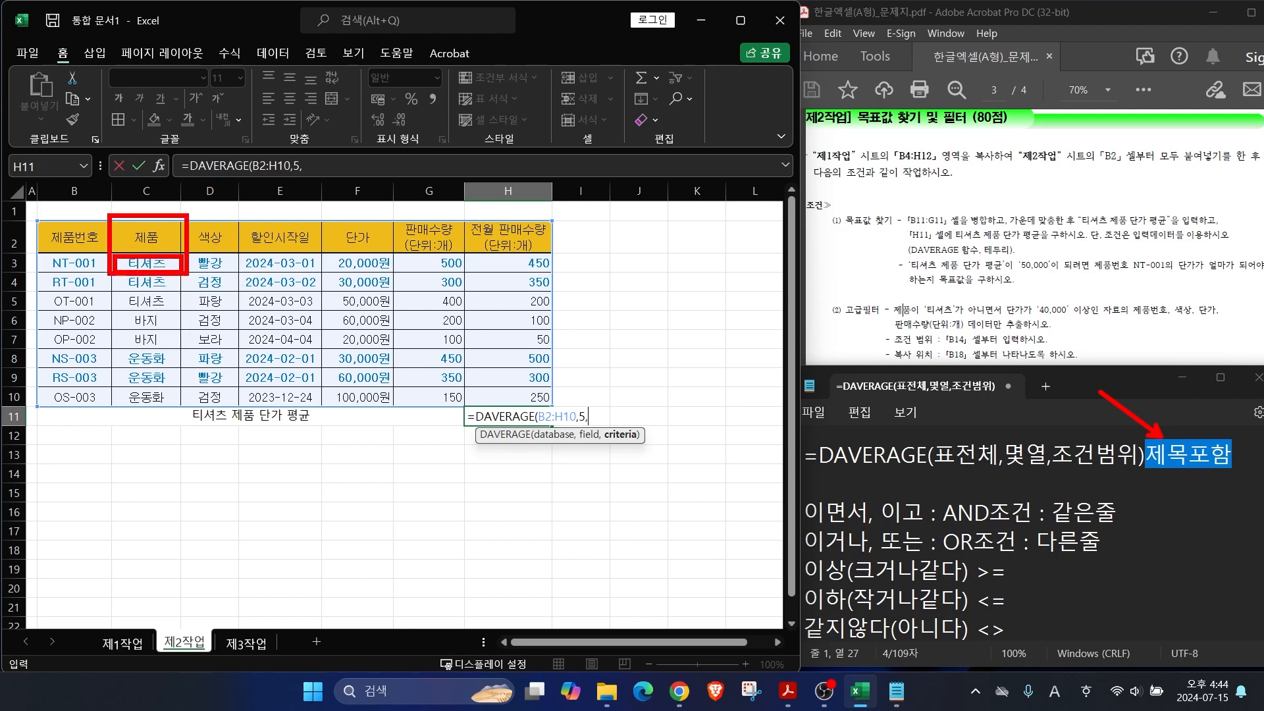
key(Escape)
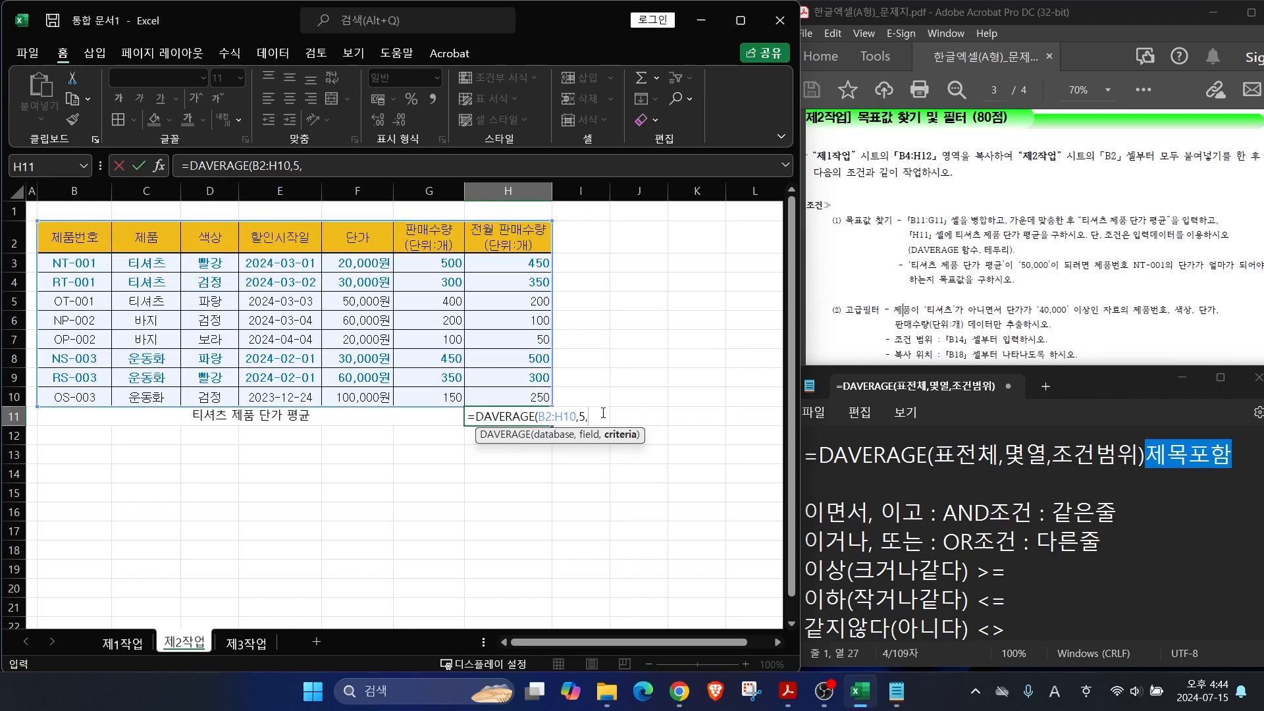
drag(137, 241, 145, 263)
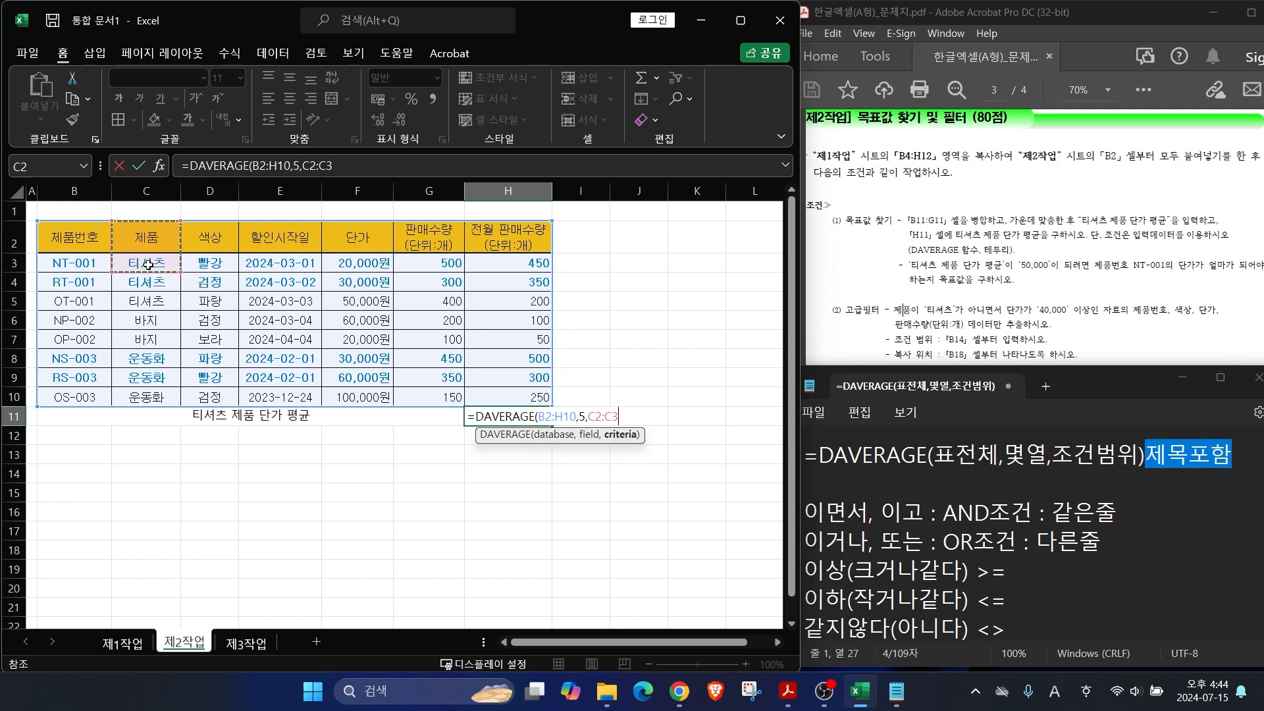
text())
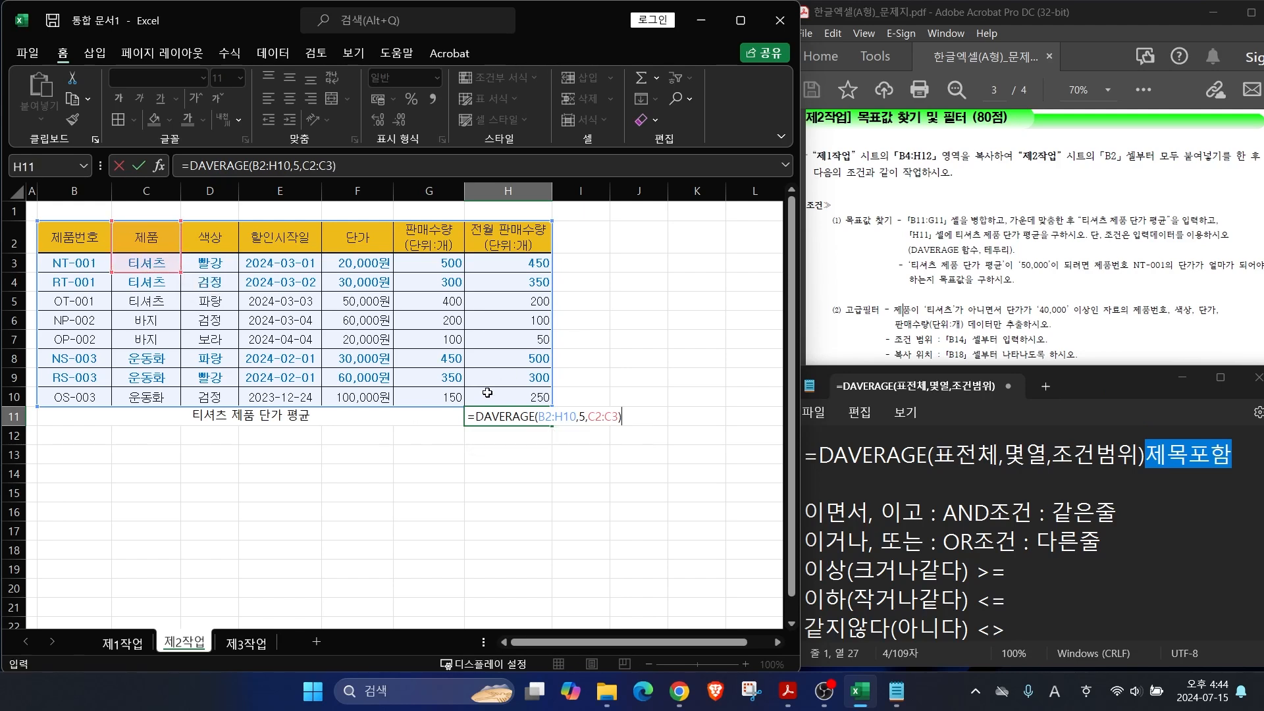
key(Return)
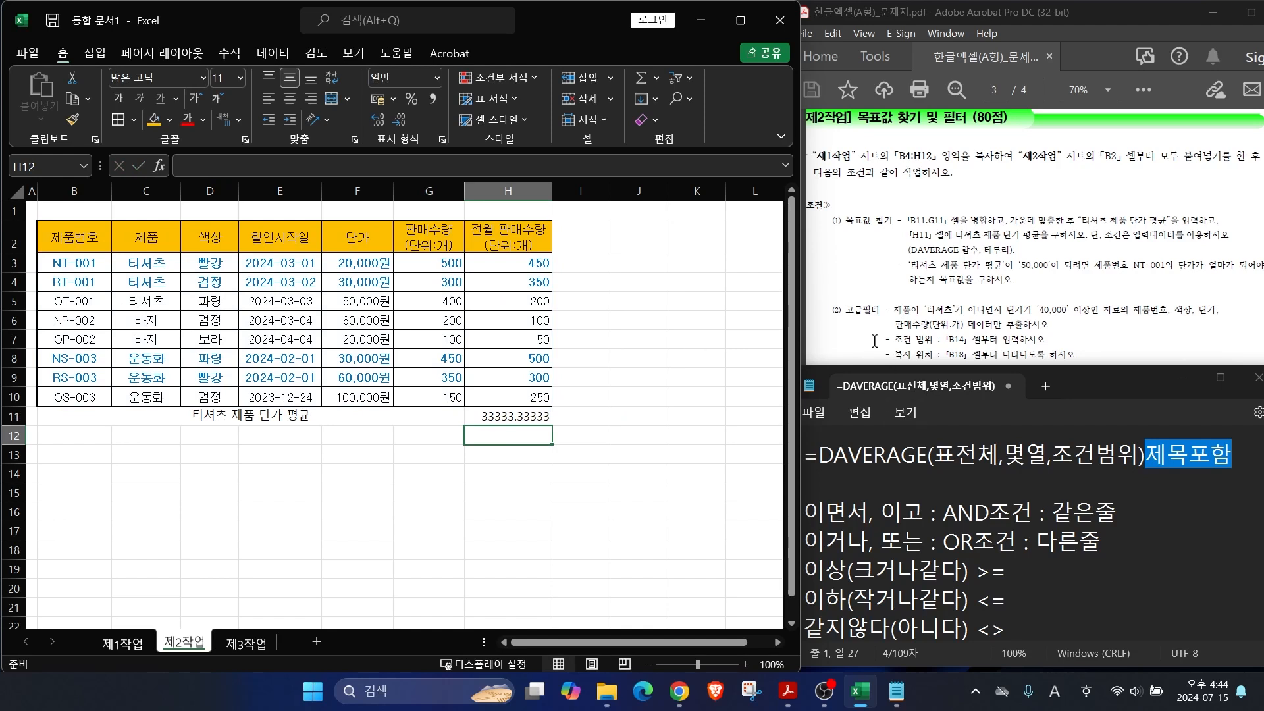
mouse_move(999, 256)
mouse_down()
mouse_move(969, 215)
mouse_move(1027, 273)
mouse_move(1087, 270)
mouse_up()
drag(469, 403, 559, 430)
key(Escape)
Step: Select the formula result in H11 and briefly mark the task text with a red annotation arrow
click(523, 416)
key(ctrl+2)
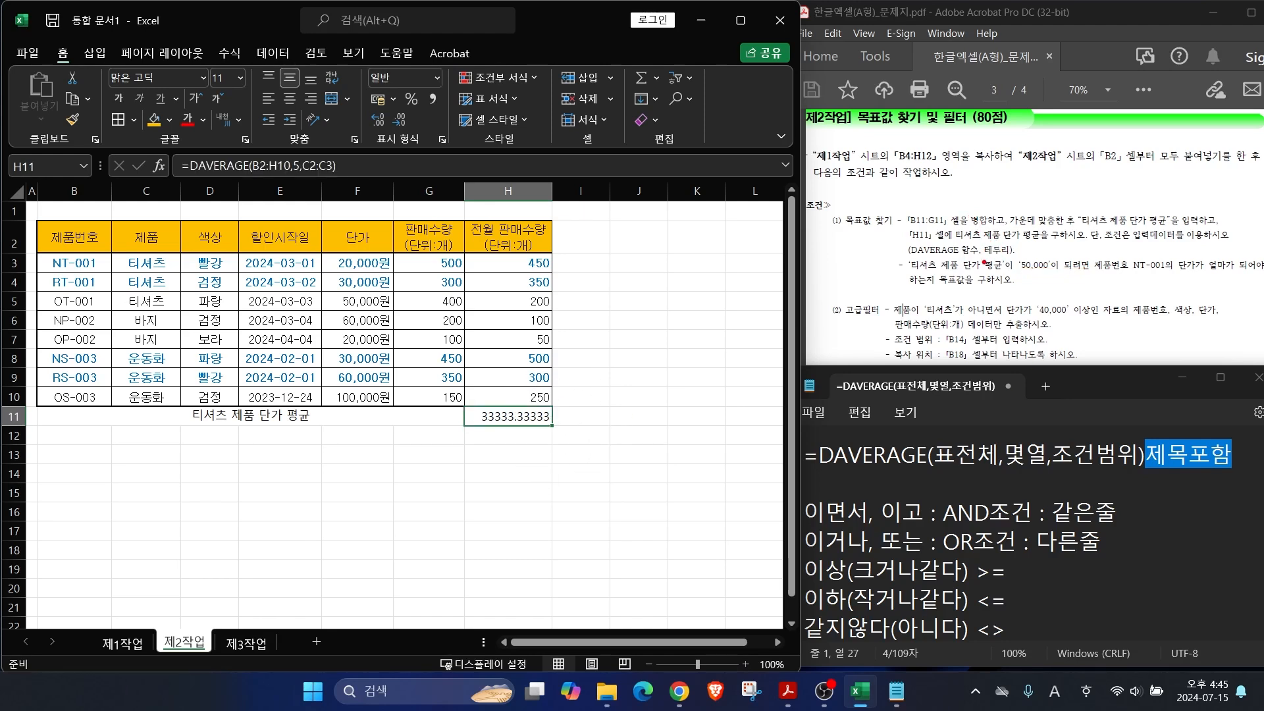
drag(979, 272, 927, 199)
key(Escape)
Step: Start Goal Seek on H11 with a target value of 50000, ready for the By changing cell
click(274, 54)
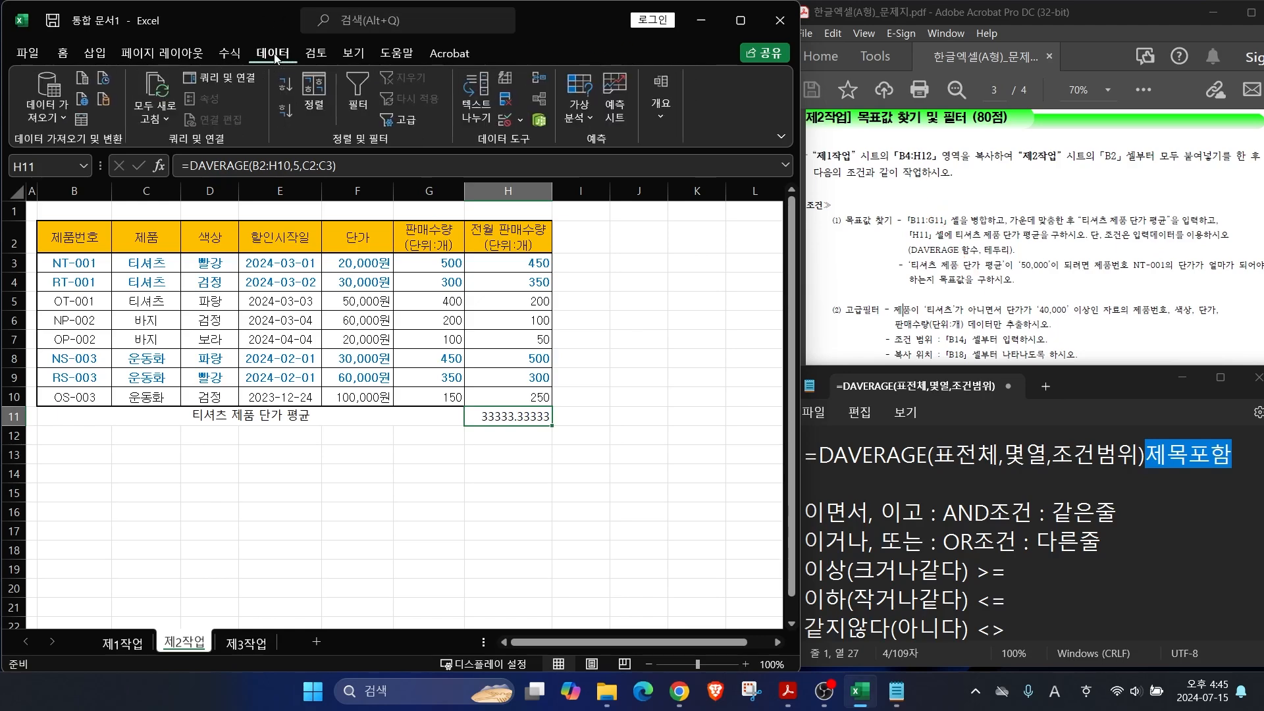
click(582, 118)
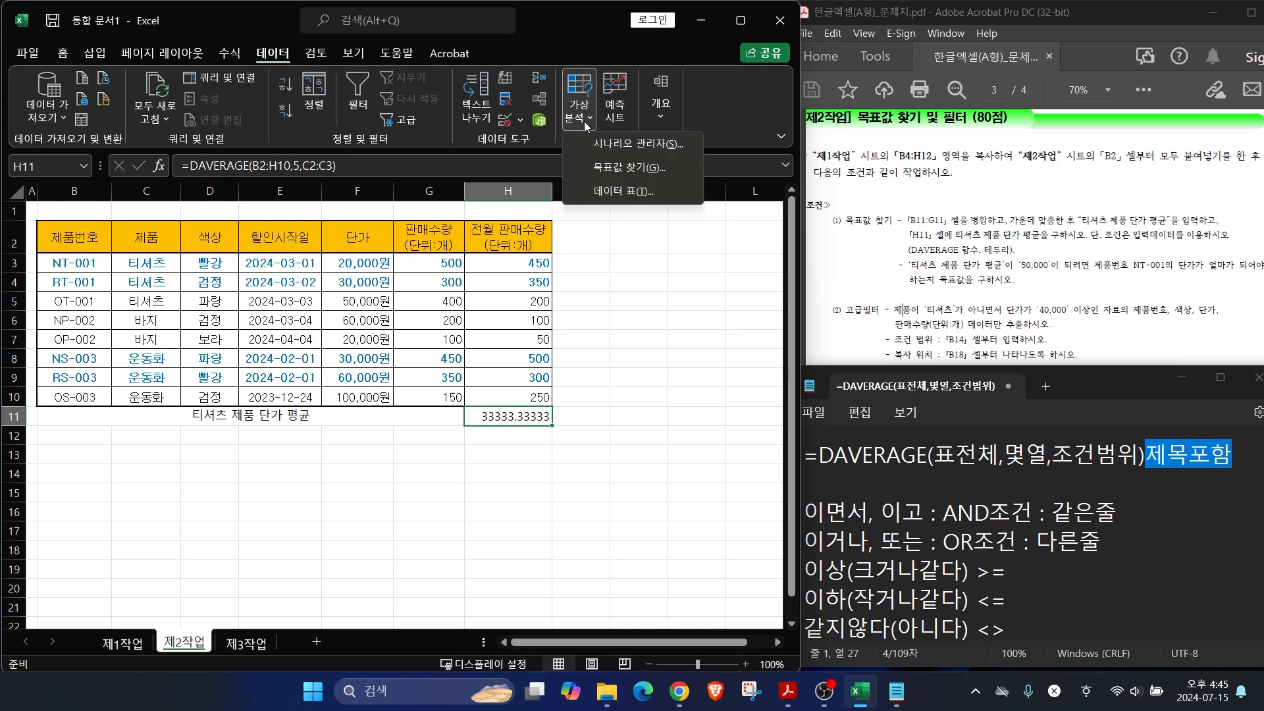
click(618, 172)
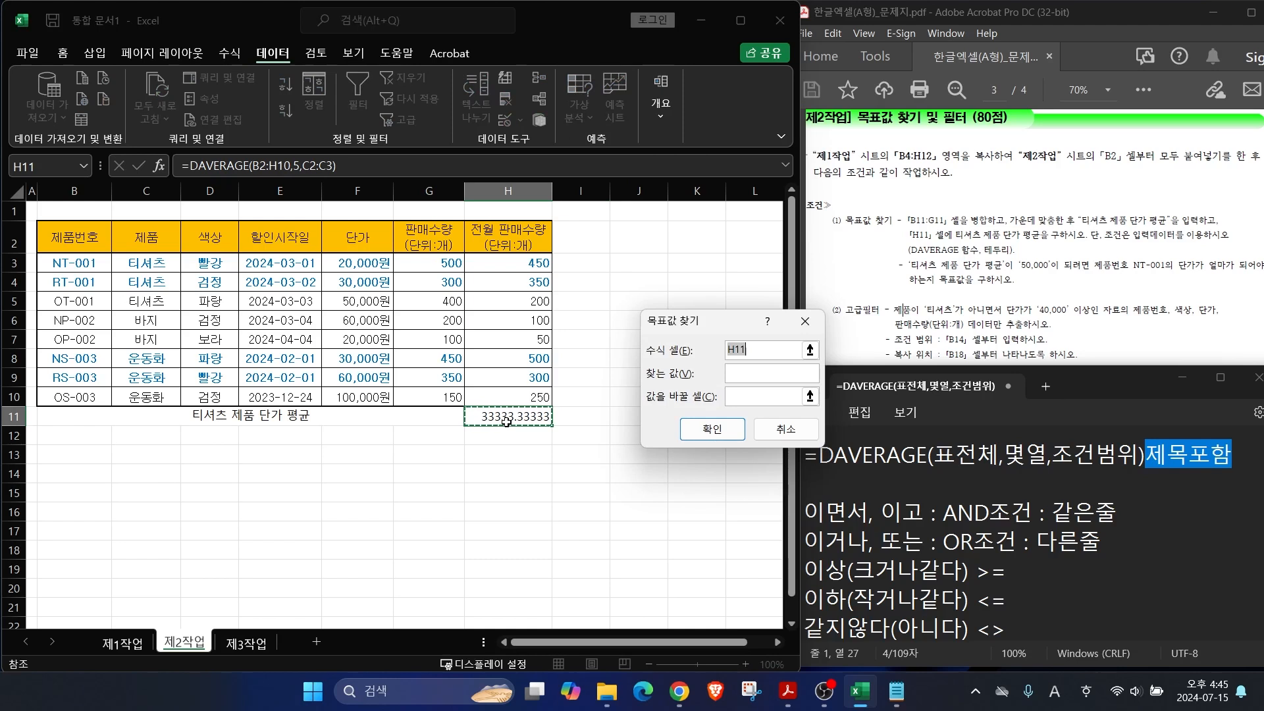
click(743, 374)
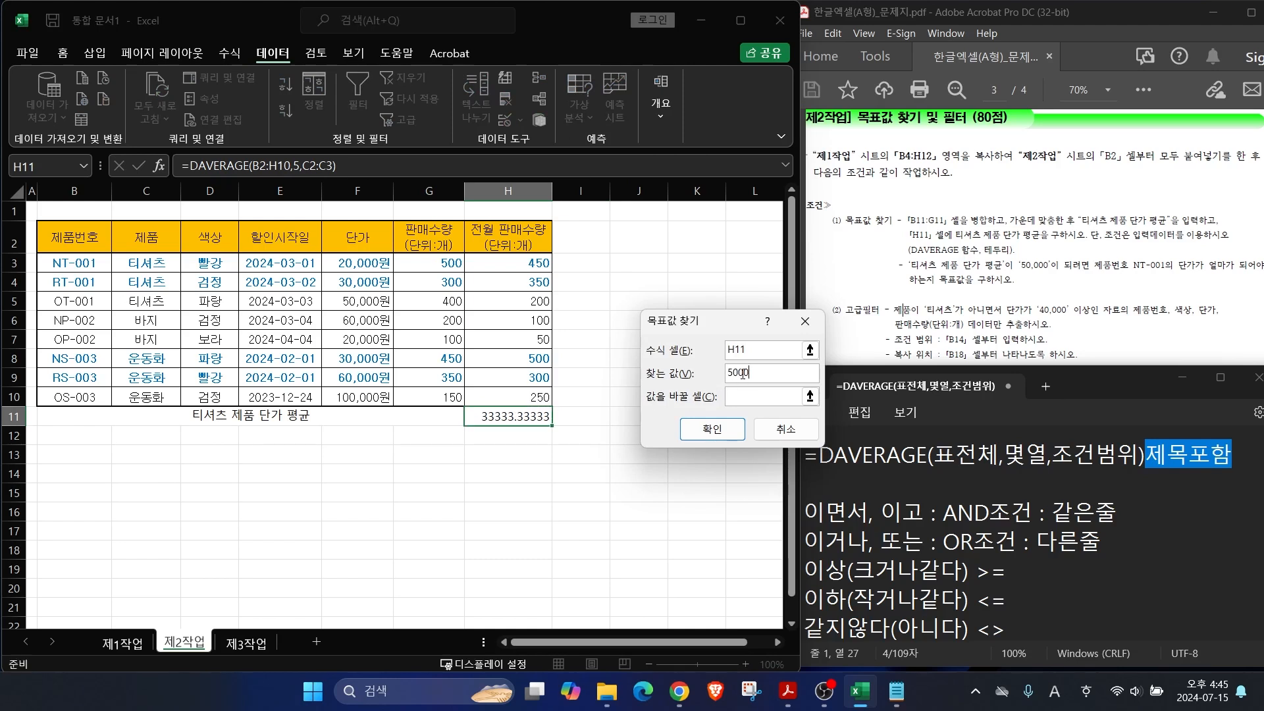
key(Tab)
click(744, 397)
drag(1095, 274, 1213, 277)
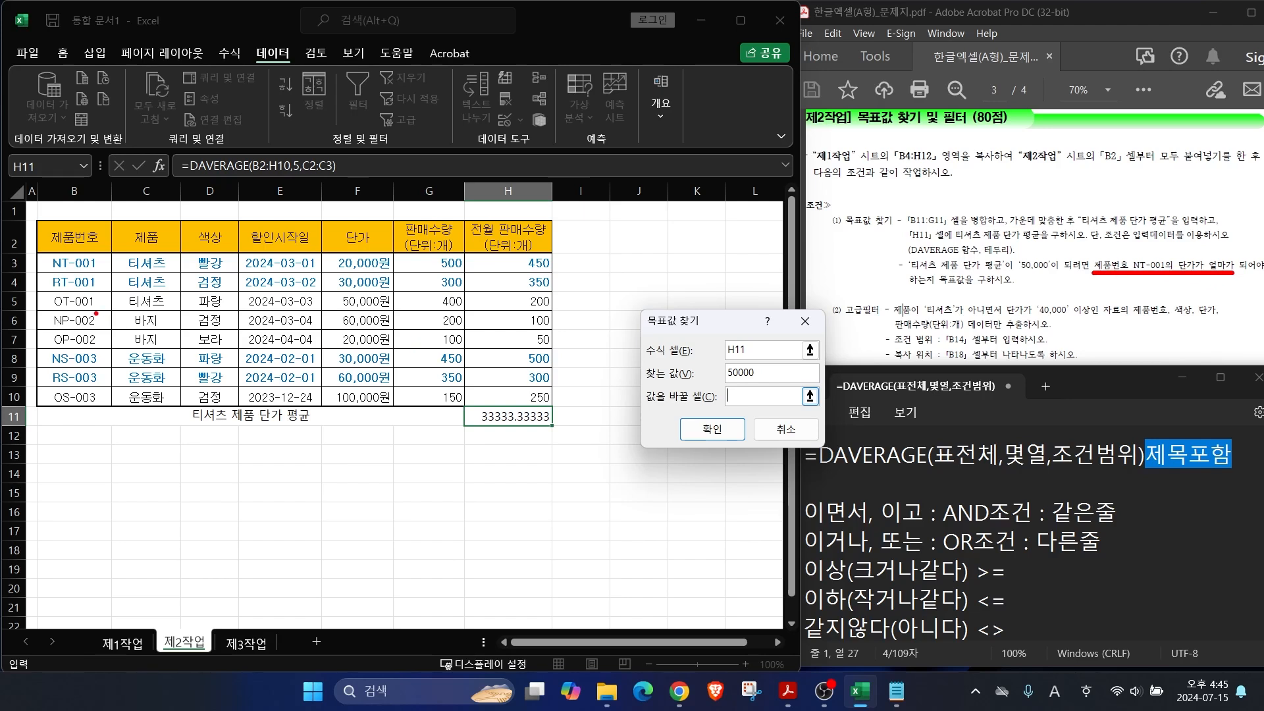
Step: Use F3 (NT-001's 20,000원 unit price) as the changing cell and accept the result, making F3 70,000원
drag(38, 243, 112, 274)
drag(315, 251, 394, 271)
drag(349, 246, 409, 190)
key(Escape)
click(350, 267)
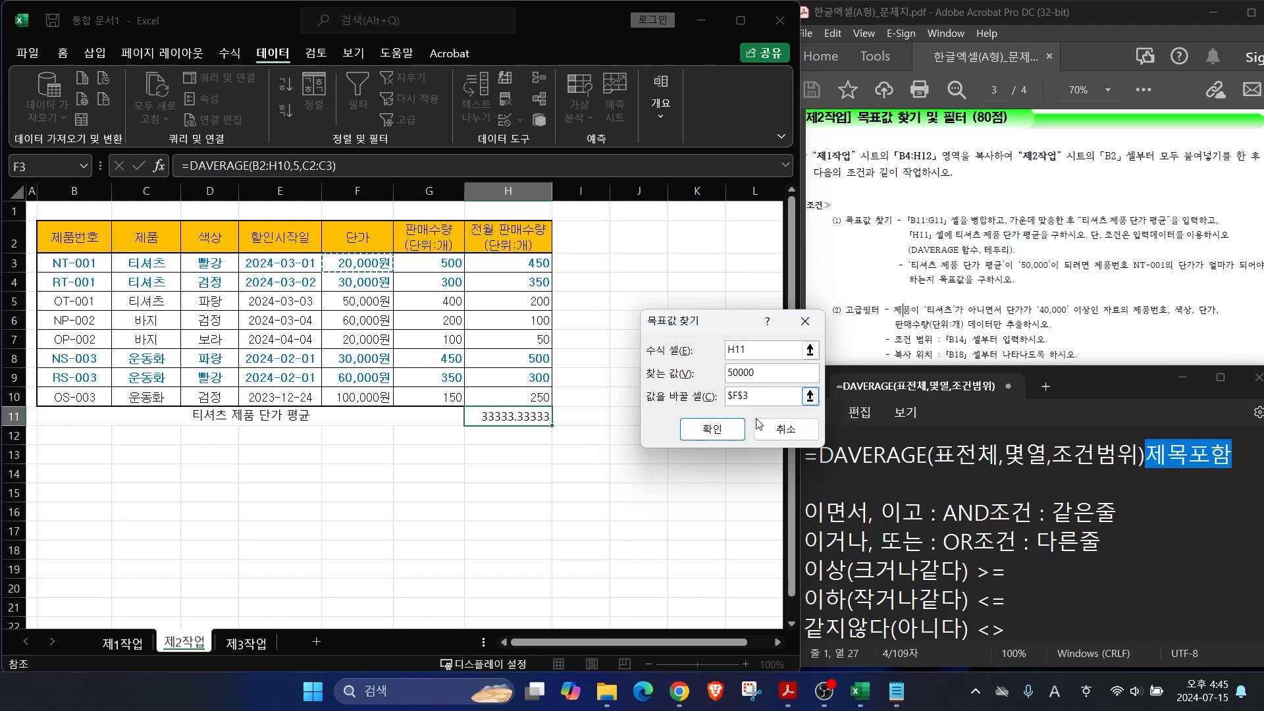
click(713, 432)
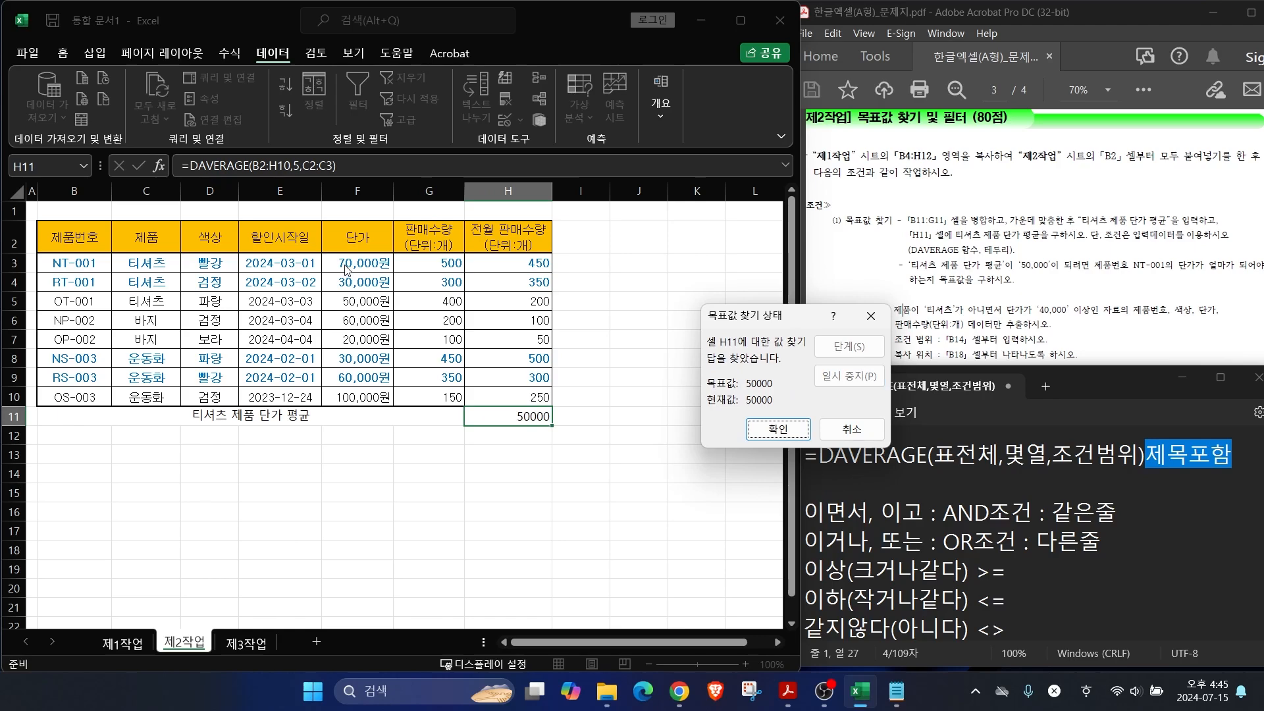
click(784, 434)
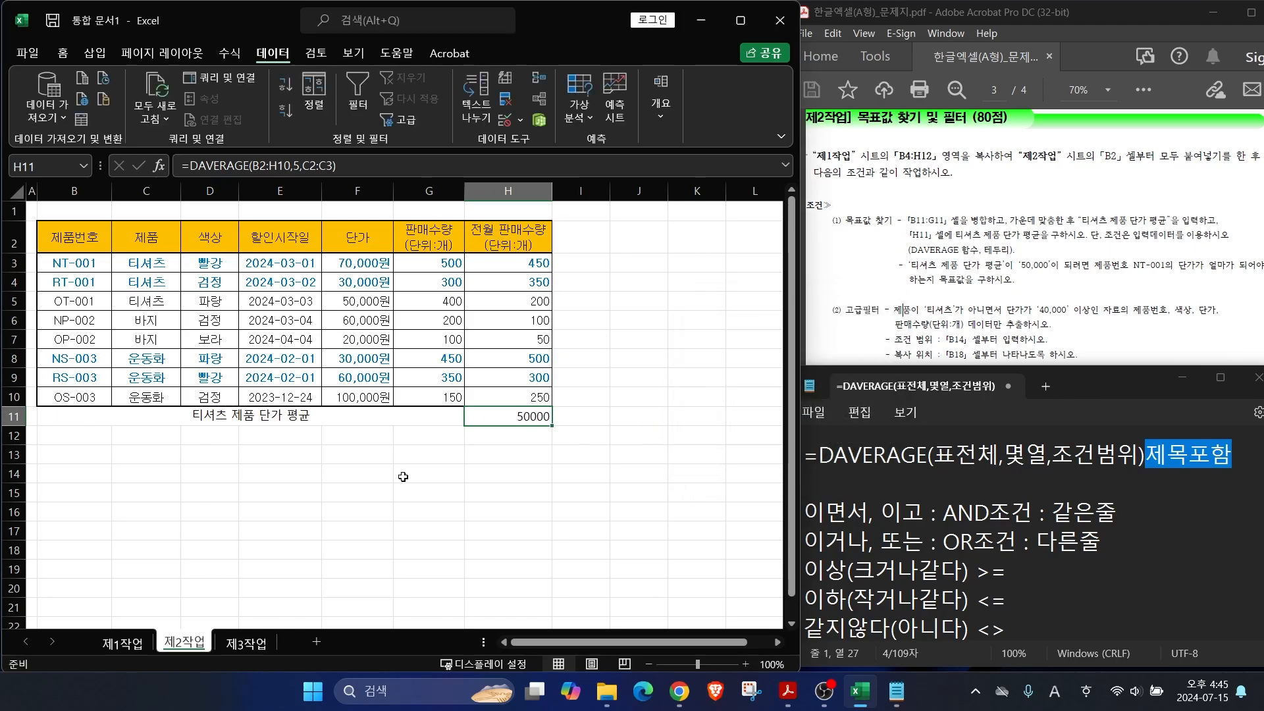
Step: Apply 모든 테두리 borders to B11:H11
drag(417, 424, 499, 425)
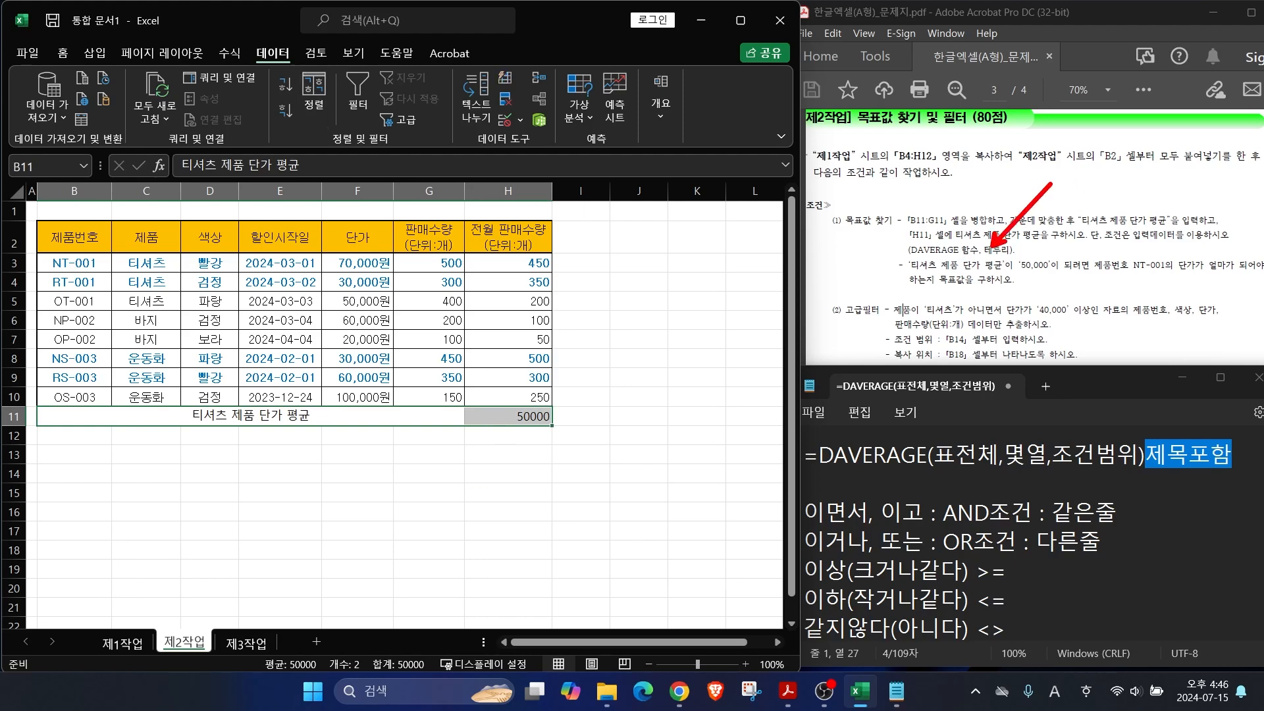
click(63, 53)
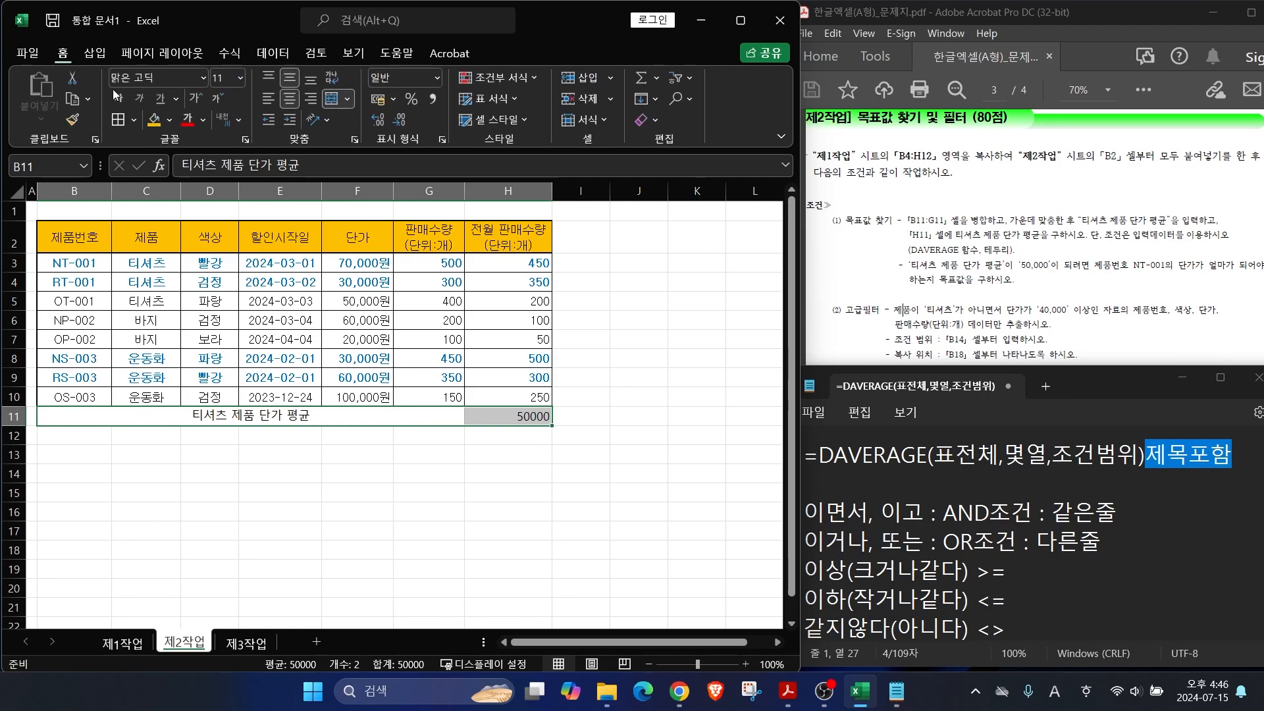
click(135, 121)
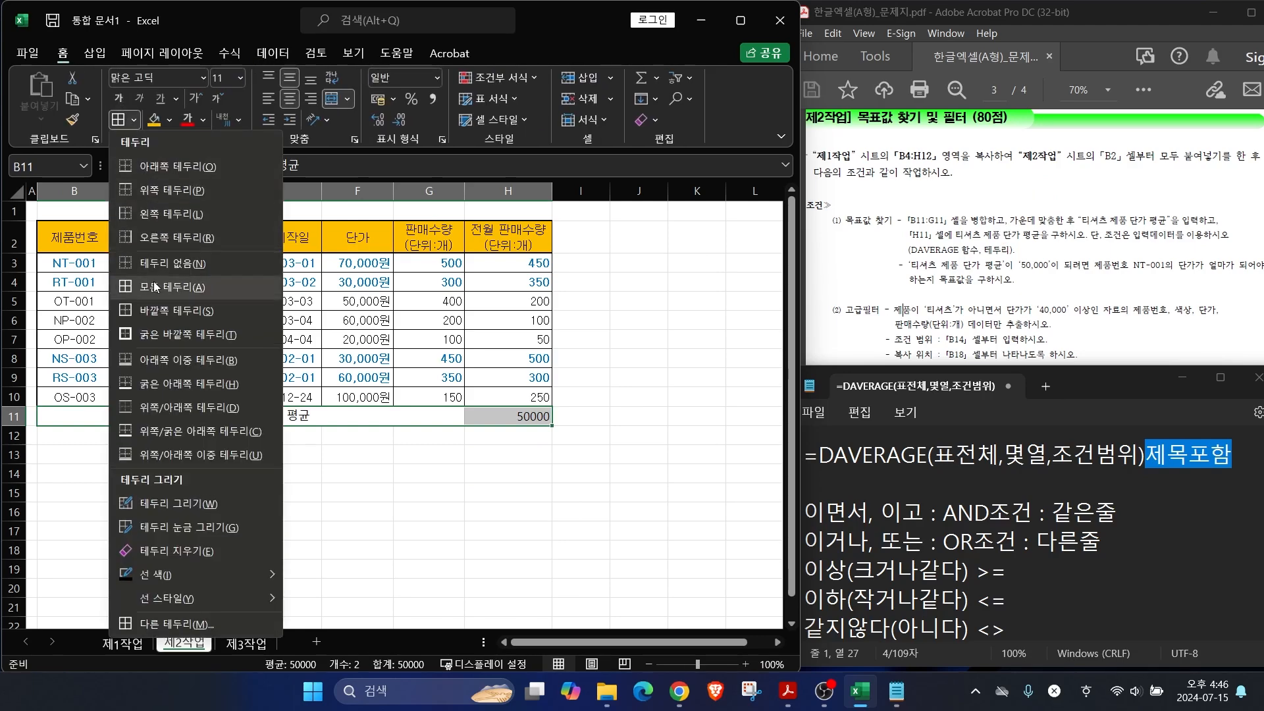
click(171, 287)
click(357, 491)
Step: Annotate the filter instructions: the non-T-shirt condition, 제품, 단가 and the B14 start cell
drag(895, 301, 846, 241)
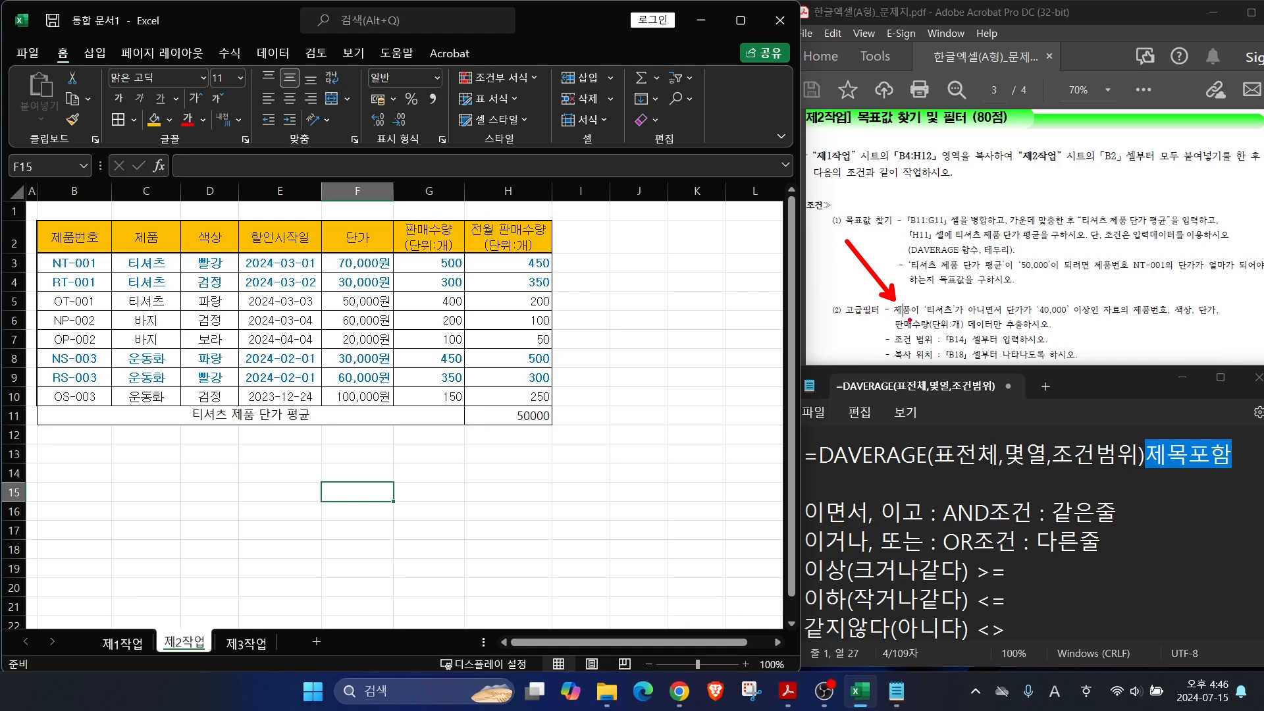
mouse_move(890, 319)
mouse_down()
mouse_move(966, 314)
mouse_move(965, 343)
mouse_move(1091, 317)
mouse_up()
mouse_move(907, 317)
mouse_down()
mouse_move(884, 318)
mouse_move(910, 315)
mouse_up()
mouse_move(1021, 314)
mouse_down()
mouse_move(999, 318)
mouse_move(1026, 298)
mouse_up()
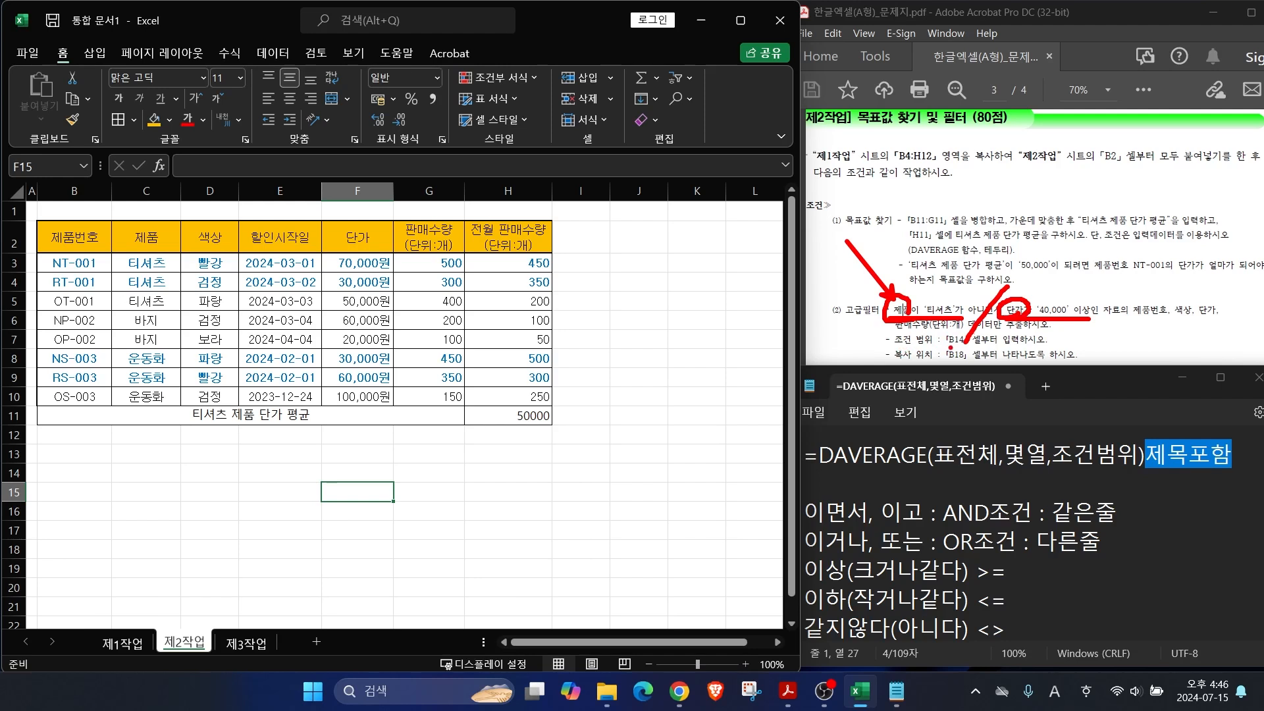
drag(950, 347, 1027, 347)
Step: Copy the 제품 header into B14 and the 단가 header into C14
click(146, 238)
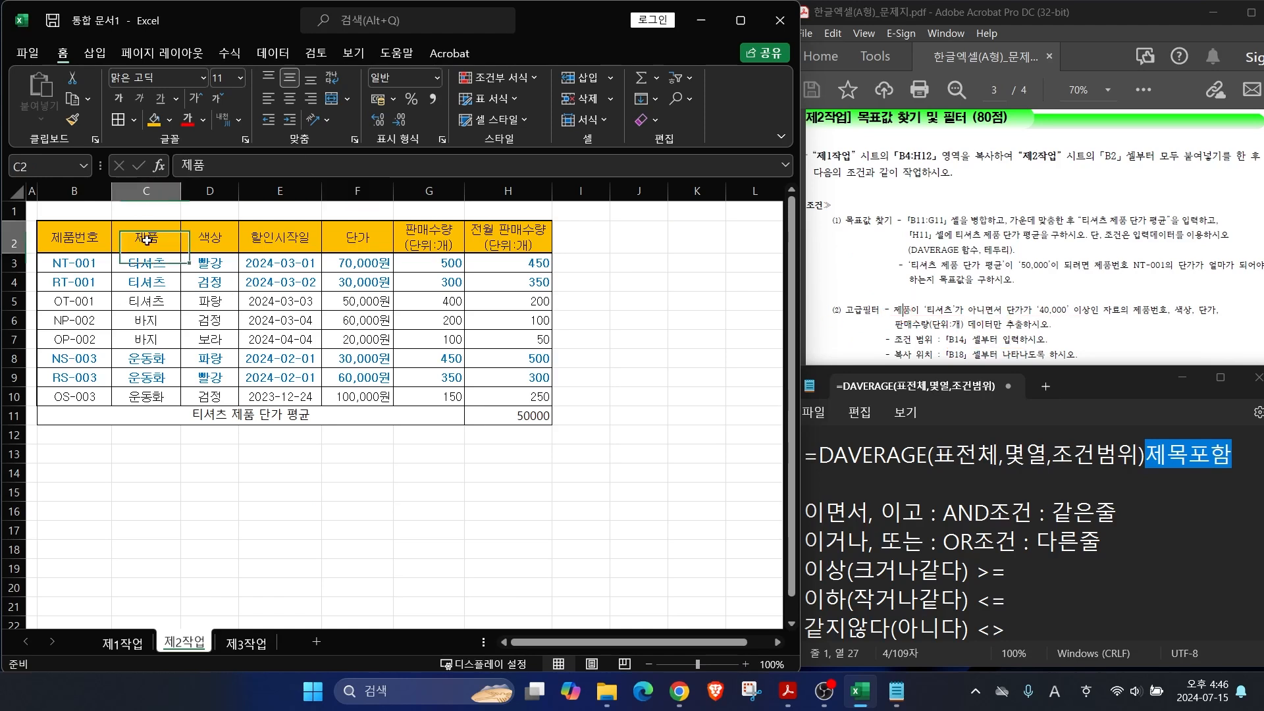
key(ctrl+c)
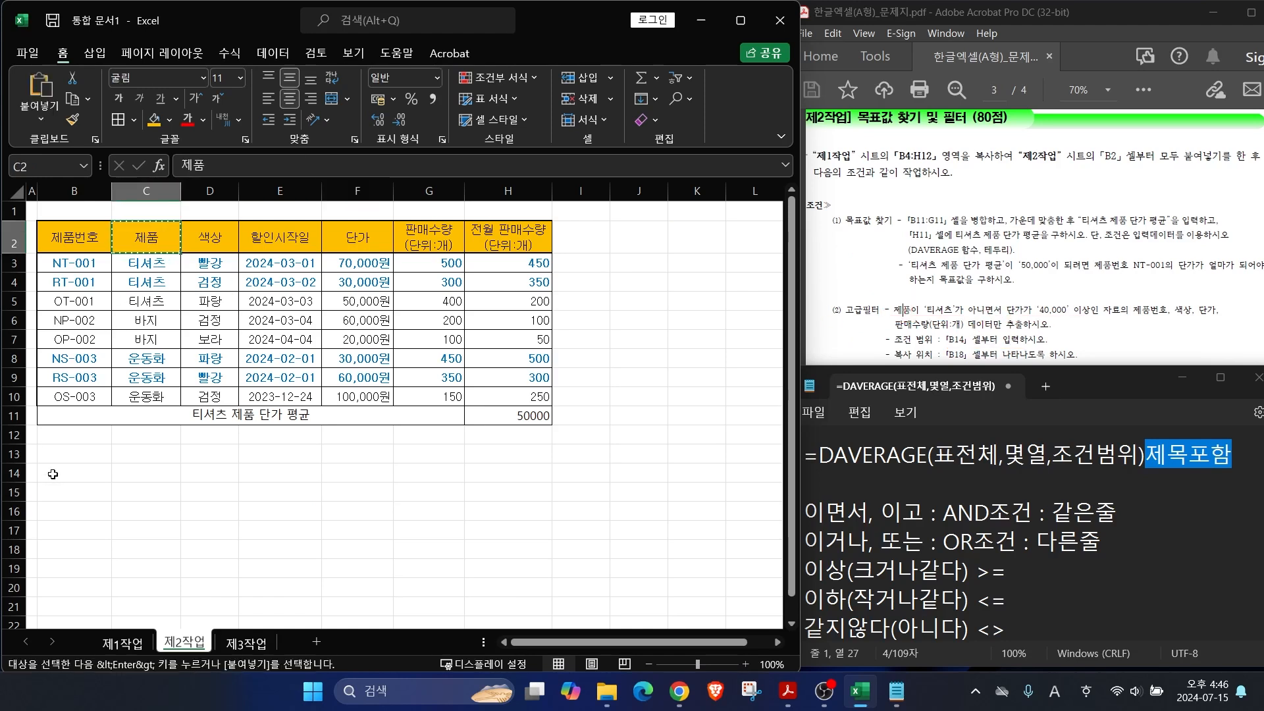
click(97, 474)
key(ctrl+v)
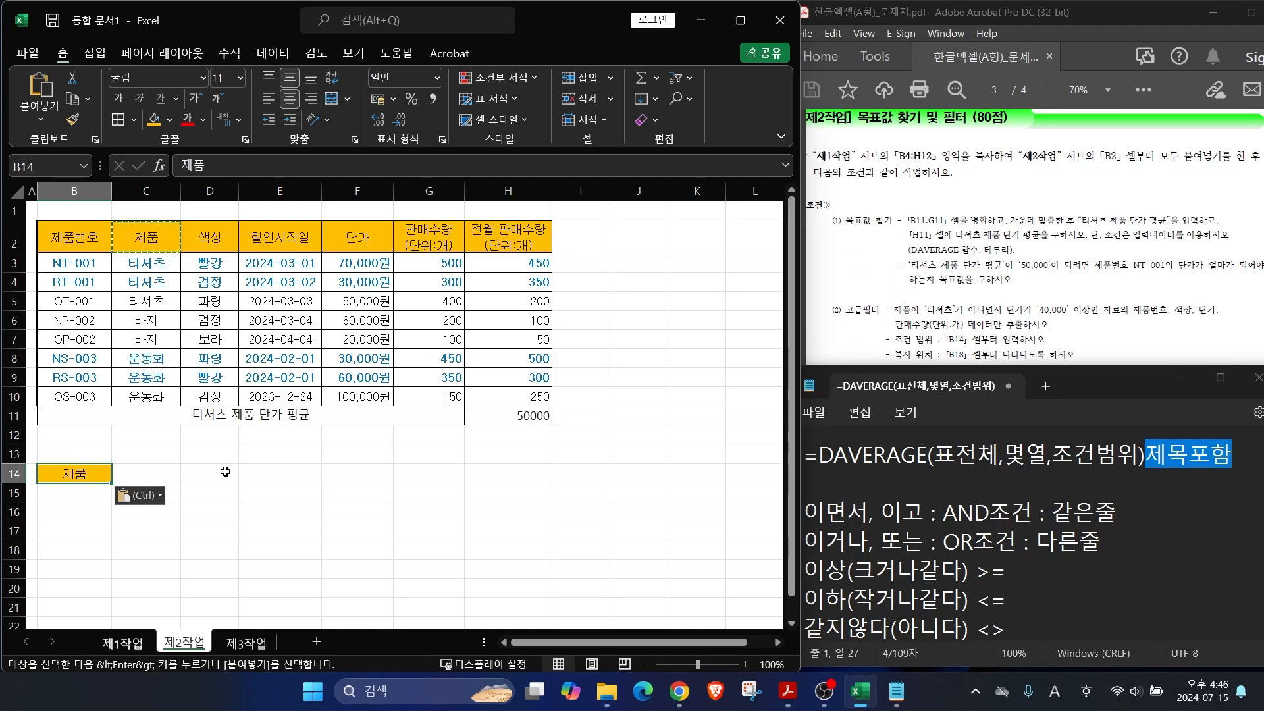
click(344, 241)
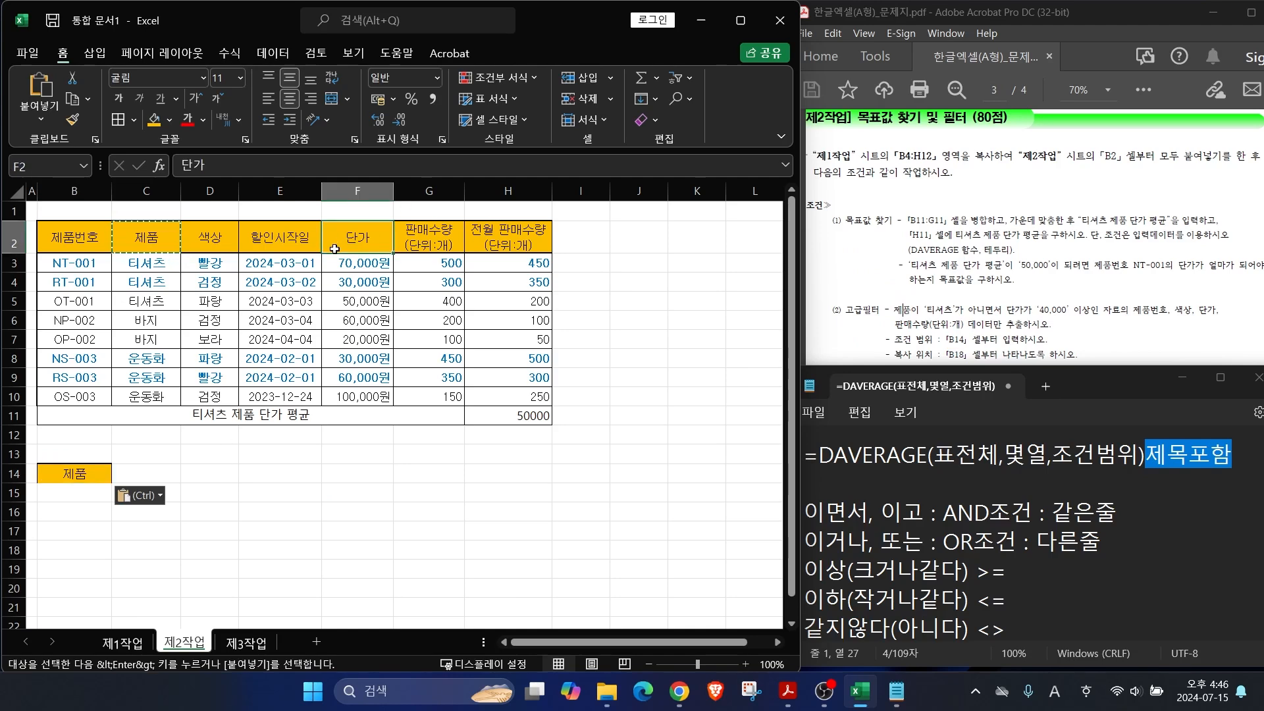
key(ctrl+c)
click(143, 472)
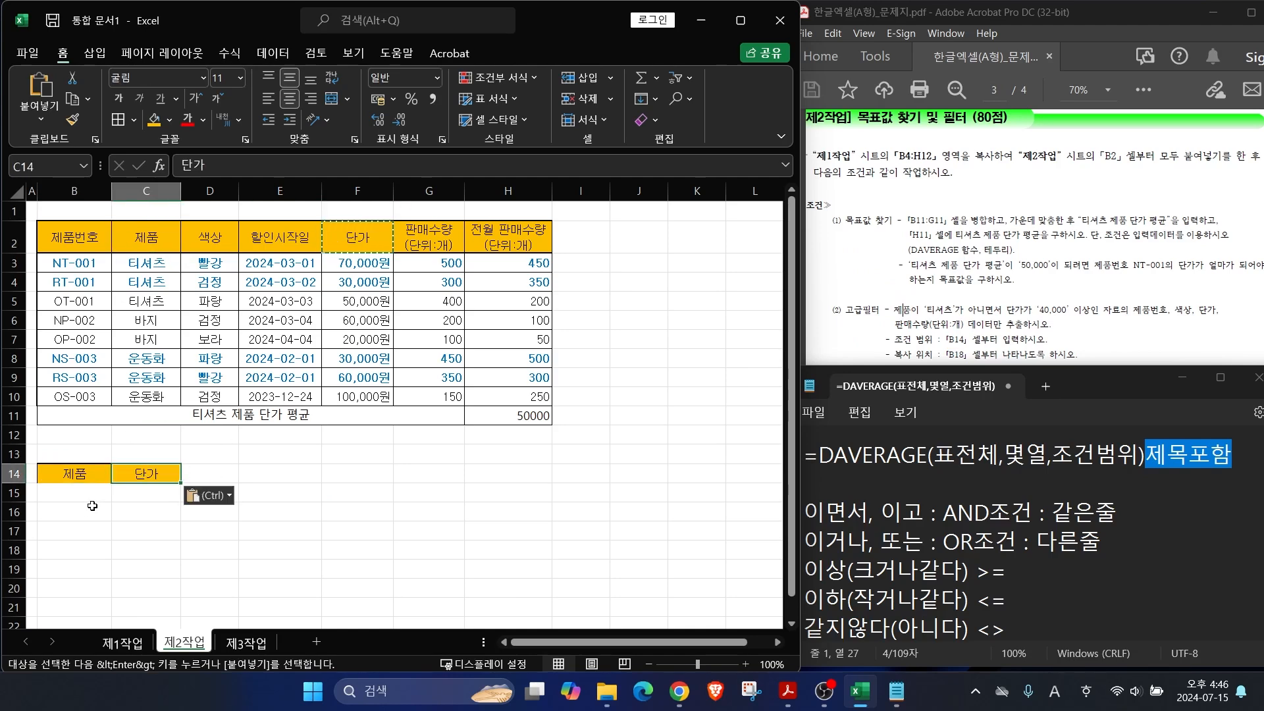
click(325, 530)
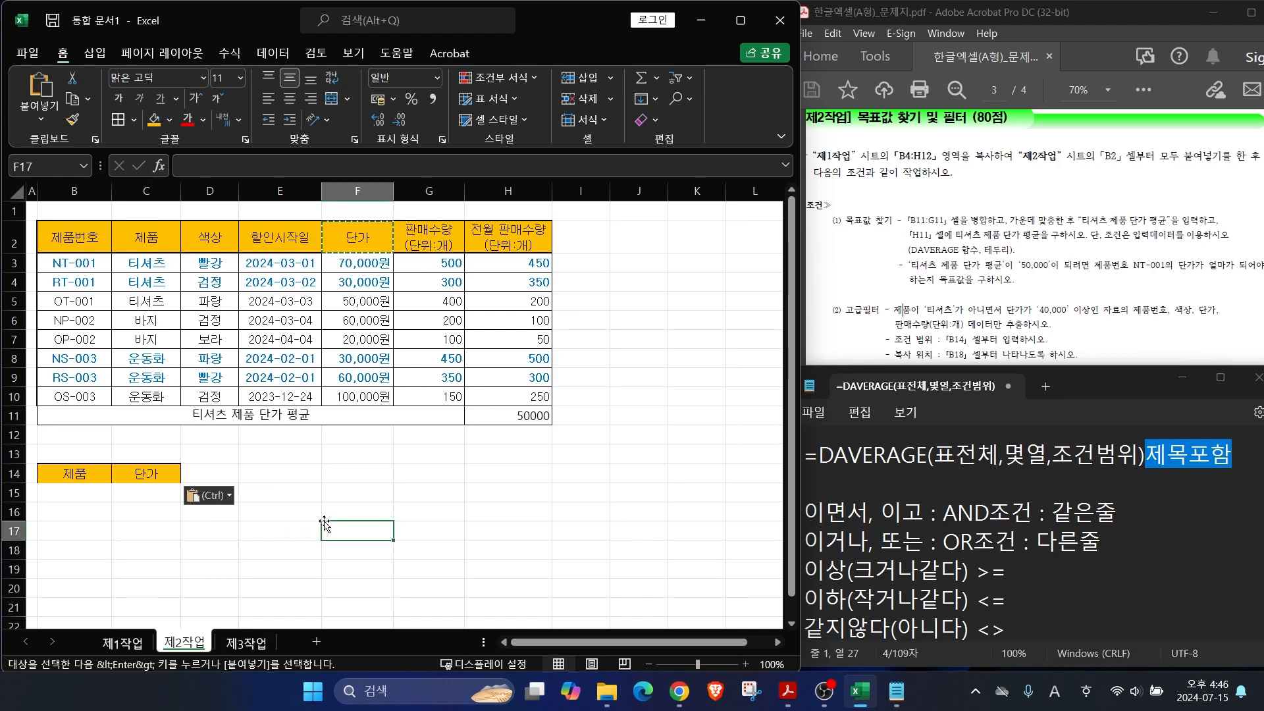
Step: Enter the product condition <>티셔츠 in B15
drag(914, 252, 943, 301)
click(63, 493)
text(X)
text(티셔츠)
key(Return)
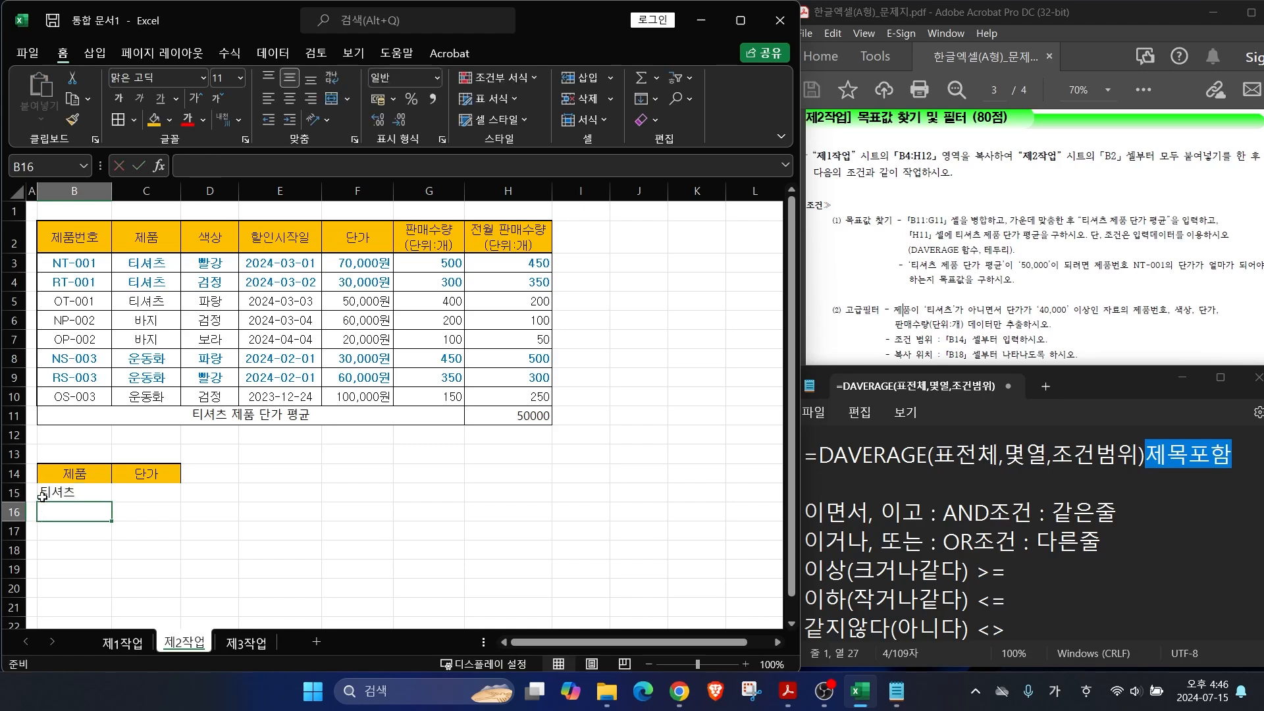
mouse_move(800, 645)
mouse_down()
mouse_move(1005, 643)
mouse_move(1048, 590)
mouse_up()
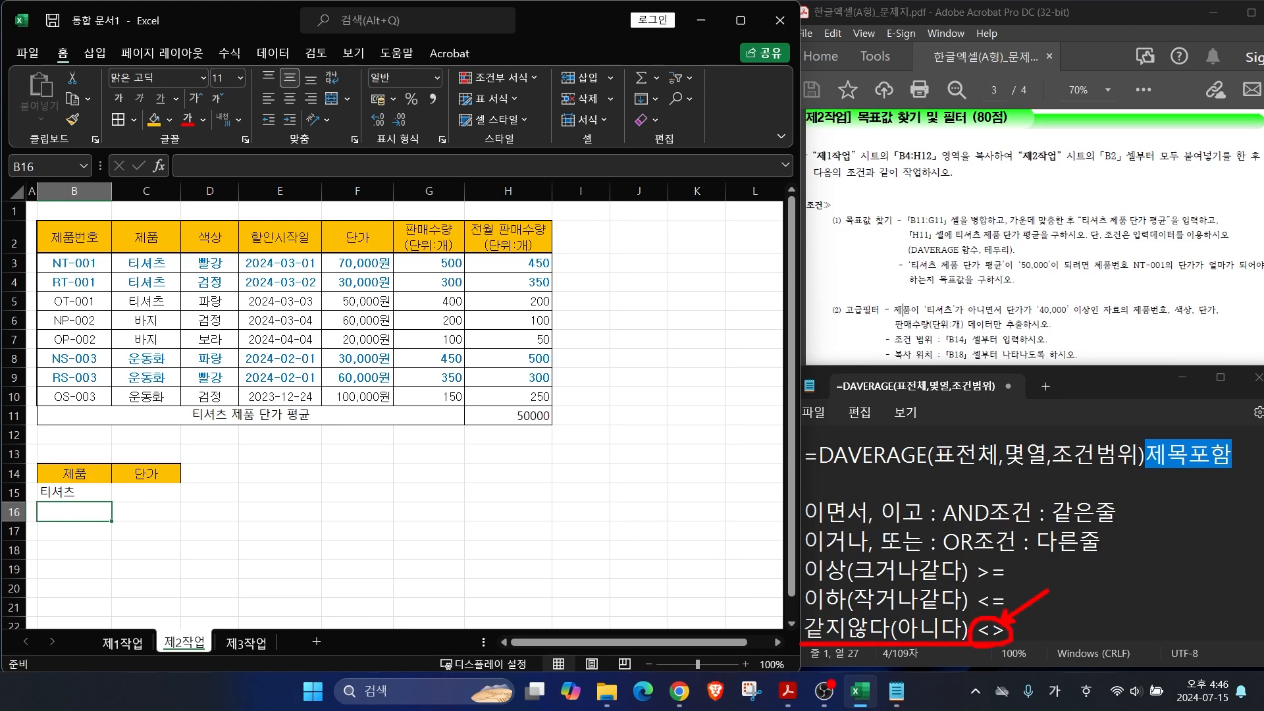
click(49, 495)
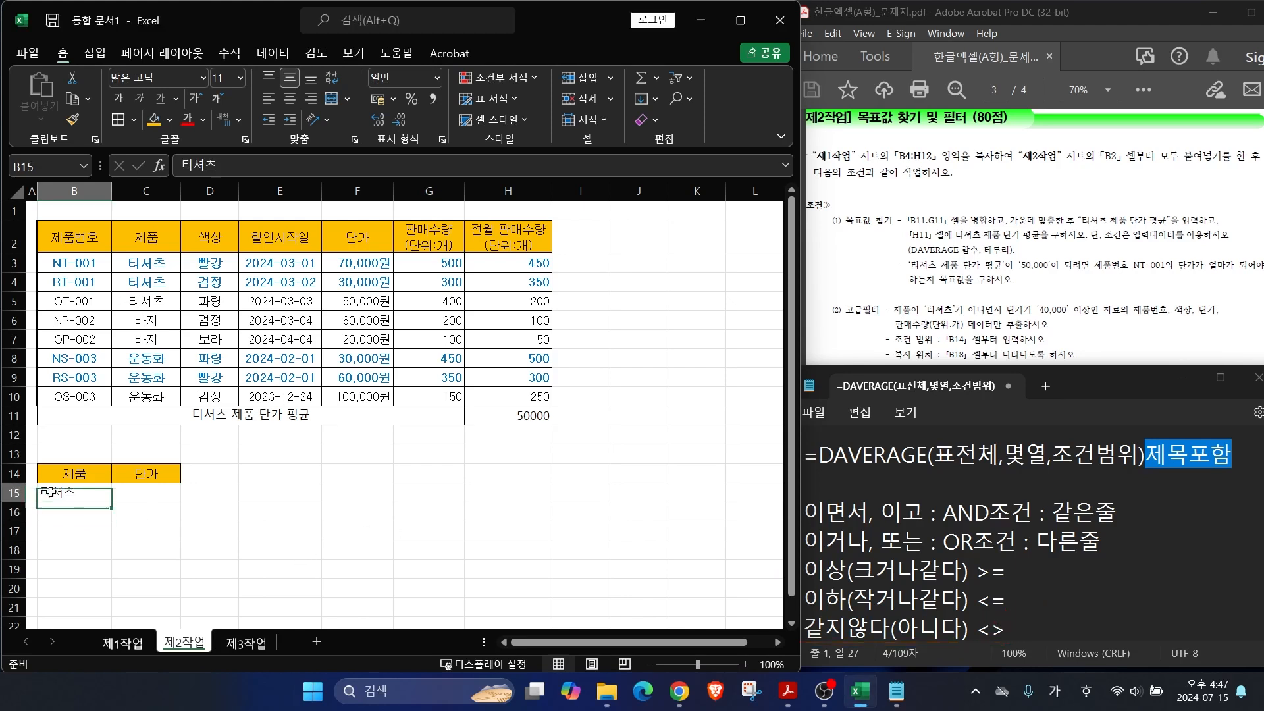
click(179, 165)
text(<>)
key(Return)
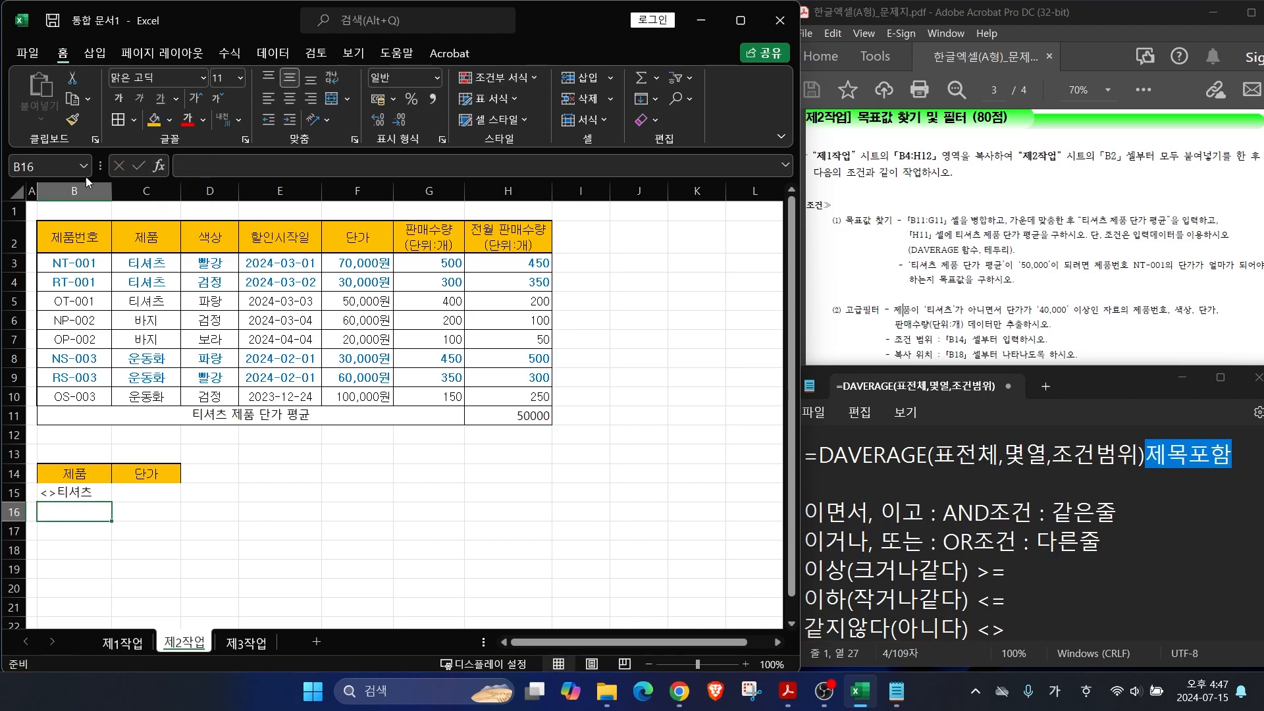
click(76, 495)
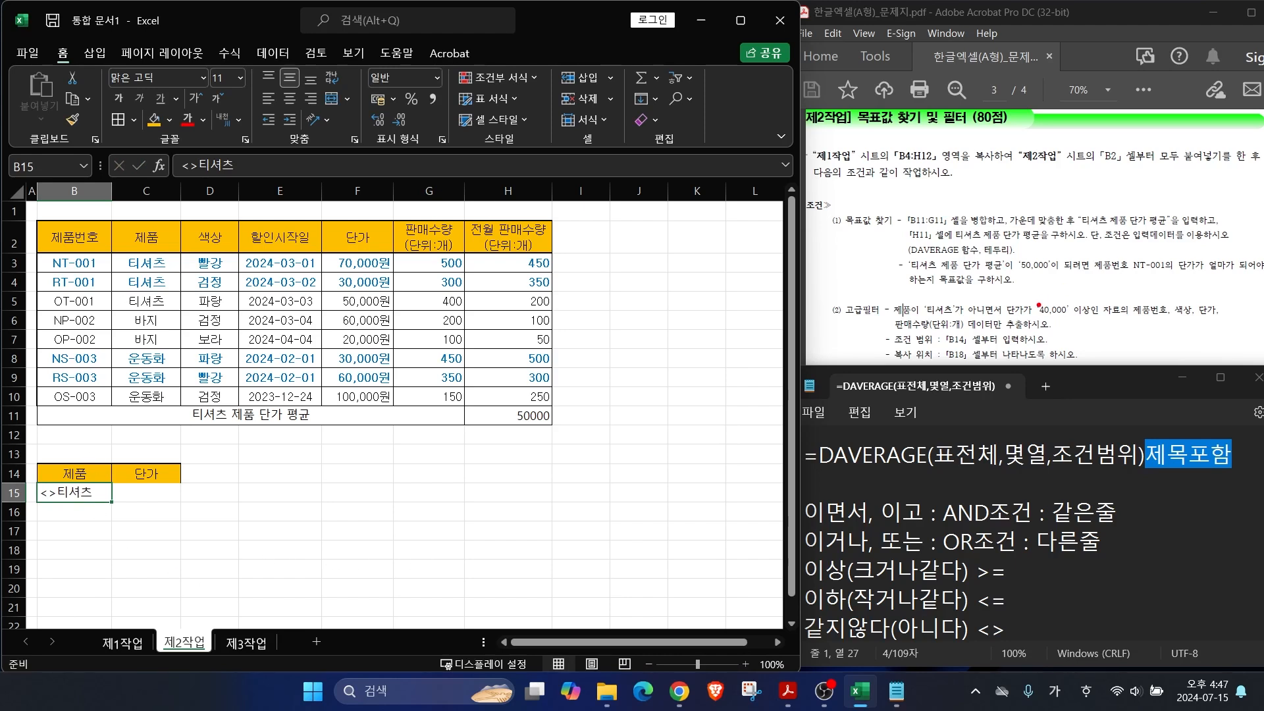
Step: Enter >=40000 in C15, on the same row for an AND condition
drag(1006, 305, 1056, 256)
drag(802, 526, 1204, 527)
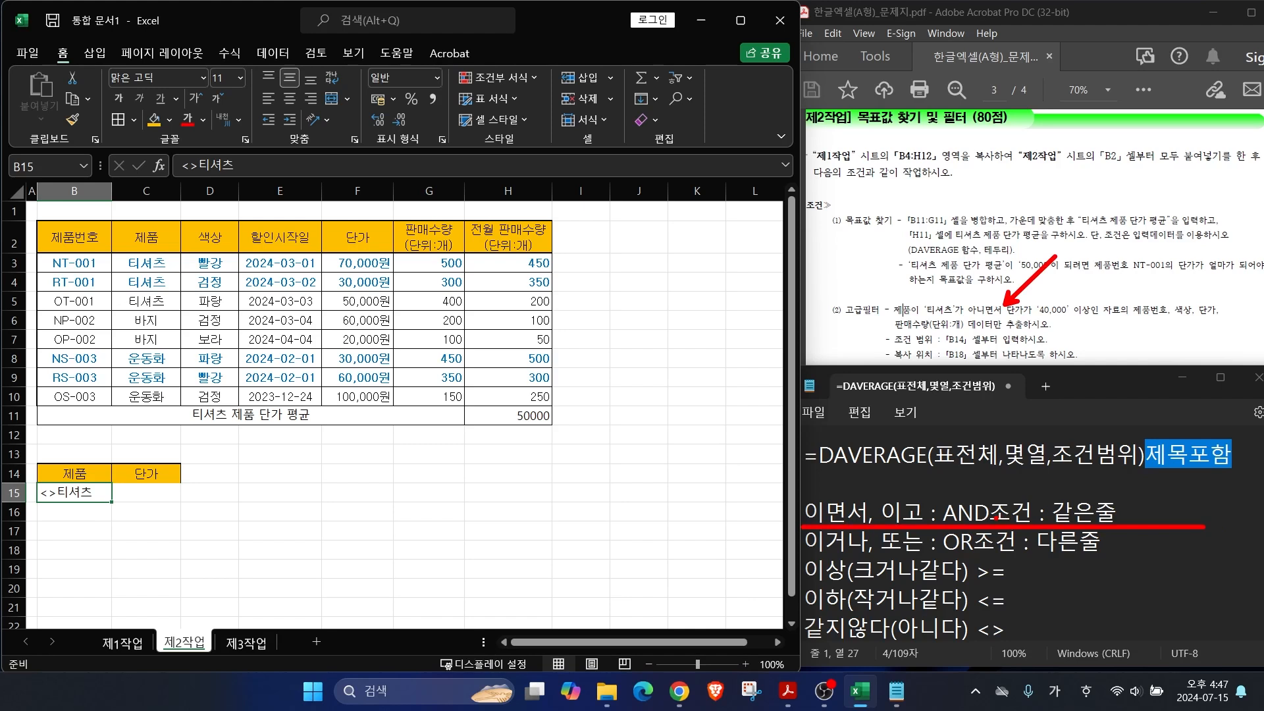
mouse_move(1031, 526)
mouse_down()
mouse_move(1024, 499)
mouse_move(1112, 523)
mouse_up()
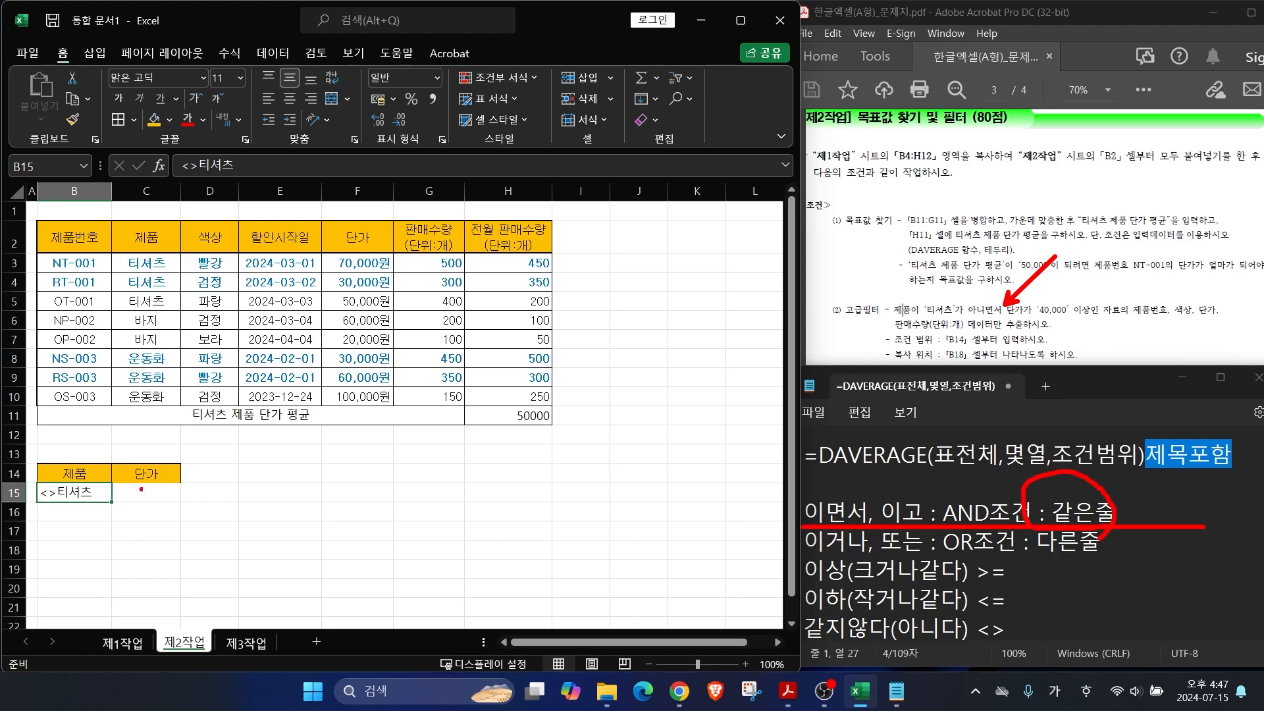
drag(1029, 320, 1108, 305)
drag(106, 494, 136, 494)
key(Escape)
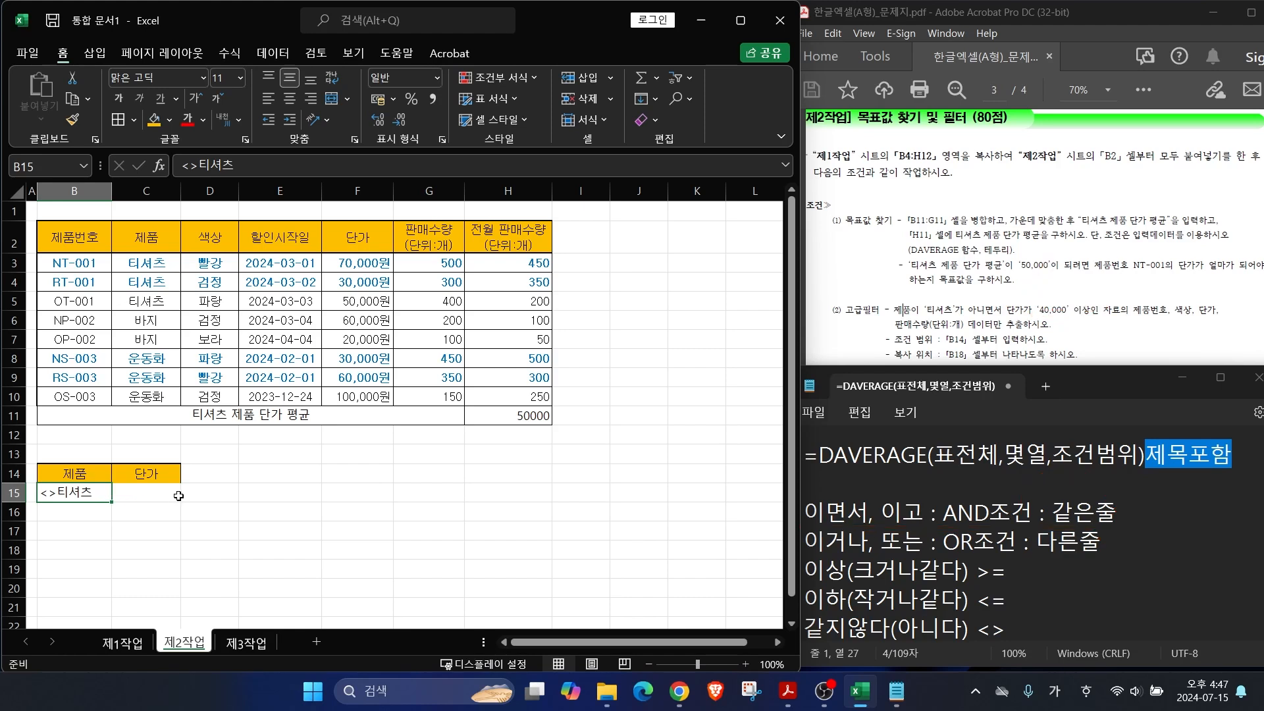
click(137, 498)
text(>)
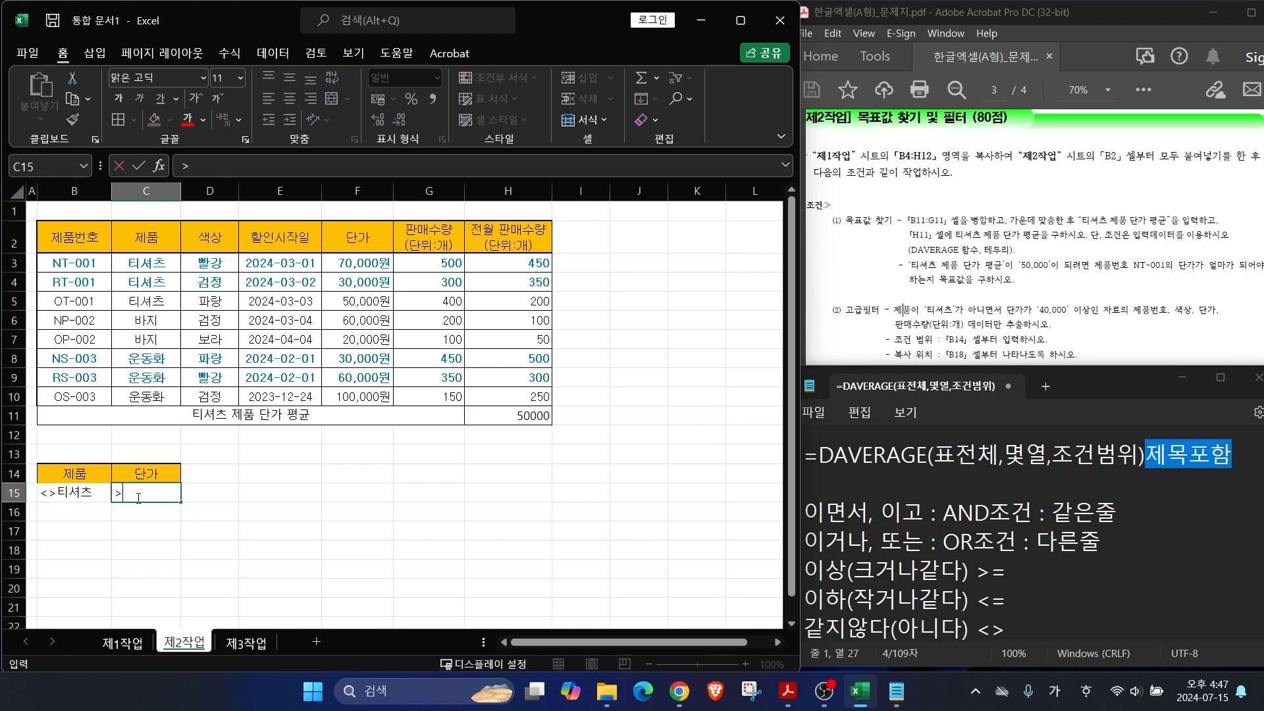
text(=40000)
key(Return)
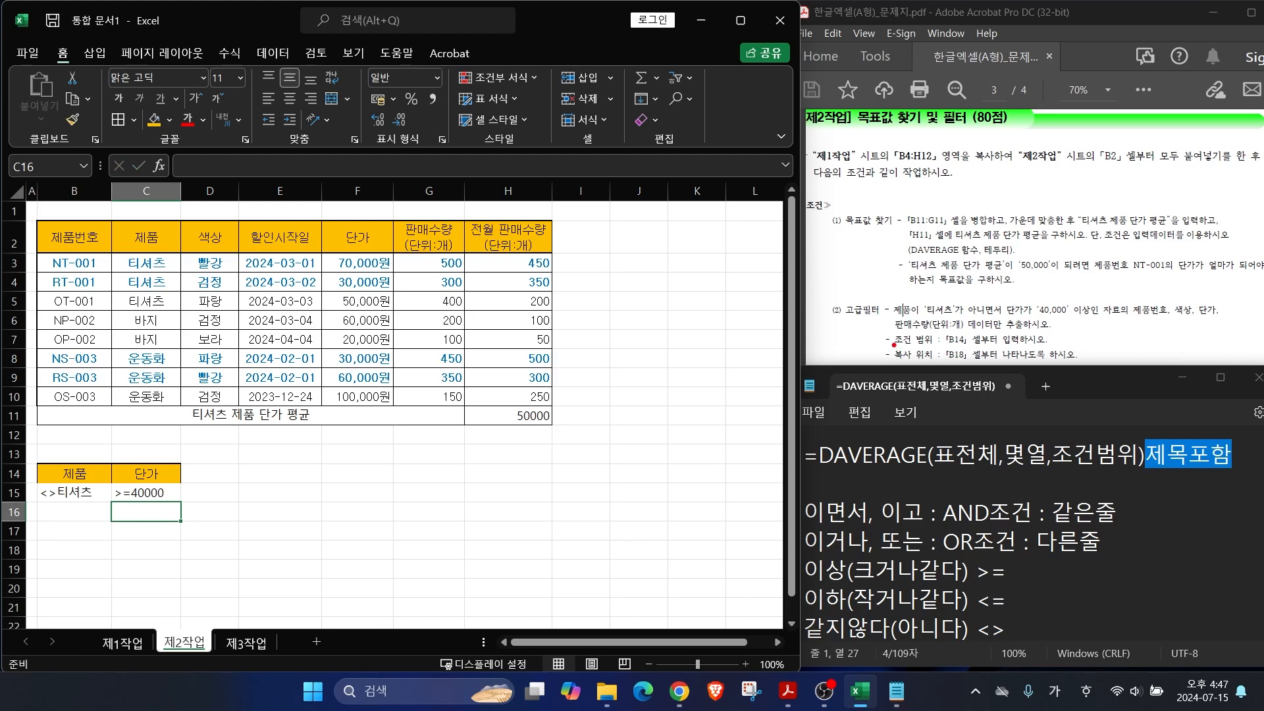
Step: Mark the 제품 and 판매수량 fields to extract in the instructions
mouse_move(1155, 321)
mouse_down()
mouse_move(1133, 296)
mouse_move(1156, 320)
mouse_move(1220, 316)
mouse_up()
mouse_move(931, 321)
mouse_down()
mouse_move(898, 326)
mouse_move(1069, 329)
mouse_up()
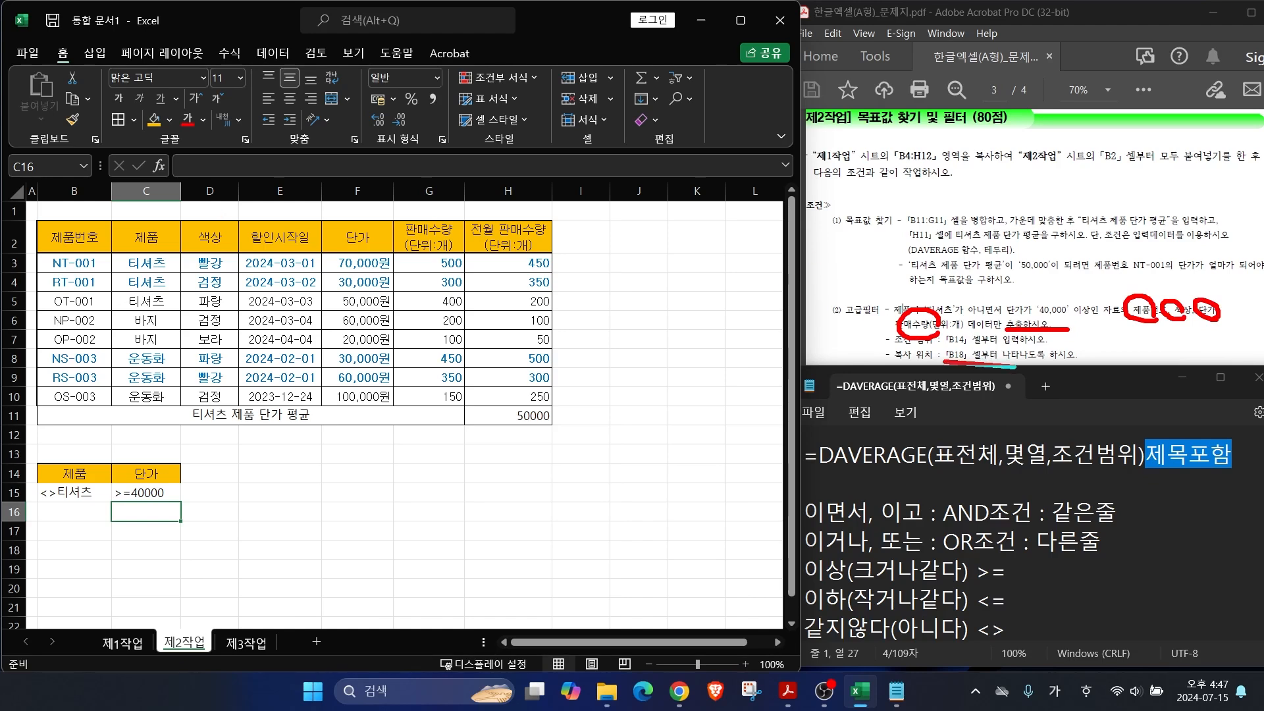
key(Escape)
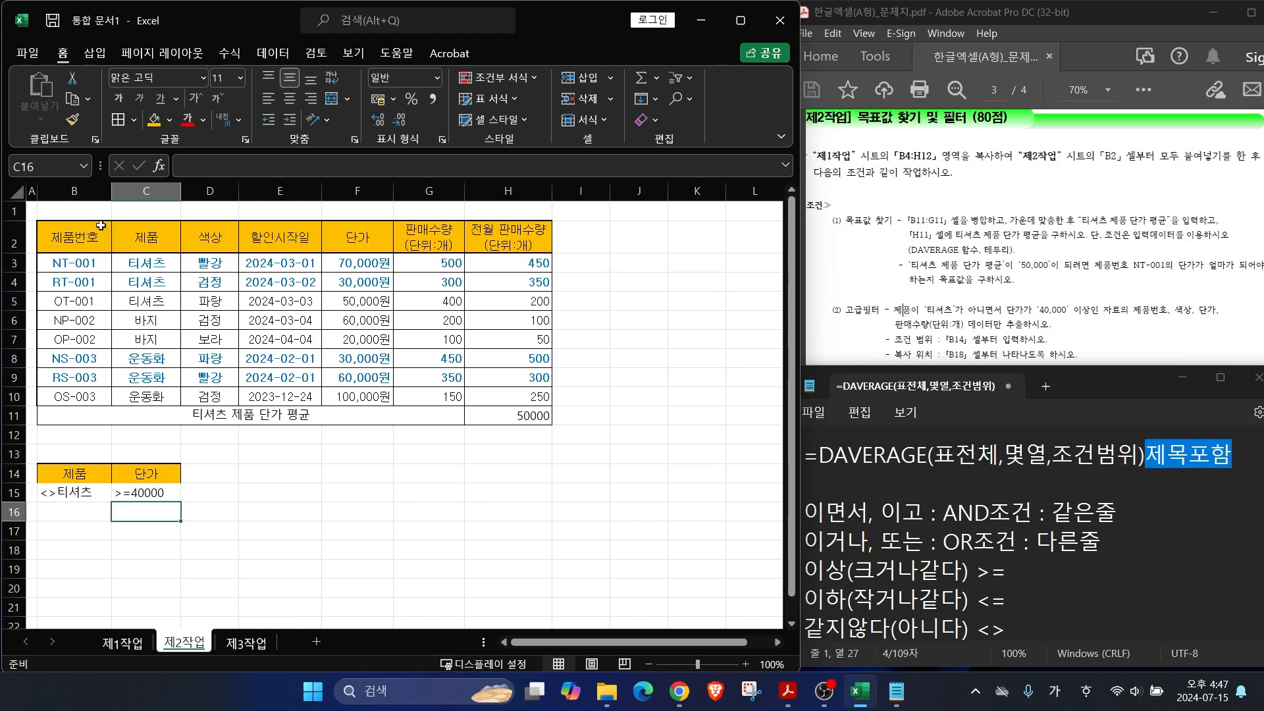
Step: Copy the 제품, 색상, 단가 and 판매수량(단위:개) headers from row 2 into B18:E18
click(144, 237)
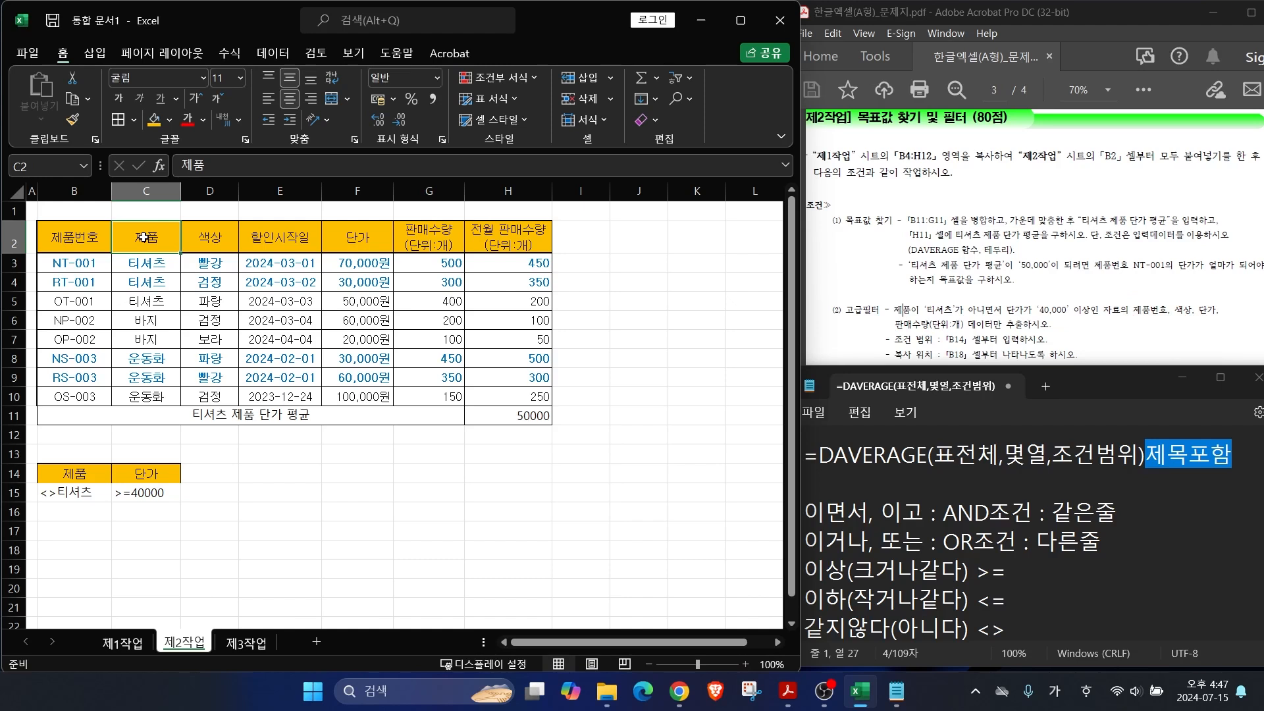
ctrl+click(217, 242)
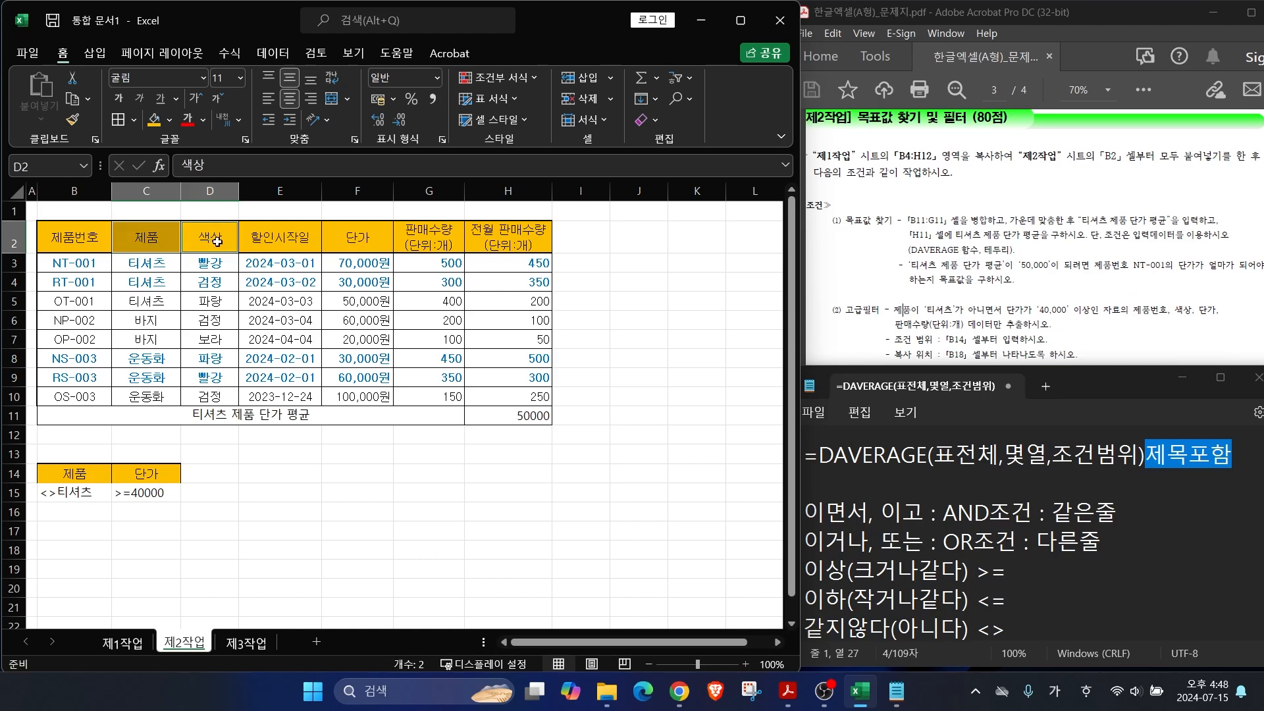
ctrl+click(366, 237)
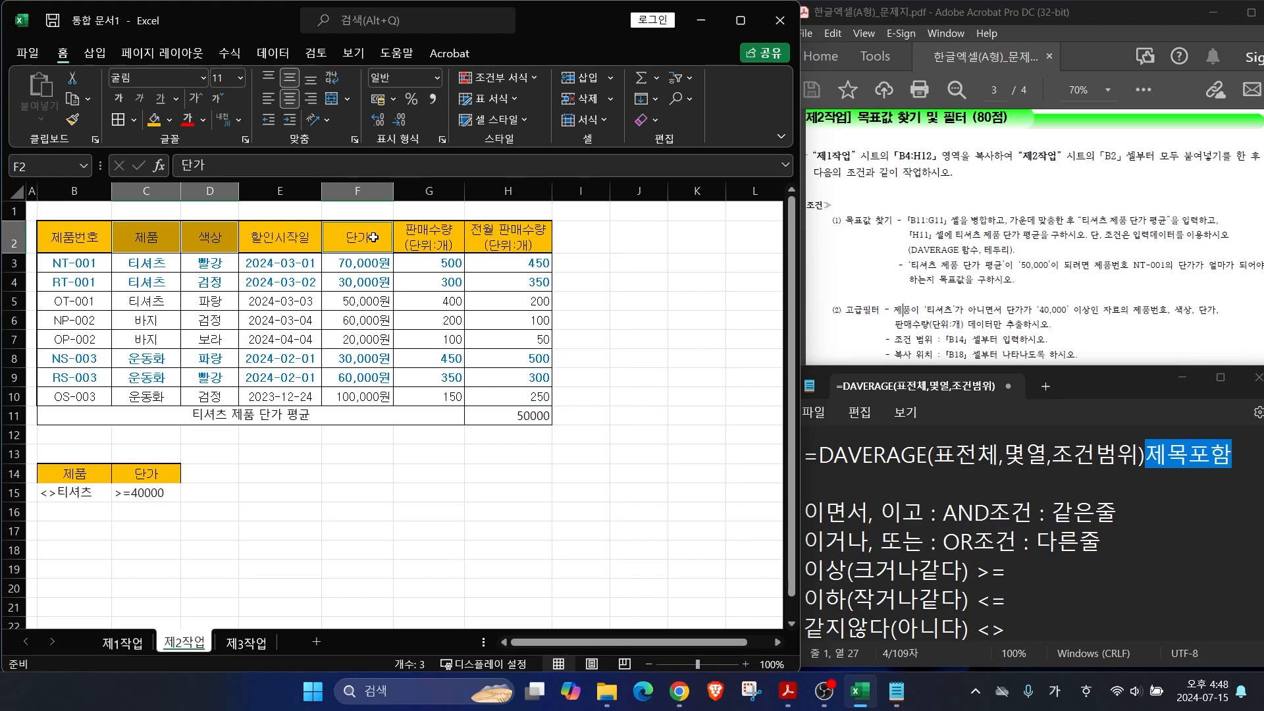
ctrl+click(438, 242)
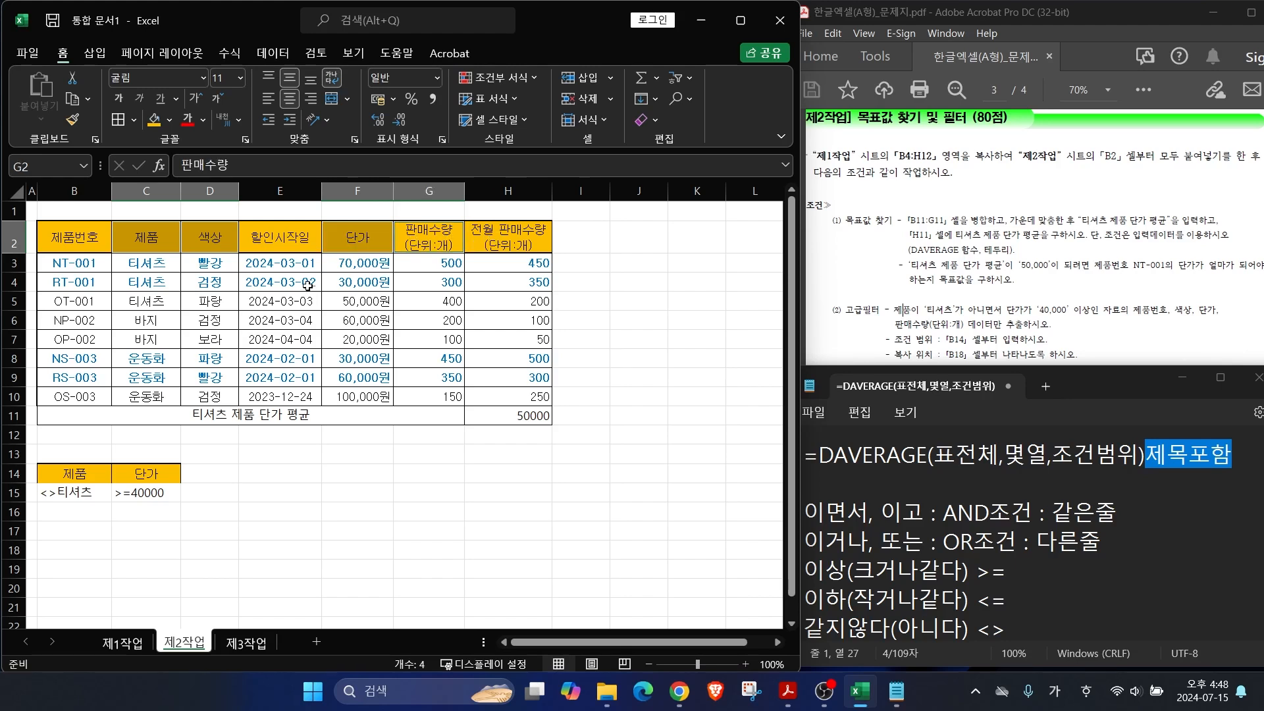
key(ctrl+c)
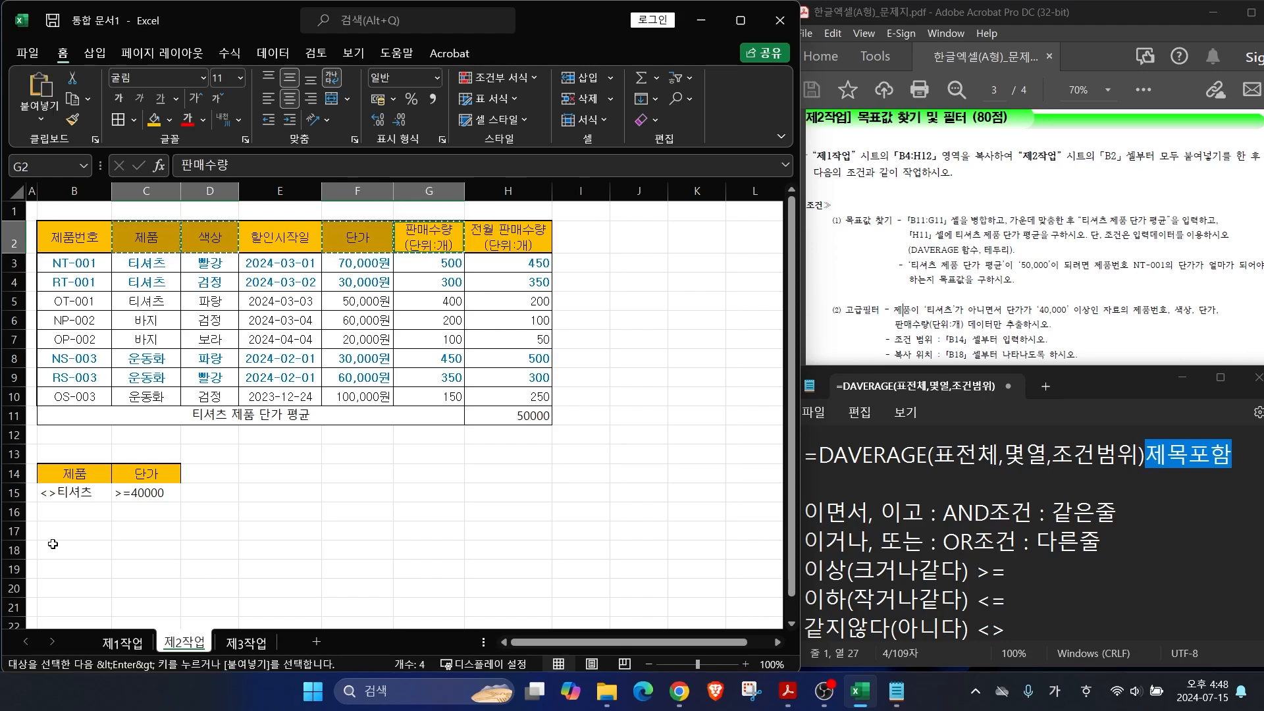
click(54, 551)
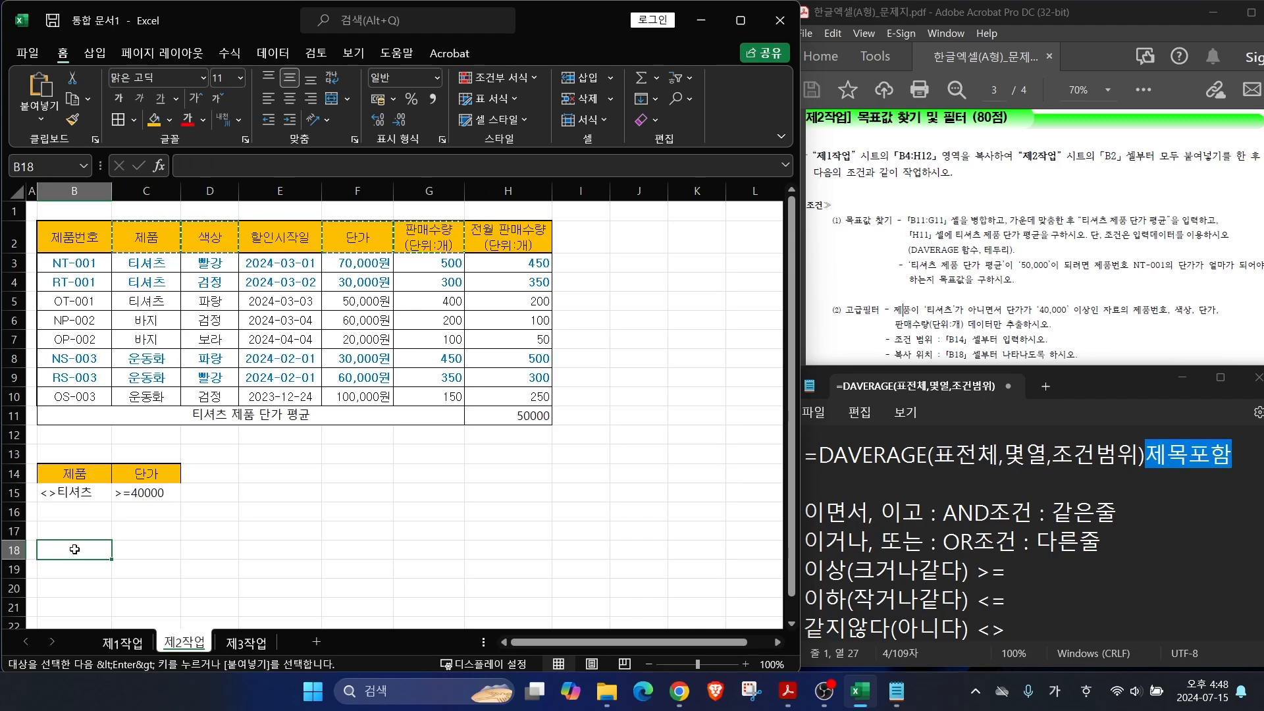
key(ctrl+v)
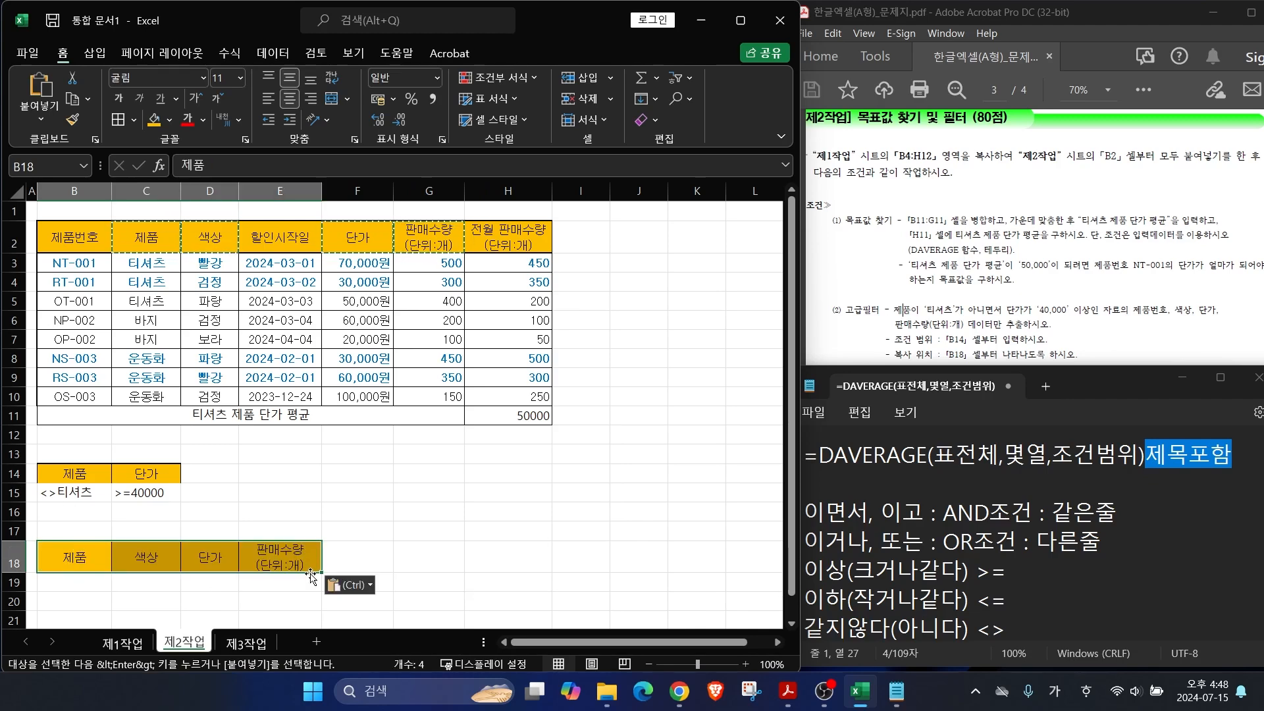
click(424, 562)
click(559, 517)
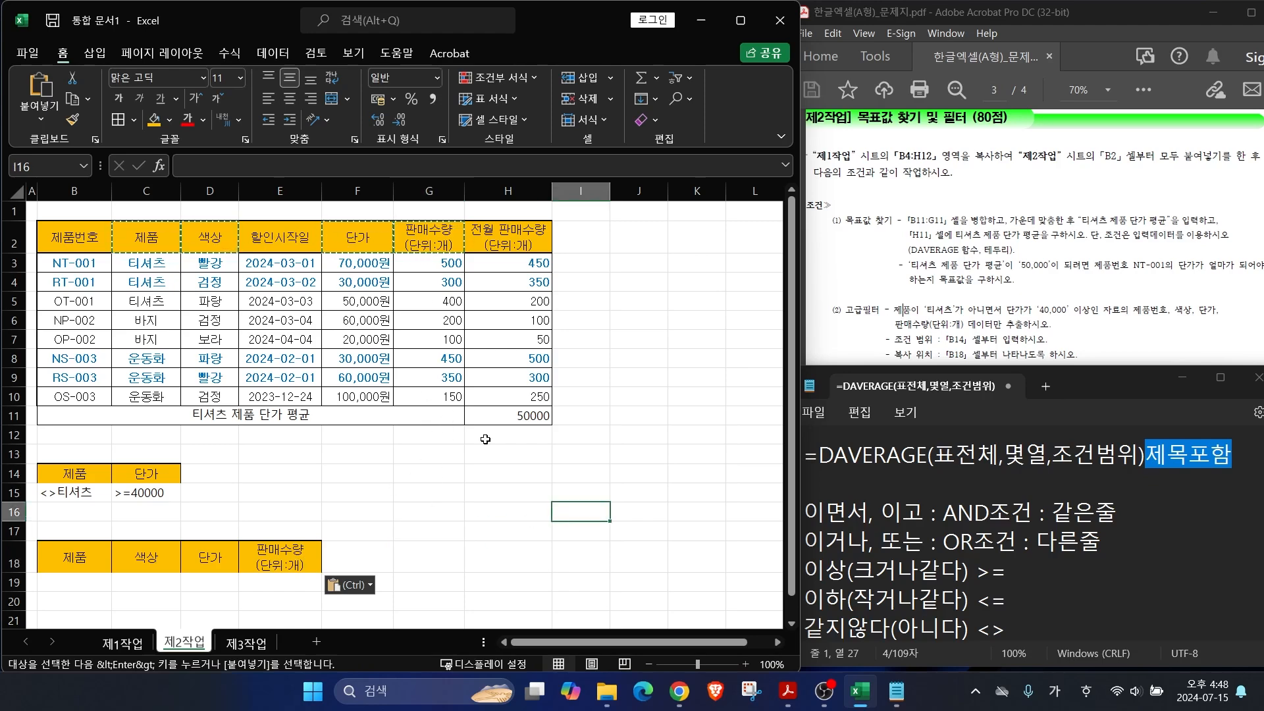
key(Escape)
click(469, 496)
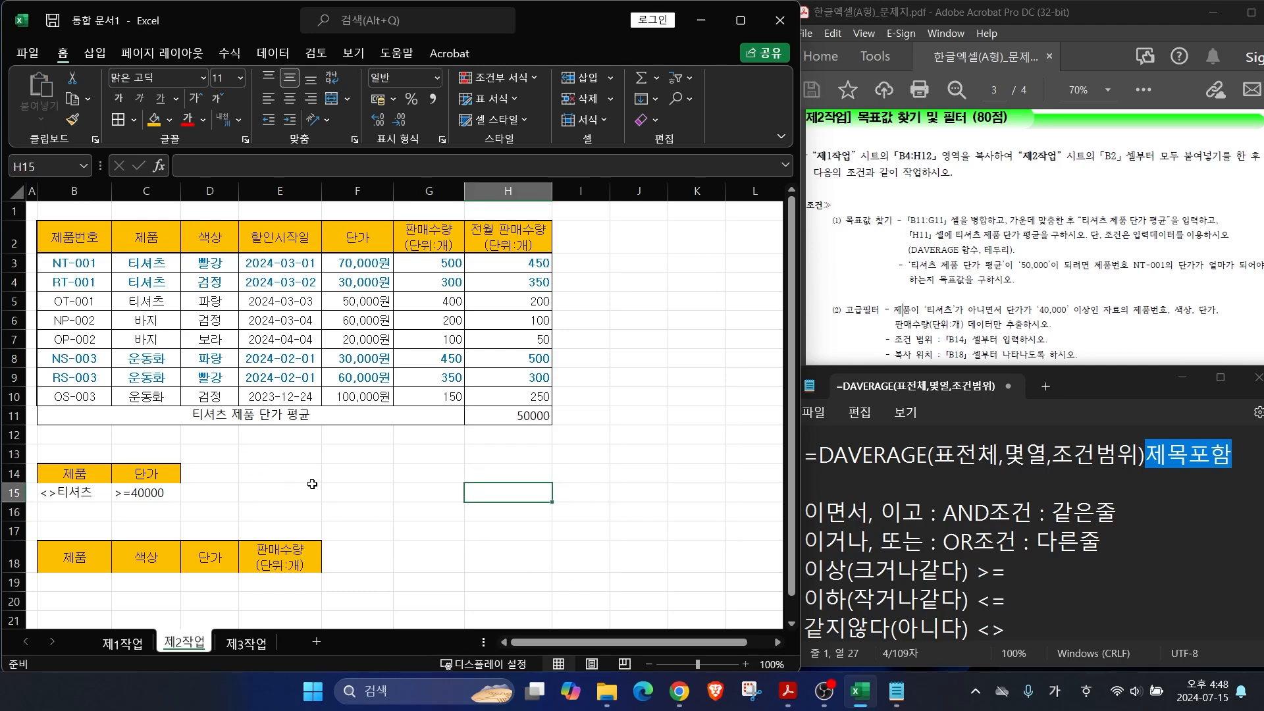
Step: Start an Advanced Filter on B2:H10 with criteria B14:C15, copying to another location
drag(73, 237, 516, 393)
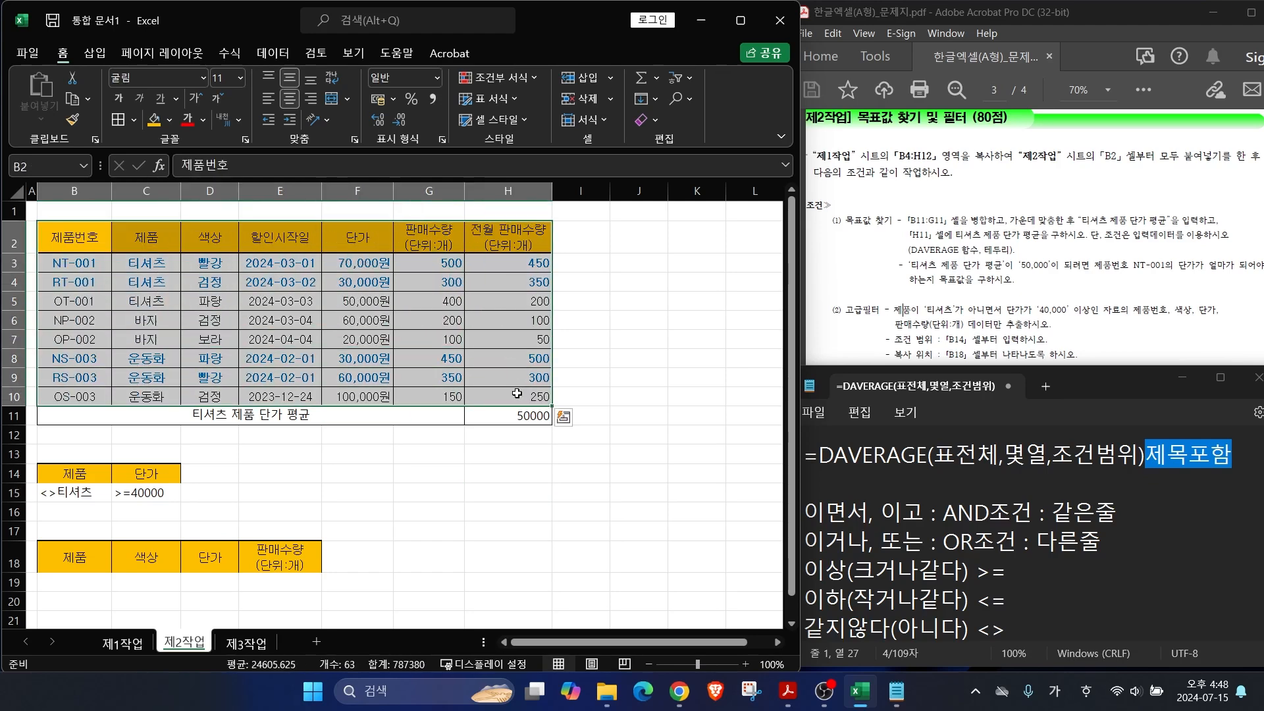
drag(40, 222, 556, 410)
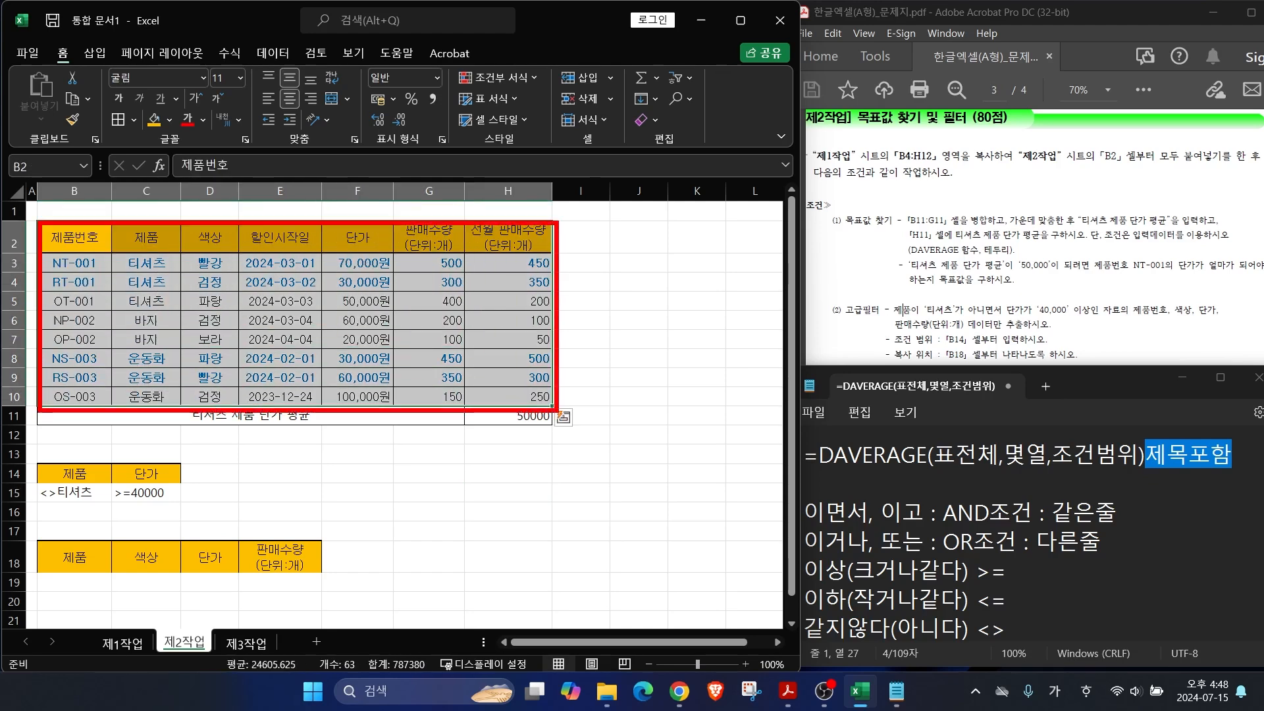
click(272, 53)
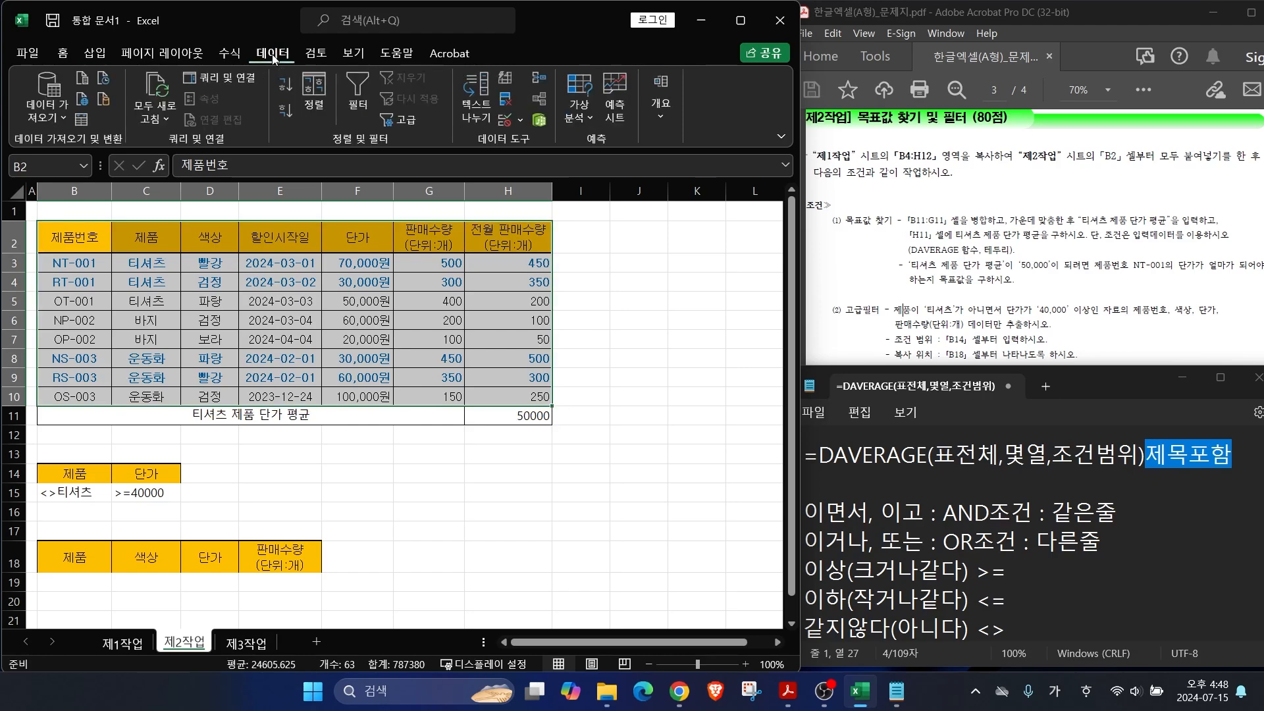
click(401, 123)
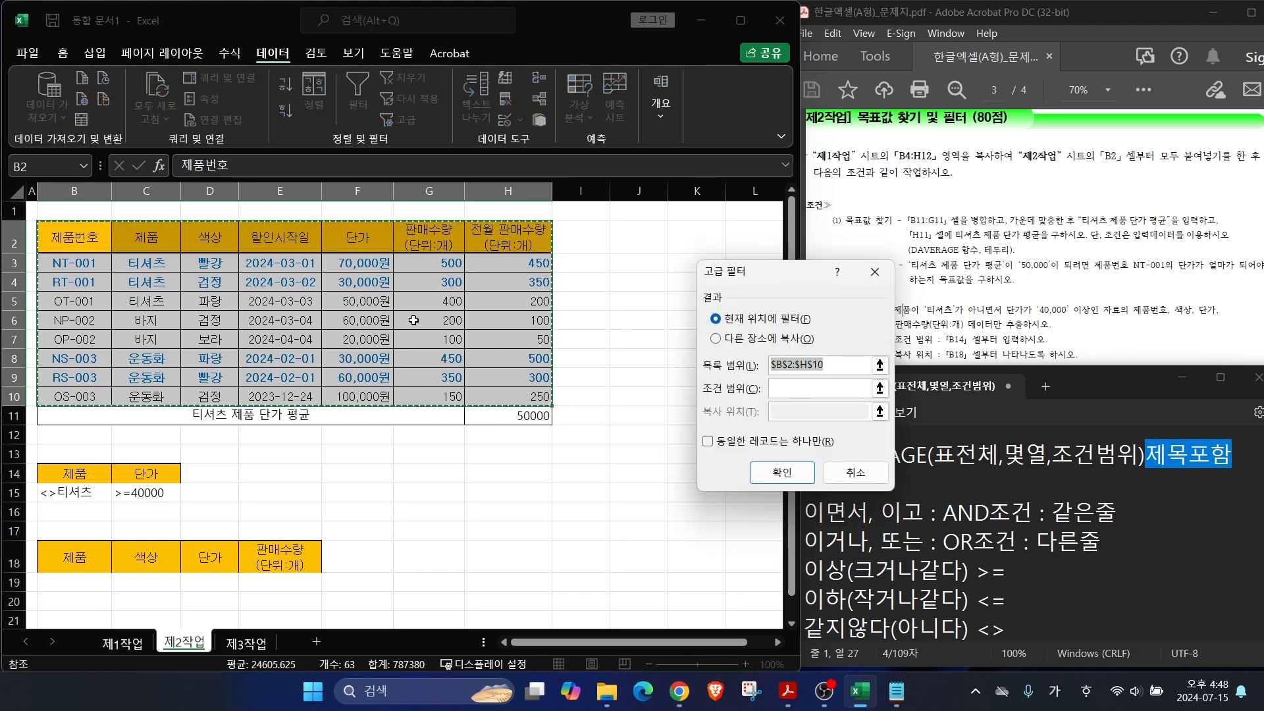
drag(684, 305, 629, 229)
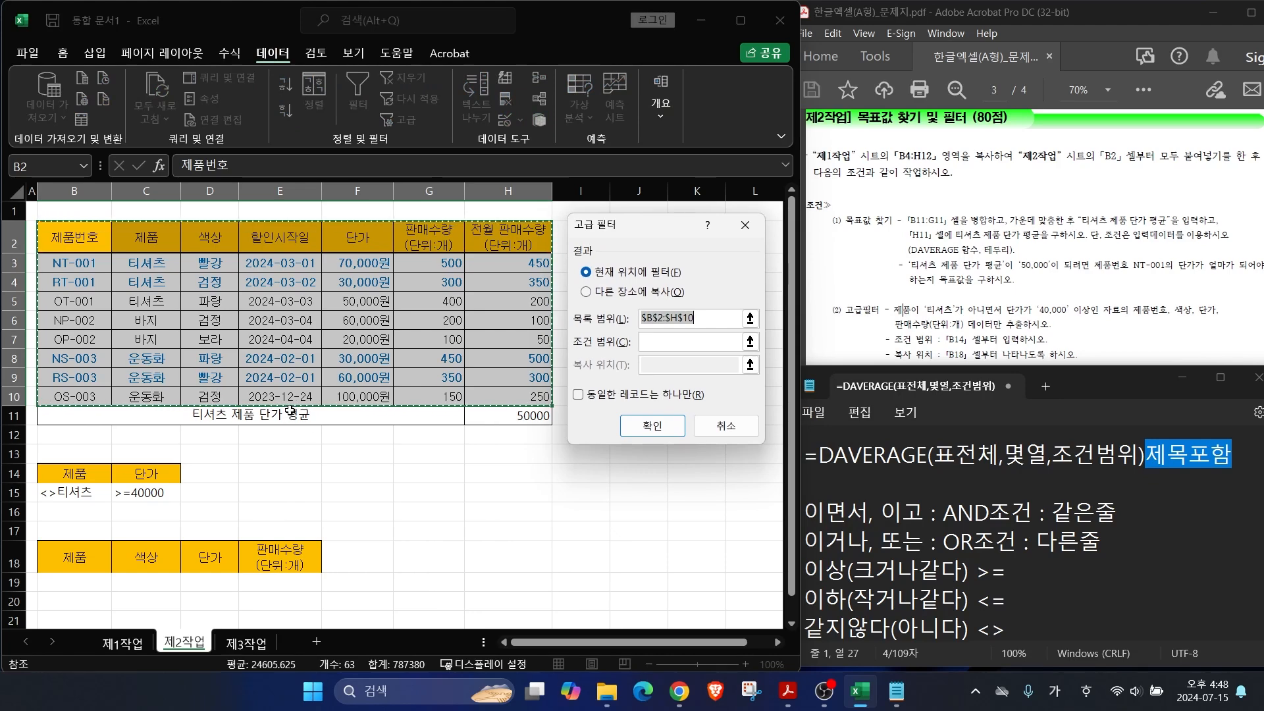
click(675, 341)
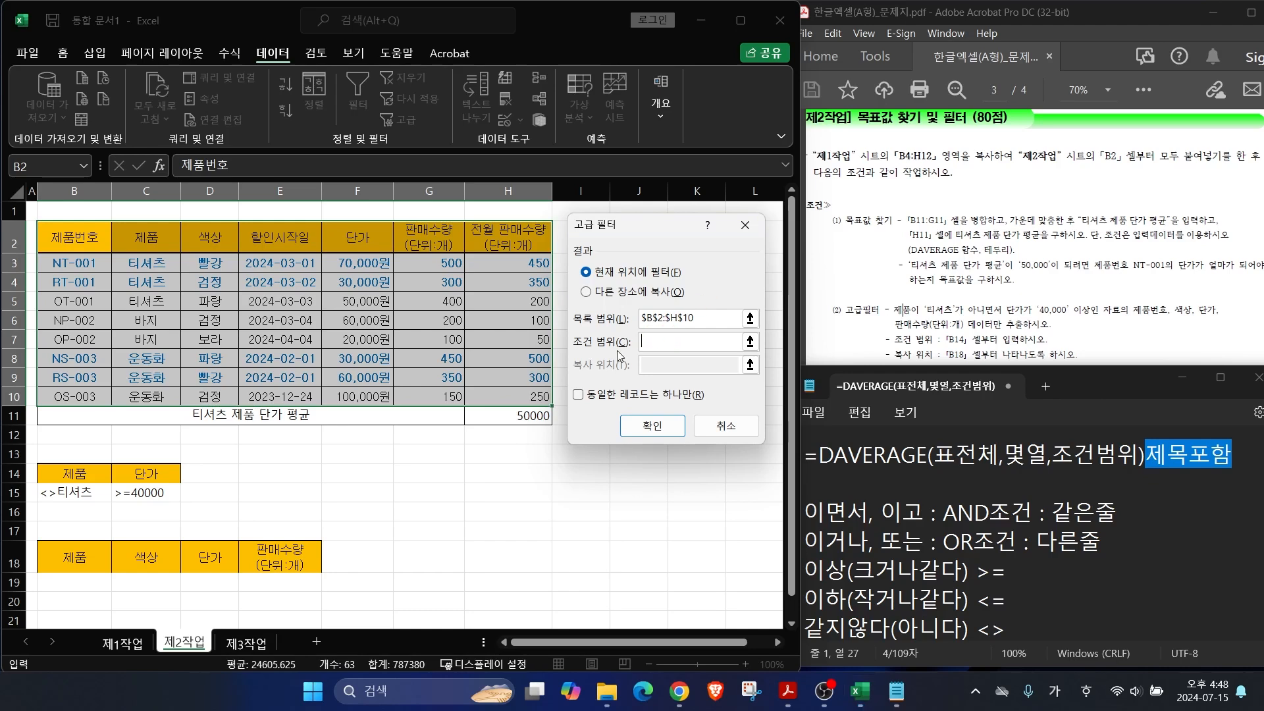
drag(63, 476, 155, 493)
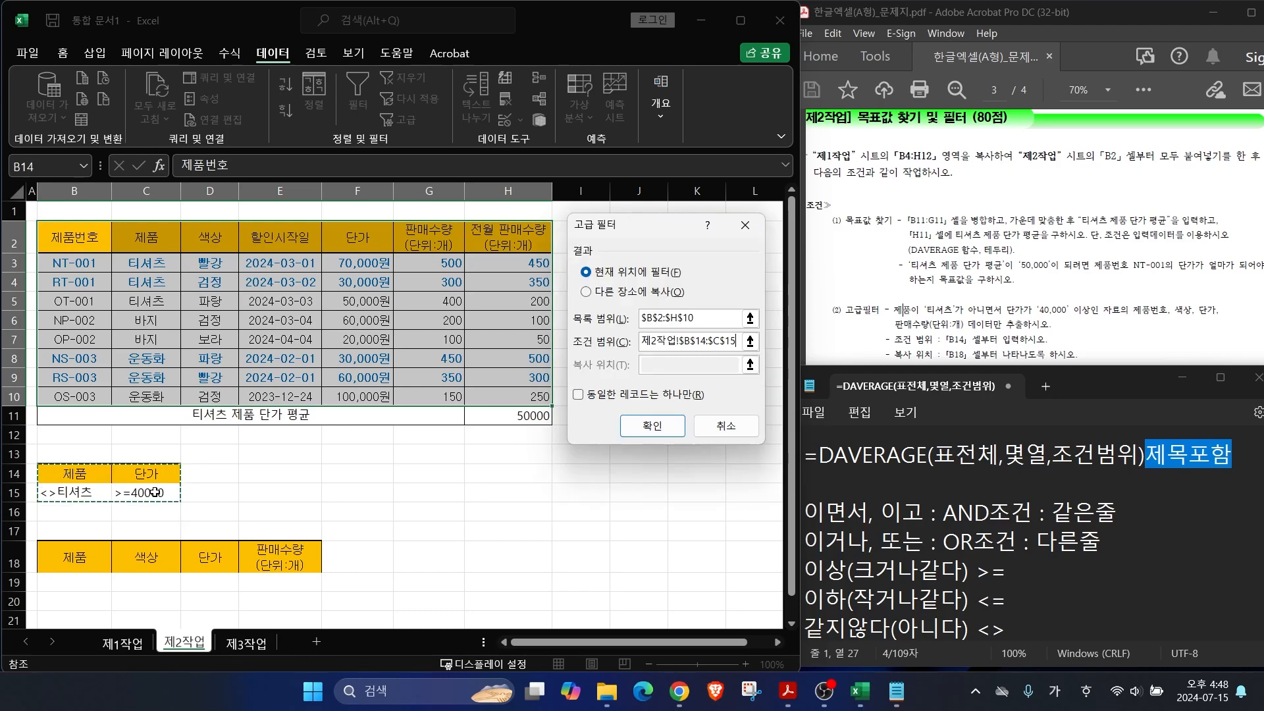
click(587, 293)
Step: Set the copy-to range to B18:E18 and run the filter, extracting three matching records
drag(596, 287, 645, 239)
drag(575, 286, 591, 302)
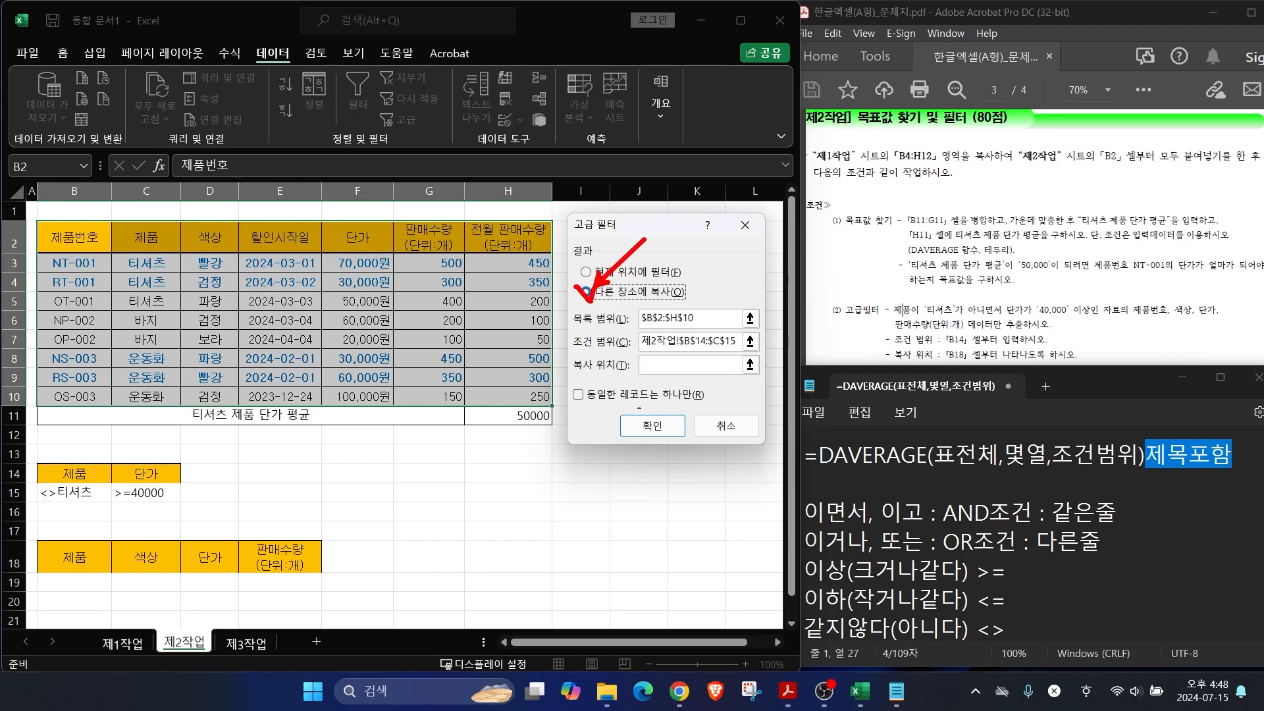
drag(646, 361, 679, 341)
drag(41, 535, 340, 573)
key(Escape)
click(737, 364)
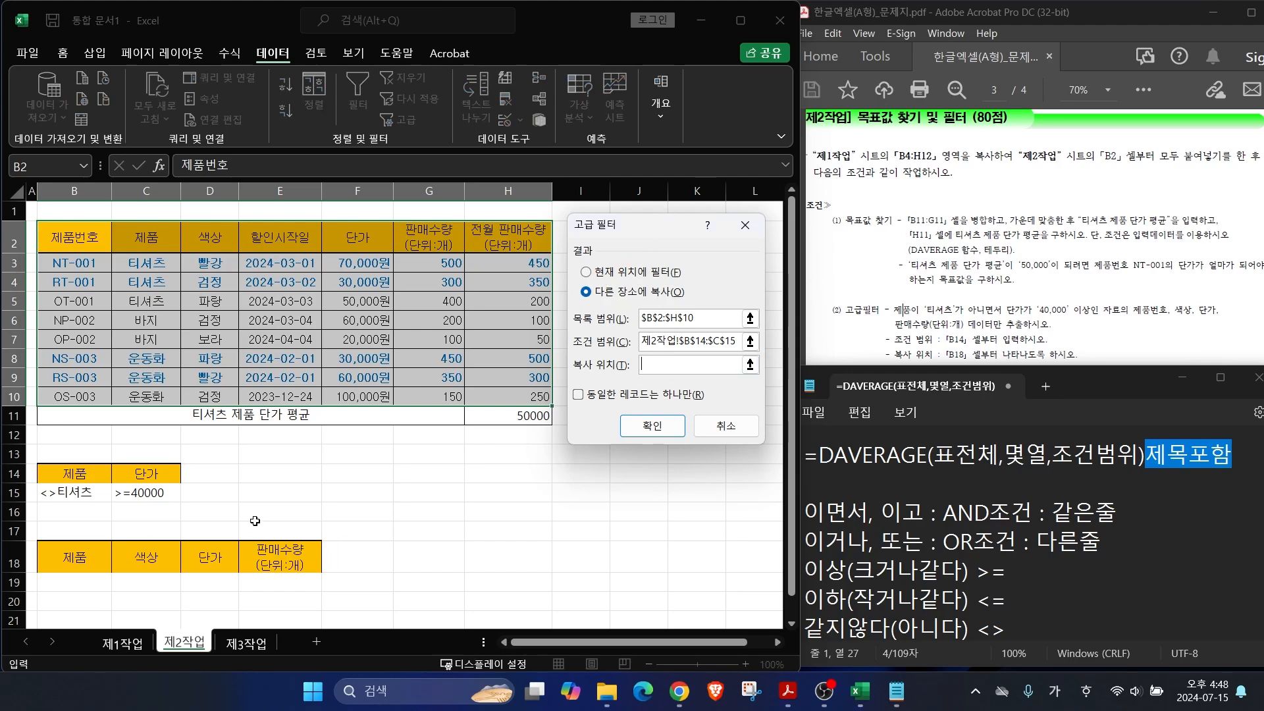
drag(73, 560, 258, 558)
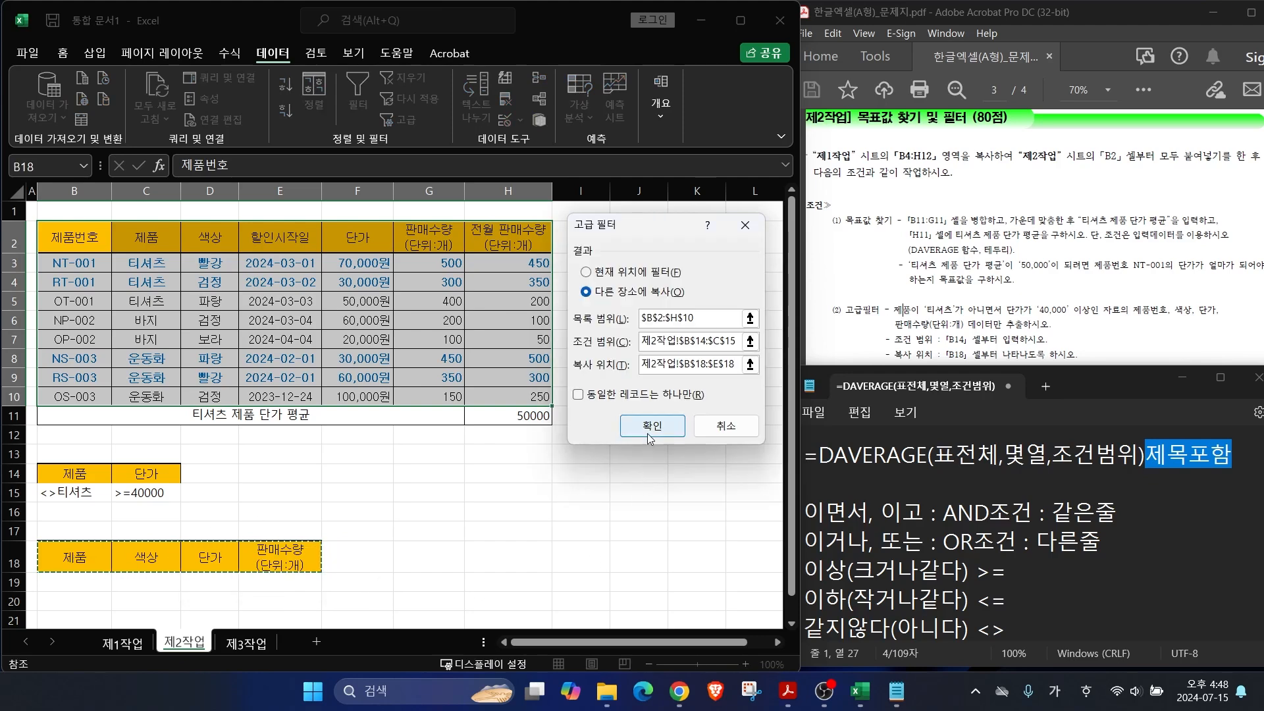
click(649, 431)
scroll(324, 574, down, 1)
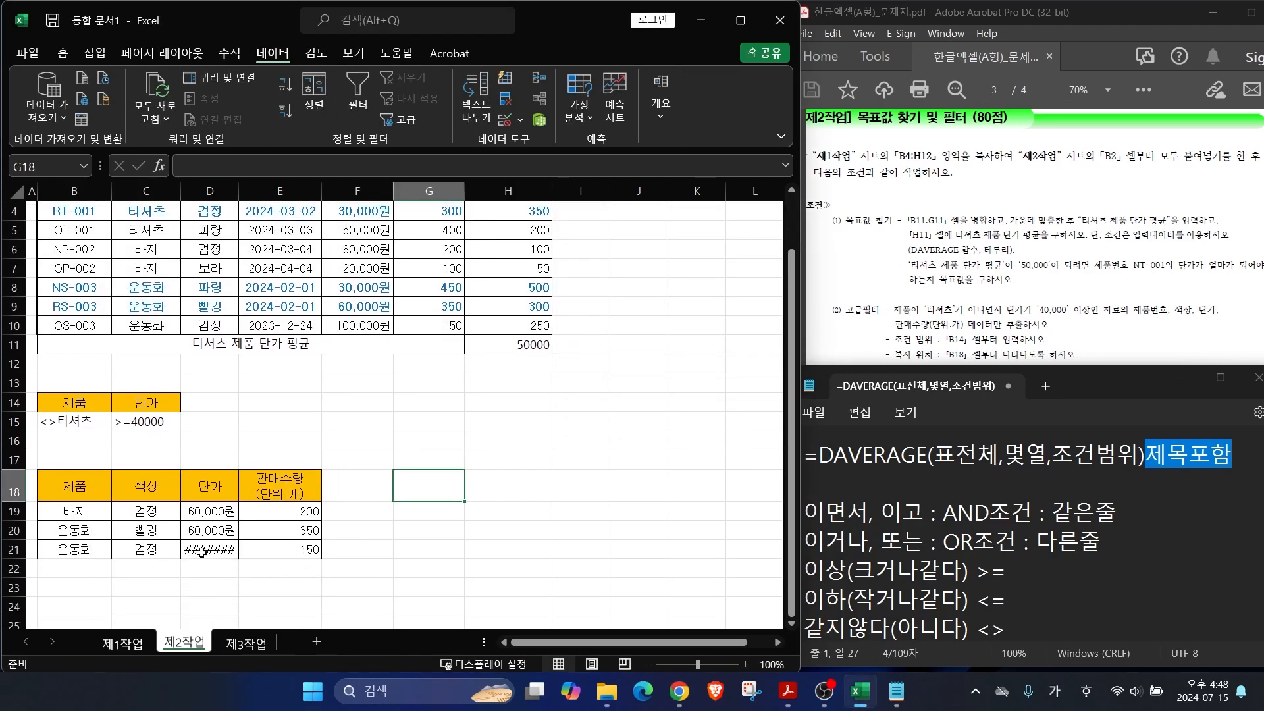
Step: Widen column D so the 100,000원 price shows in the filtered results
drag(240, 188, 264, 189)
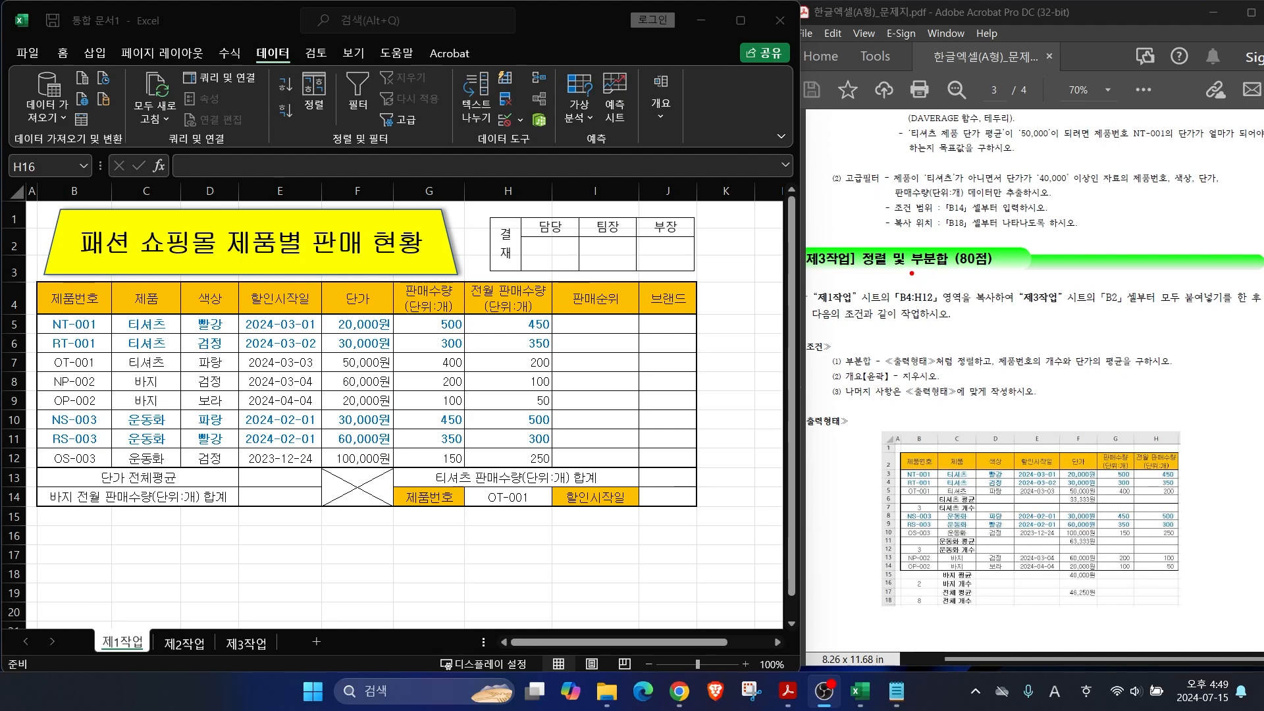
drag(904, 269, 1044, 251)
drag(881, 308, 976, 307)
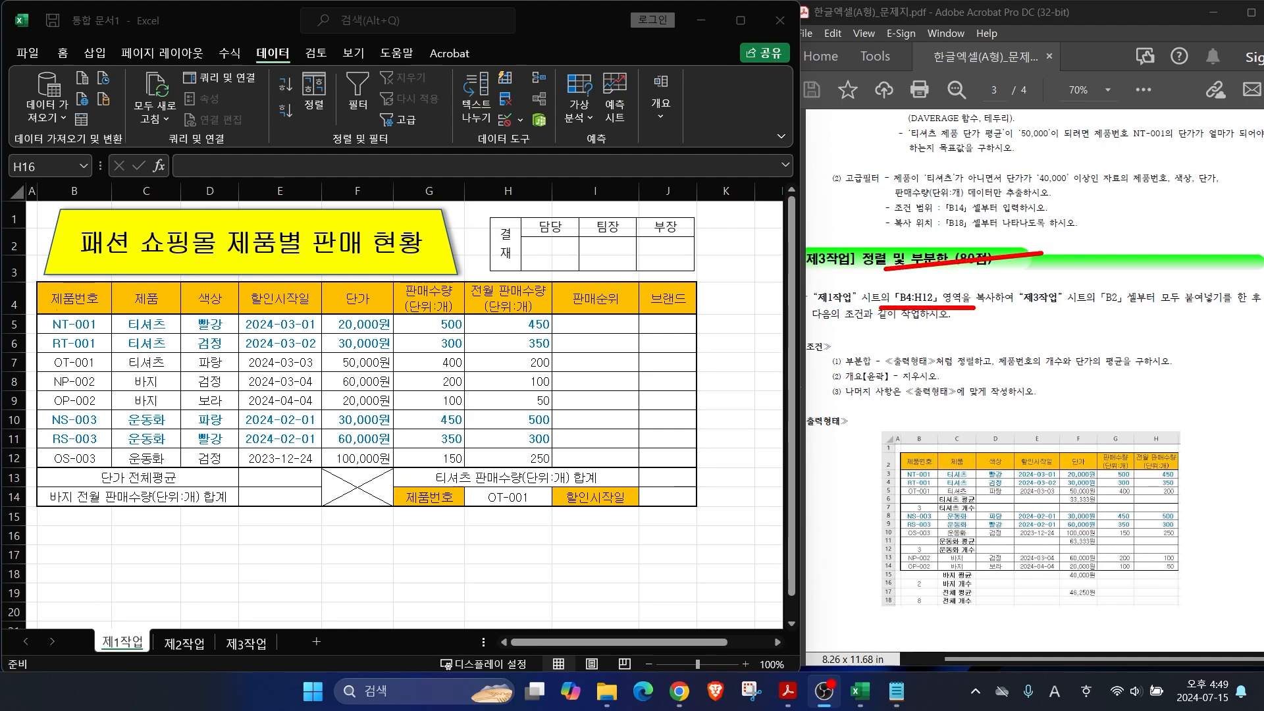
mouse_move(29, 278)
mouse_down()
mouse_move(575, 474)
mouse_move(559, 472)
mouse_up()
key(Escape)
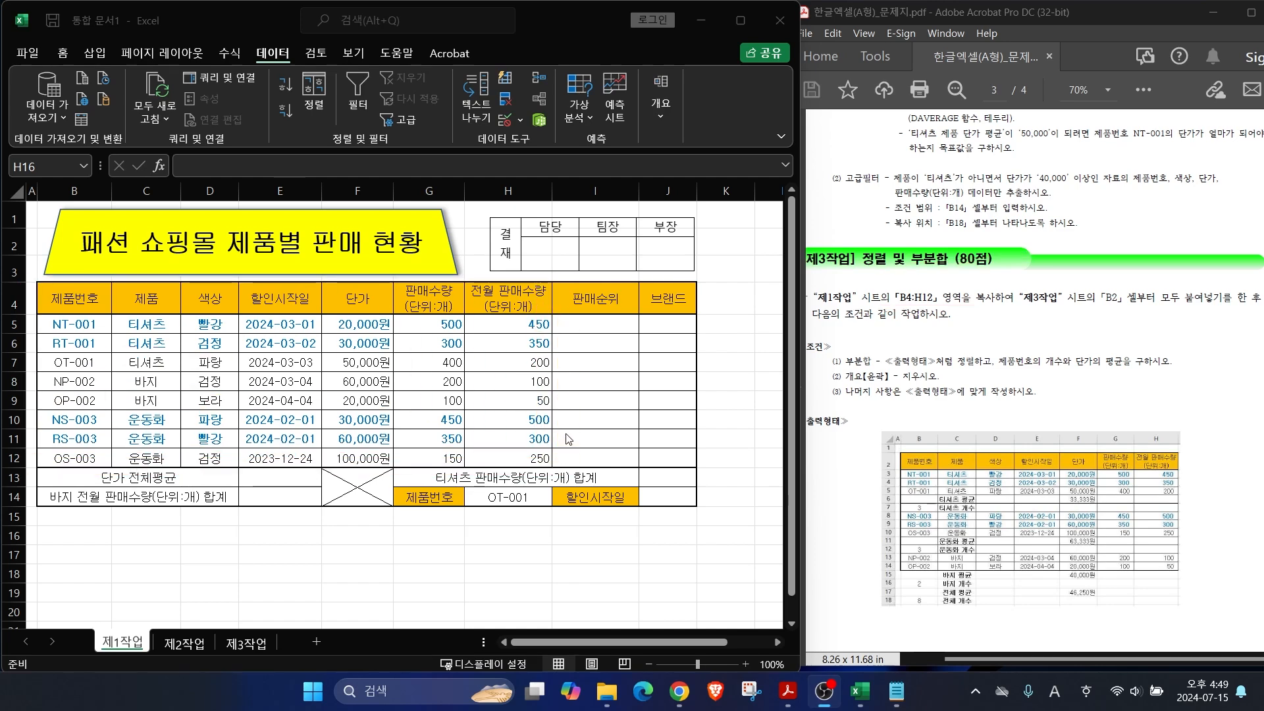
Step: Copy the 제1작업 table B4:H12 and go to the 제3작업 sheet
drag(66, 298, 496, 463)
key(ctrl+c)
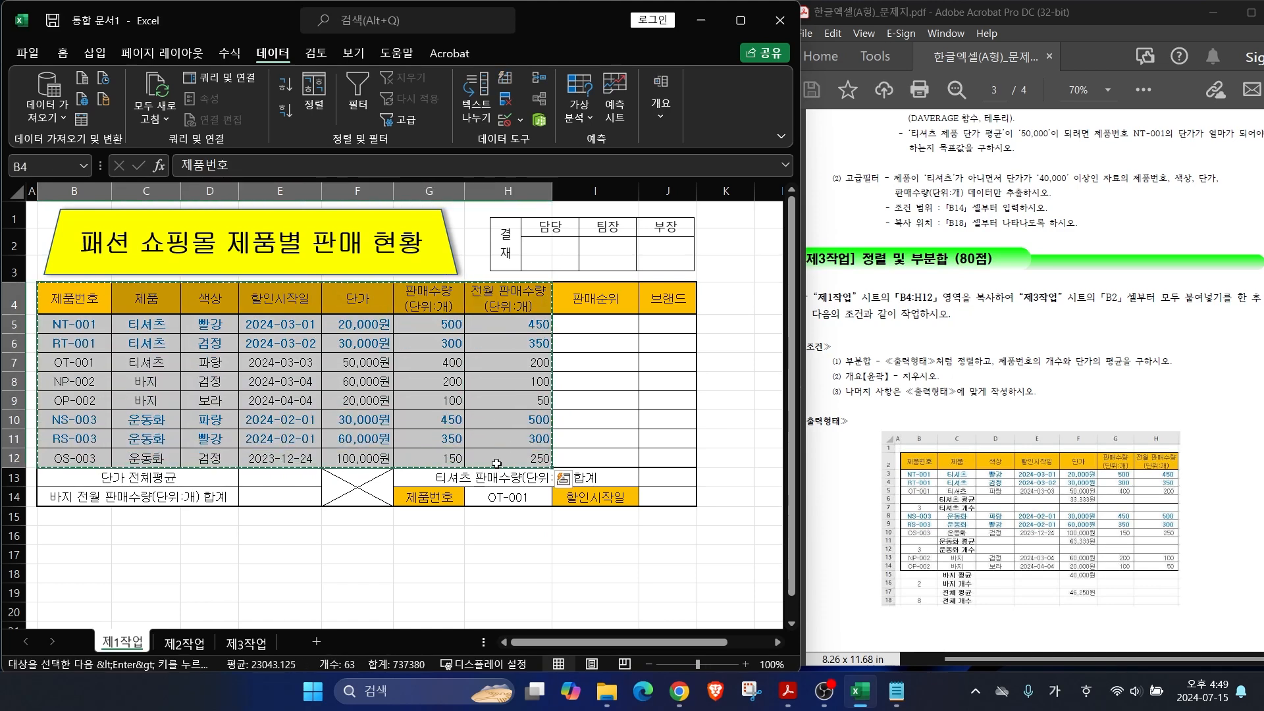
click(242, 643)
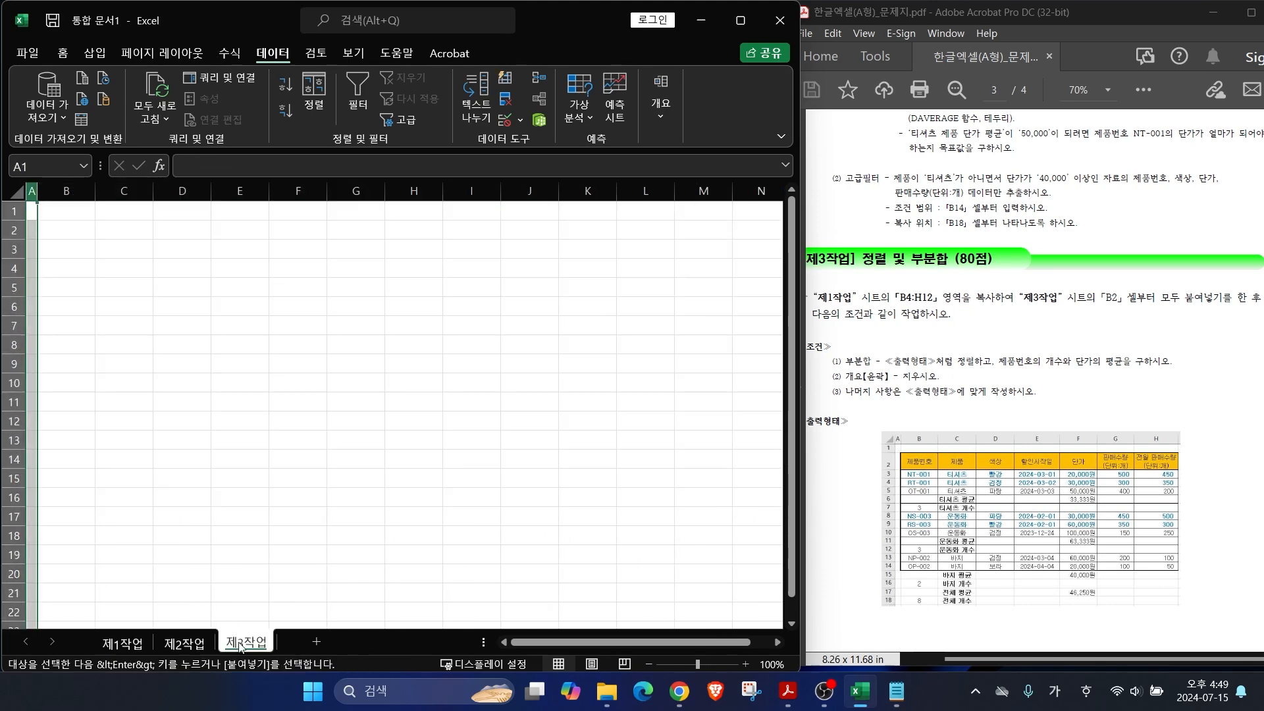
Step: Paste the table at B2 with Keep Source Column Widths, then select B2:H10
click(58, 229)
key(ctrl+v)
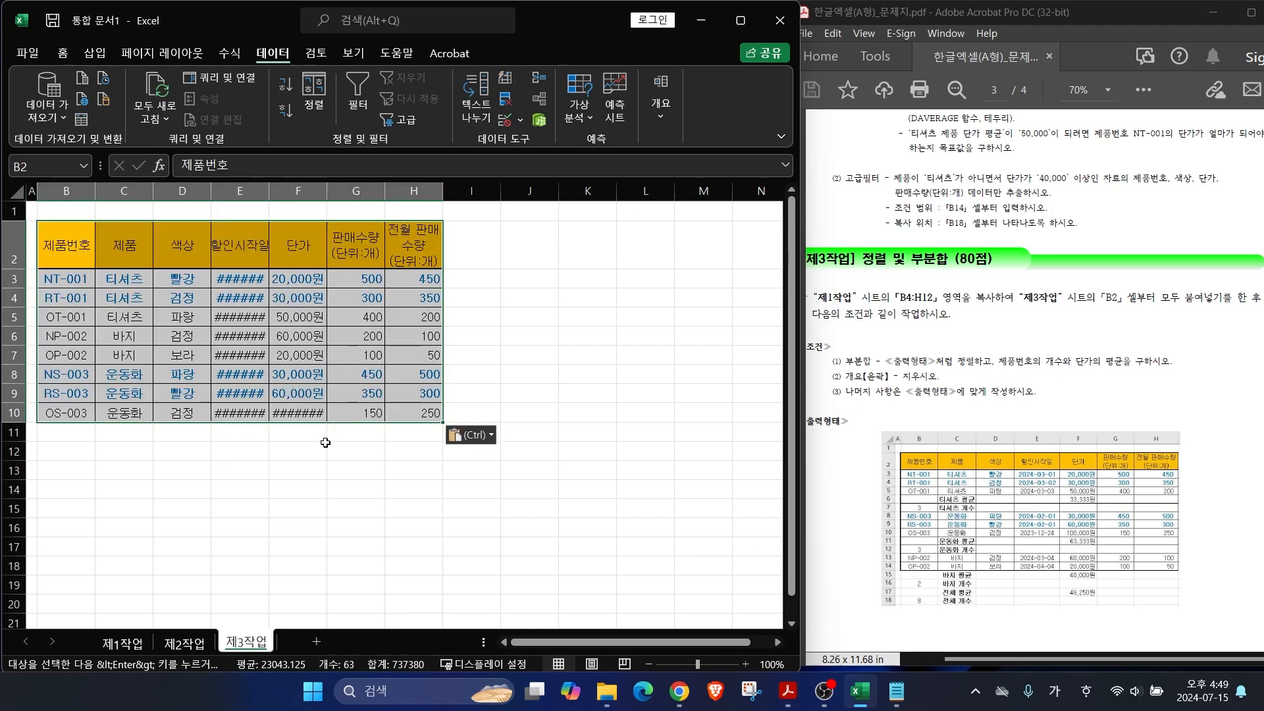
click(466, 437)
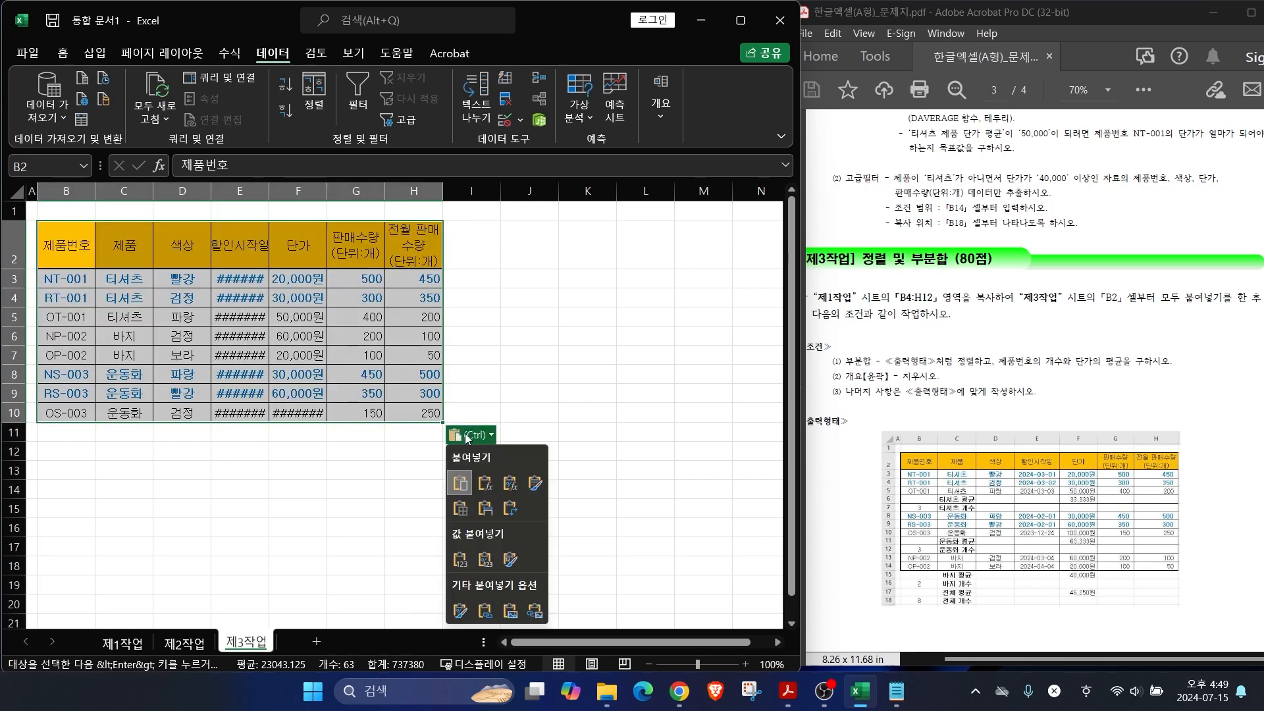
click(484, 507)
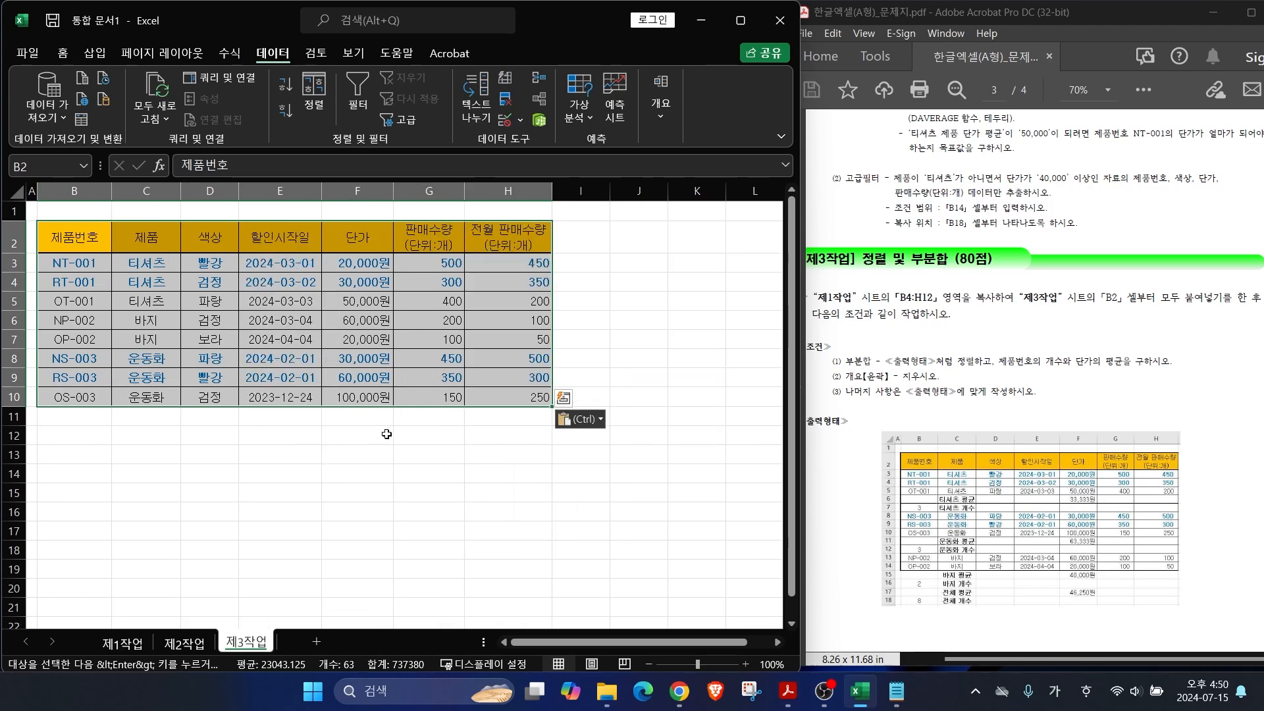
click(373, 454)
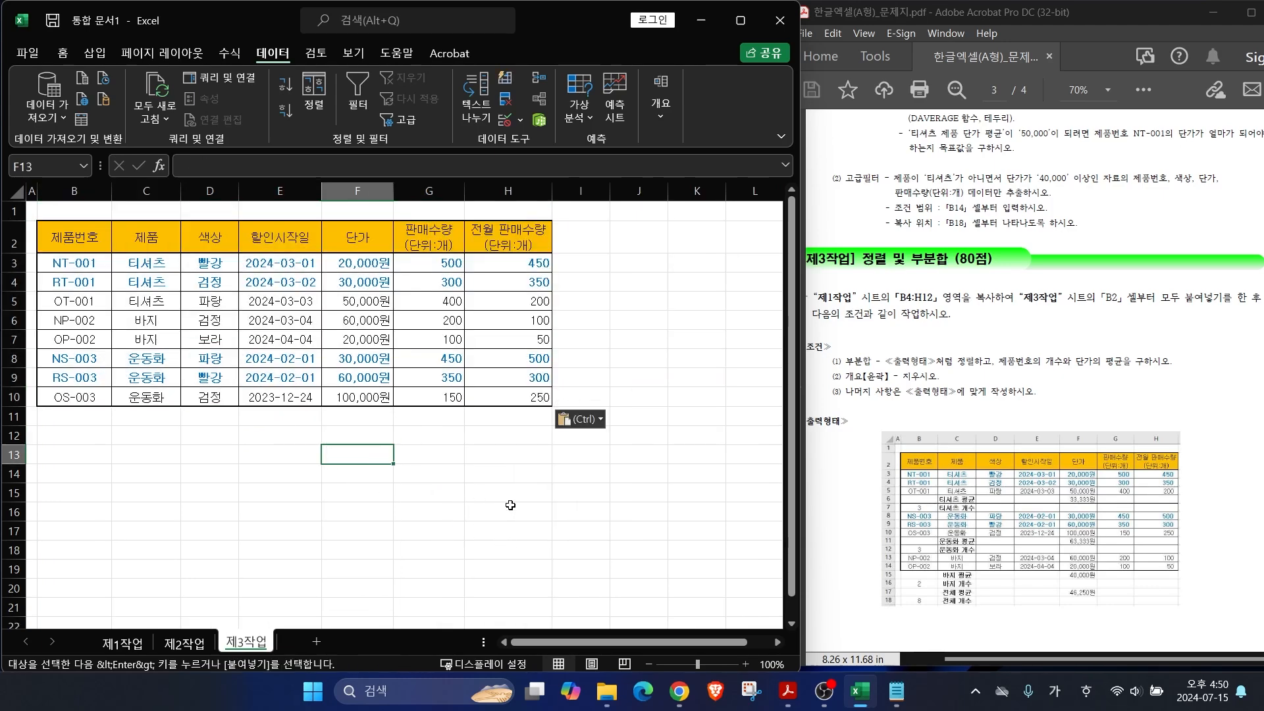
drag(912, 353, 866, 291)
mouse_move(973, 500)
mouse_down()
mouse_move(948, 449)
mouse_move(970, 497)
mouse_up()
mouse_move(966, 541)
mouse_down()
mouse_move(935, 530)
mouse_move(975, 534)
mouse_up()
mouse_move(980, 581)
mouse_down()
mouse_move(962, 596)
mouse_move(940, 549)
mouse_move(981, 587)
mouse_up()
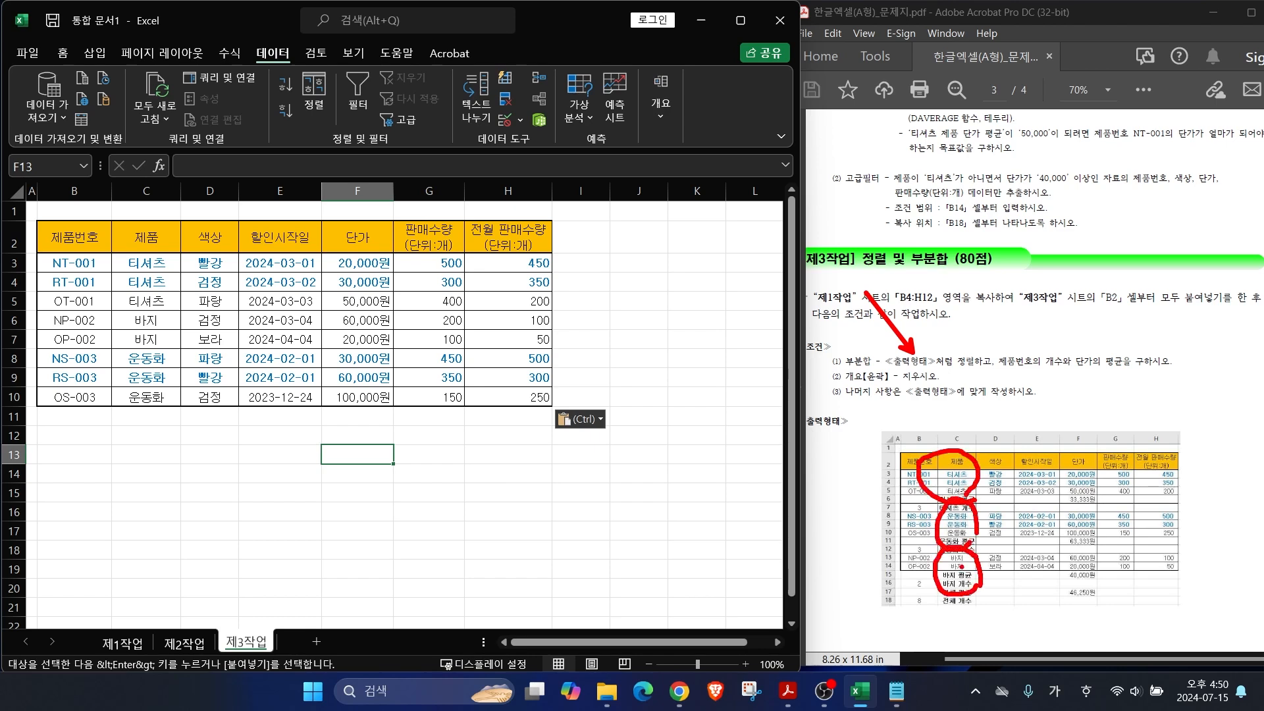
key(Escape)
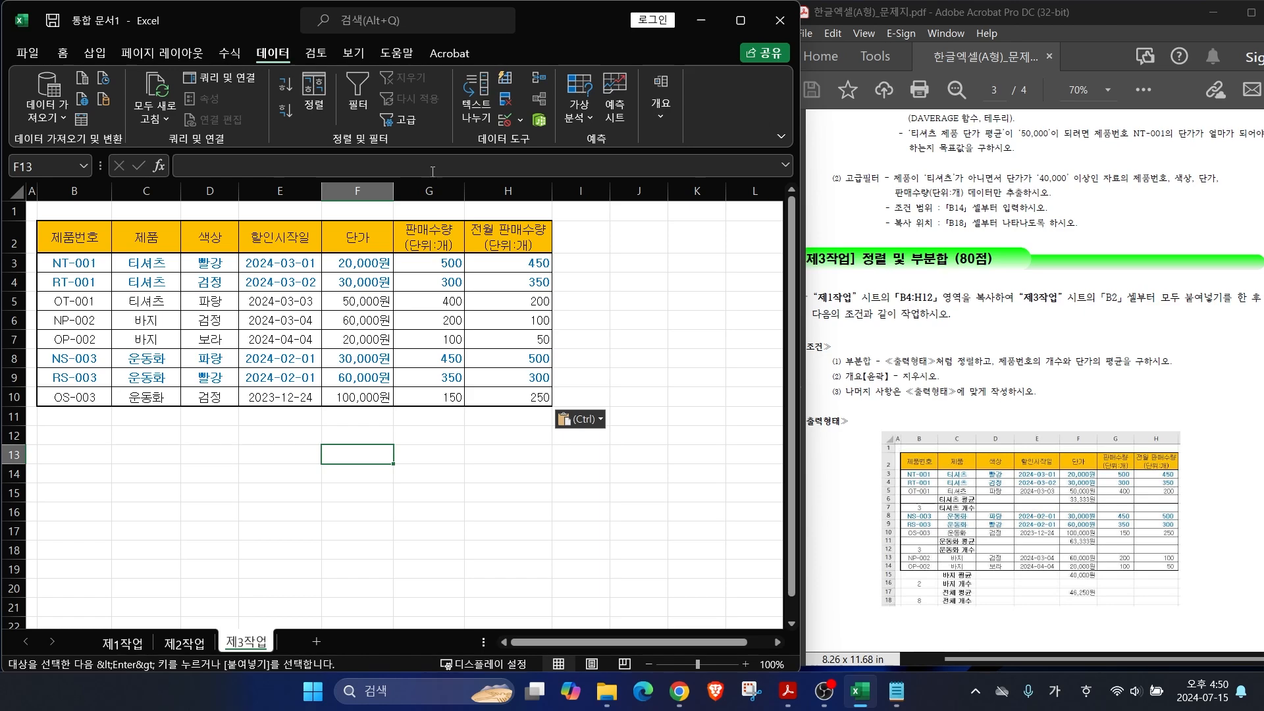
drag(69, 238, 509, 395)
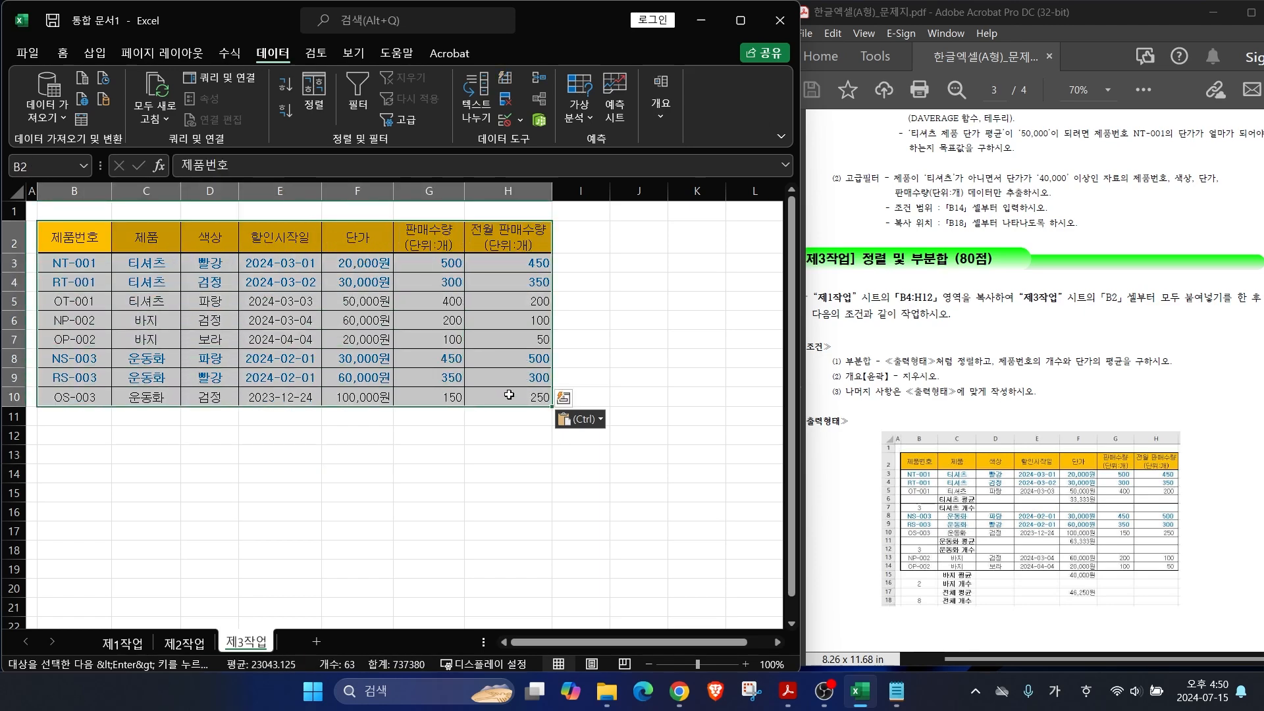
Step: Sort B2:H10 by 제품 in 내림차순 (descending) order
click(315, 92)
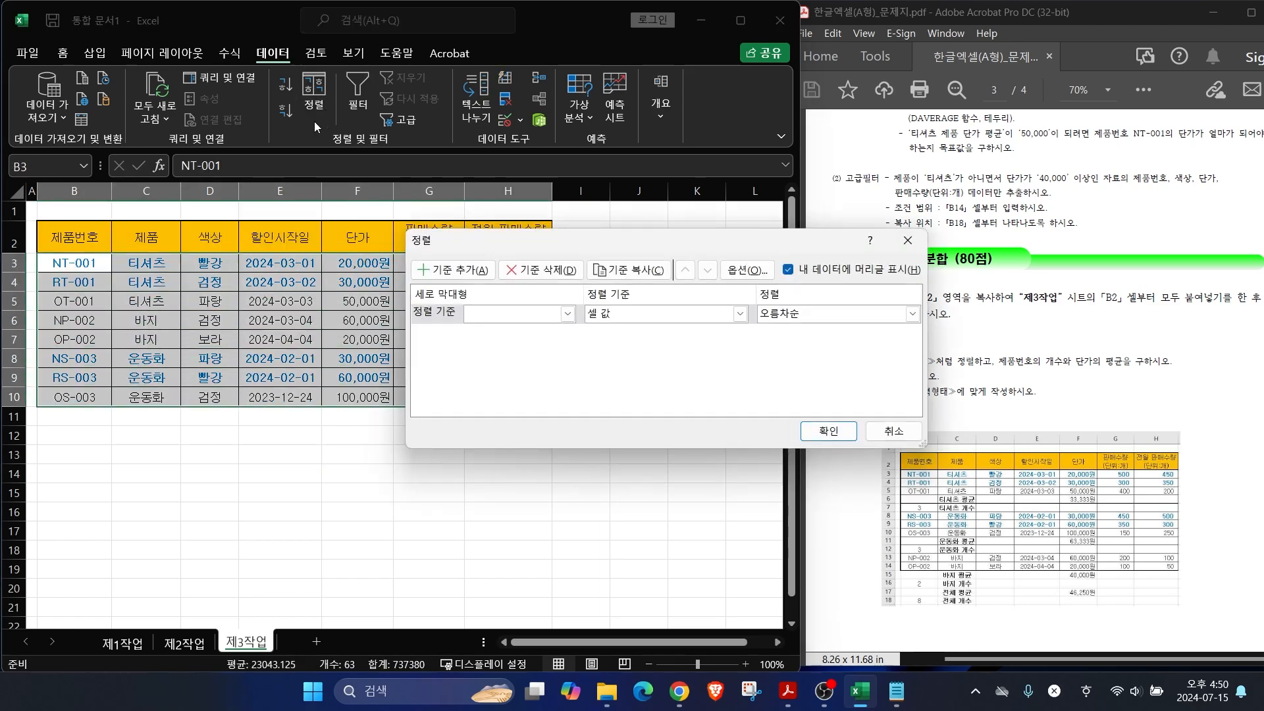
click(548, 320)
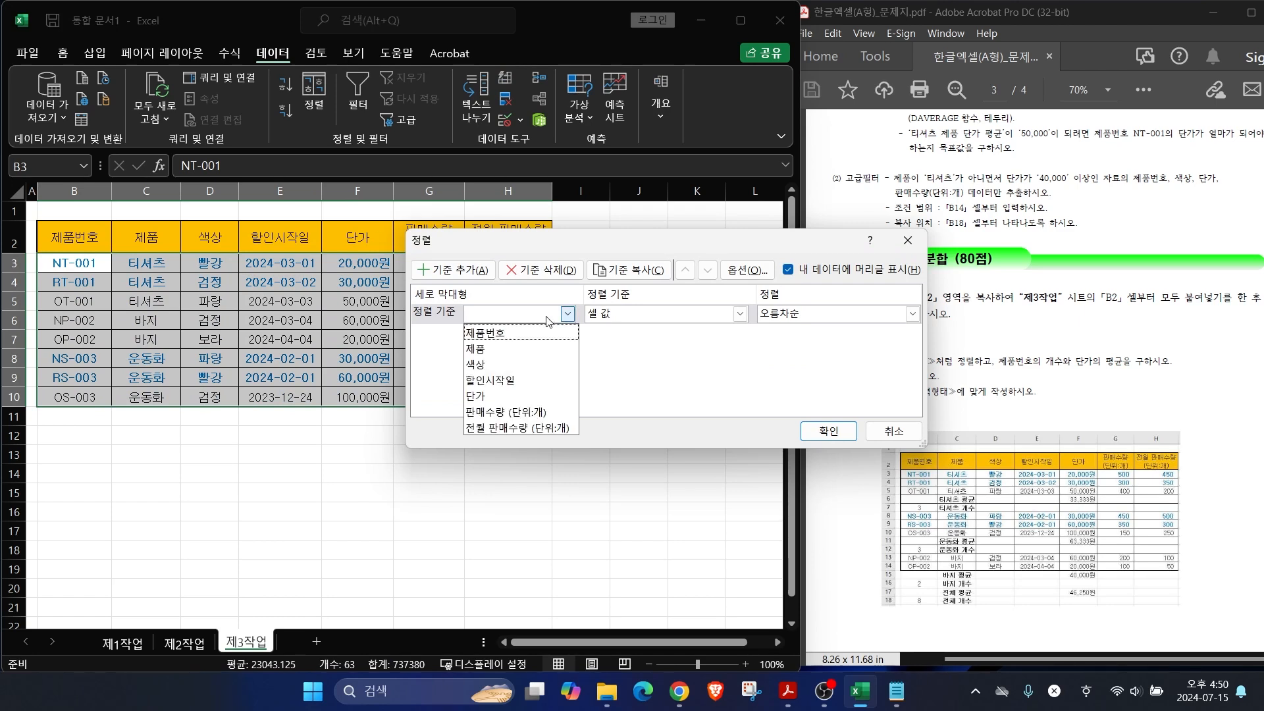
click(507, 349)
click(912, 313)
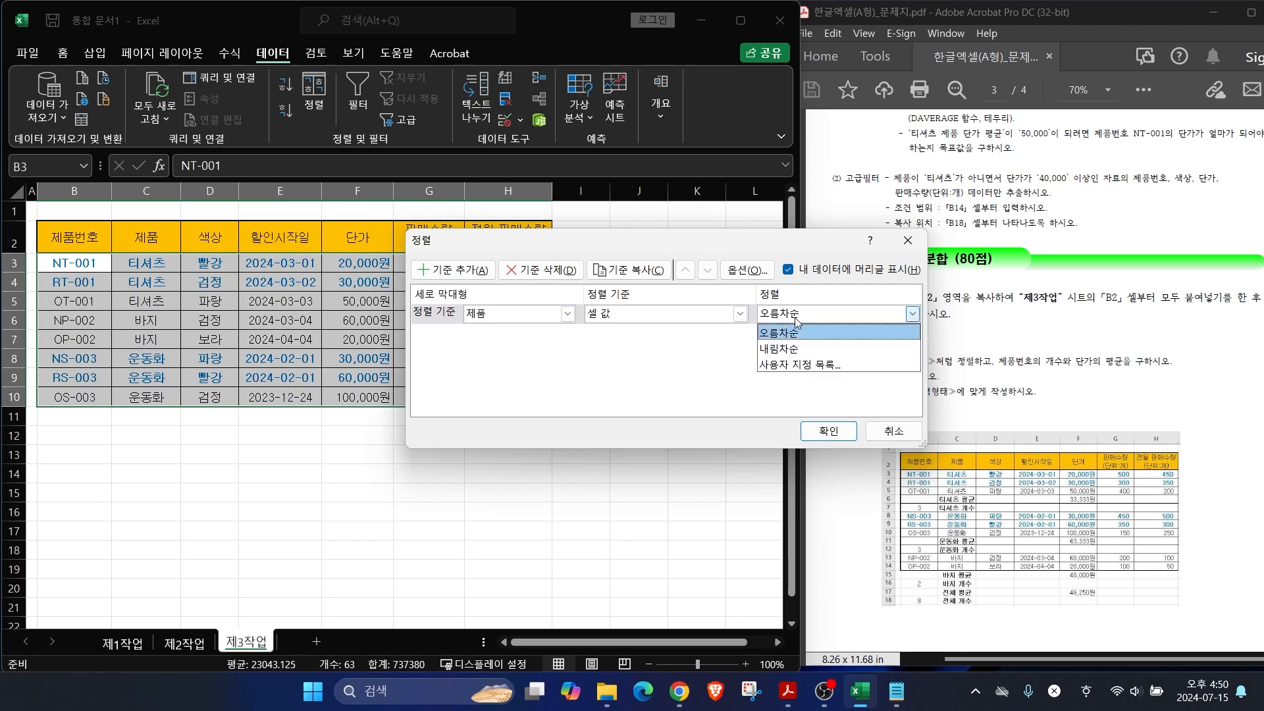
click(769, 349)
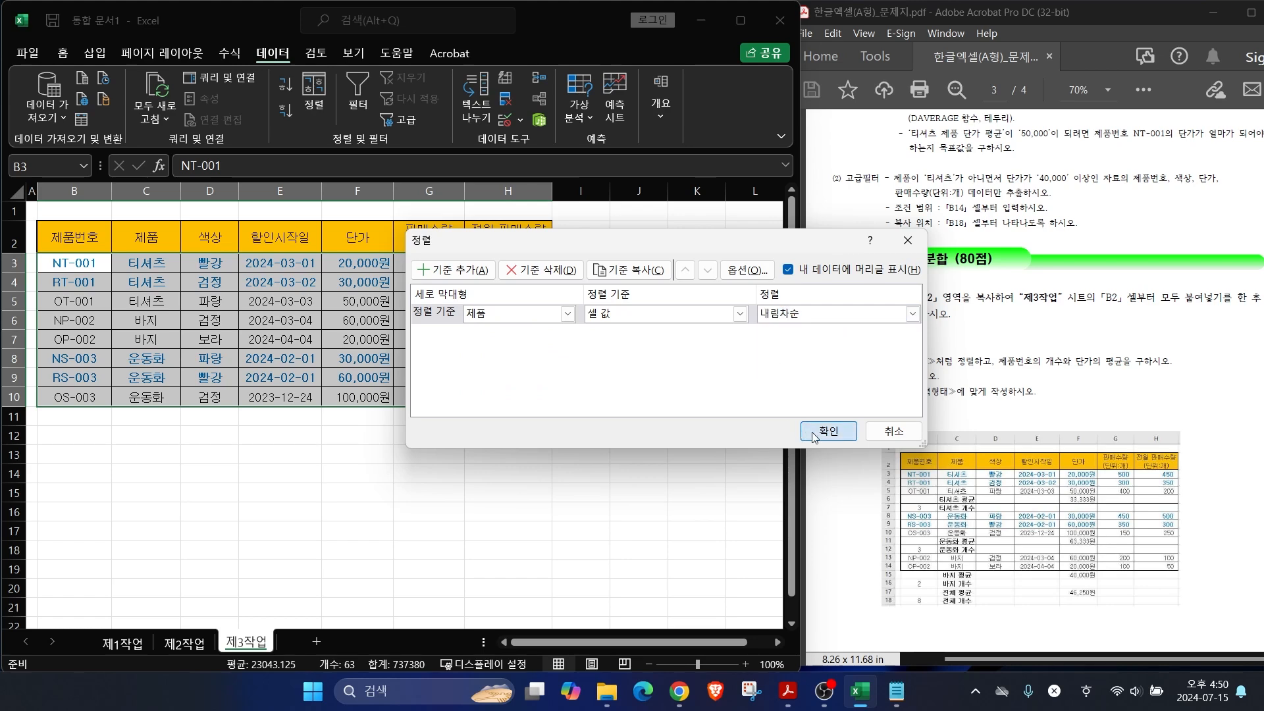
click(829, 431)
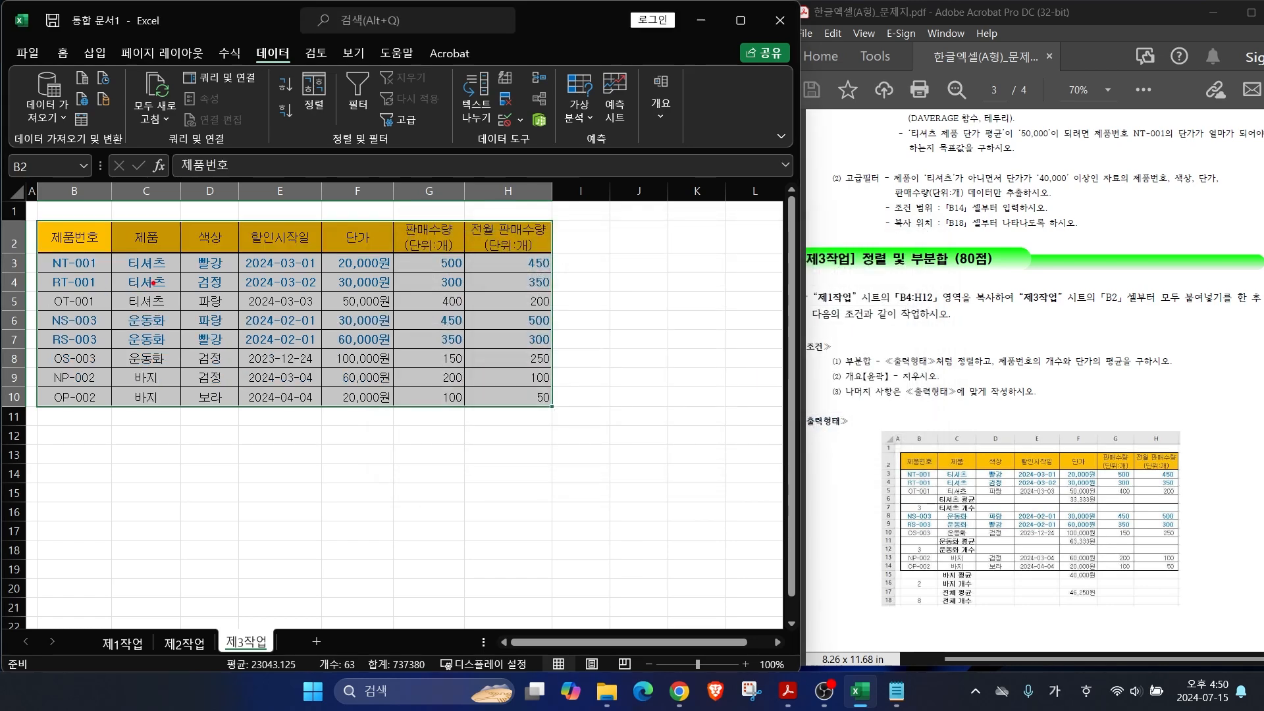
drag(166, 292, 234, 250)
Step: Point out the 운동화 and 바지 groups and the count requirement, then open 부분합
drag(162, 351, 239, 291)
drag(162, 393, 232, 369)
key(Escape)
drag(996, 374, 1149, 372)
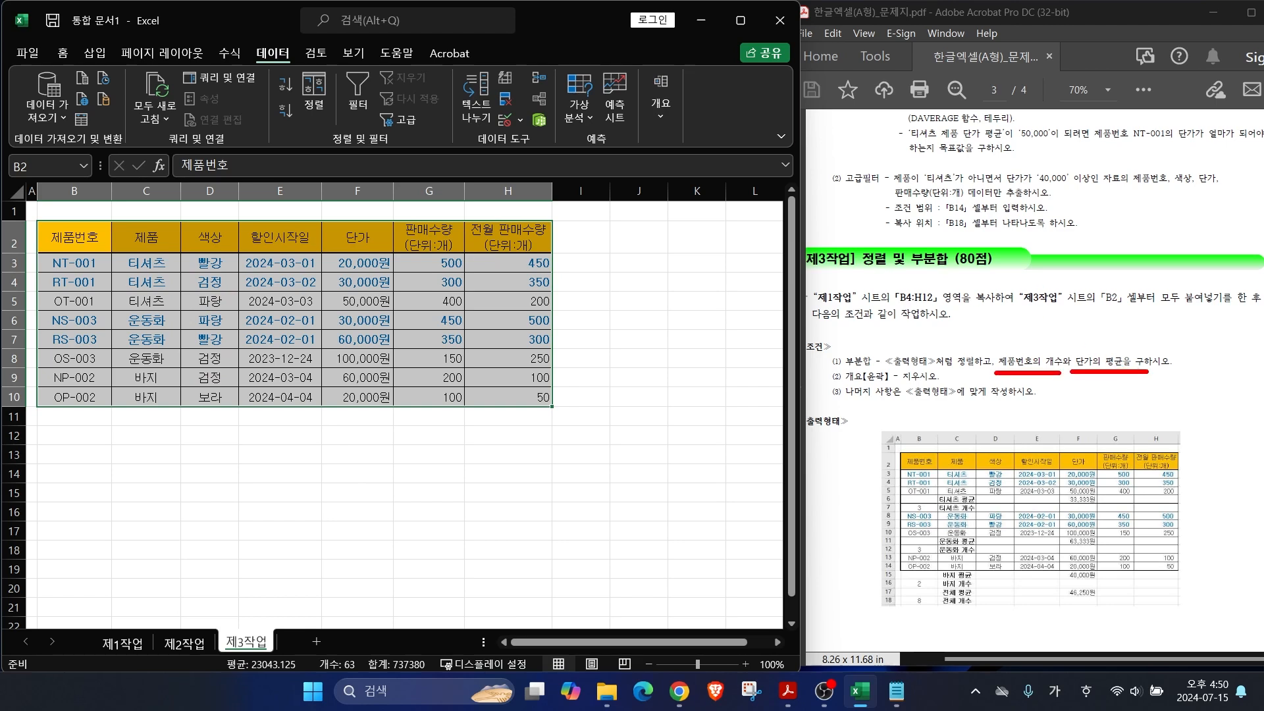
mouse_move(695, 103)
mouse_down()
mouse_move(625, 79)
mouse_move(716, 115)
mouse_up()
click(661, 102)
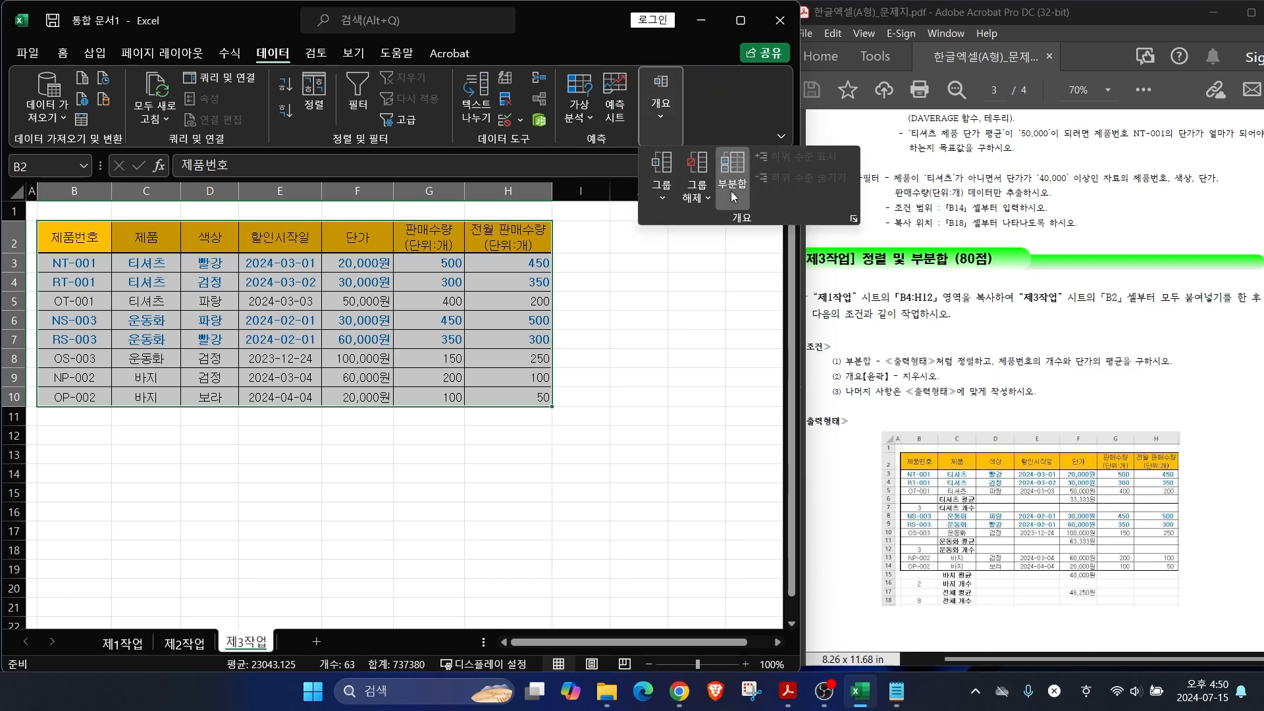
click(731, 189)
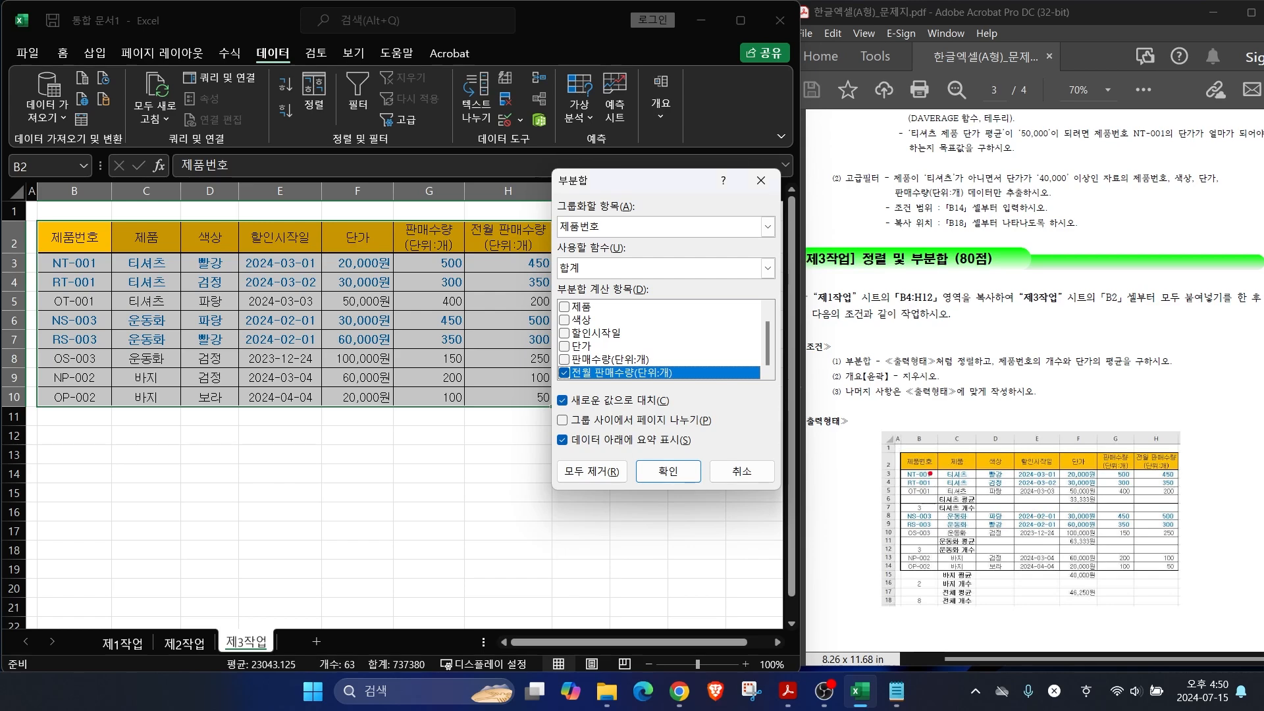
Step: Set the subtotal to group by 제품 using the 개수 function
mouse_move(974, 494)
mouse_down()
mouse_move(936, 440)
mouse_move(976, 495)
mouse_up()
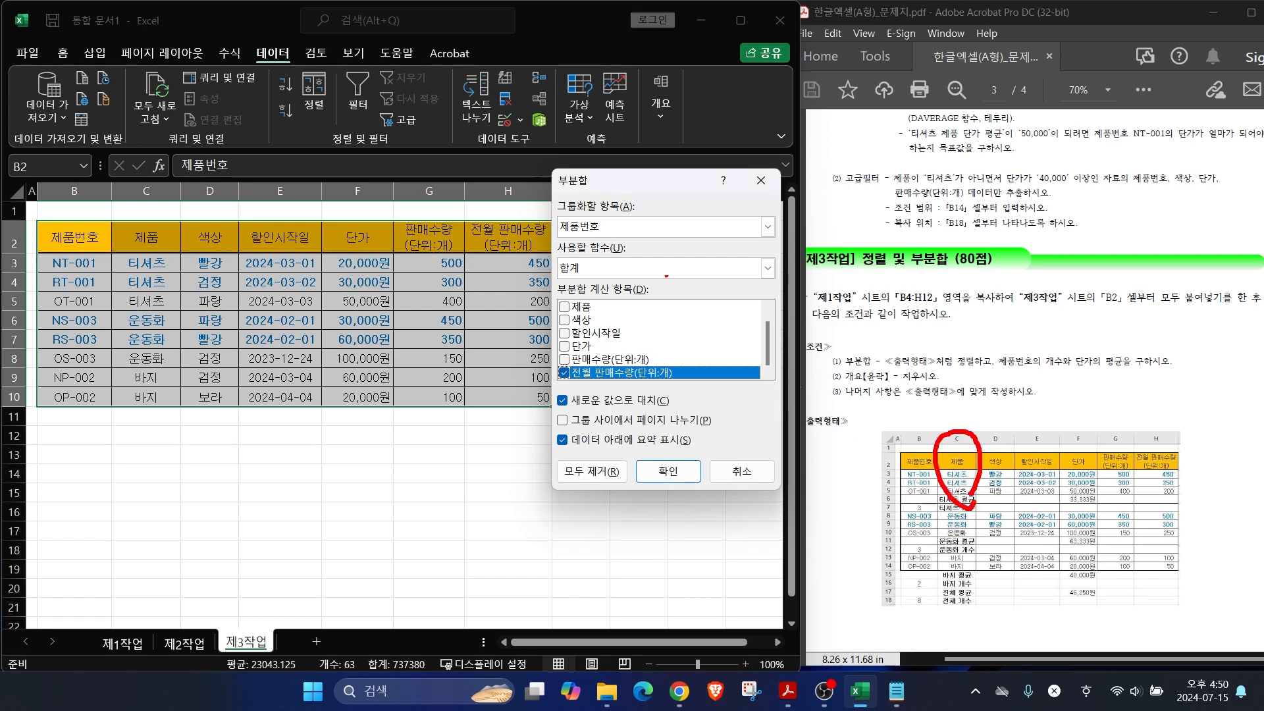
click(606, 230)
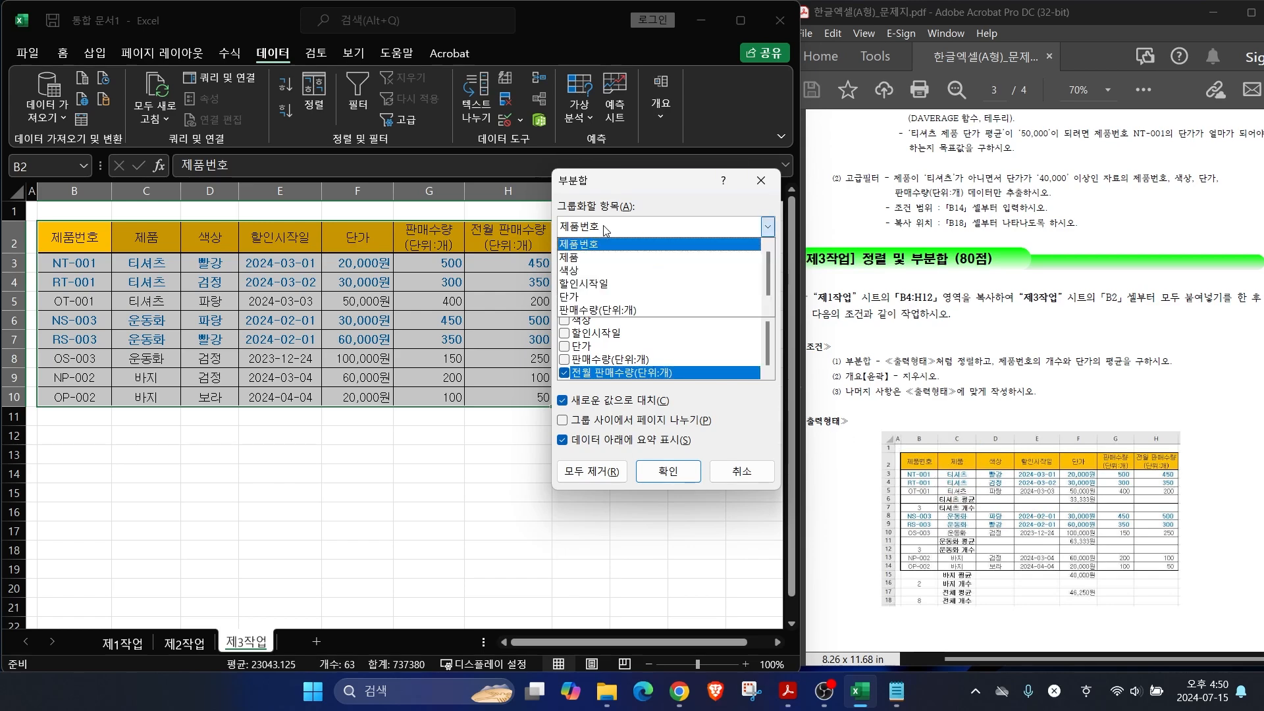
click(573, 259)
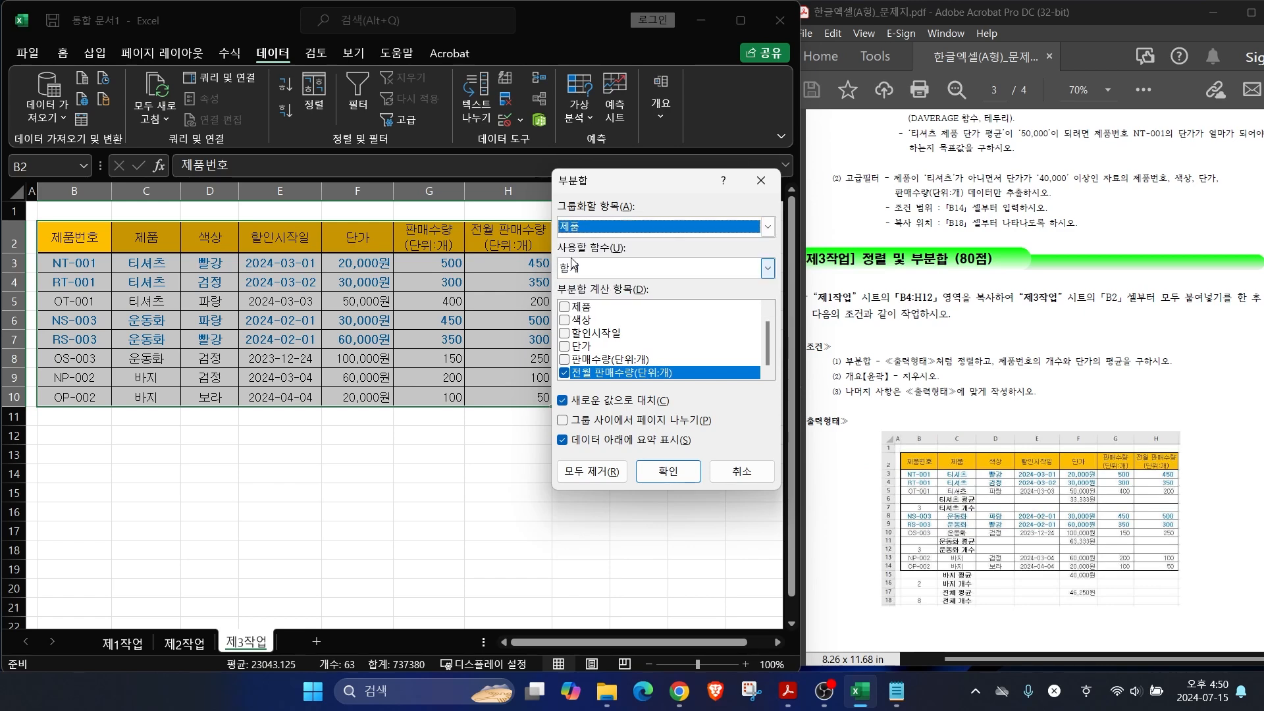
mouse_move(1051, 379)
mouse_down()
mouse_move(1033, 337)
mouse_move(1048, 381)
mouse_up()
drag(1090, 333, 1046, 415)
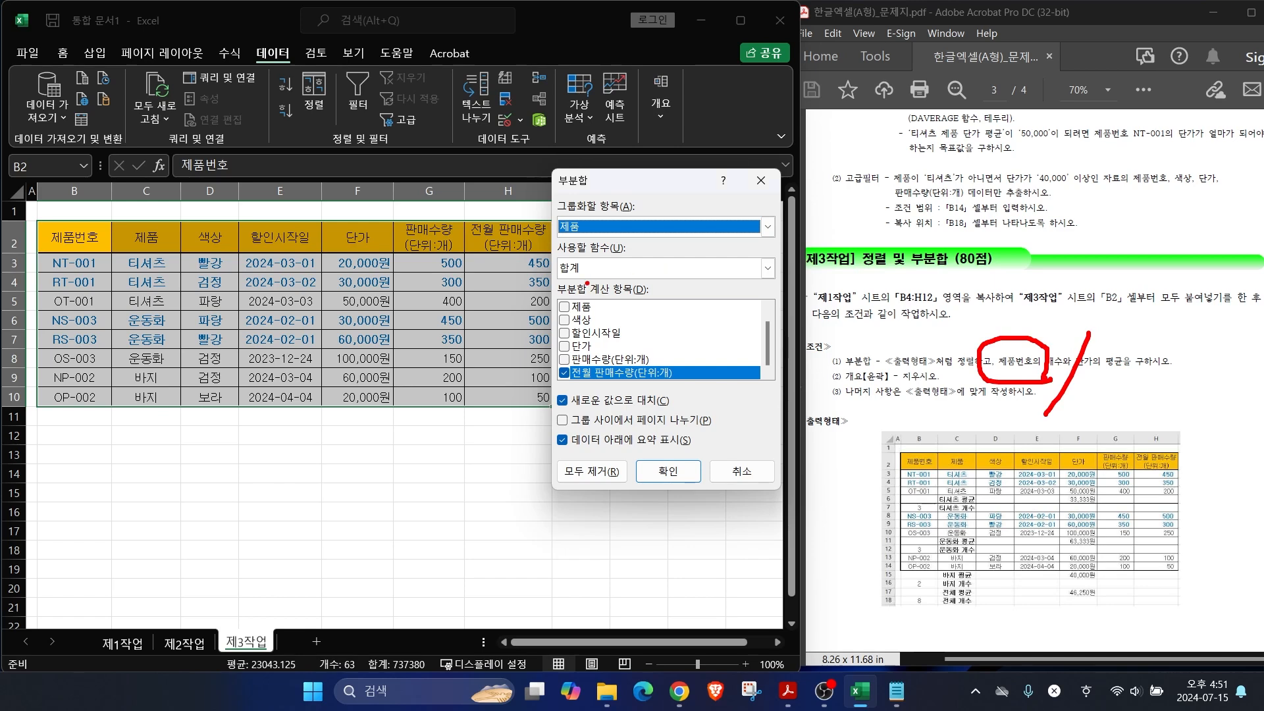
click(580, 270)
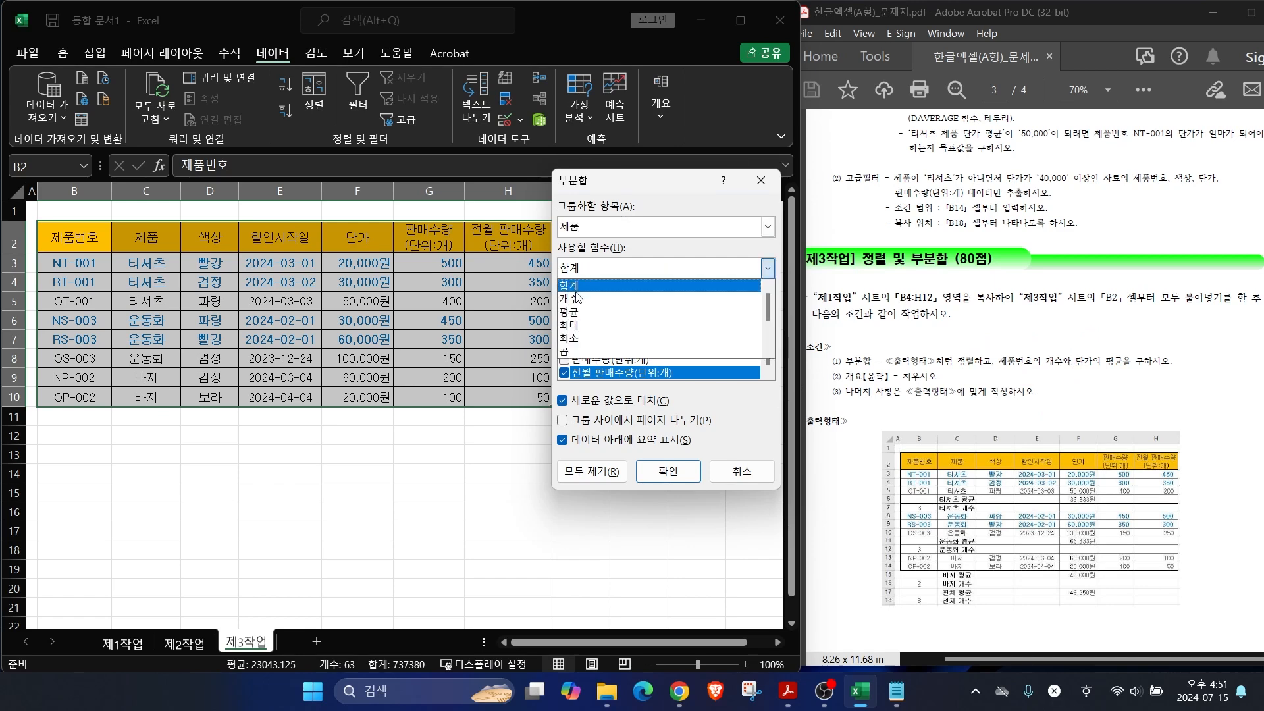
click(577, 298)
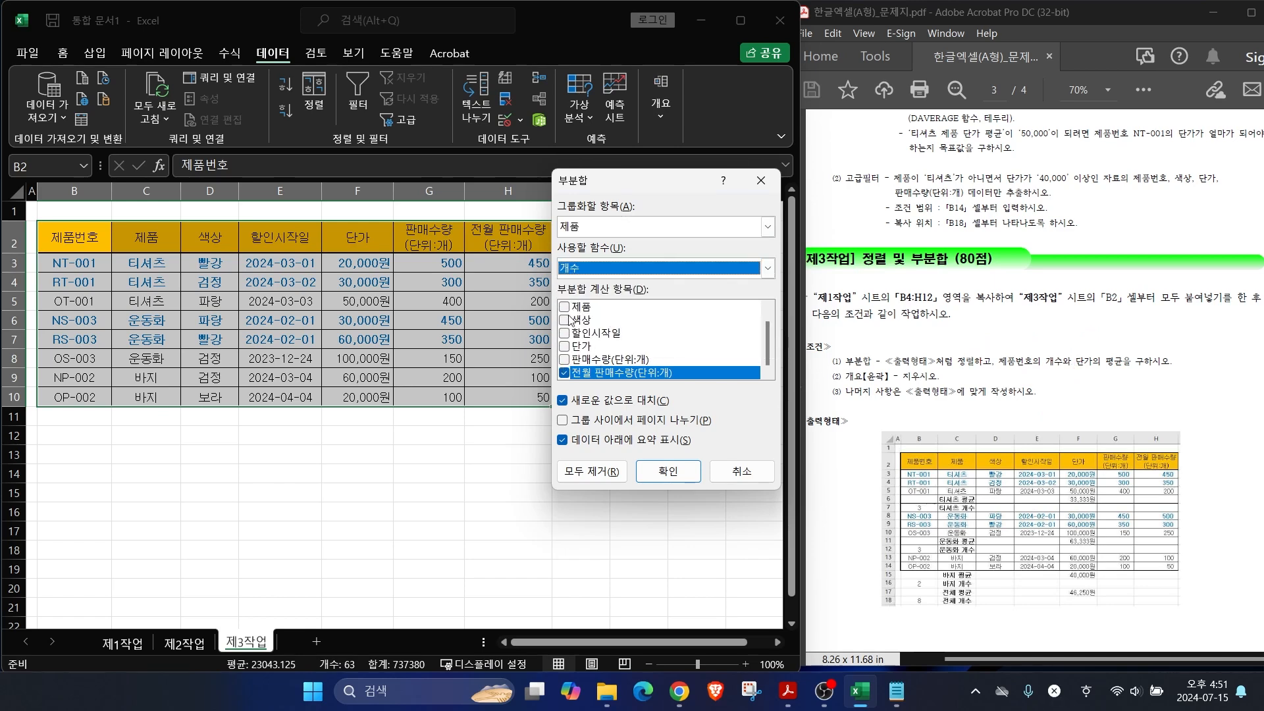
Step: Count only 제품번호, unchecking 전월 판매수량(단위:개), and apply the subtotals
click(768, 307)
click(564, 308)
click(767, 372)
click(769, 309)
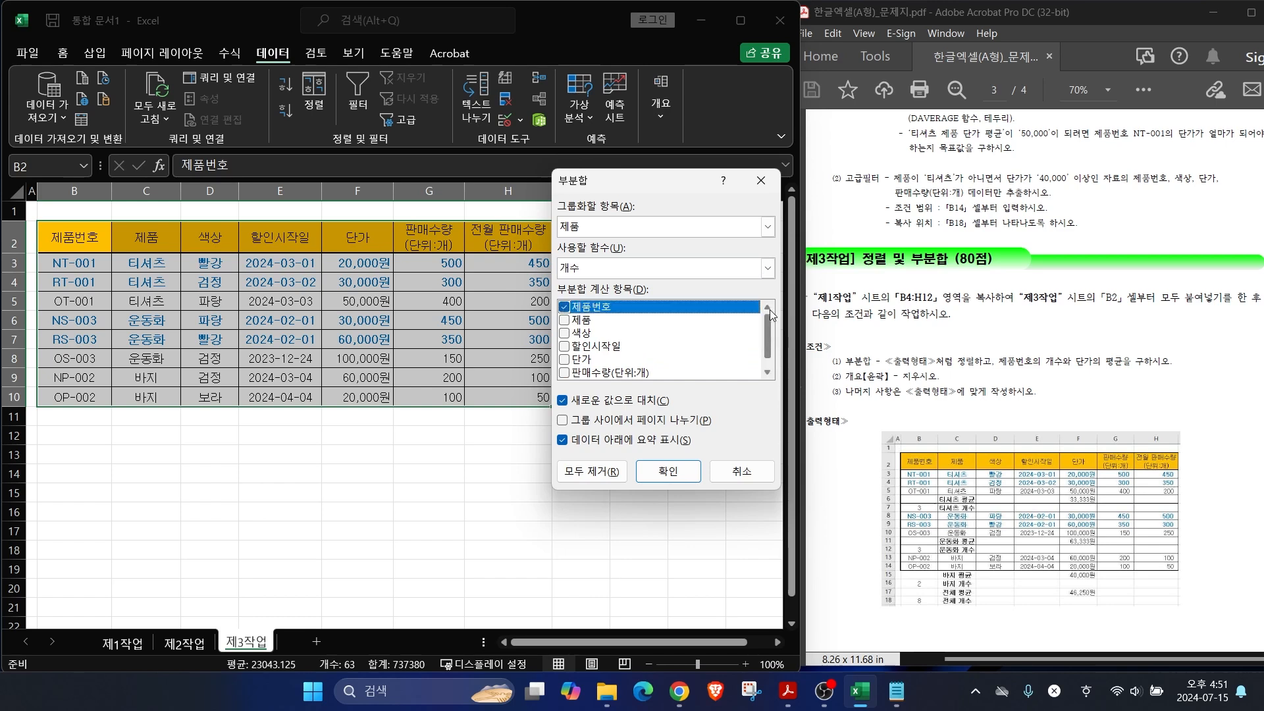
click(768, 373)
click(564, 374)
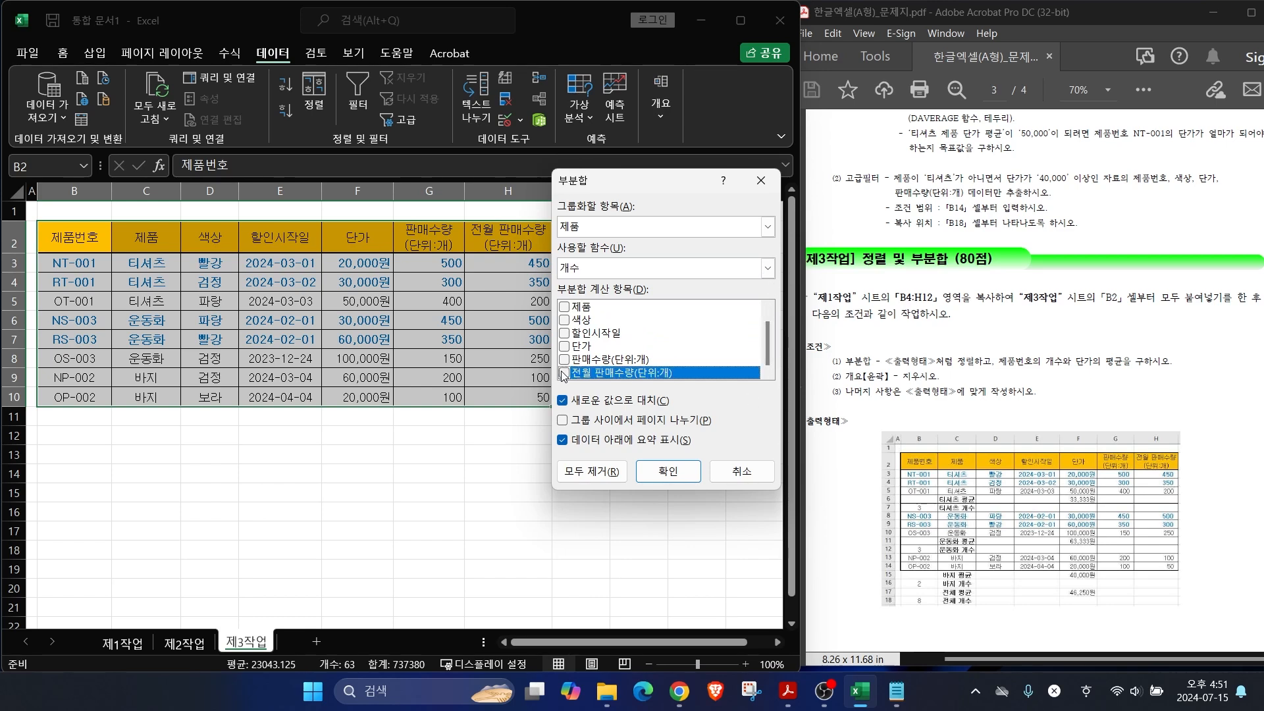
drag(768, 349, 766, 317)
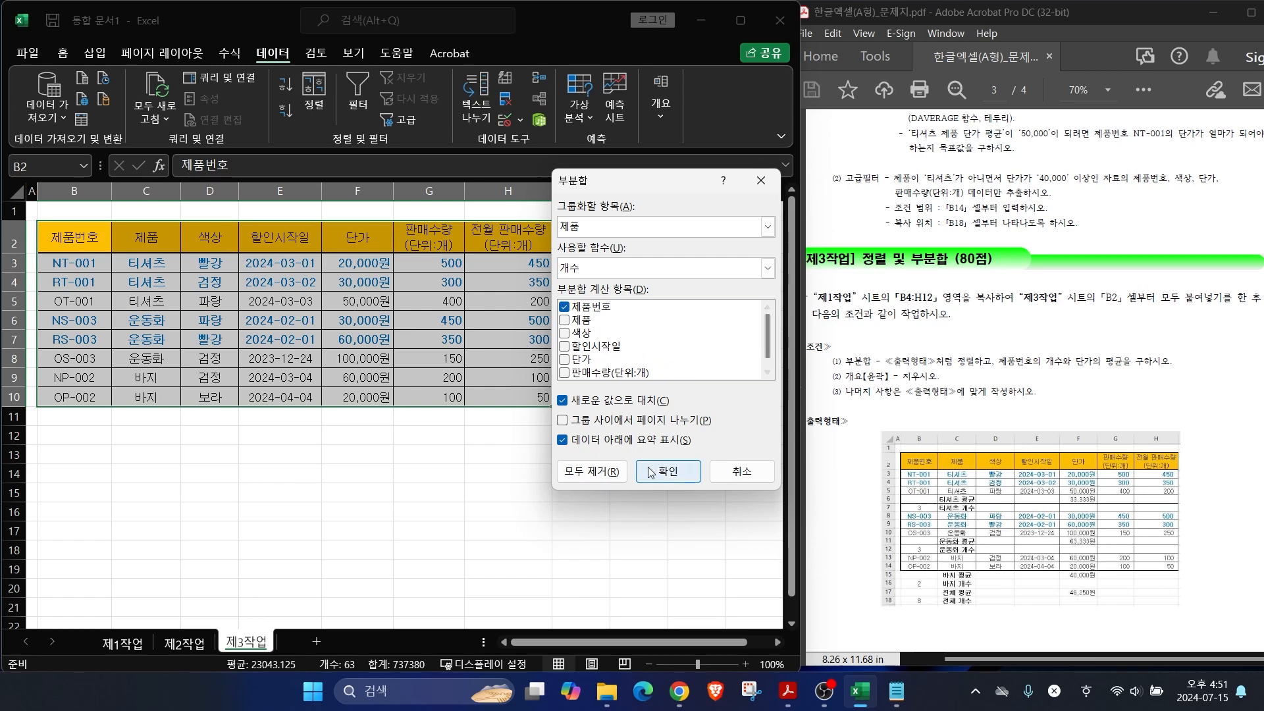
click(650, 471)
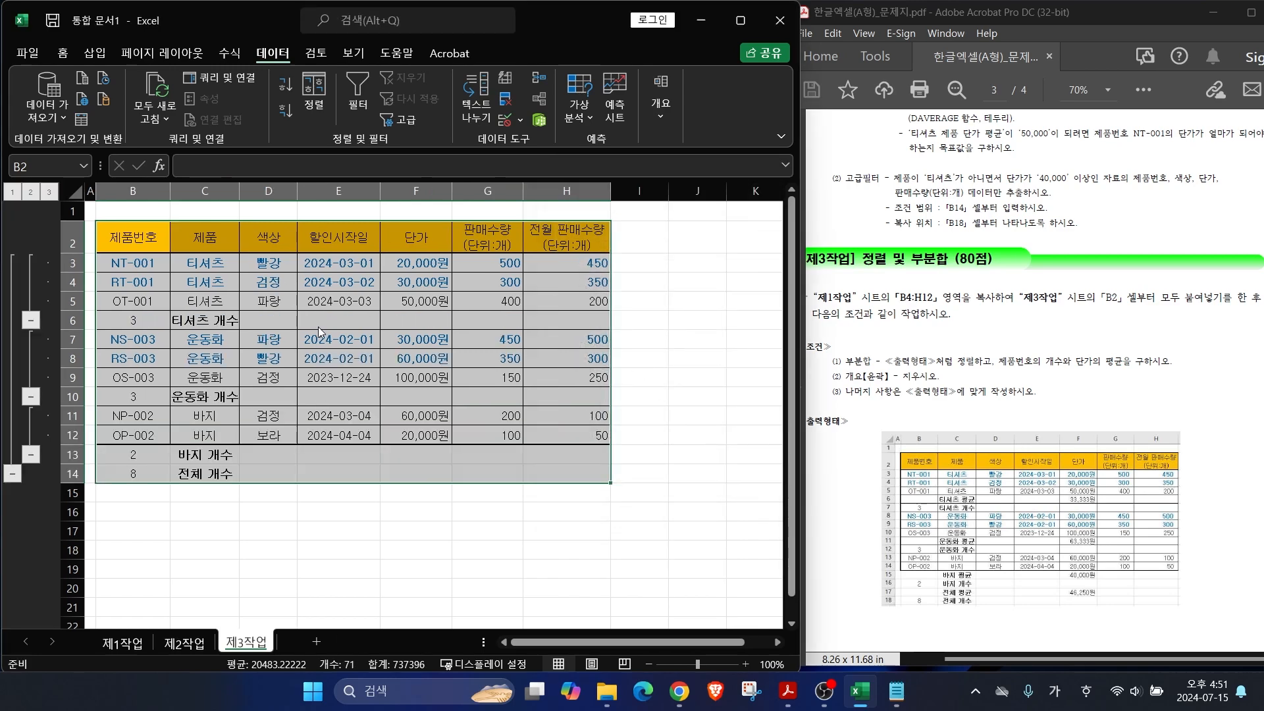
Step: Reopen the 부분합 settings on the counted 제3작업 table, still grouped by 제품
mouse_move(158, 327)
mouse_down()
mouse_move(128, 333)
mouse_move(155, 312)
mouse_move(160, 324)
mouse_up()
drag(129, 379, 151, 407)
mouse_move(149, 454)
mouse_down()
mouse_move(106, 453)
mouse_move(153, 458)
mouse_up()
key(Escape)
click(671, 118)
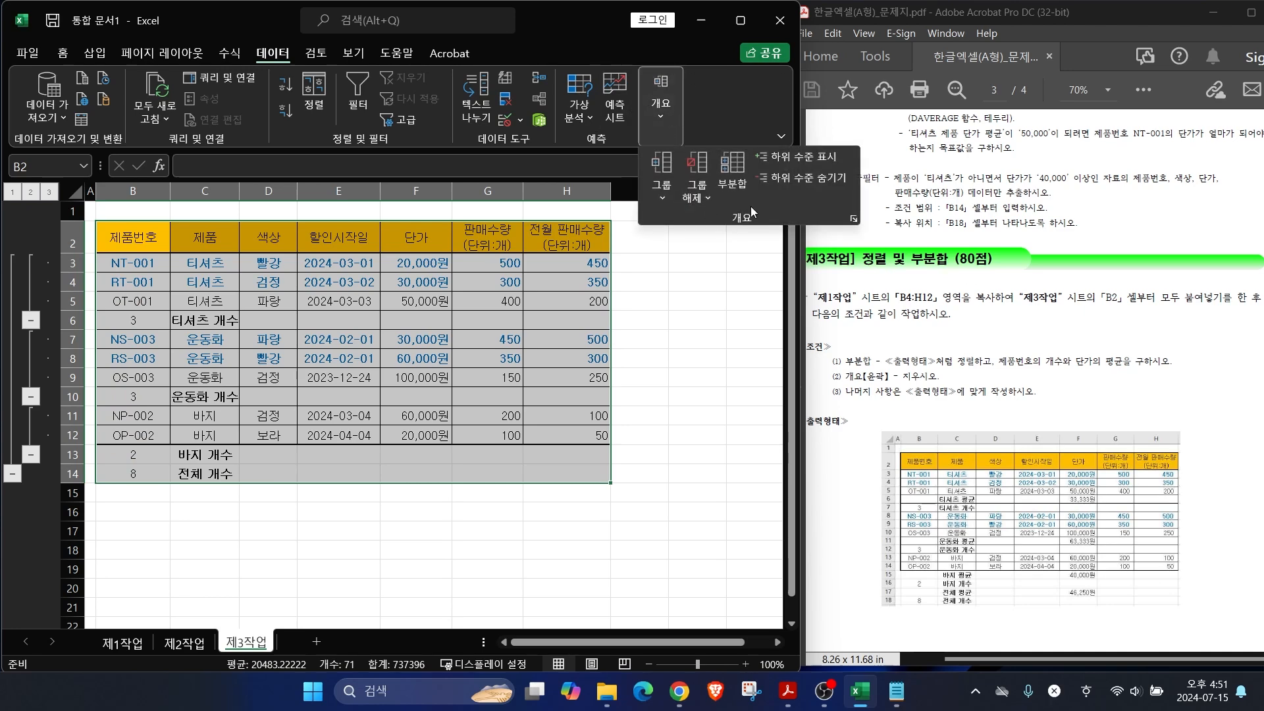
click(732, 175)
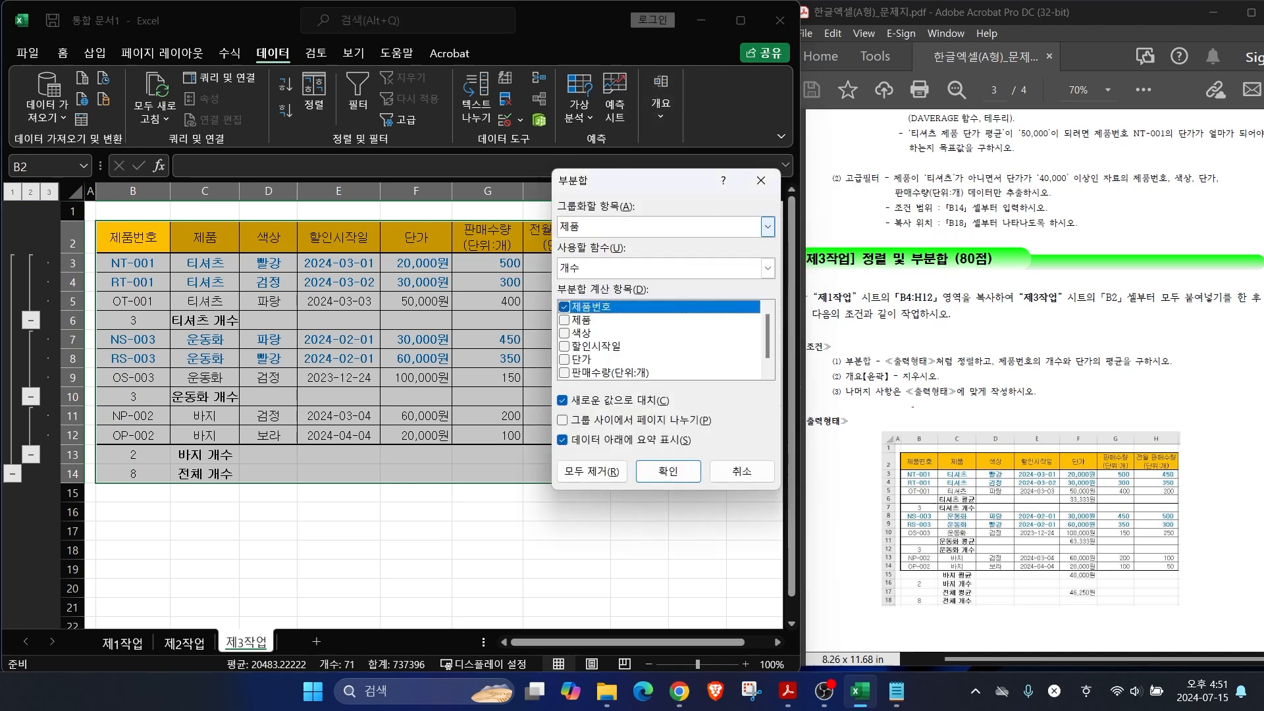
mouse_move(957, 485)
mouse_down()
mouse_move(925, 456)
mouse_move(976, 483)
mouse_up()
mouse_move(968, 529)
mouse_down()
mouse_move(929, 521)
mouse_move(952, 532)
mouse_up()
drag(572, 218, 614, 175)
drag(1067, 374, 1156, 372)
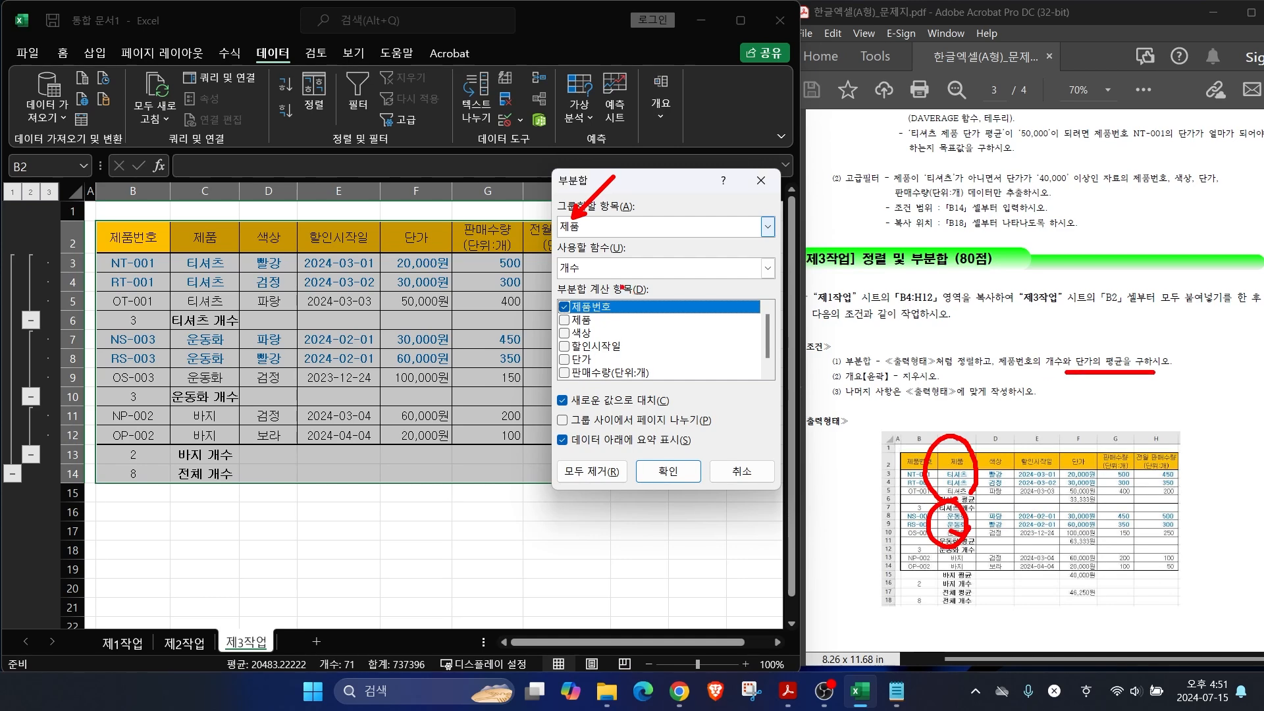
Step: Average only 단가 per 제품, leave 새로운 값으로 대치 unchecked, and apply
click(591, 270)
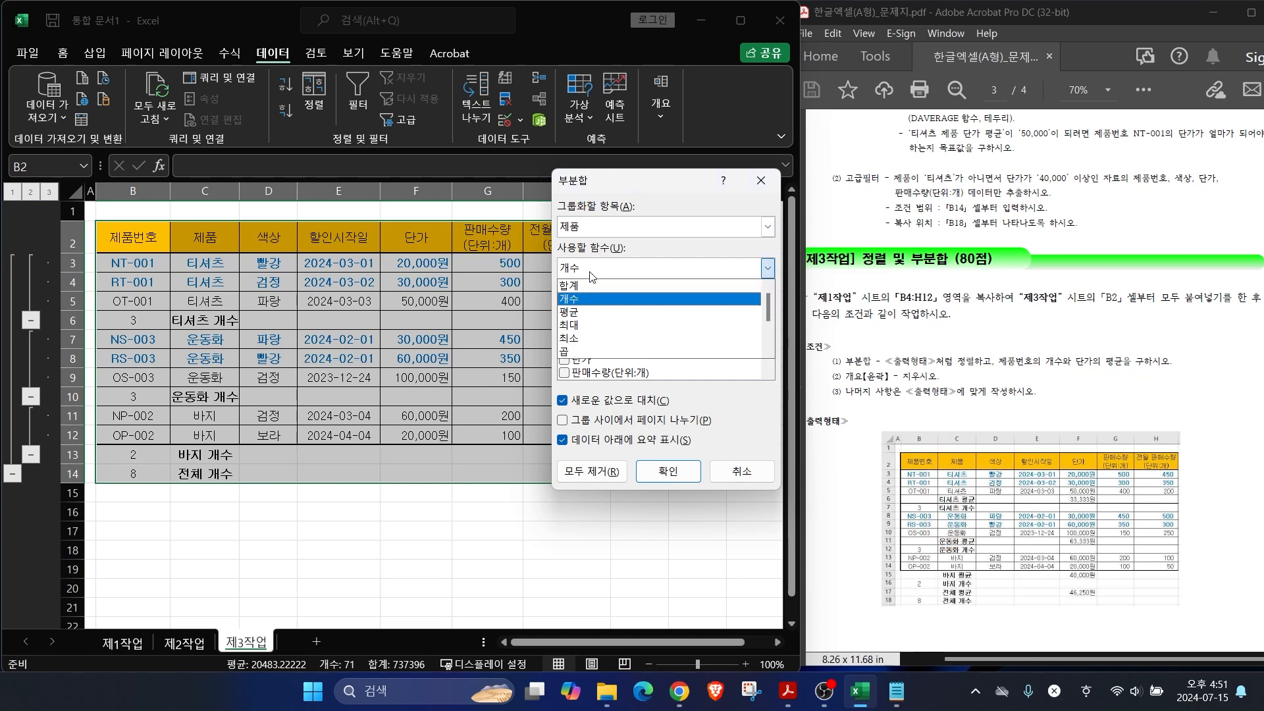
click(578, 313)
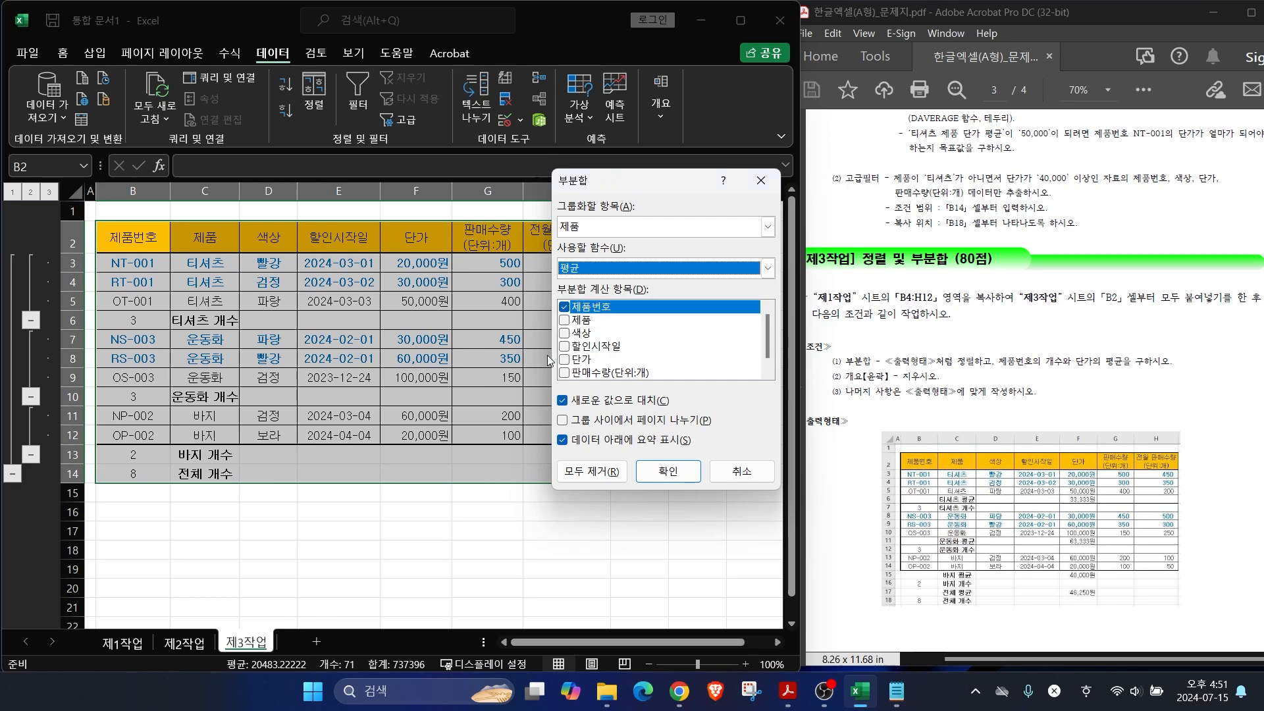
click(563, 307)
click(564, 360)
click(564, 360)
mouse_move(768, 342)
mouse_down()
mouse_move(774, 304)
mouse_move(769, 339)
mouse_up()
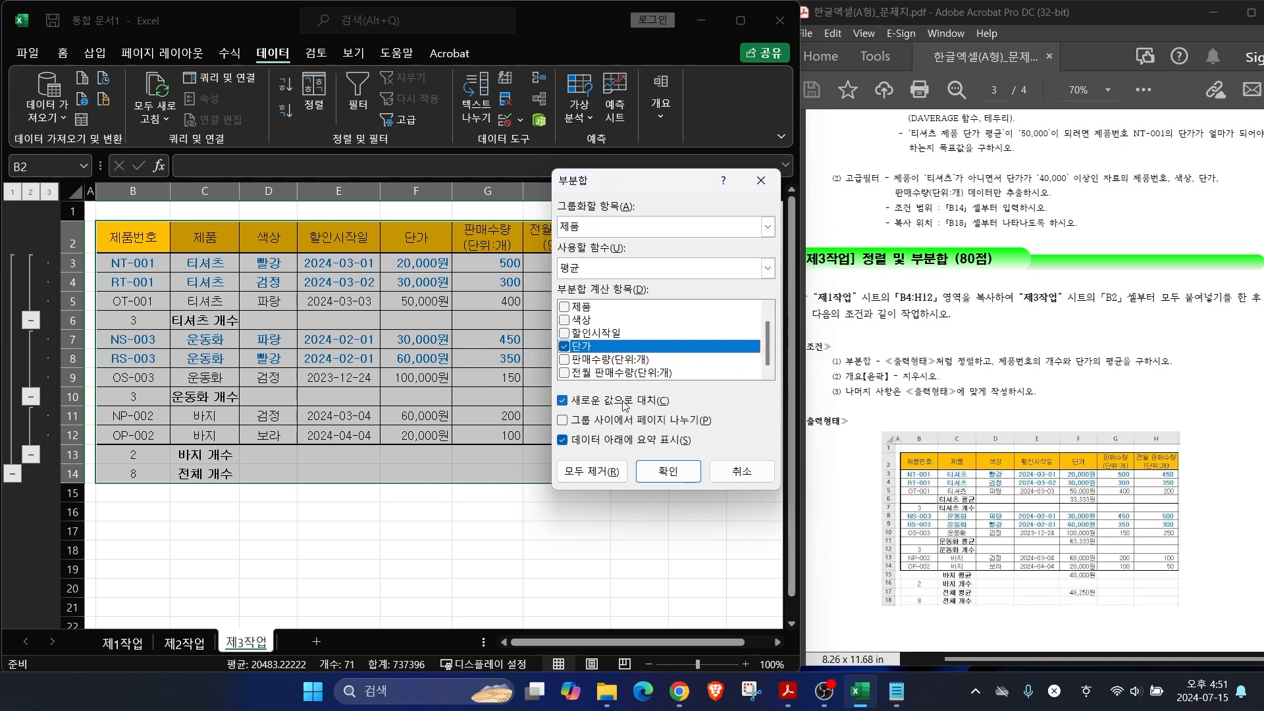
click(578, 402)
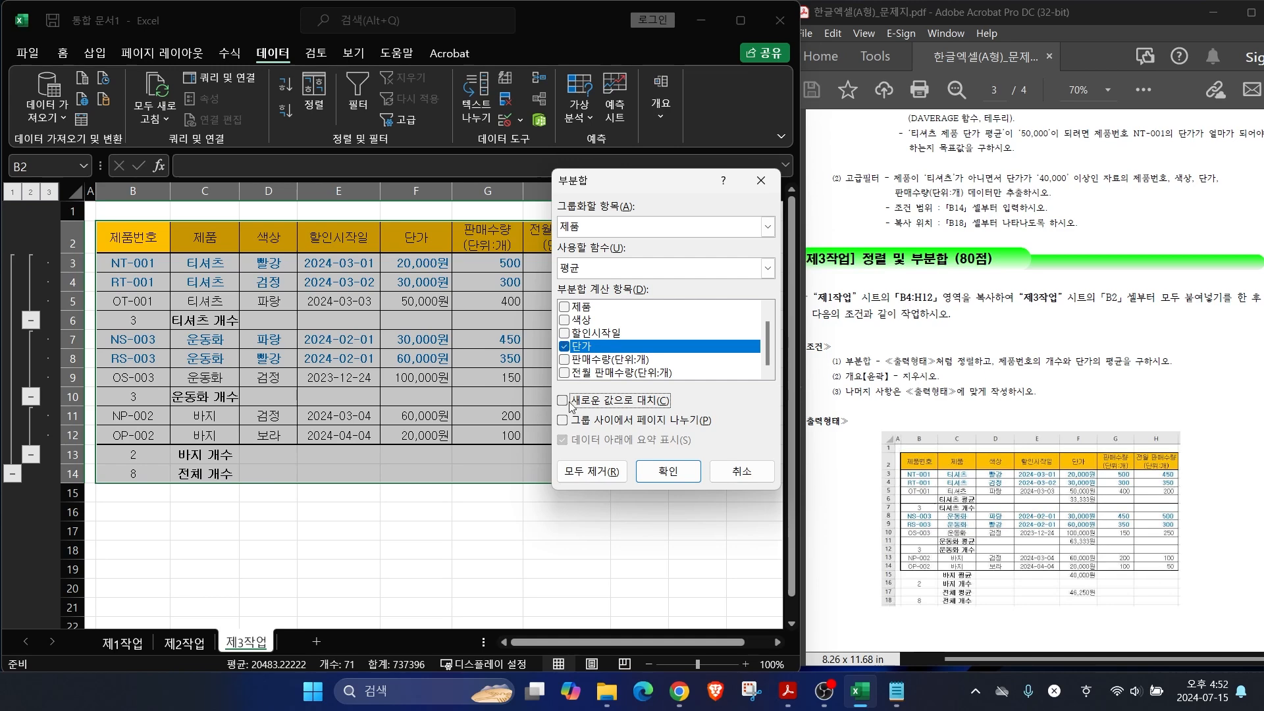
click(663, 476)
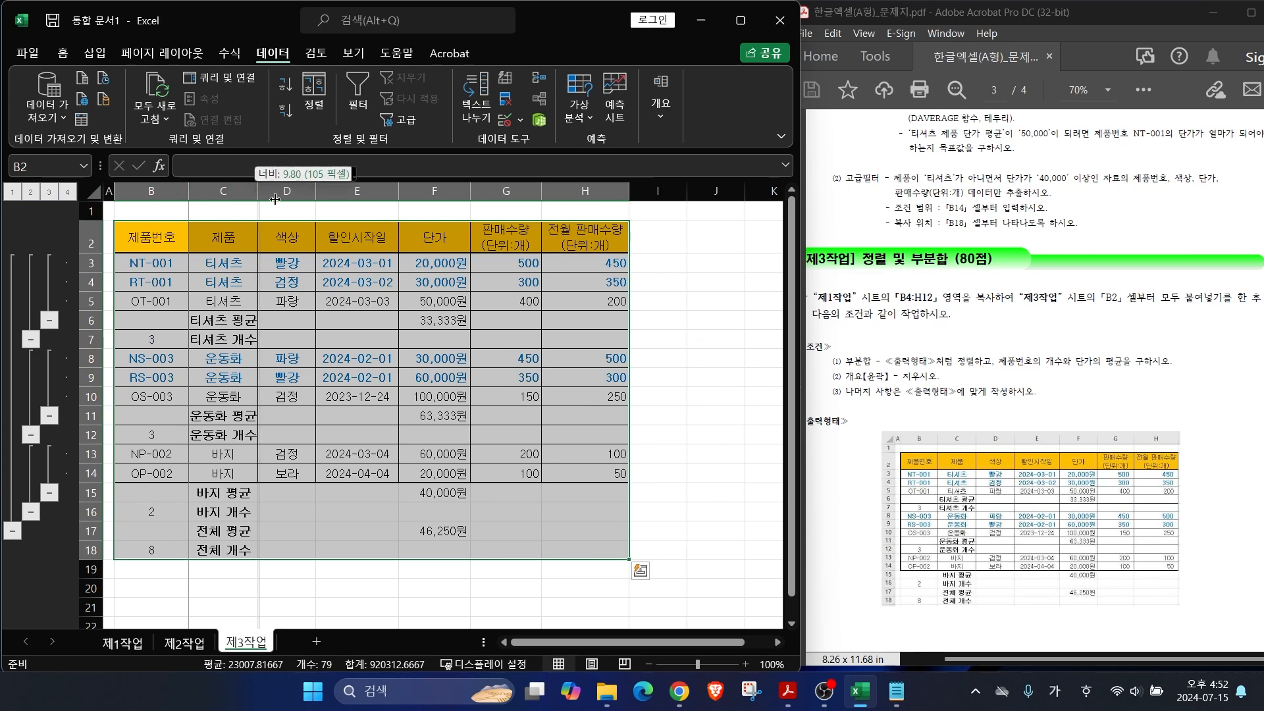
drag(842, 384, 948, 382)
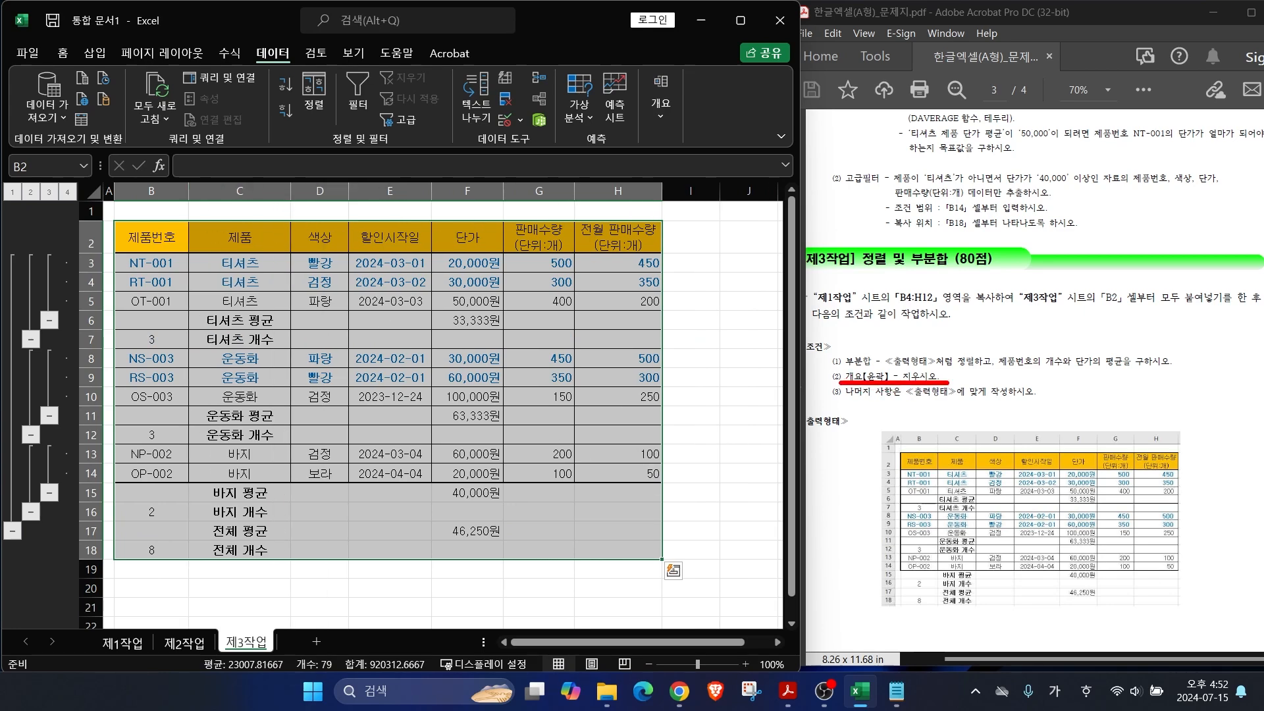
mouse_move(679, 121)
mouse_down()
mouse_move(625, 100)
mouse_move(703, 120)
mouse_up()
Step: Run 그룹 해제 > 개요 지우기 to drop the outline bars, keeping every subtotal row
drag(50, 304, 146, 225)
drag(35, 195, 82, 135)
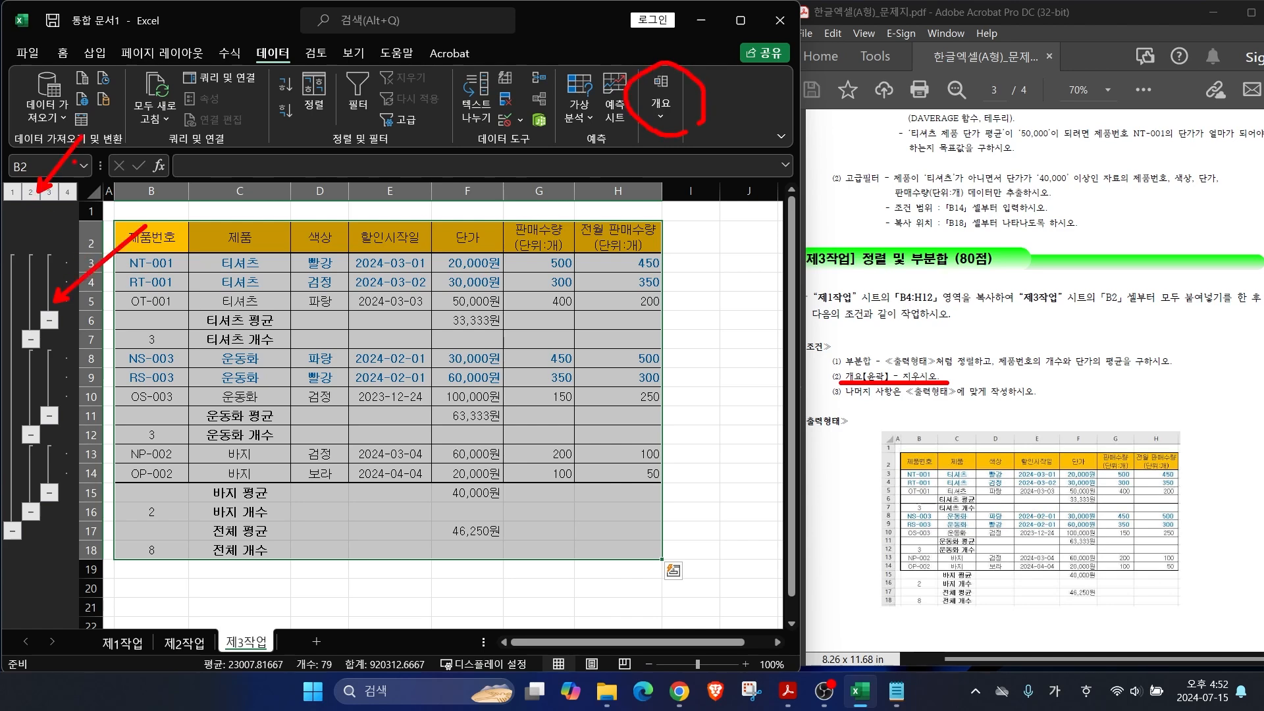
key(Escape)
click(671, 120)
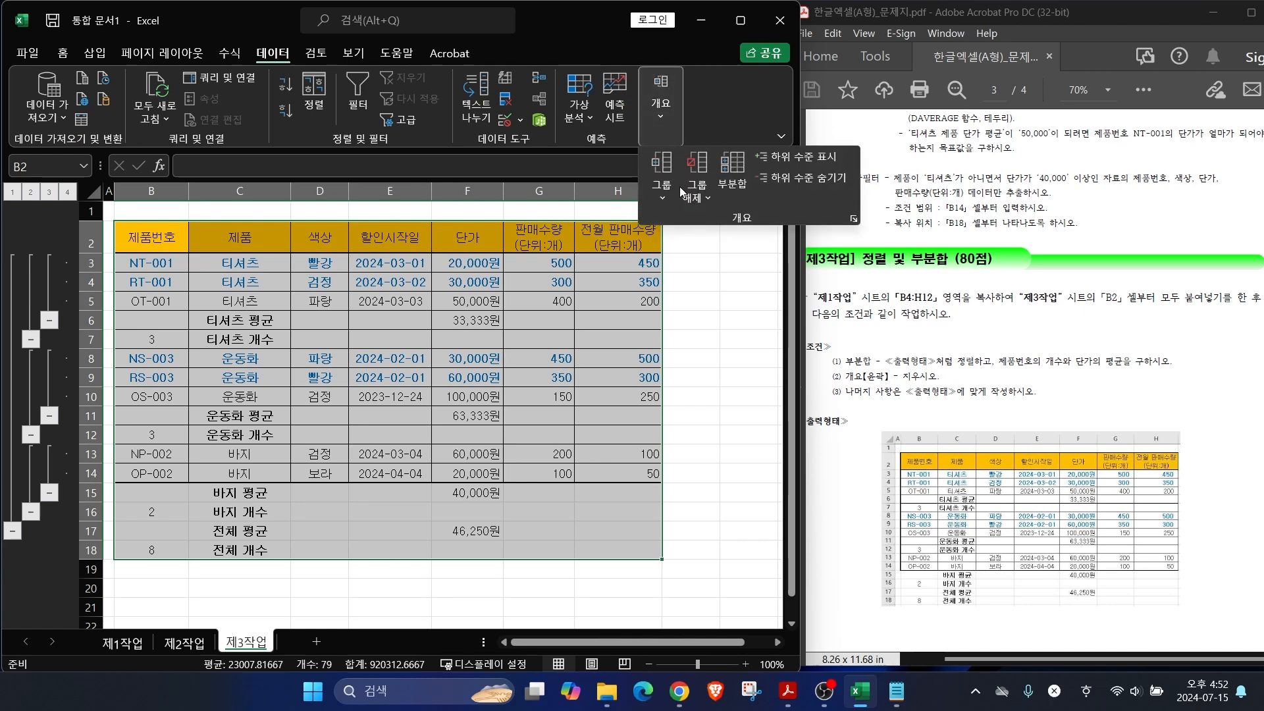
click(694, 200)
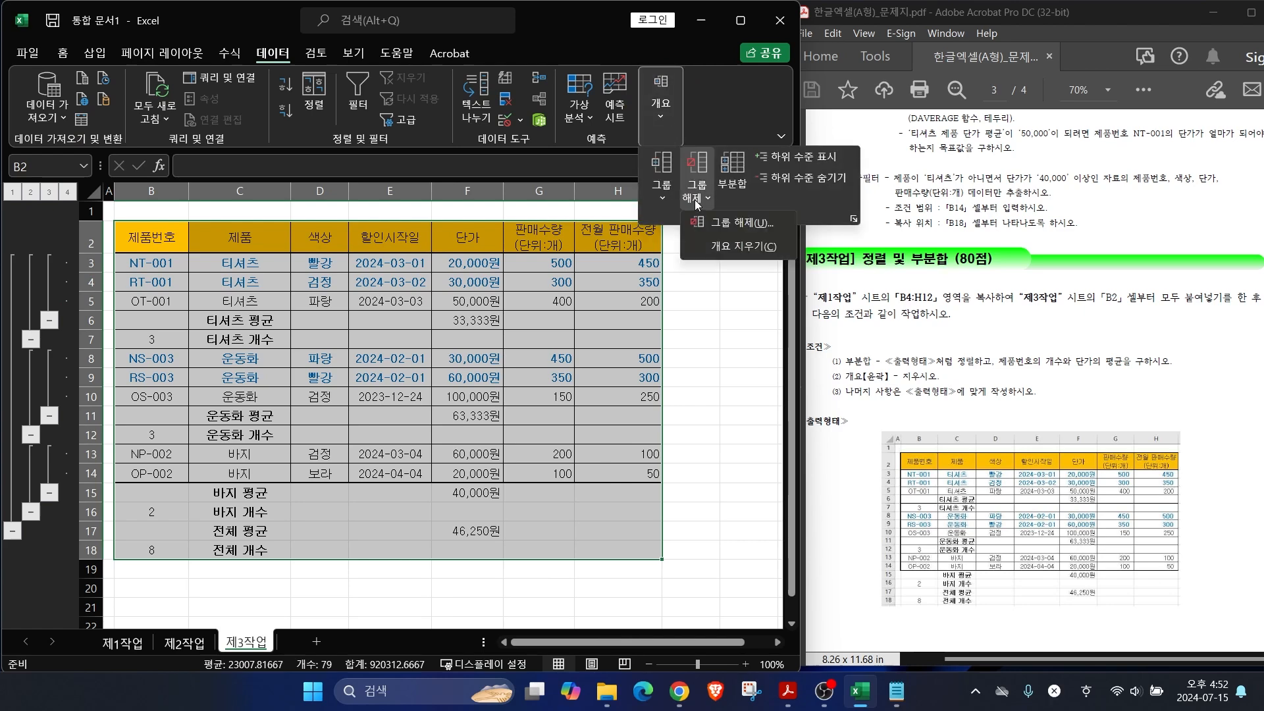
click(733, 247)
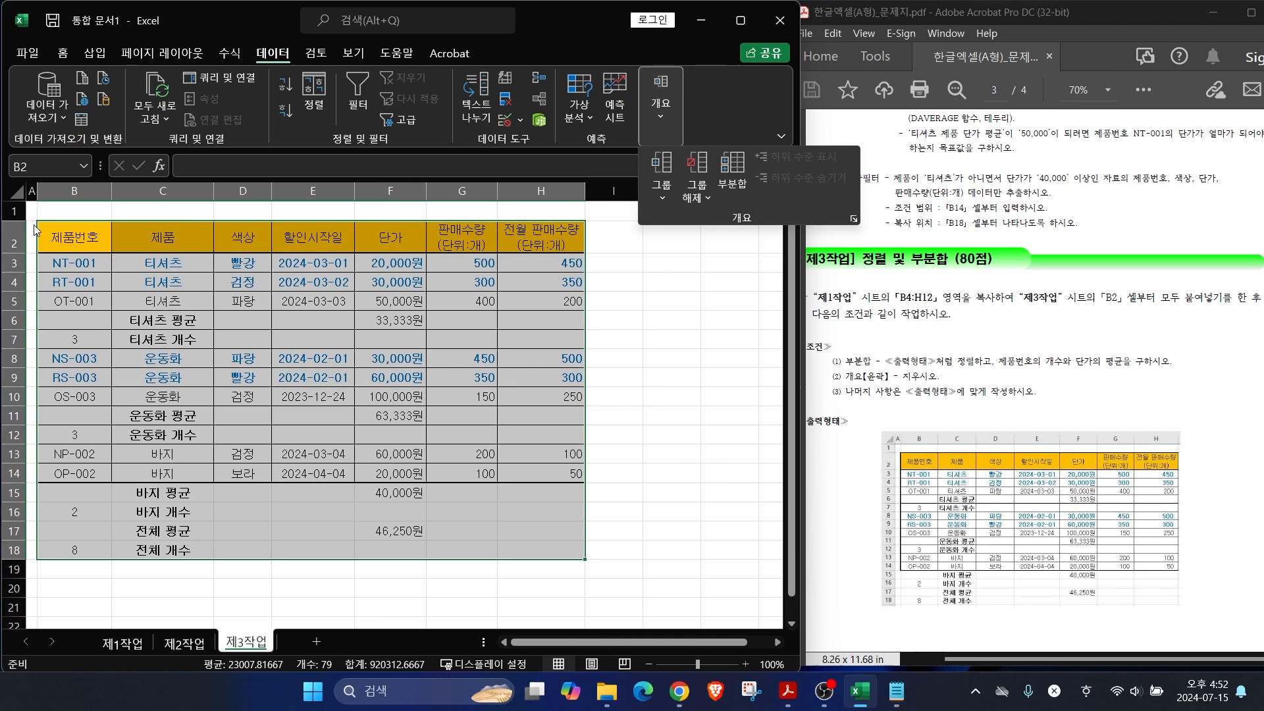
drag(17, 204, 101, 123)
key(Escape)
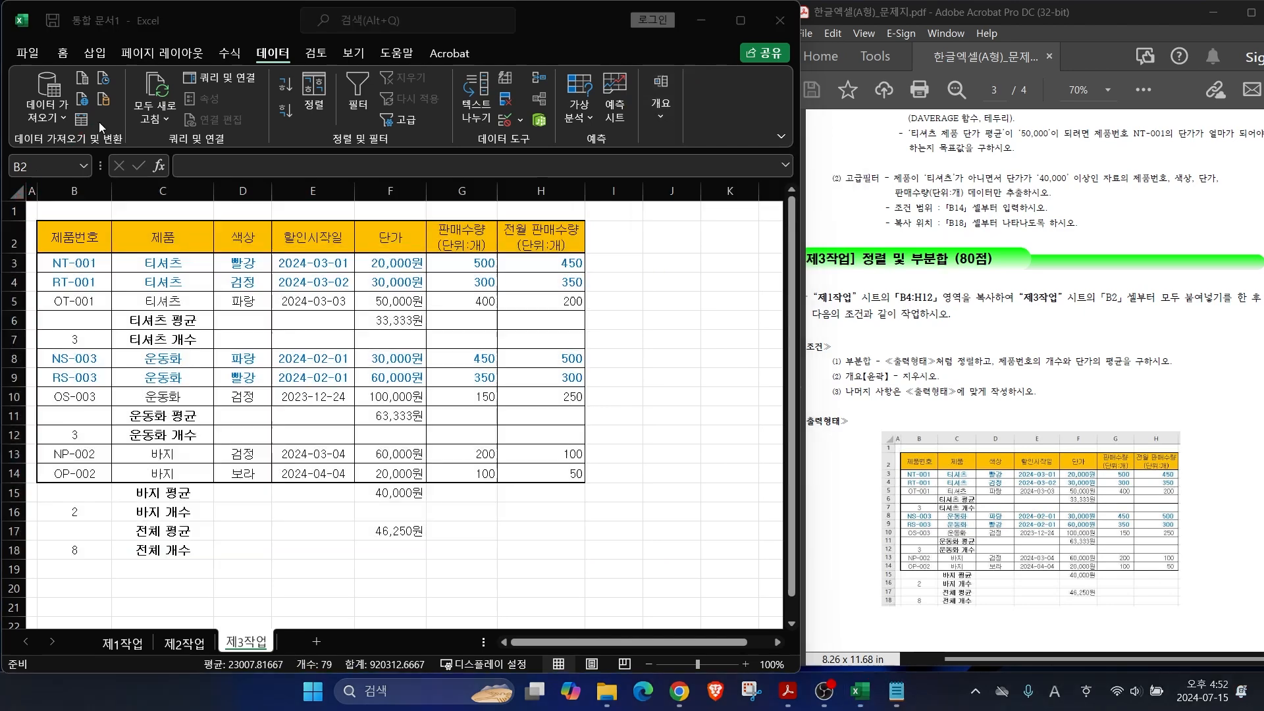
click(659, 395)
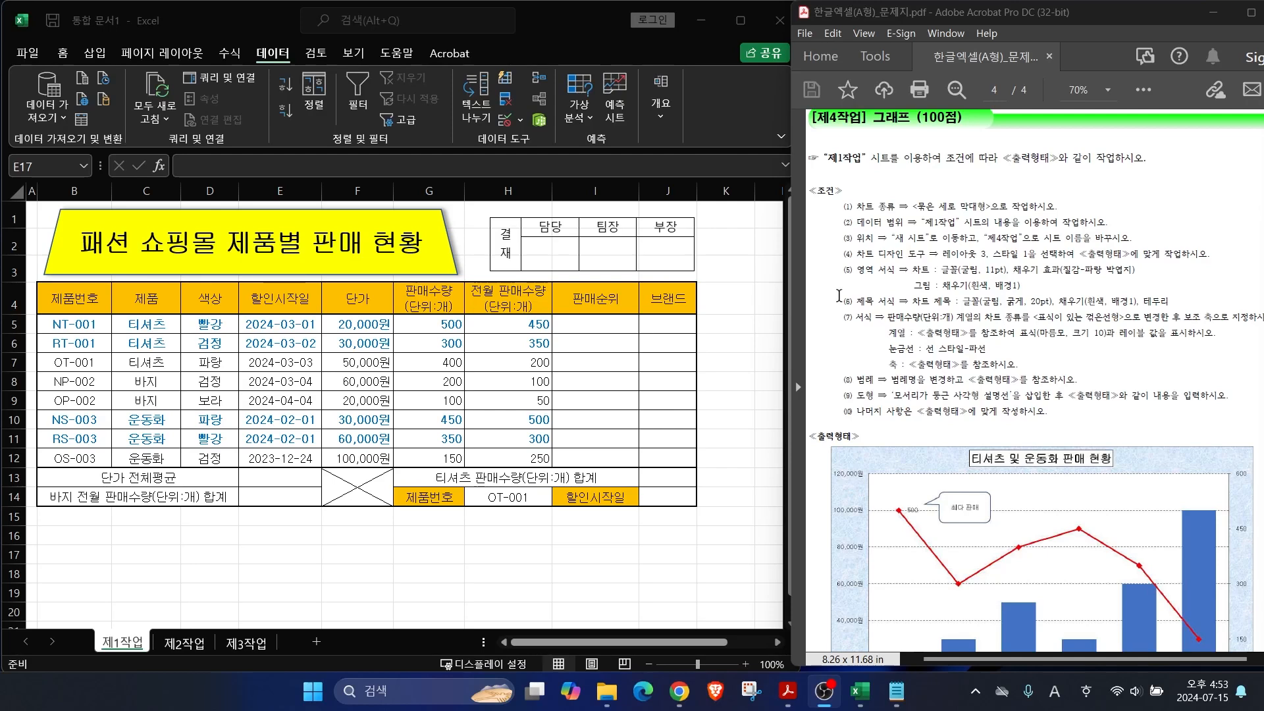
Step: On 제1작업, select B4:B12 plus F4:G12 with Ctrl as the chart data
drag(836, 168, 938, 167)
key(Escape)
scroll(995, 299, down, 3)
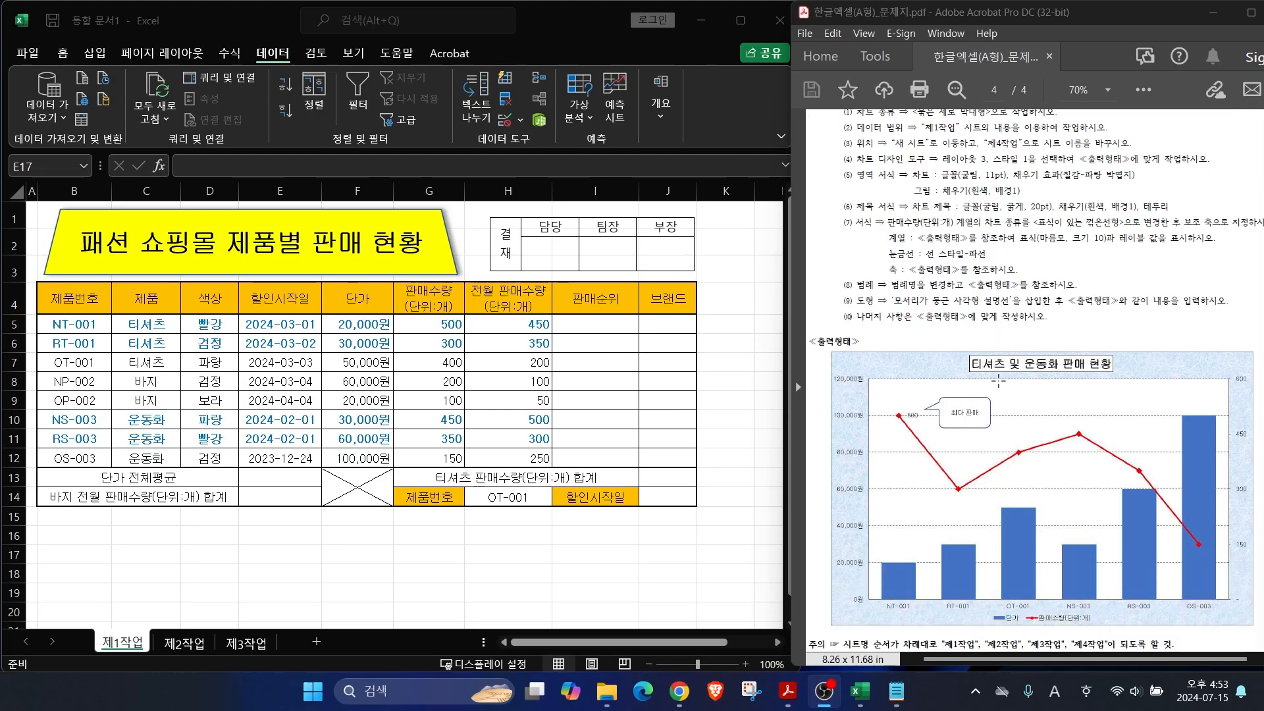
scroll(993, 430, down, 1)
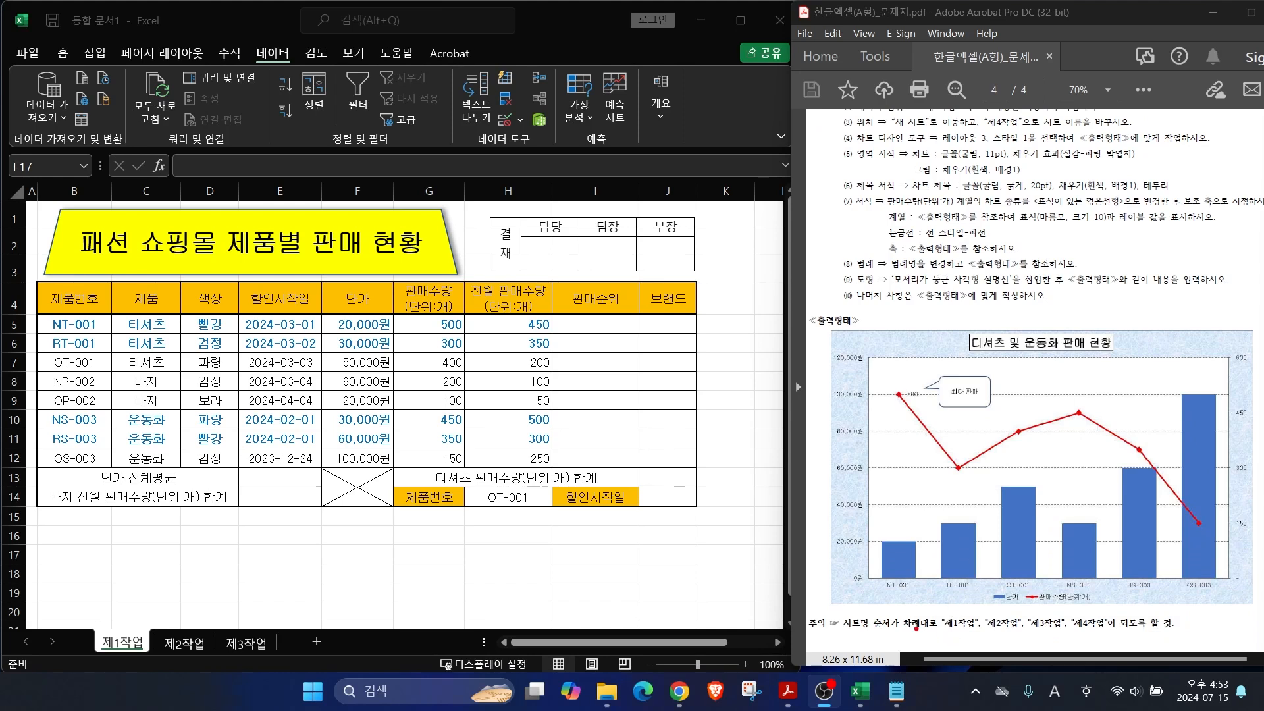
drag(851, 627, 893, 596)
mouse_move(955, 635)
mouse_down()
mouse_move(994, 606)
mouse_move(1060, 606)
mouse_up()
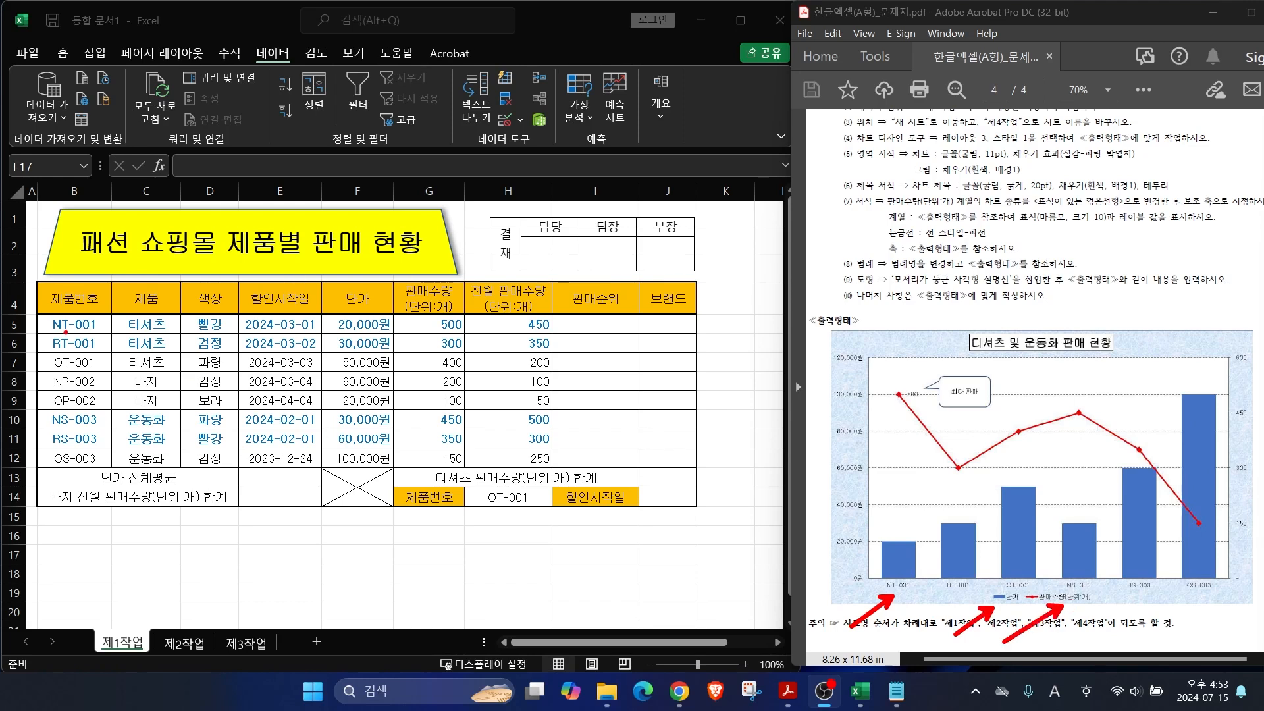
mouse_move(37, 280)
mouse_down()
mouse_move(129, 484)
mouse_move(117, 474)
mouse_up()
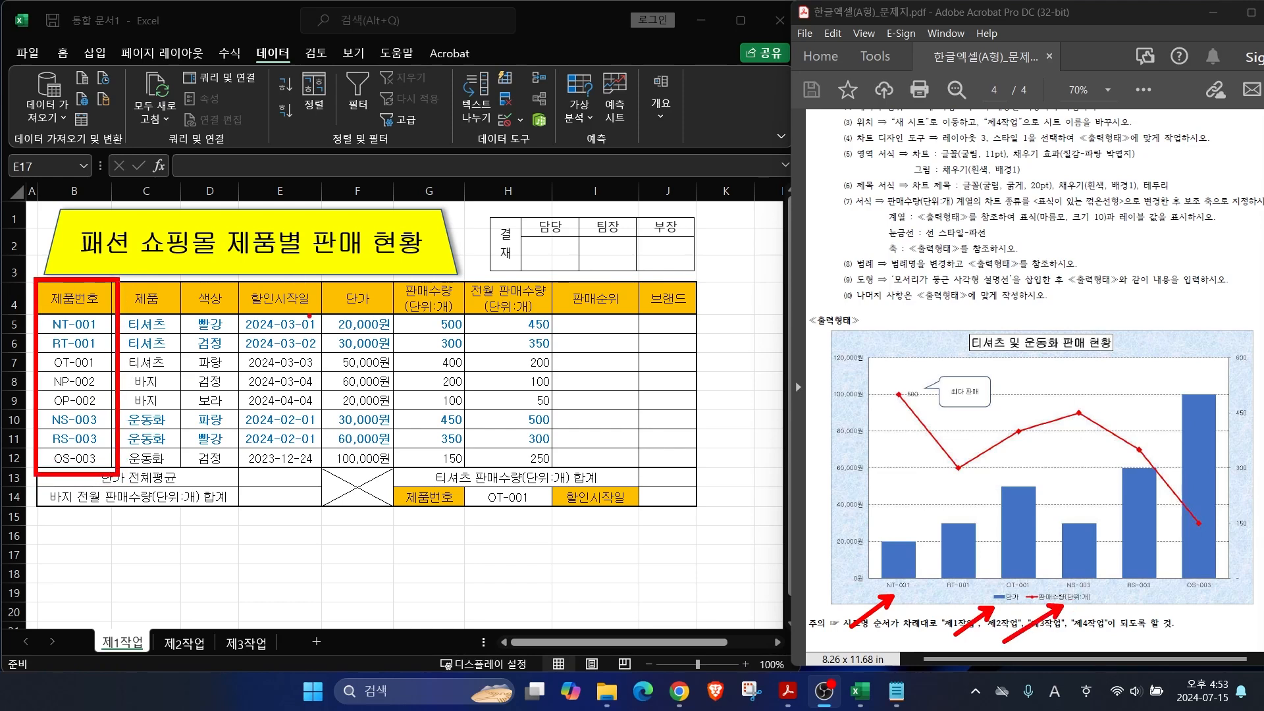
drag(313, 276, 467, 479)
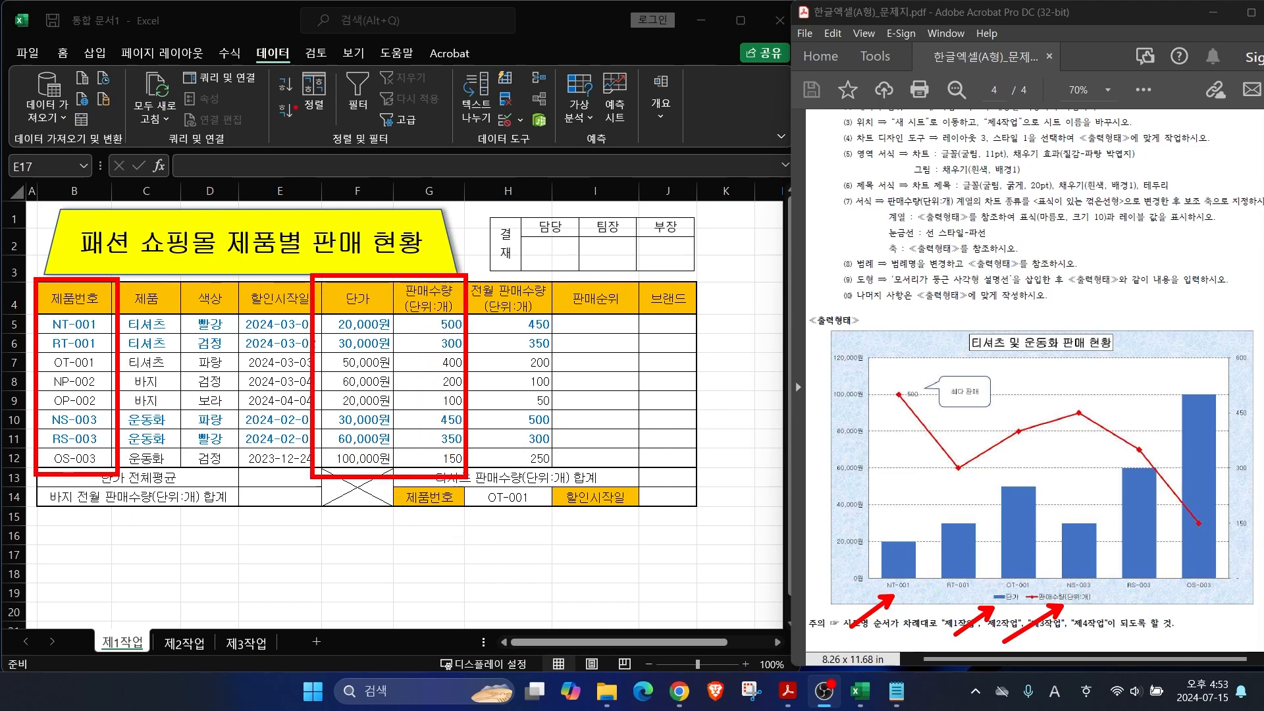
key(Escape)
click(88, 302)
drag(90, 300, 94, 454)
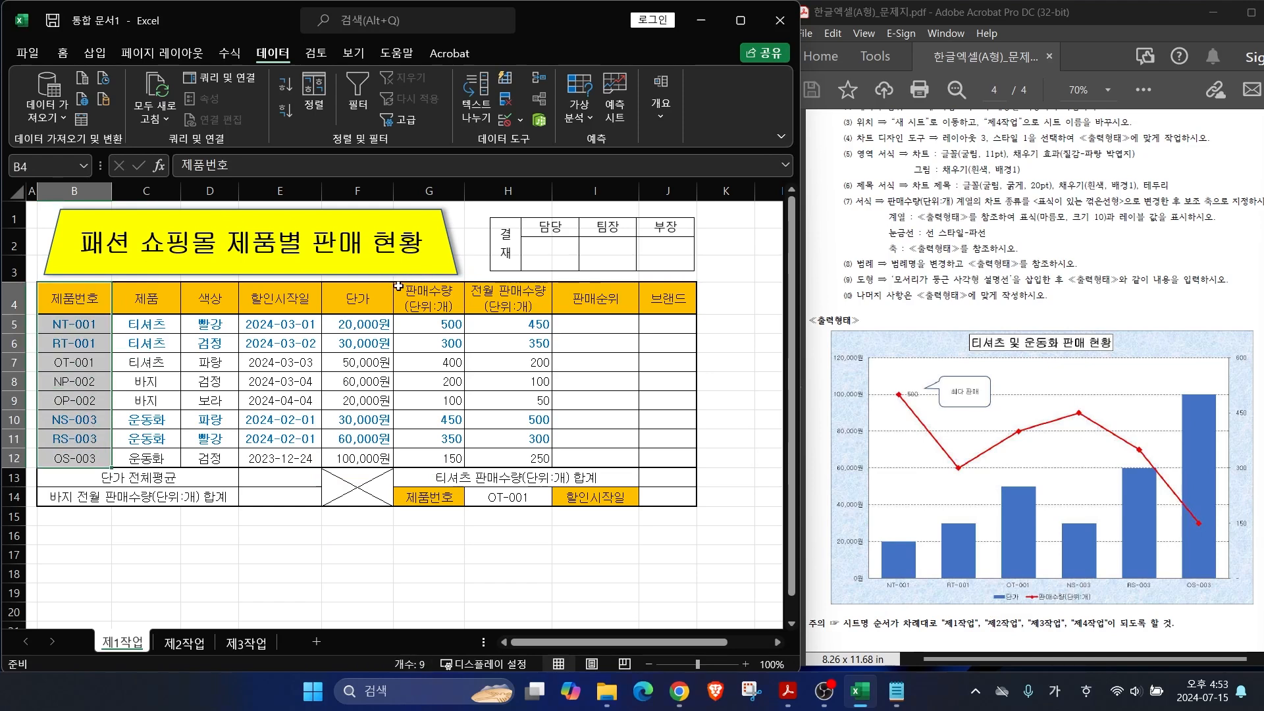
drag(358, 297, 443, 459)
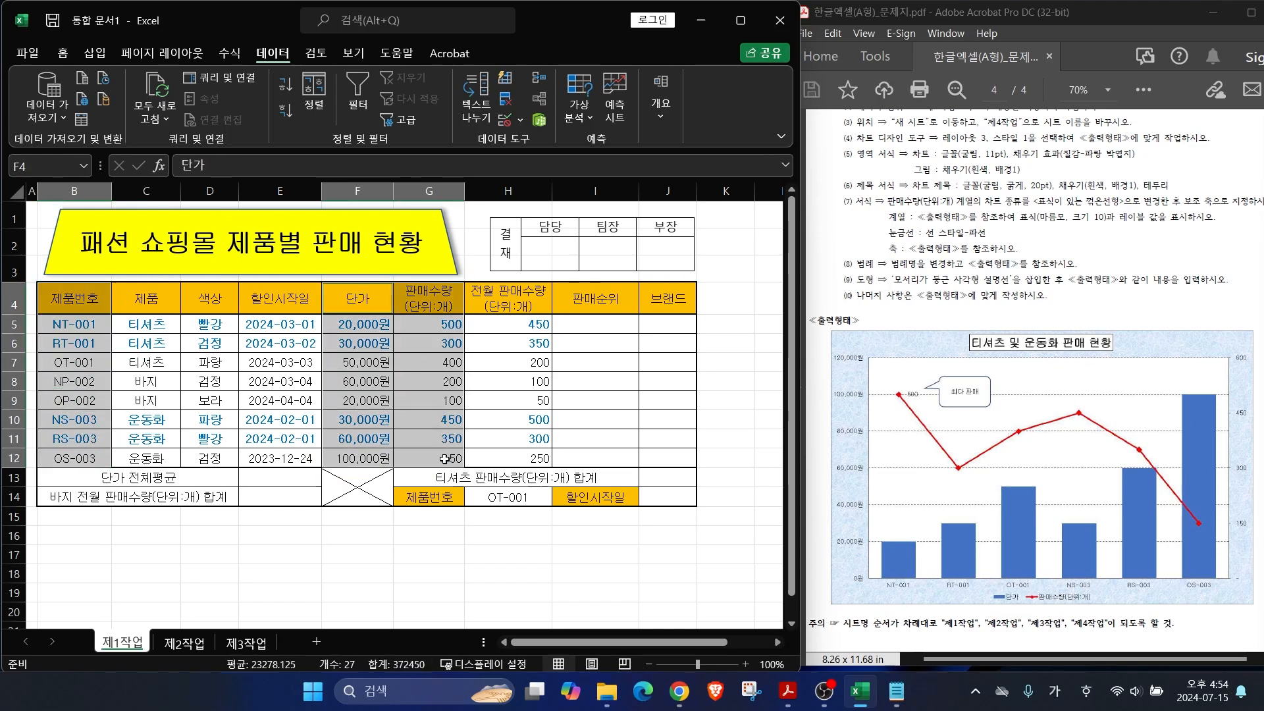
Step: Insert a 2-D clustered column chart from the selected data
click(95, 54)
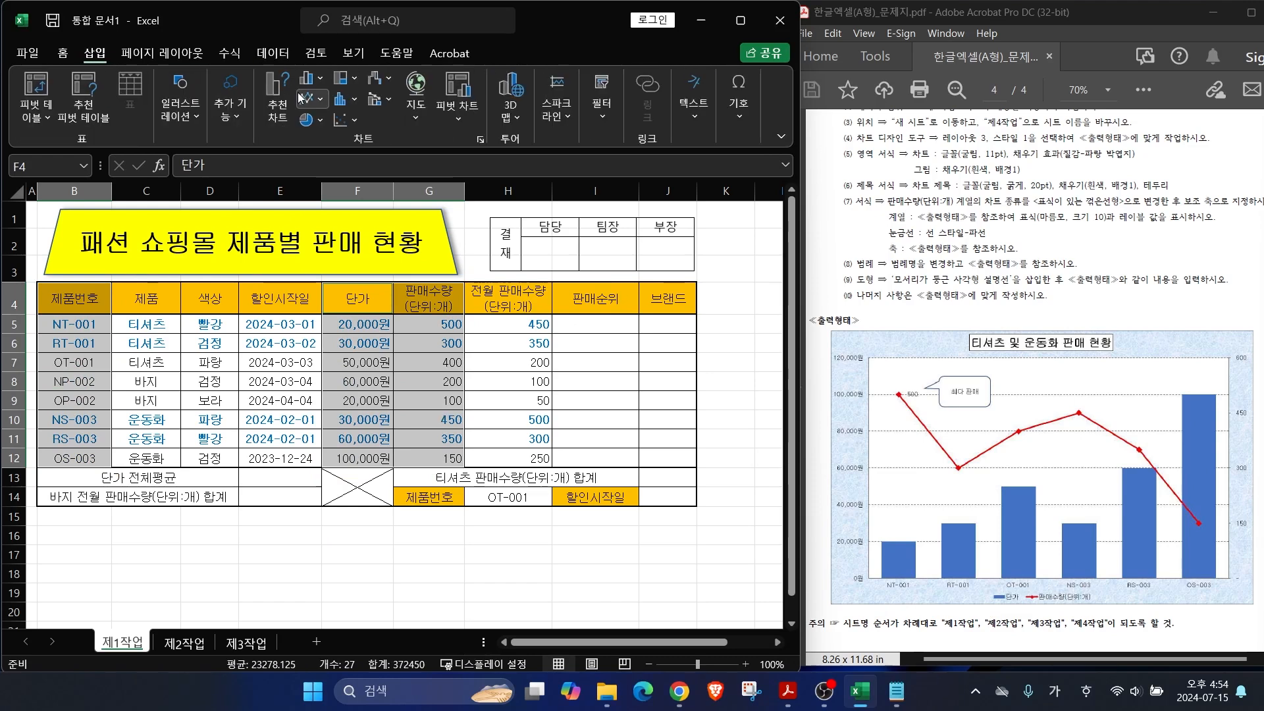
click(317, 83)
click(320, 128)
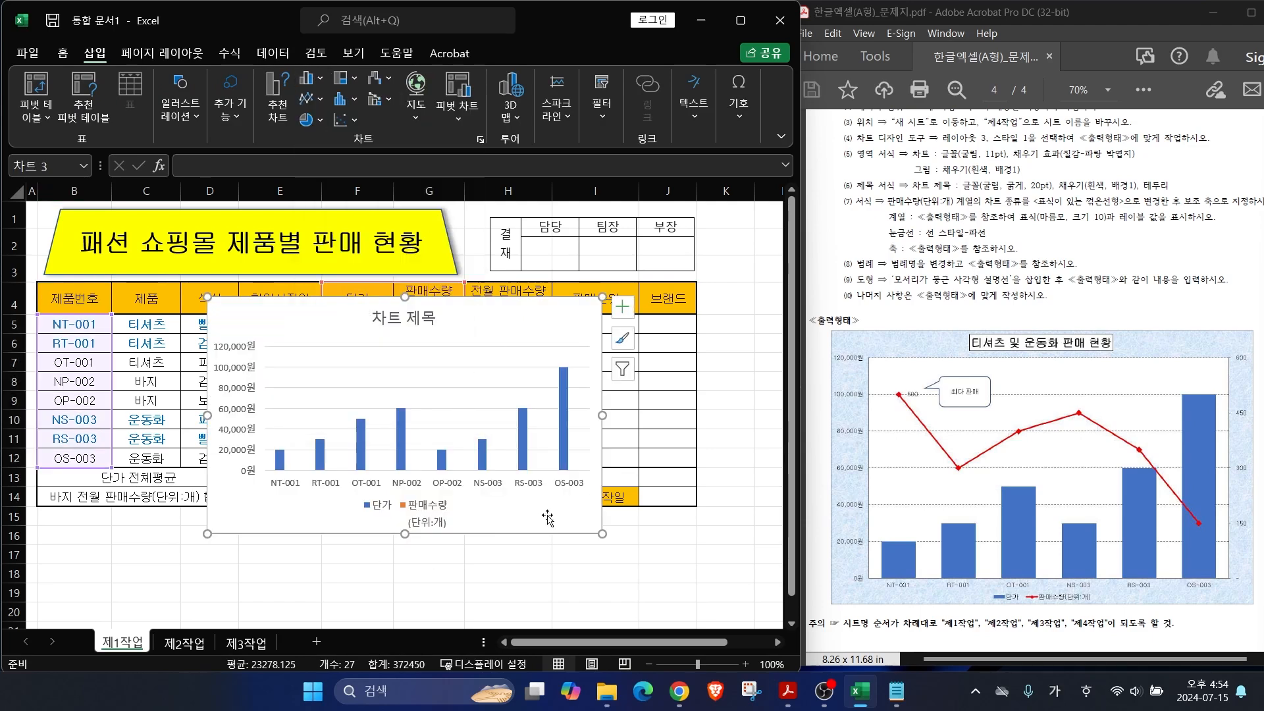
scroll(1030, 227, up, 1)
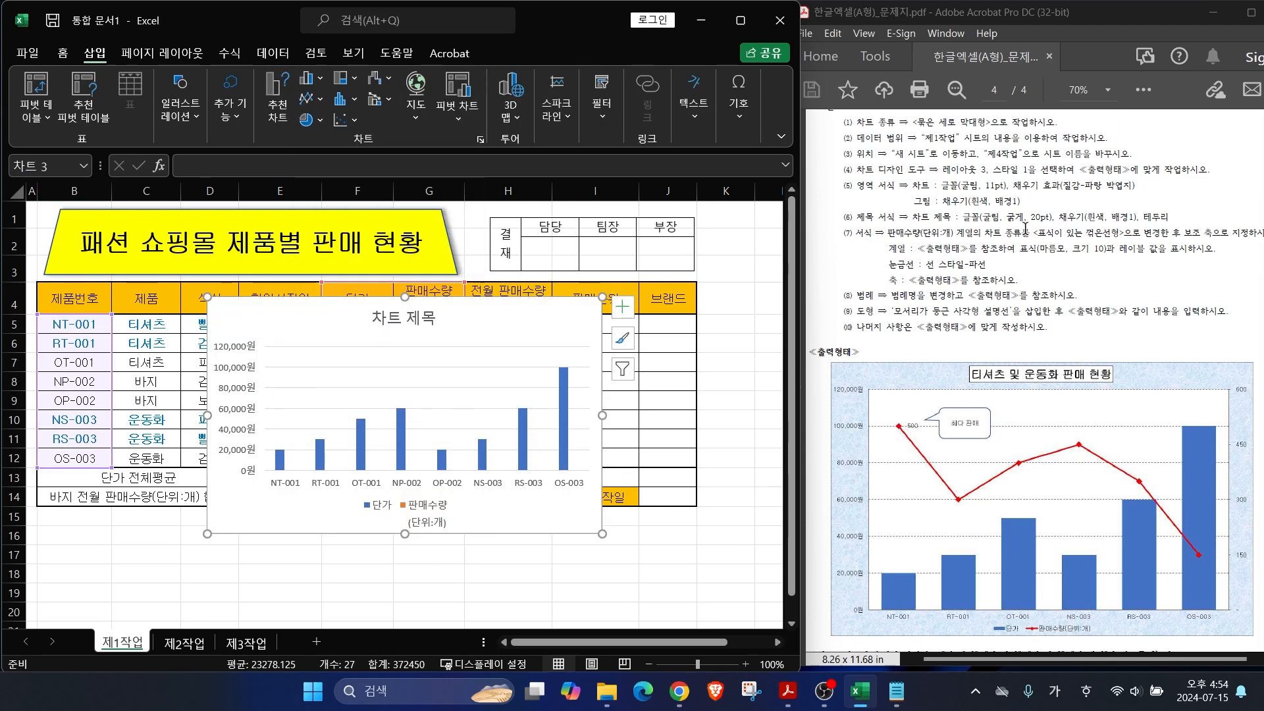
Step: Bring up the Move Chart dialog from Chart Design
drag(919, 149, 960, 93)
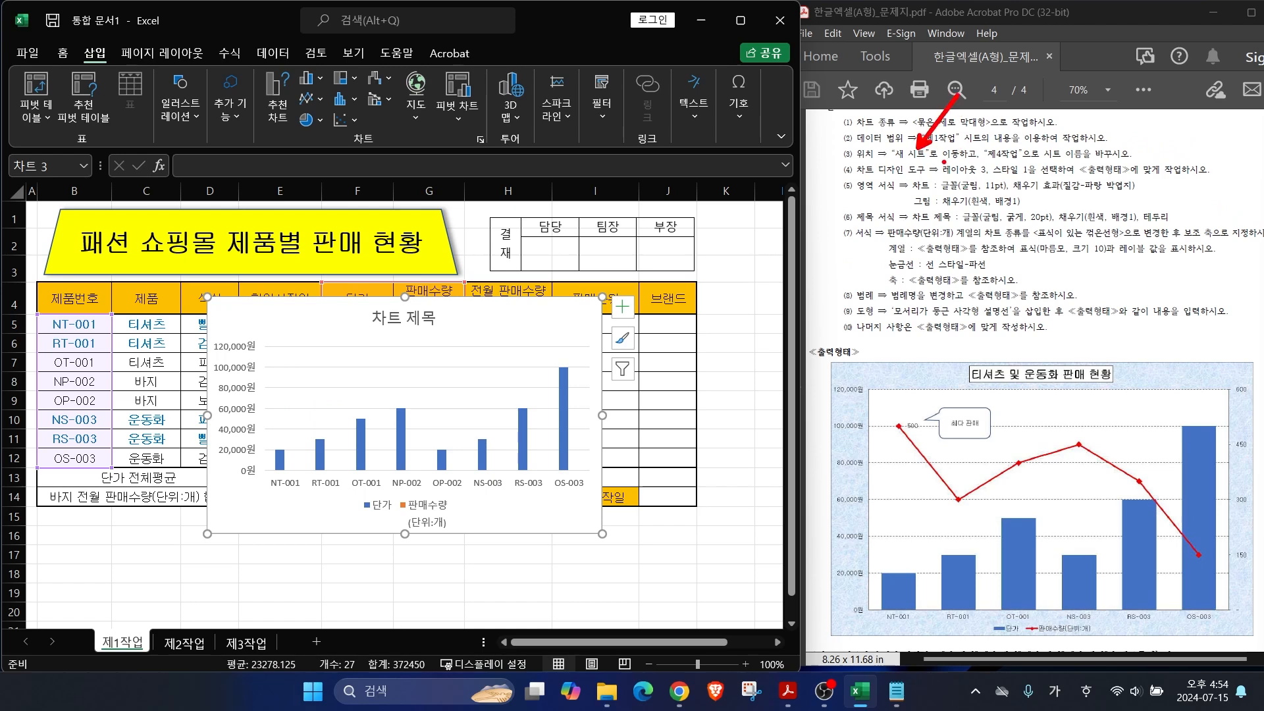
key(Escape)
key(ctrl+2)
drag(527, 102, 550, 93)
mouse_move(758, 135)
mouse_down()
mouse_move(688, 115)
mouse_move(760, 122)
mouse_move(845, 229)
mouse_up()
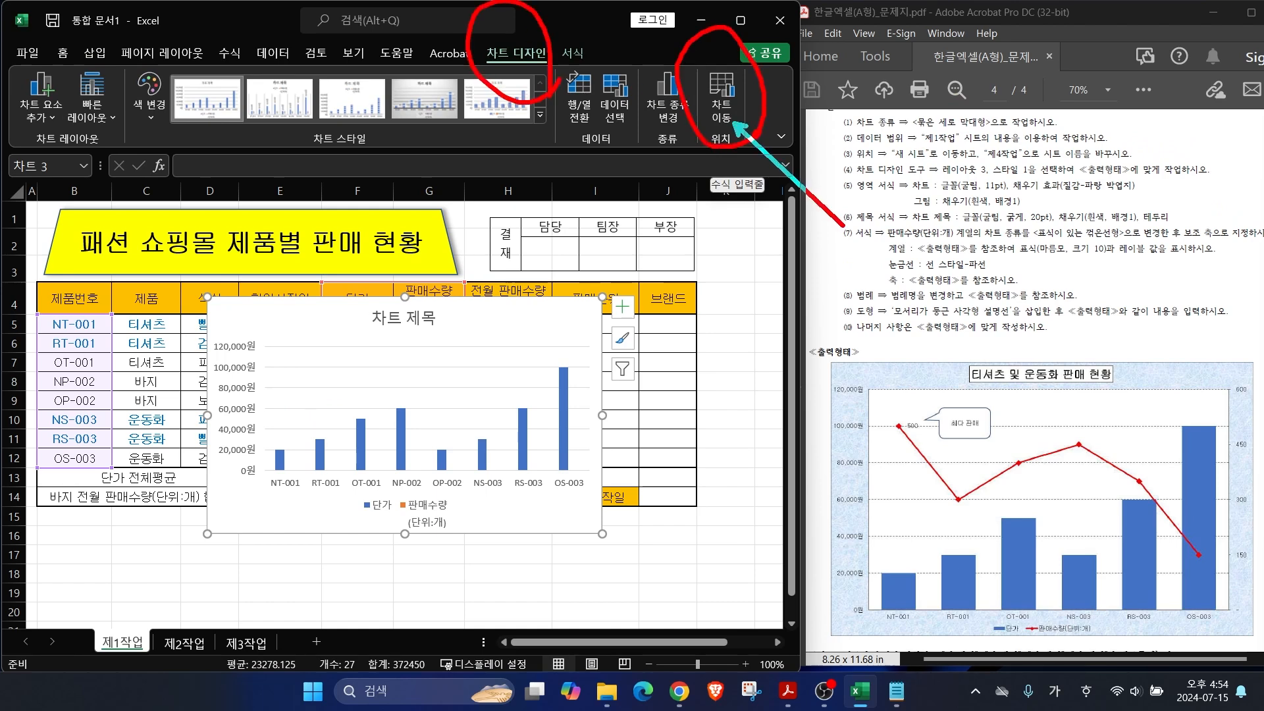
key(Escape)
click(722, 105)
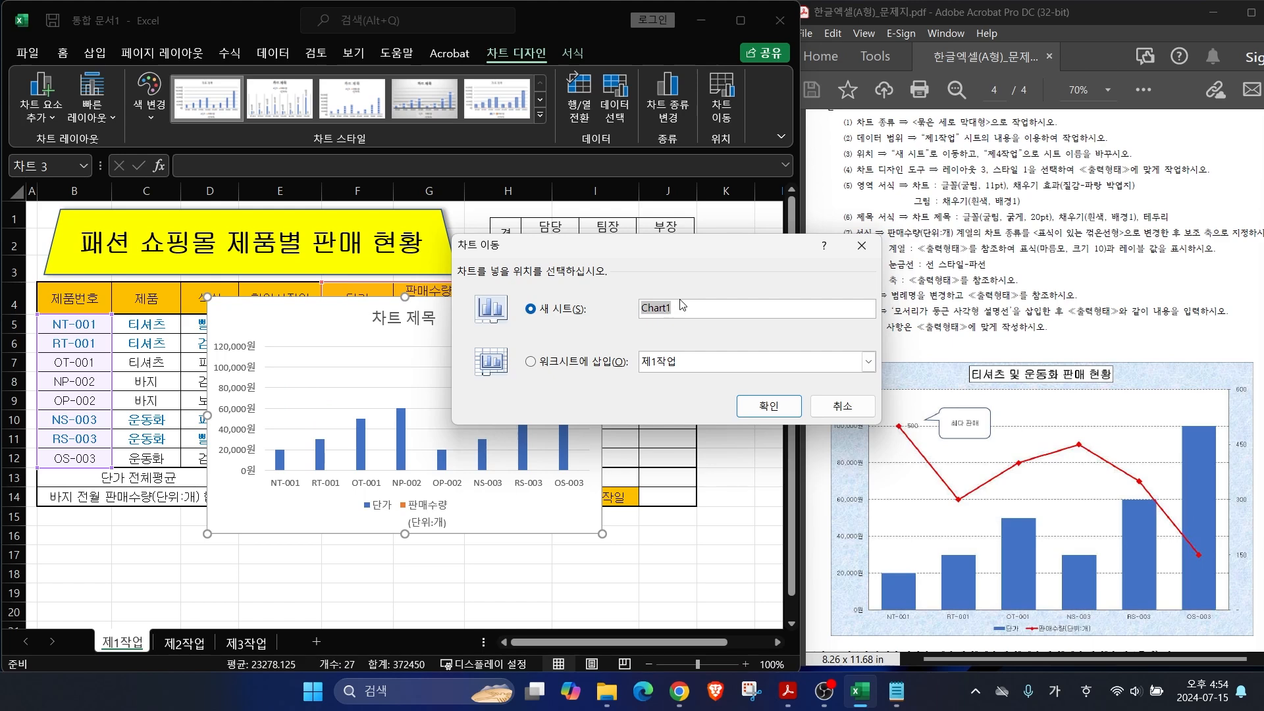
Step: Move the chart to a new sheet named 제4작업
text(제4작업)
key(Return)
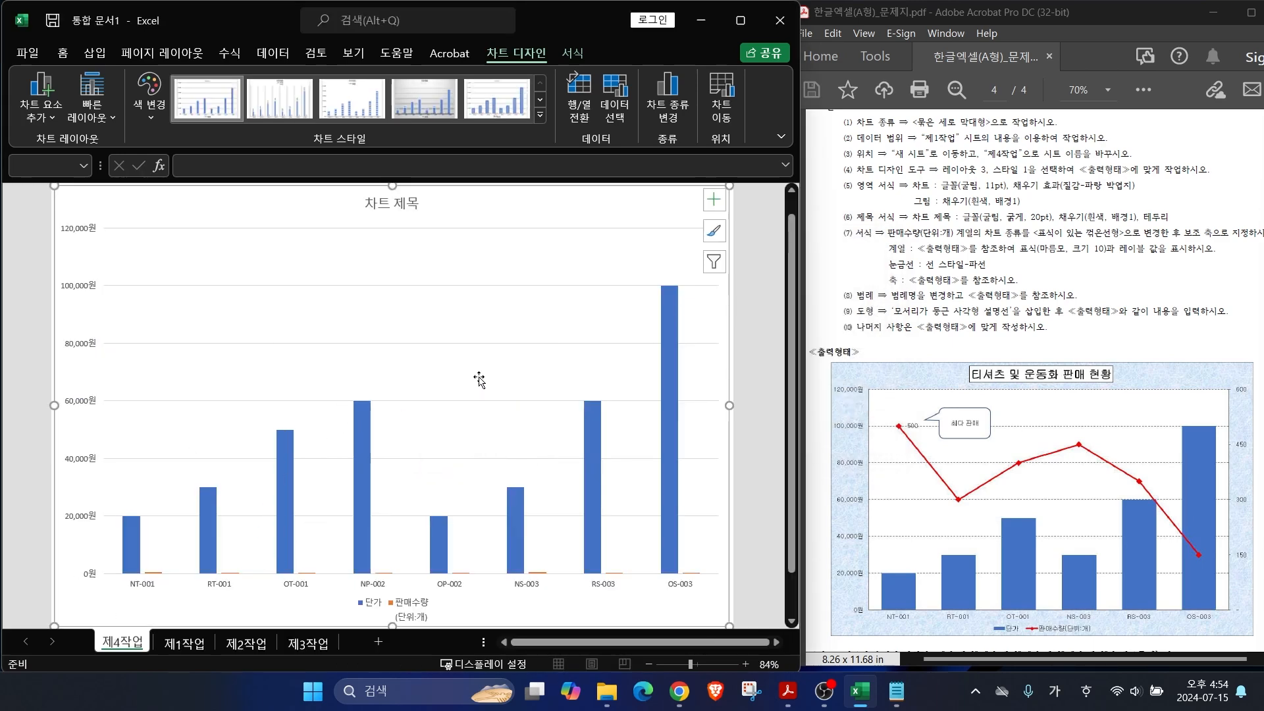
scroll(1013, 559, down, 1)
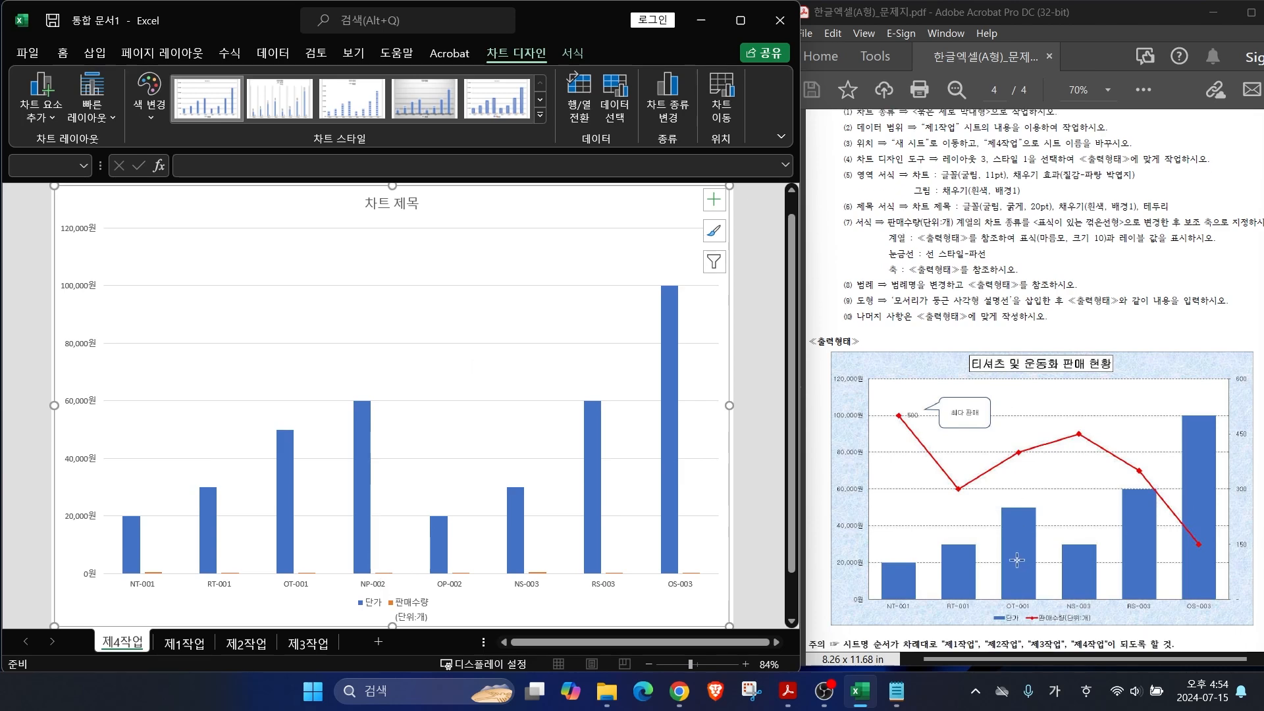
key(ctrl+2)
drag(837, 616, 783, 548)
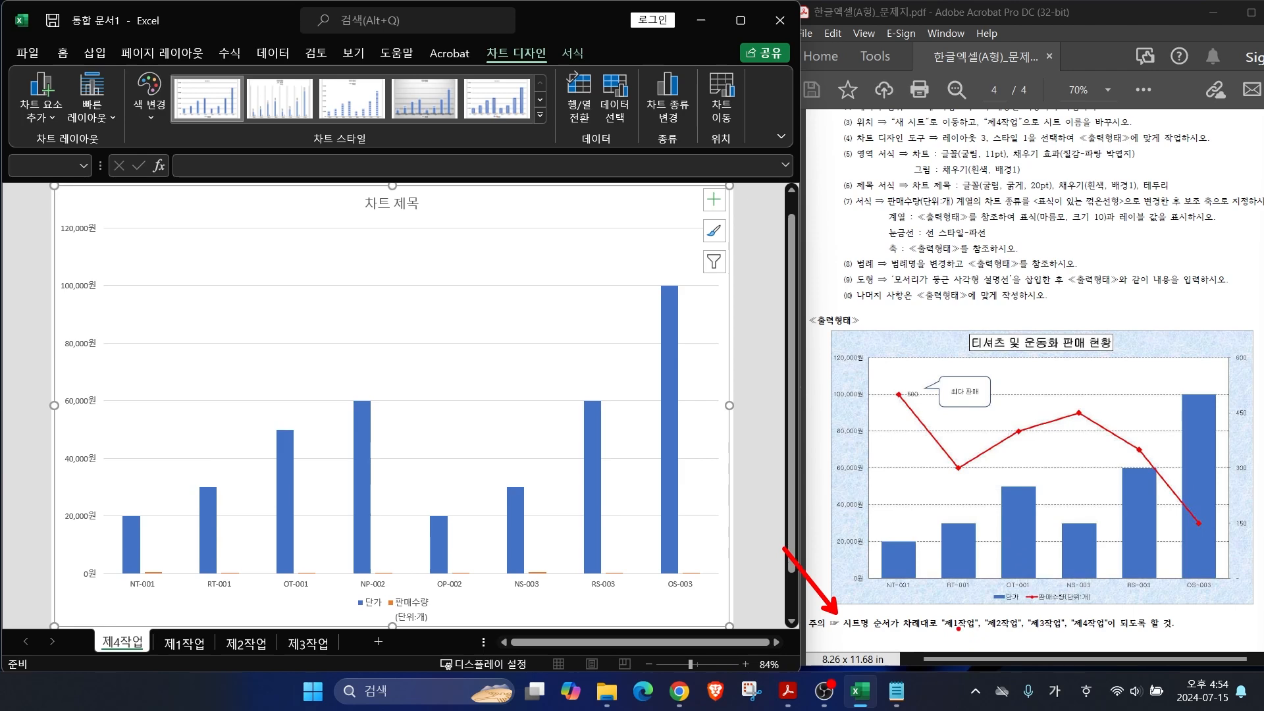
mouse_move(952, 630)
mouse_down()
mouse_move(1109, 627)
mouse_move(1154, 582)
mouse_up()
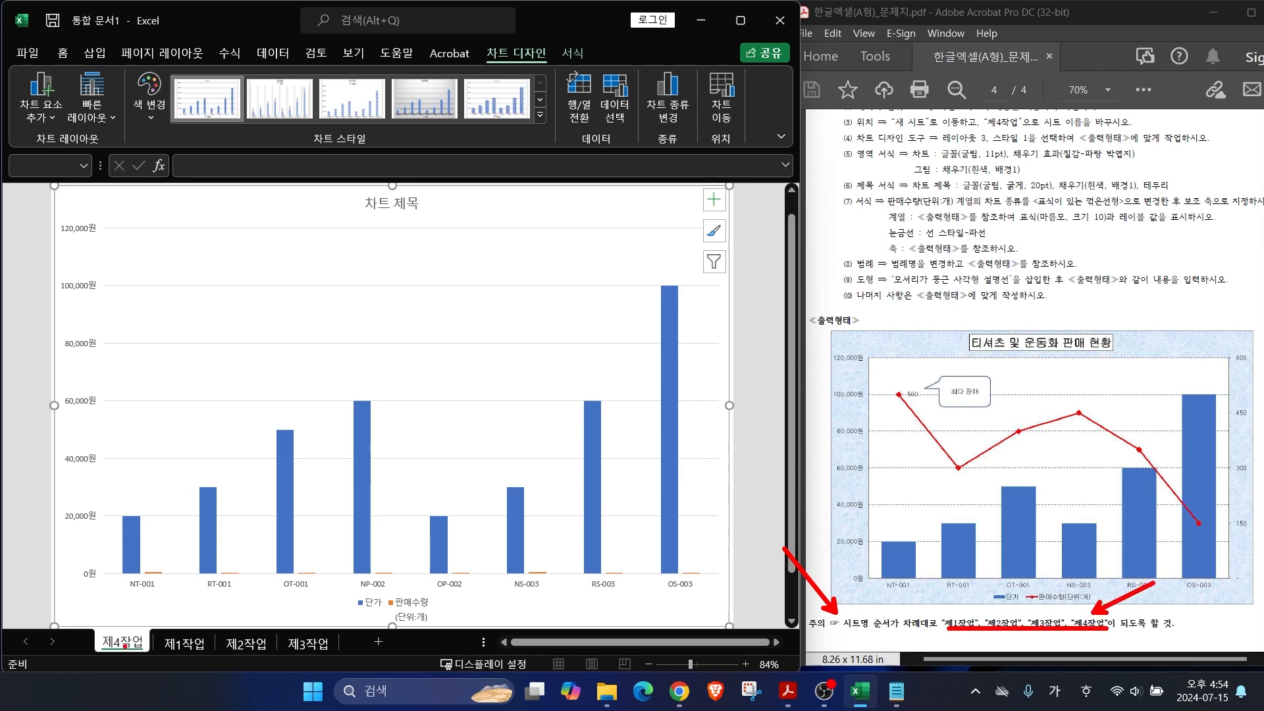
drag(131, 631, 51, 577)
mouse_move(135, 628)
mouse_down()
mouse_move(345, 605)
mouse_move(359, 628)
mouse_up()
drag(334, 619, 372, 605)
key(Escape)
Step: Reorder the 제4작업 sheet tab so it follows 제3작업
drag(112, 642, 345, 646)
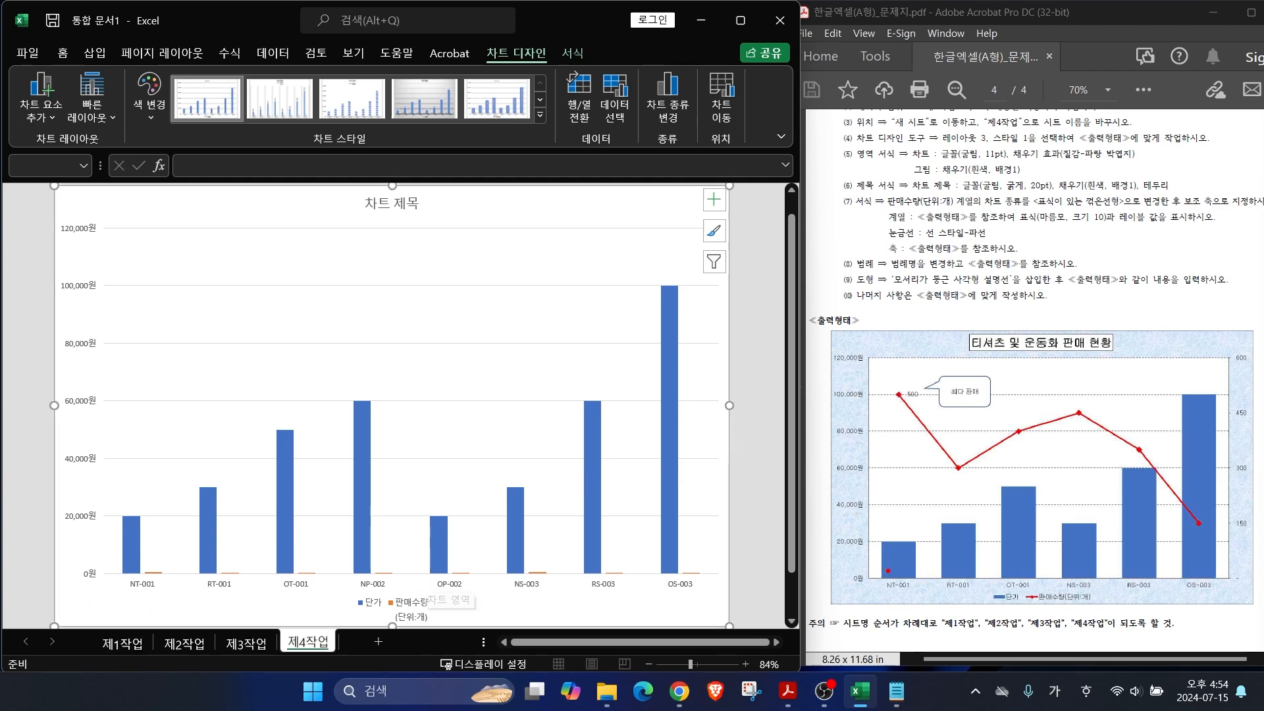
drag(856, 520, 889, 569)
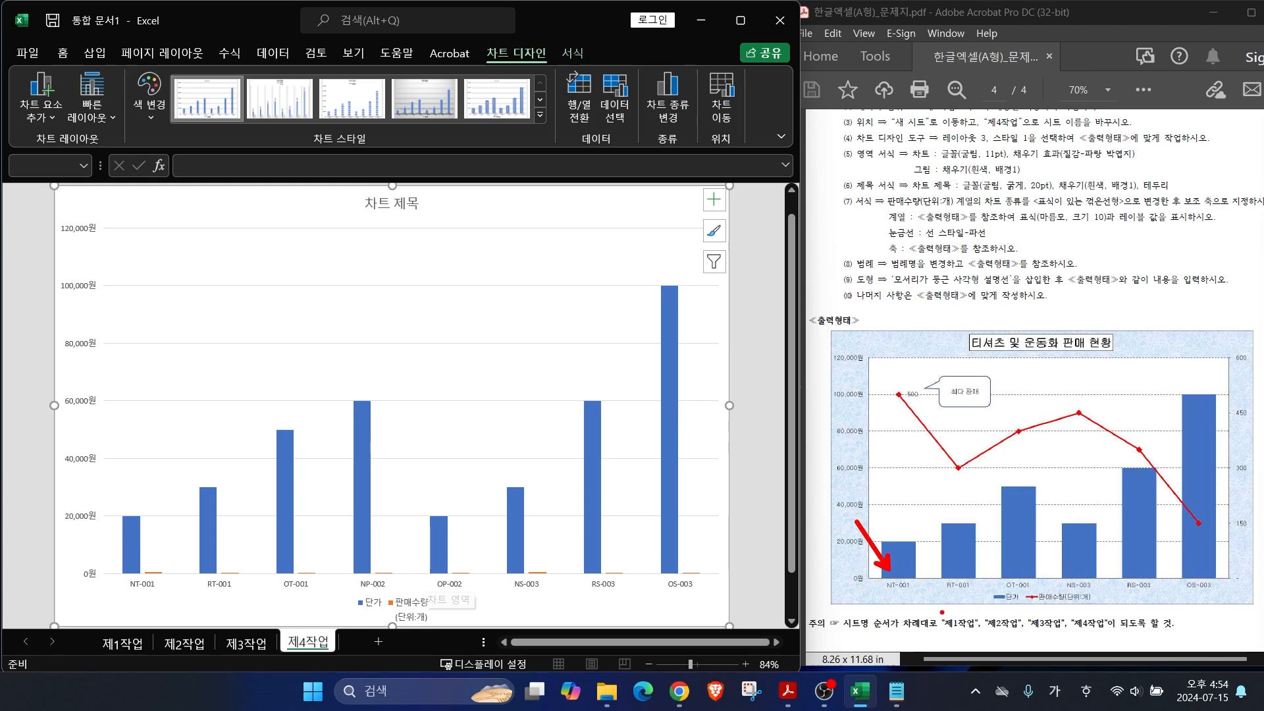
key(Escape)
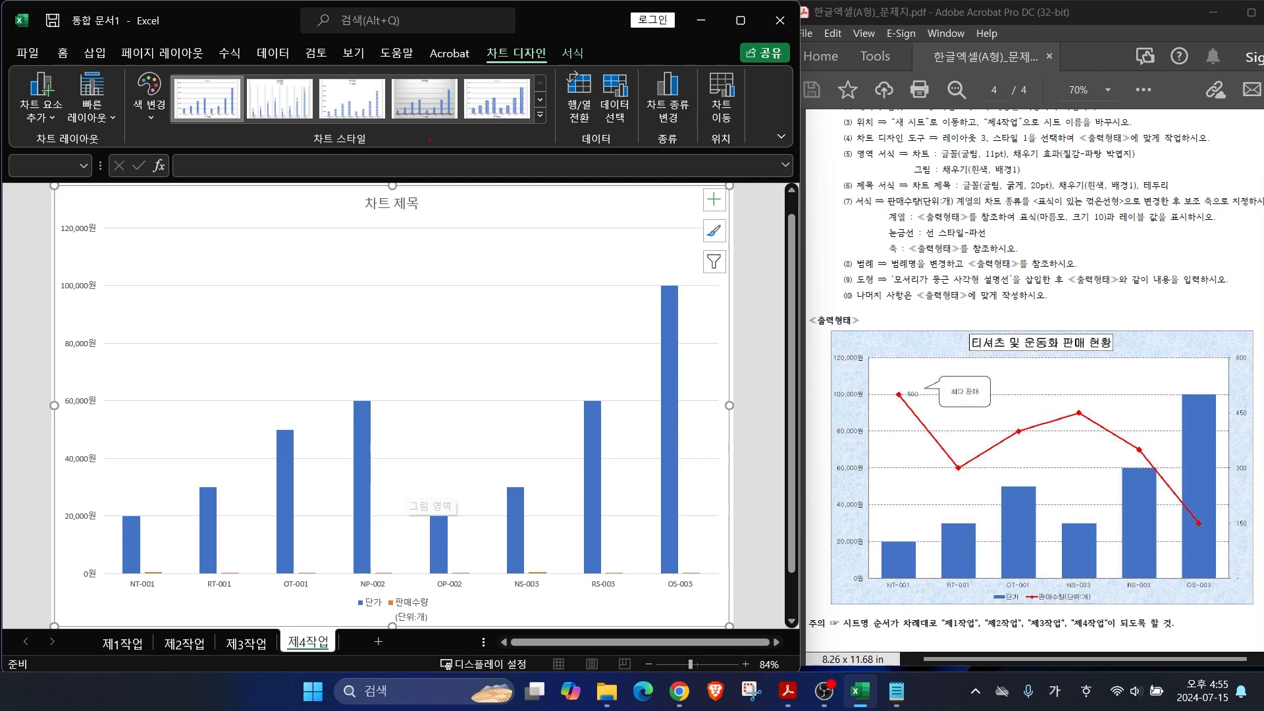
mouse_move(621, 138)
mouse_down()
mouse_move(616, 63)
mouse_move(639, 135)
mouse_up()
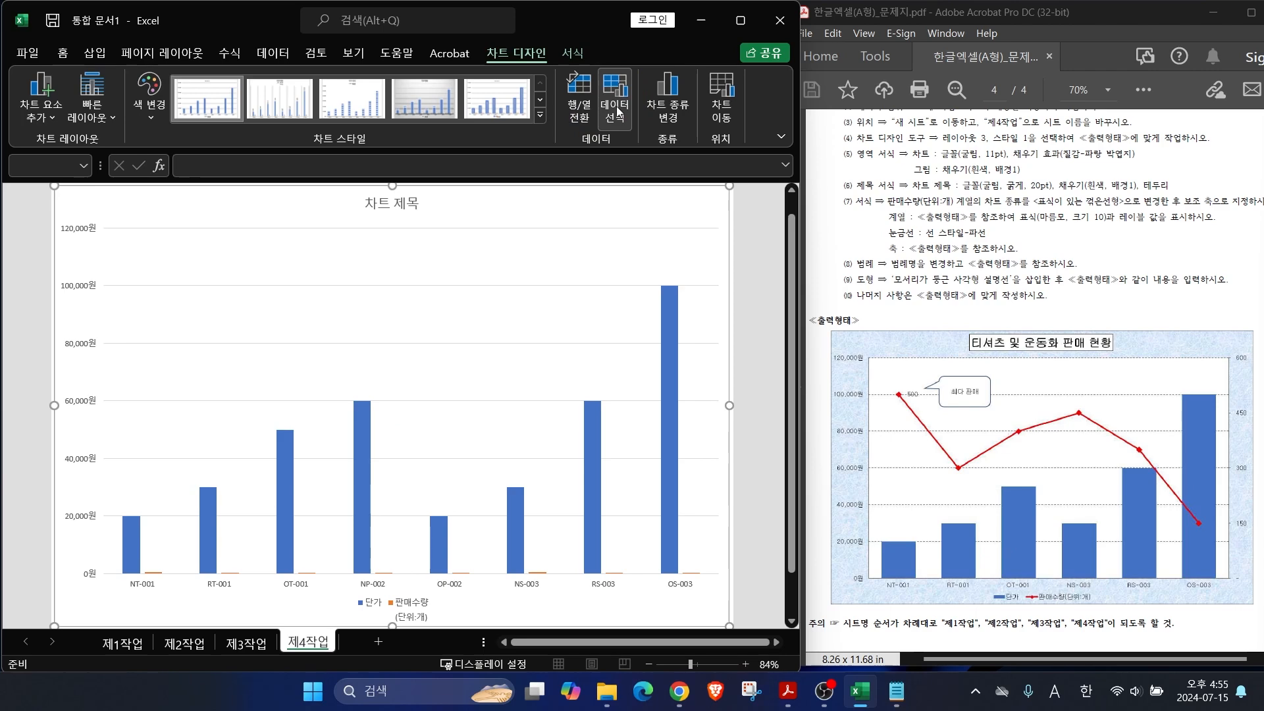
Step: In Select Data, uncheck NP-002 and OP-002 from the category labels and confirm
click(617, 105)
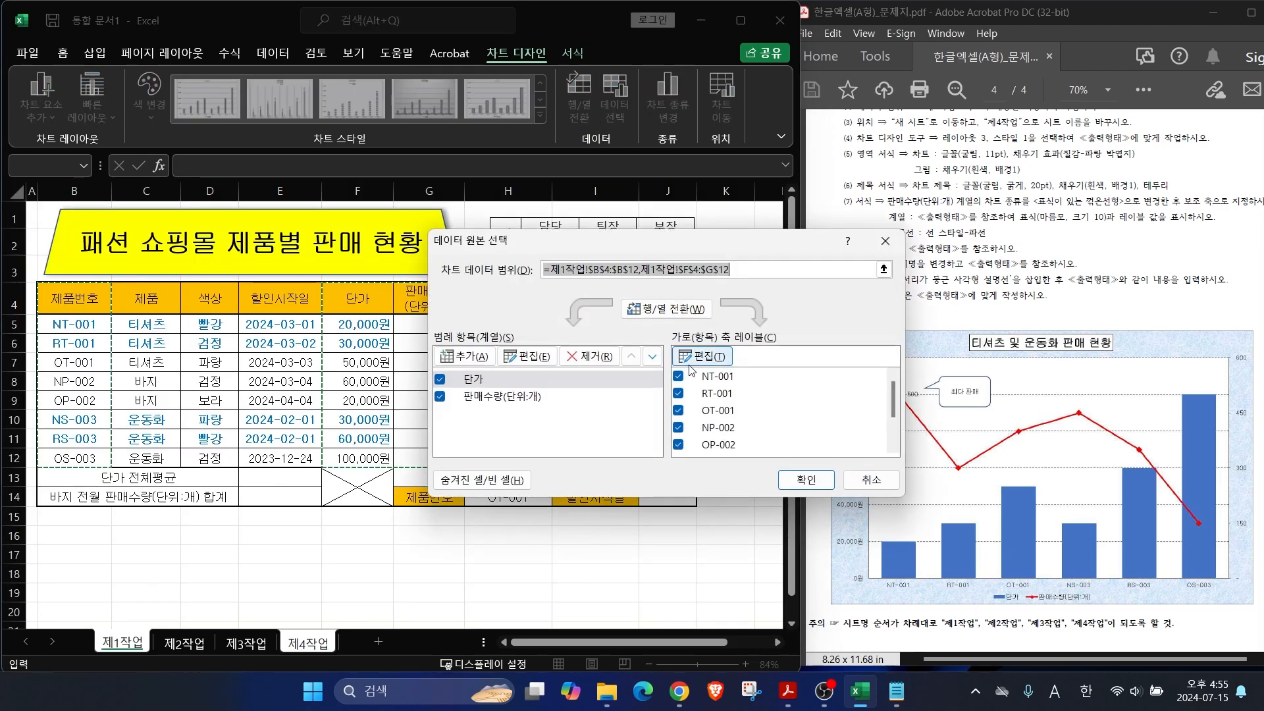
click(683, 448)
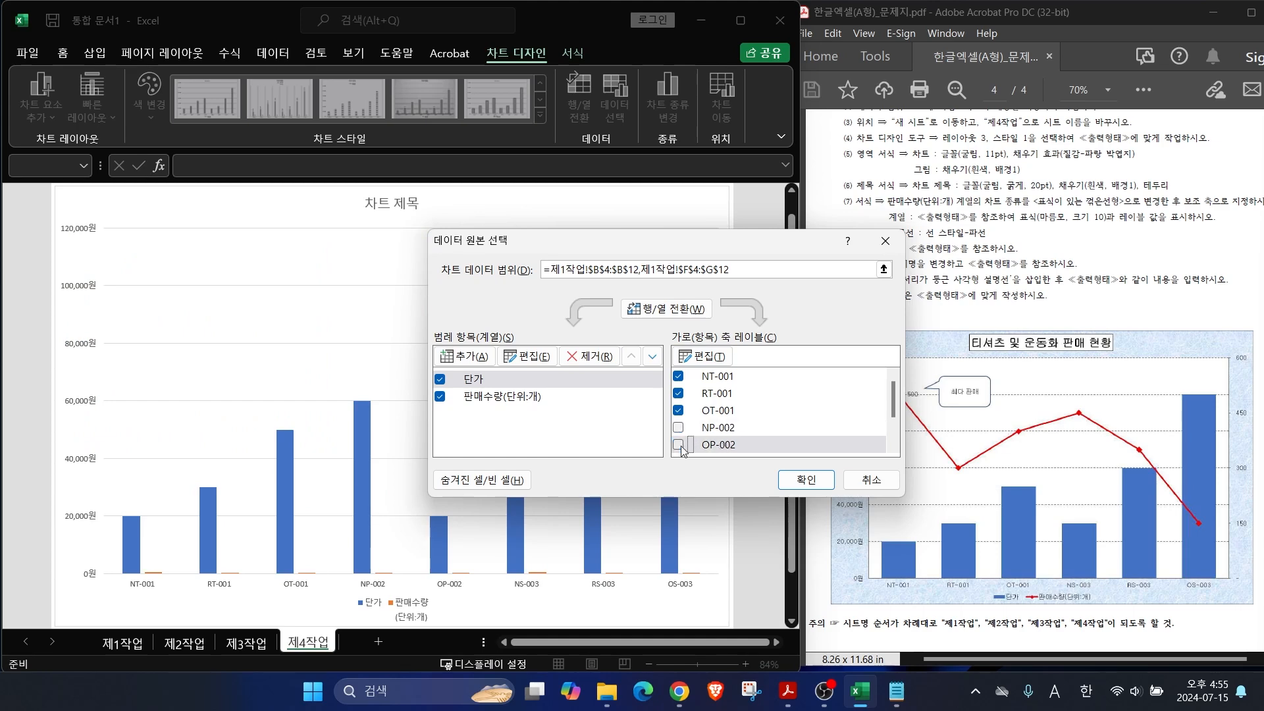
scroll(732, 433, down, 2)
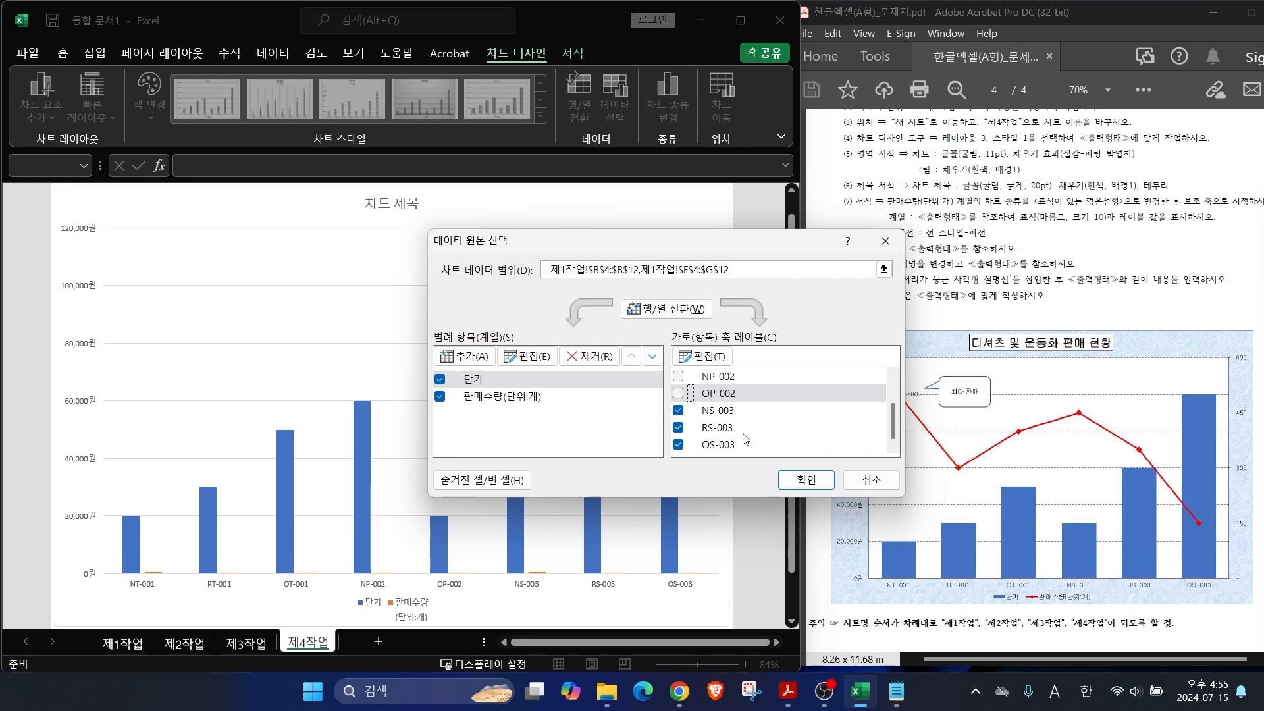
click(806, 480)
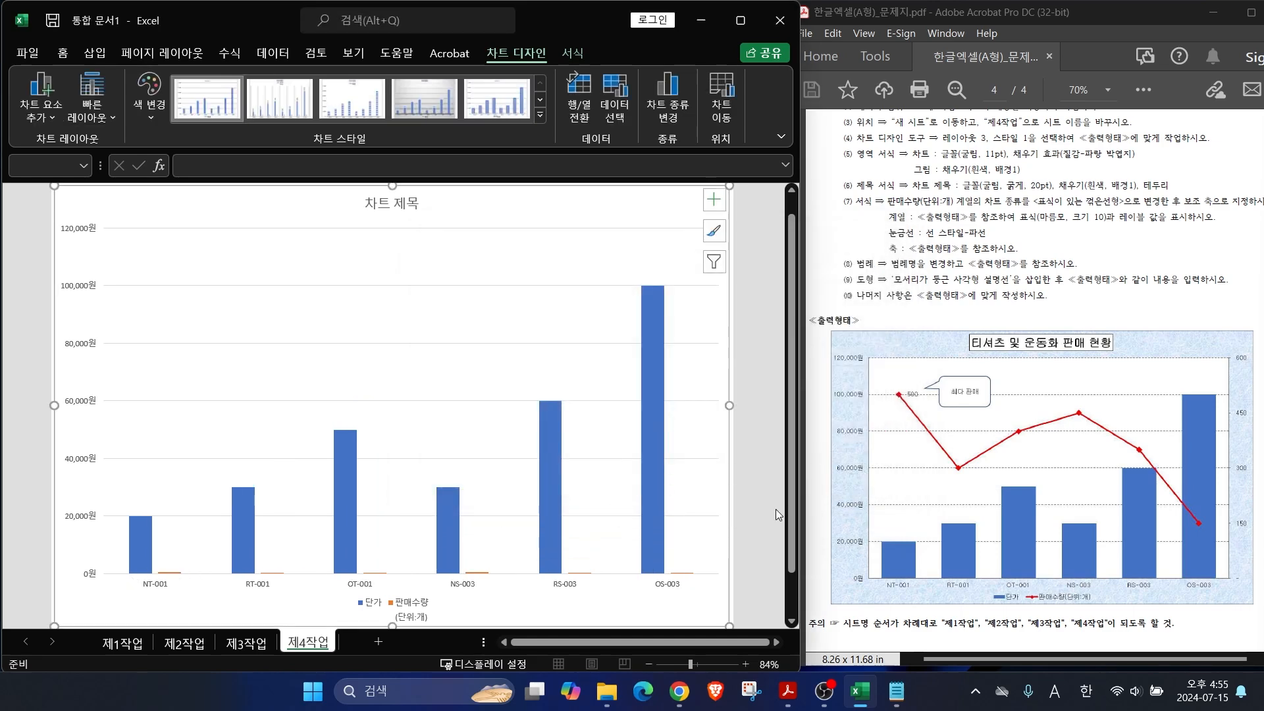
Step: Apply Quick Layout 3 to the 제4작업 chart
key(ctrl+2)
drag(908, 135, 868, 96)
drag(942, 141, 1073, 140)
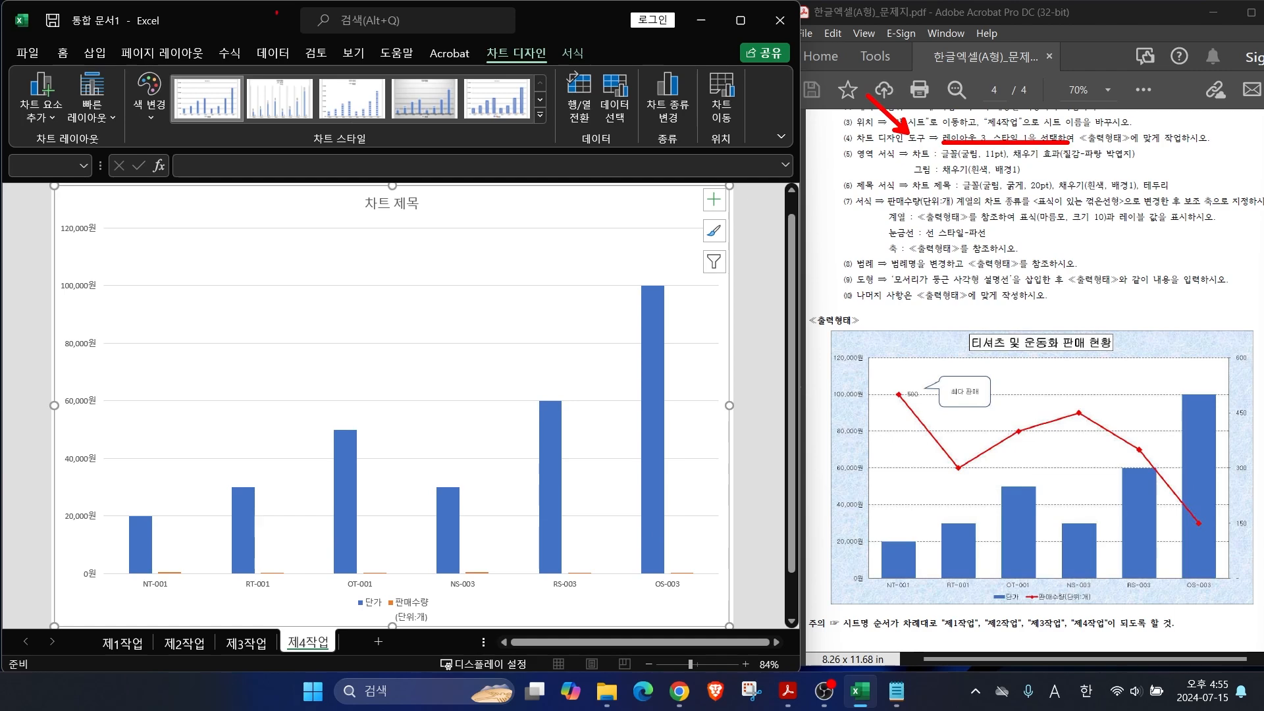
mouse_move(115, 131)
mouse_down()
mouse_move(84, 136)
mouse_move(122, 91)
mouse_up()
mouse_move(464, 141)
mouse_down()
mouse_move(277, 99)
mouse_move(424, 162)
mouse_up()
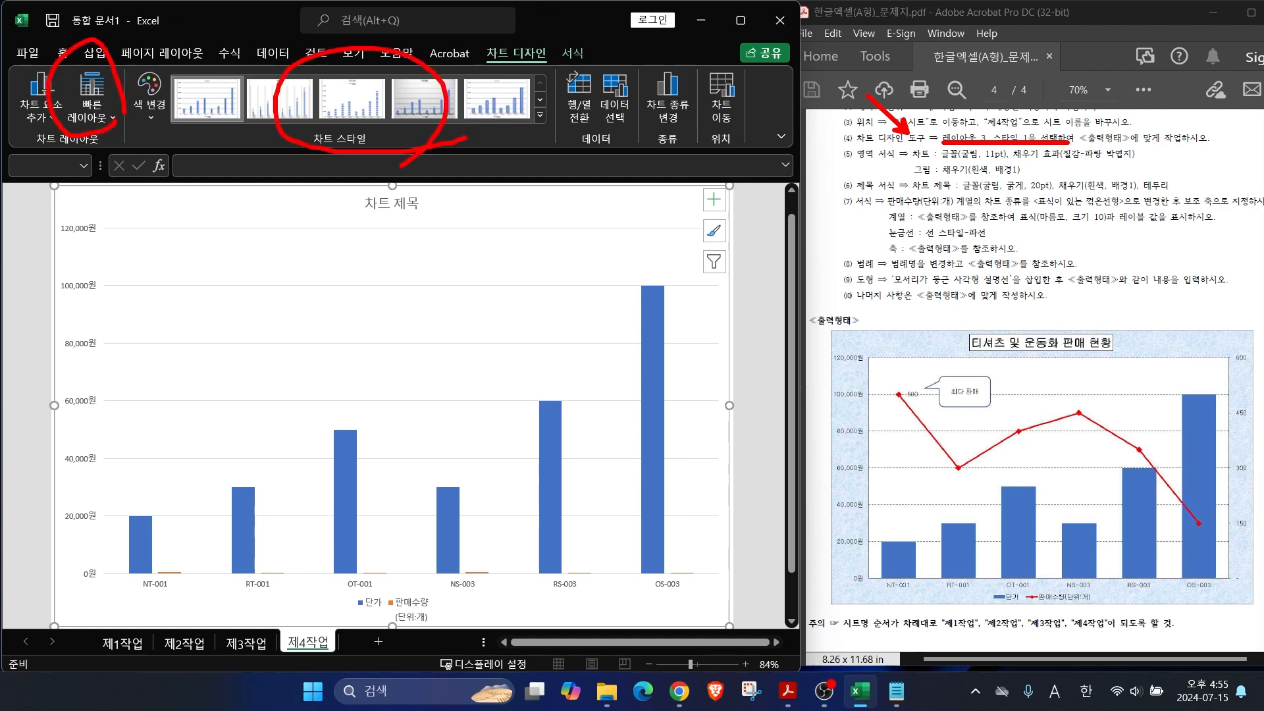
key(Escape)
click(98, 116)
click(185, 160)
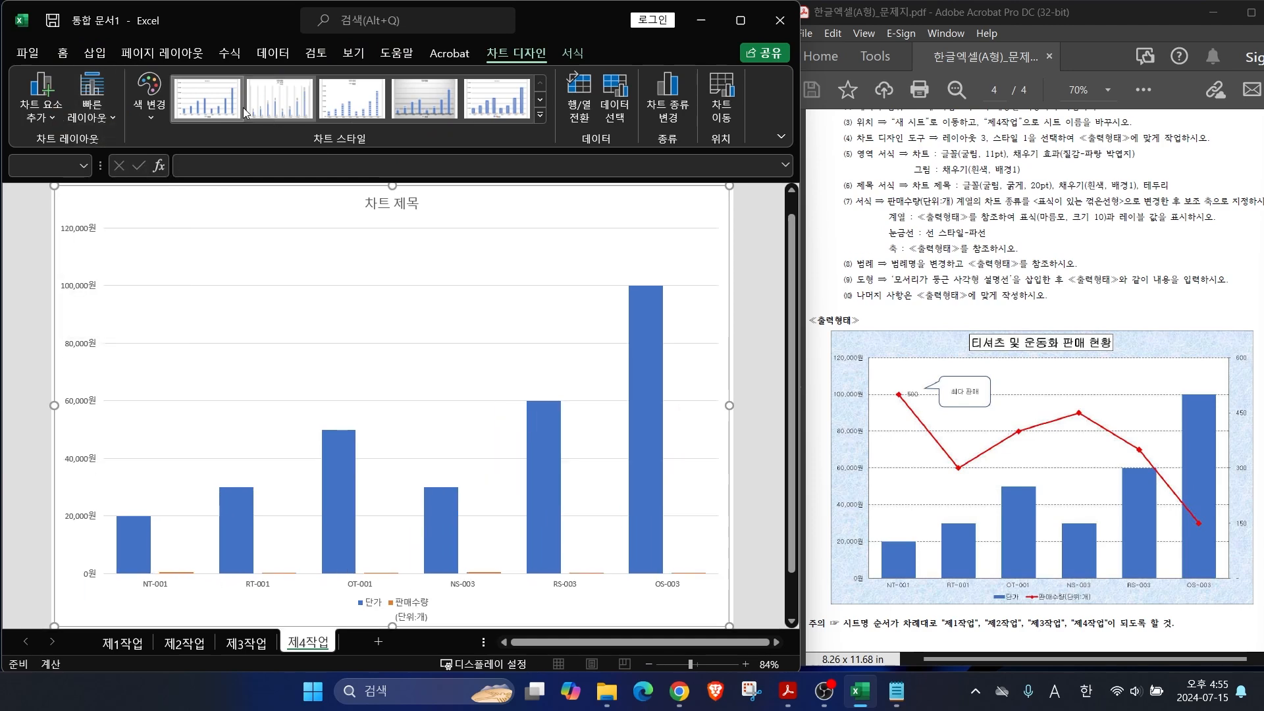
key(ctrl+2)
drag(928, 162, 1028, 160)
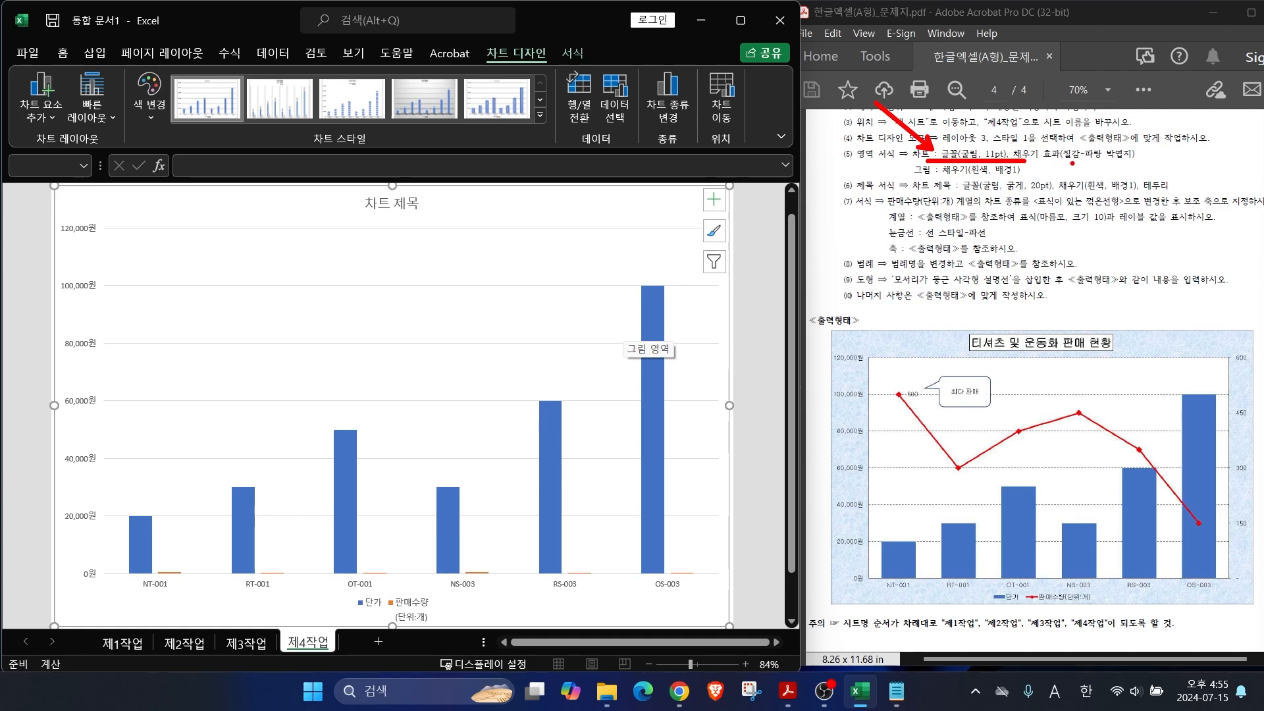
key(Escape)
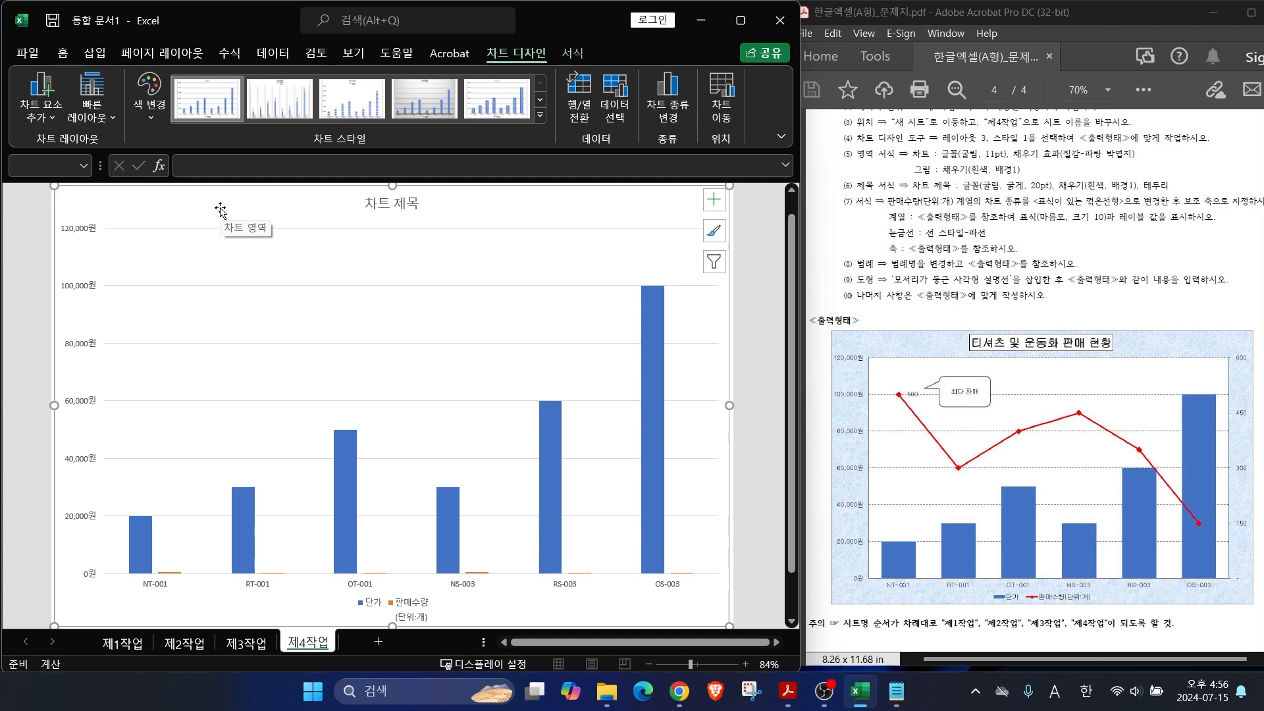
Step: Set the whole chart's text to 굴림, size 11
click(65, 52)
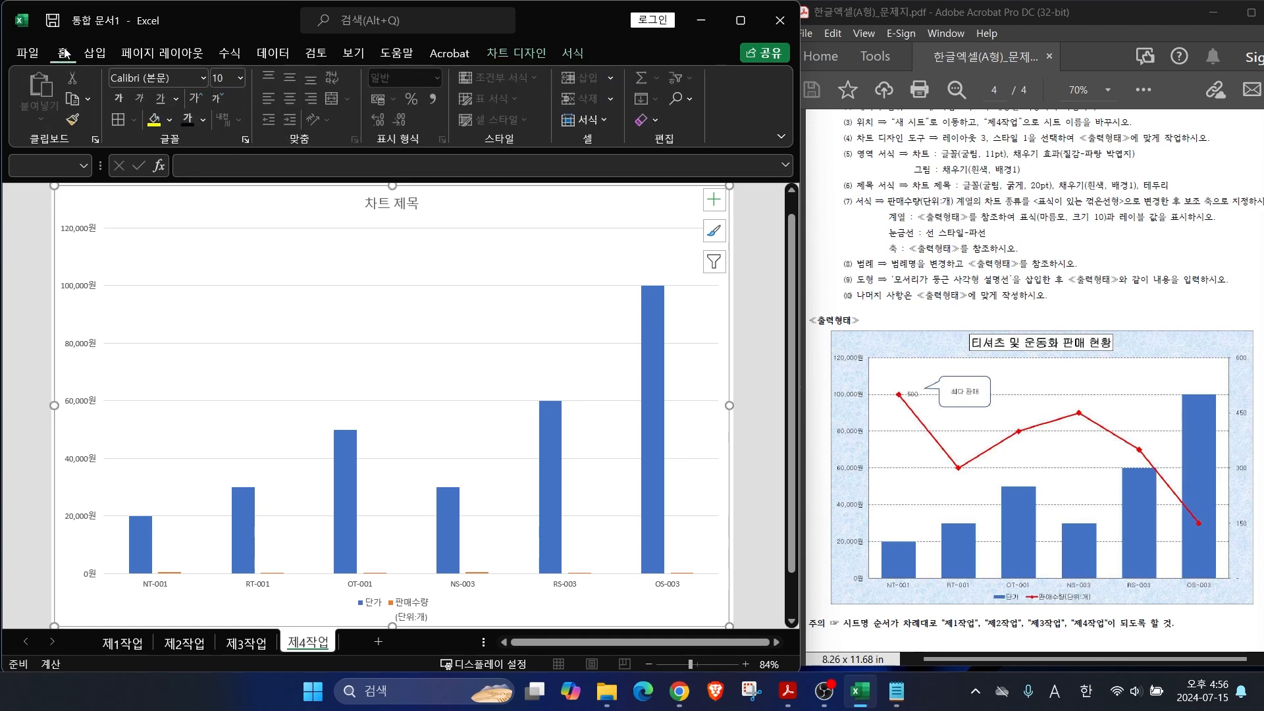
click(203, 78)
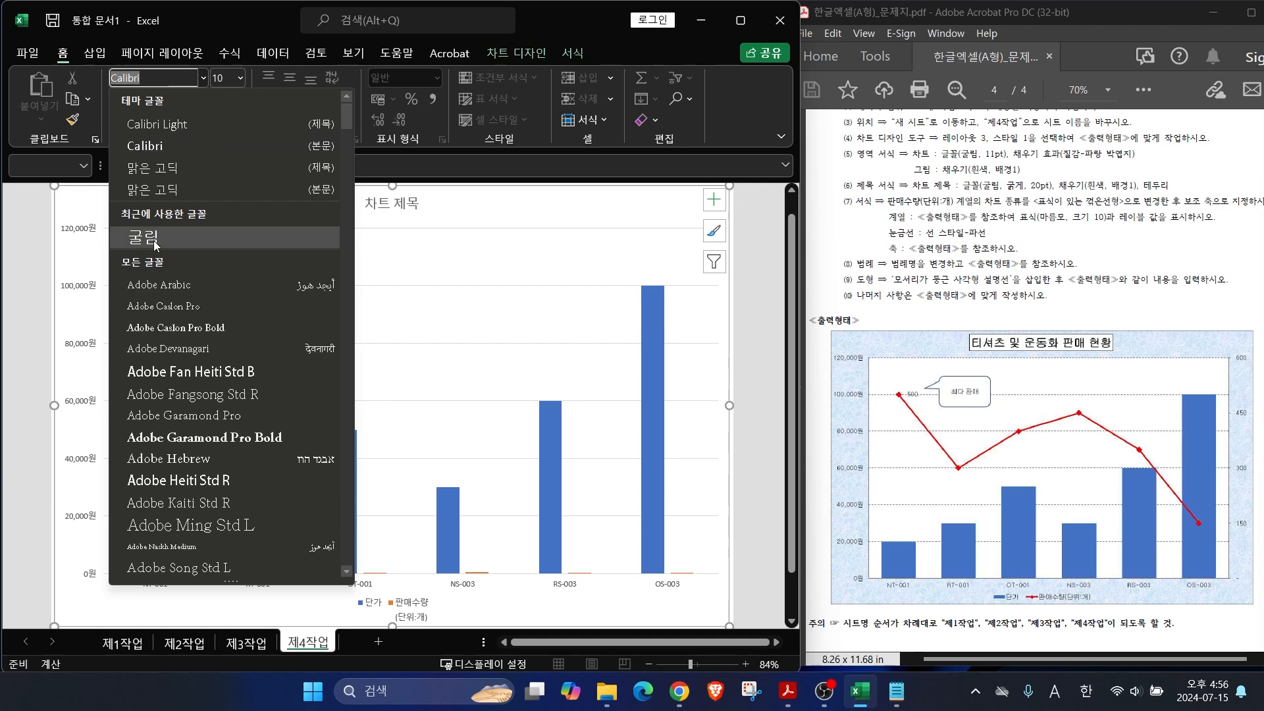
click(143, 237)
click(240, 77)
click(226, 178)
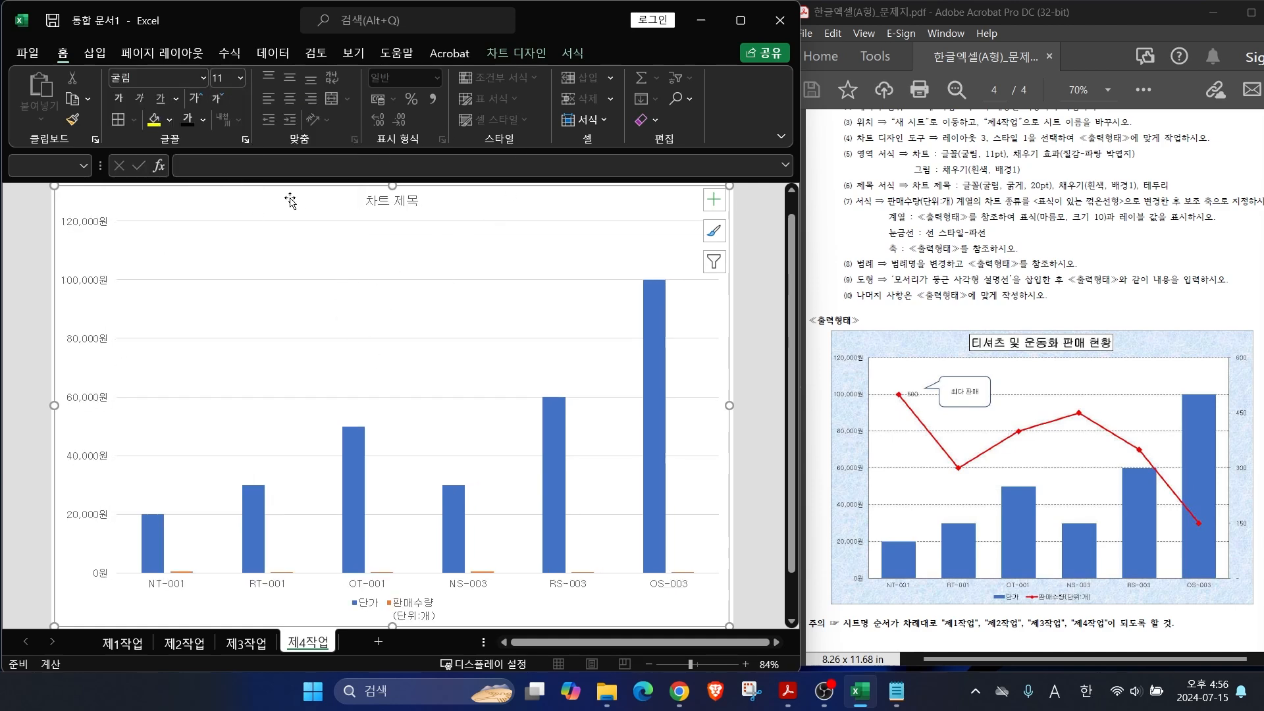
click(512, 54)
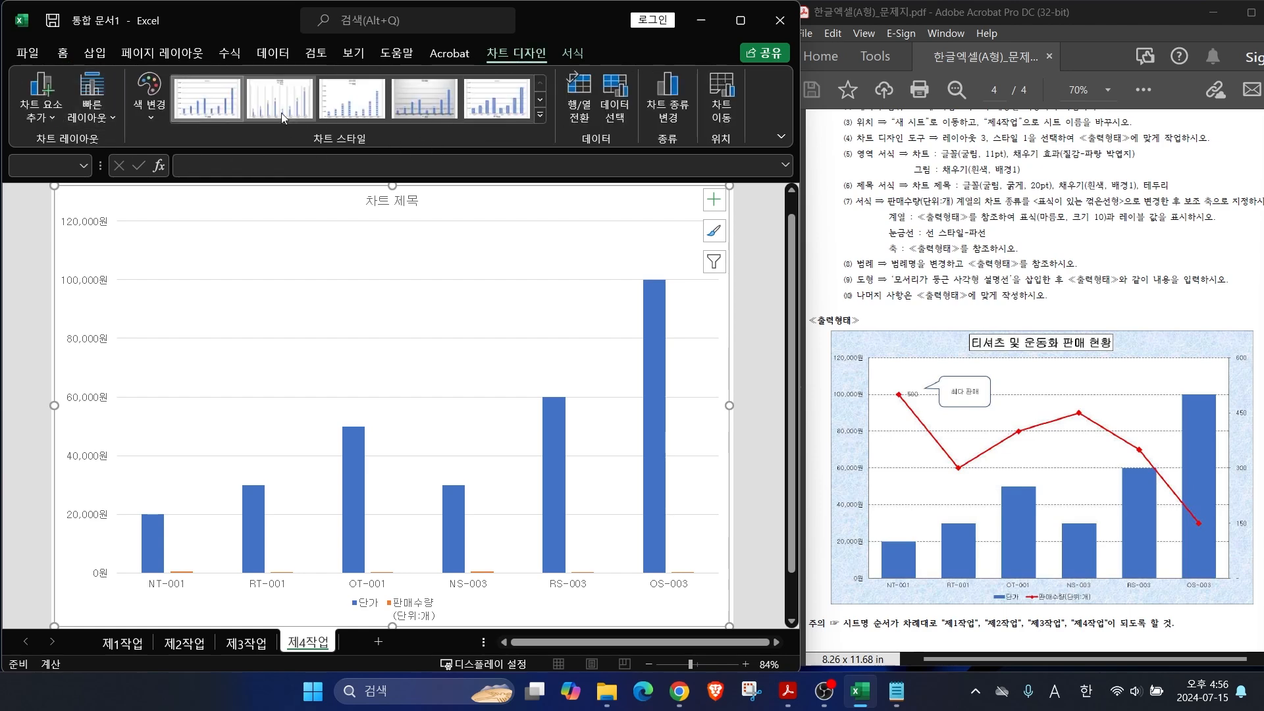
click(571, 55)
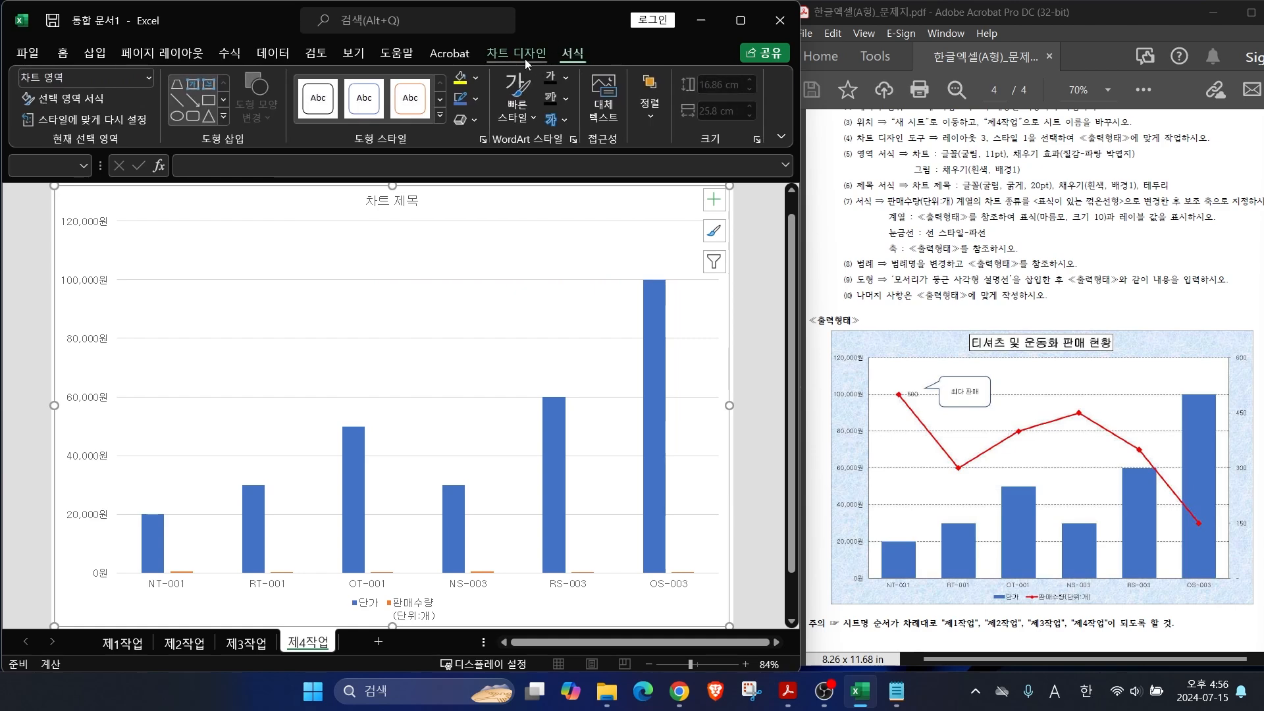
Step: Open the chart area's 도형 채우기 menu and browse the 질감 textures
click(476, 79)
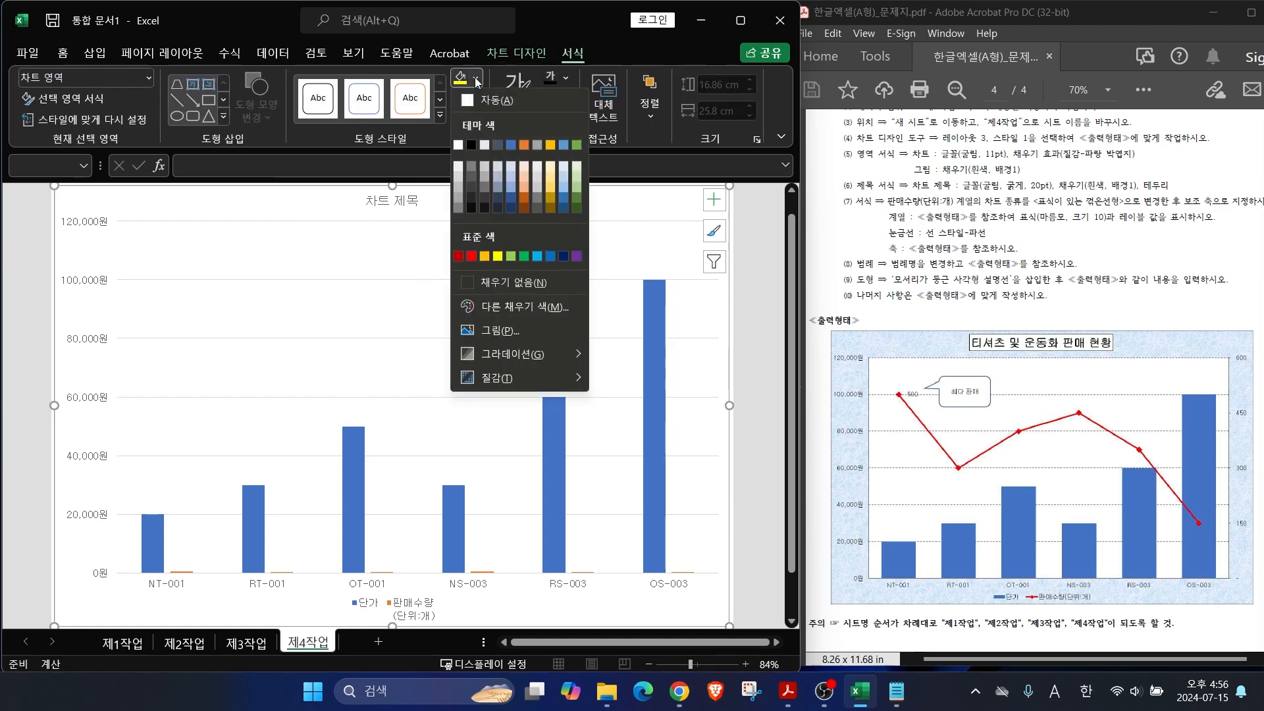
mouse_move(500, 376)
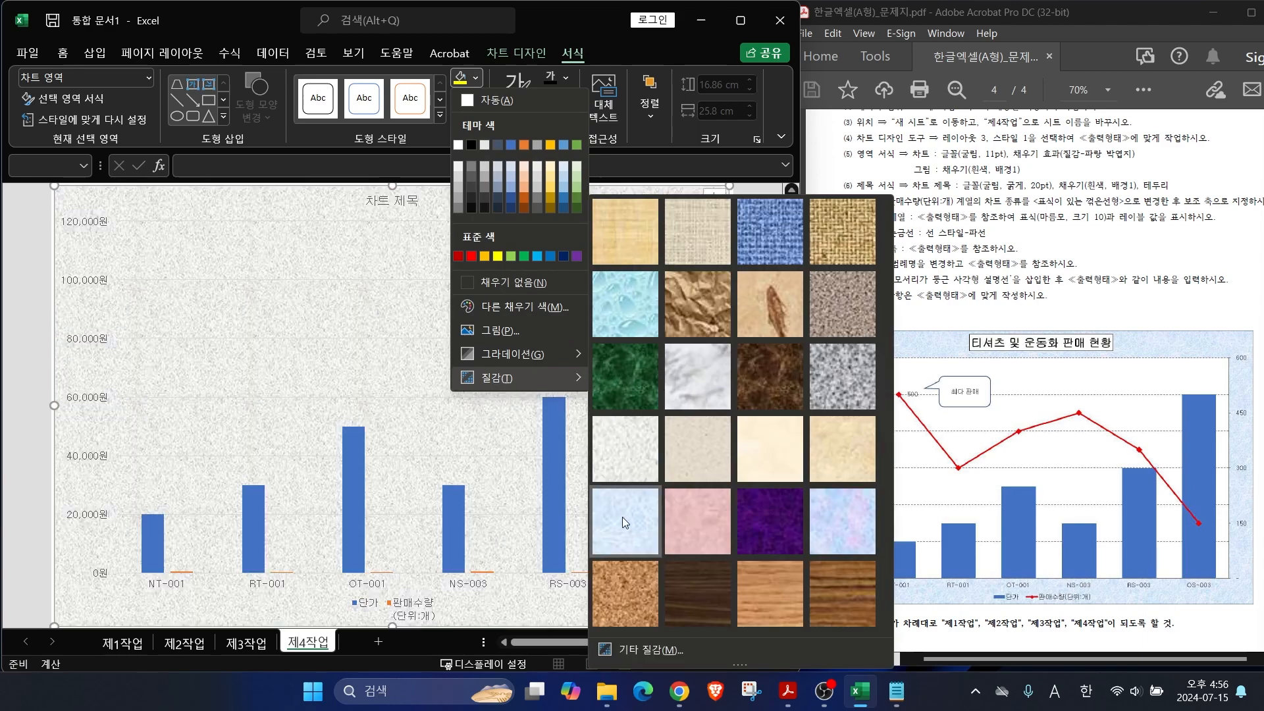
Step: Apply the 파랑 박엽지 texture to the chart area and fill the plot area white
click(624, 521)
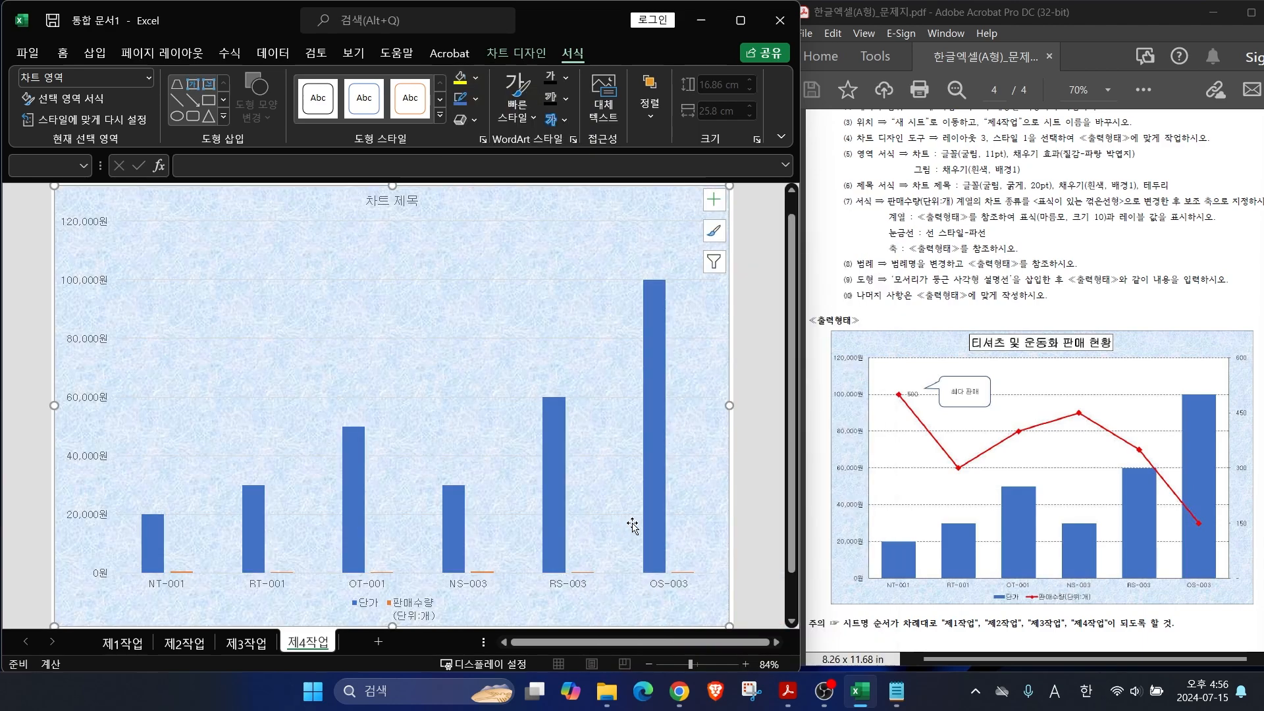
click(509, 249)
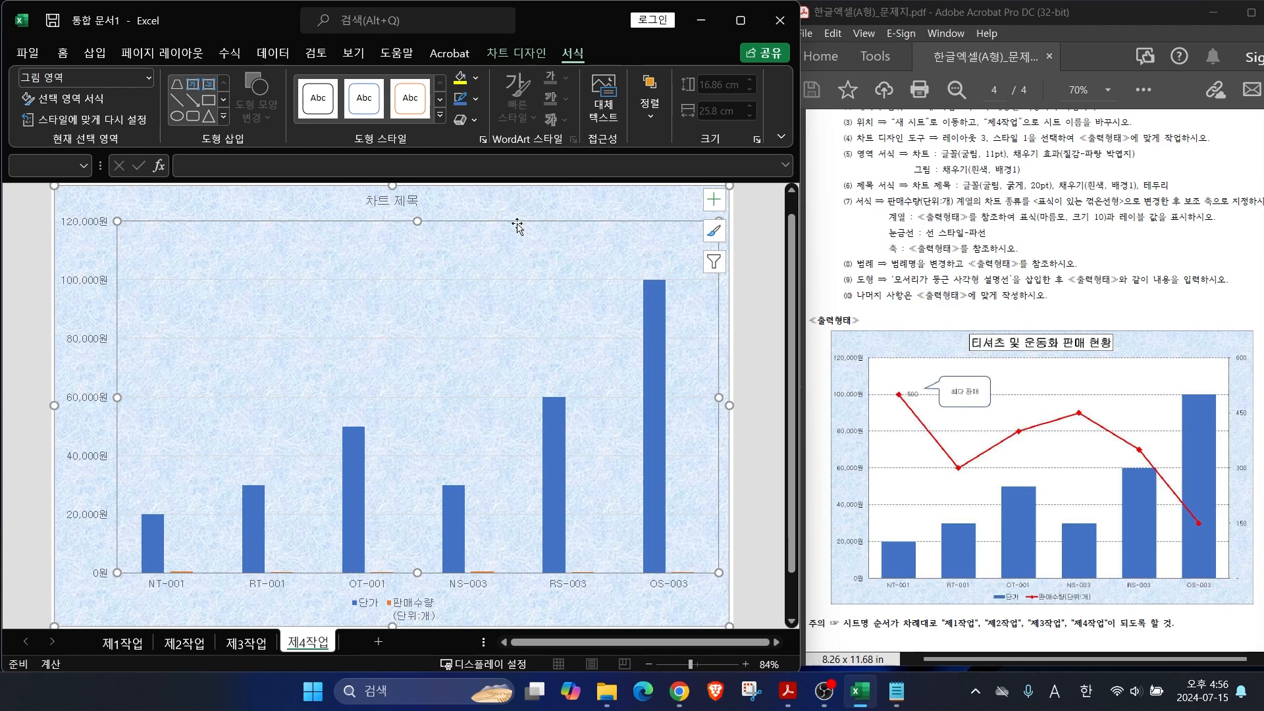
click(476, 78)
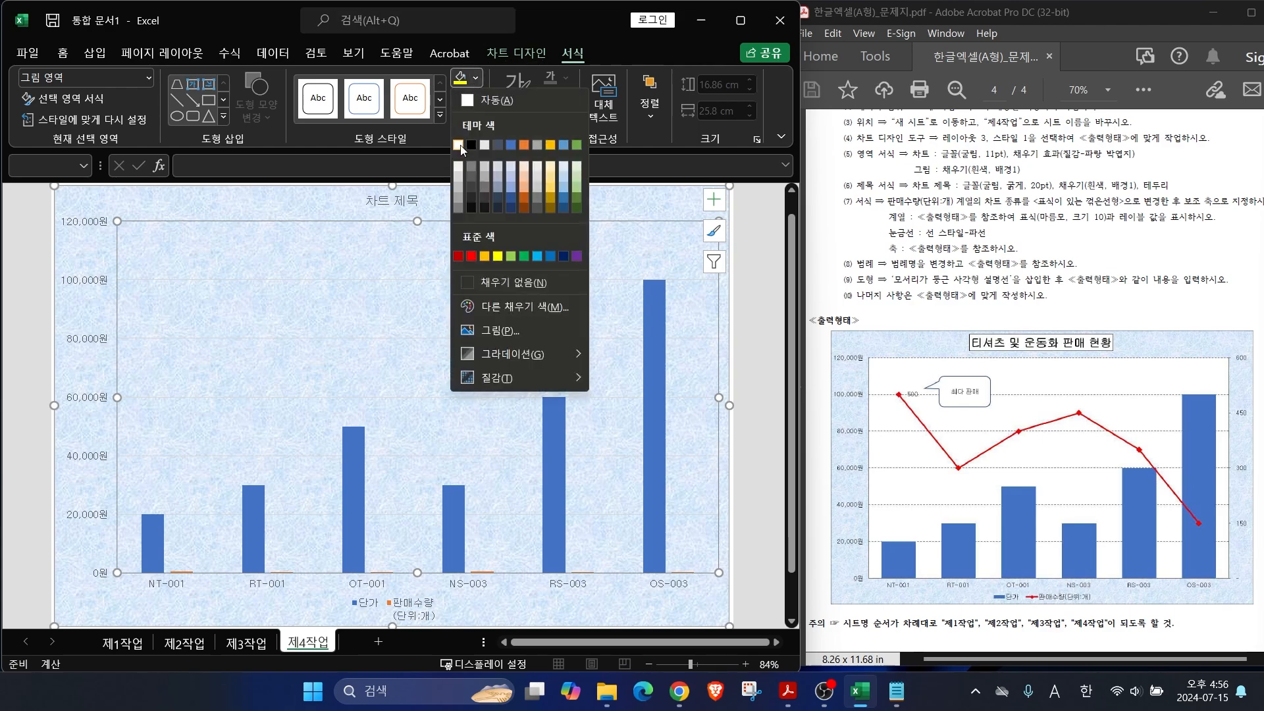
click(458, 145)
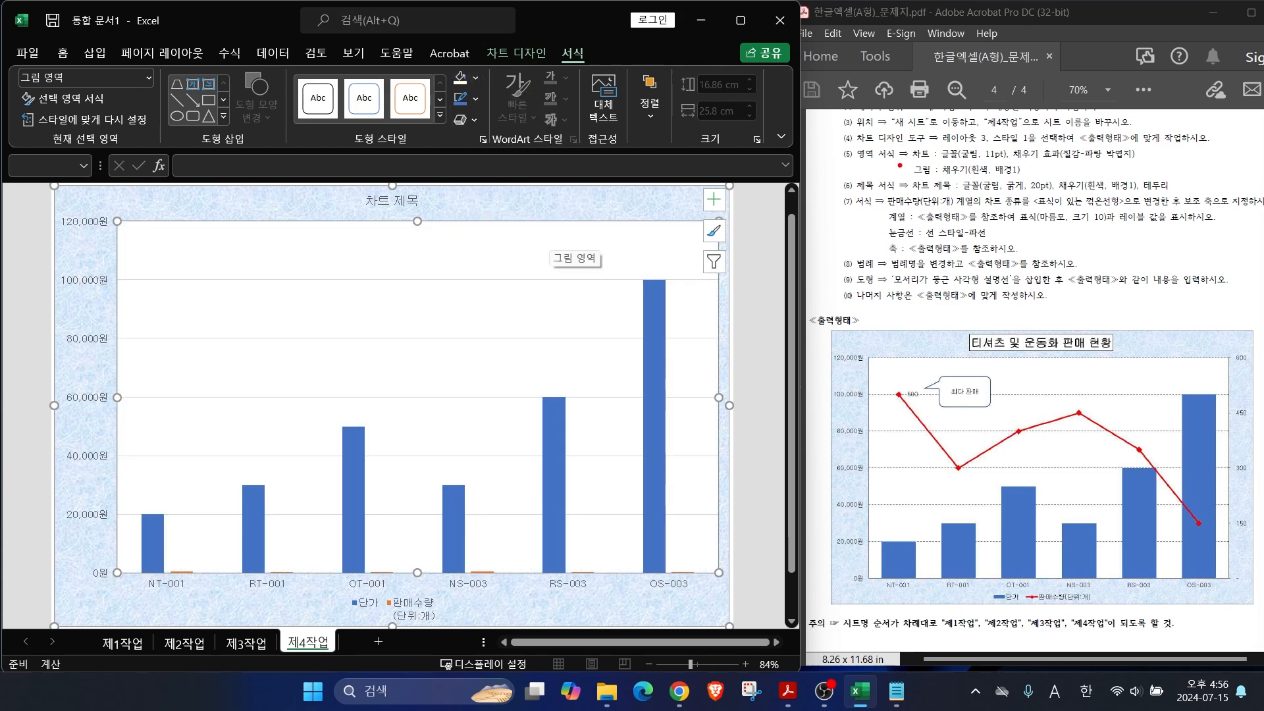
Step: Title the chart '티셔츠 및 운동화 판매 현황' at 20-point size
click(364, 200)
click(237, 167)
text(티셔츠)
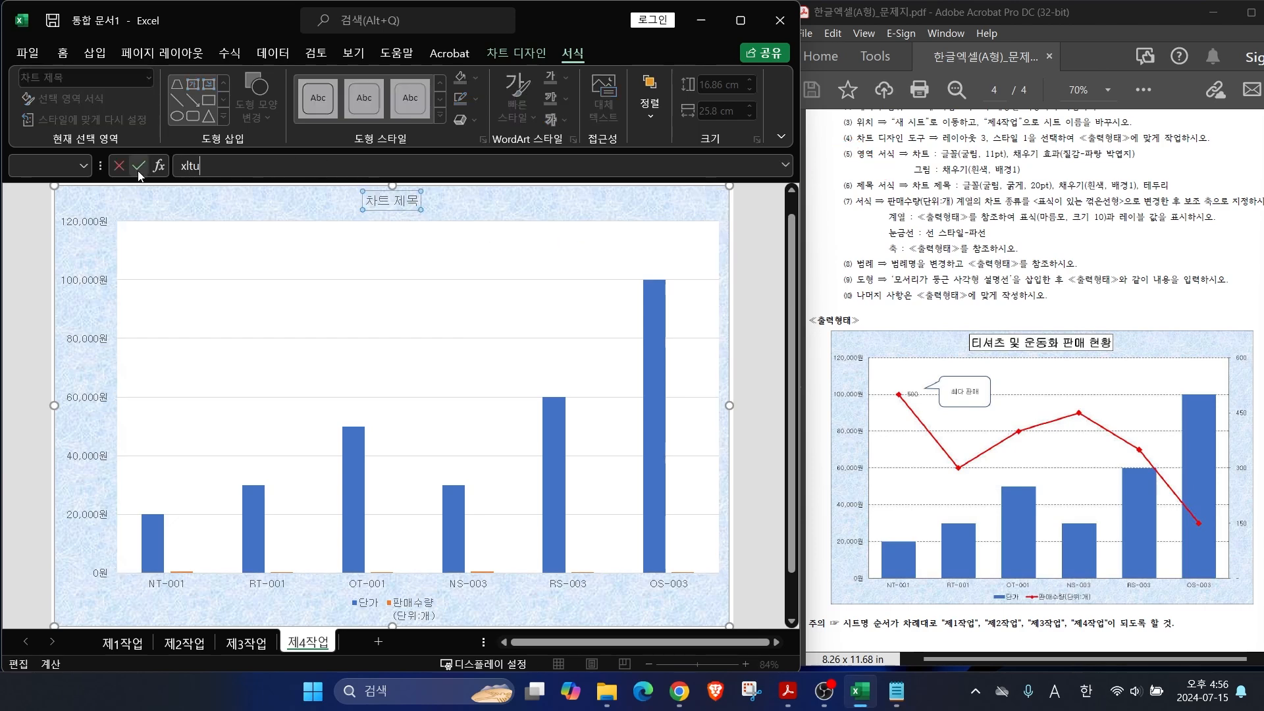
text( 및 운동화 판매 현황)
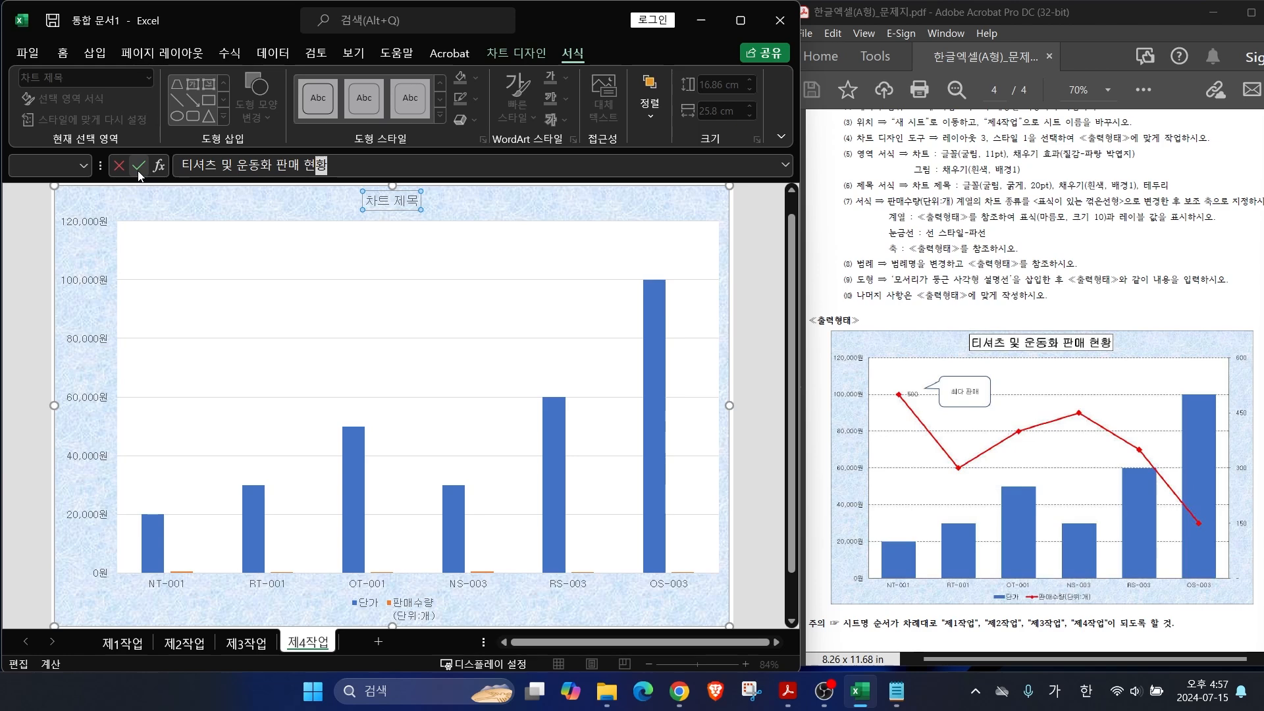
key(Return)
click(203, 78)
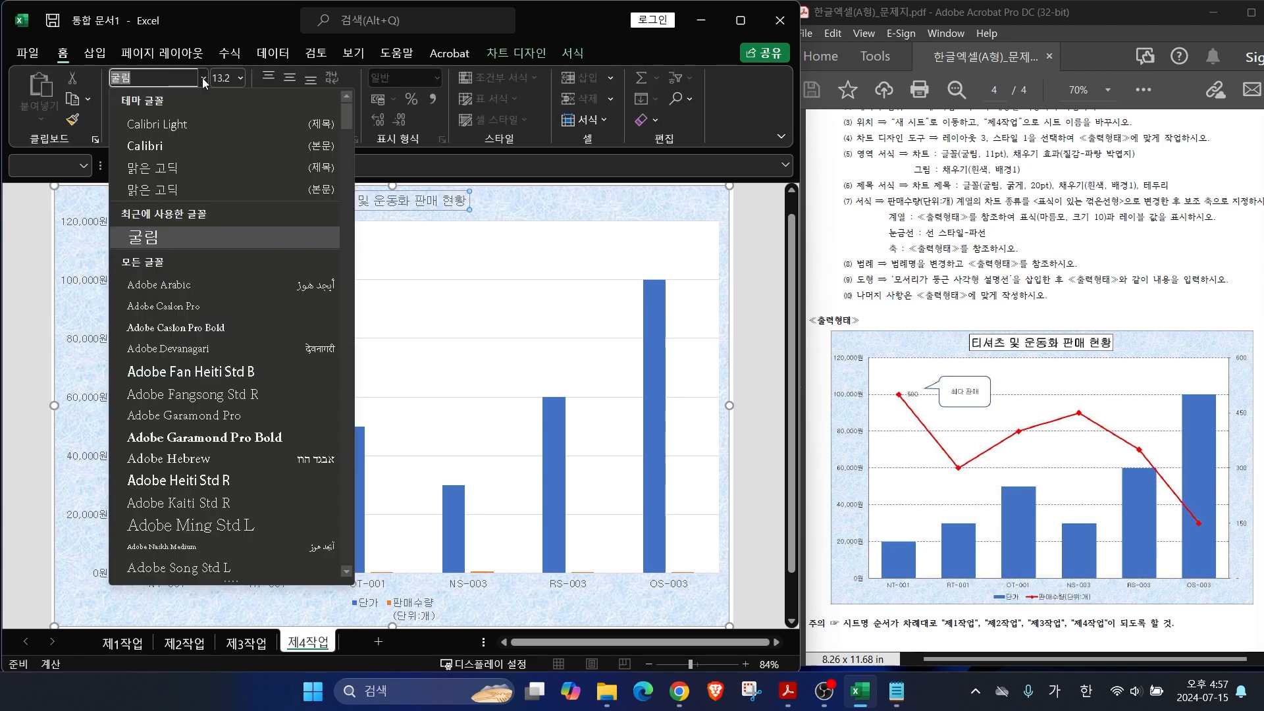
click(240, 77)
click(230, 279)
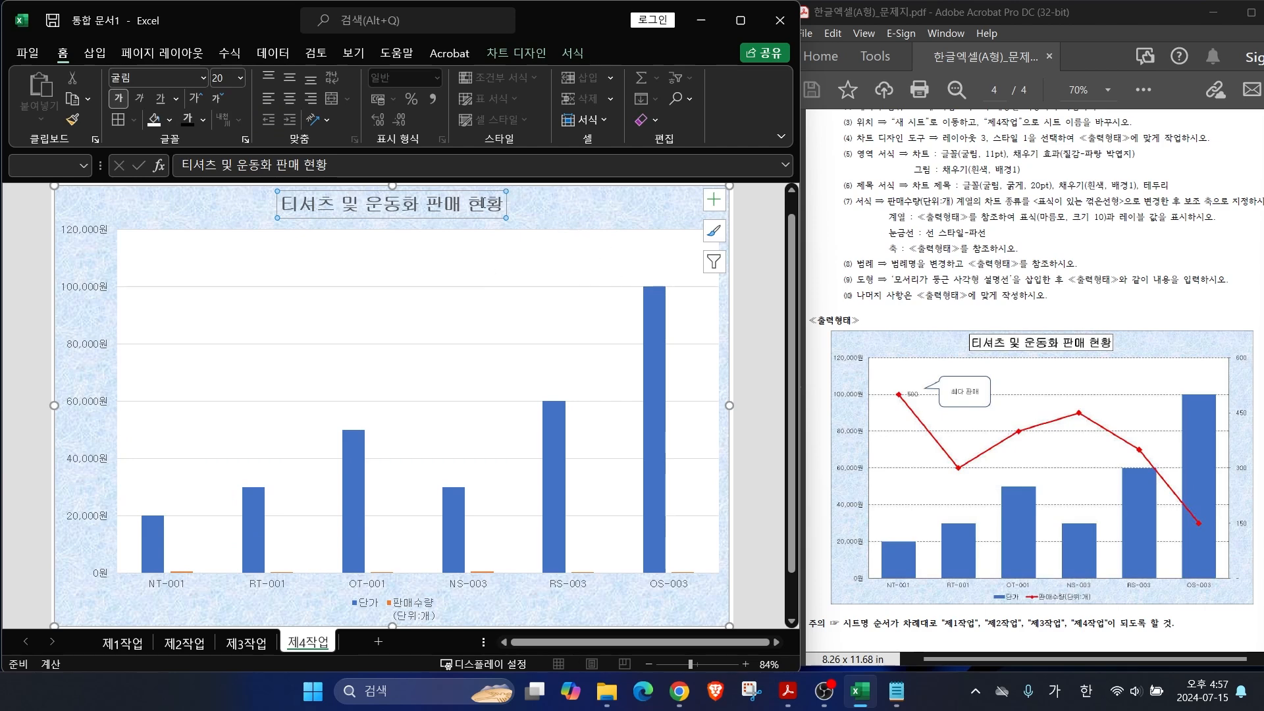
click(572, 54)
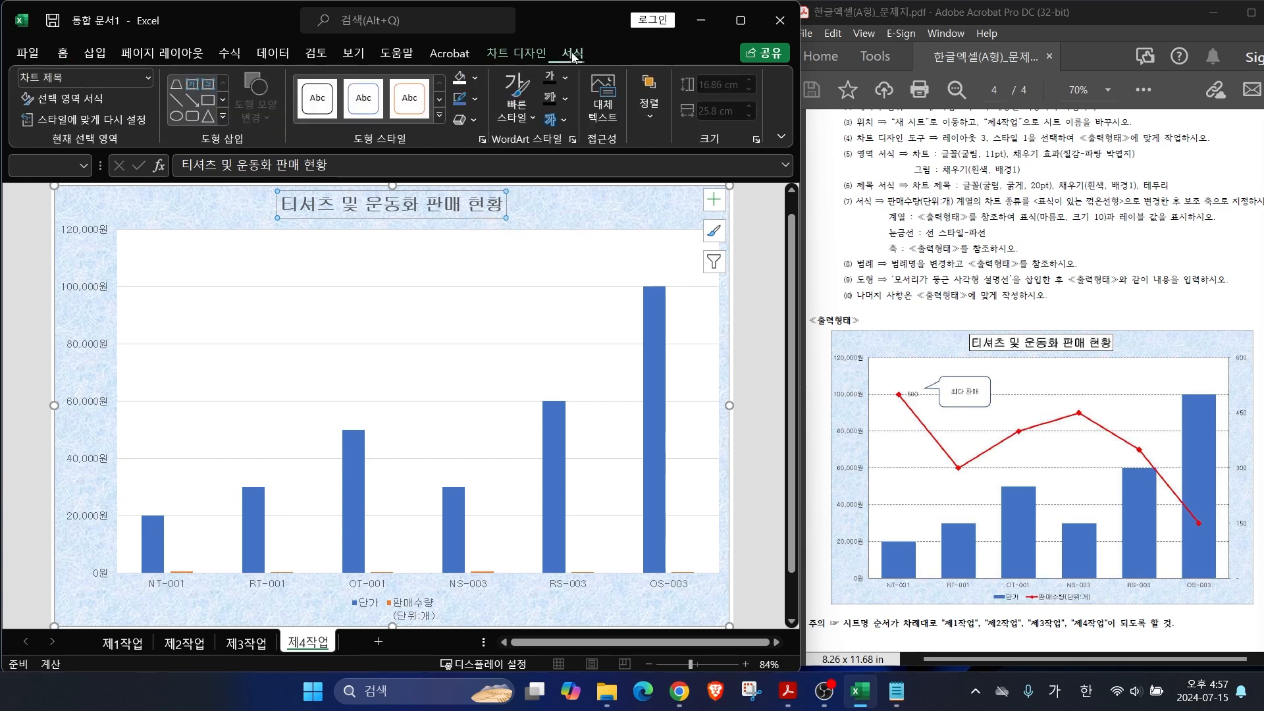
Step: Outline the 제4작업 chart title in black using 도형 윤곽선 on the 서식 tab
key(ctrl+2)
drag(541, 42, 541, 40)
key(Escape)
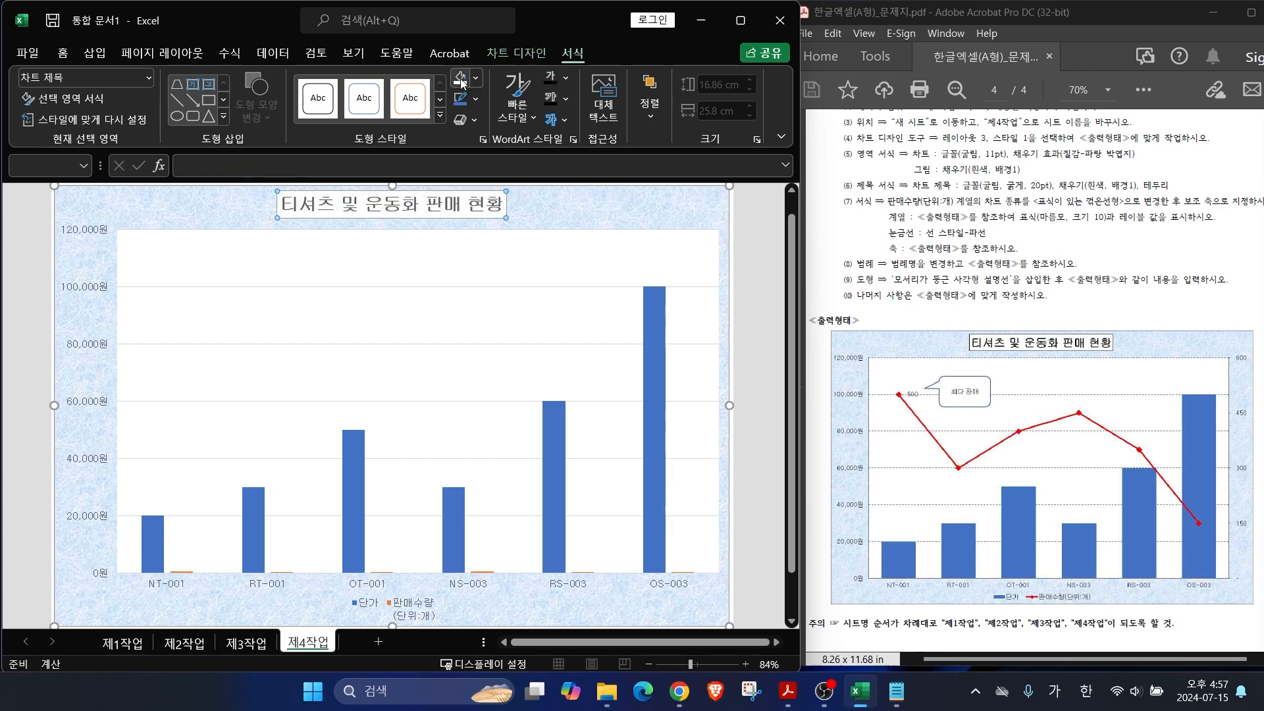
click(476, 99)
click(473, 167)
key(ctrl+2)
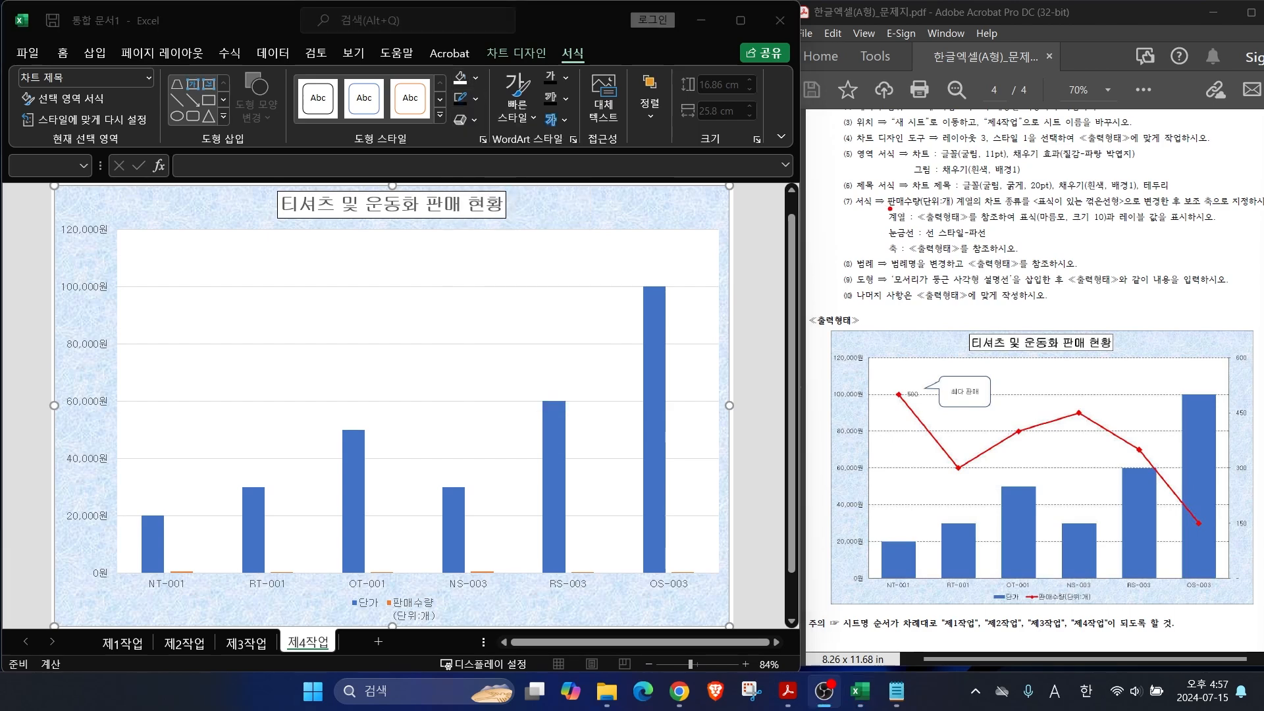
drag(889, 208, 982, 208)
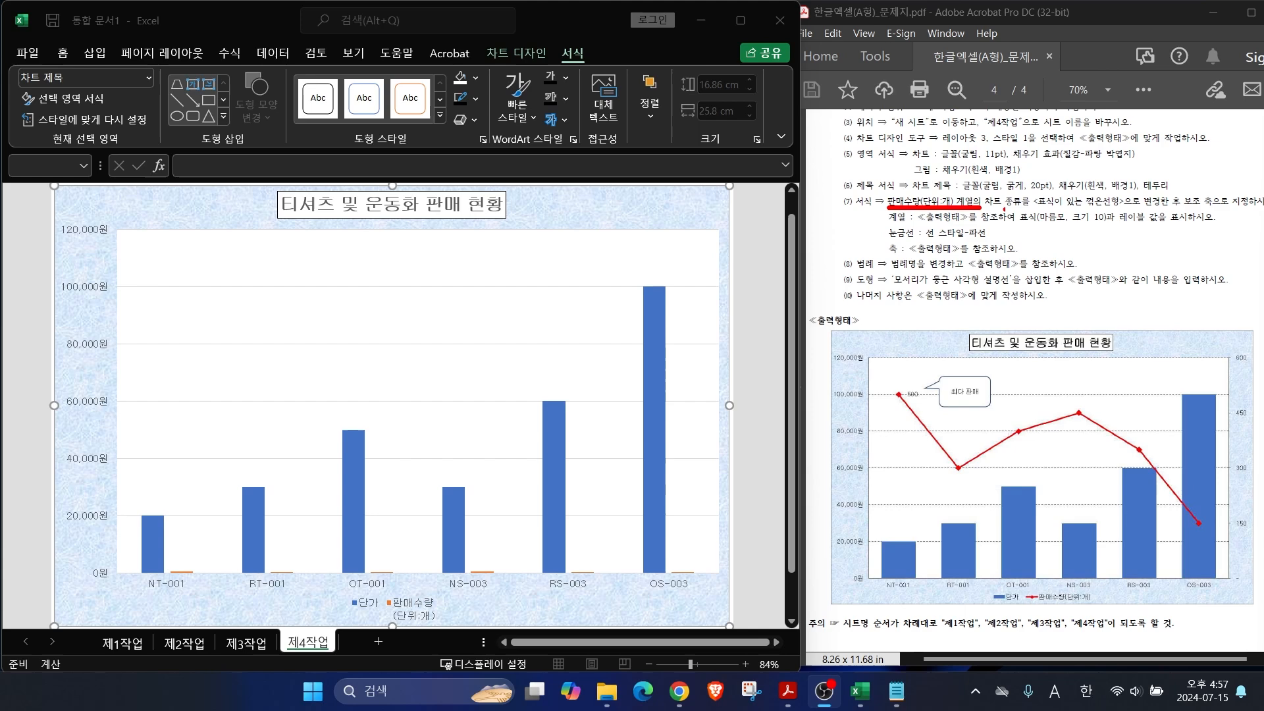
drag(1047, 197, 1105, 161)
drag(1191, 196, 1231, 164)
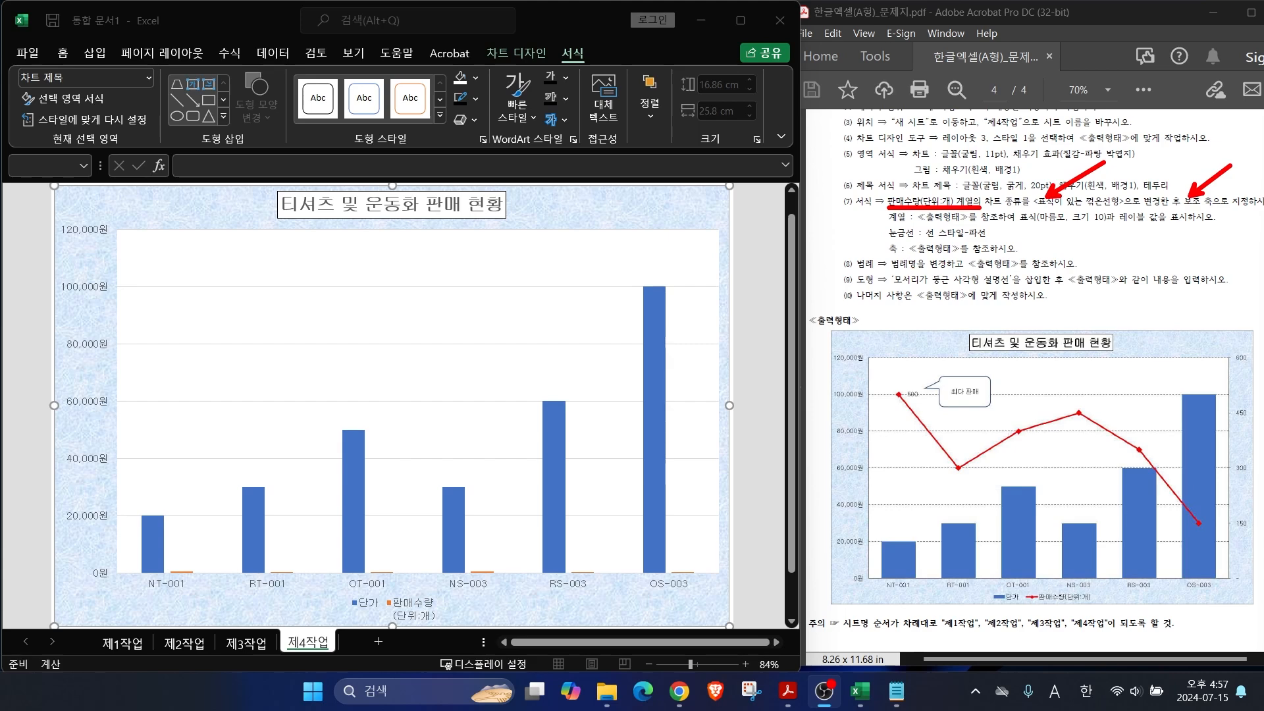
mouse_move(427, 622)
mouse_down()
mouse_move(402, 580)
mouse_move(406, 617)
mouse_up()
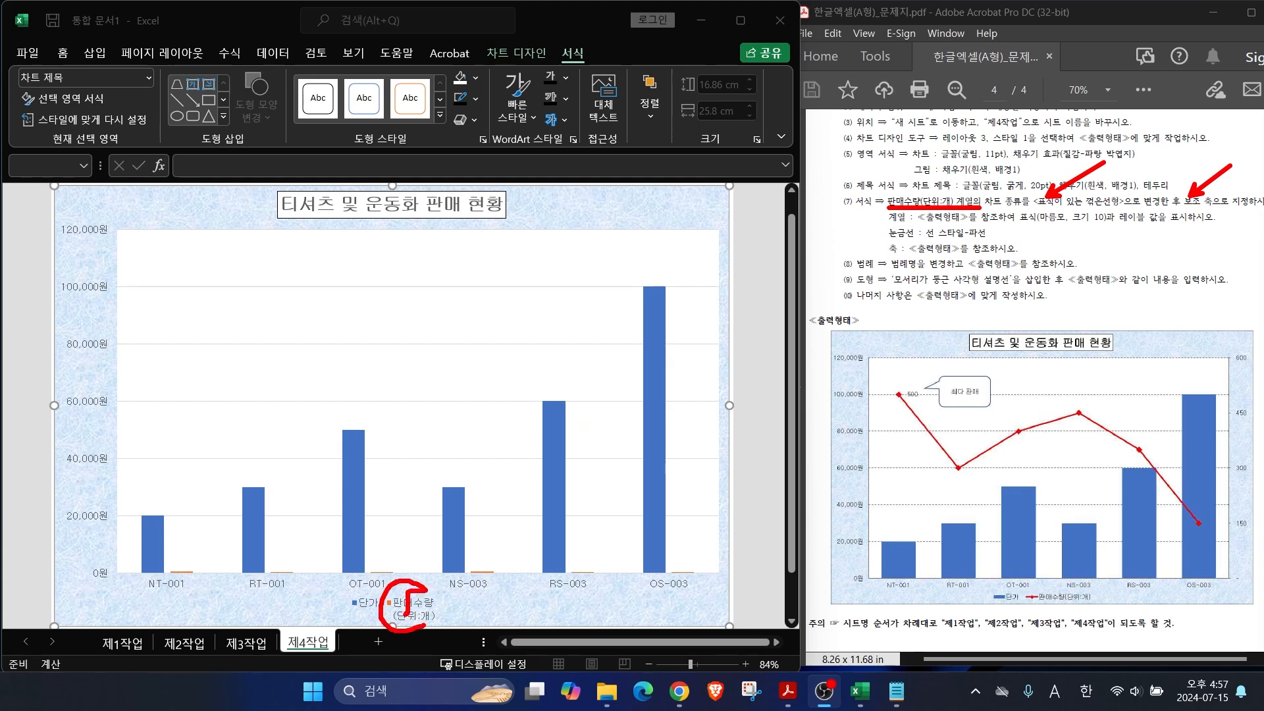
drag(482, 564, 522, 501)
key(Escape)
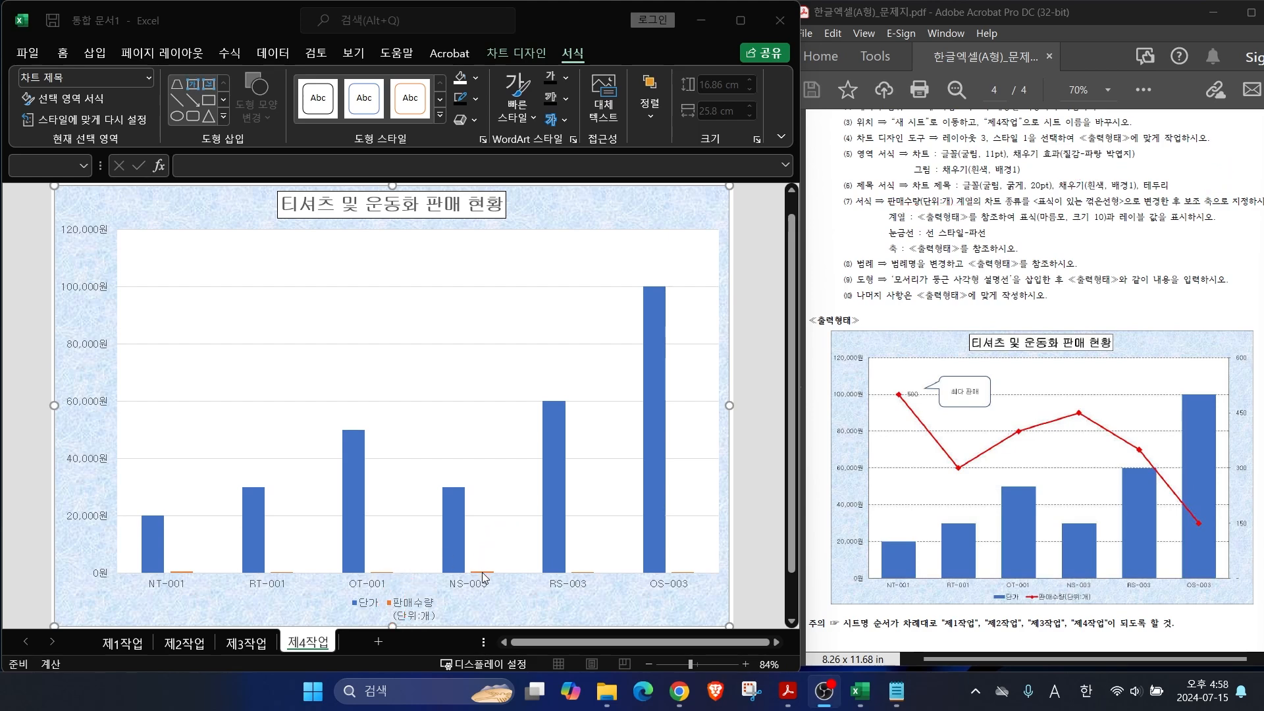
click(481, 573)
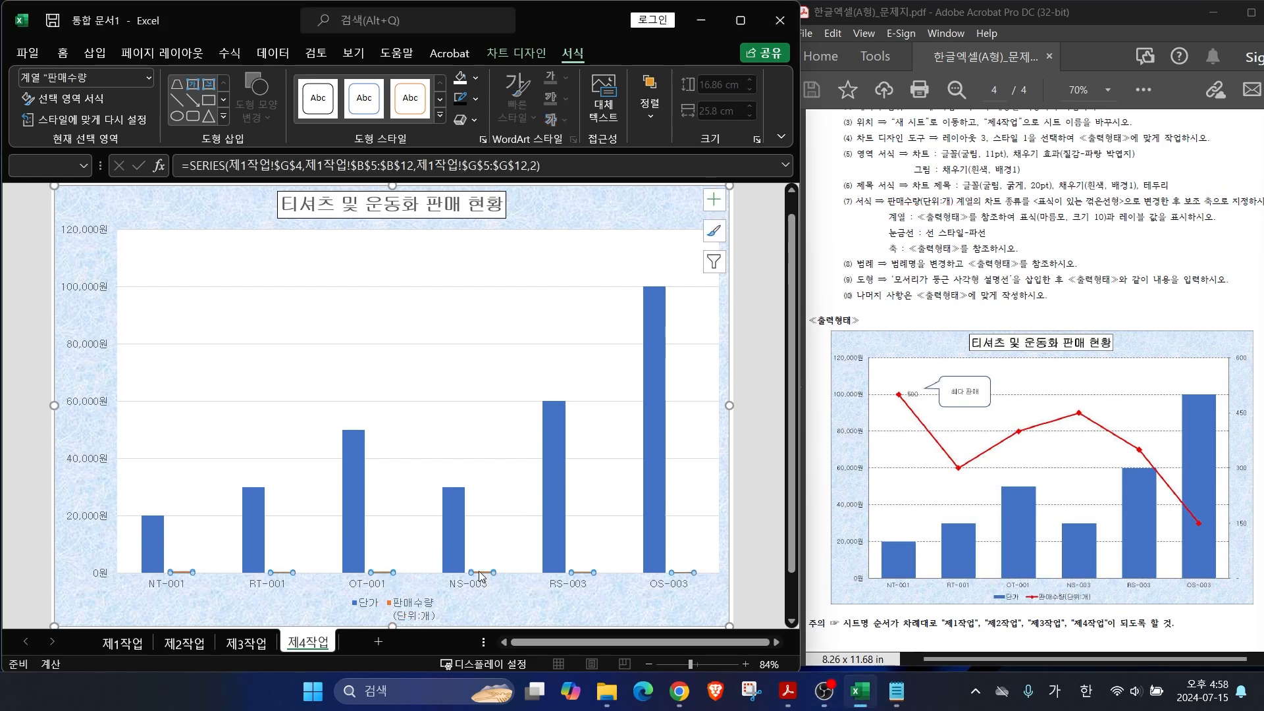
Step: Change the 판매수량 series to 표식이 있는 꺾은선형 plotted on the secondary axis
click(415, 612)
click(412, 609)
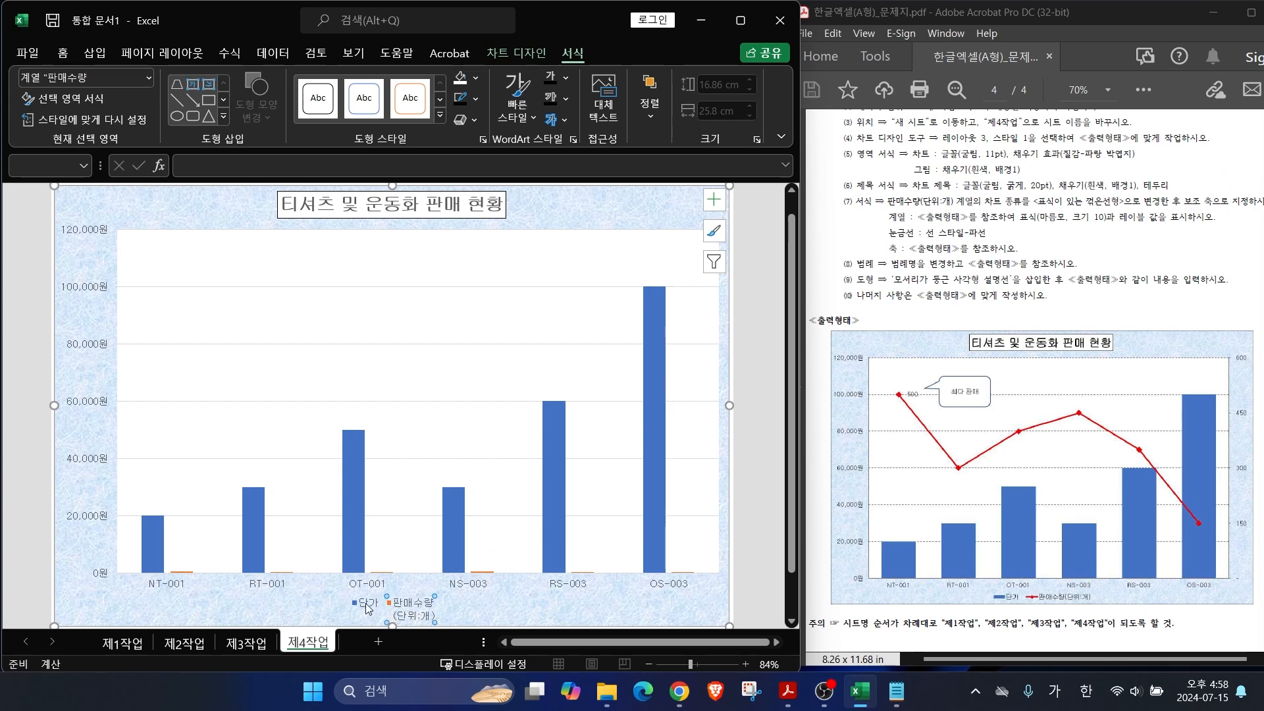
right_click(413, 610)
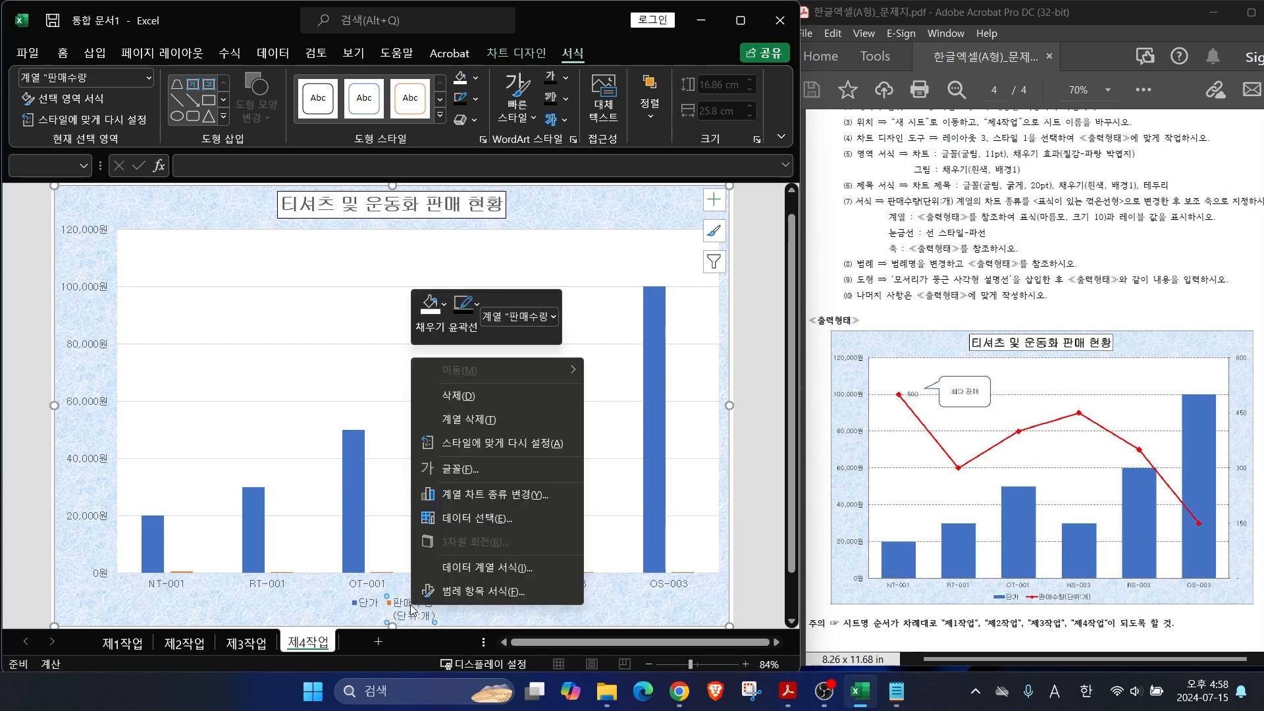
click(477, 501)
click(530, 500)
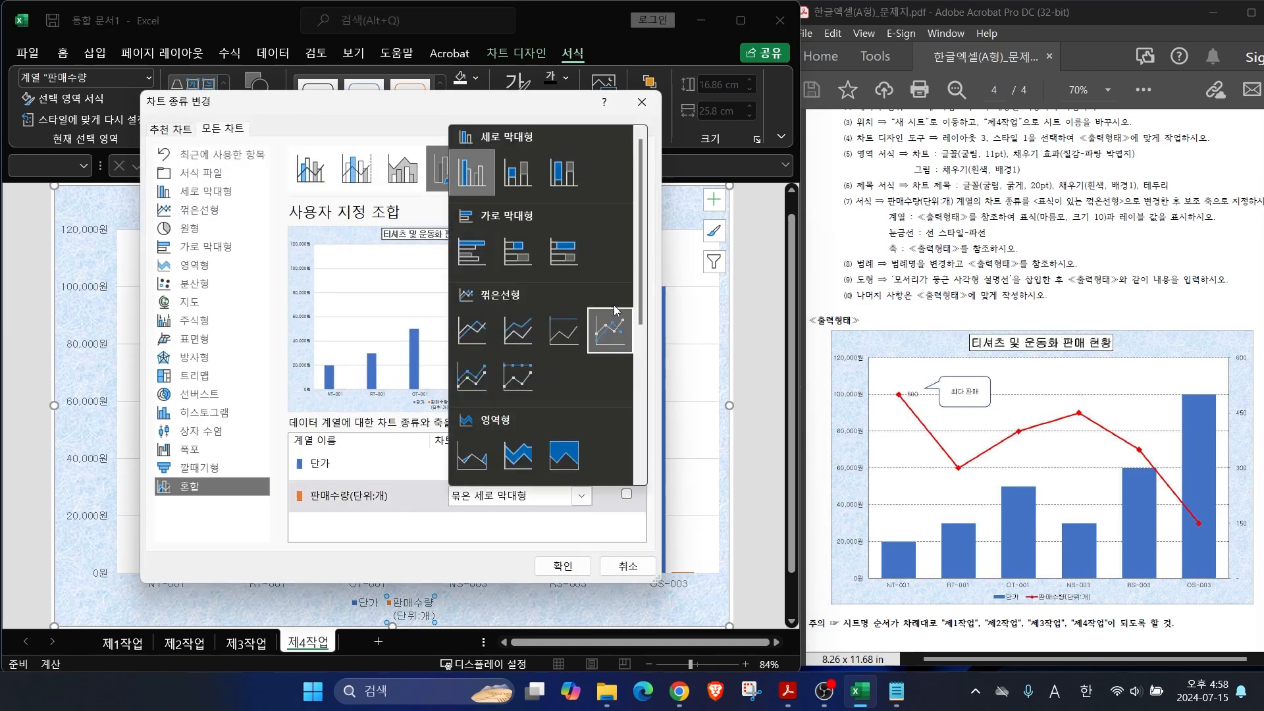
click(609, 332)
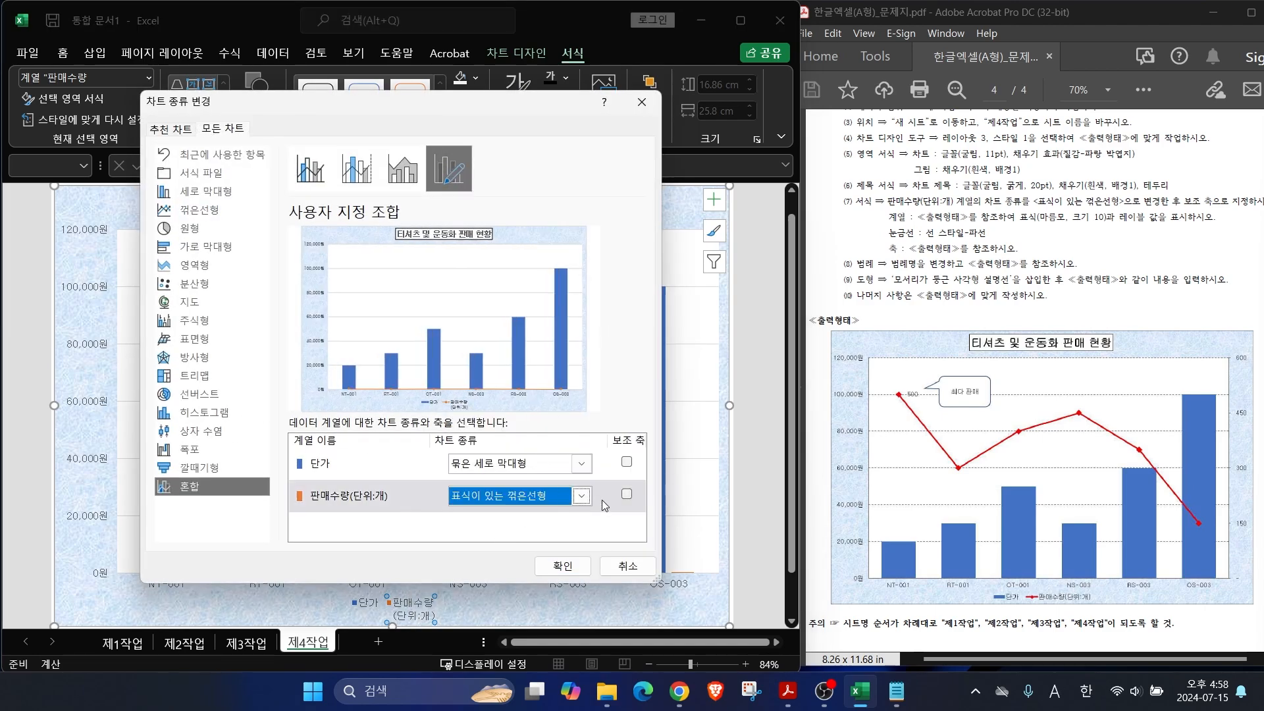
click(627, 495)
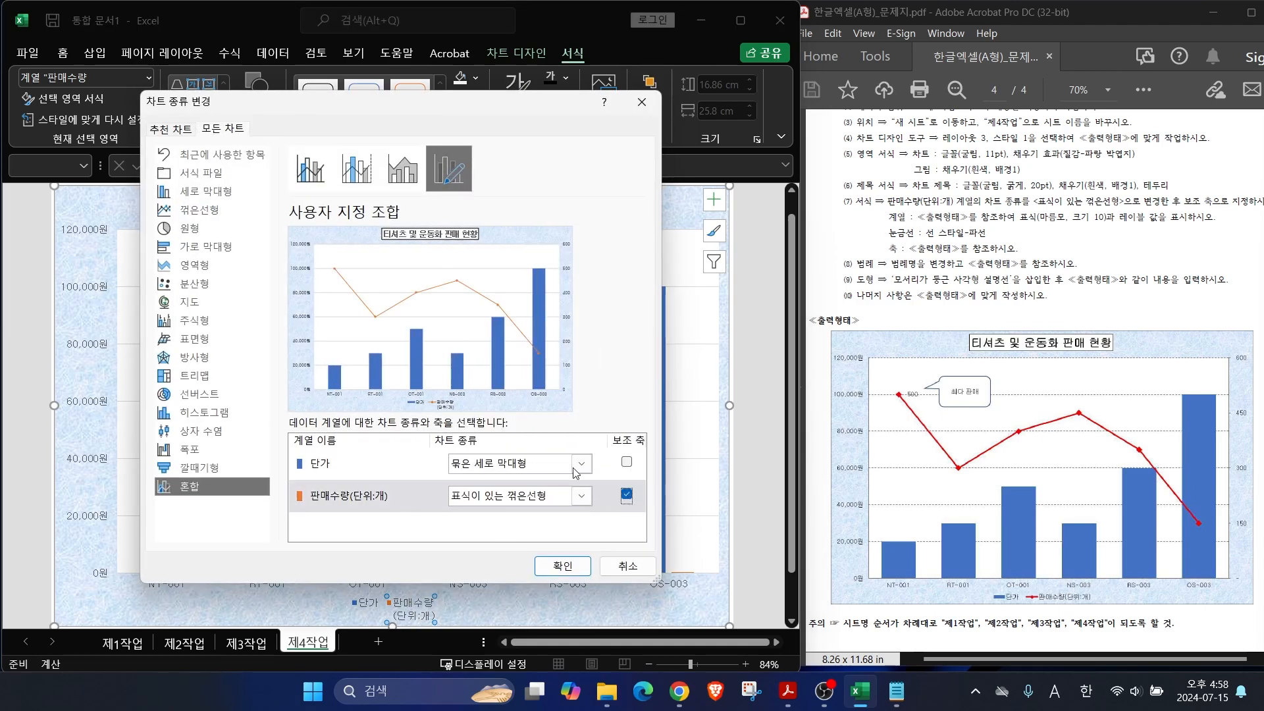
click(562, 566)
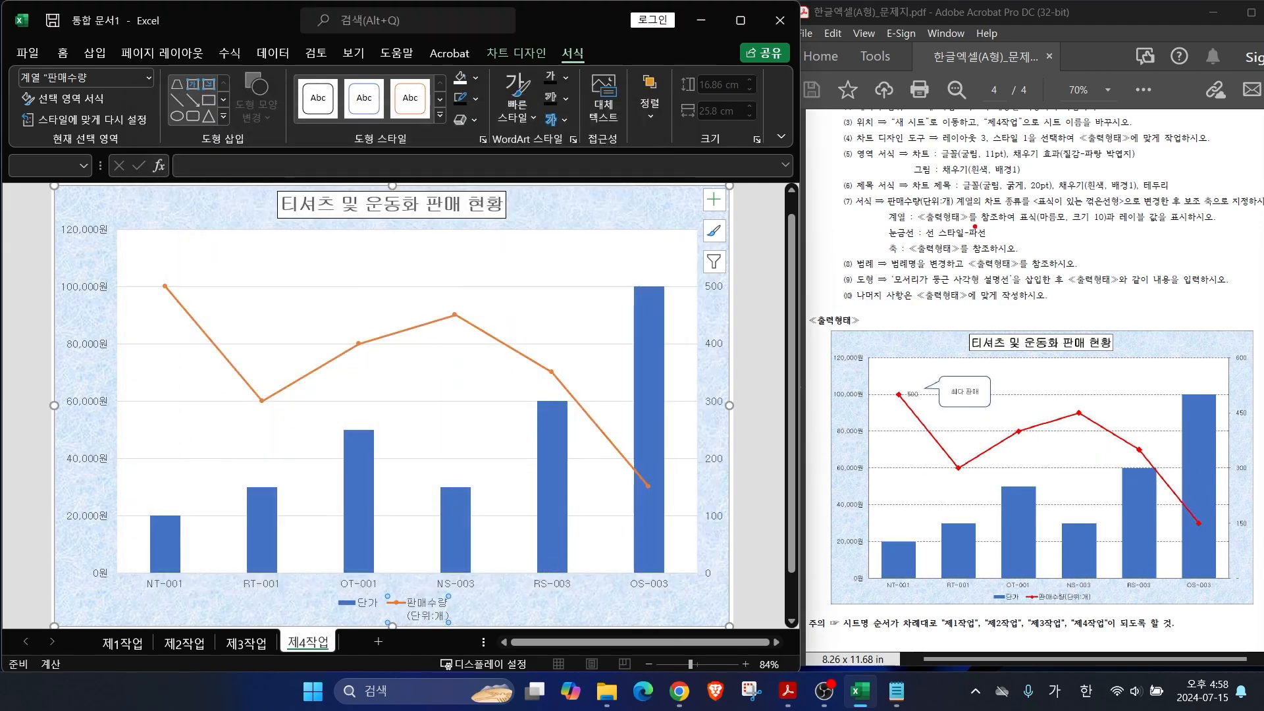
drag(998, 214, 926, 166)
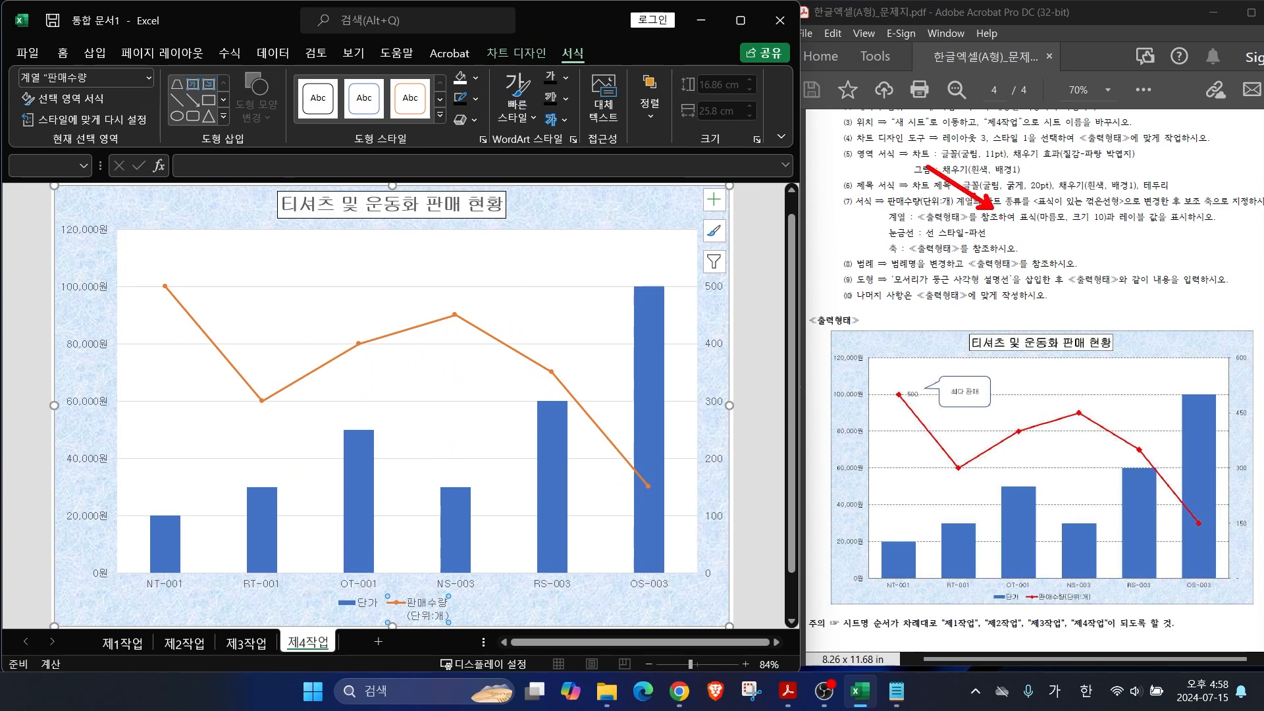
drag(1016, 229, 1120, 231)
drag(1122, 225, 1188, 225)
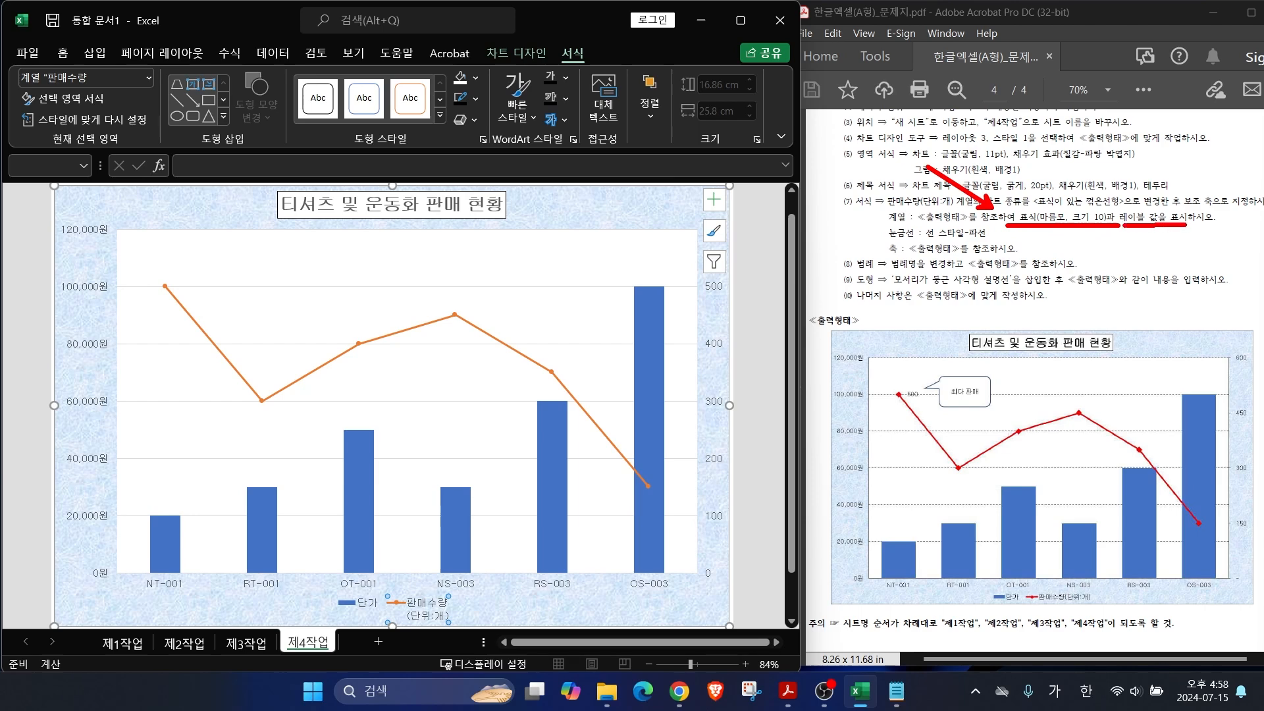
mouse_move(364, 352)
mouse_down()
mouse_move(348, 338)
mouse_move(377, 359)
mouse_up()
key(Escape)
click(455, 316)
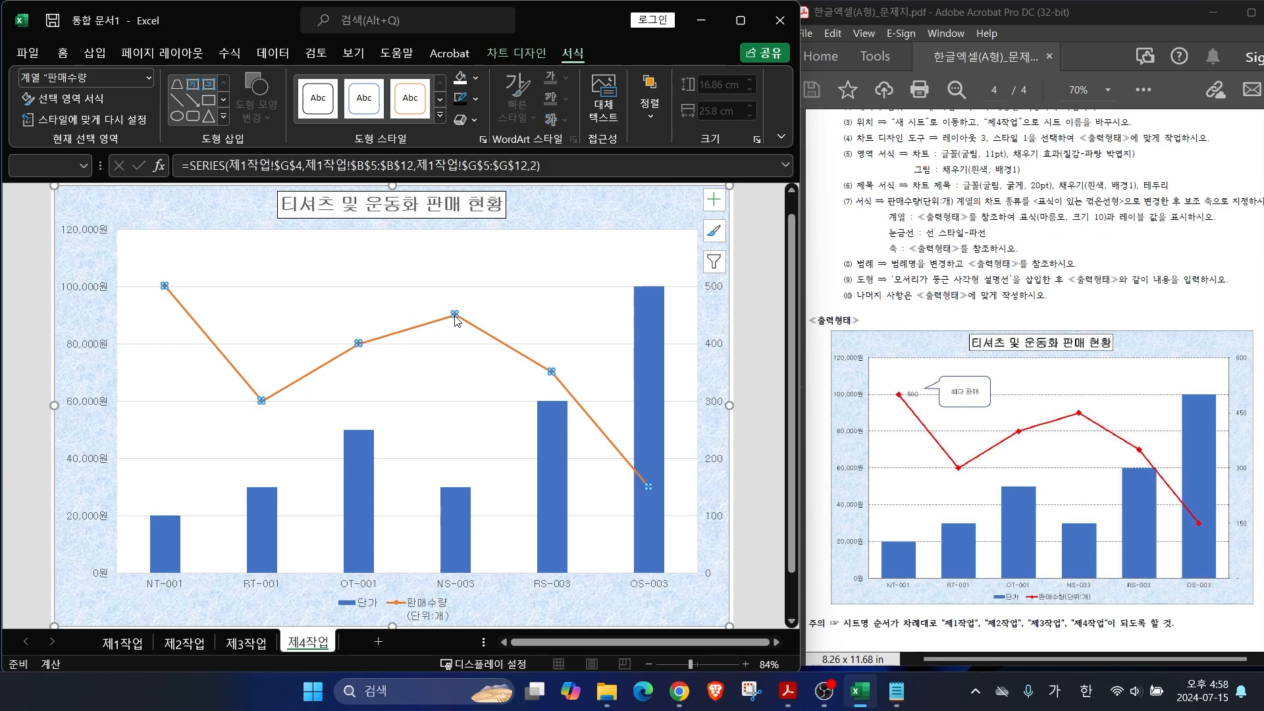
Step: Give the 판매수량 line built-in diamond markers at size 10
right_click(455, 316)
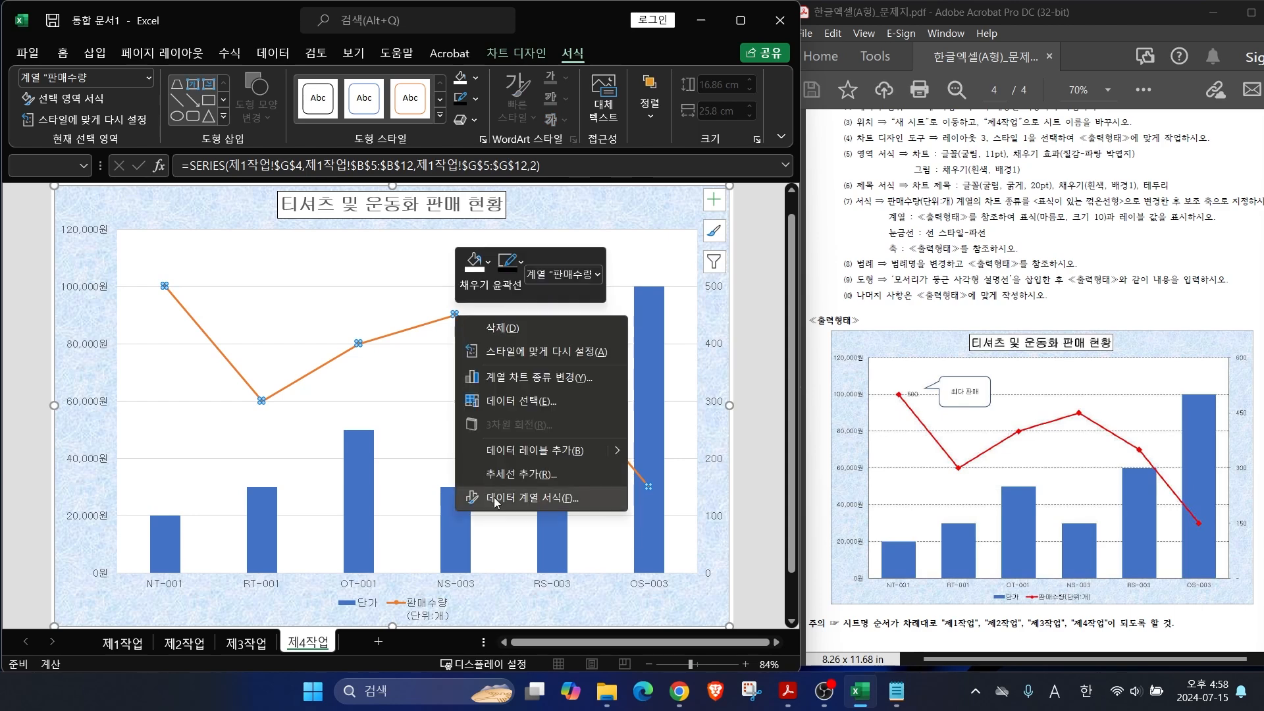
click(496, 500)
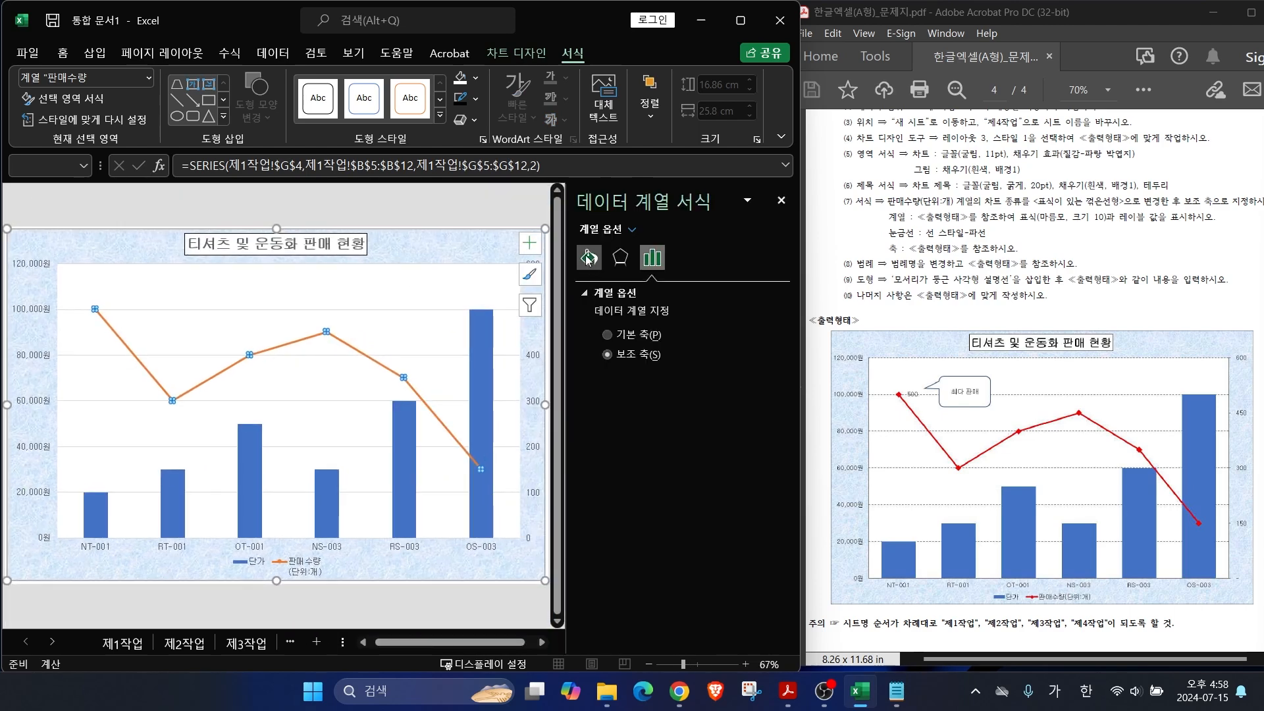
click(588, 258)
click(631, 294)
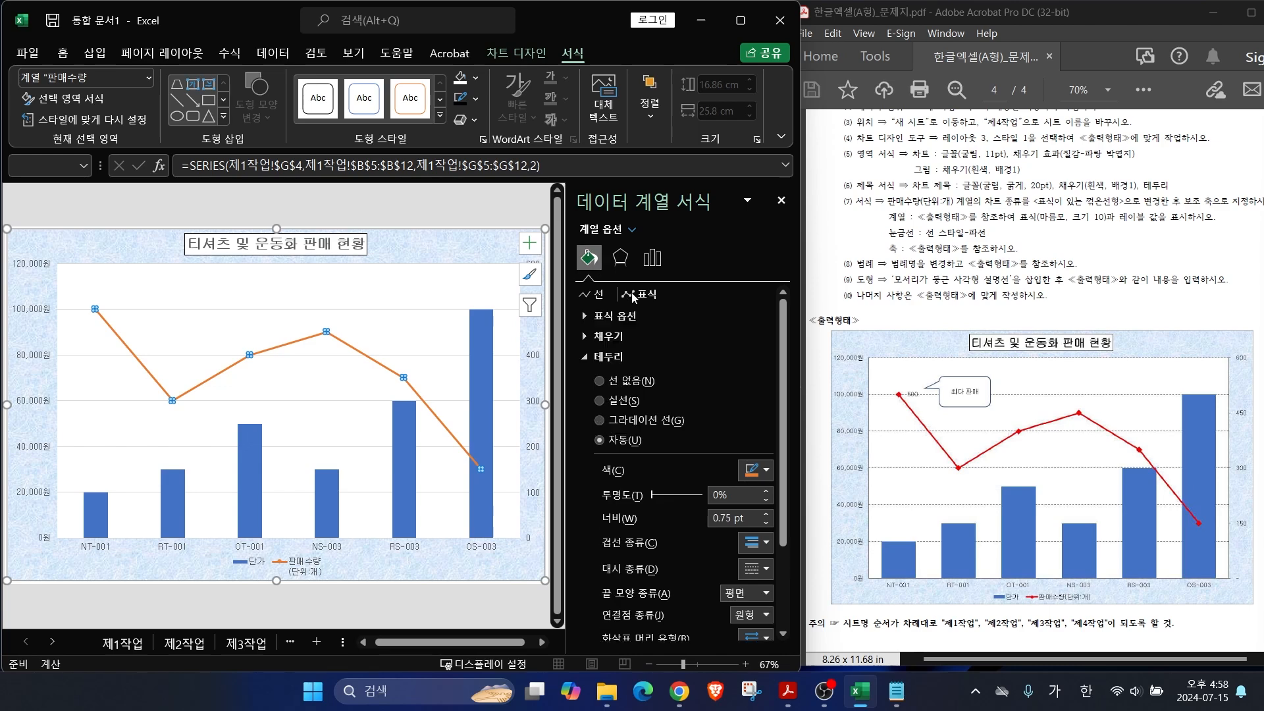
click(586, 319)
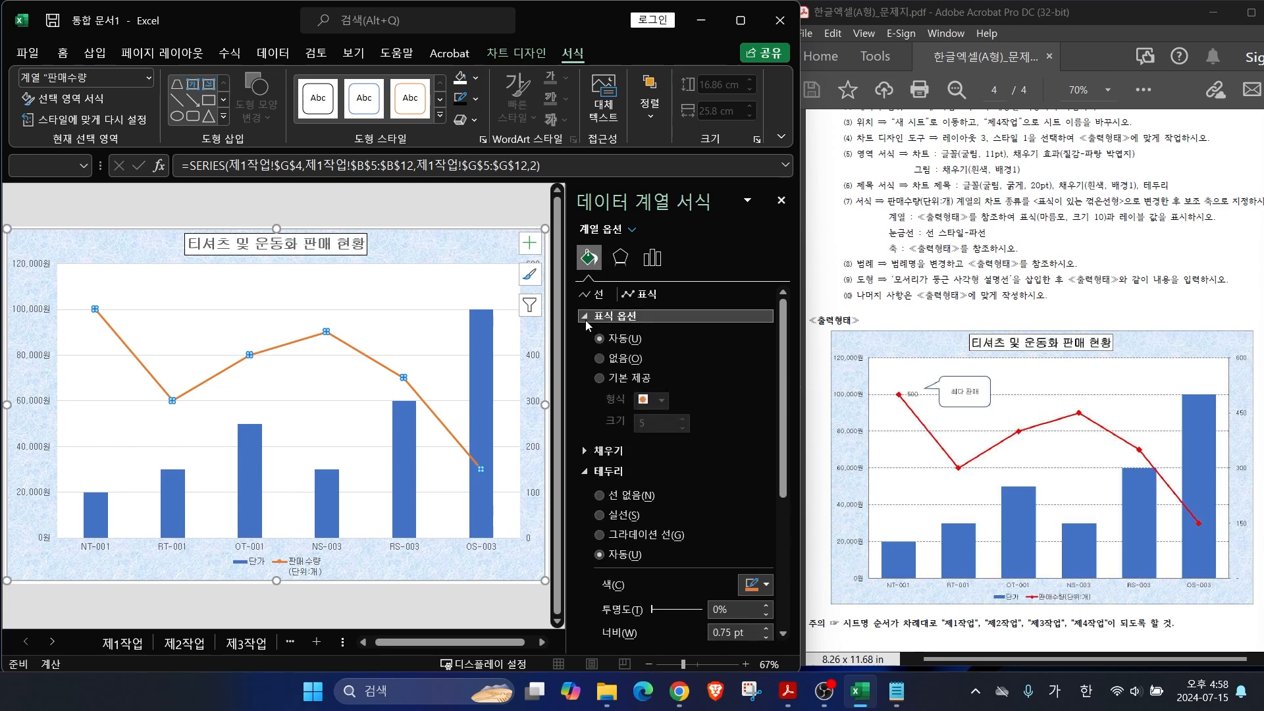
click(599, 379)
click(662, 403)
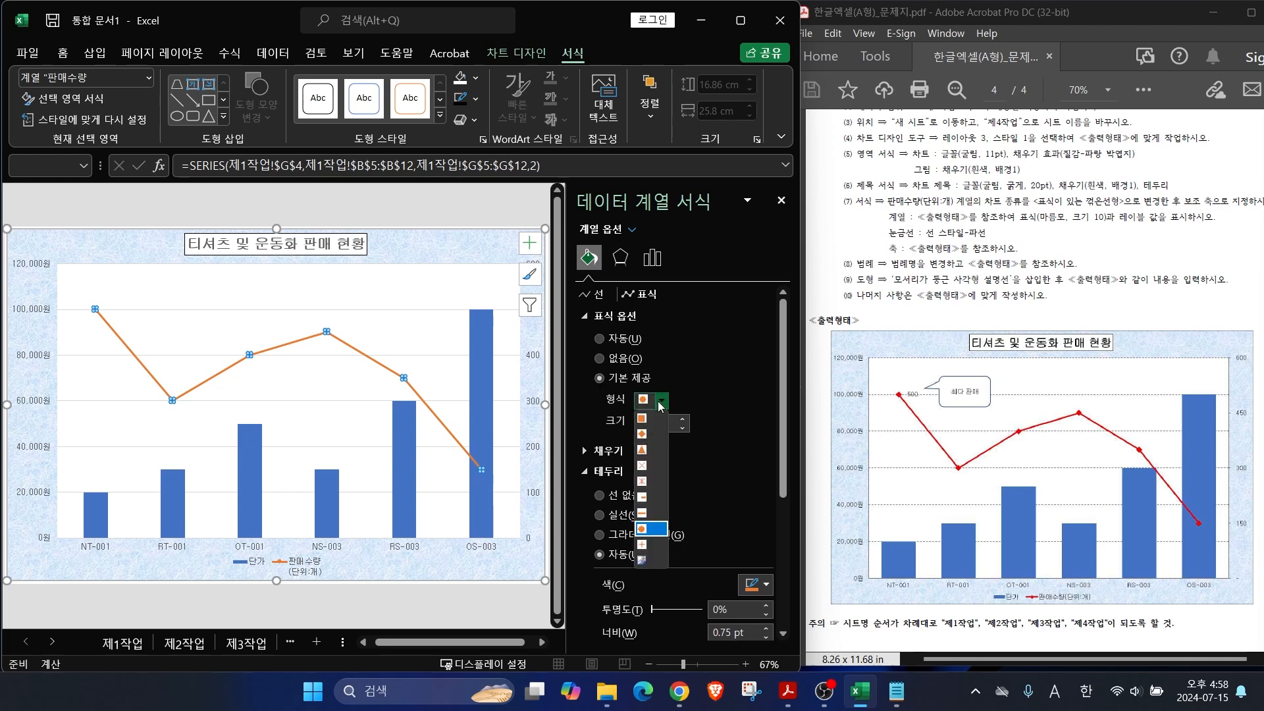
click(643, 434)
double_click(644, 425)
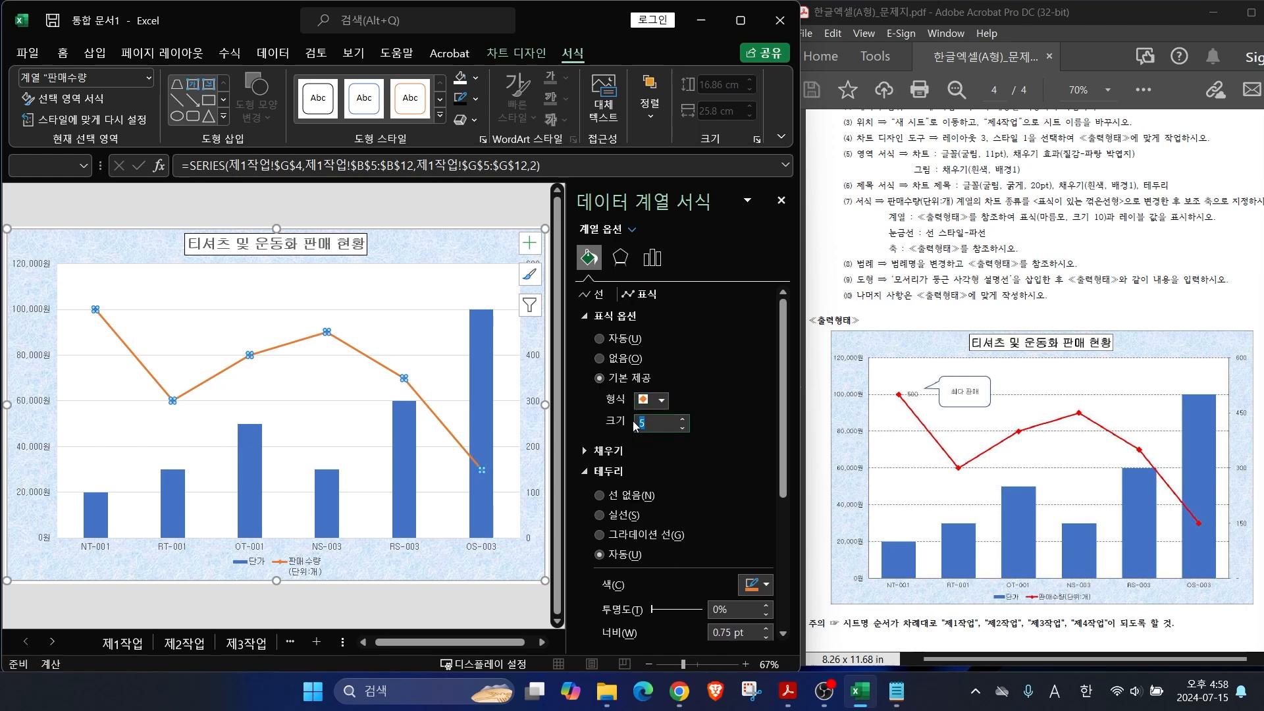
text(10)
key(Return)
Step: Add a 500 value data label to the NT-001 point and close the format pane
mouse_move(96, 314)
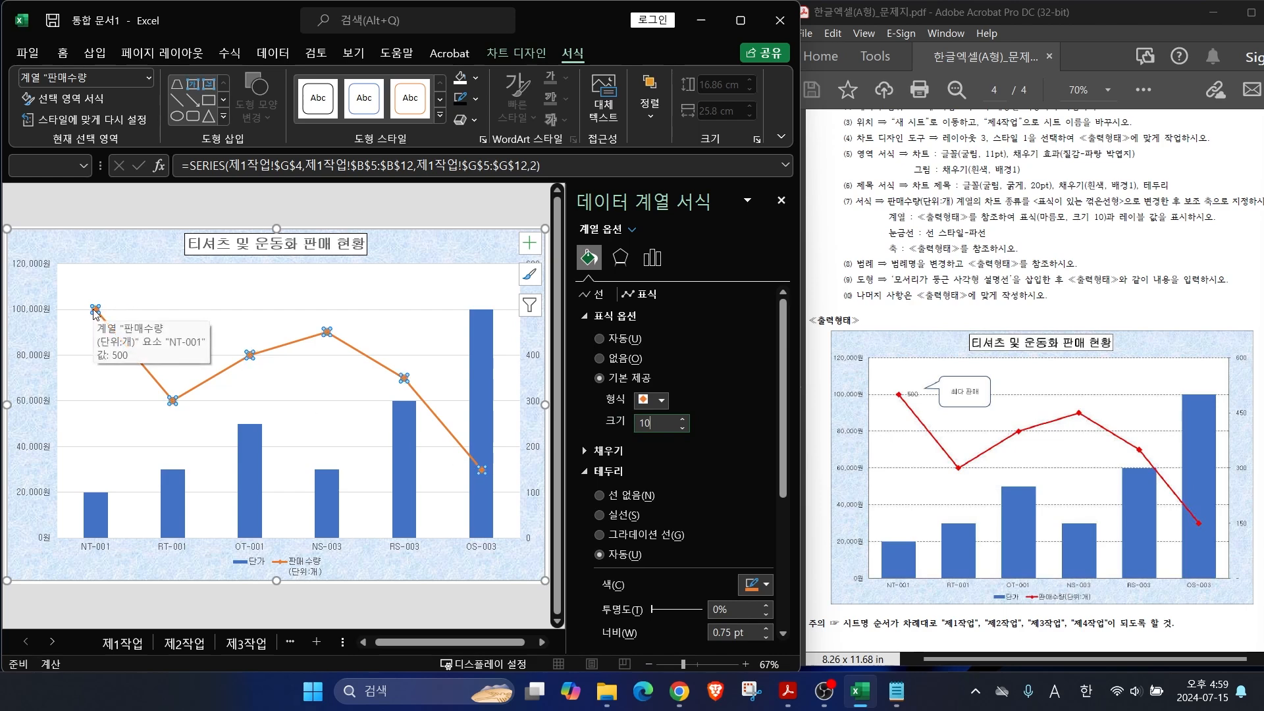
click(95, 311)
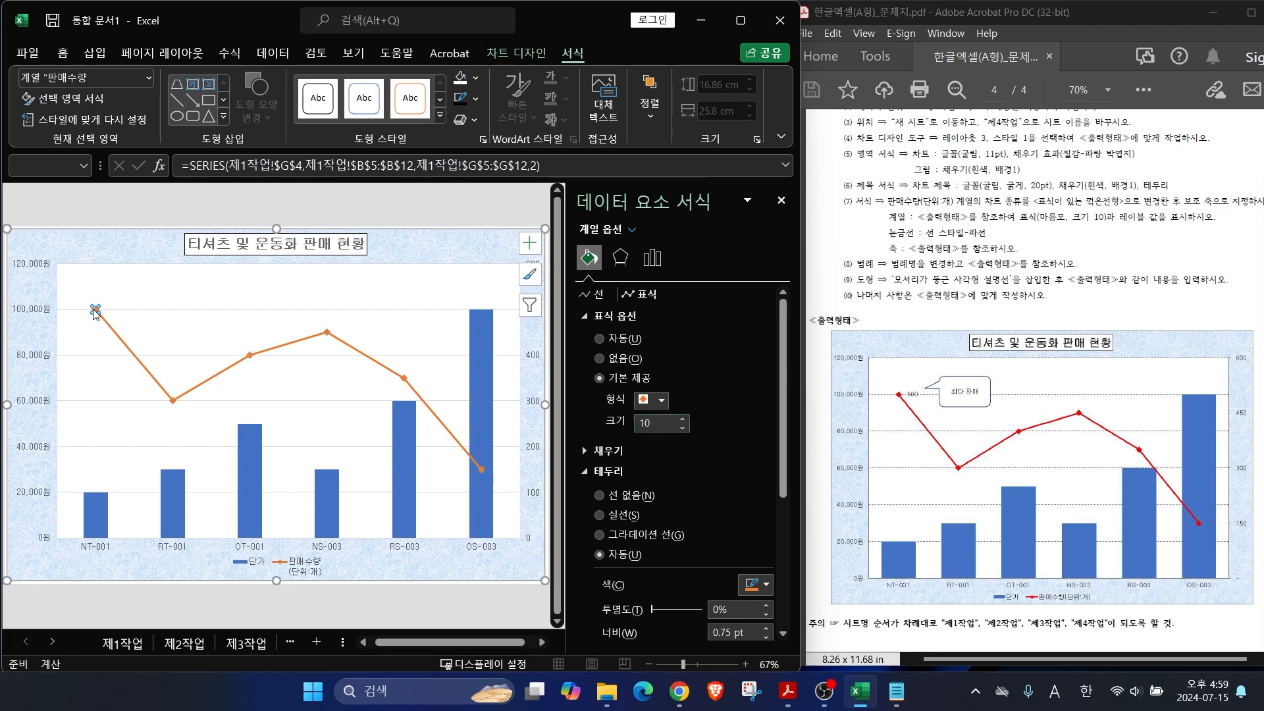
right_click(96, 312)
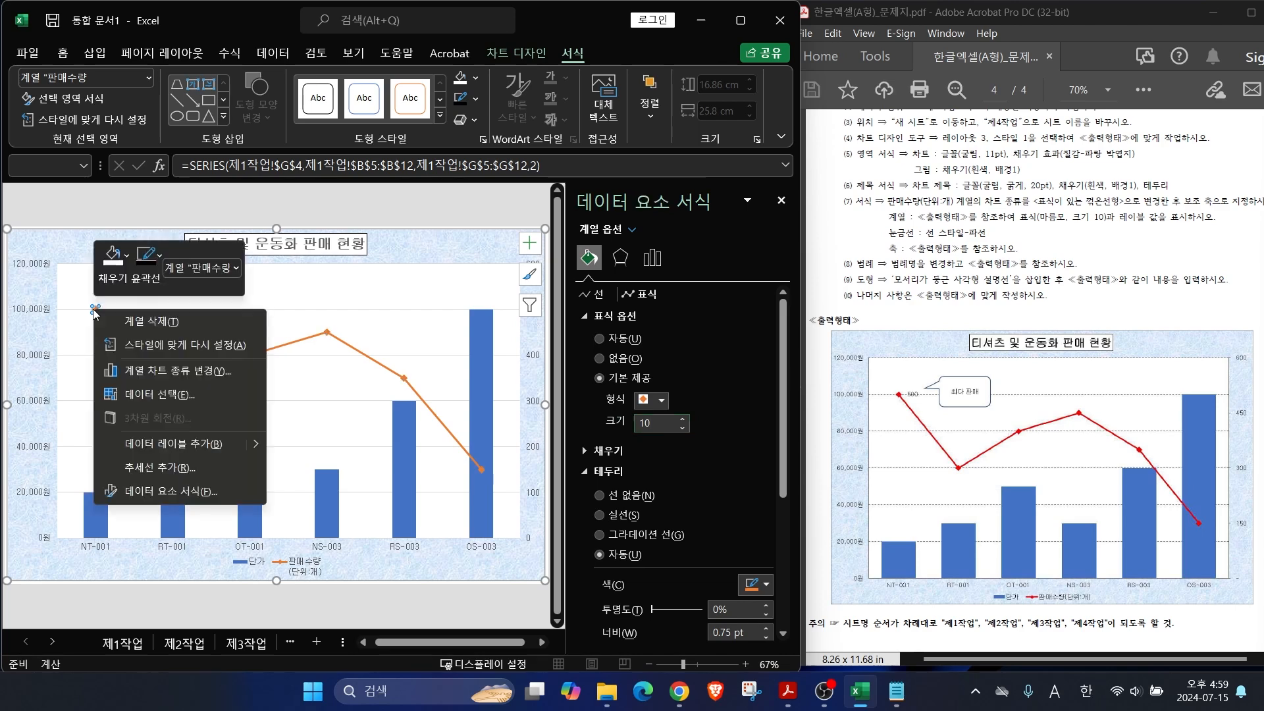
click(177, 445)
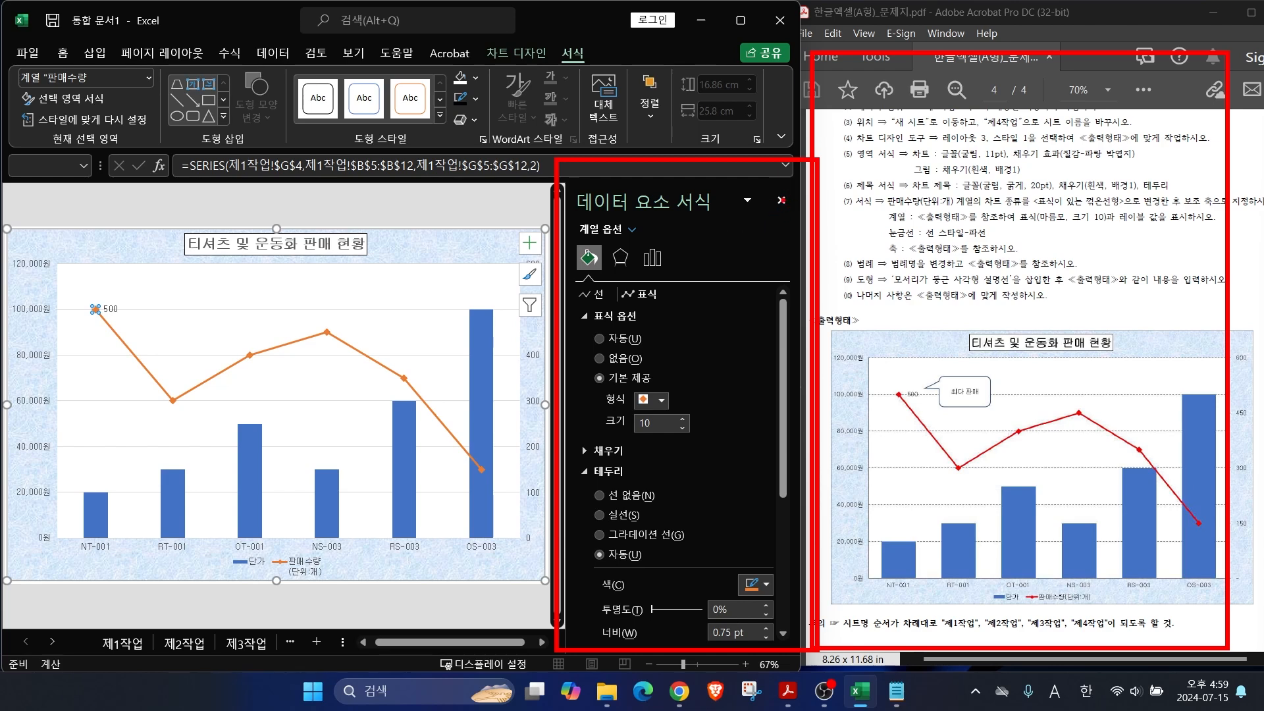
click(781, 201)
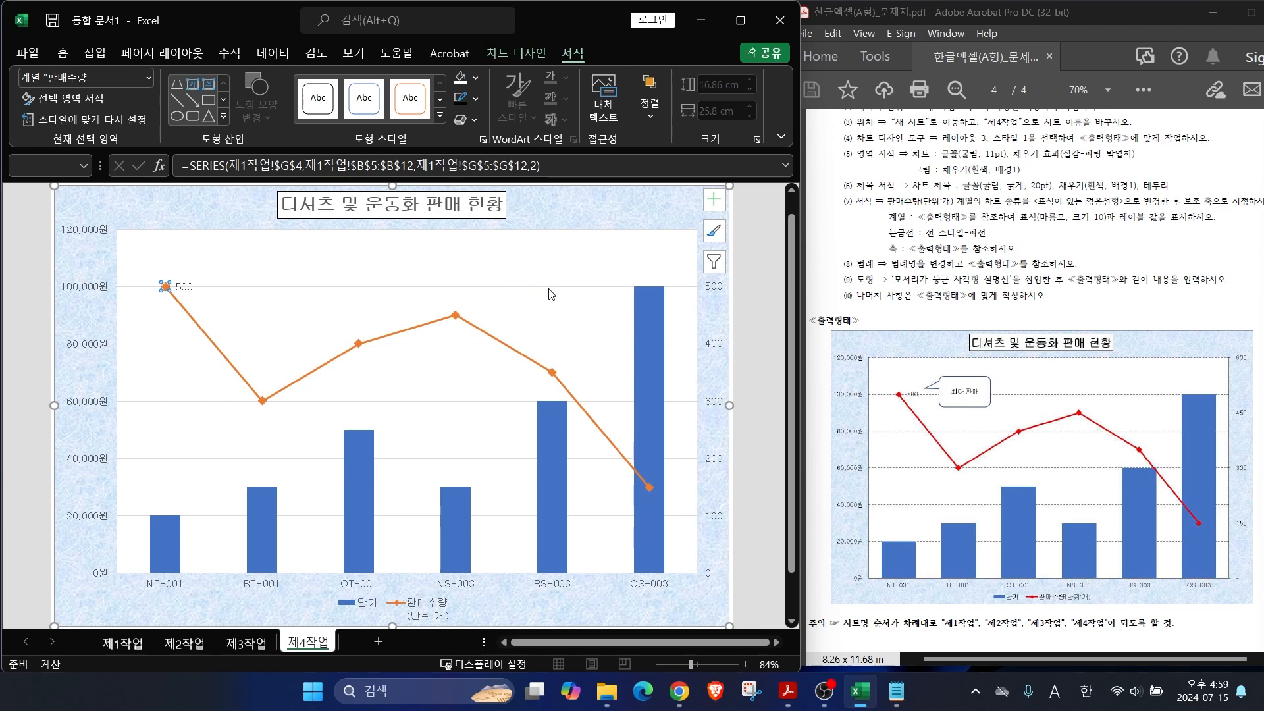
Step: Change the primary axis major gridlines to a dashed outline
click(521, 287)
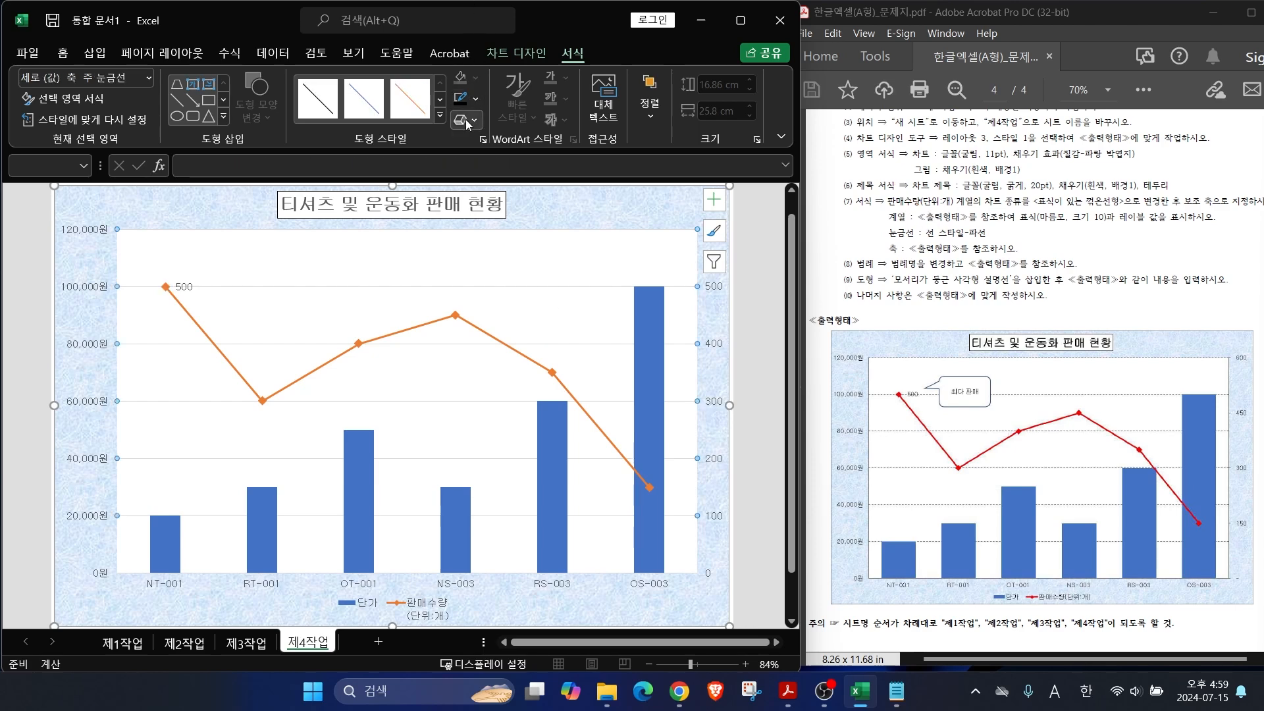
click(476, 100)
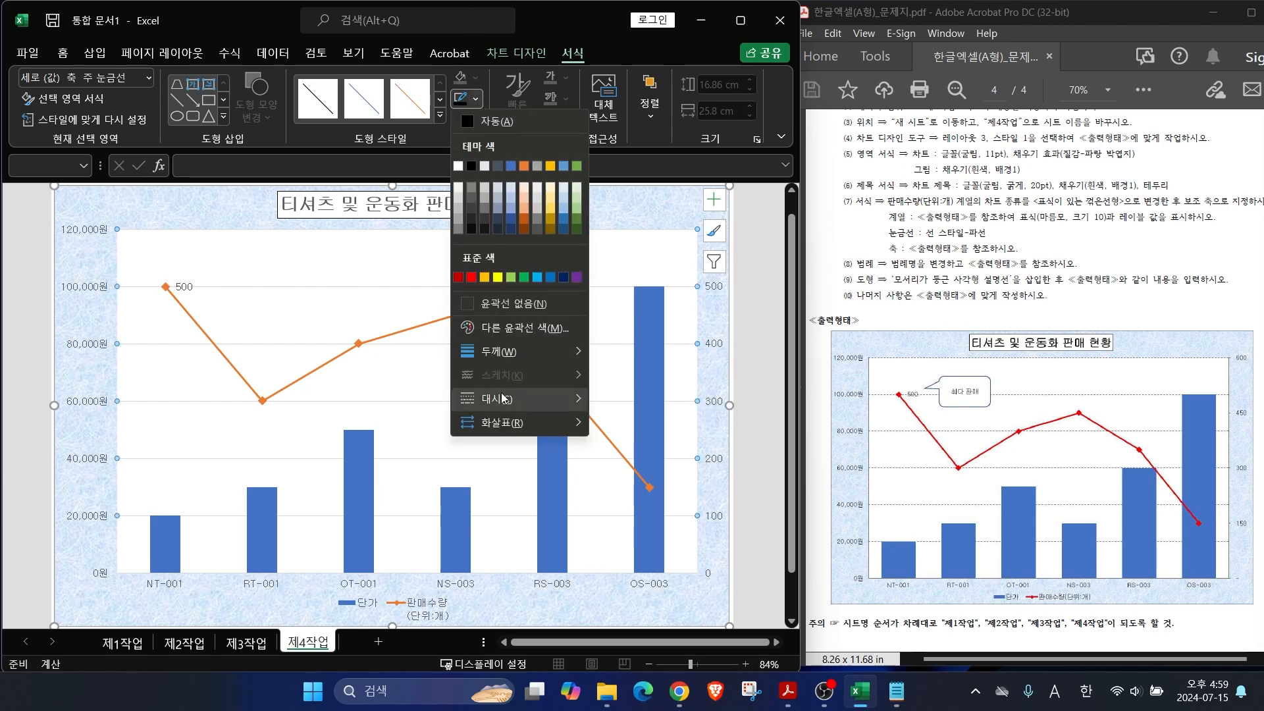
mouse_move(500, 396)
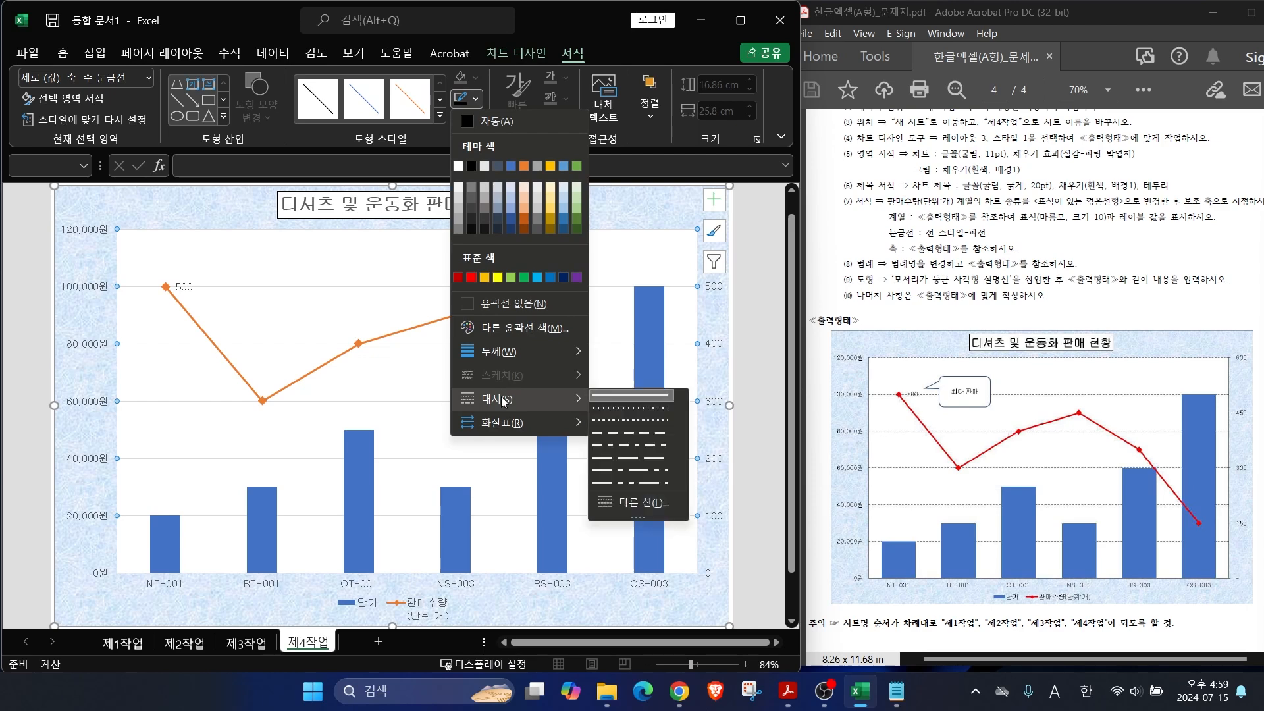
click(634, 434)
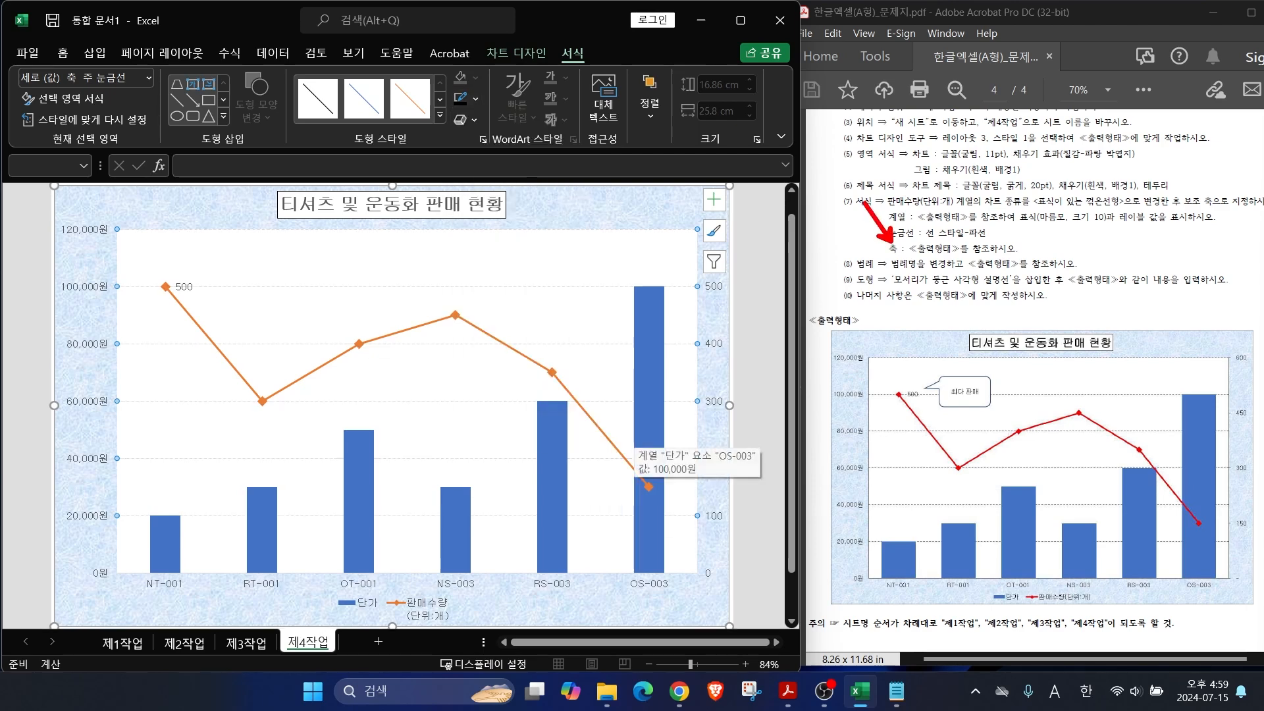
drag(959, 258, 1040, 257)
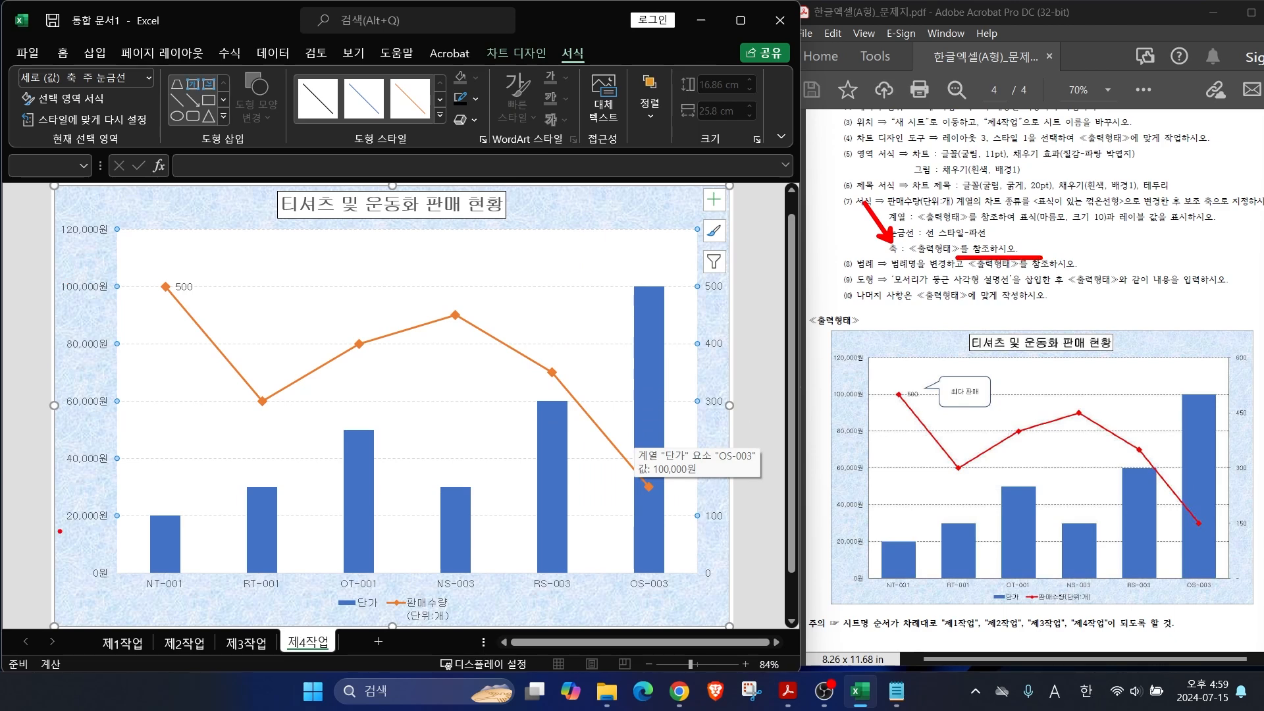
drag(82, 579, 23, 600)
drag(63, 230, 3, 198)
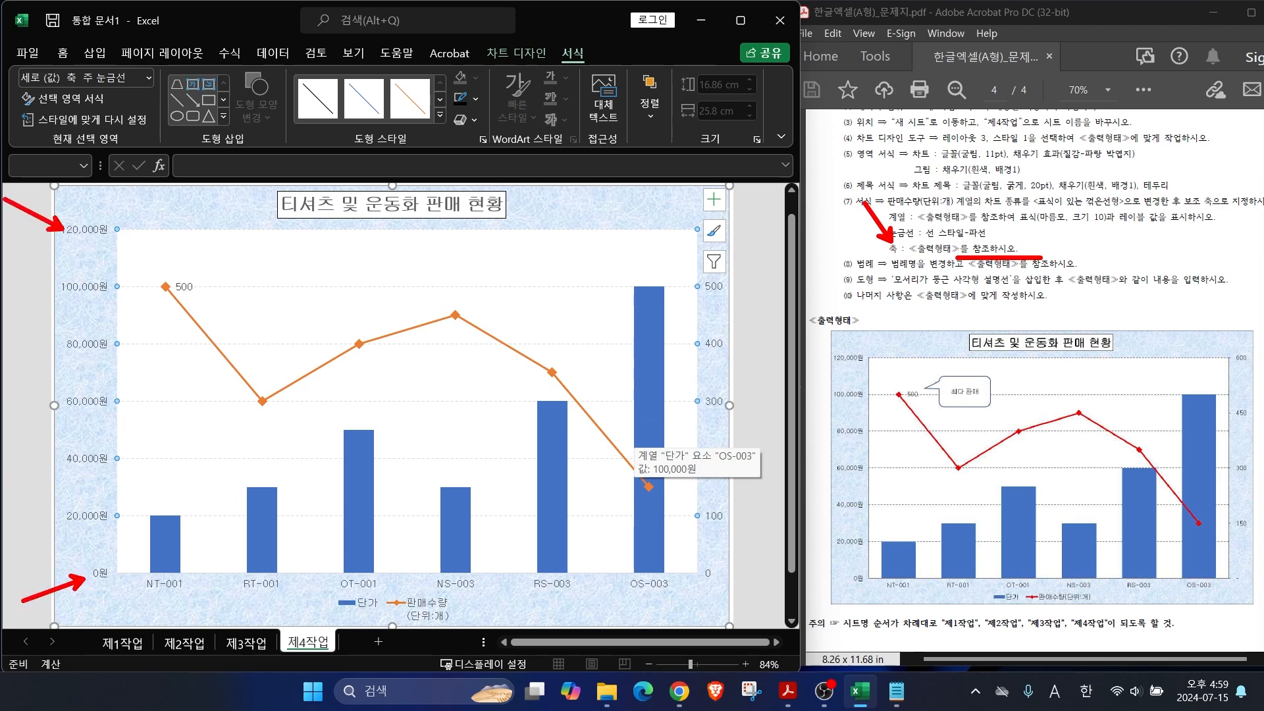
drag(833, 580, 778, 609)
drag(830, 352, 718, 327)
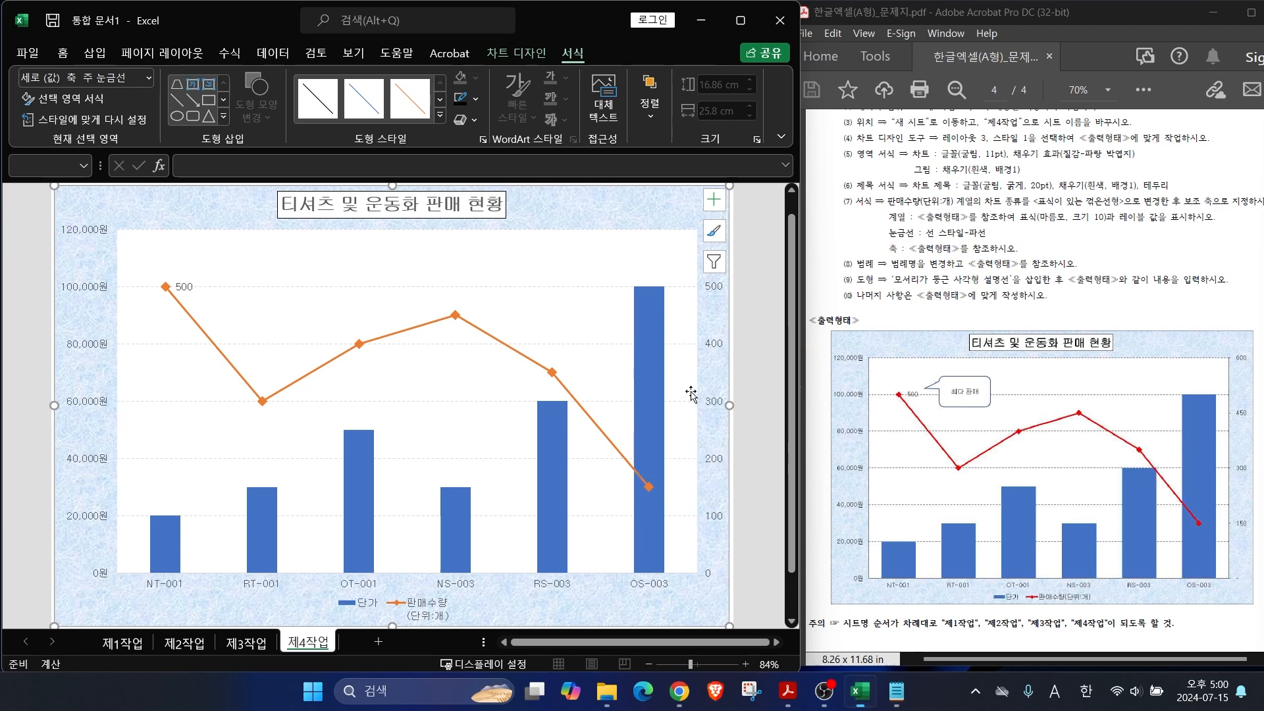
right_click(713, 397)
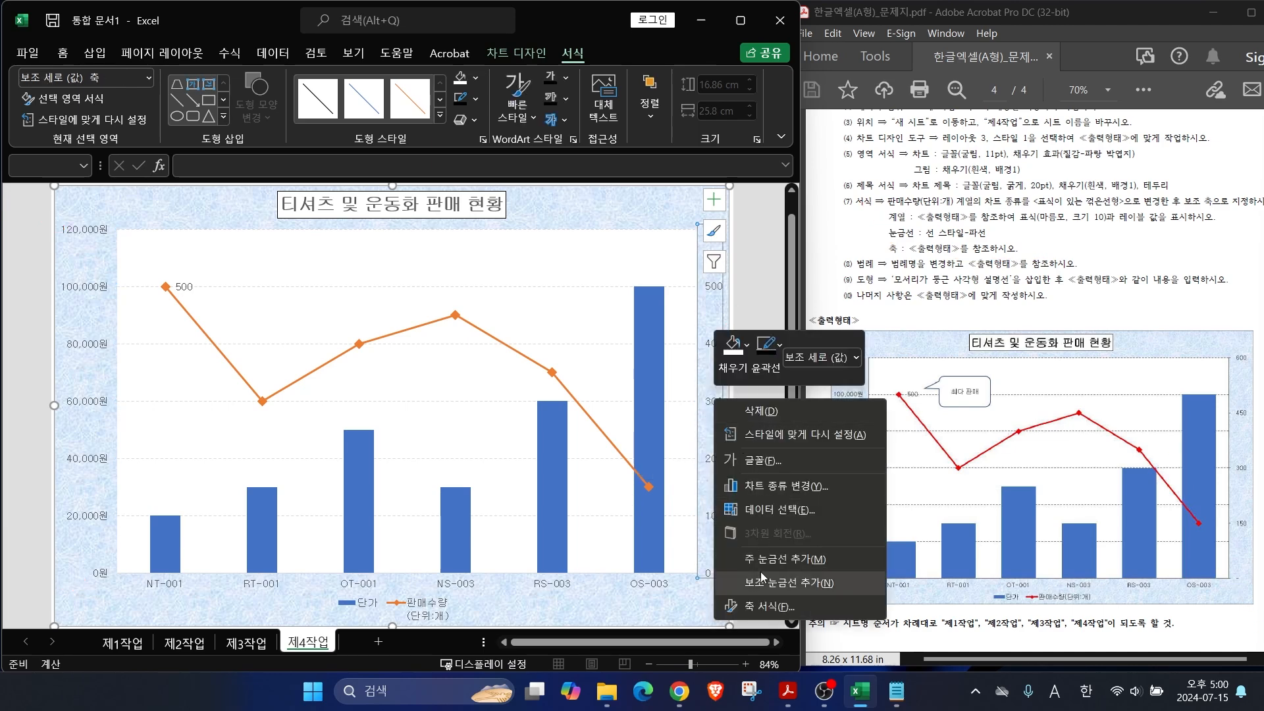
Step: Set the secondary axis major unit to 150 and its number format to Accounting with no symbol
click(761, 609)
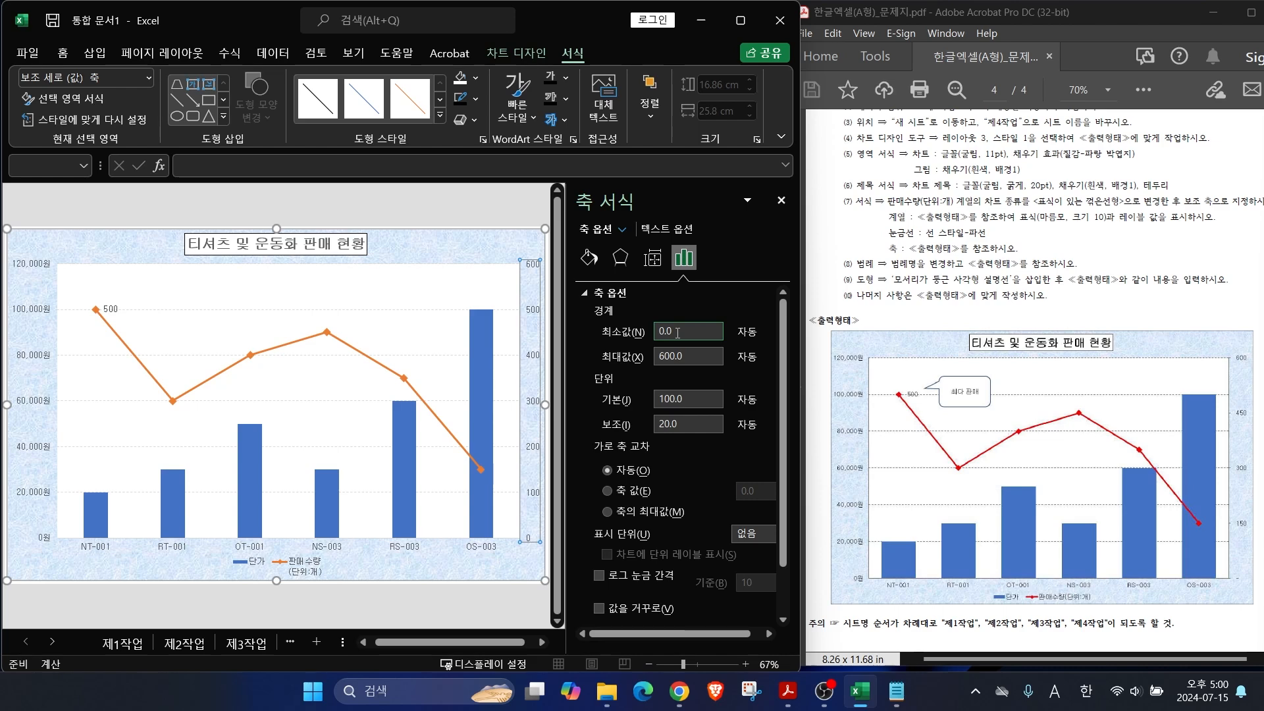
text(150)
key(Return)
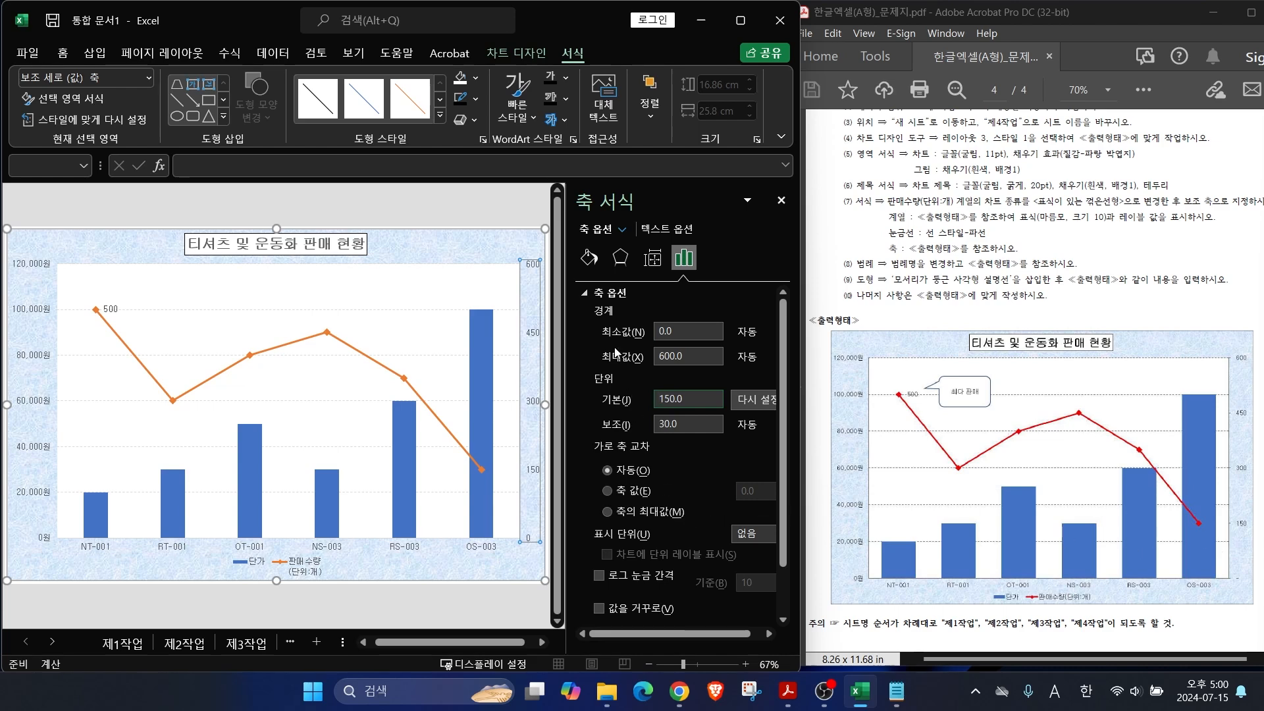
scroll(616, 353, down, 3)
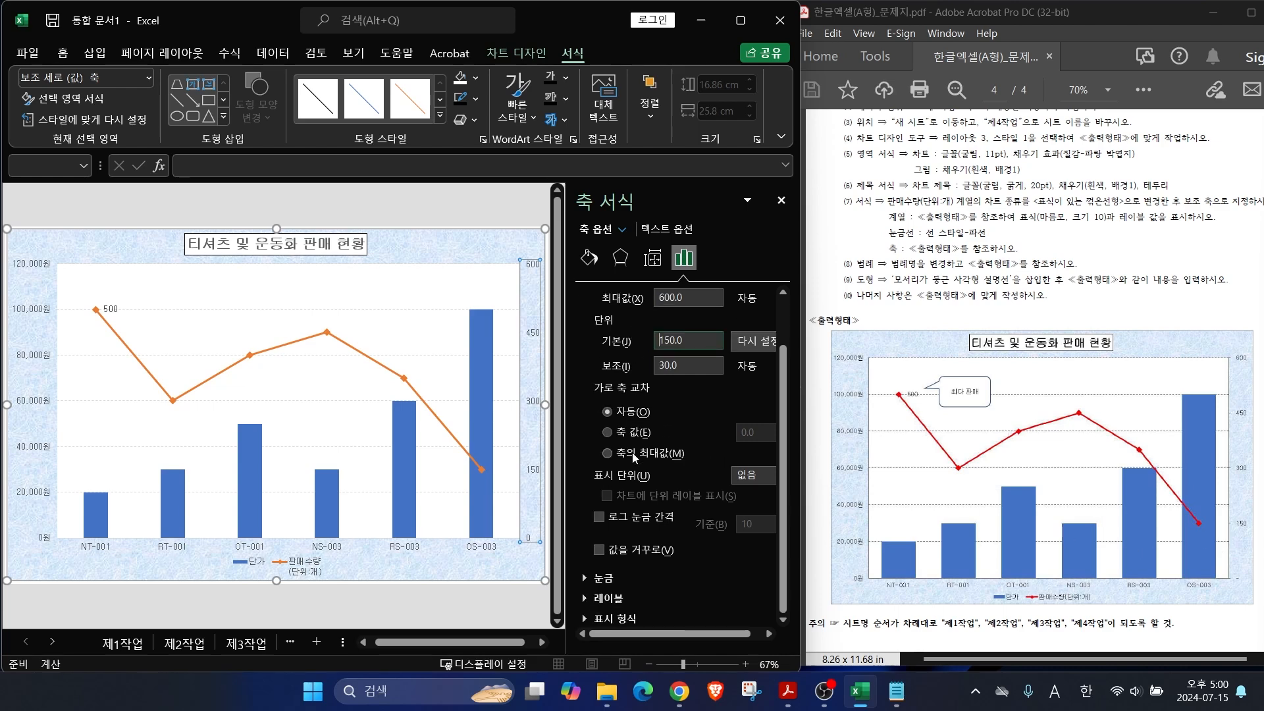
click(611, 620)
click(623, 534)
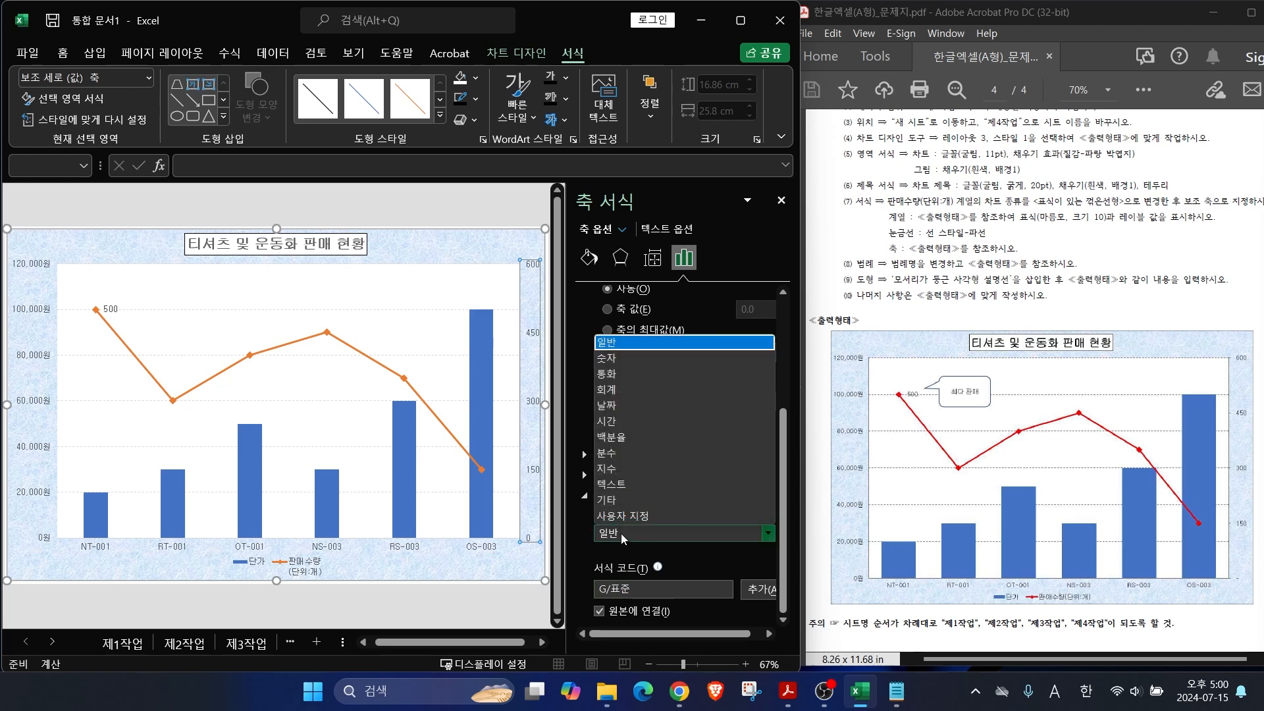
click(612, 391)
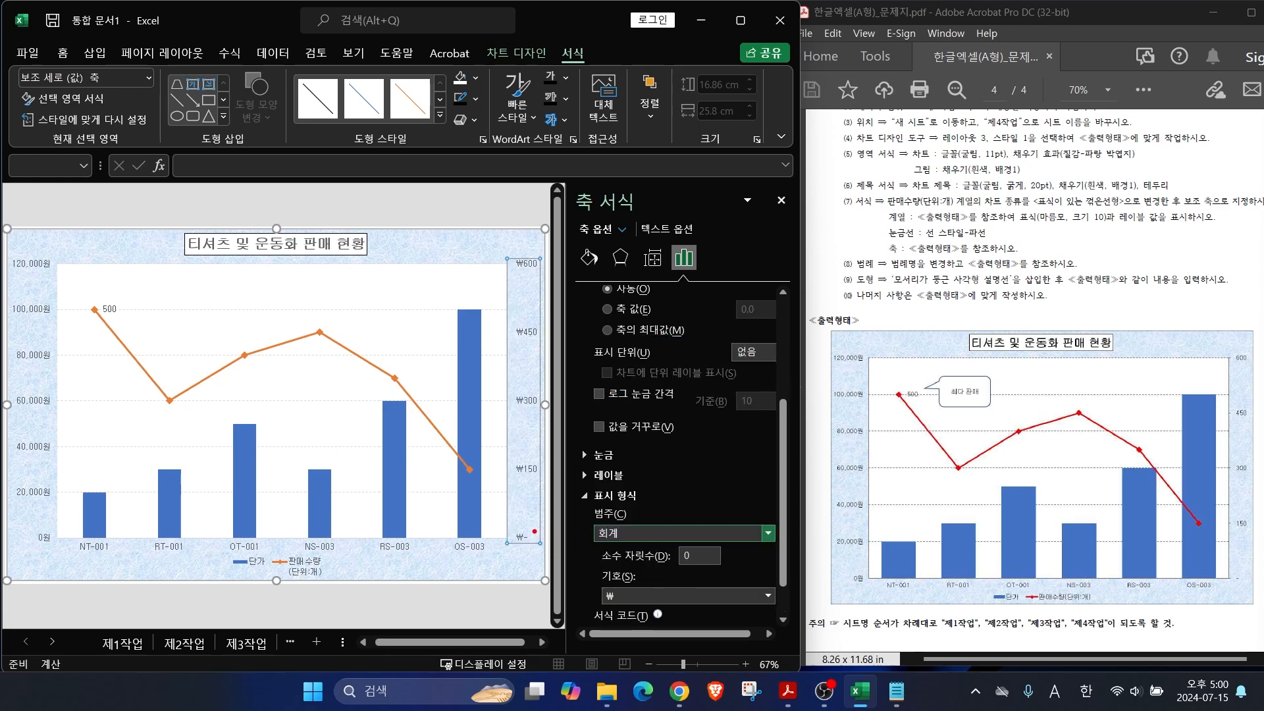
drag(522, 409, 518, 394)
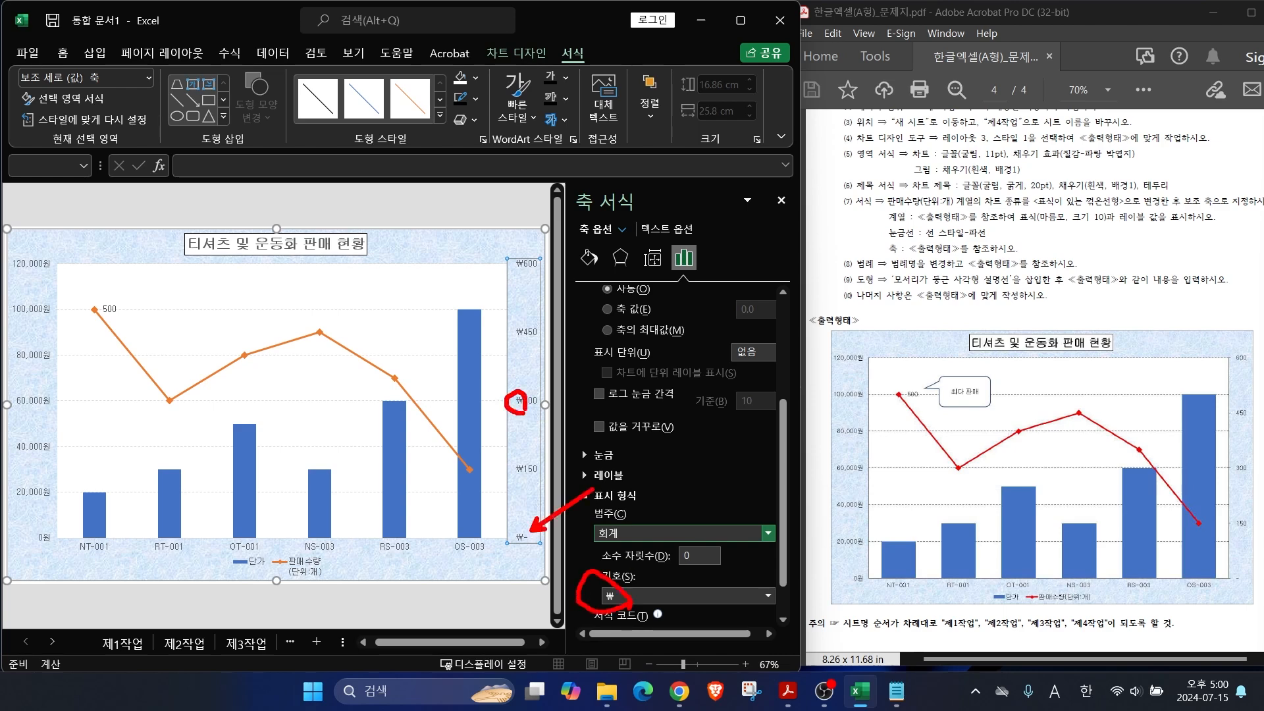
click(627, 597)
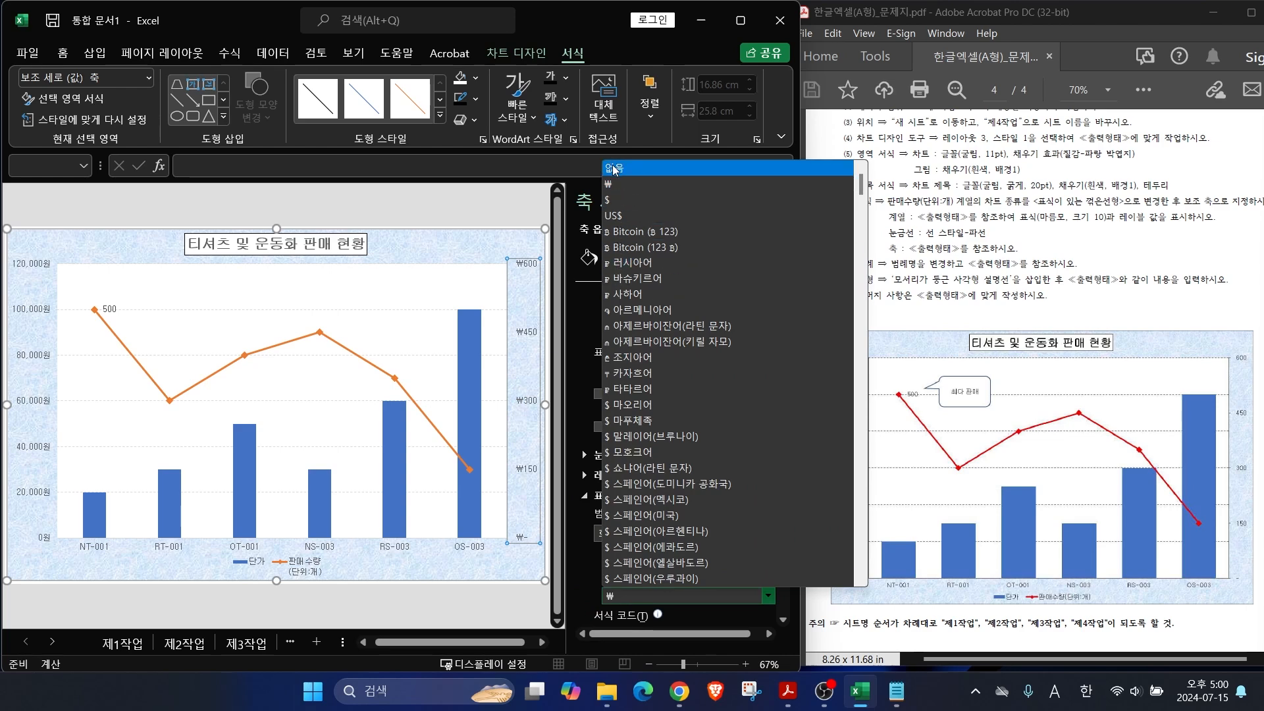
click(625, 171)
drag(882, 249, 825, 172)
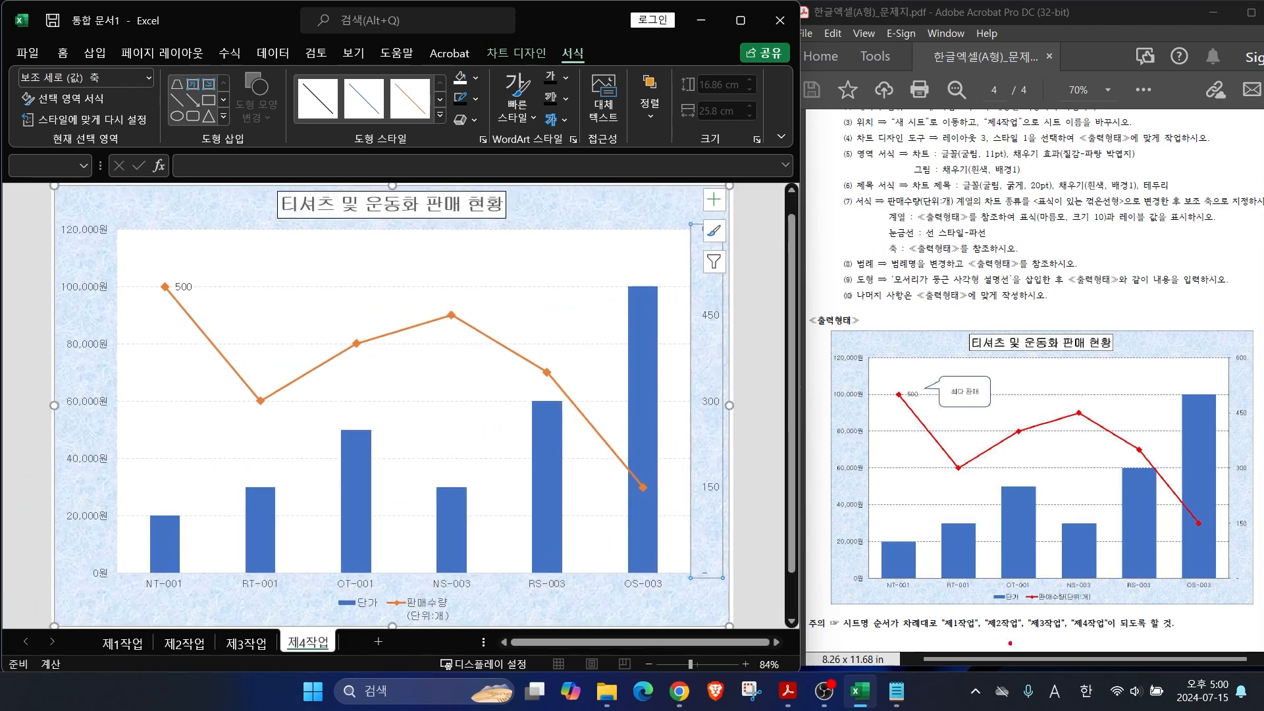
Step: Review the legend's fill, effects and position settings, leaving it at the bottom
drag(1061, 594, 1090, 550)
drag(1031, 603, 1096, 601)
drag(402, 581, 475, 625)
key(Escape)
click(444, 605)
right_click(444, 604)
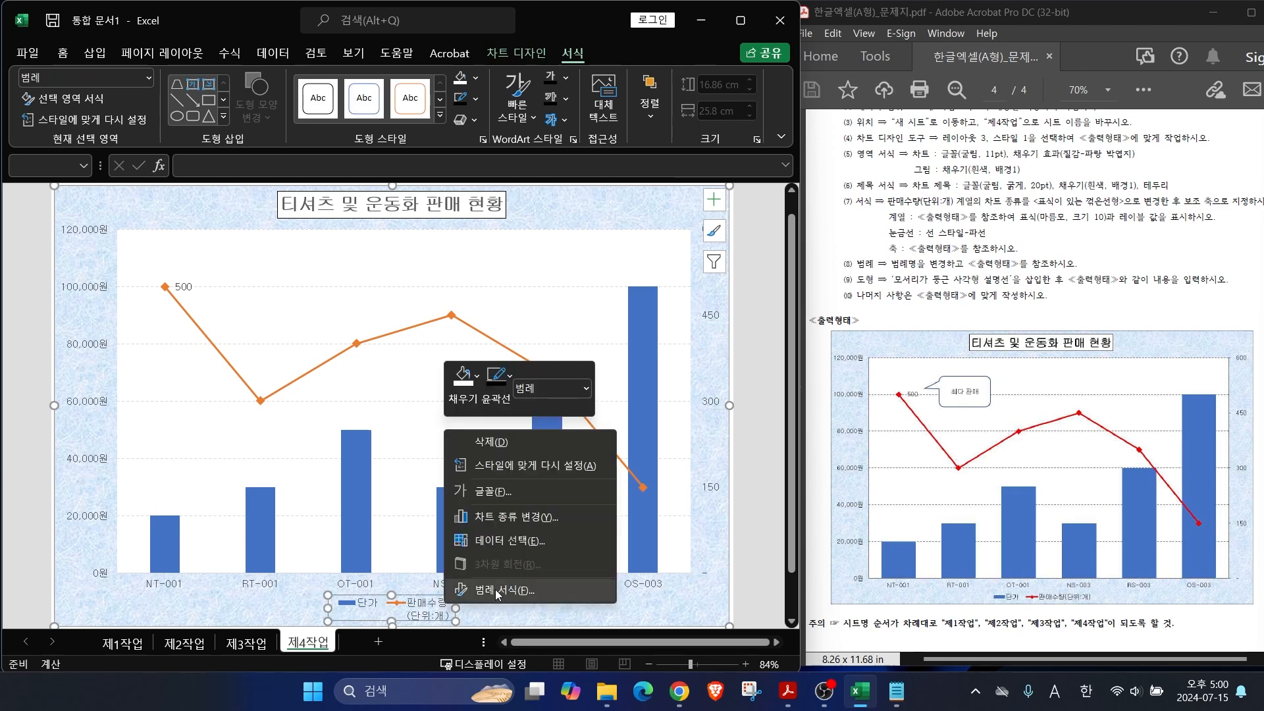
click(497, 592)
click(590, 257)
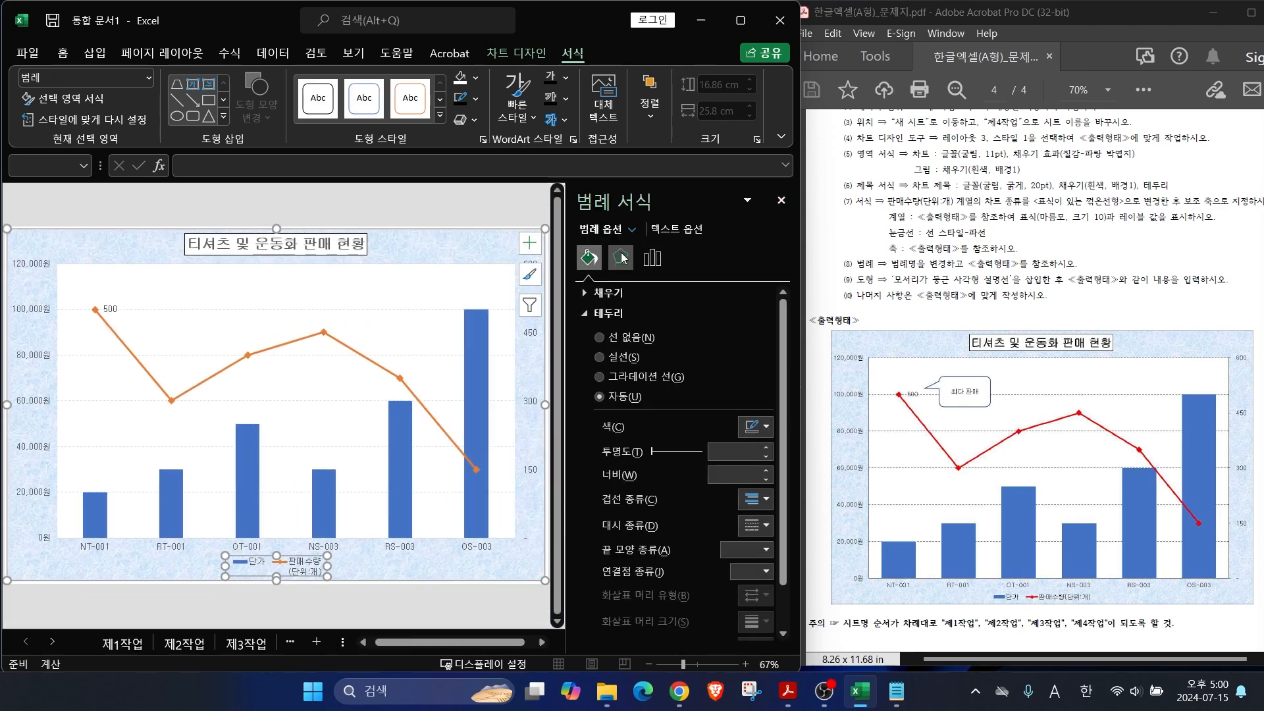
click(623, 258)
click(652, 258)
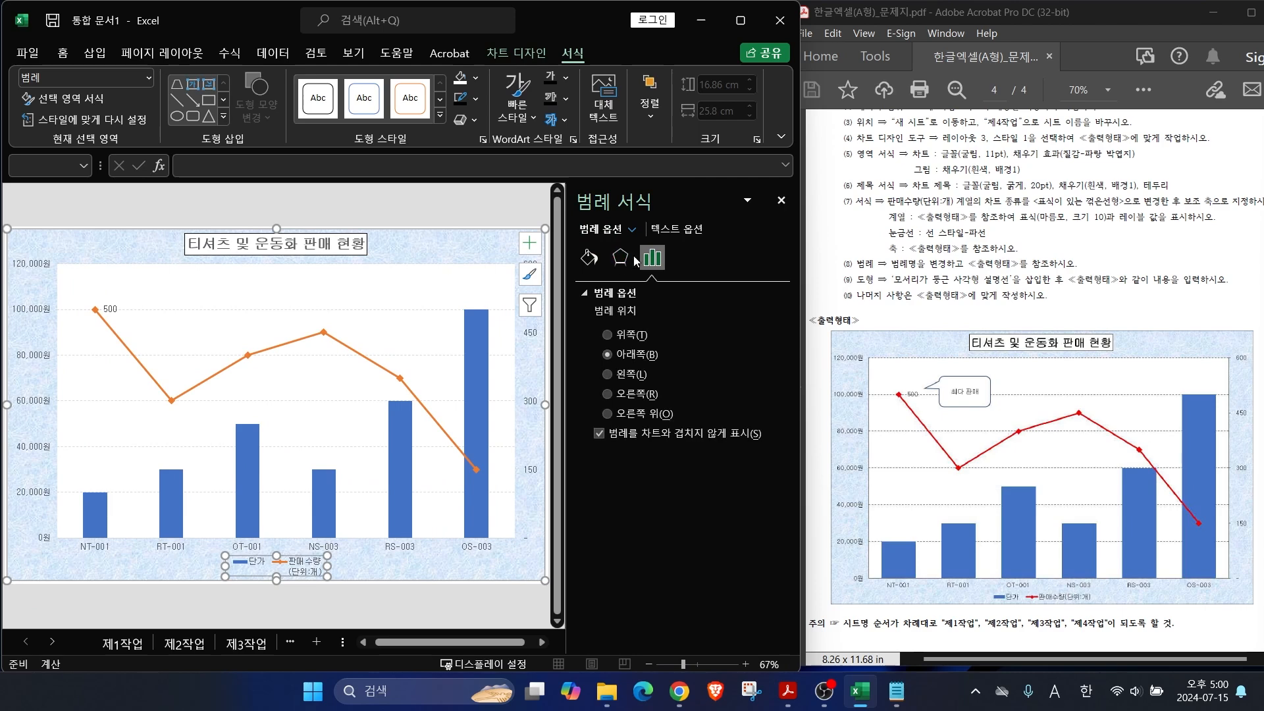
click(596, 260)
click(782, 201)
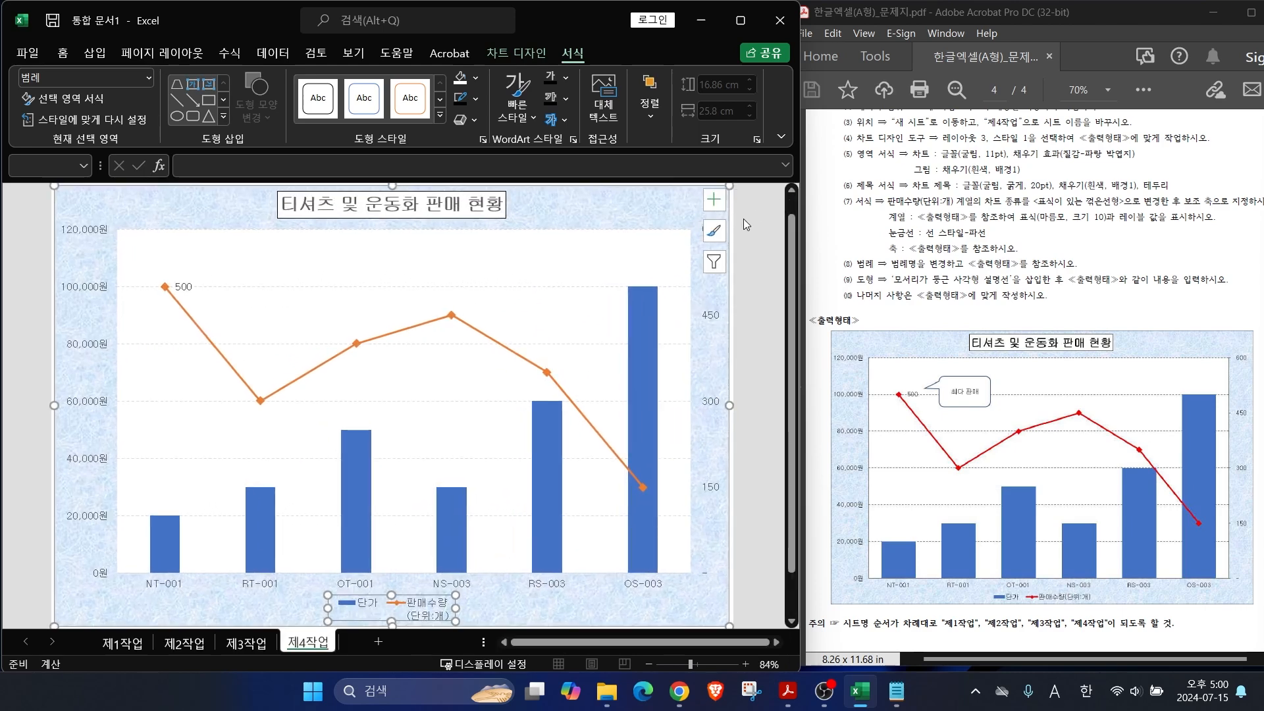
click(494, 57)
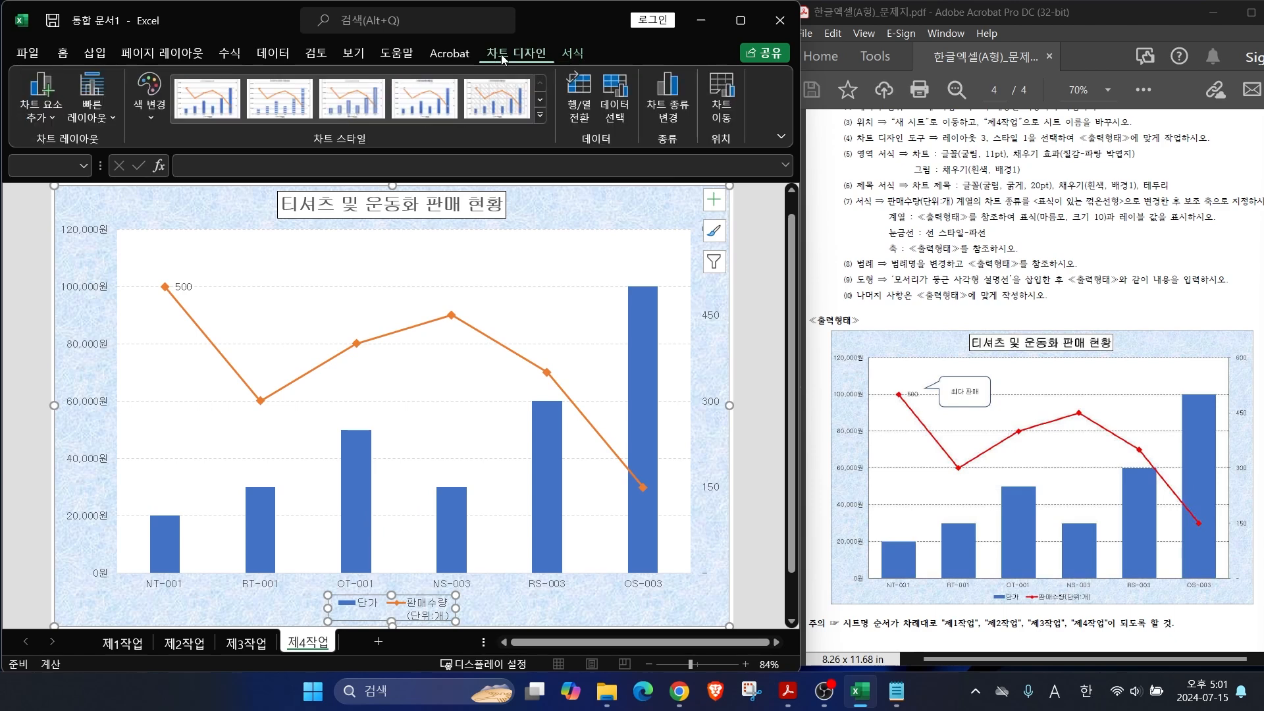
Step: Rename the 판매수량 series to '판매수량(단위:개)' through Select Data
mouse_move(544, 81)
mouse_down()
mouse_move(478, 11)
mouse_move(522, 87)
mouse_up()
mouse_move(628, 137)
mouse_down()
mouse_move(607, 40)
mouse_move(644, 166)
mouse_up()
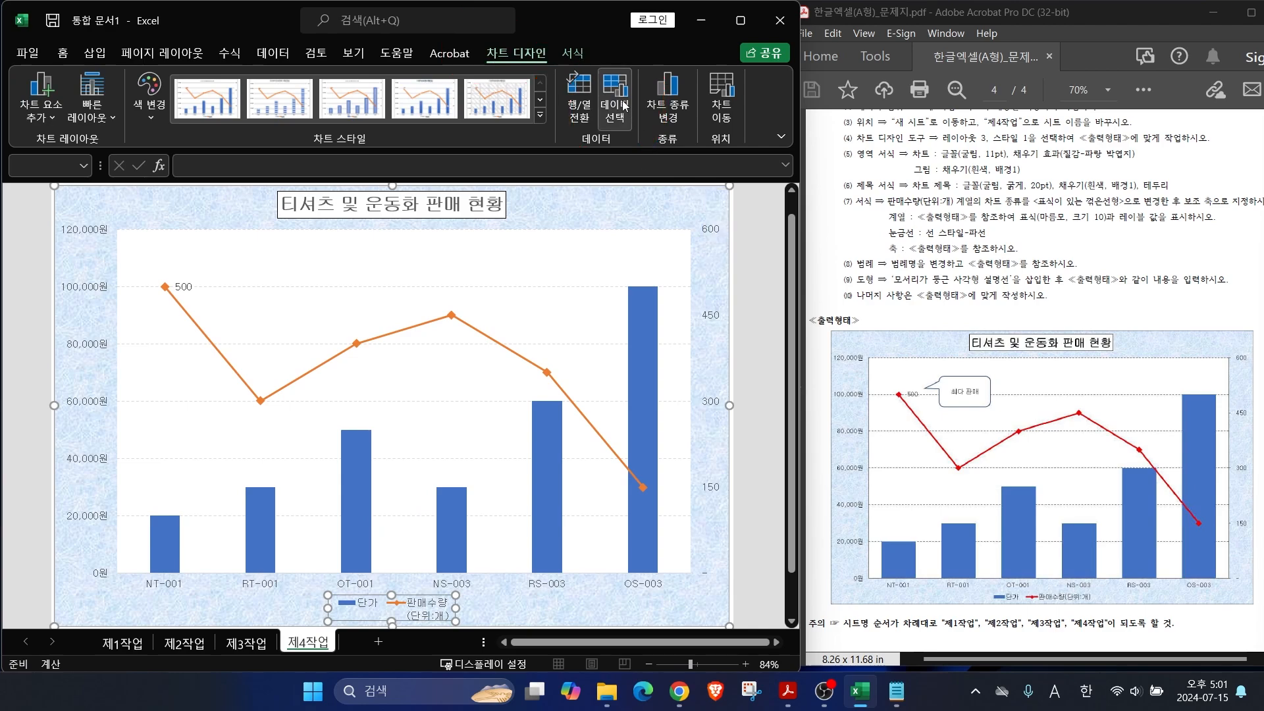
click(615, 98)
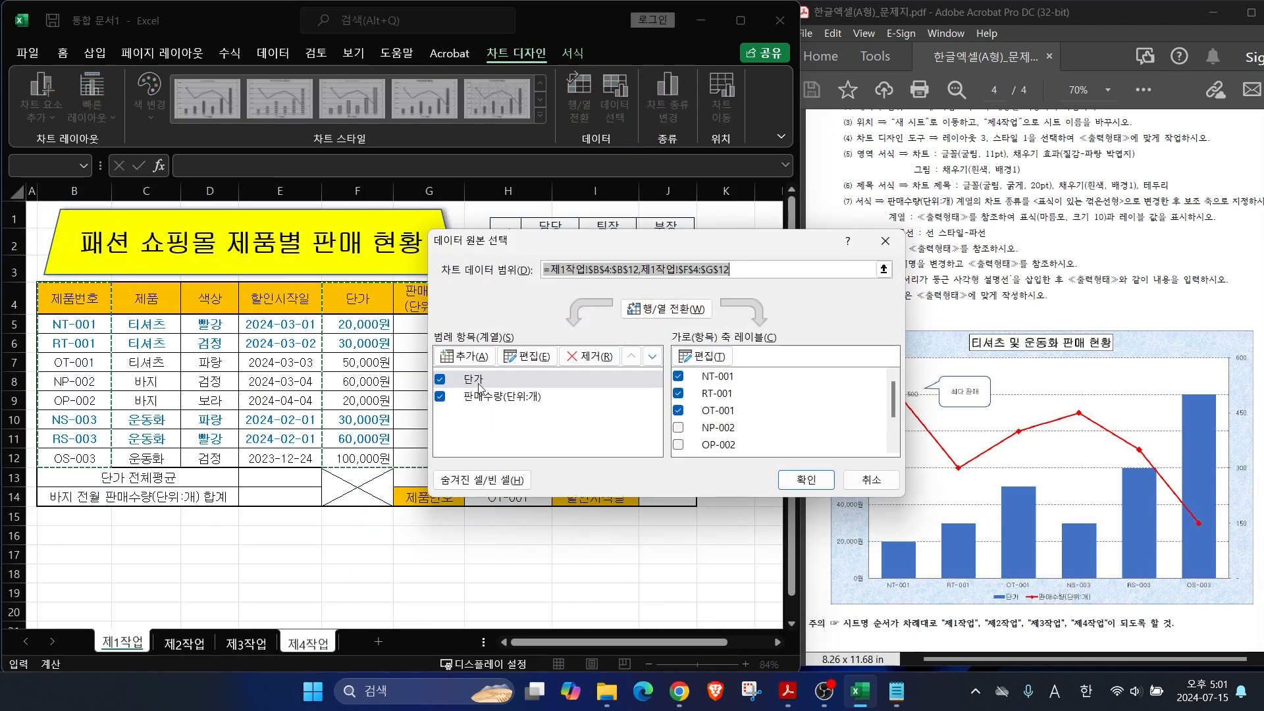
click(503, 398)
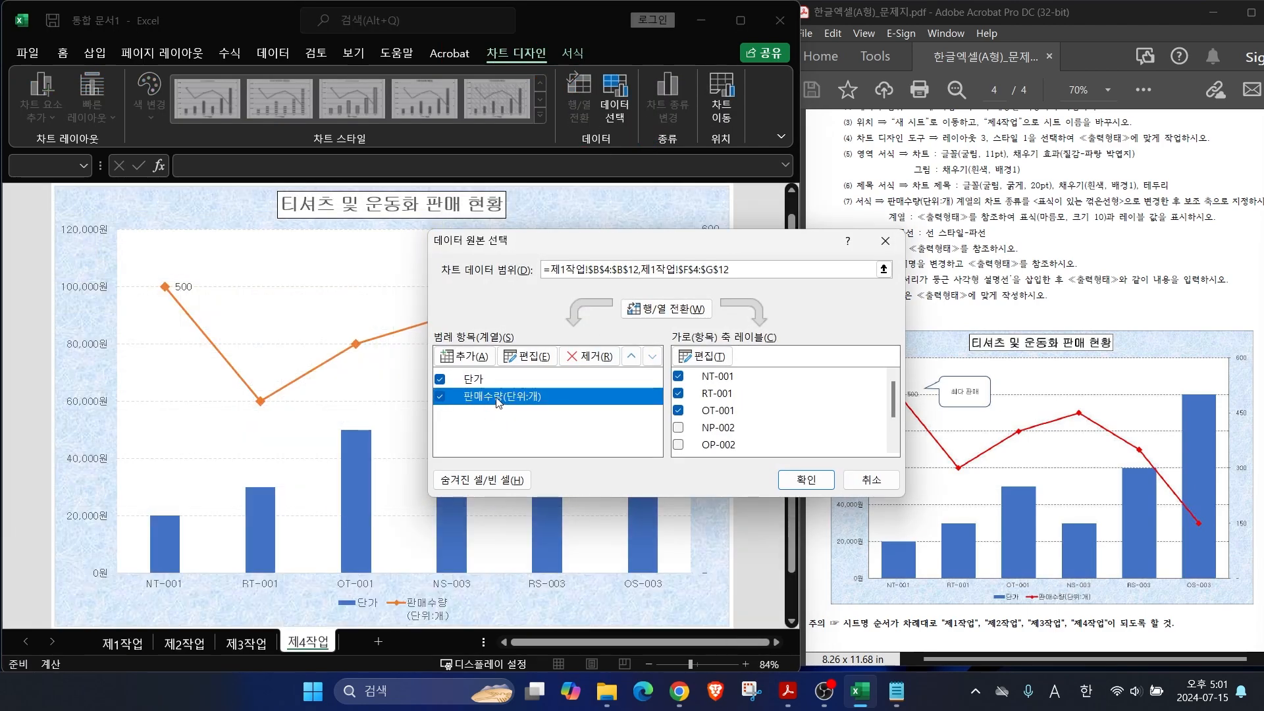
click(526, 358)
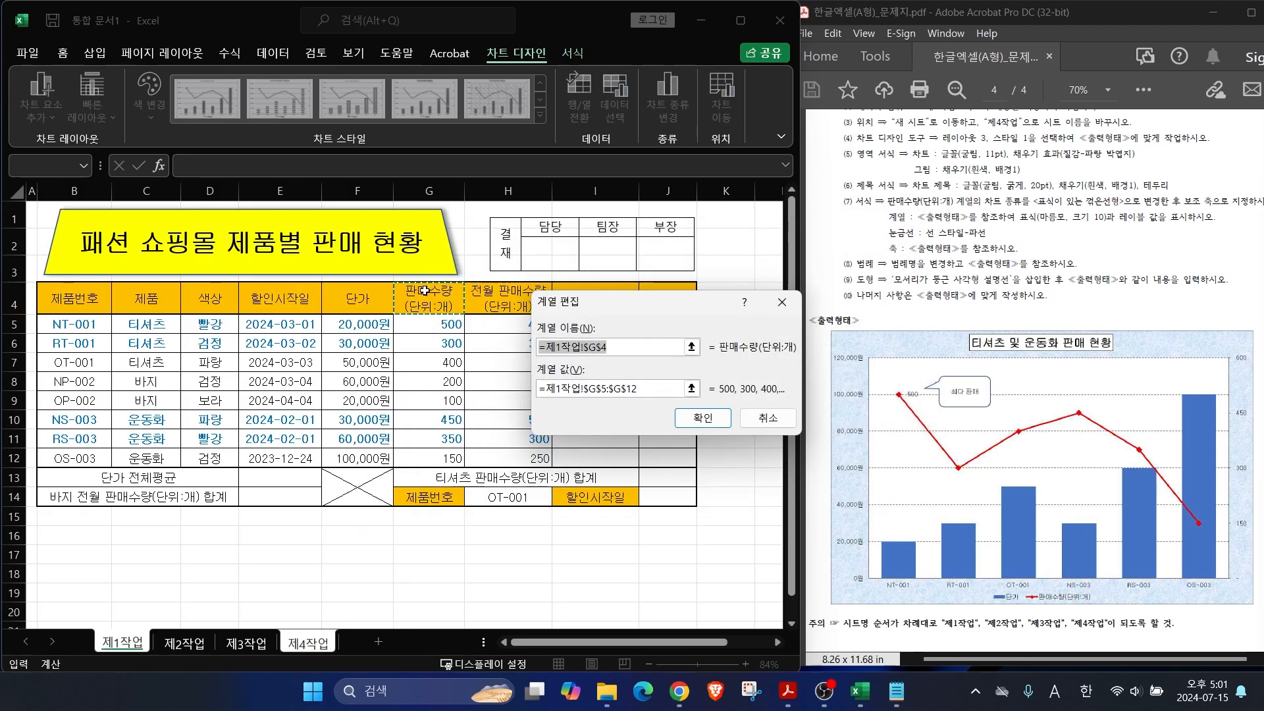
mouse_move(429, 306)
mouse_down()
mouse_move(404, 318)
mouse_move(454, 279)
mouse_move(456, 337)
mouse_up()
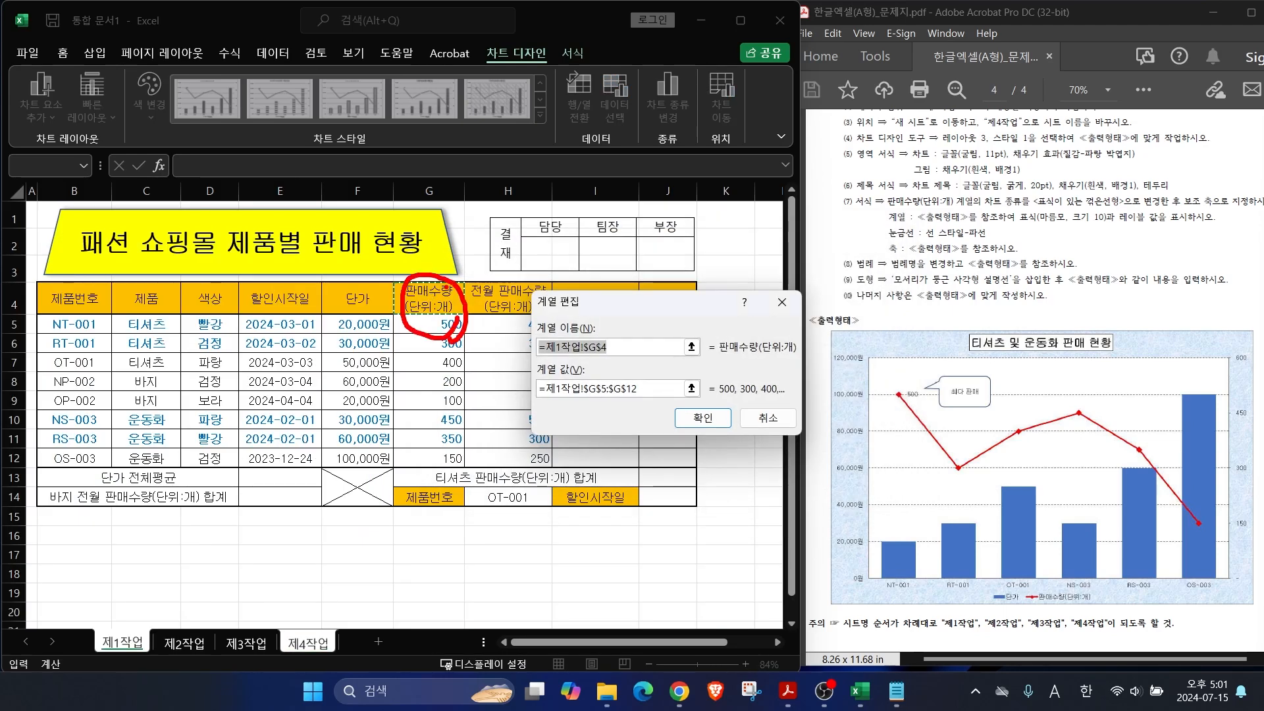
key(Escape)
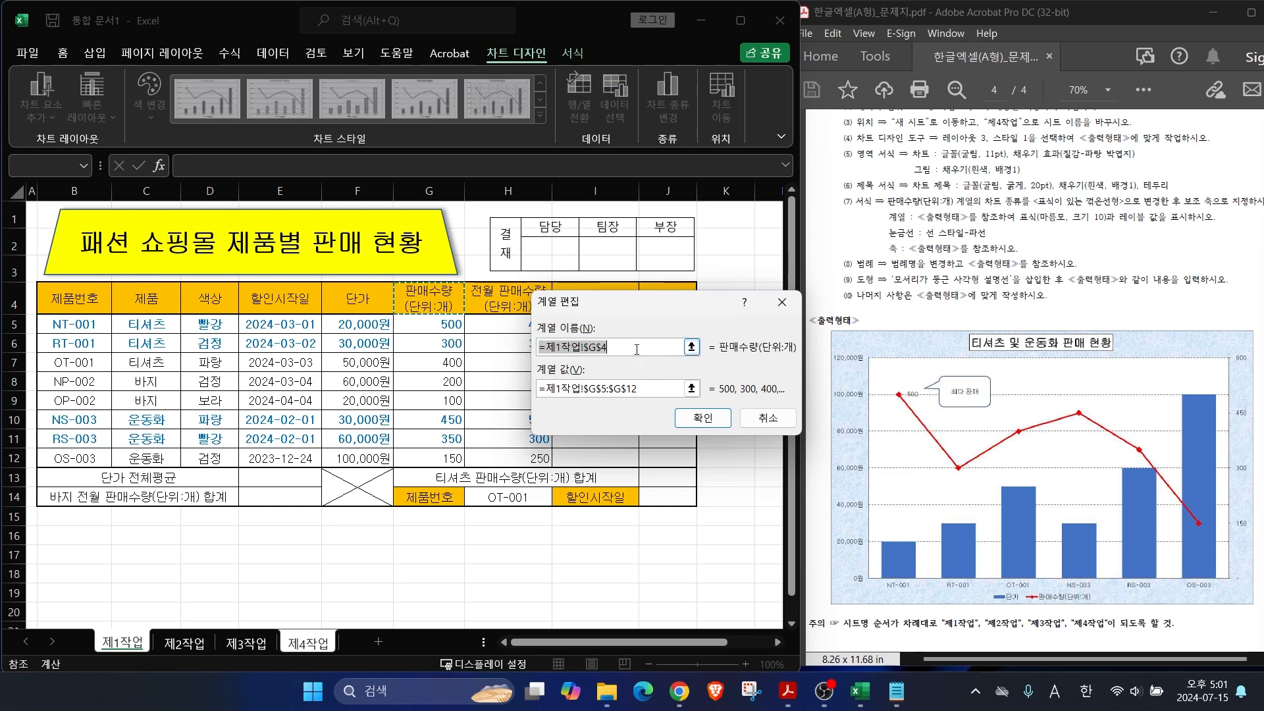
text(vks)
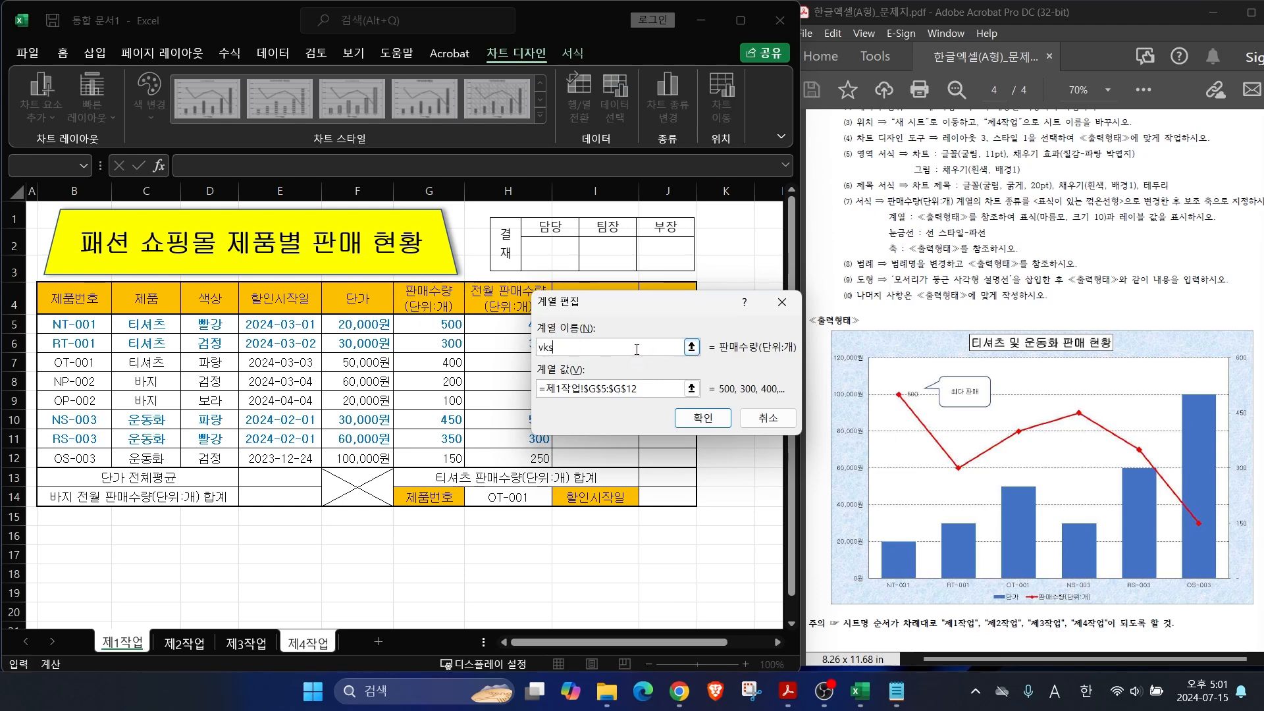
key(Hangul)
text(판매수량(단위:개))
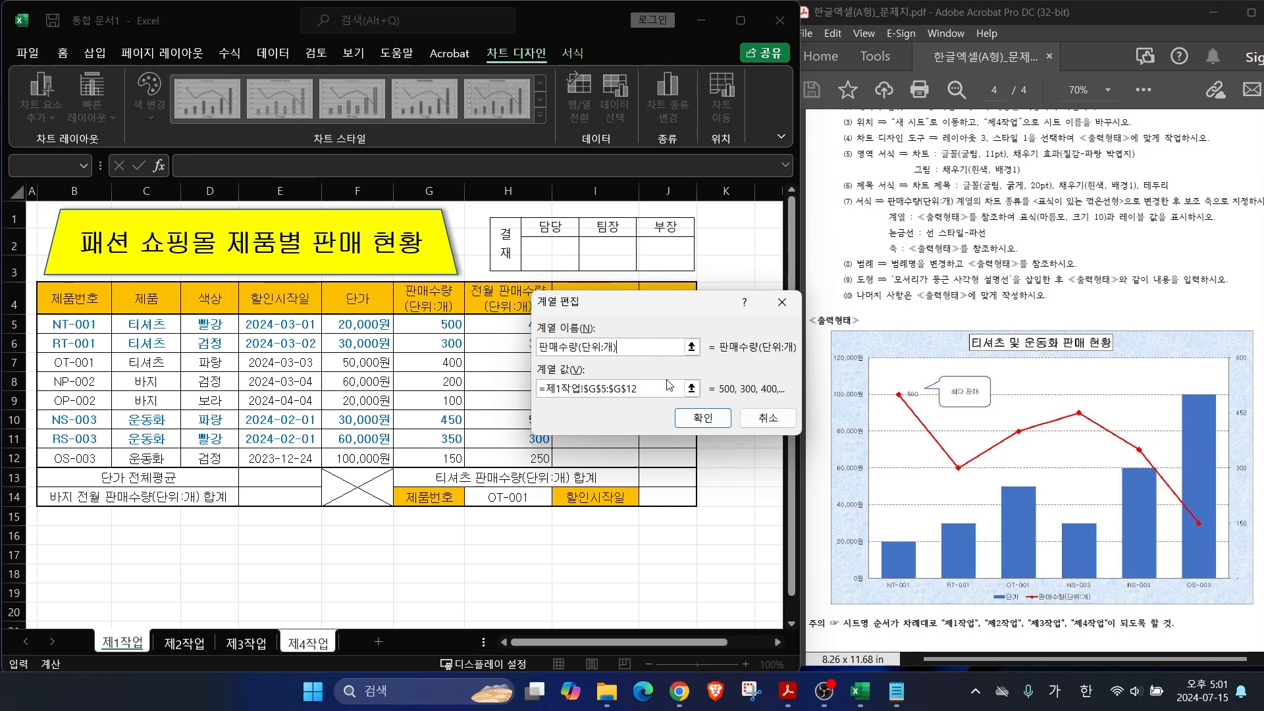
click(702, 417)
click(799, 475)
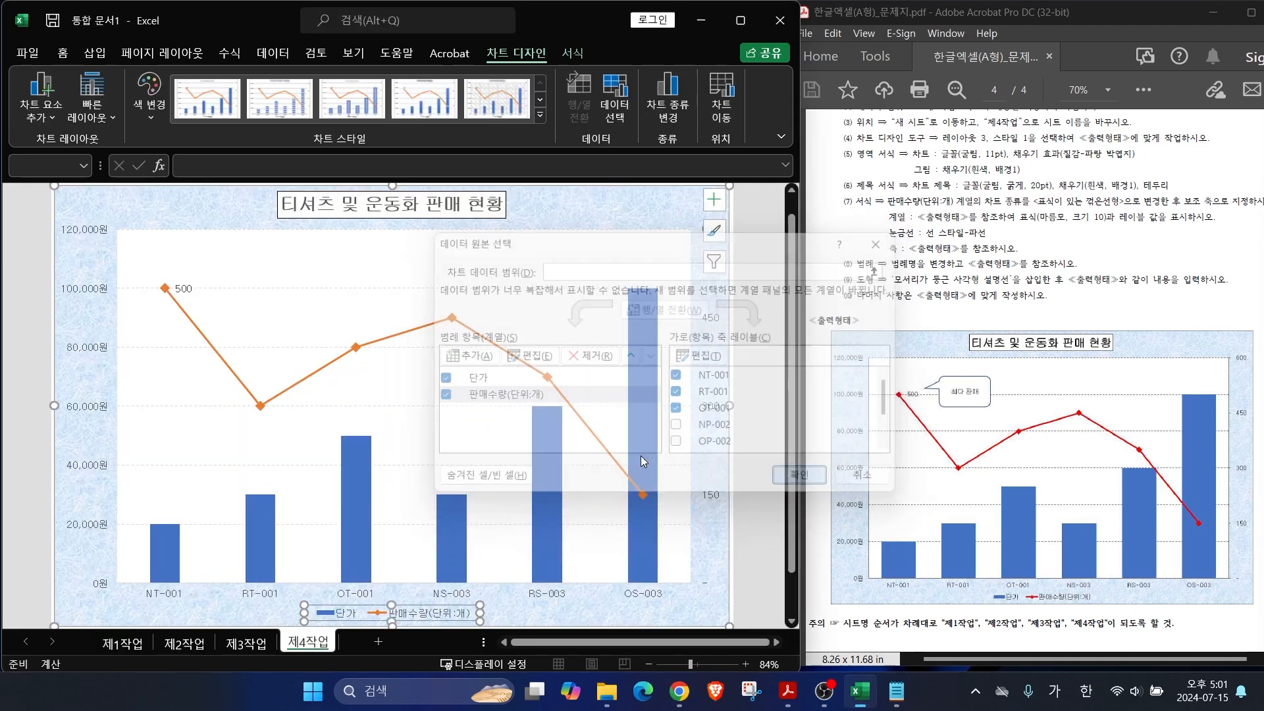
drag(426, 607, 481, 563)
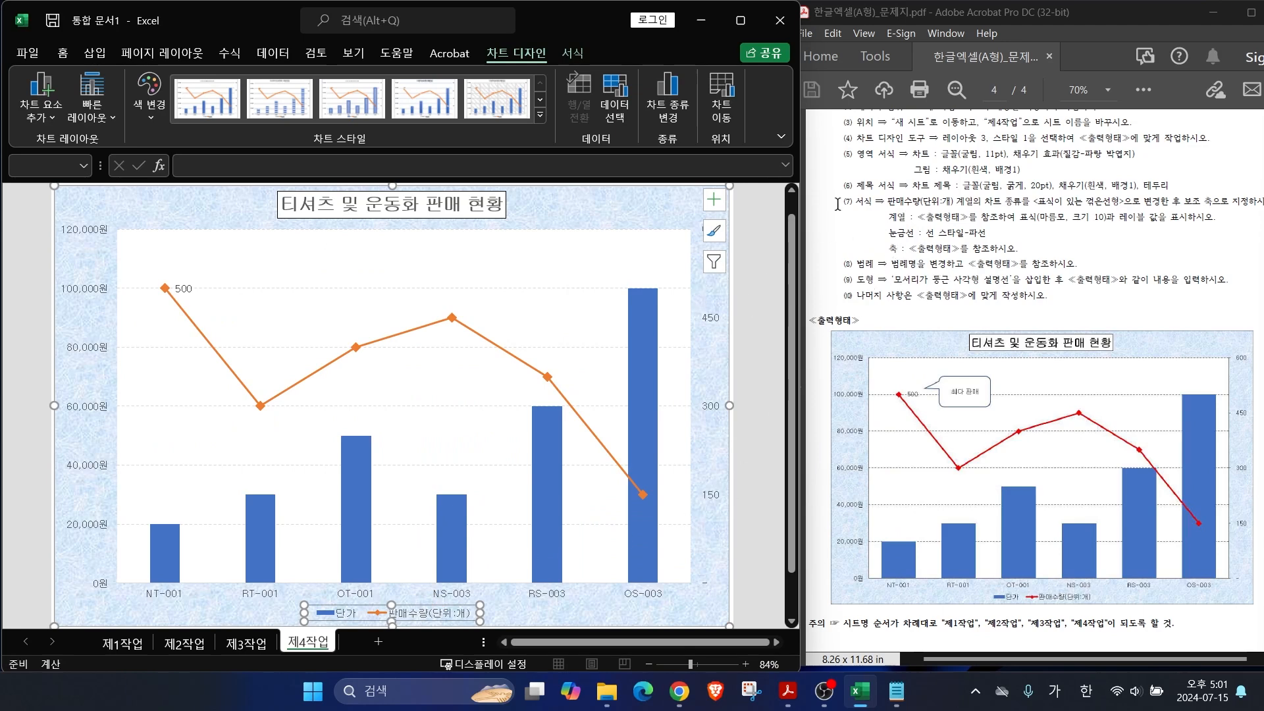
Step: Draw a rounded rectangular callout on the chart reading '최다 판매'
click(93, 53)
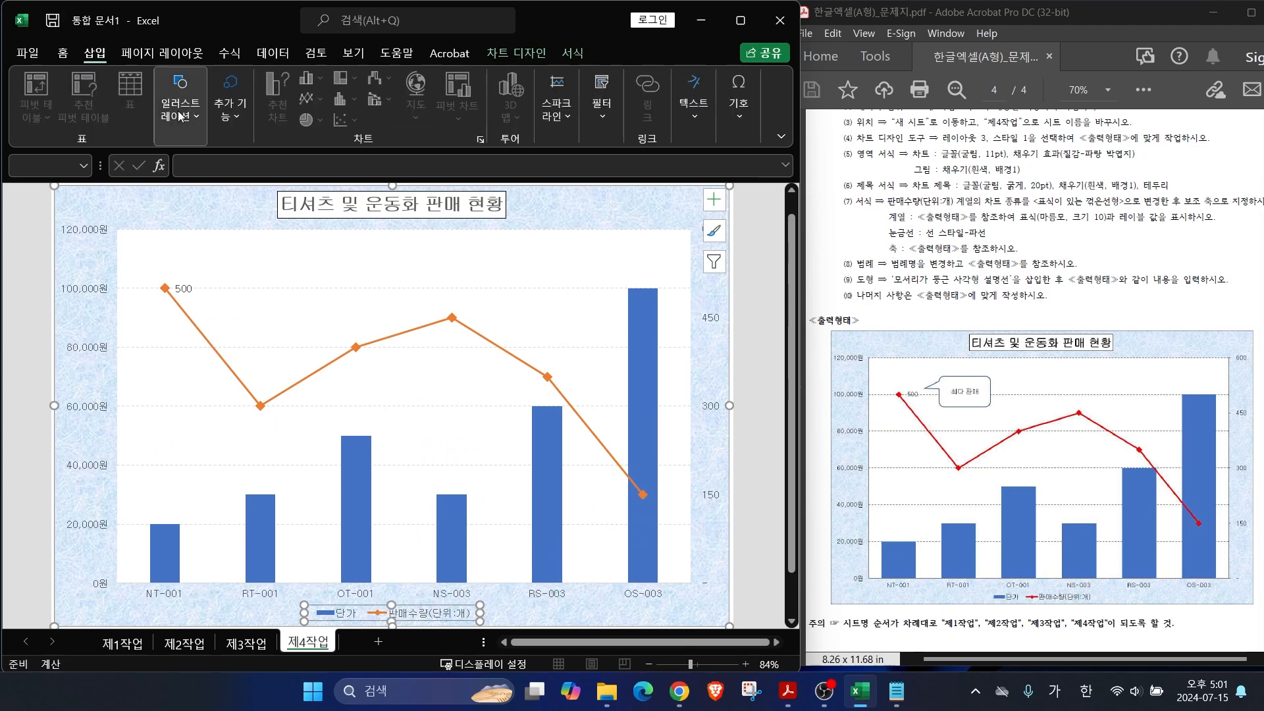
click(180, 105)
click(203, 187)
scroll(236, 579, down, 5)
click(221, 630)
mouse_move(230, 251)
mouse_down()
mouse_move(332, 307)
mouse_move(201, 273)
mouse_up()
text(최다 판매)
key(alt)
drag(1022, 285, 1209, 285)
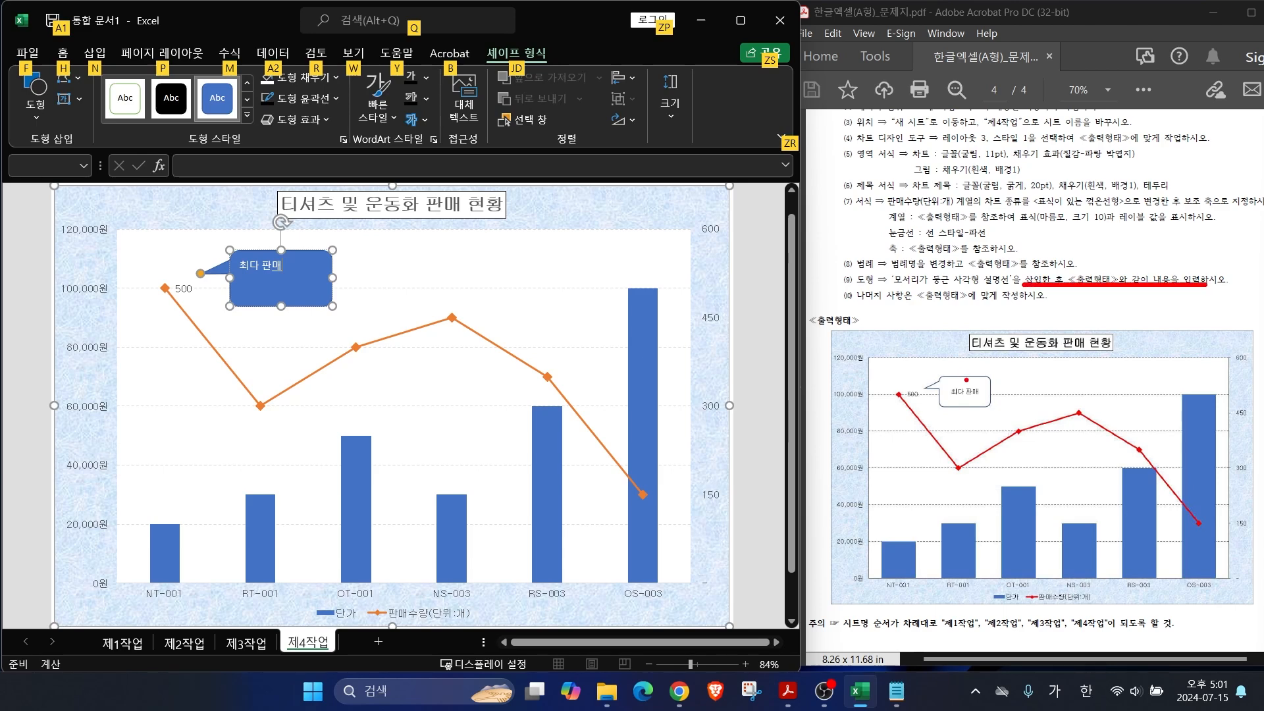
key(Escape)
click(284, 302)
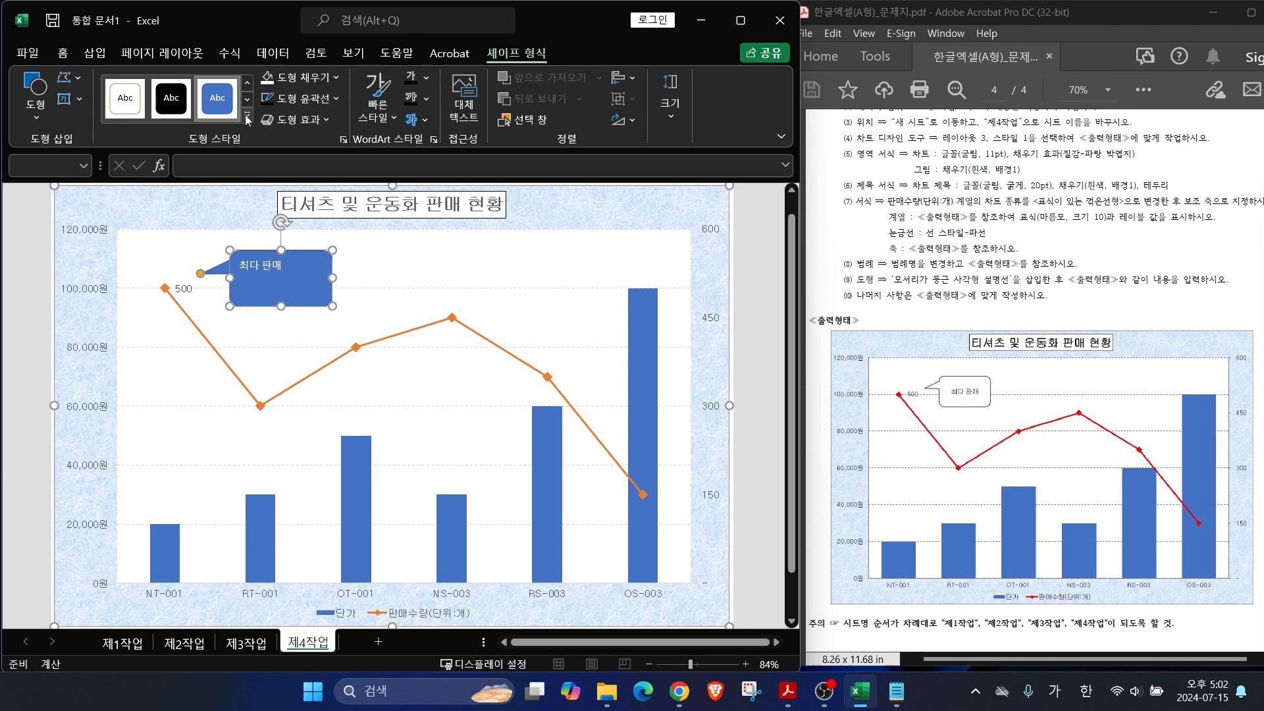
Step: Give the callout a white-fill shape style, centre its text, and shrink it
click(247, 119)
click(124, 145)
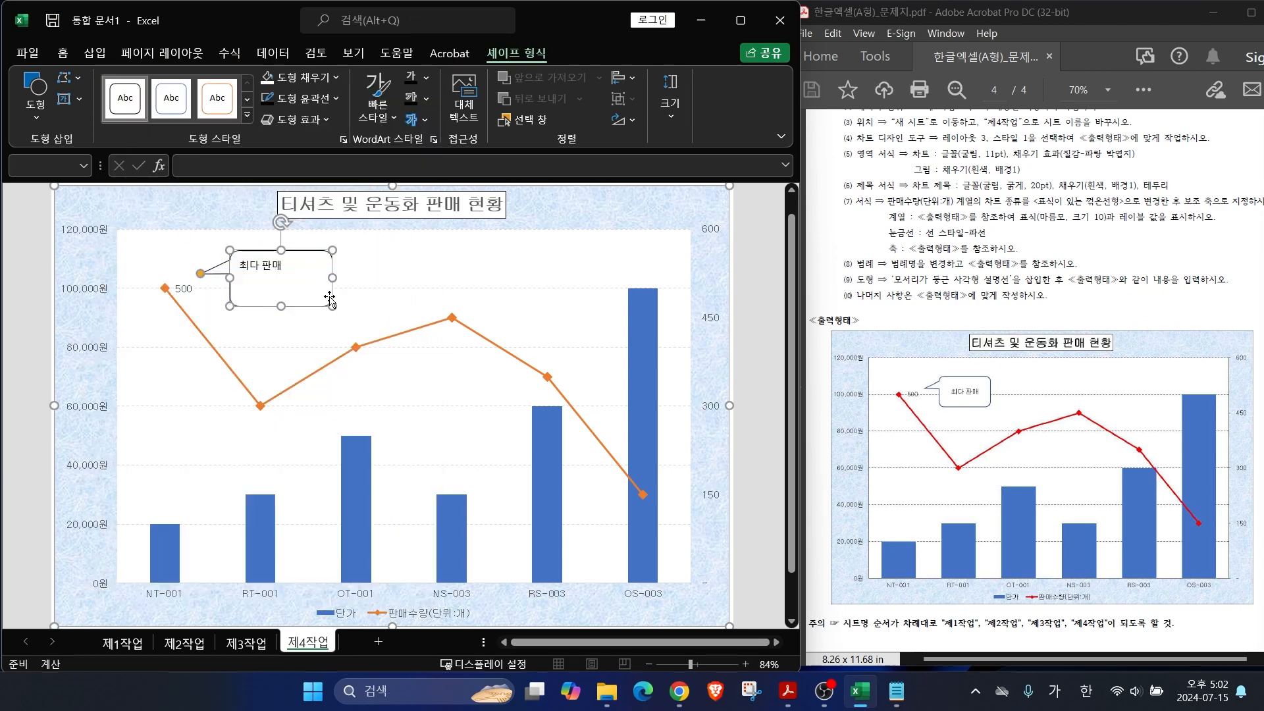
drag(332, 296, 323, 296)
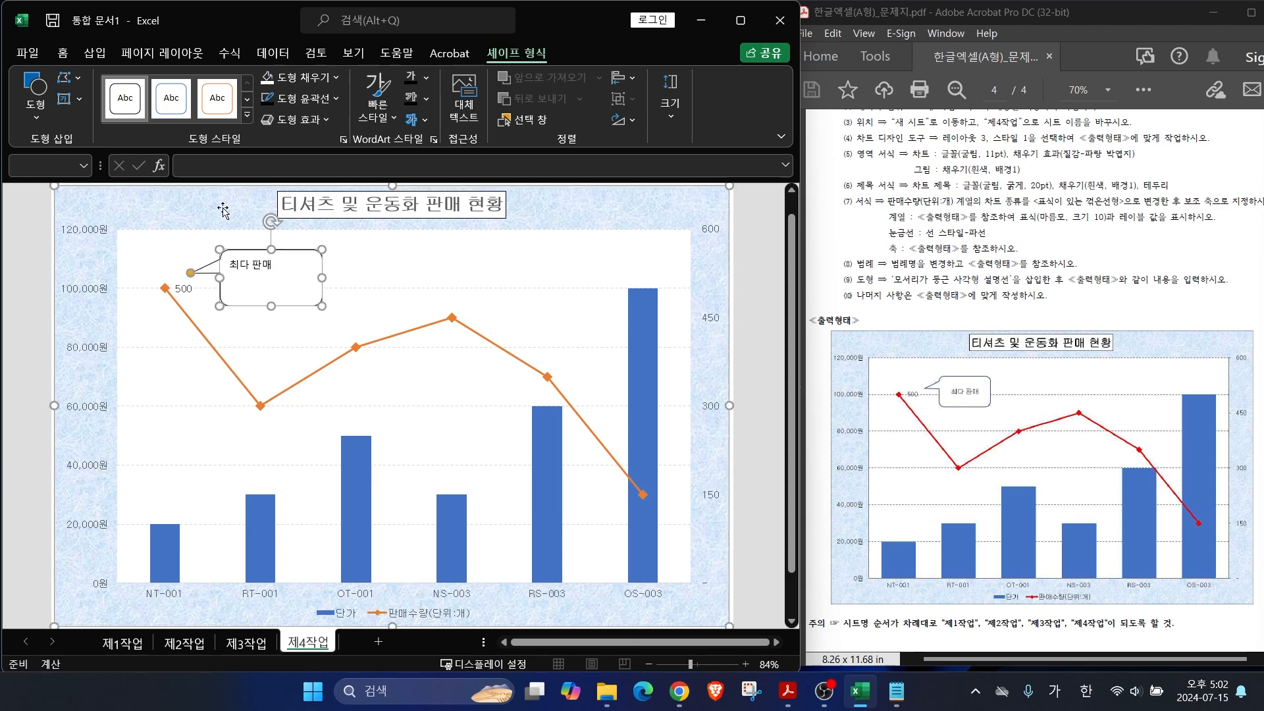
click(62, 53)
click(290, 98)
click(290, 77)
drag(322, 249, 297, 257)
click(366, 275)
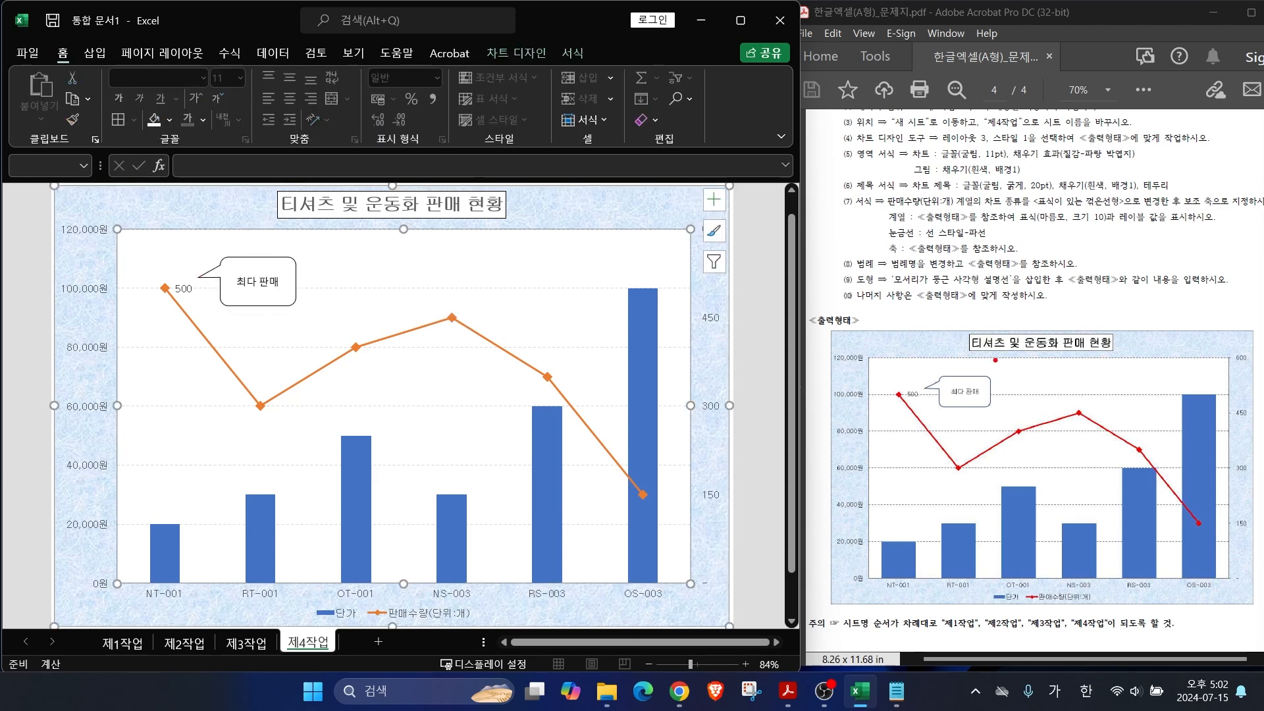
drag(917, 294, 990, 250)
key(Escape)
click(86, 355)
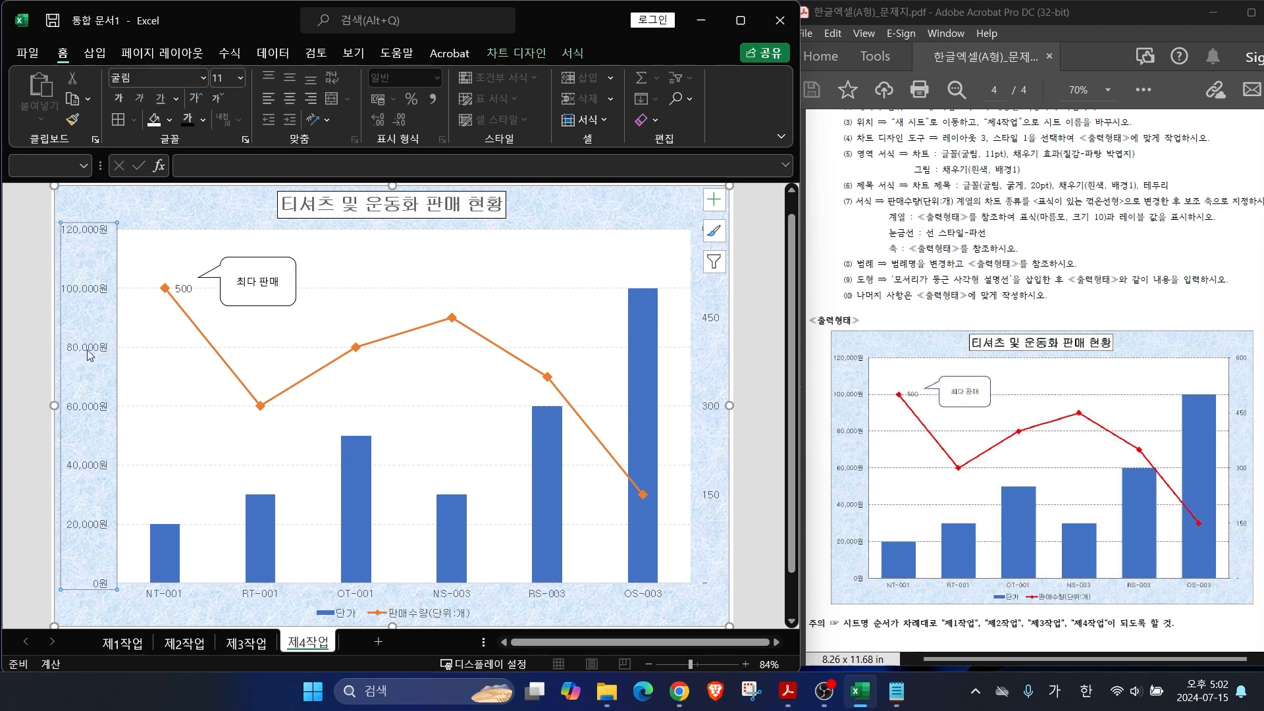
Step: Make the primary, category and secondary axis lines solid black and the gridlines black dashed
right_click(87, 356)
click(142, 558)
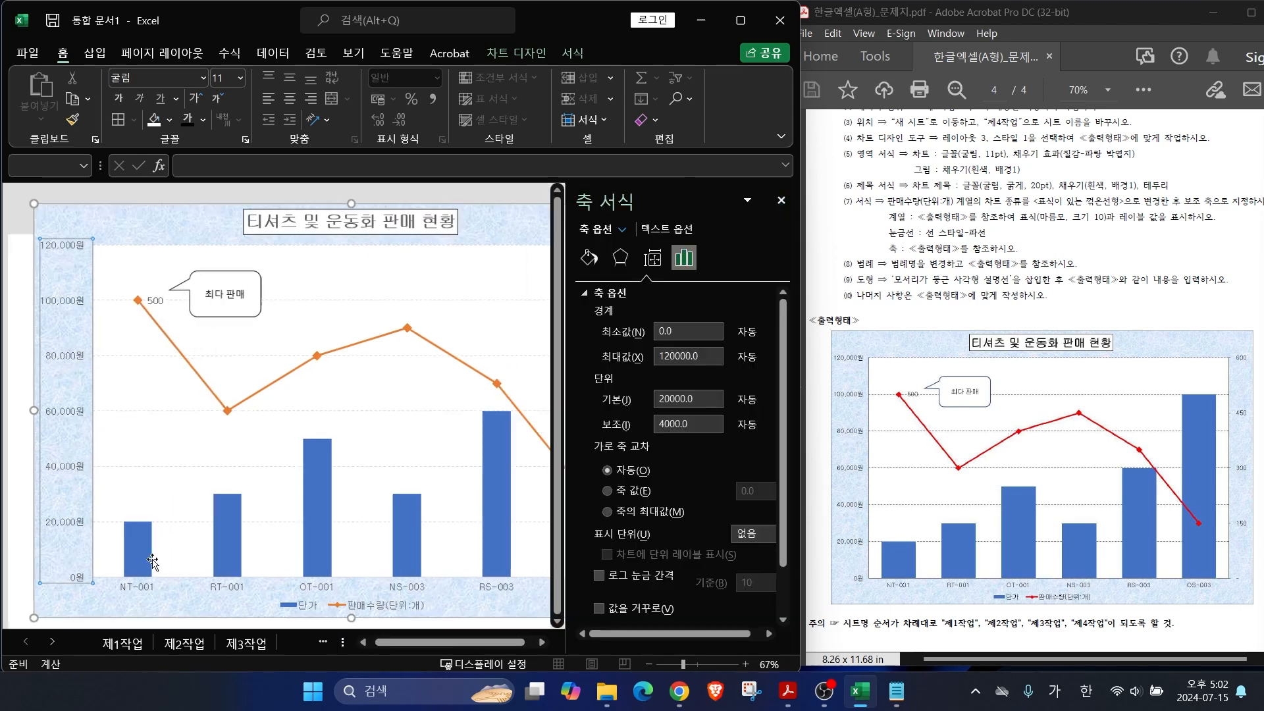
click(589, 257)
click(601, 314)
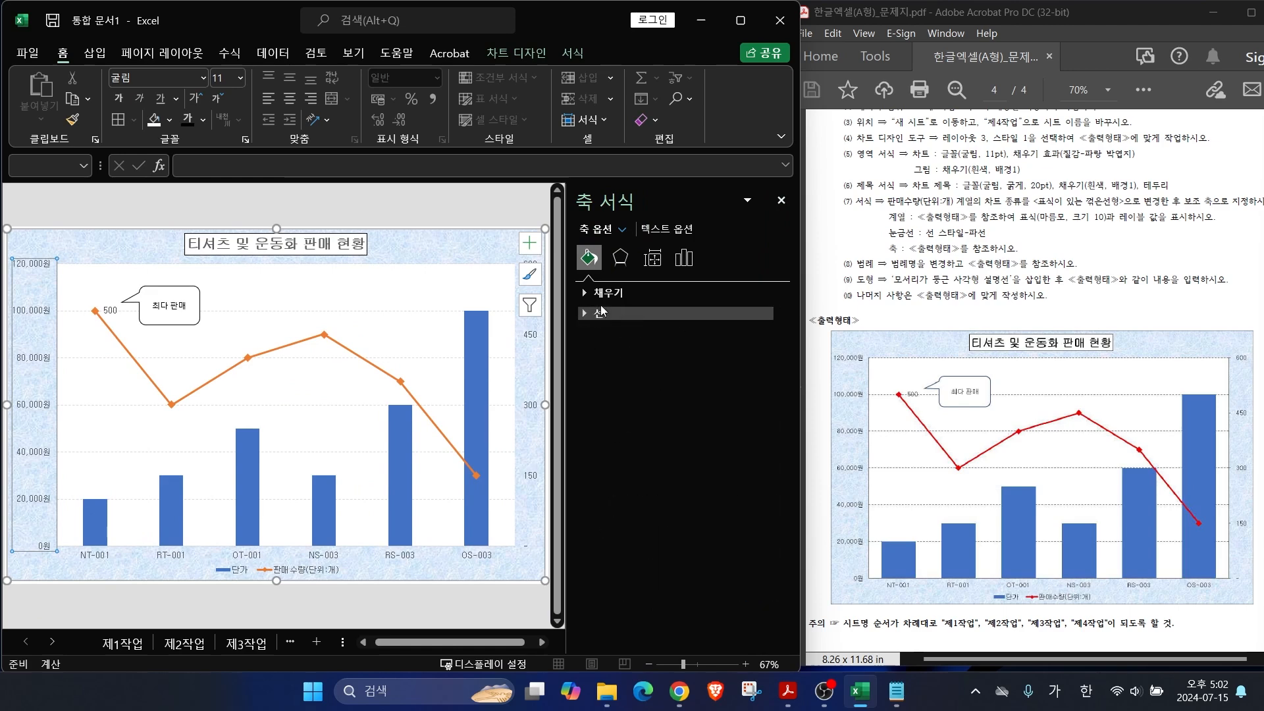
click(583, 313)
click(767, 437)
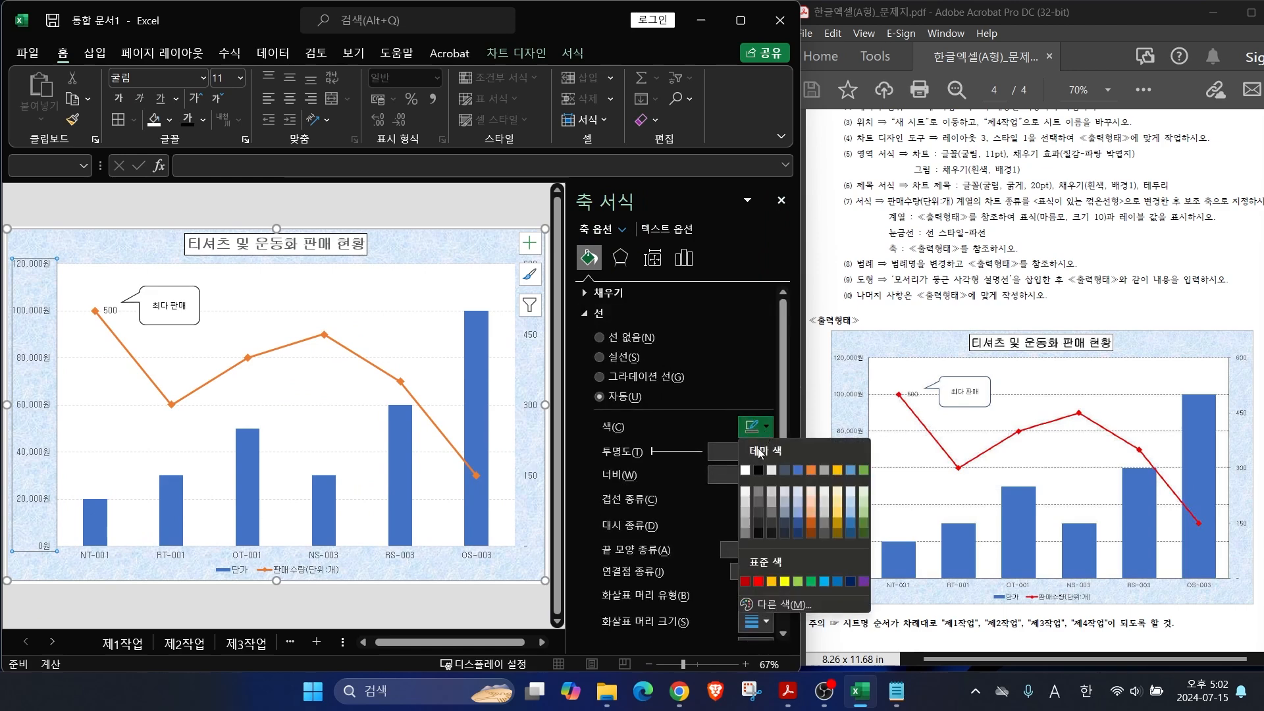
click(765, 431)
click(765, 429)
click(759, 470)
click(532, 410)
click(765, 432)
click(759, 470)
click(454, 405)
click(766, 406)
click(759, 445)
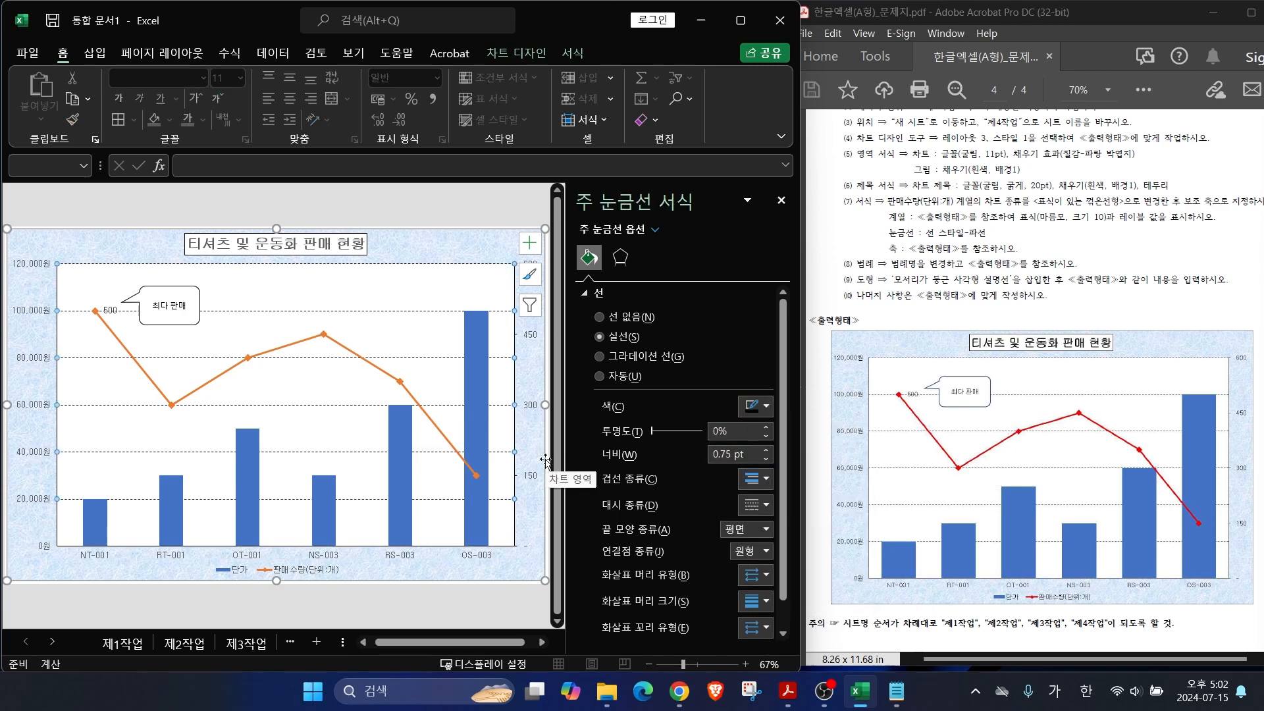
Step: Set the 단가 columns' gap width to 104% with -1% overlap
click(479, 404)
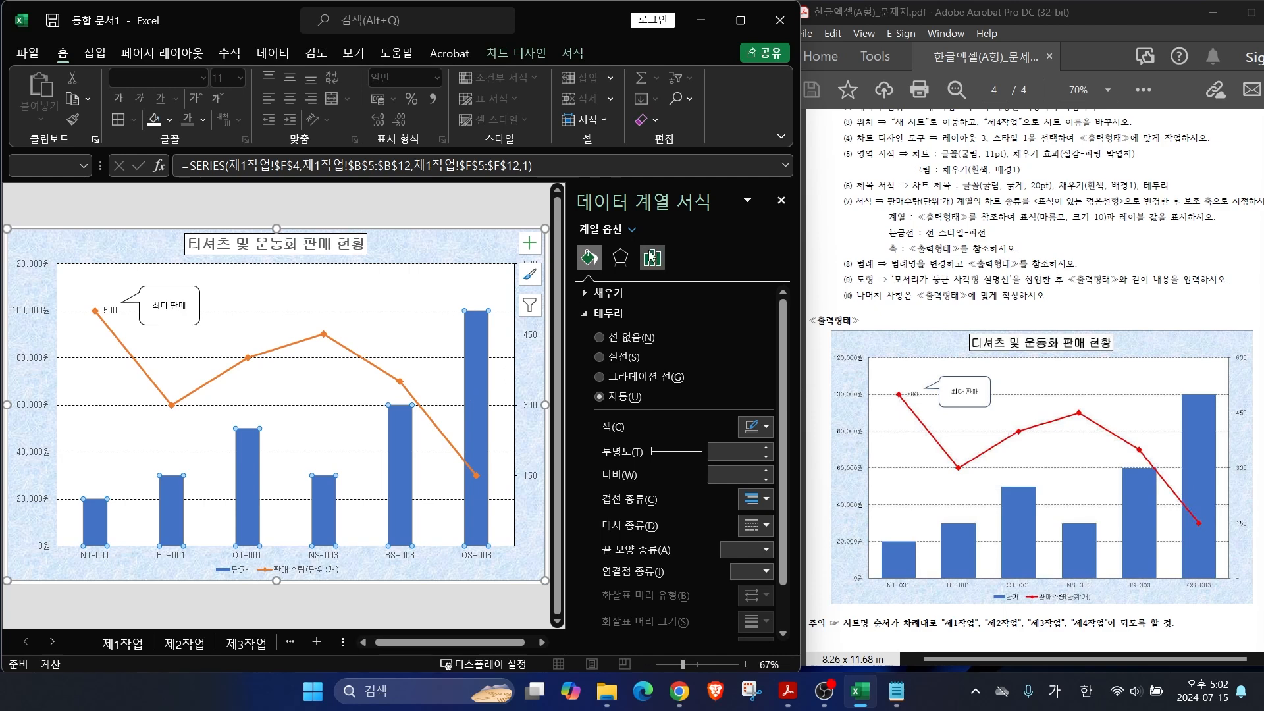
click(652, 258)
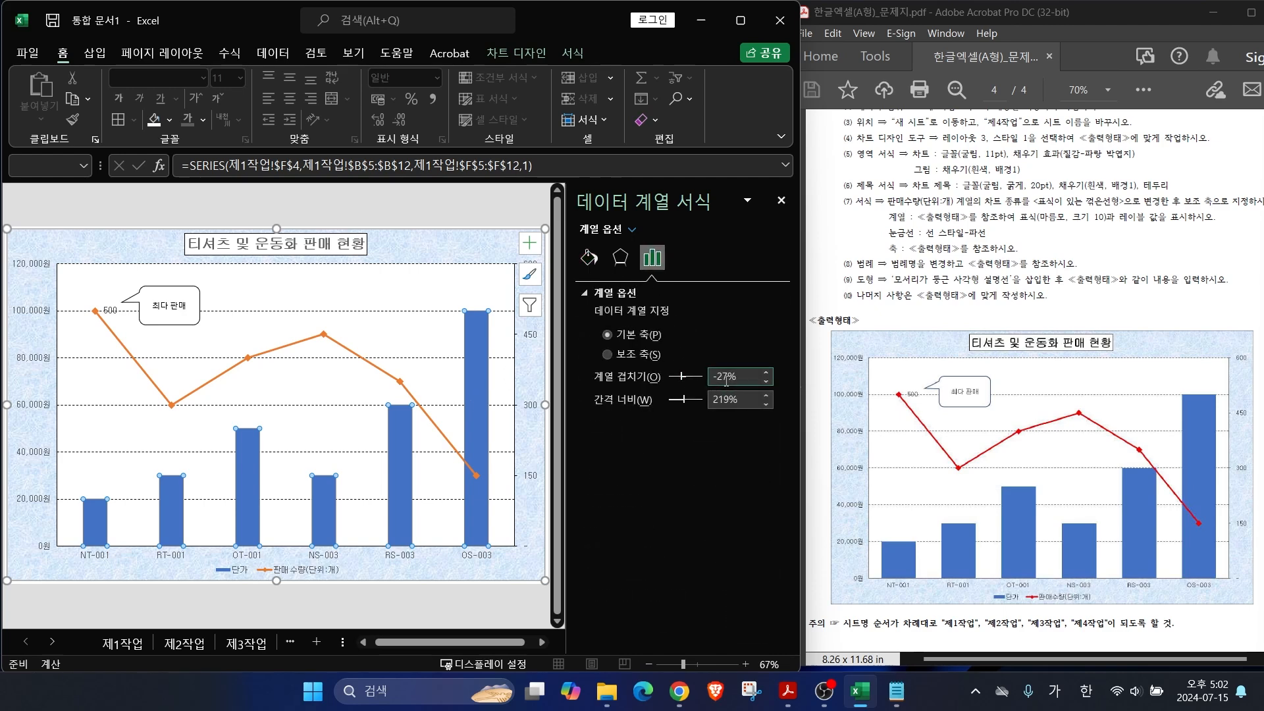
key(ctrl+2)
drag(685, 373, 710, 359)
drag(687, 414, 755, 453)
drag(1029, 508, 1093, 489)
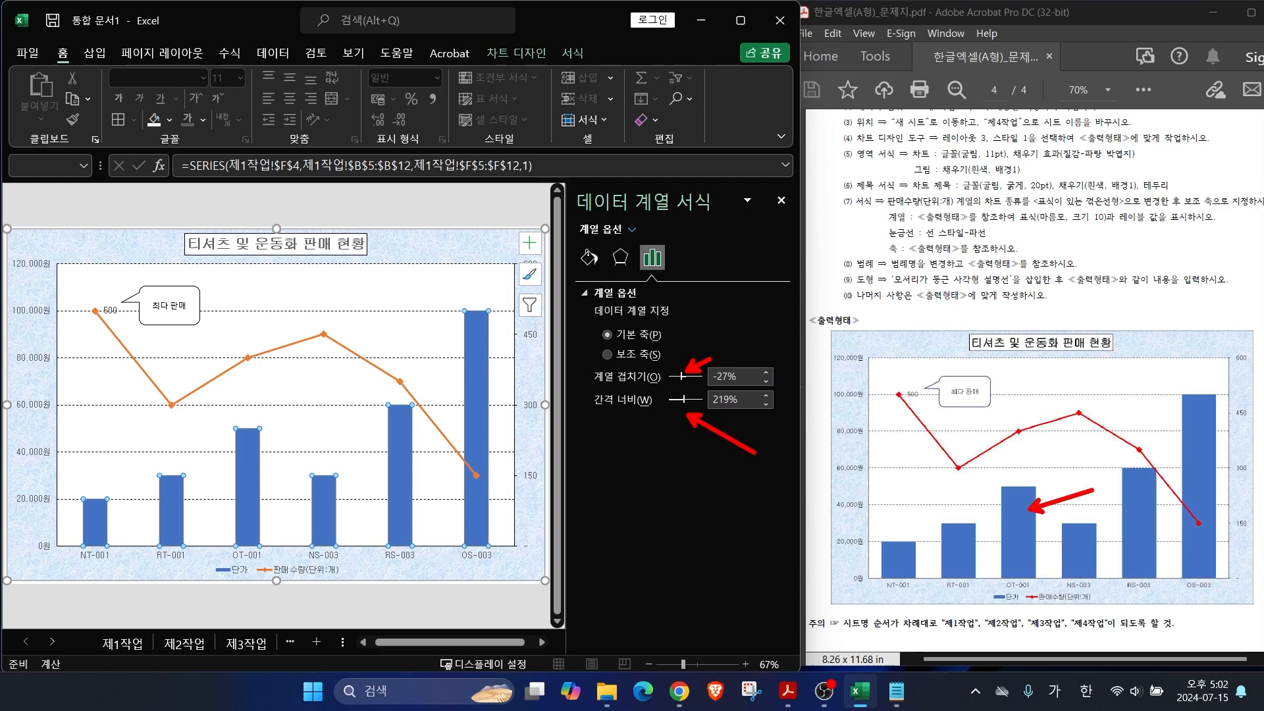
key(Escape)
mouse_move(681, 376)
mouse_down()
mouse_move(695, 376)
mouse_move(677, 399)
mouse_up()
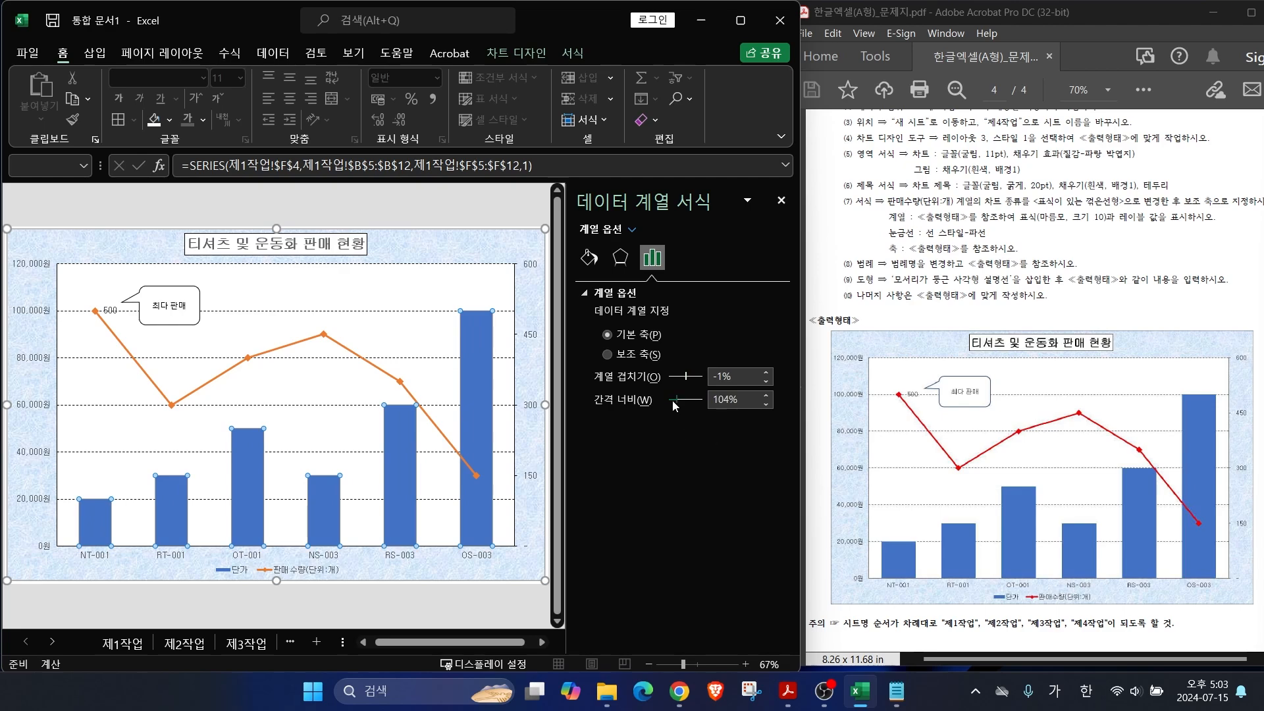
click(782, 200)
key(Escape)
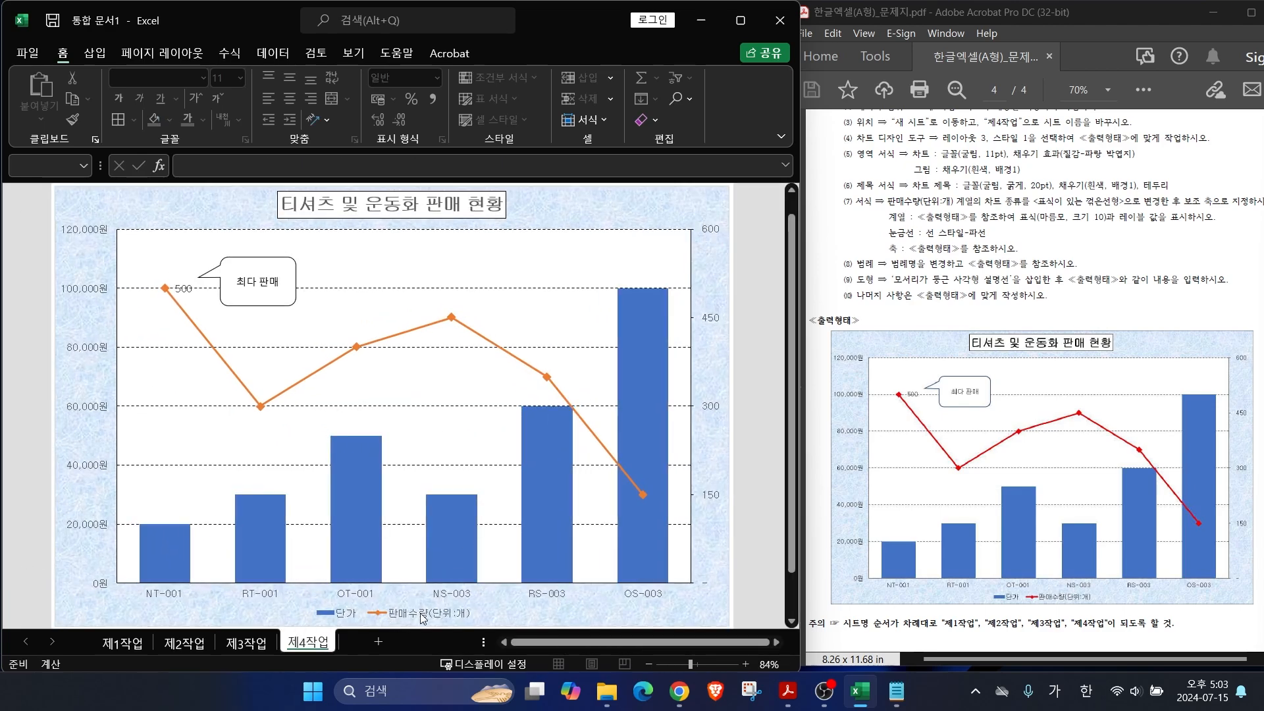
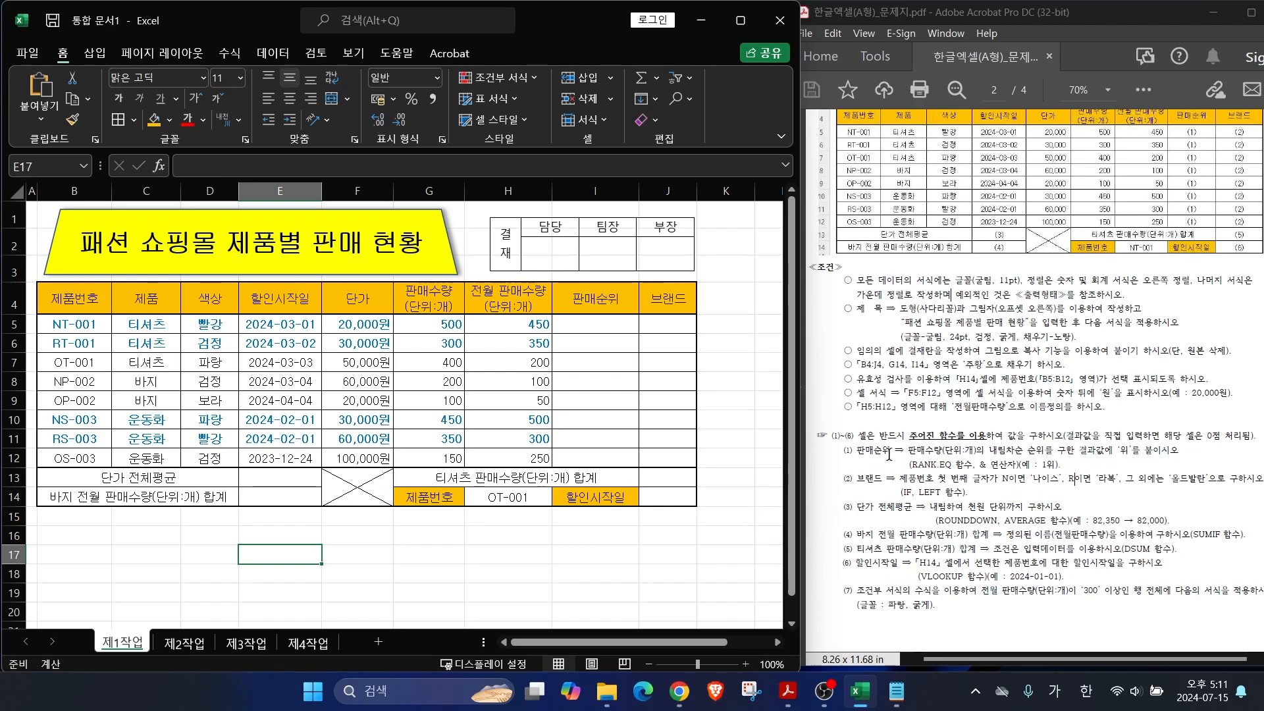
Step: Mark up the 판매순위 task: descending sales quantity ranking with 위 appended
drag(859, 452, 894, 461)
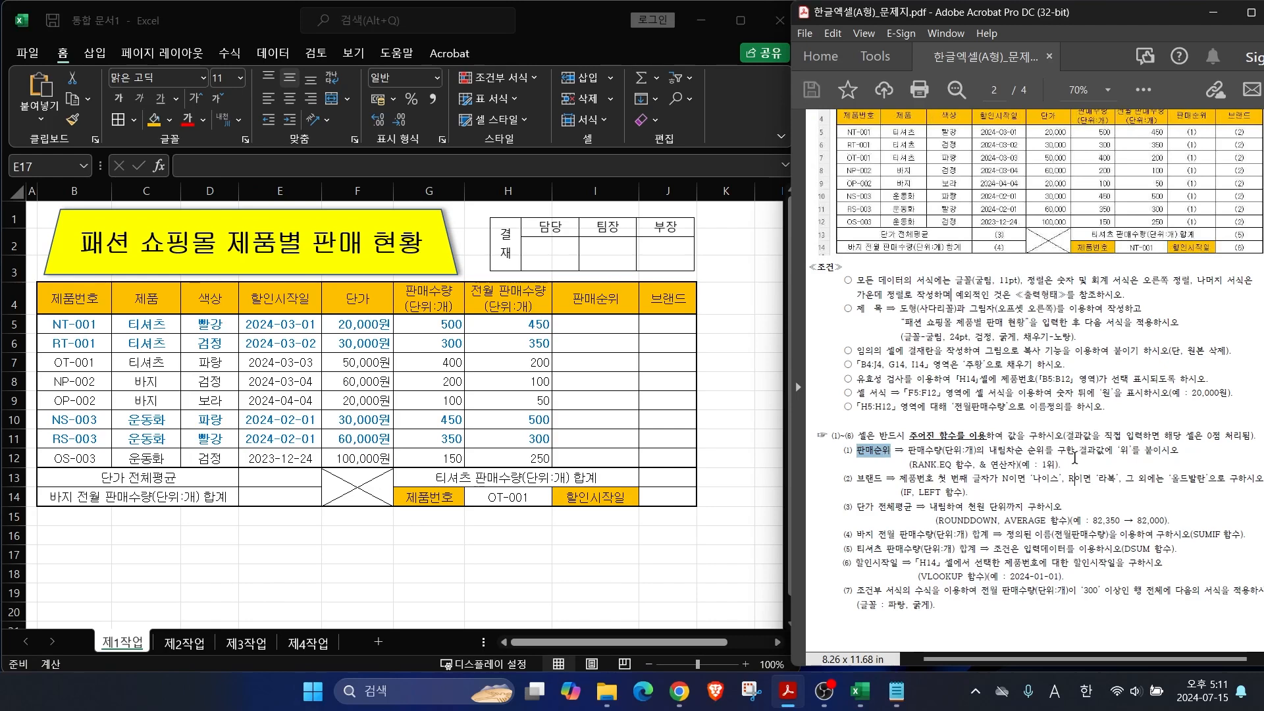
key(alt+2)
drag(1094, 461, 1197, 459)
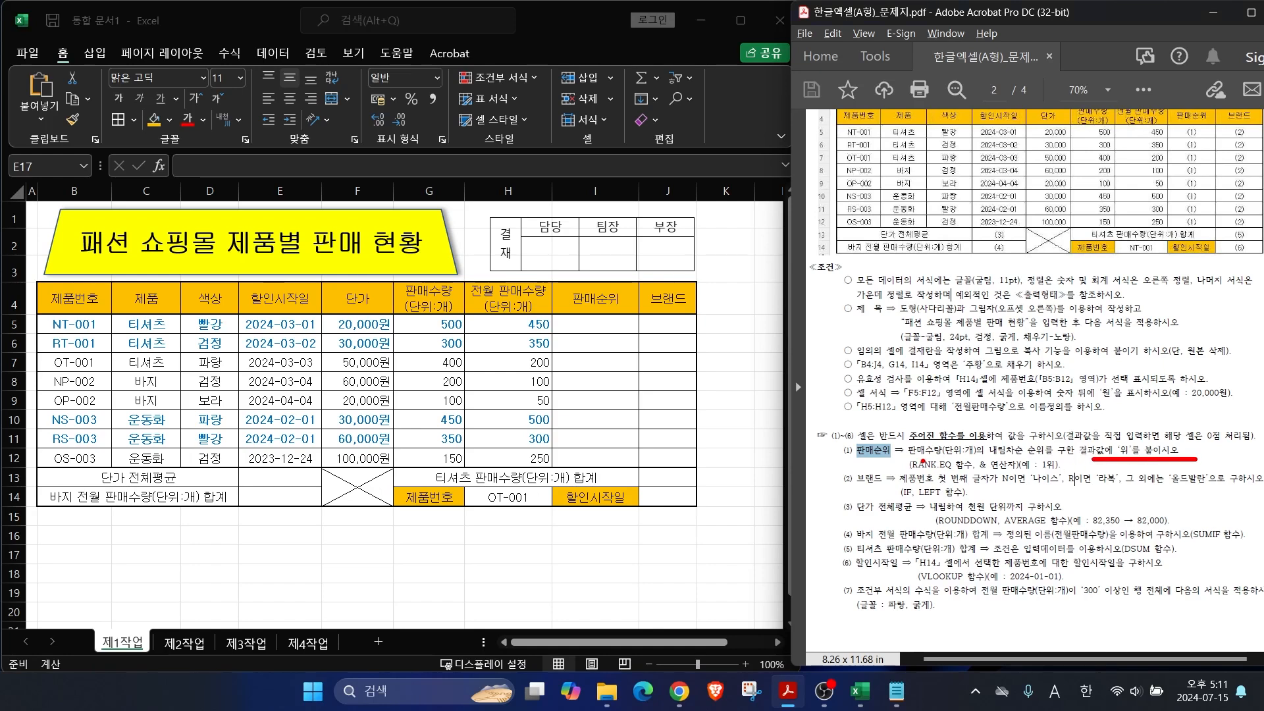
drag(899, 428, 924, 460)
drag(980, 418, 996, 461)
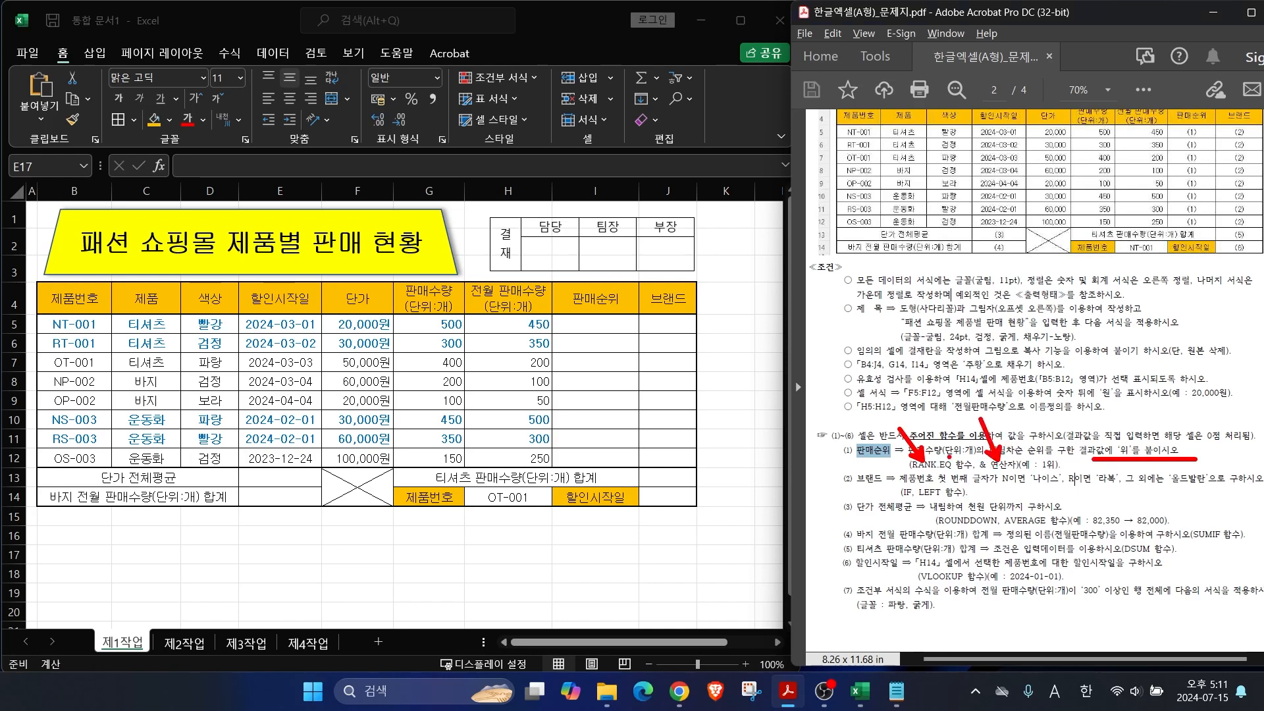
key(Escape)
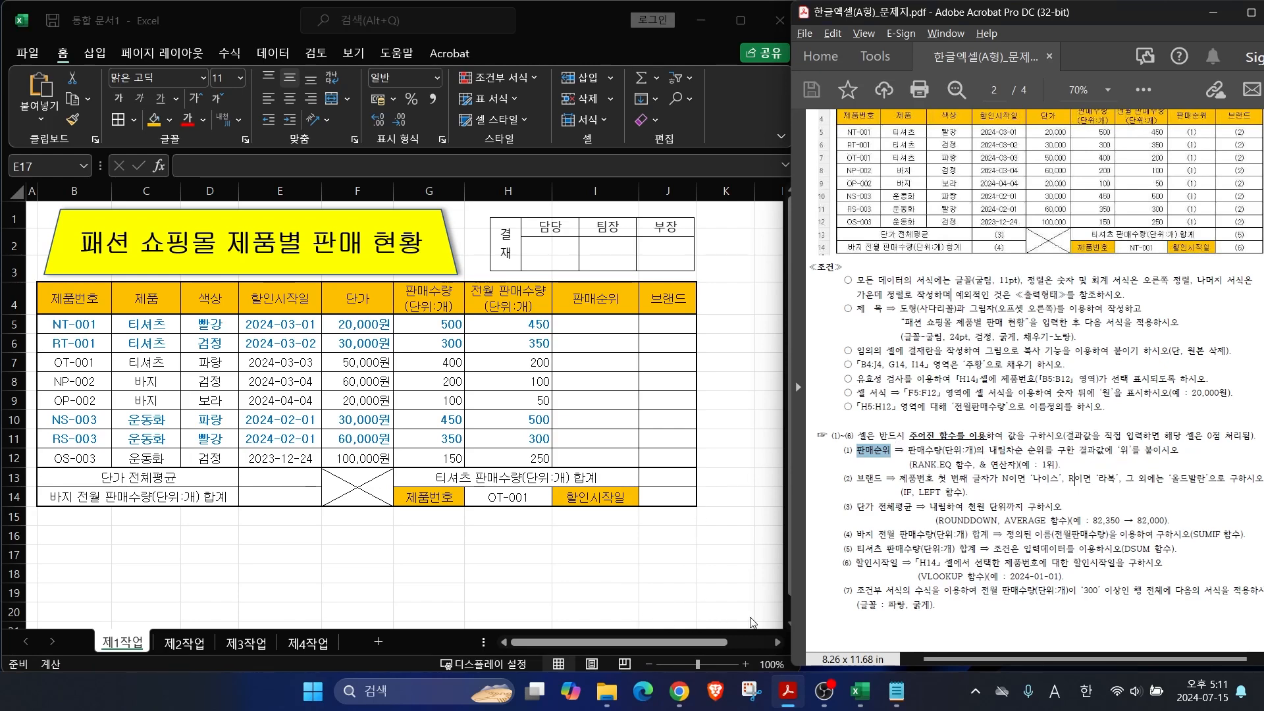
Step: Explain the RANK.EQ syntax notes: the descending form where the largest value ranks first
click(896, 693)
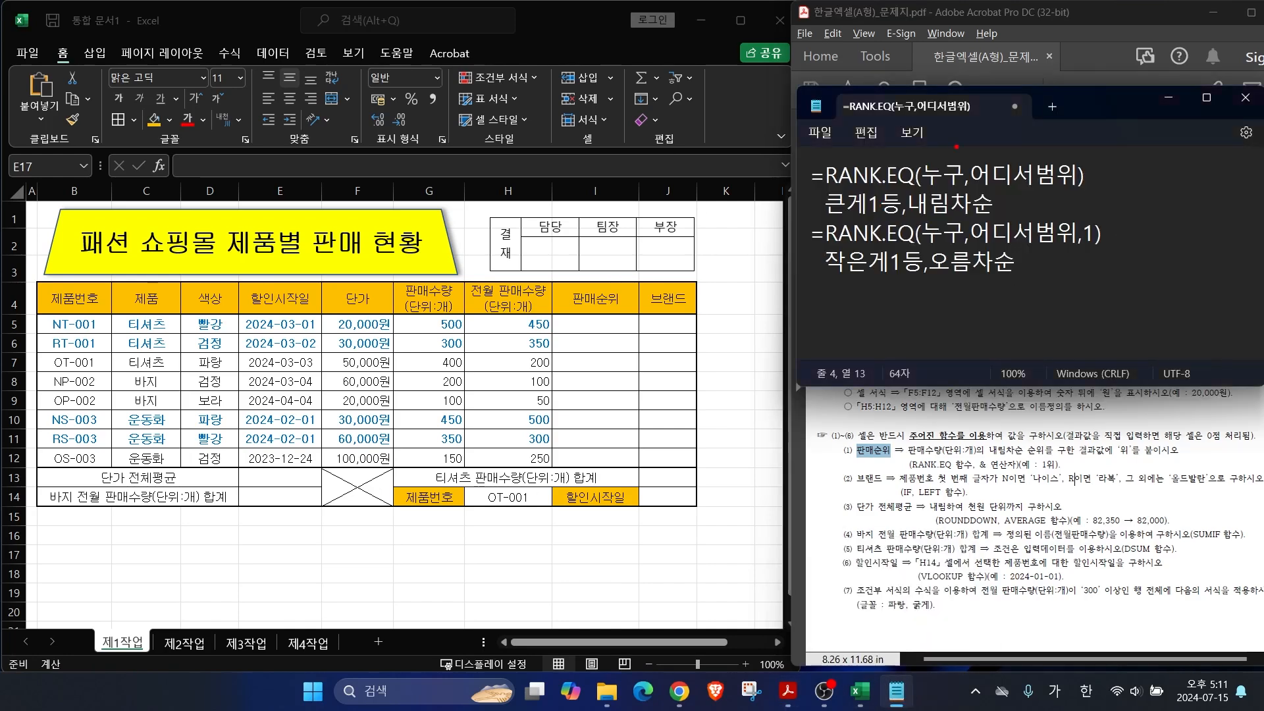
drag(941, 164, 905, 107)
drag(1029, 164, 996, 110)
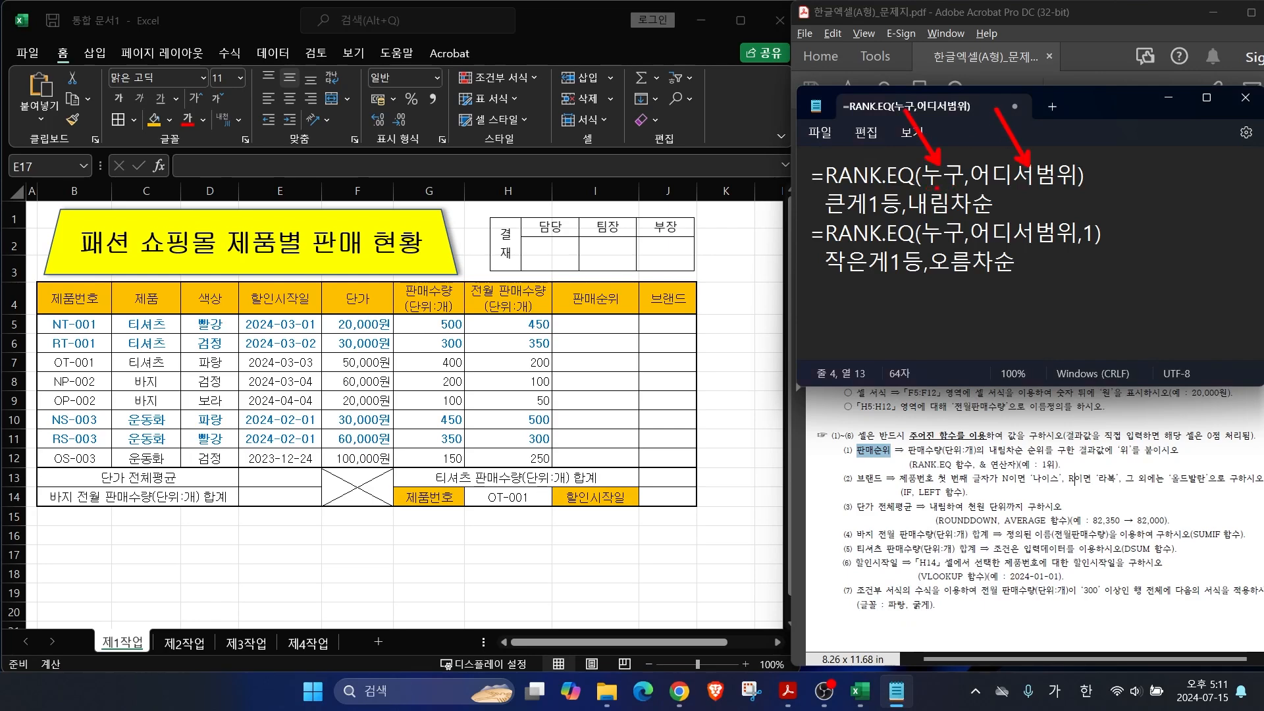
drag(925, 190, 1072, 189)
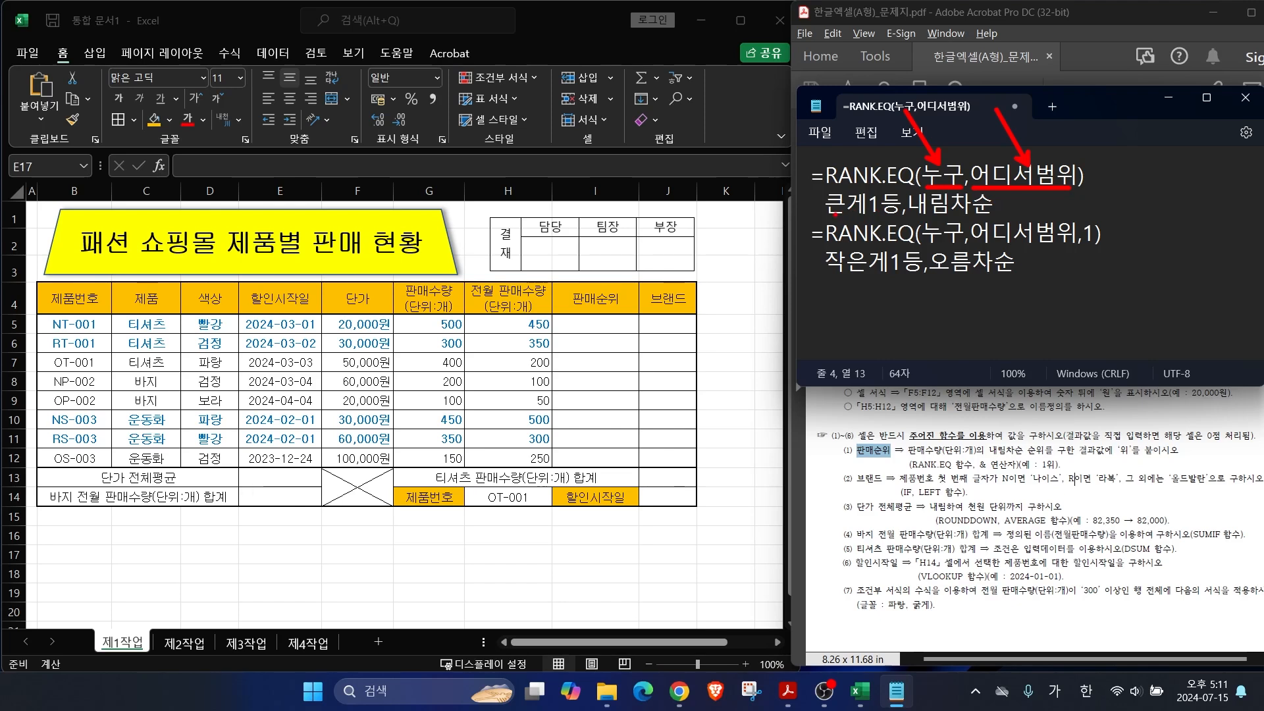
drag(825, 214, 901, 211)
drag(845, 295, 840, 384)
mouse_move(872, 334)
mouse_down()
mouse_move(856, 375)
mouse_move(891, 316)
mouse_move(922, 329)
mouse_up()
mouse_move(999, 350)
mouse_down()
mouse_move(981, 362)
mouse_move(980, 389)
mouse_move(1006, 348)
mouse_move(1018, 384)
mouse_move(1037, 342)
mouse_move(1079, 355)
mouse_move(1070, 388)
mouse_move(1111, 356)
mouse_up()
drag(956, 258, 1090, 304)
drag(1090, 304, 1027, 310)
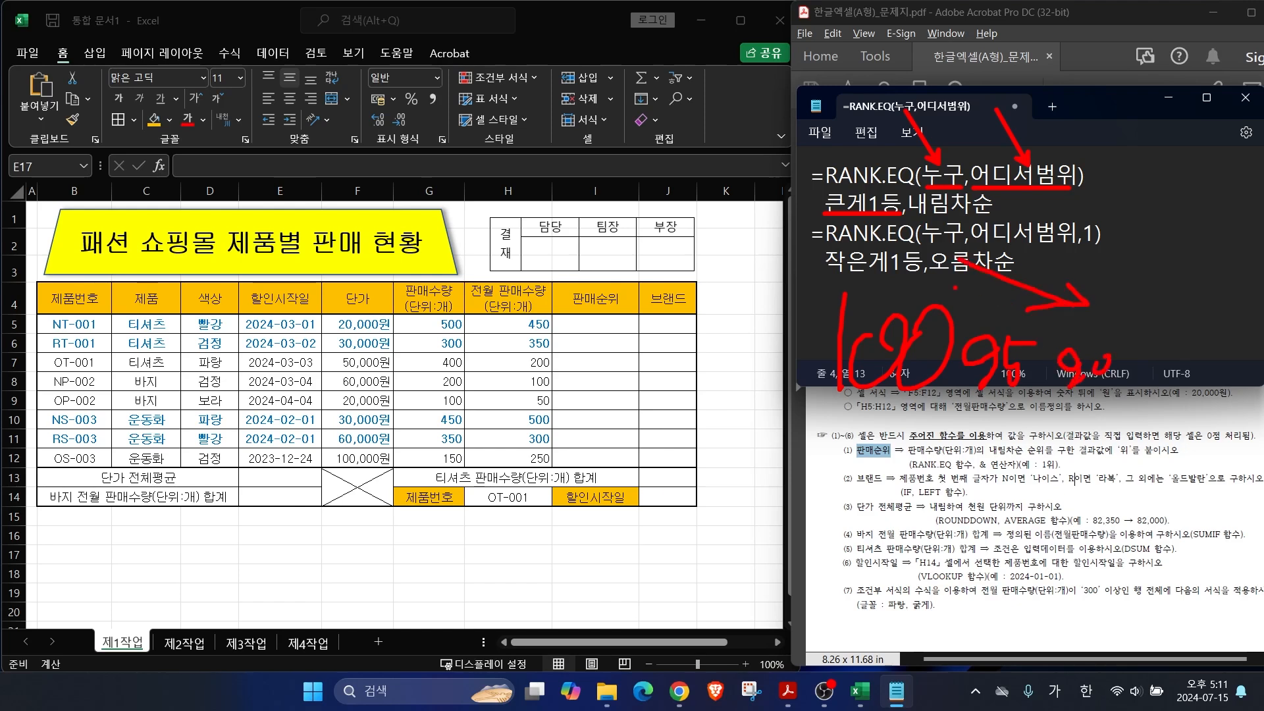
key(Escape)
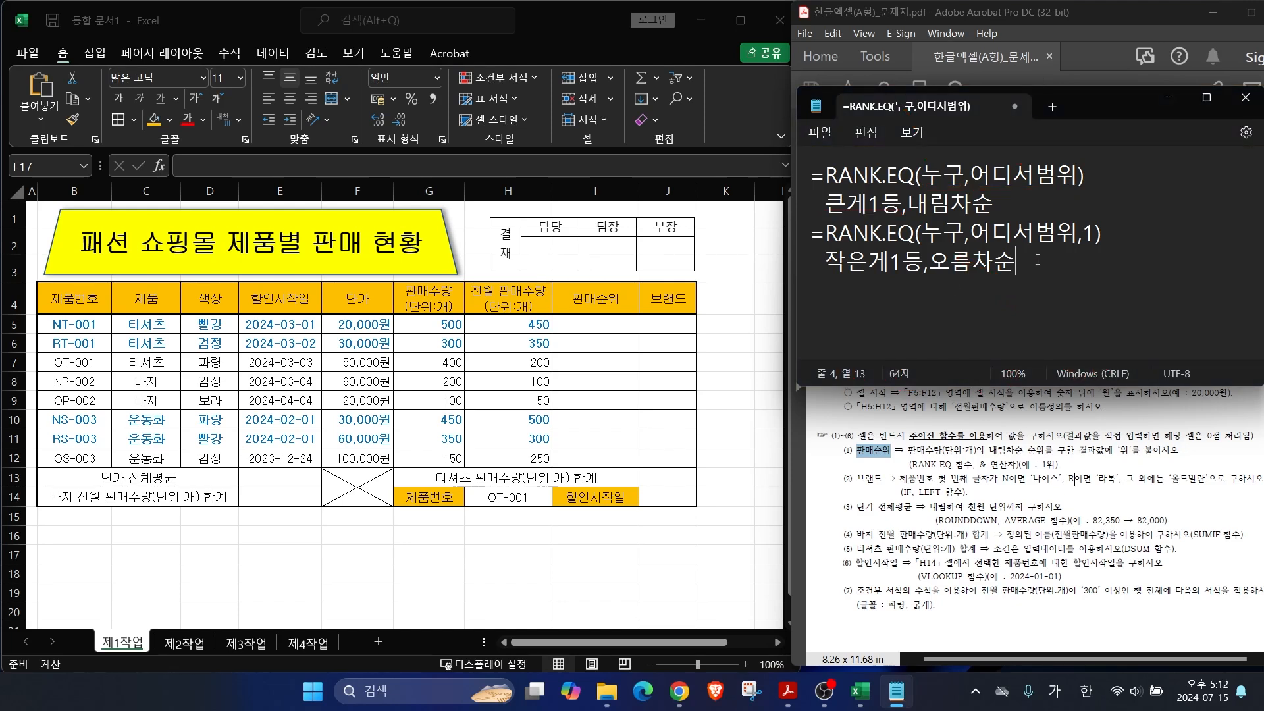
Step: Contrast the ,1 ascending option and box the descending RANK.EQ syntax this task needs
drag(1091, 222, 1132, 190)
drag(1093, 210, 1108, 224)
mouse_move(923, 341)
mouse_down()
mouse_move(920, 355)
mouse_move(979, 352)
mouse_up()
drag(993, 287, 1012, 368)
drag(1127, 263, 1133, 327)
drag(1096, 264, 1095, 364)
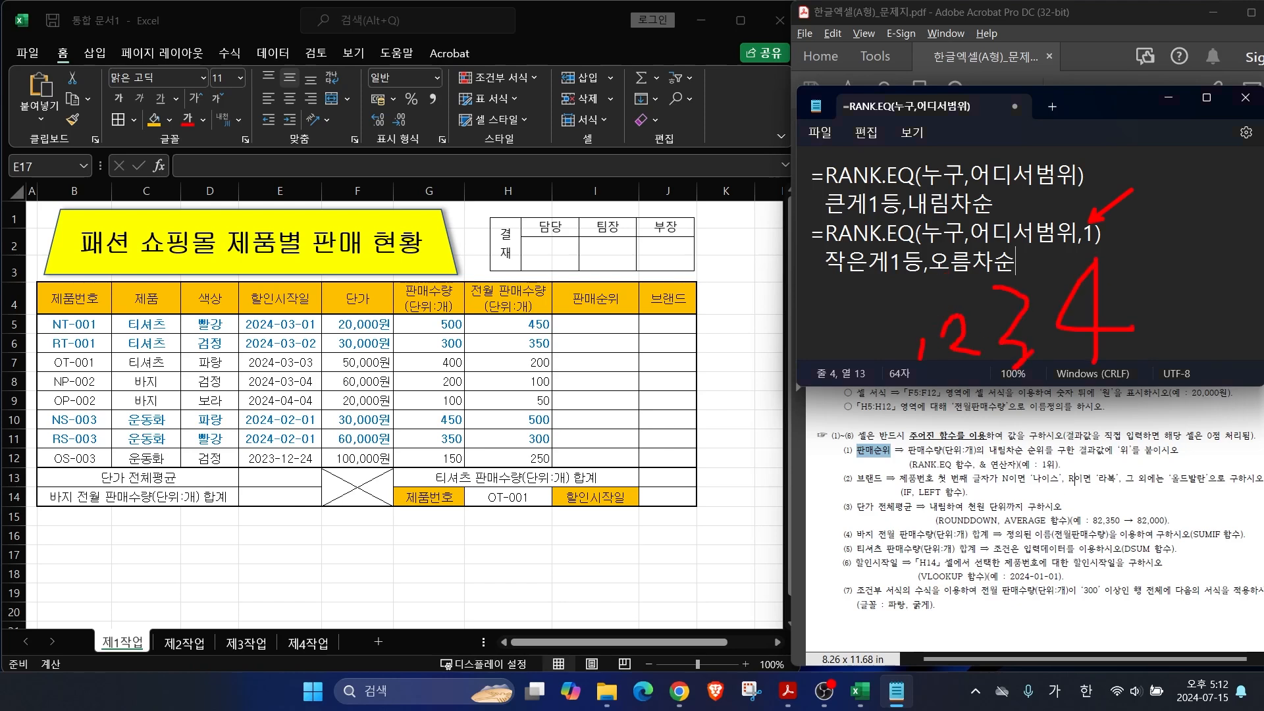
drag(896, 296, 980, 226)
drag(978, 229, 962, 263)
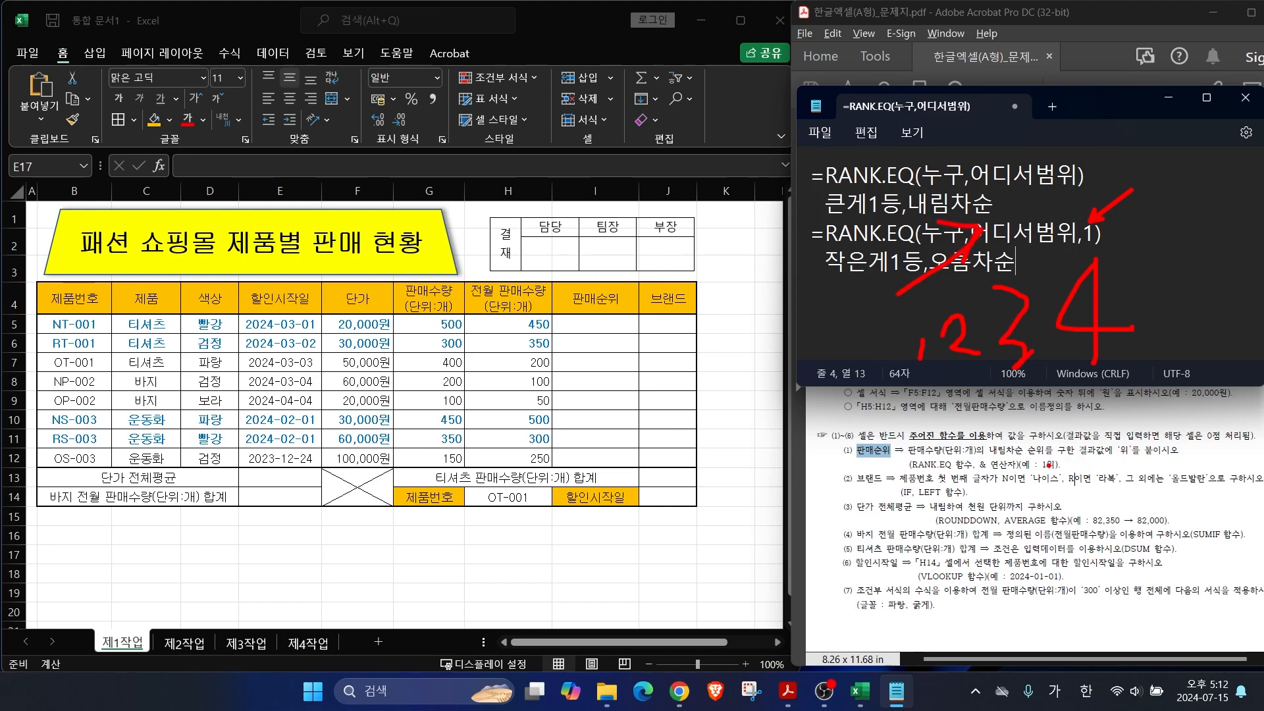
drag(988, 454, 1044, 453)
key(e)
mouse_move(800, 158)
mouse_down()
mouse_move(960, 227)
mouse_move(1131, 218)
mouse_up()
key(Escape)
Step: Start a RANK.EQ formula in I5 ranking G5 against the quantities G5:G12
click(595, 324)
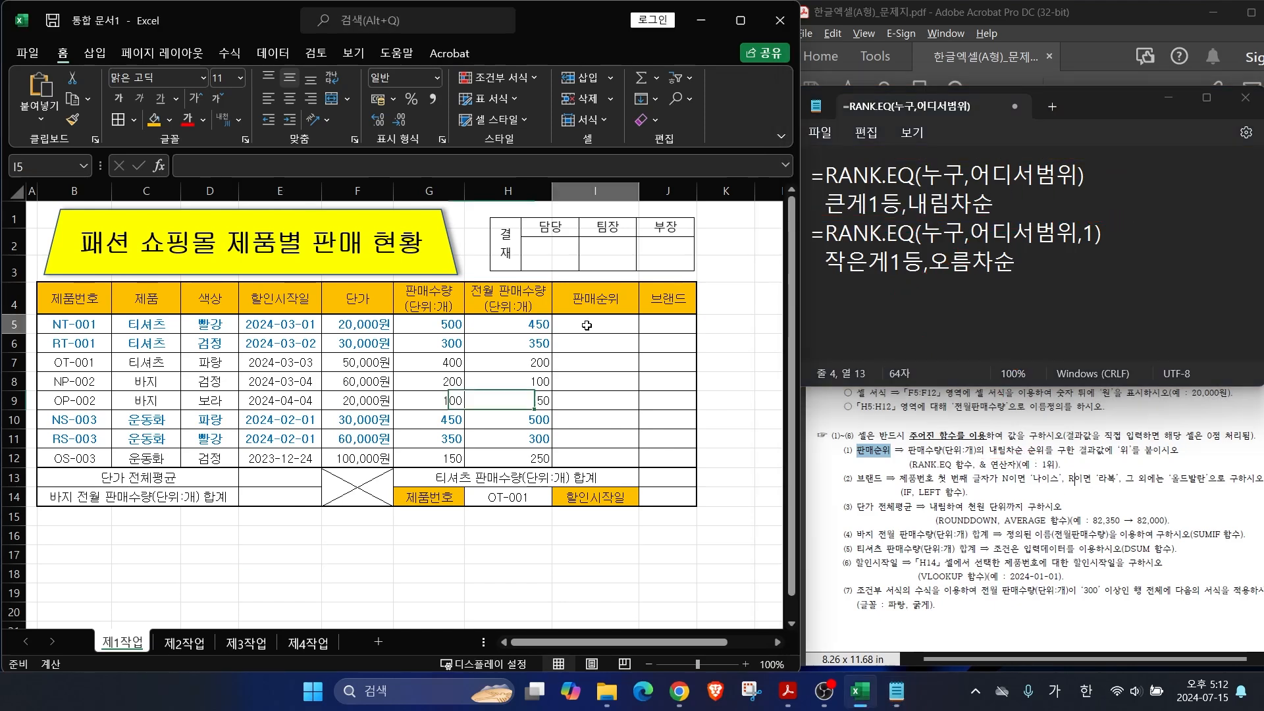
text(=)
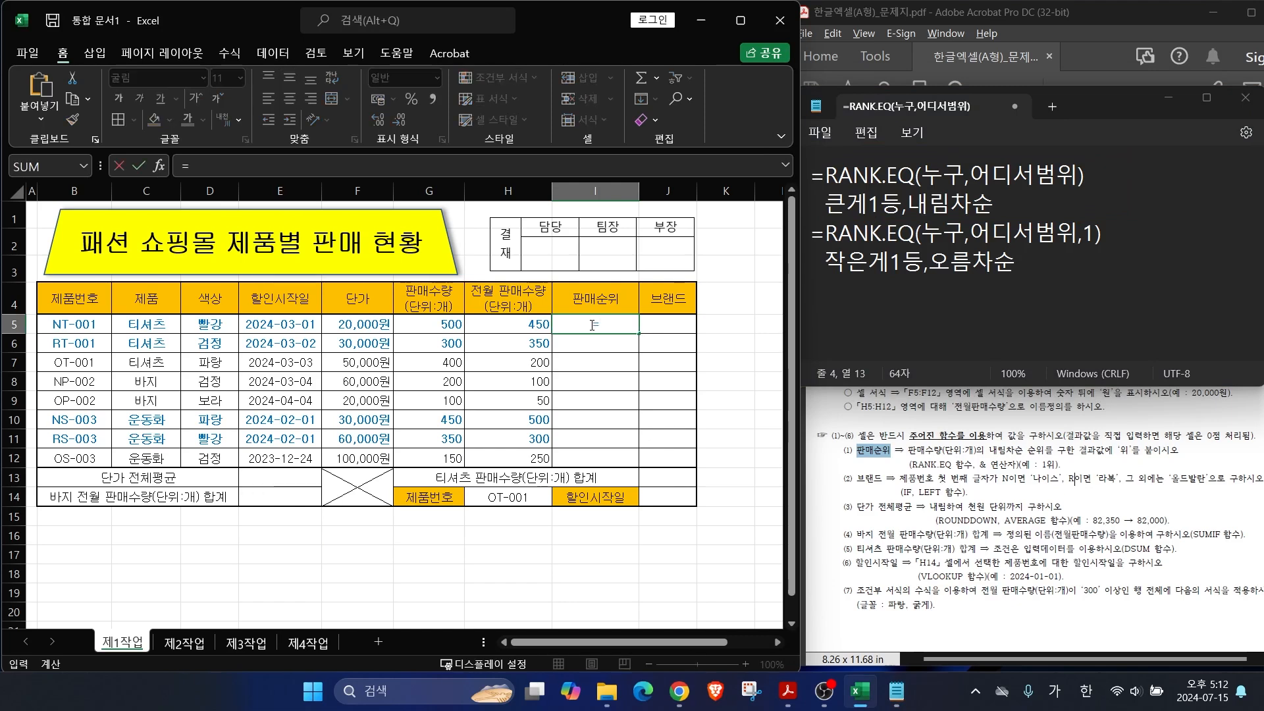
key(Hangul)
text(R)
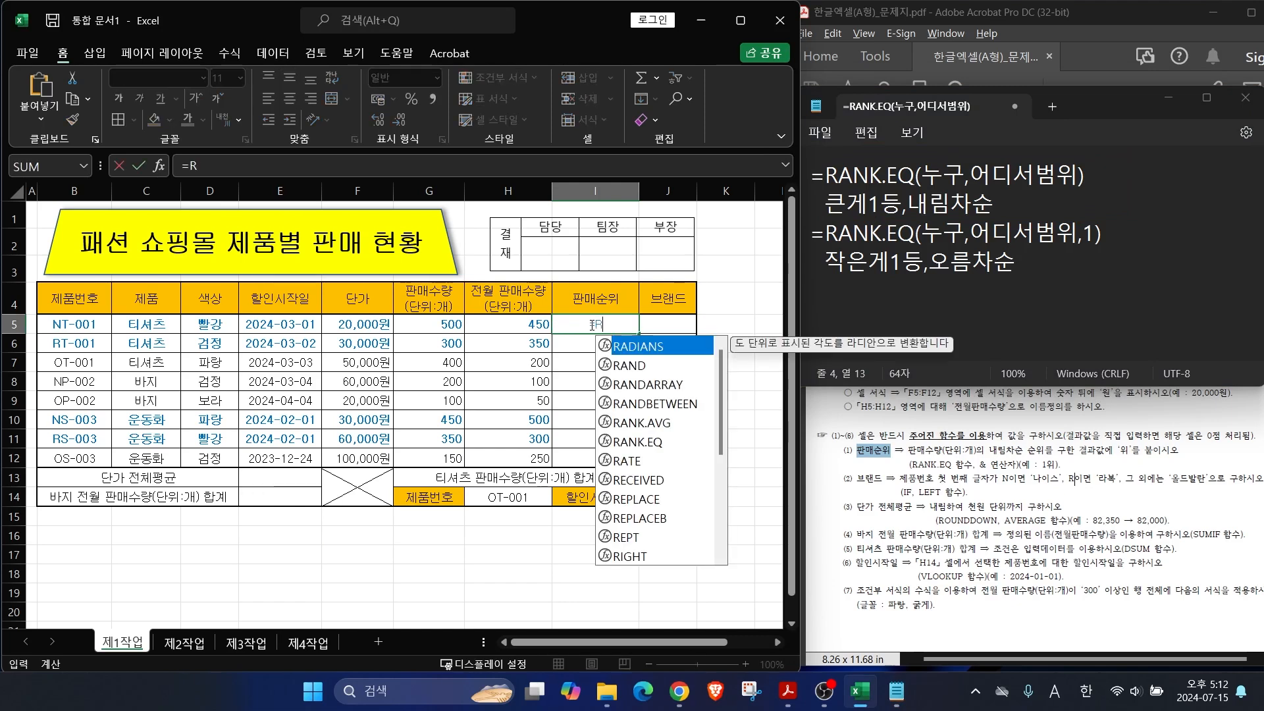
click(652, 441)
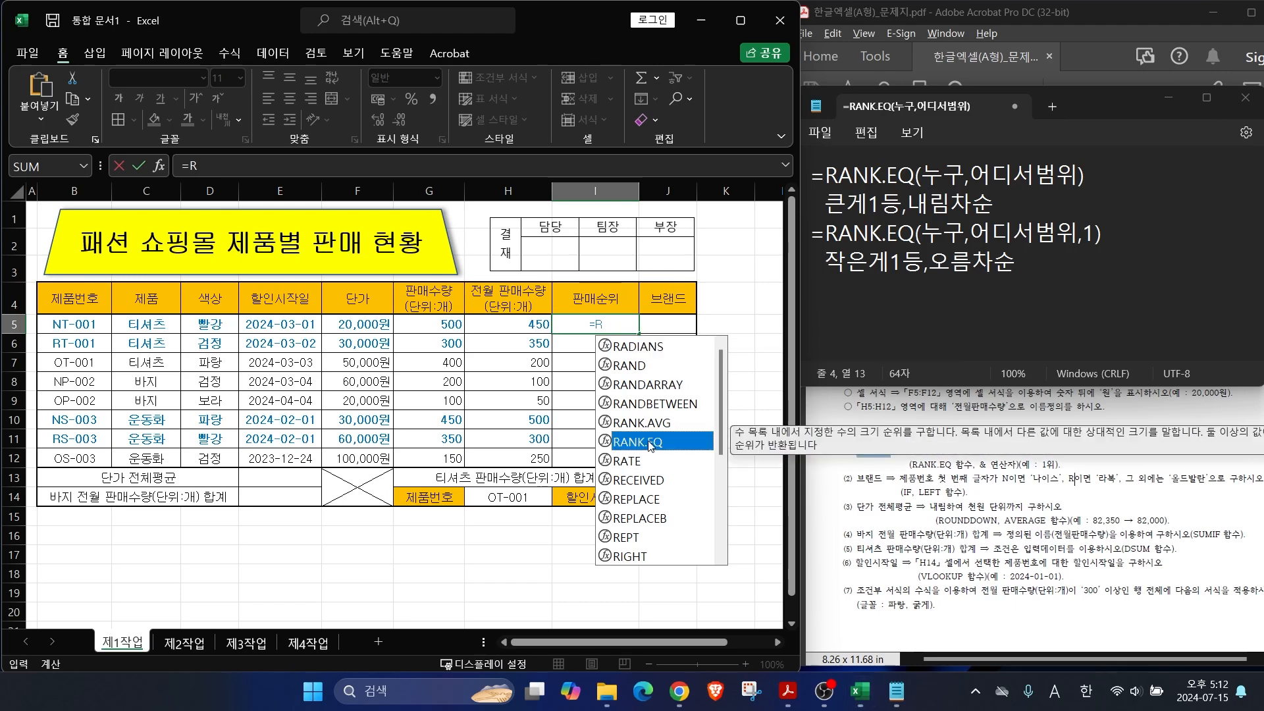
double_click(650, 443)
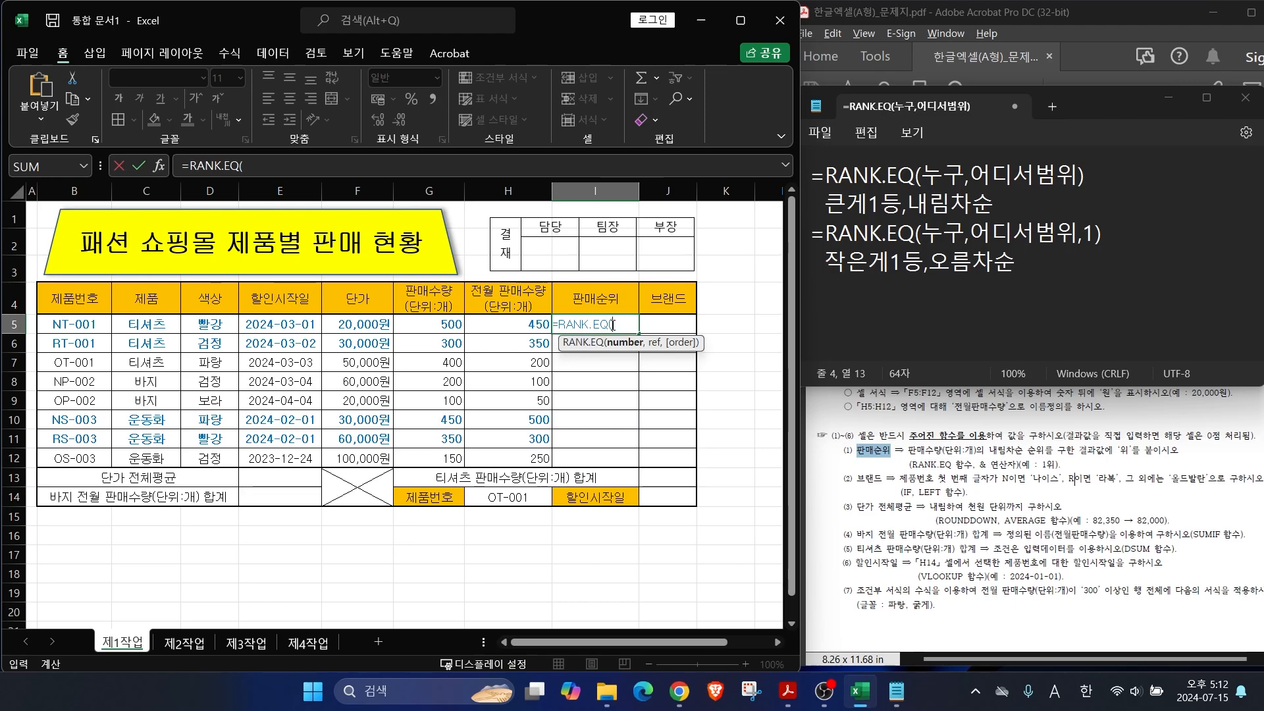
click(429, 329)
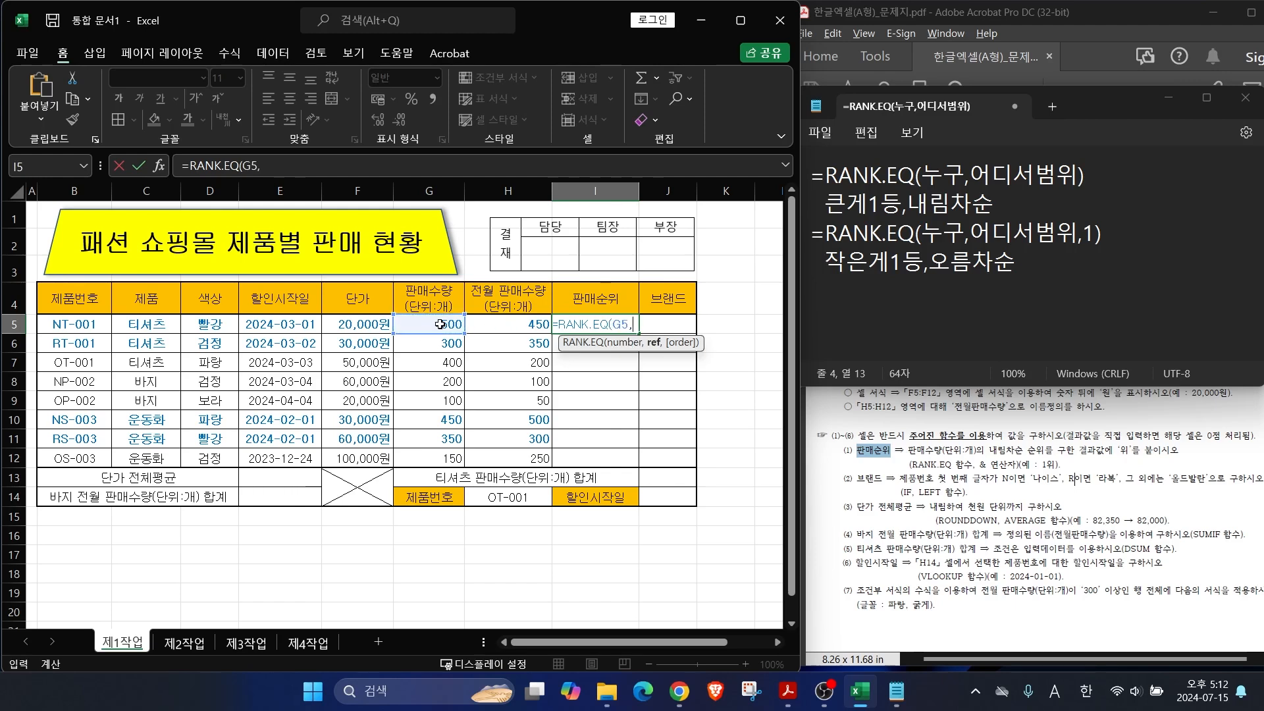
text(,)
drag(437, 325, 442, 455)
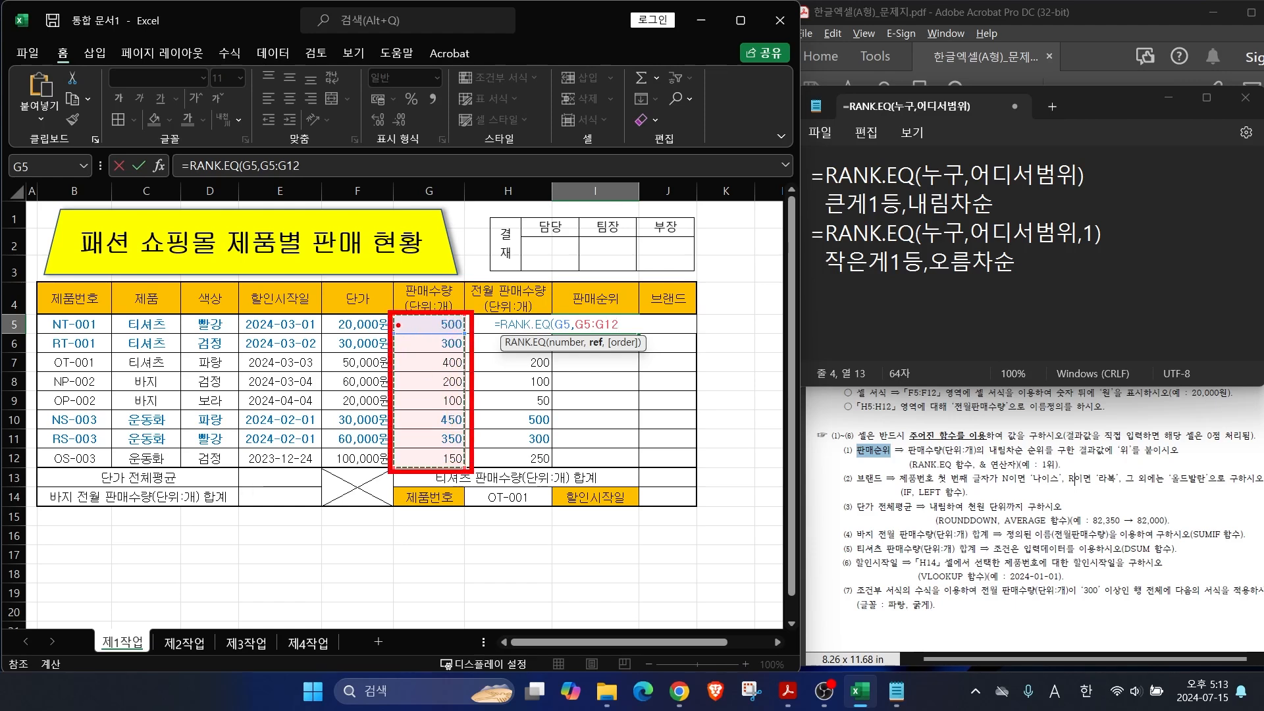
Step: Make the range absolute and finish I5 as =RANK.EQ(G5,$G$5:$G$12)
mouse_move(405, 349)
mouse_down()
mouse_move(360, 357)
mouse_move(359, 396)
mouse_move(393, 410)
mouse_move(360, 417)
mouse_up()
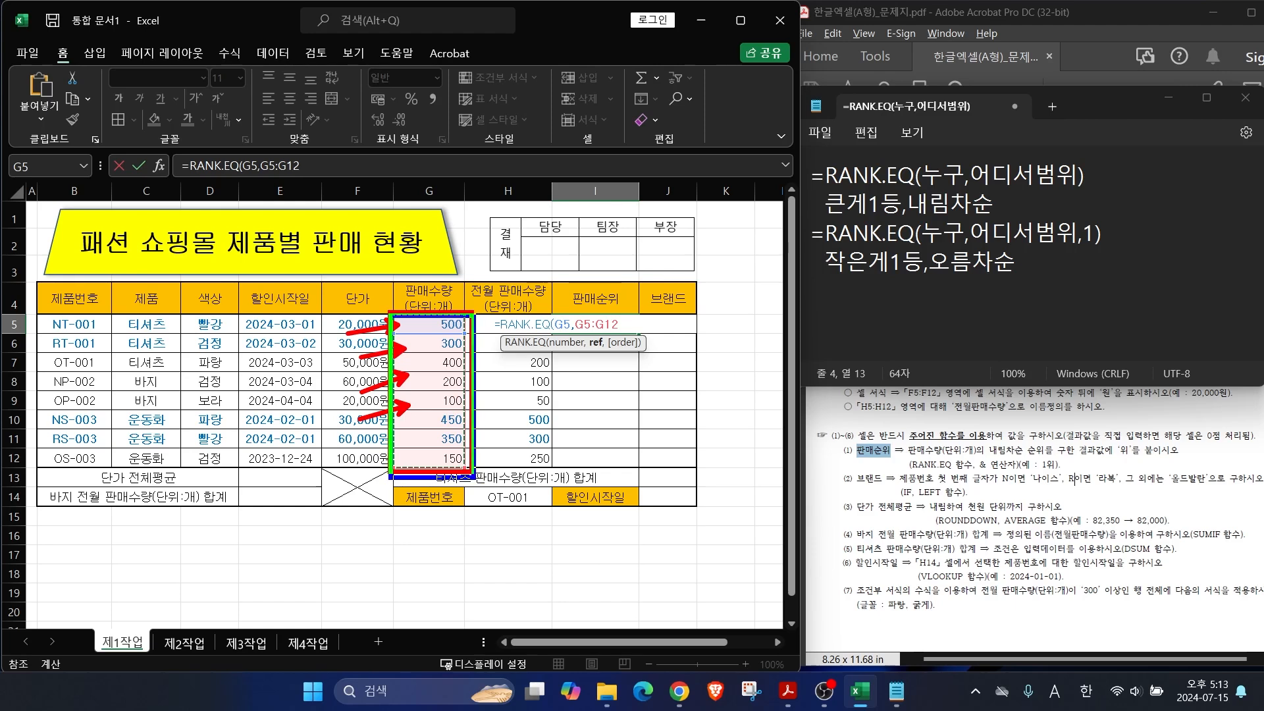
key(Escape)
drag(575, 324, 618, 327)
key(F4)
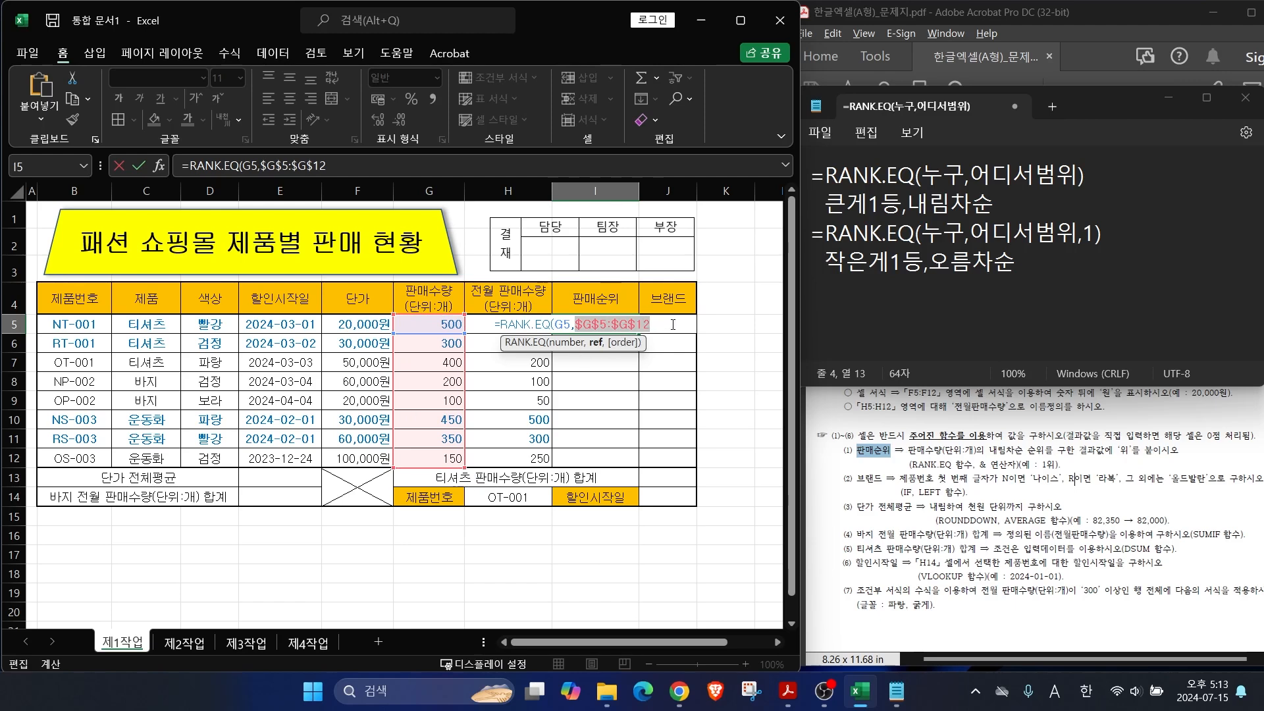
key(Right)
text())
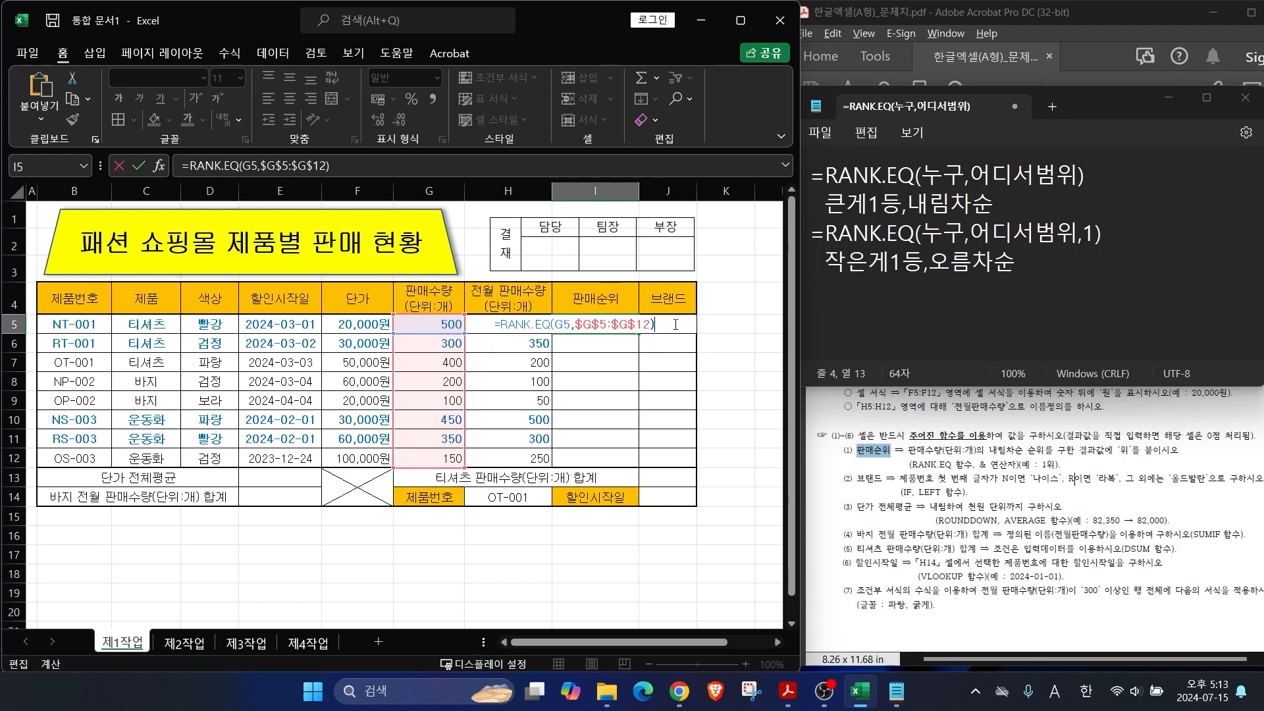
key(Return)
click(596, 325)
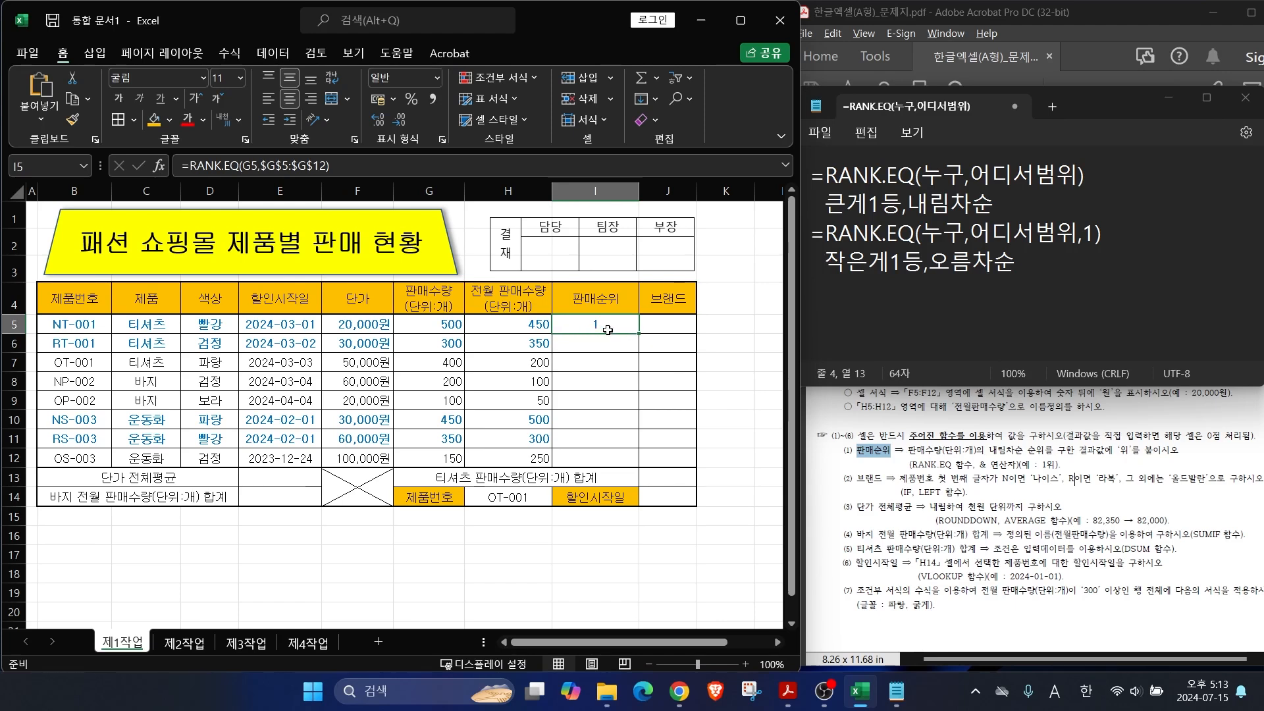
Step: Append &"위" to the I5 rank formula
drag(973, 455, 1018, 409)
drag(953, 473, 1053, 473)
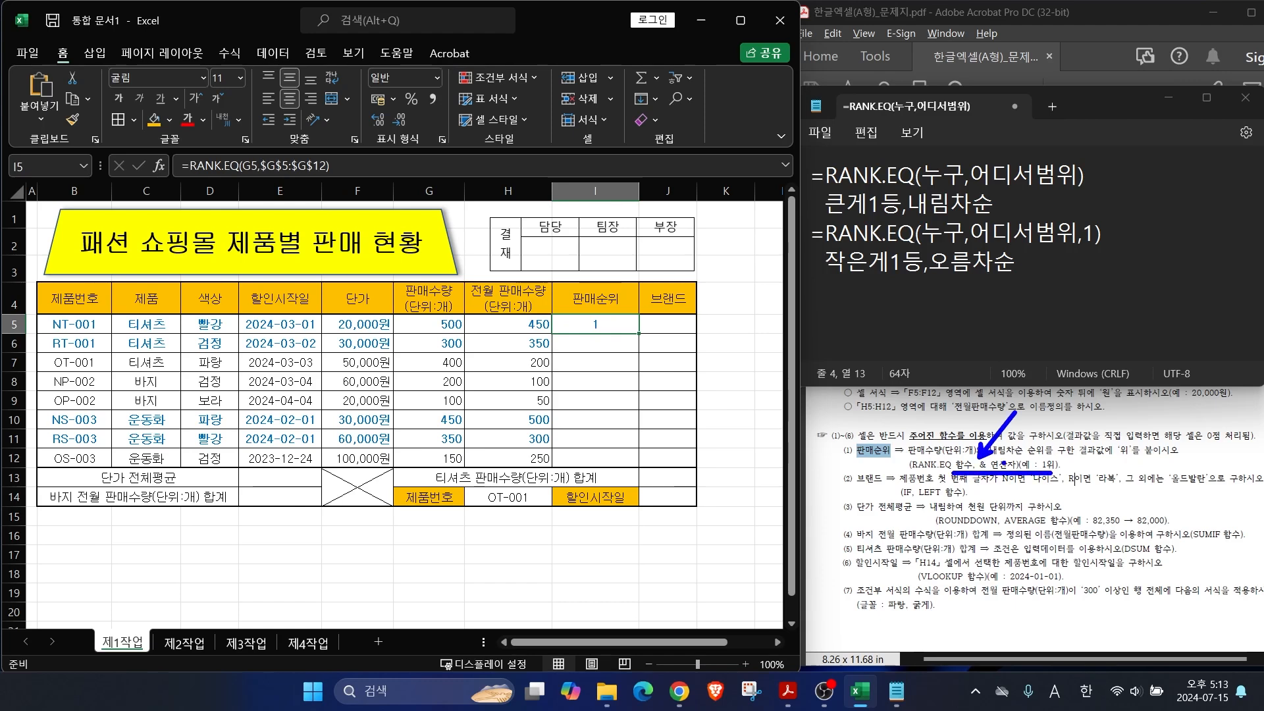
click(343, 166)
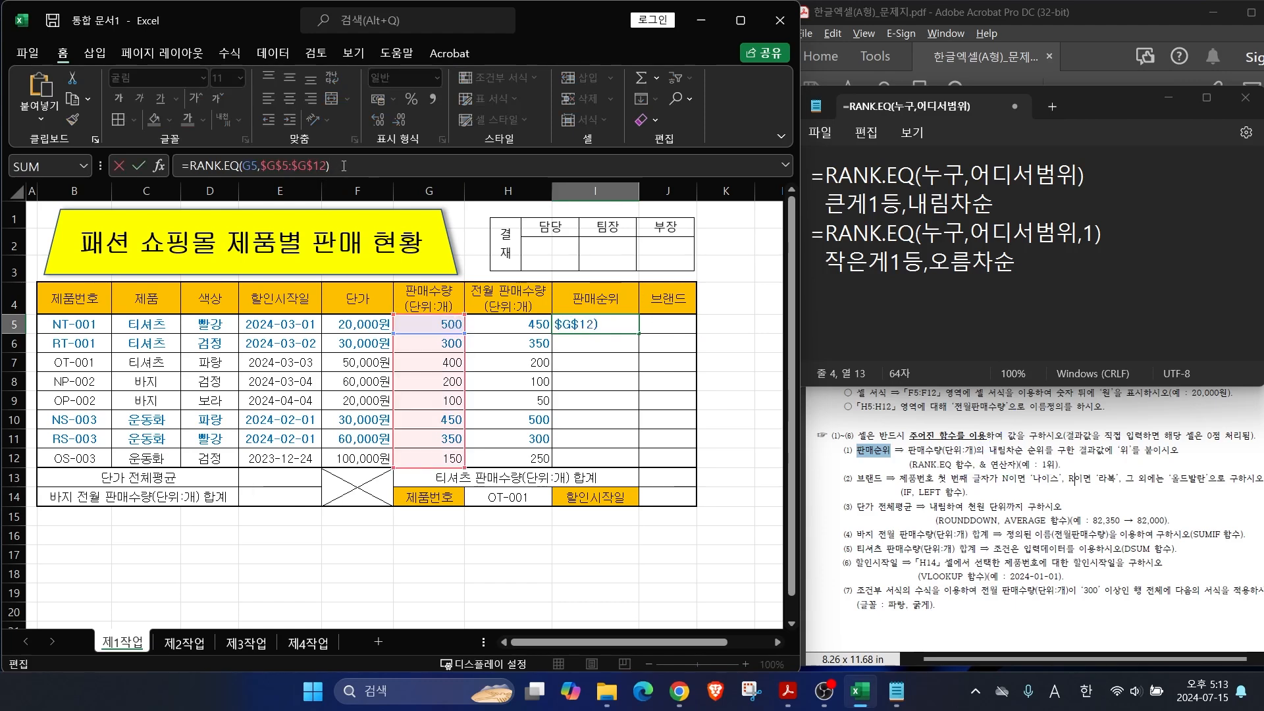
drag(337, 163, 406, 128)
key(Escape)
text(&")
key(Hangul)
text(위")
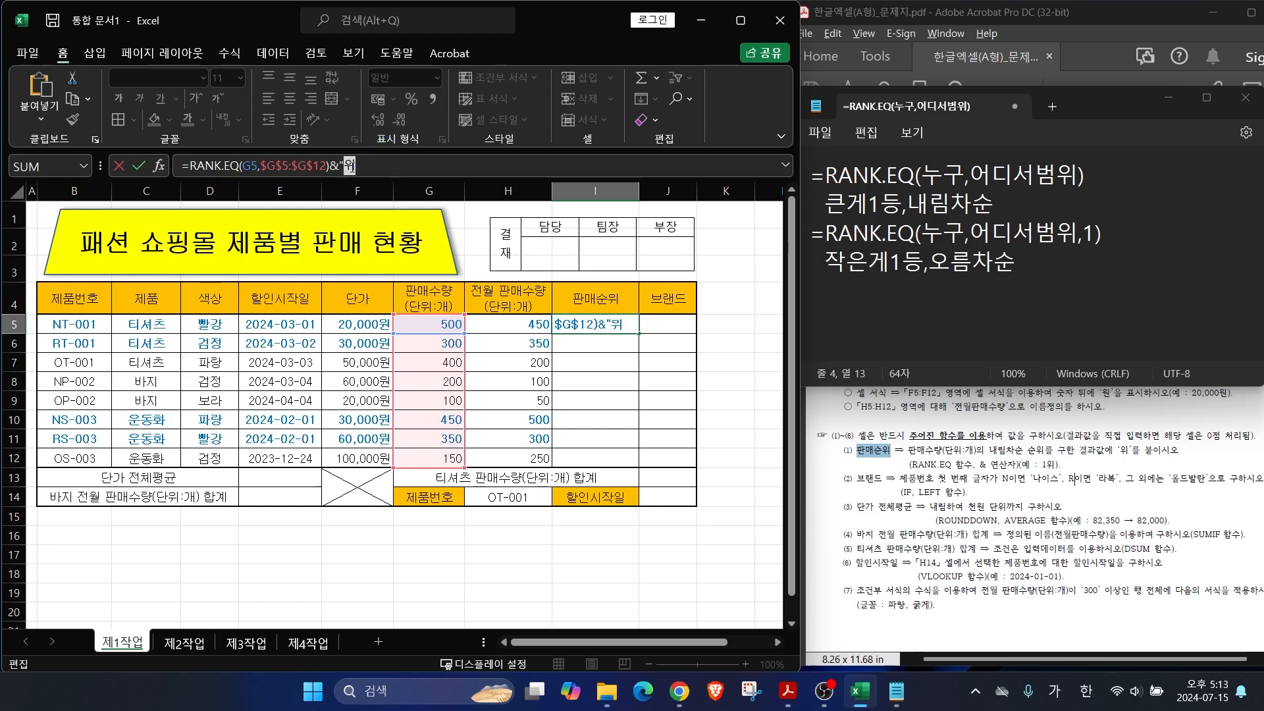
key(Return)
Step: Fill the rank formula down to I12 without formatting
click(589, 322)
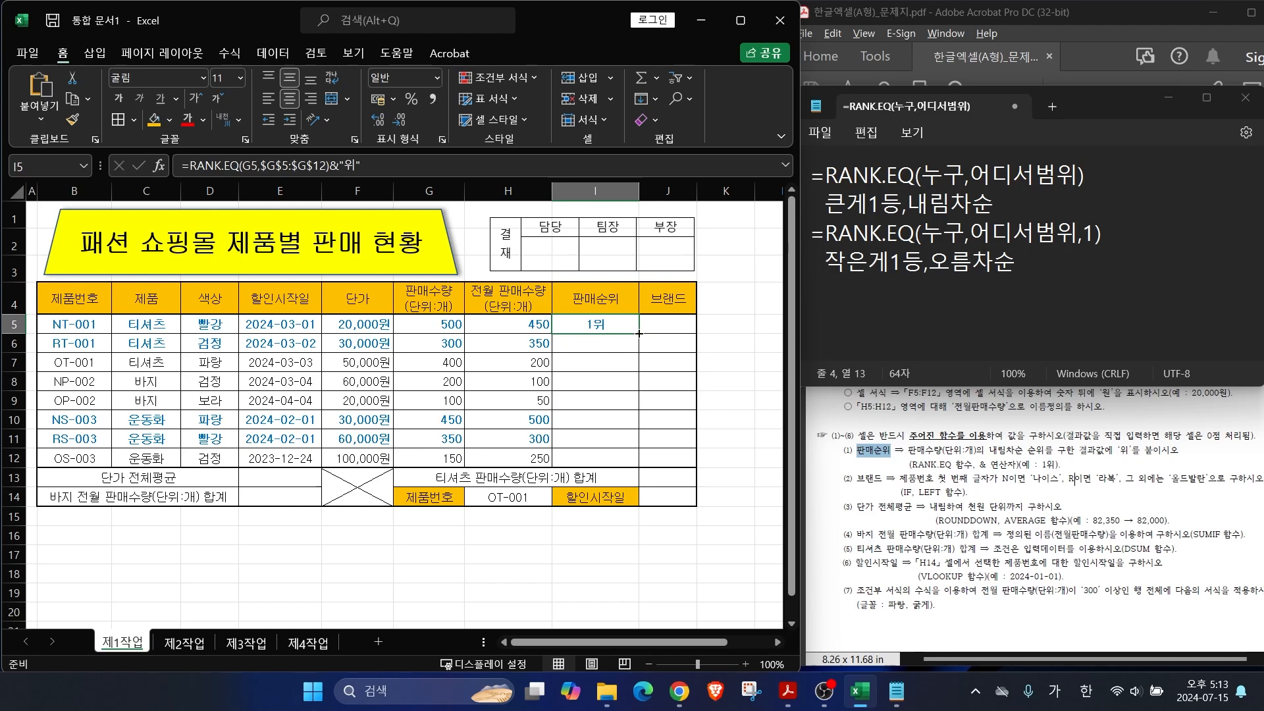
drag(640, 335, 642, 464)
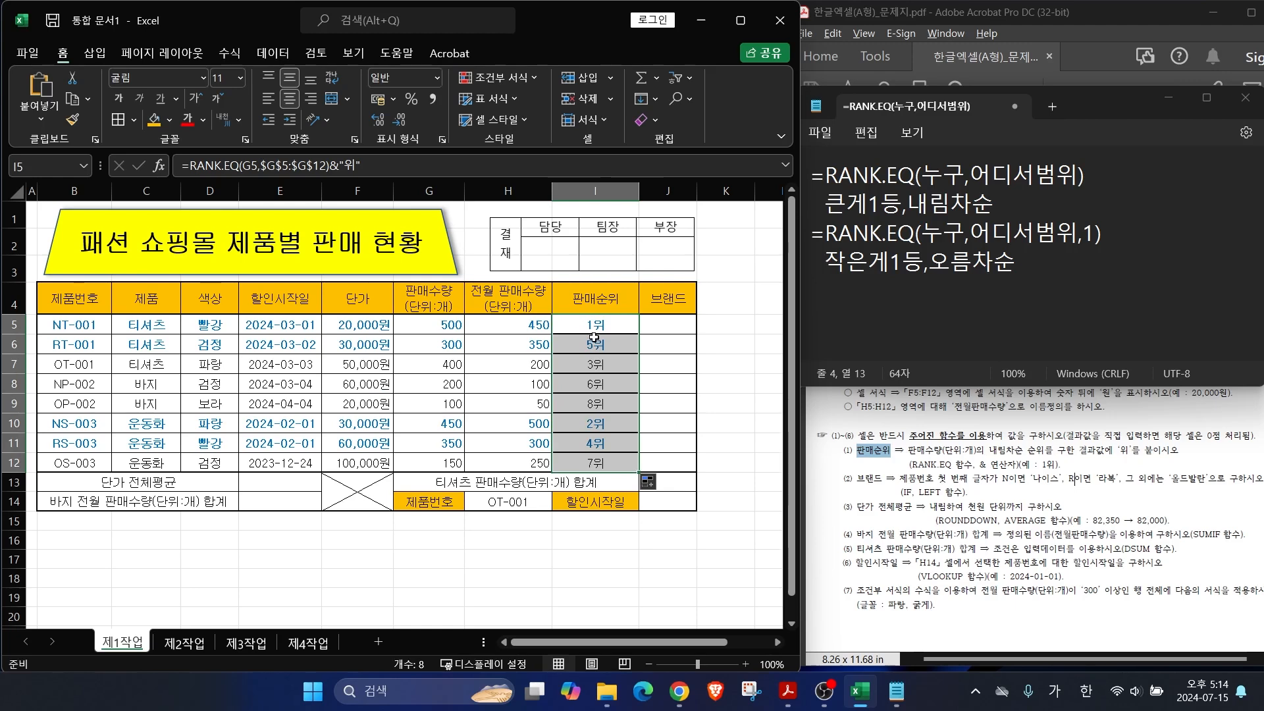
click(648, 483)
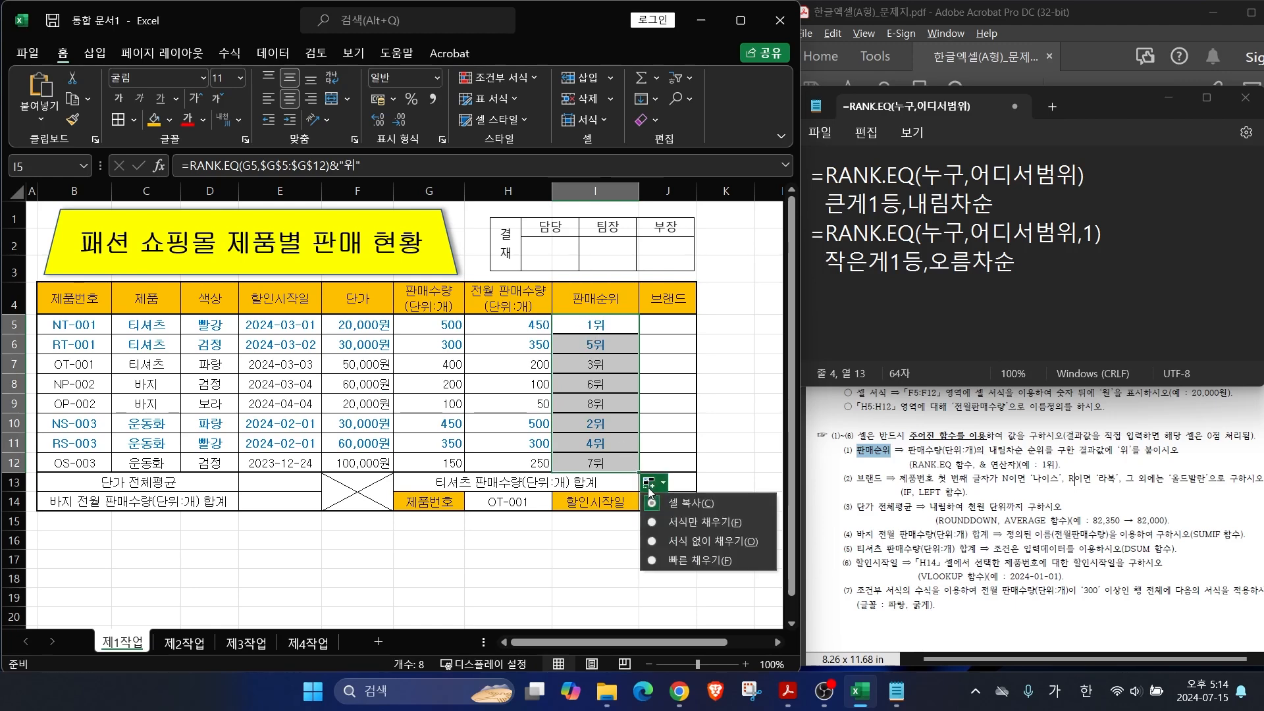
click(685, 542)
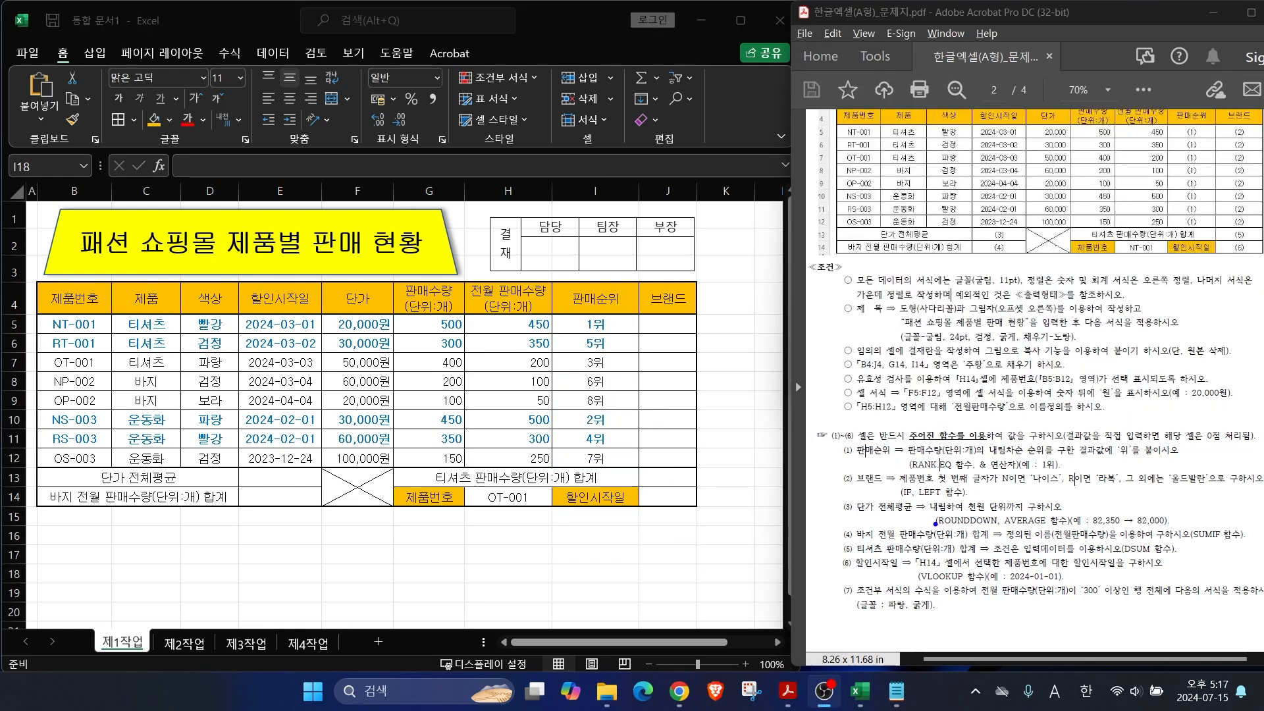
Step: Mark the brand rule in the task sheet: product number's first character, using IF and LEFT
drag(872, 468, 829, 428)
drag(897, 484, 984, 484)
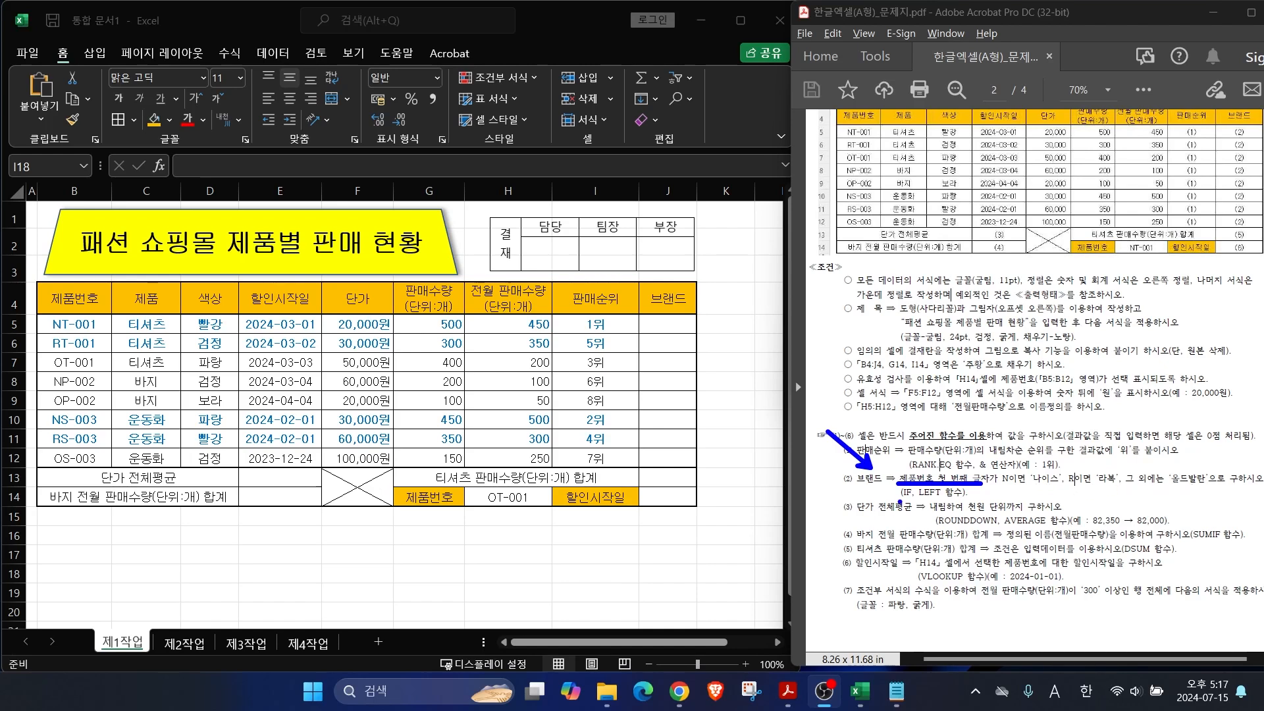
mouse_move(897, 503)
mouse_down()
mouse_move(871, 528)
mouse_move(930, 499)
mouse_move(897, 527)
mouse_up()
key(Escape)
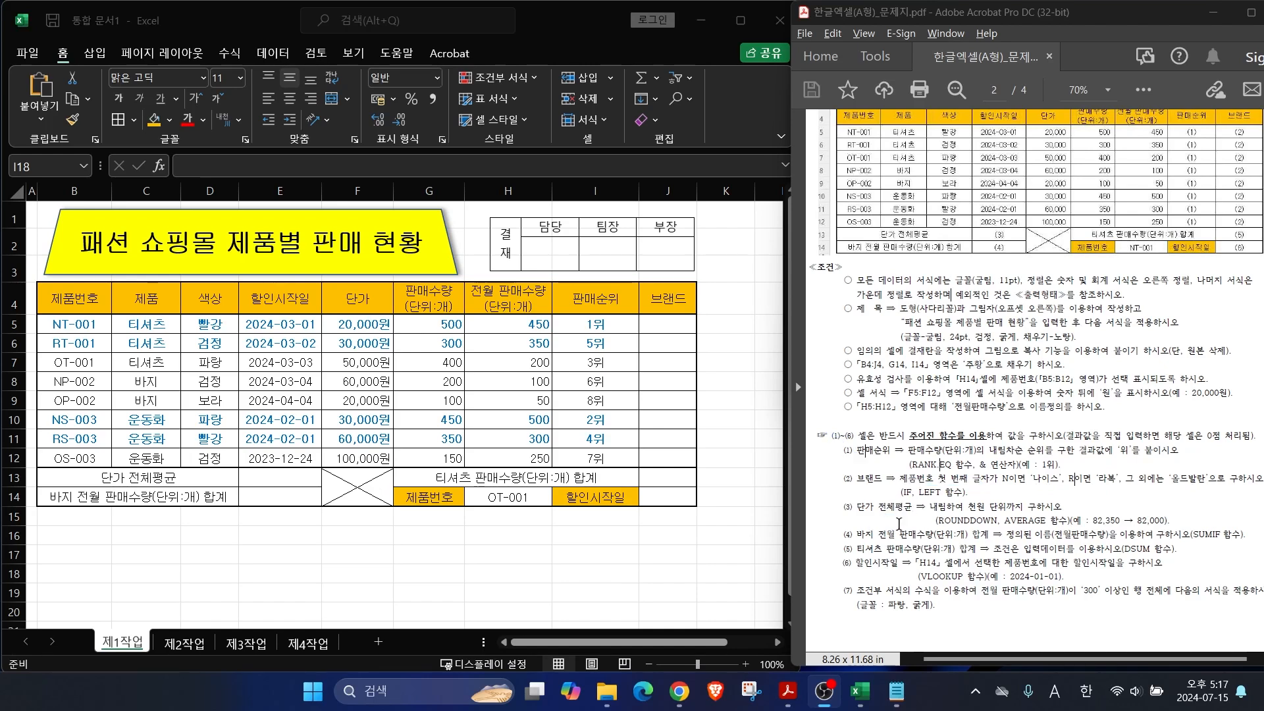
Step: Walk through the =IF(조건, 참, 거짓) and =LEFT(문자,몇개) syntax notes against NT-001 in B5
click(901, 691)
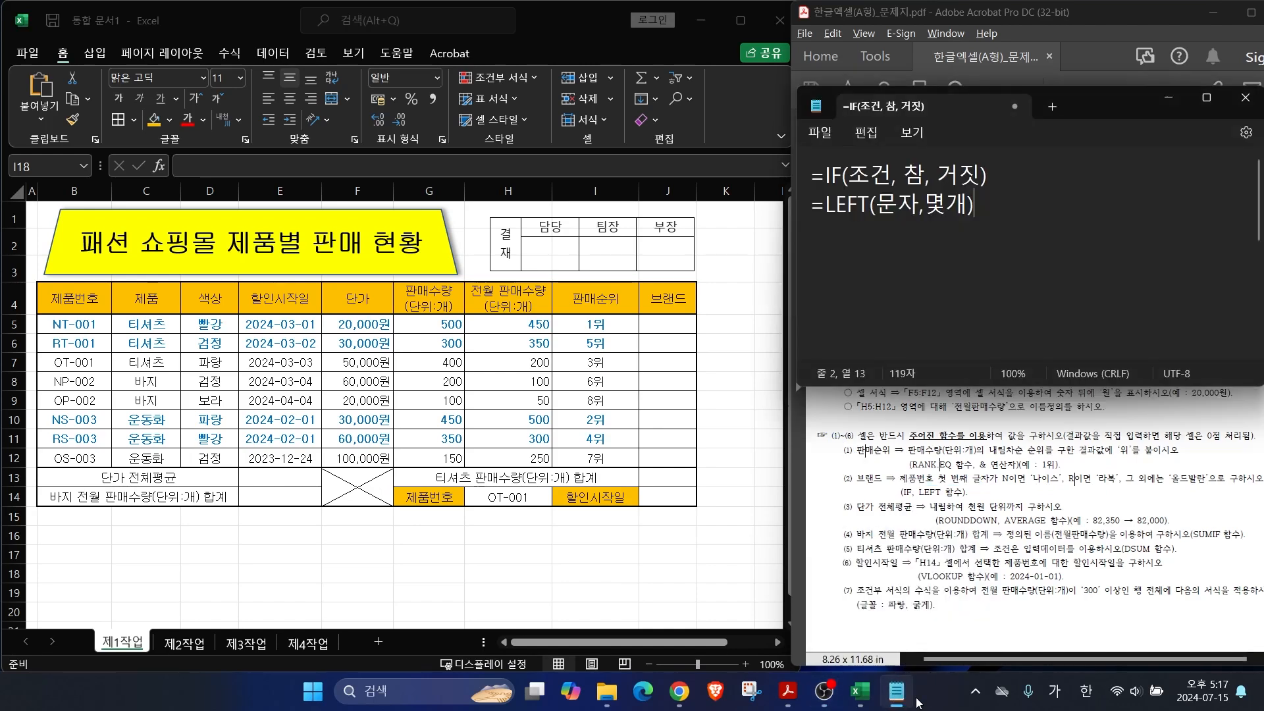
drag(847, 175, 922, 181)
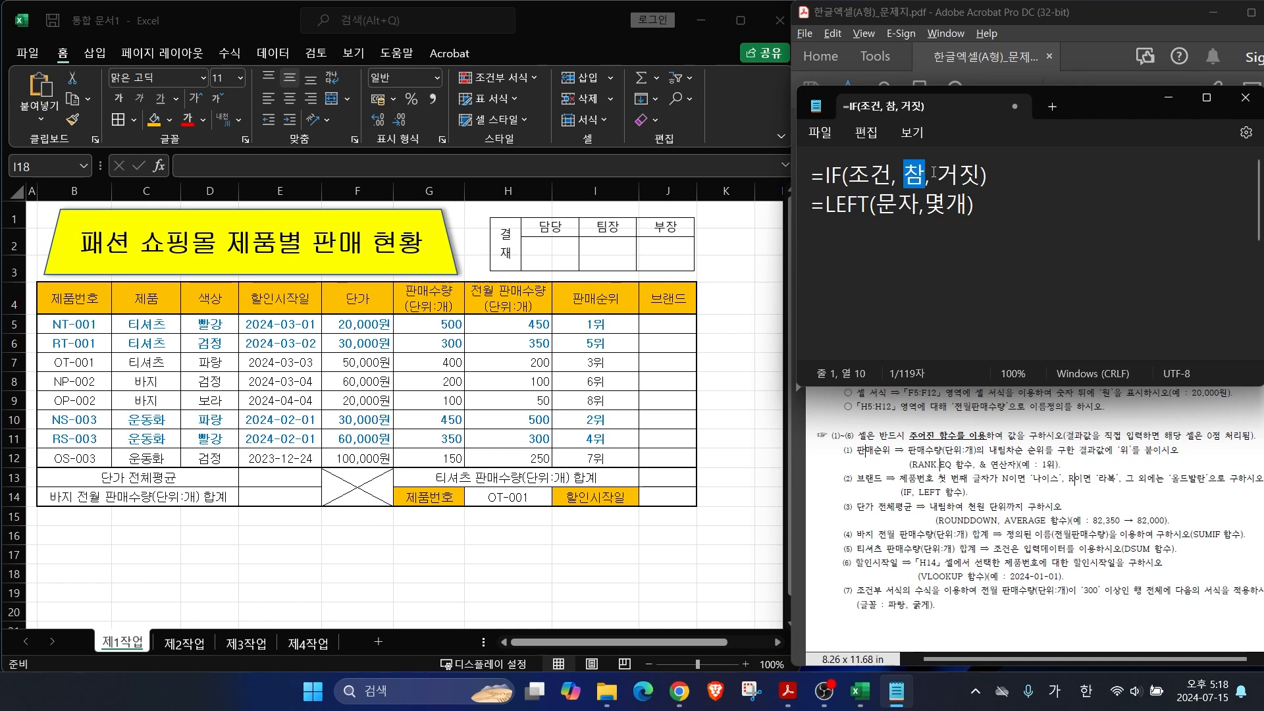
drag(938, 174, 978, 179)
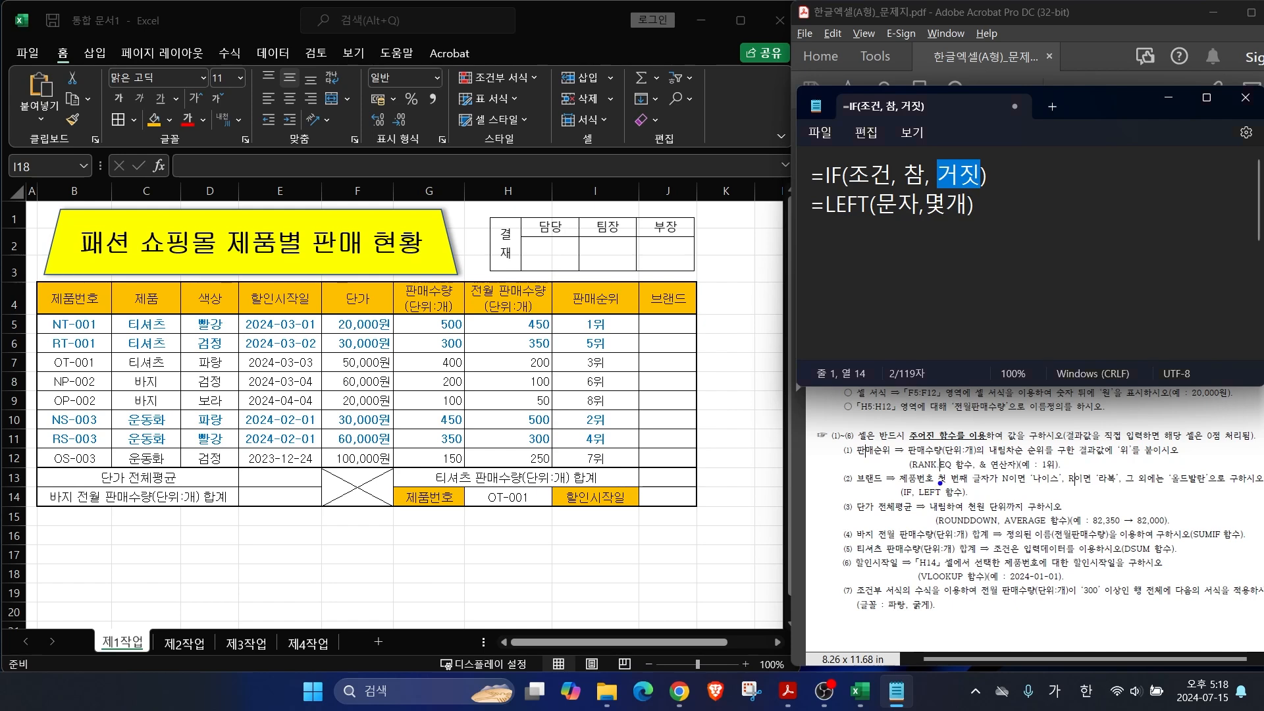
drag(952, 475, 935, 436)
drag(822, 225, 990, 224)
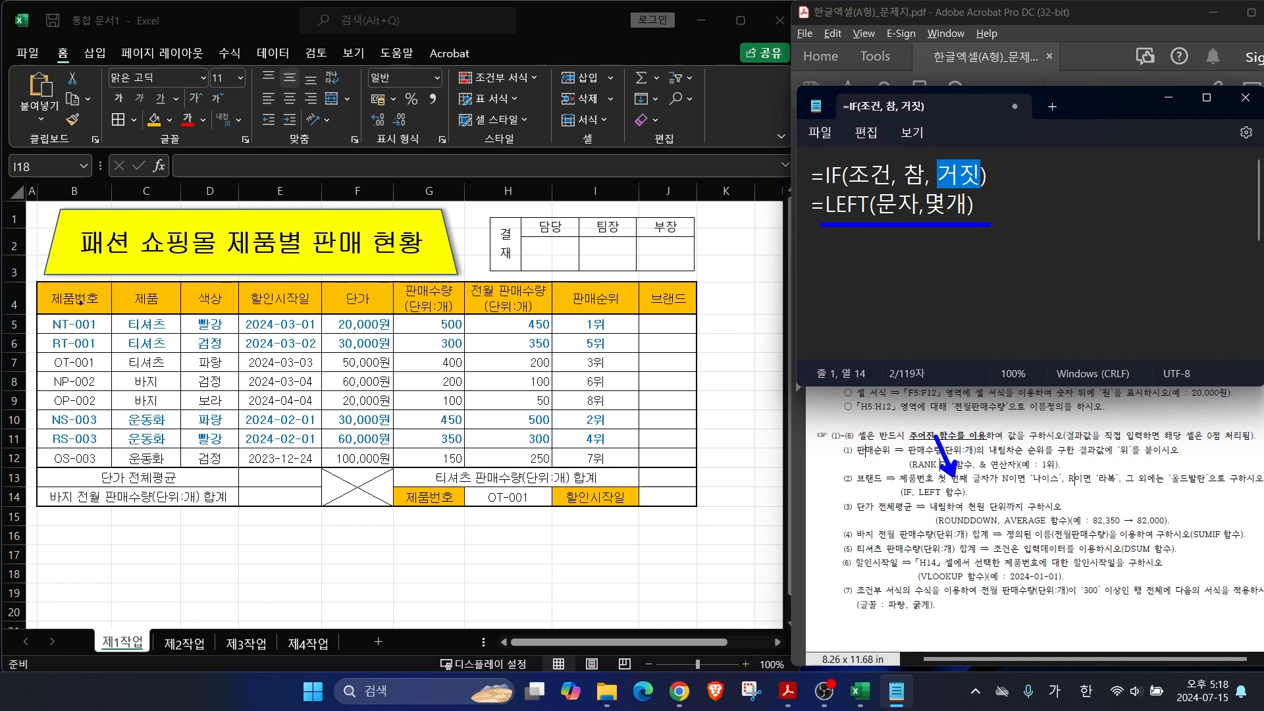
mouse_move(99, 335)
mouse_down()
mouse_move(35, 332)
mouse_move(116, 324)
mouse_up()
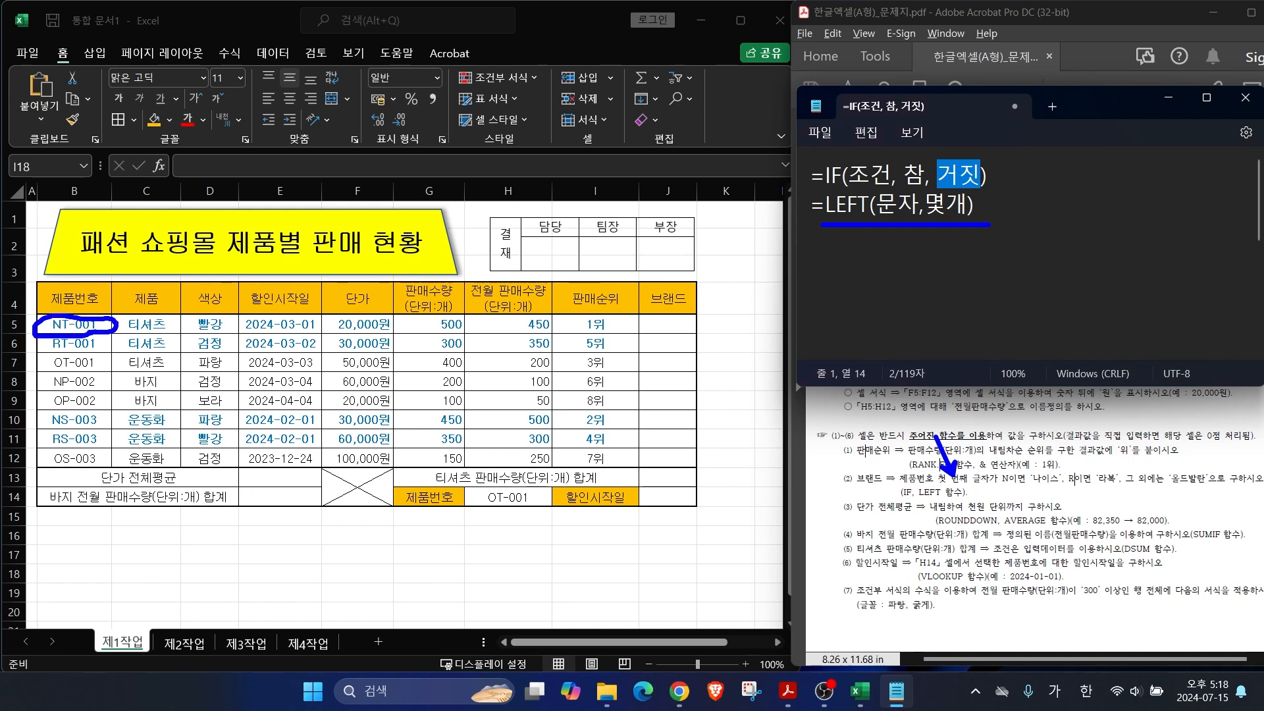
drag(28, 261, 49, 309)
key(Escape)
drag(1006, 208, 1001, 230)
click(1001, 230)
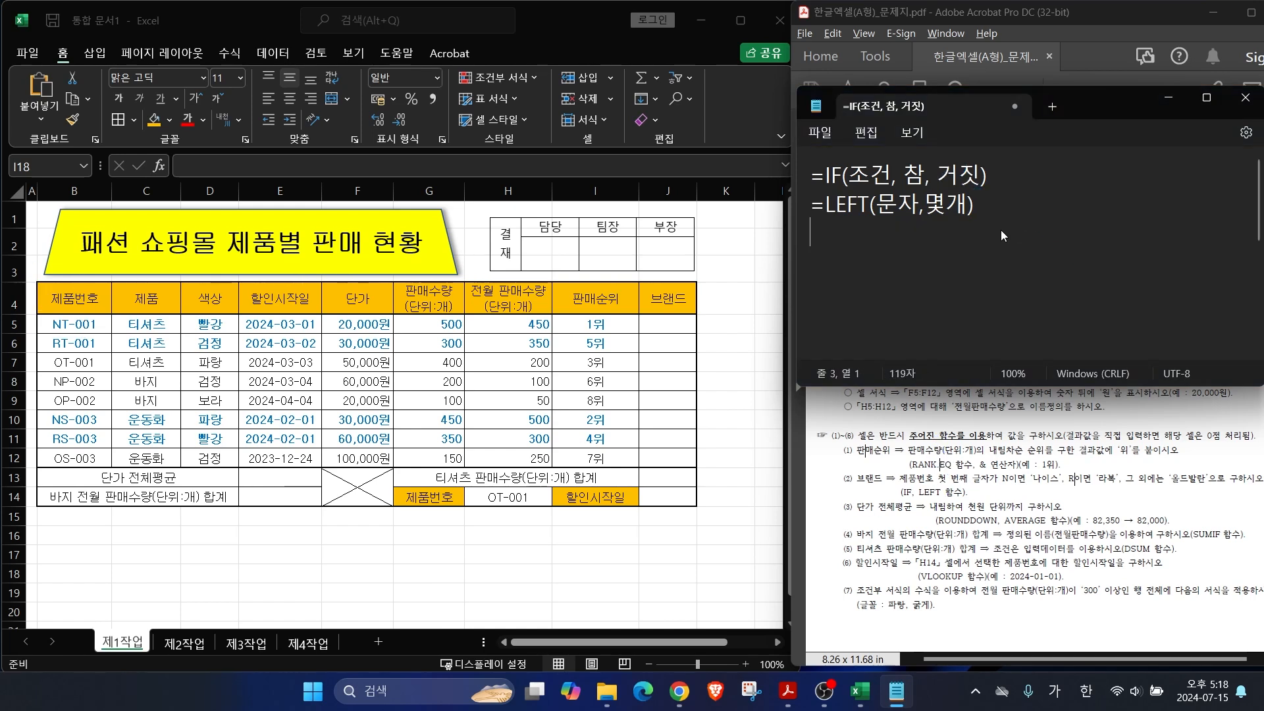
Step: Draft the first line =IF(LEFT(B5,1)="N","나이스", in Notepad
key(Return)
text(=)
key(Hangul)
text(IF(L)
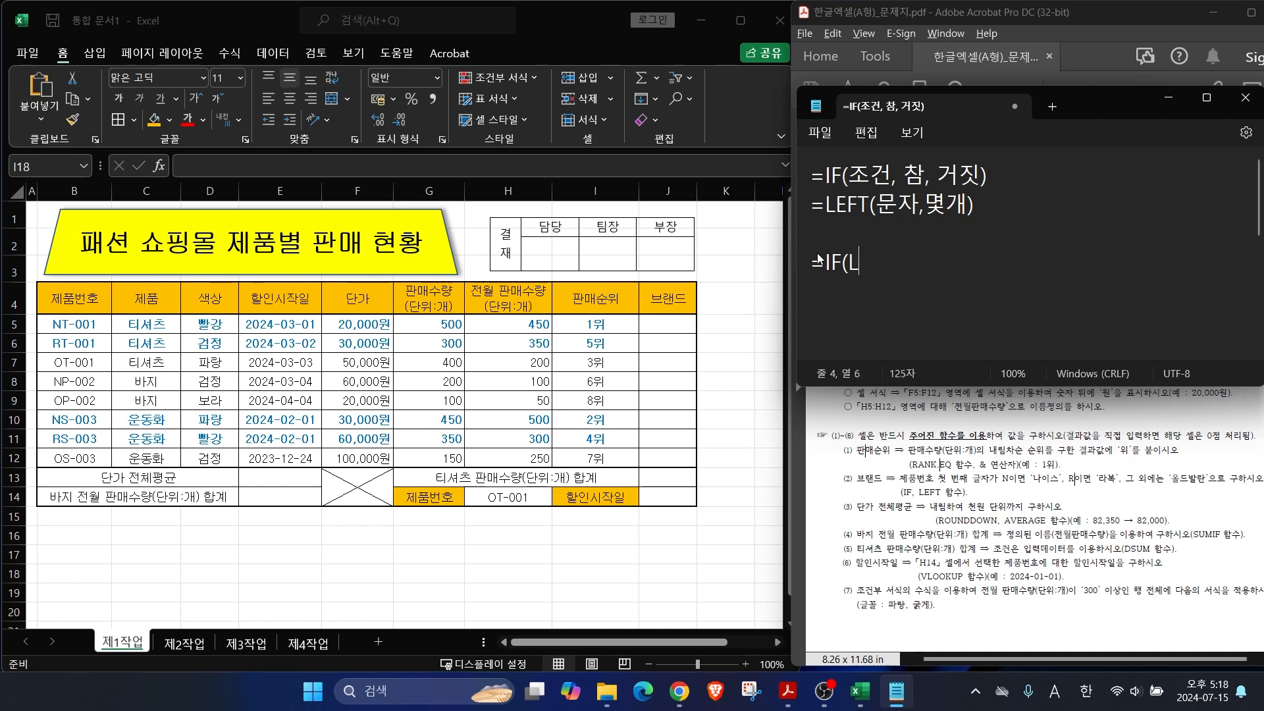
text(EFT()
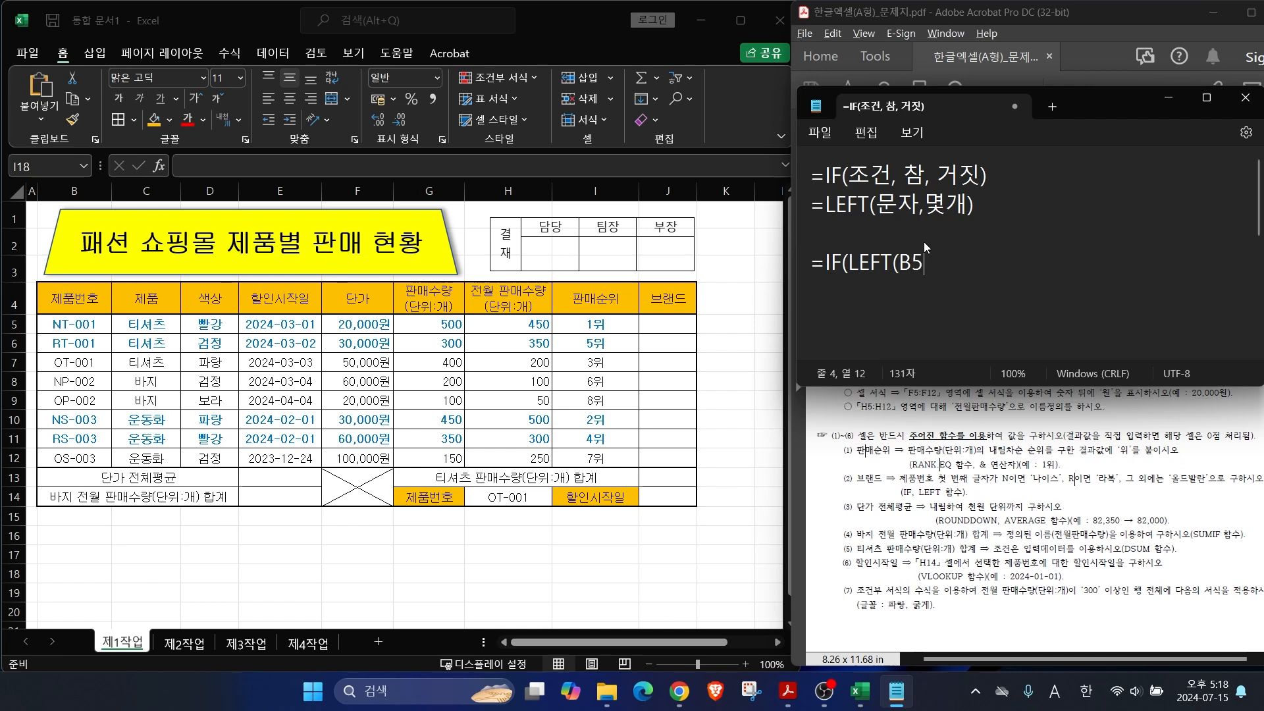
text(1)=)
text(,")
key(Hangul)
text(나이스",)
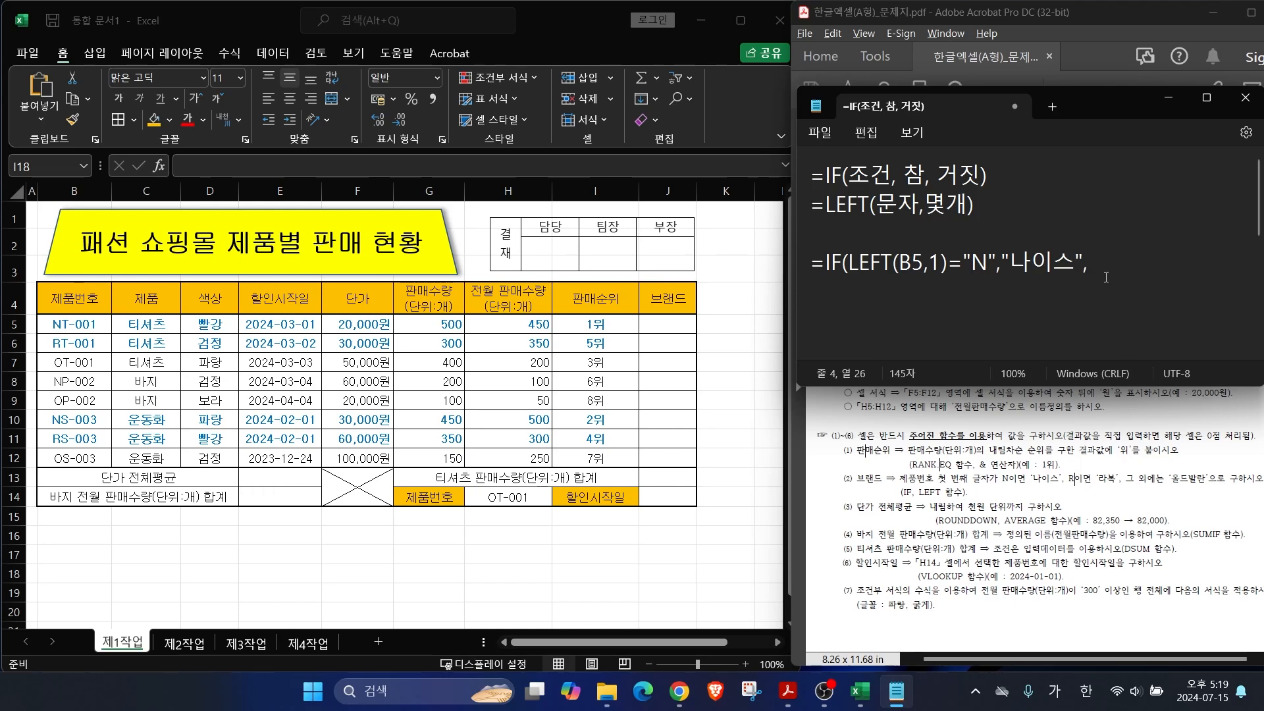
Step: Add the second line IF(LEFT(B5,1)="R","라복","올드발란")
key(Return)
key(Hangul)
text(IF(LEFT(B)
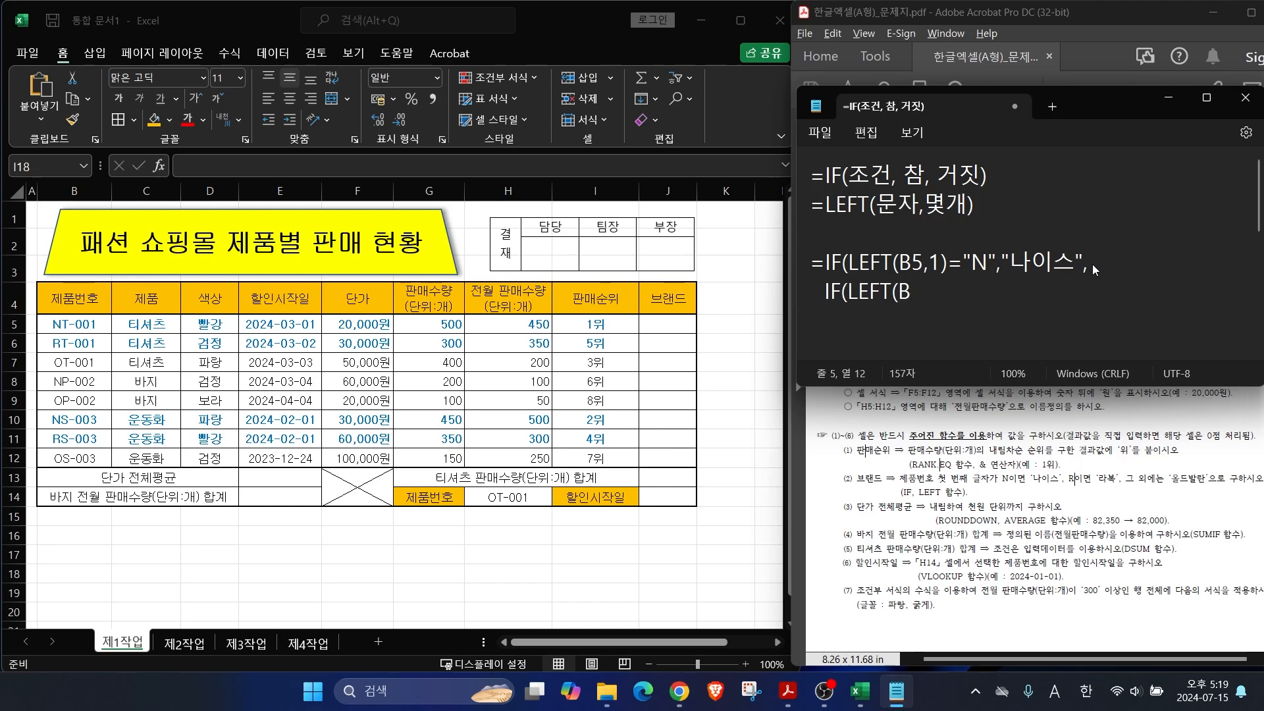
text(5,1)="R",")
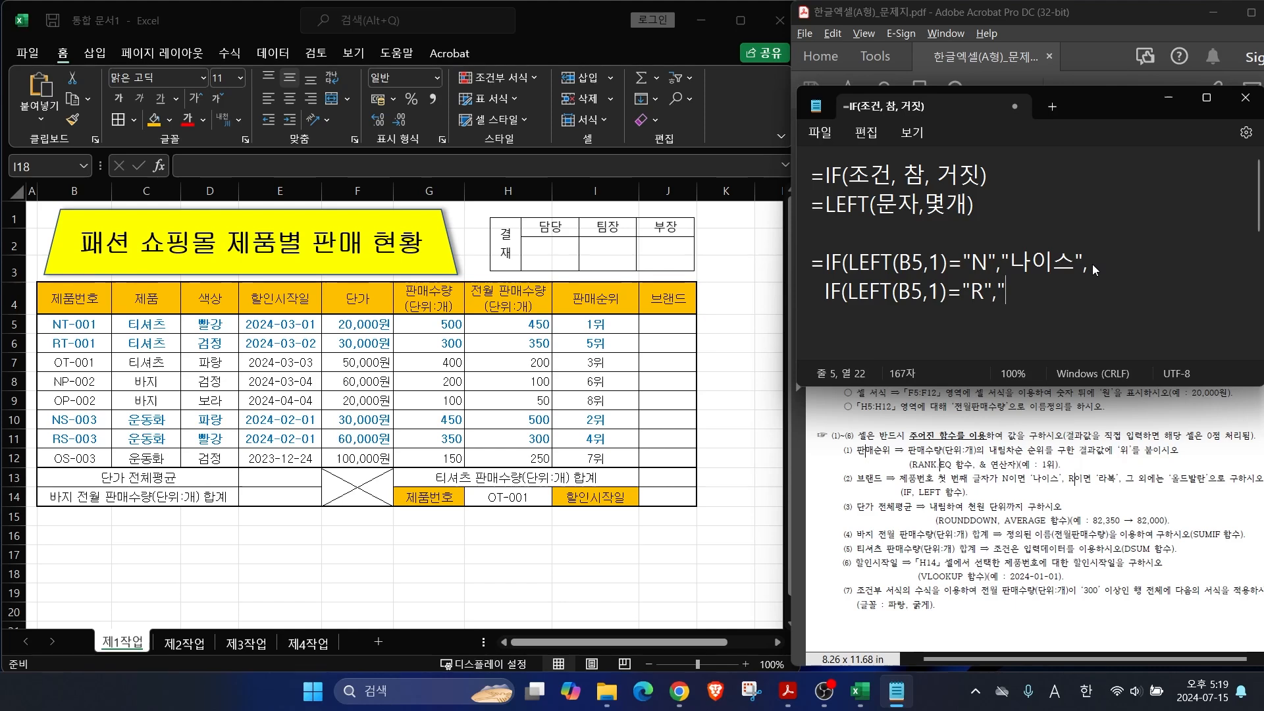
text(라복)
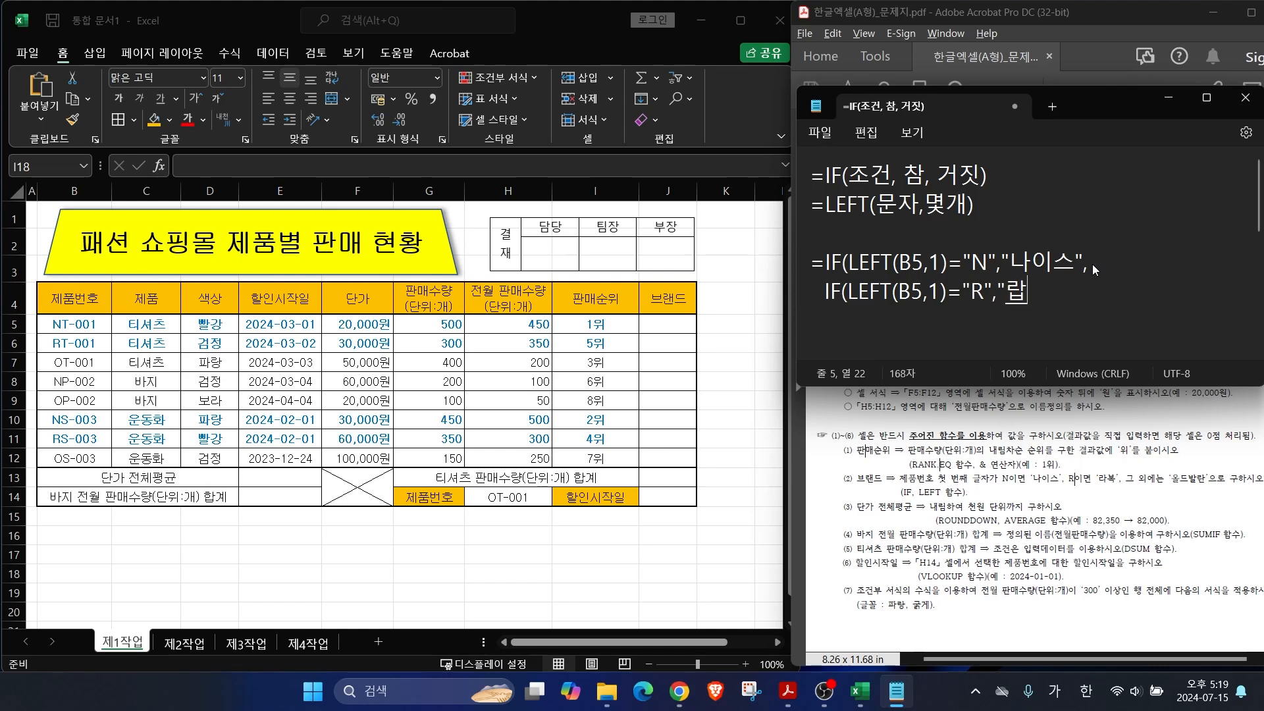
text(","올드발란")
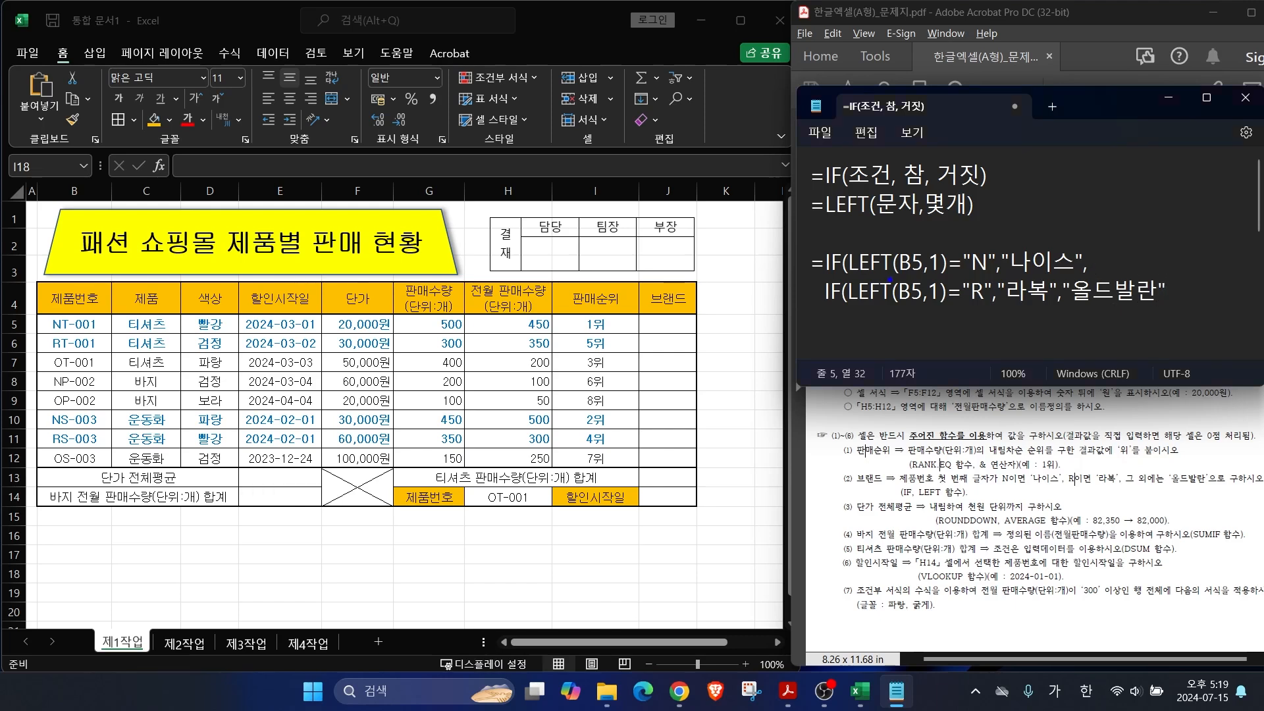
Step: Mark the LEFT arguments and nested IF parentheses, then close the formula's parentheses
mouse_move(895, 282)
mouse_down()
mouse_move(898, 301)
mouse_move(946, 292)
mouse_move(942, 309)
mouse_up()
drag(856, 307, 951, 302)
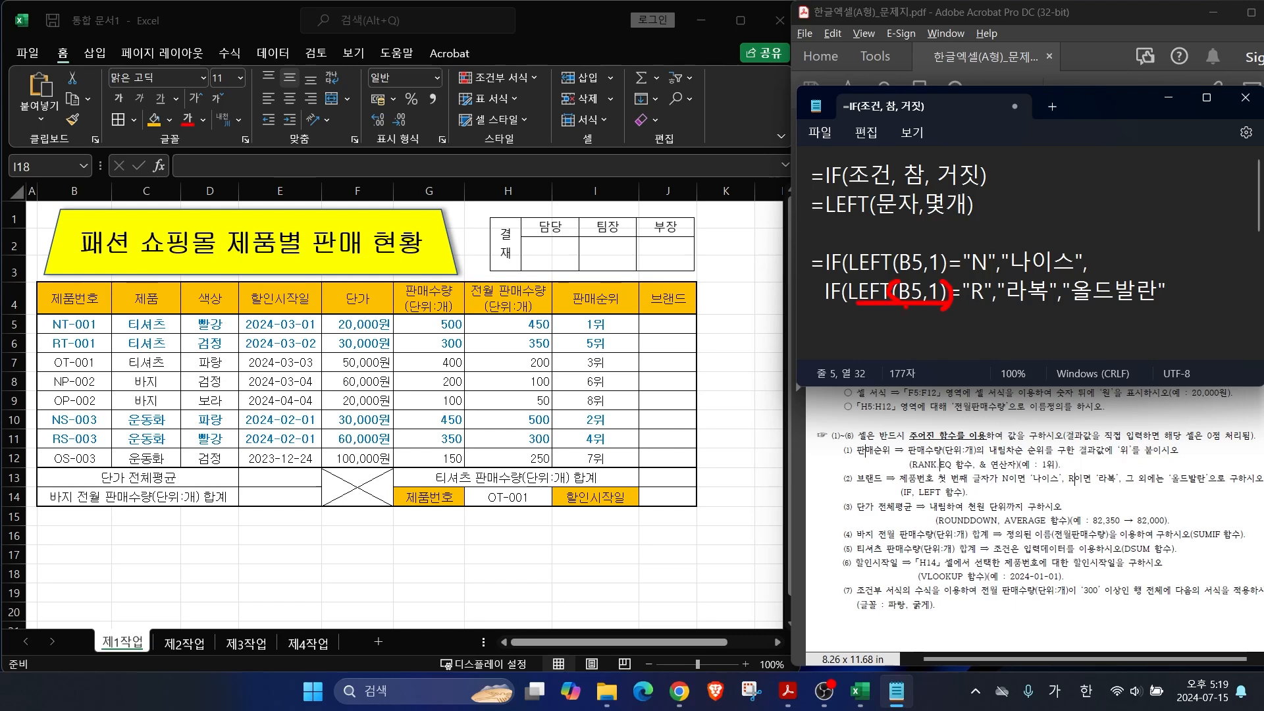
mouse_move(849, 274)
mouse_down()
mouse_move(950, 272)
mouse_move(893, 270)
mouse_move(952, 258)
mouse_move(945, 272)
mouse_up()
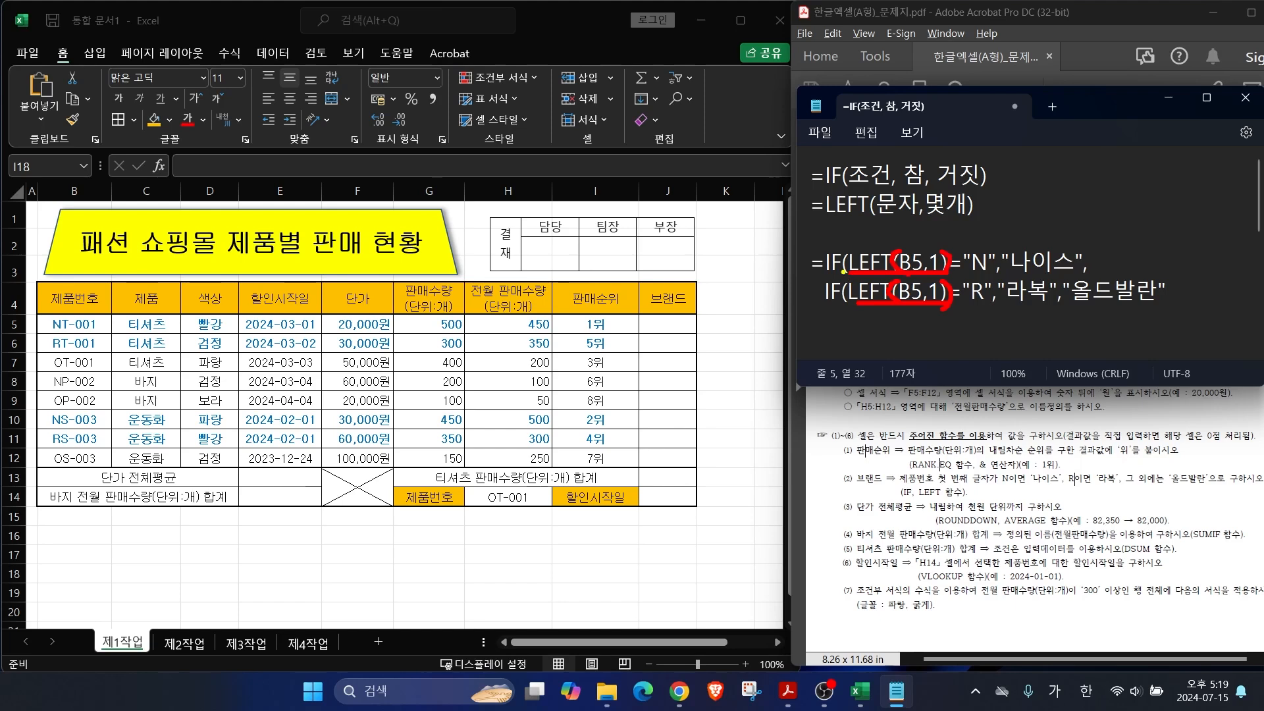
drag(845, 278, 841, 304)
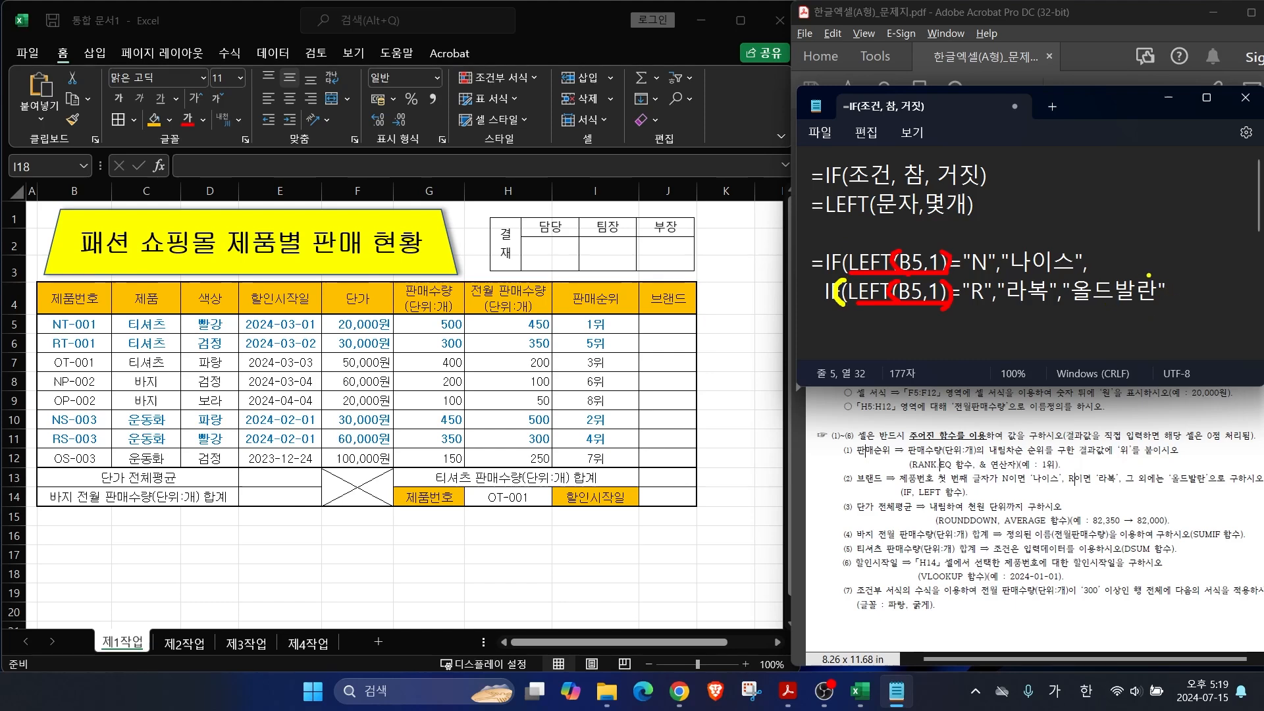
mouse_move(1159, 271)
mouse_down()
mouse_move(1171, 291)
mouse_move(1159, 317)
mouse_up()
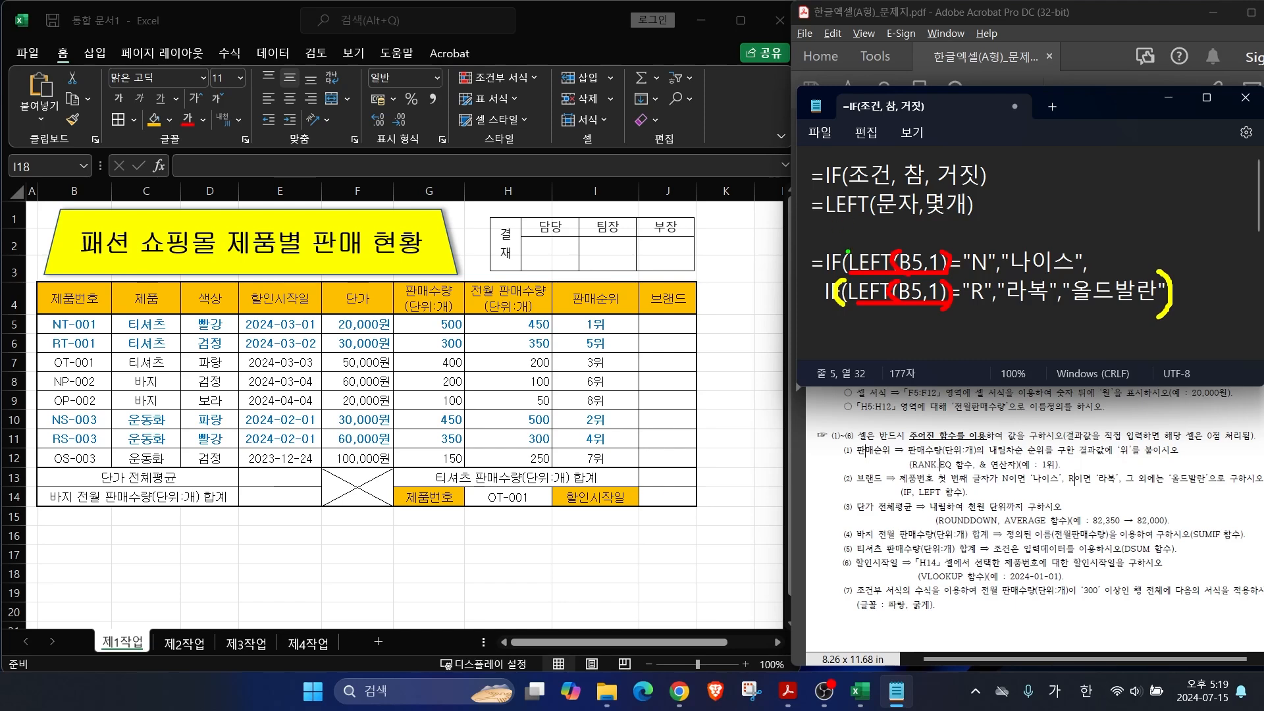
drag(850, 242, 846, 273)
drag(848, 314, 1182, 315)
drag(1175, 263, 1179, 308)
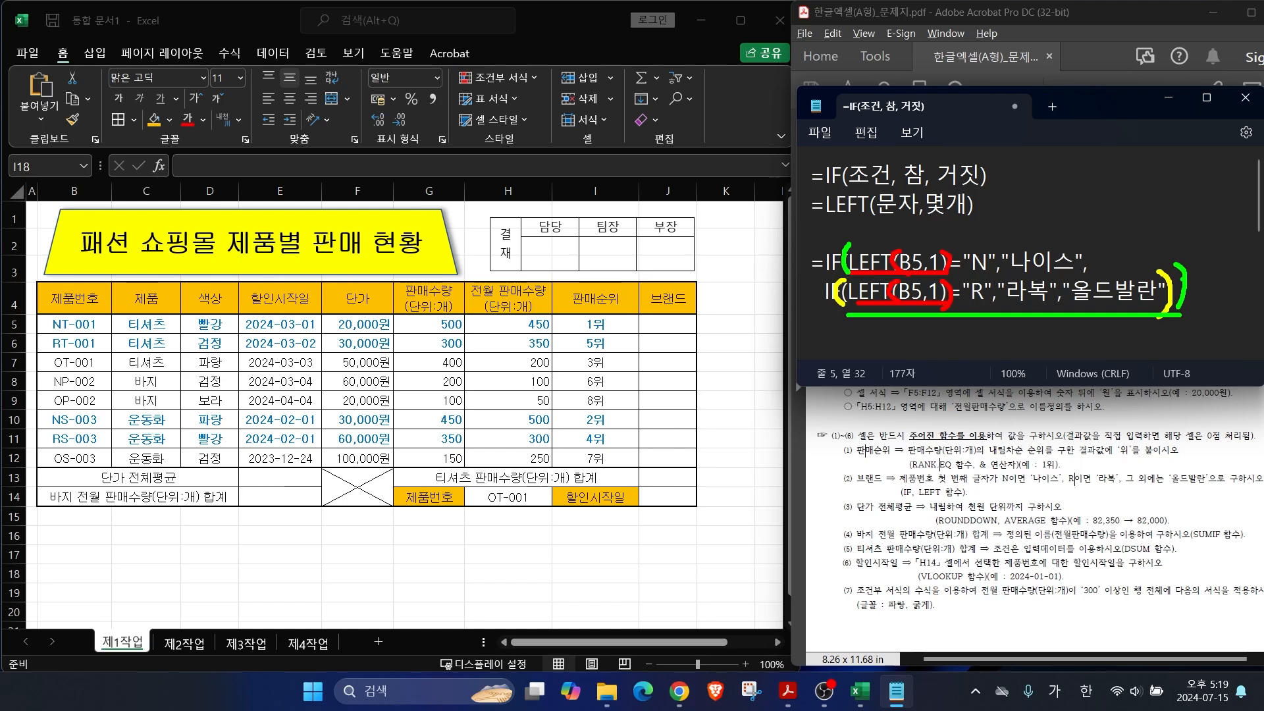
key(Escape)
text()))
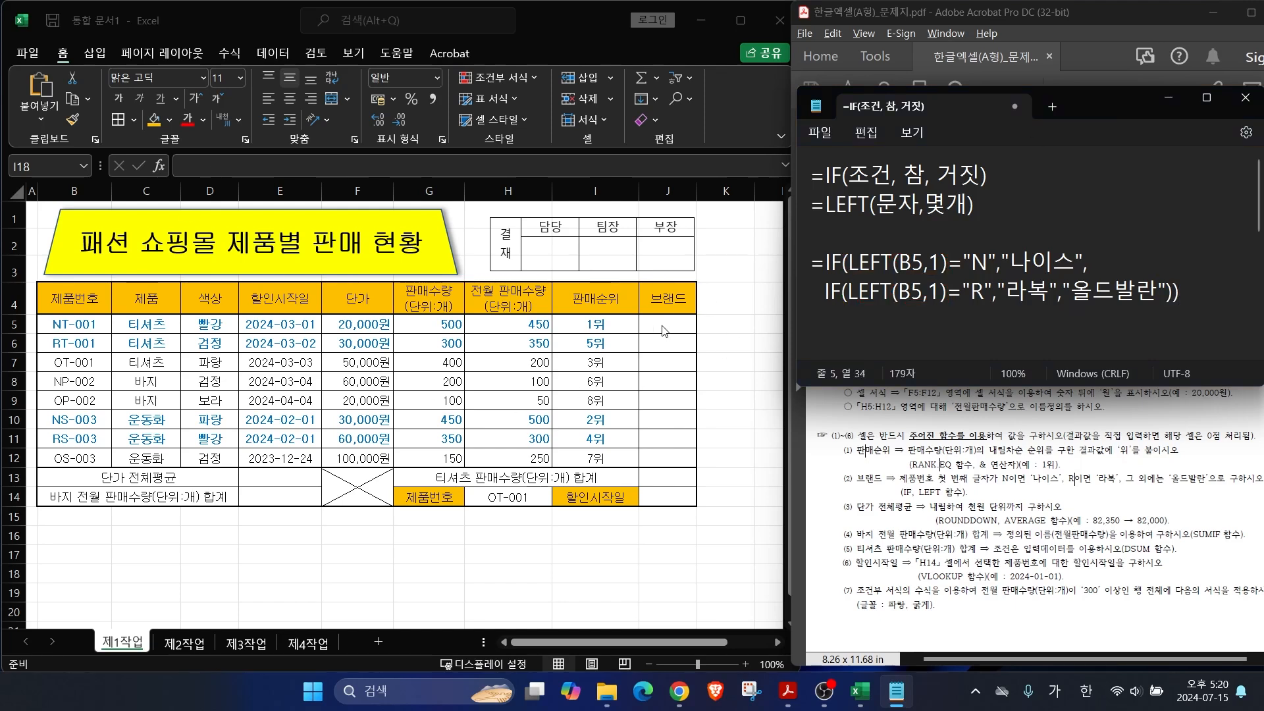
Step: Begin J5 with =IF(LEFT(B5,1)="N","나이스",
click(665, 325)
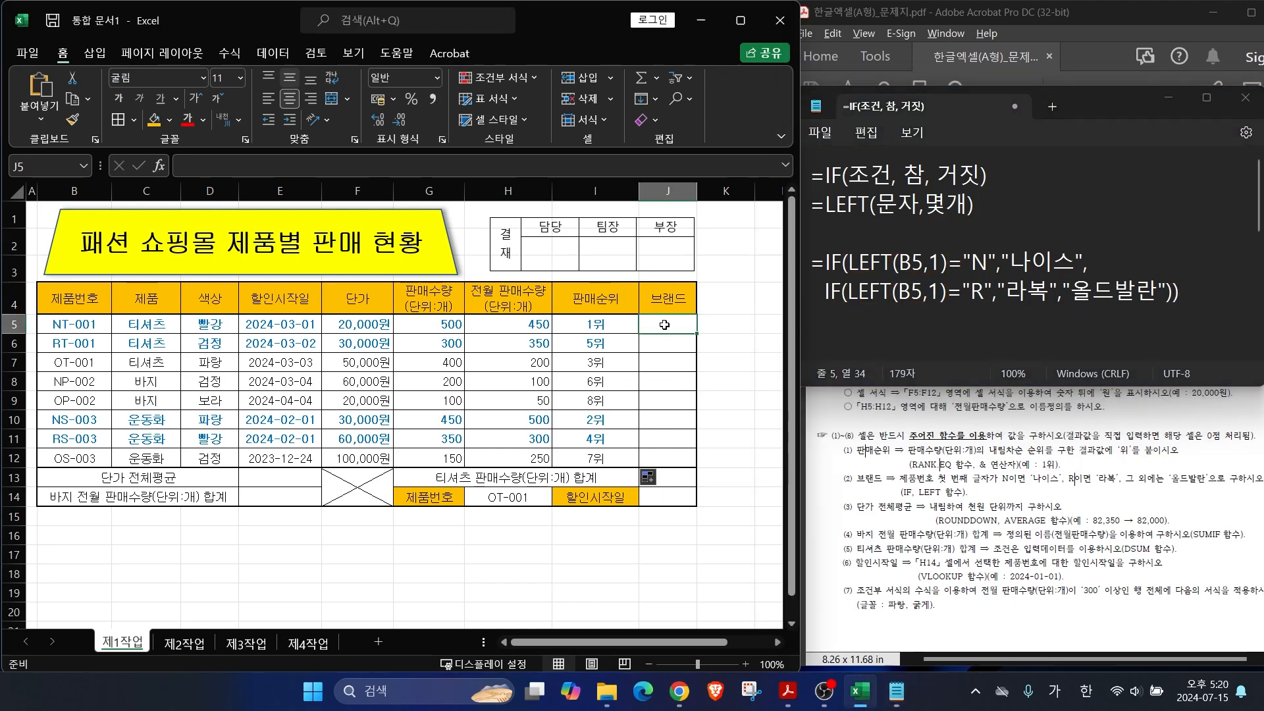
text(=)
key(Hangul)
text(IF(L)
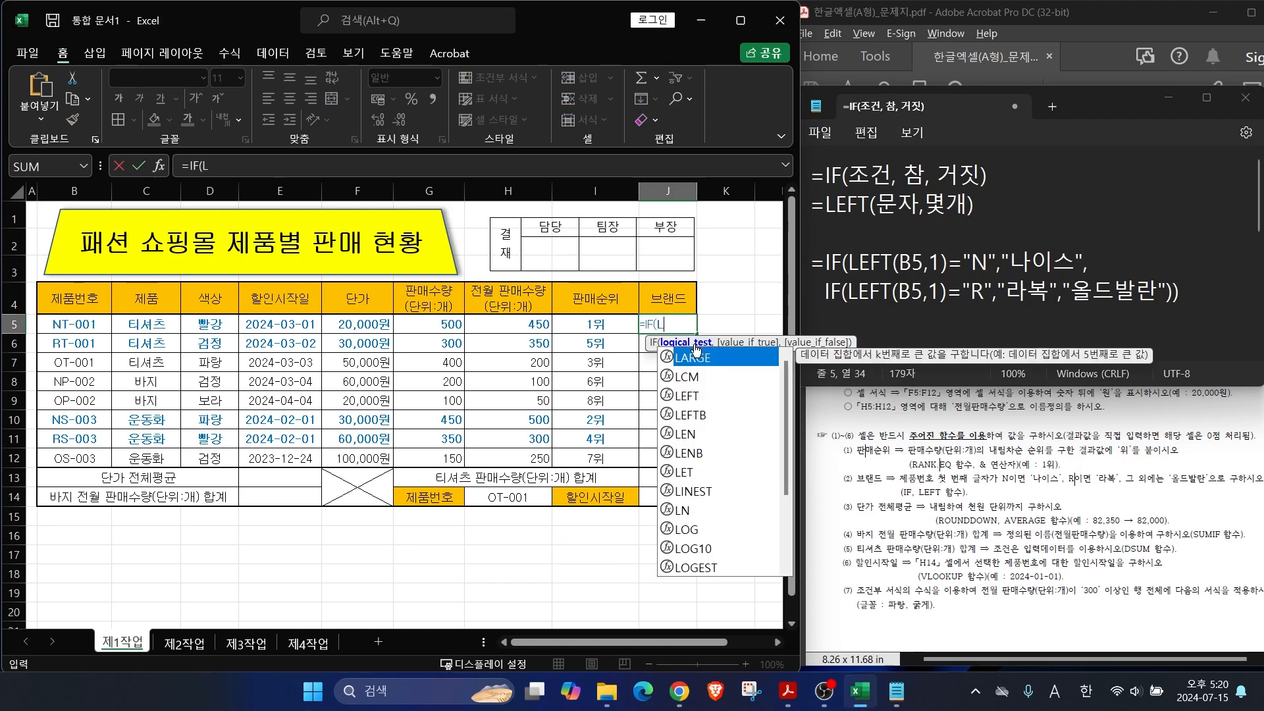
double_click(678, 395)
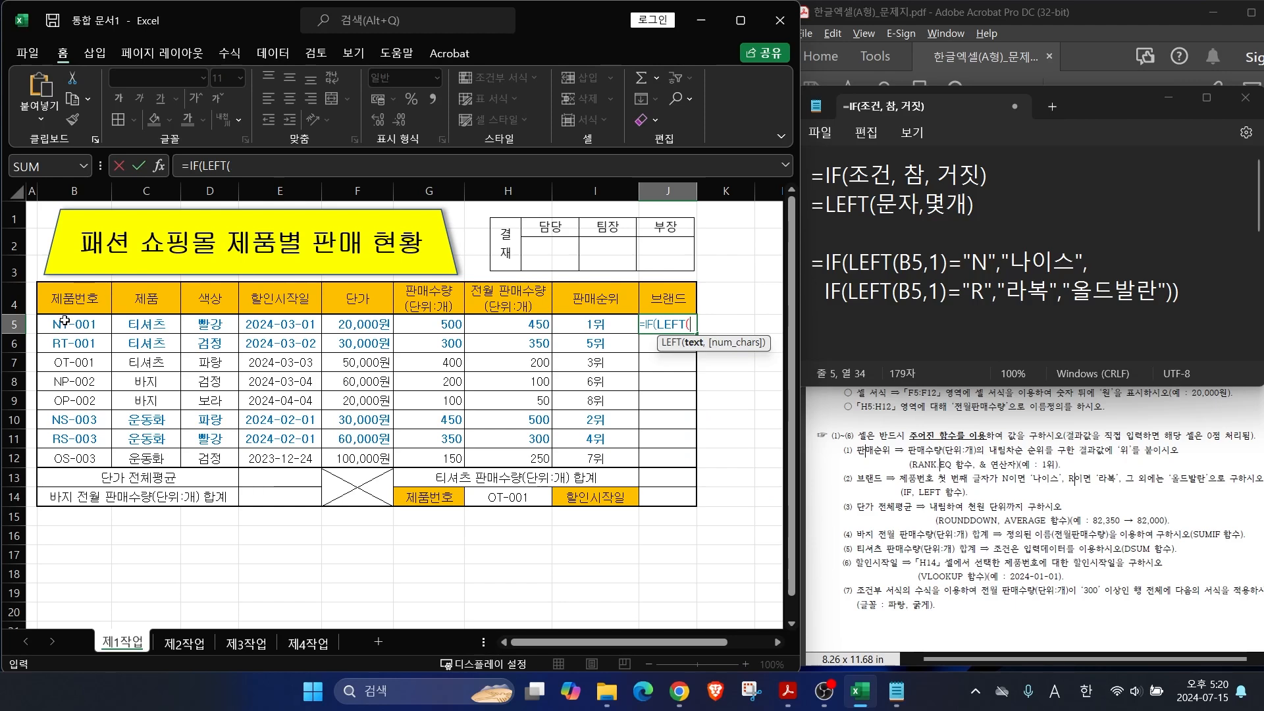
click(66, 325)
text(,)
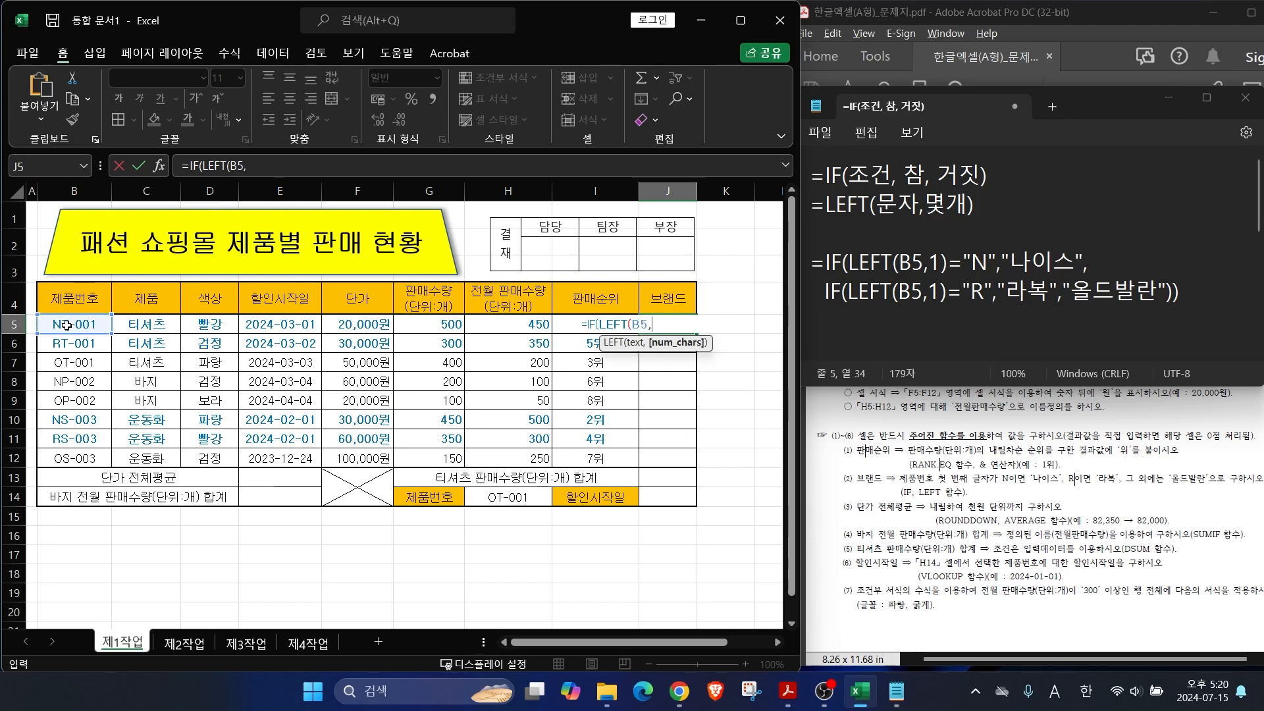
text(1))
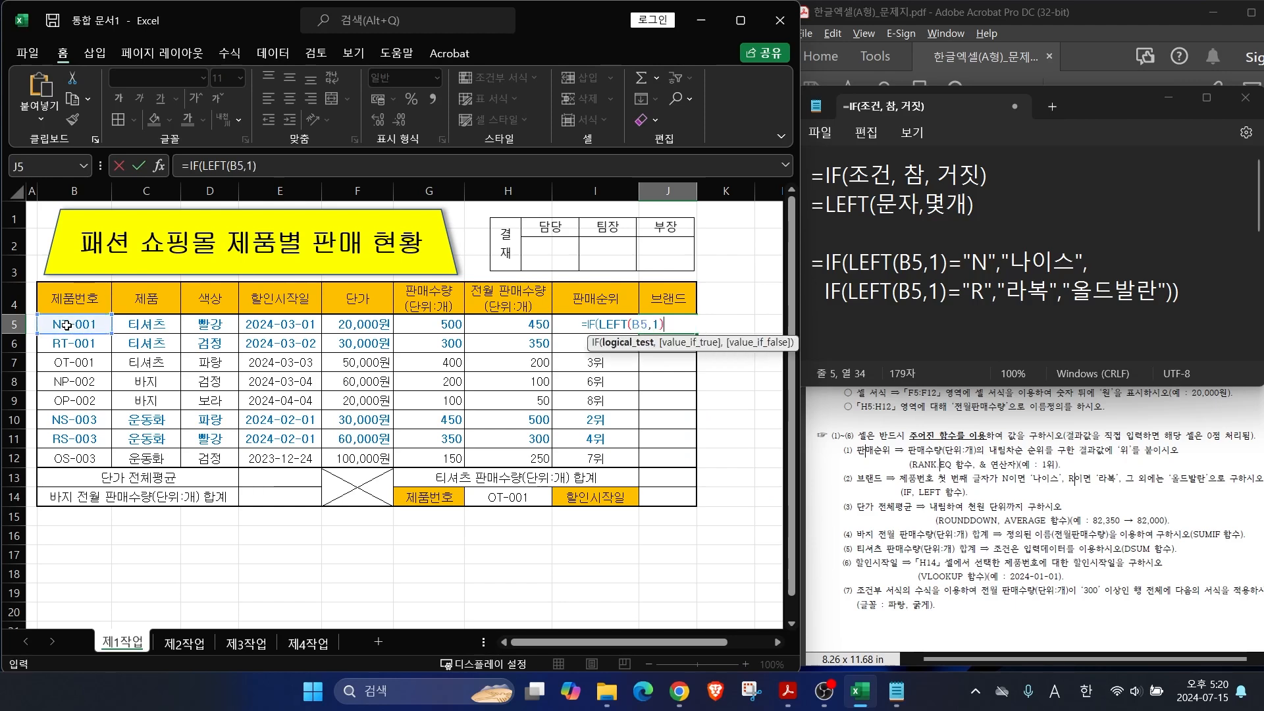
text(="N",")
key(Hangul)
text(나이스")
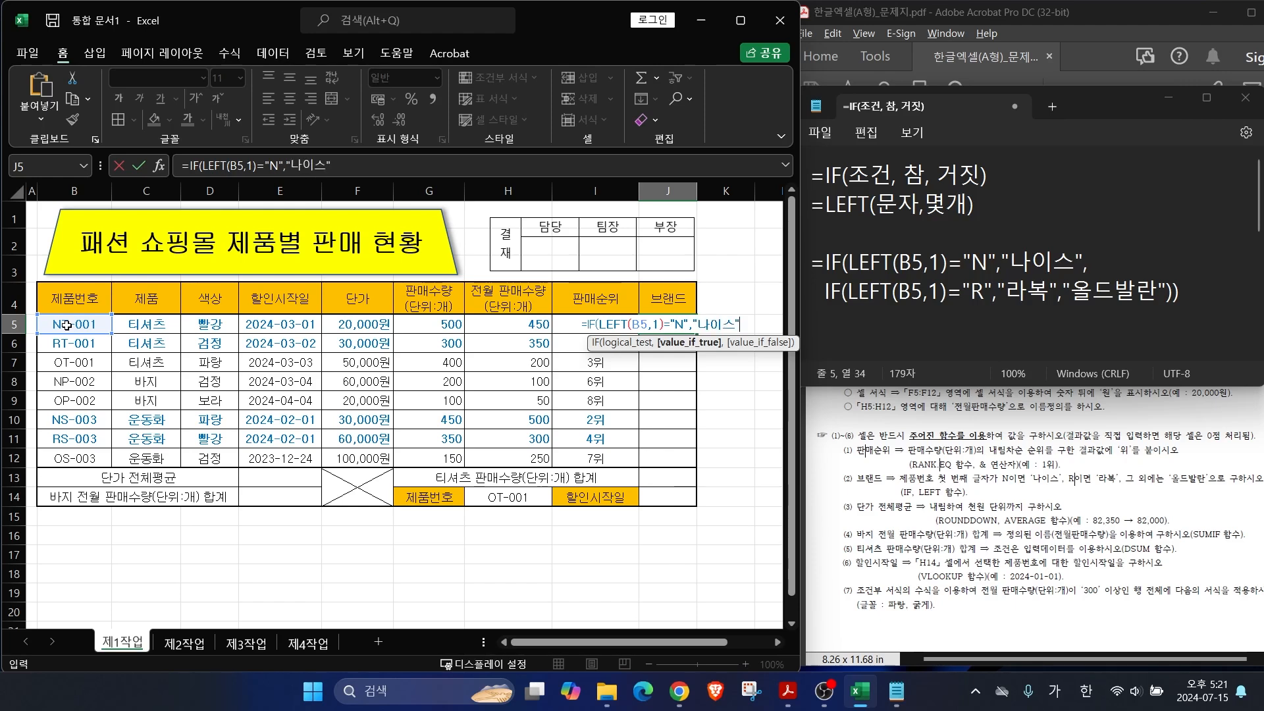
text(,)
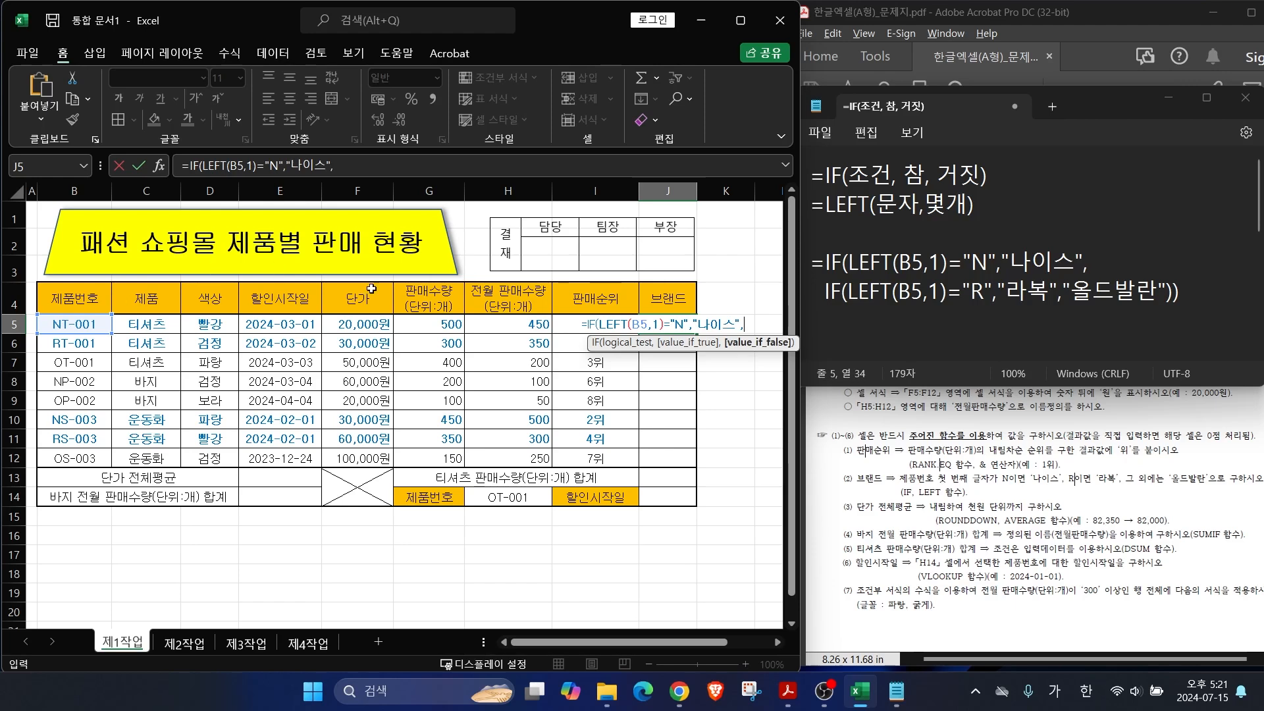
Step: Paste a copy of the N test at the end and change its letter to R
drag(826, 282, 1077, 280)
drag(824, 309, 1087, 307)
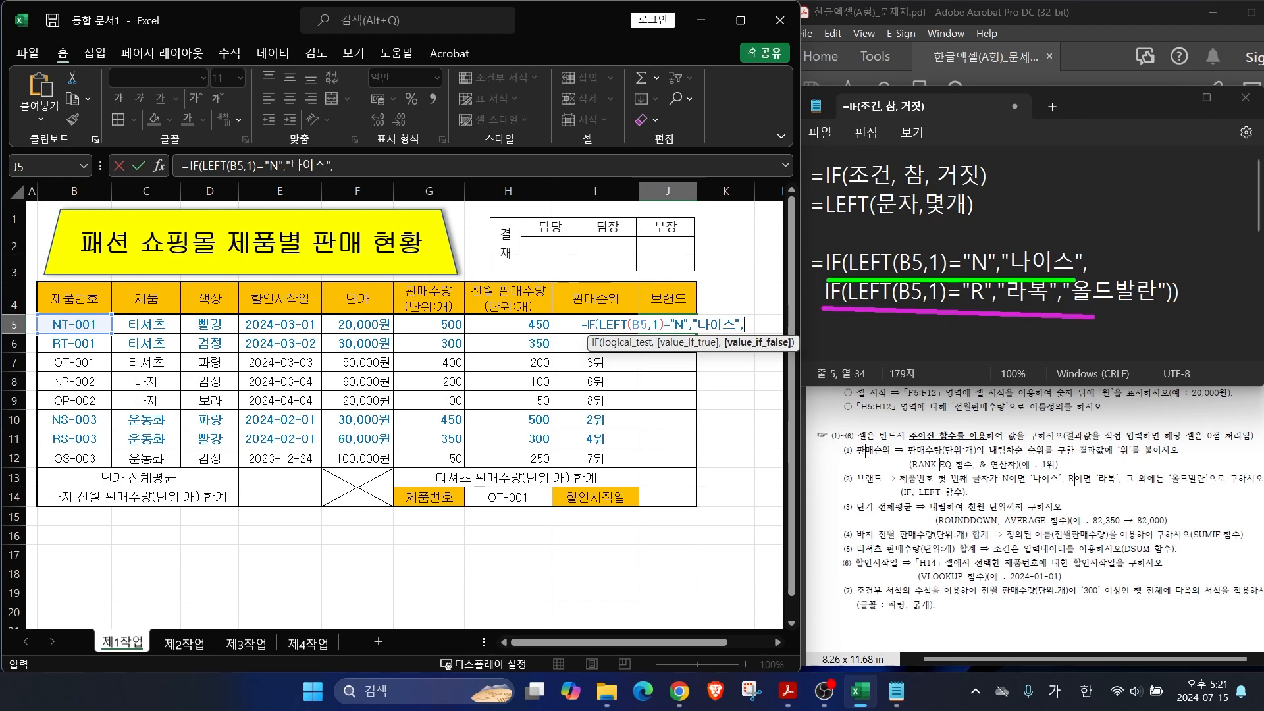
key(Escape)
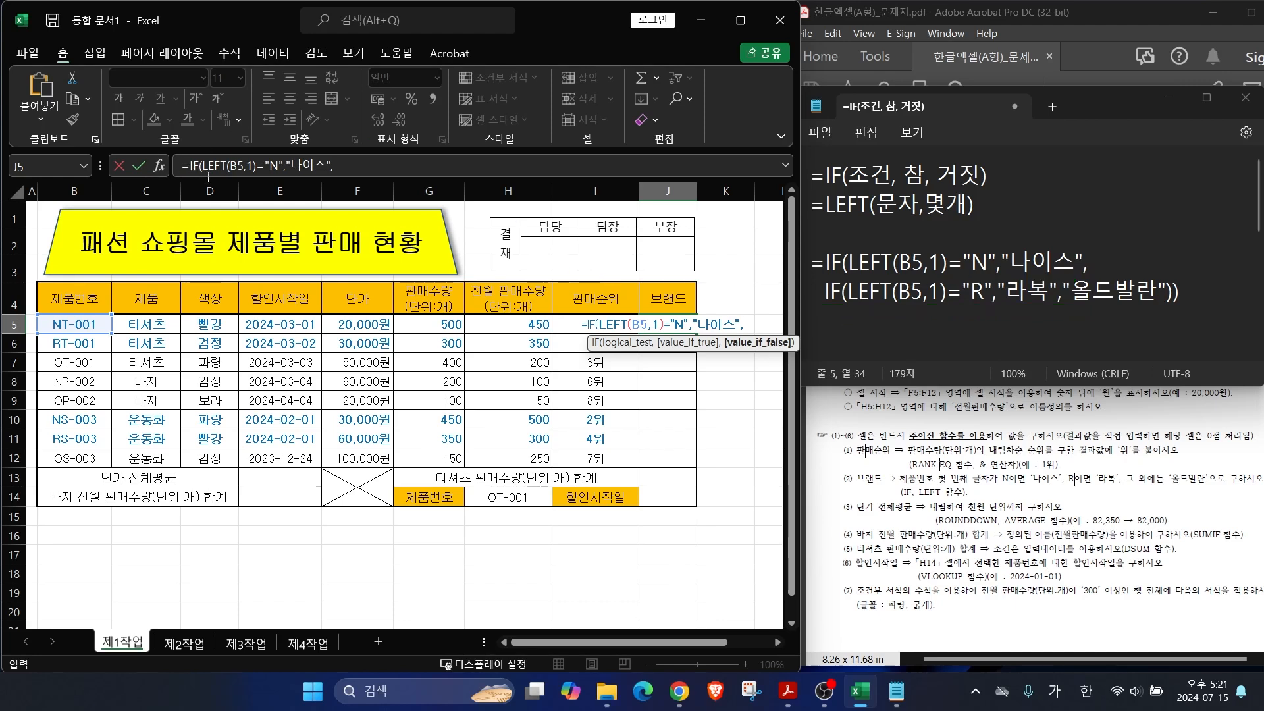
click(203, 165)
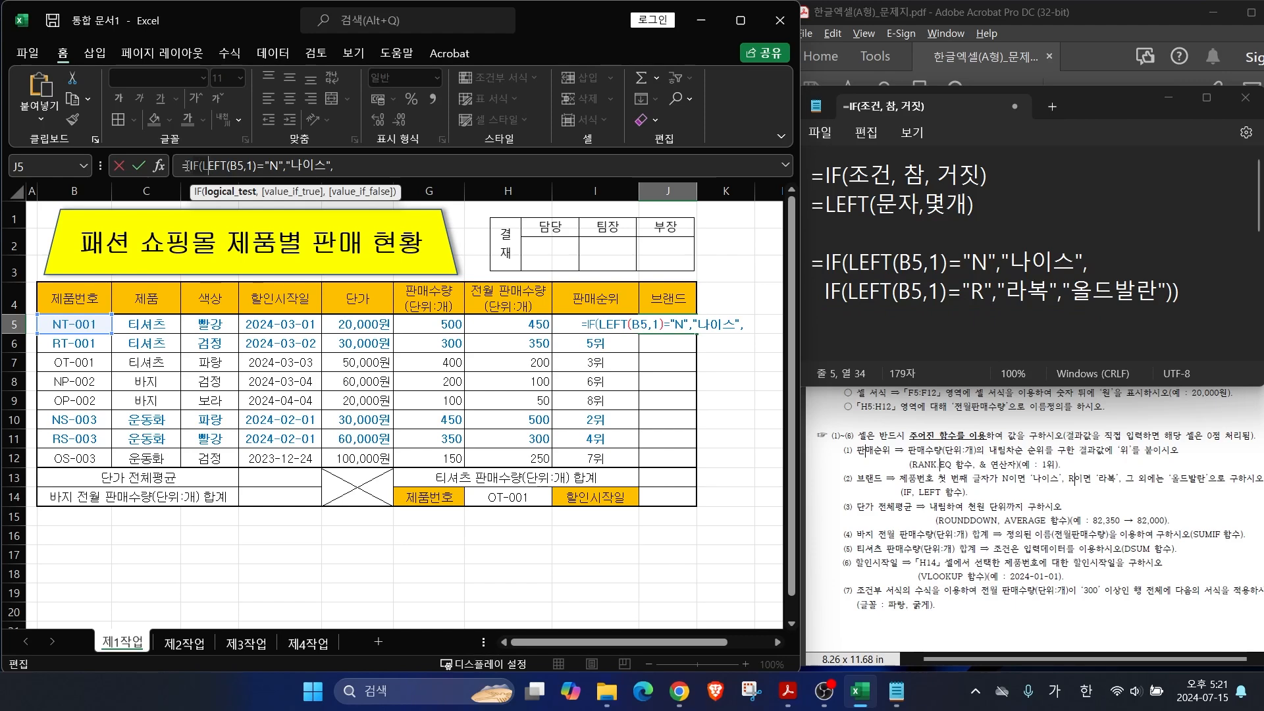
click(333, 165)
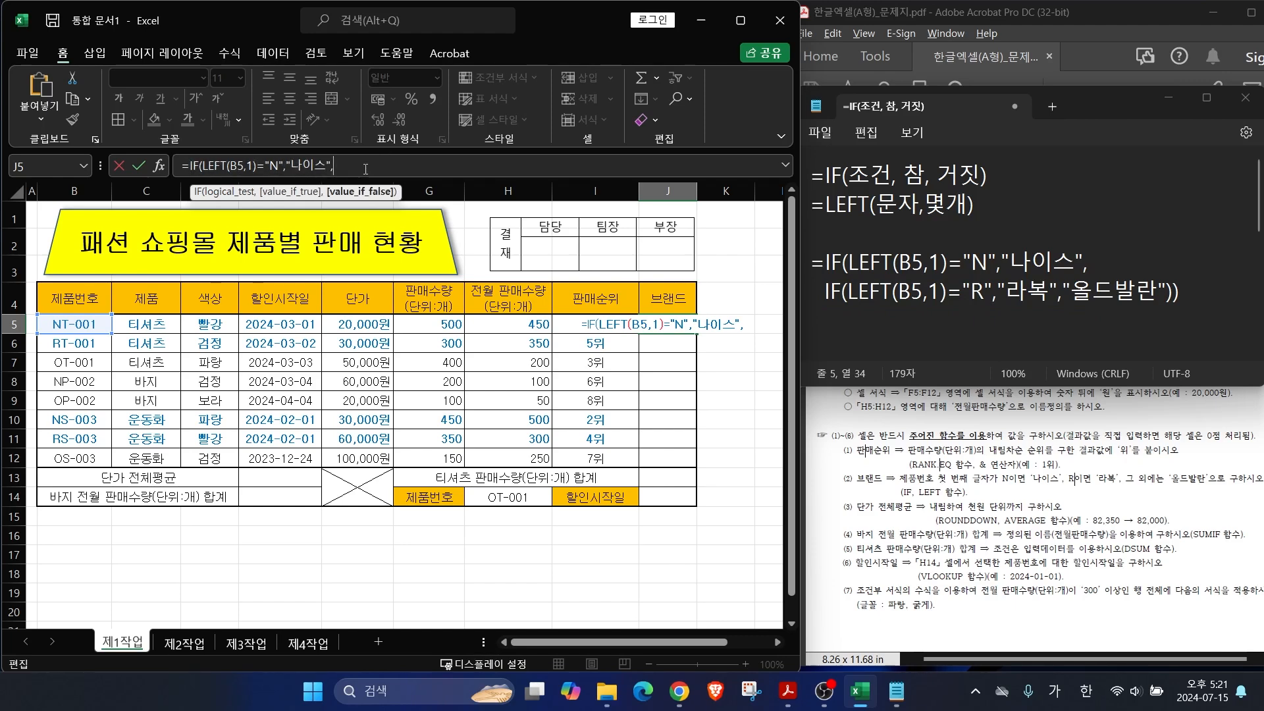
text(IF(LEFT(B5,1)="N","나이스",)
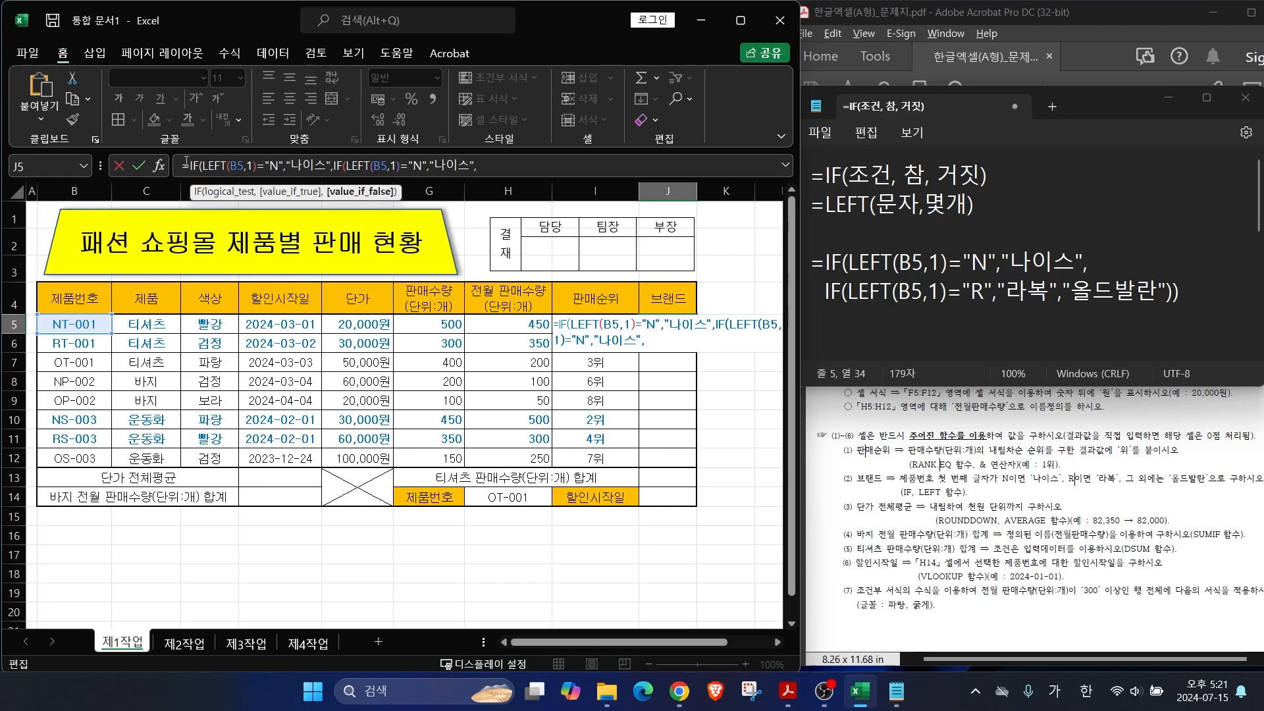
click(352, 166)
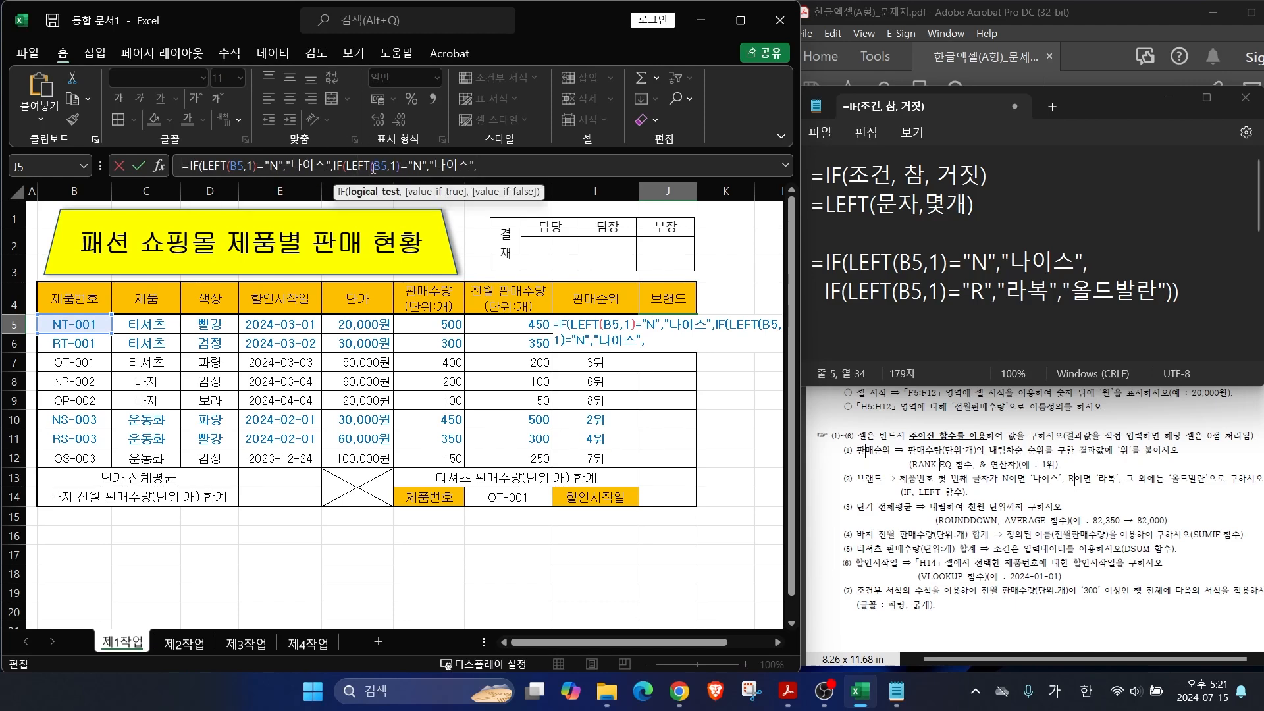
click(378, 169)
click(391, 169)
click(425, 169)
key(BackSpace)
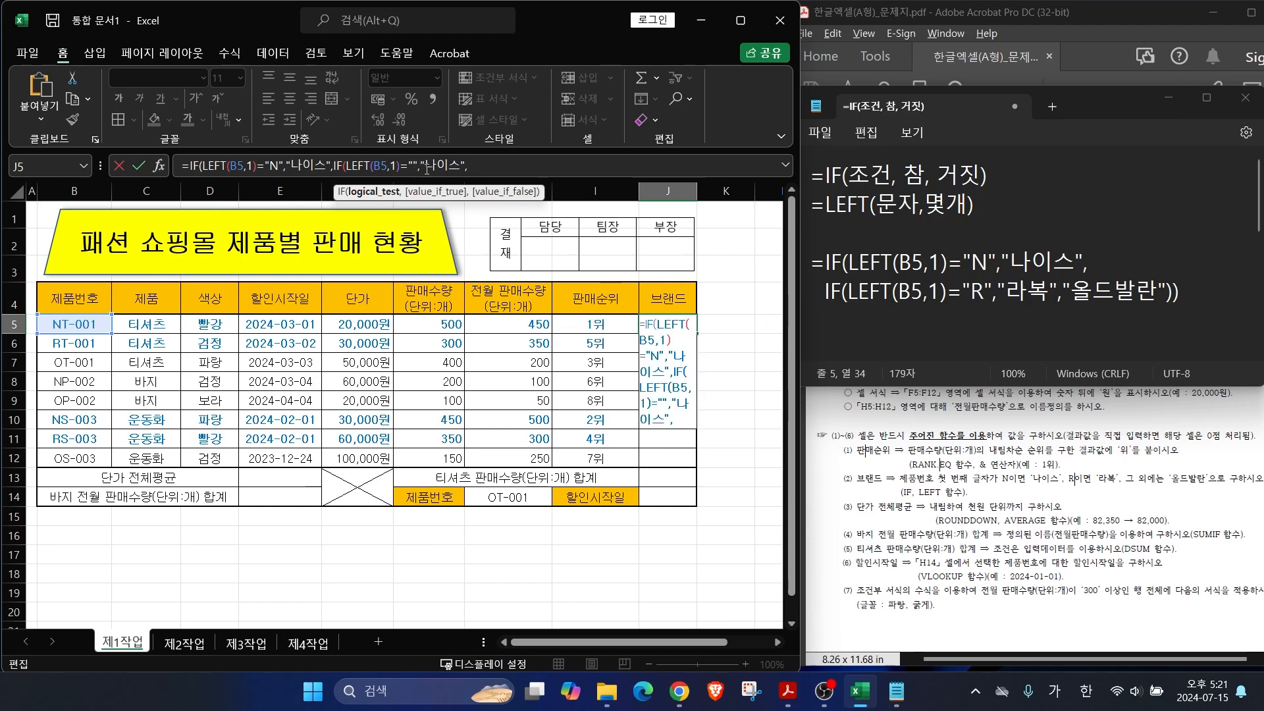
key(Hangul)
text(R)
Step: Make the second result 라복, close with "올드발란")) and commit J5
key(Right)
key(Right)
key(Delete)
key(Delete)
key(Delete)
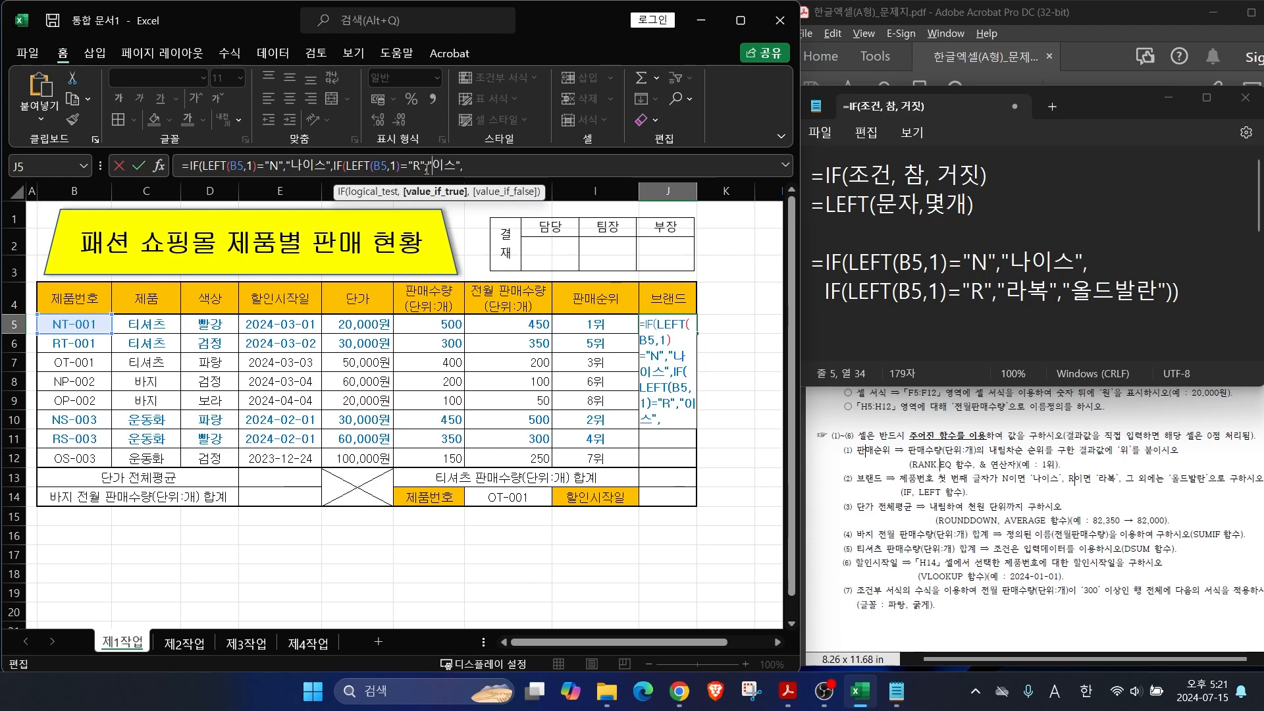
key(Hangul)
text(라복)
key(Right)
key(Right)
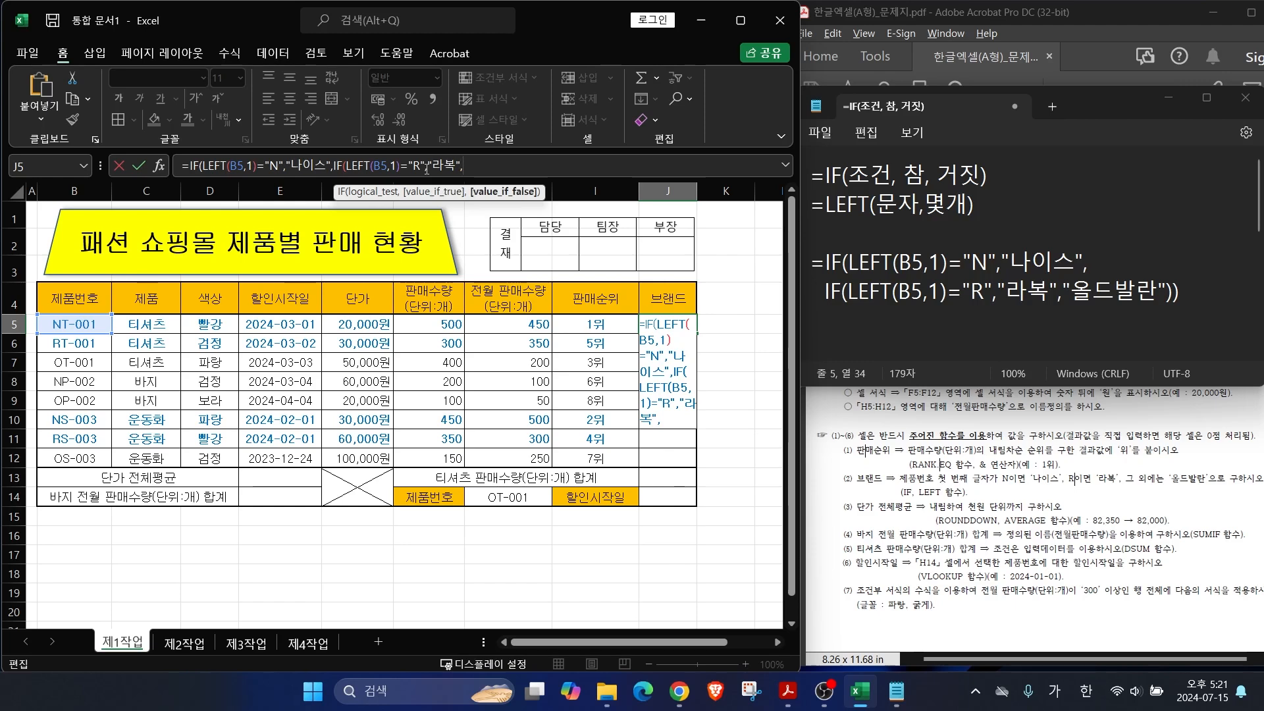
text("올드발란)
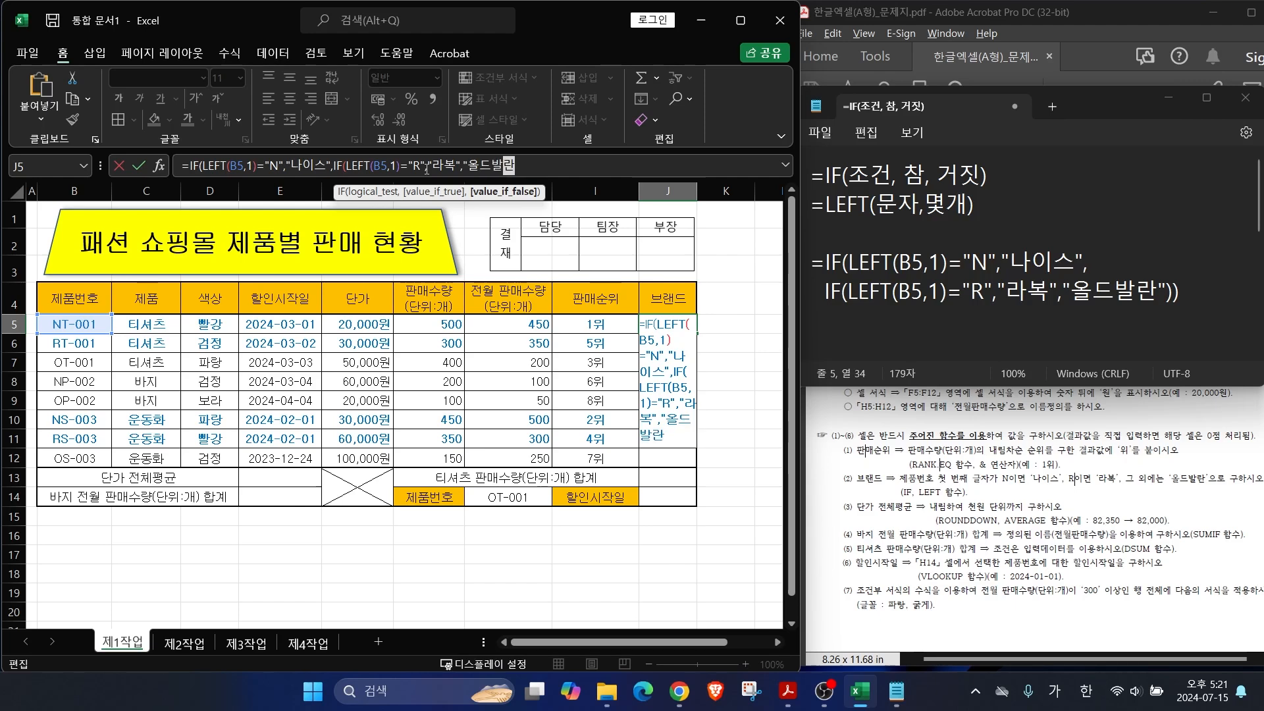
text(")))
key(Return)
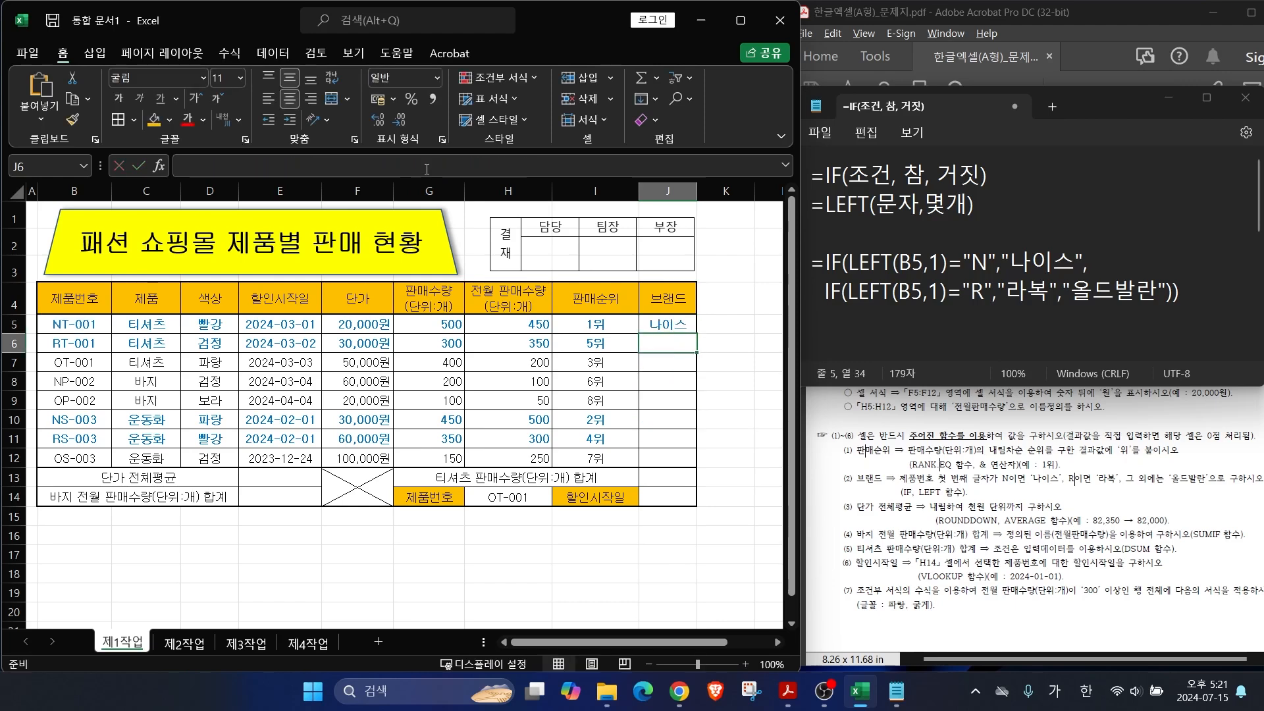
Step: Copy the J5 brand formula down to J12 without formatting
click(666, 322)
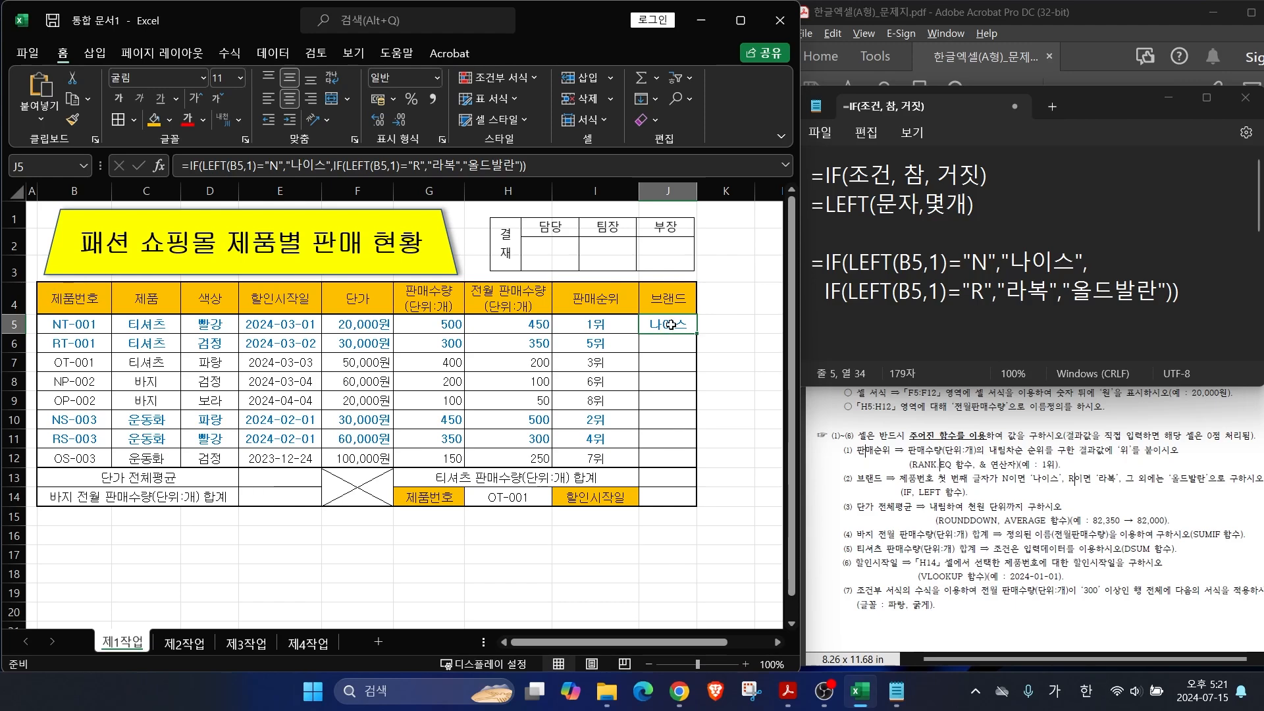
drag(695, 332, 696, 463)
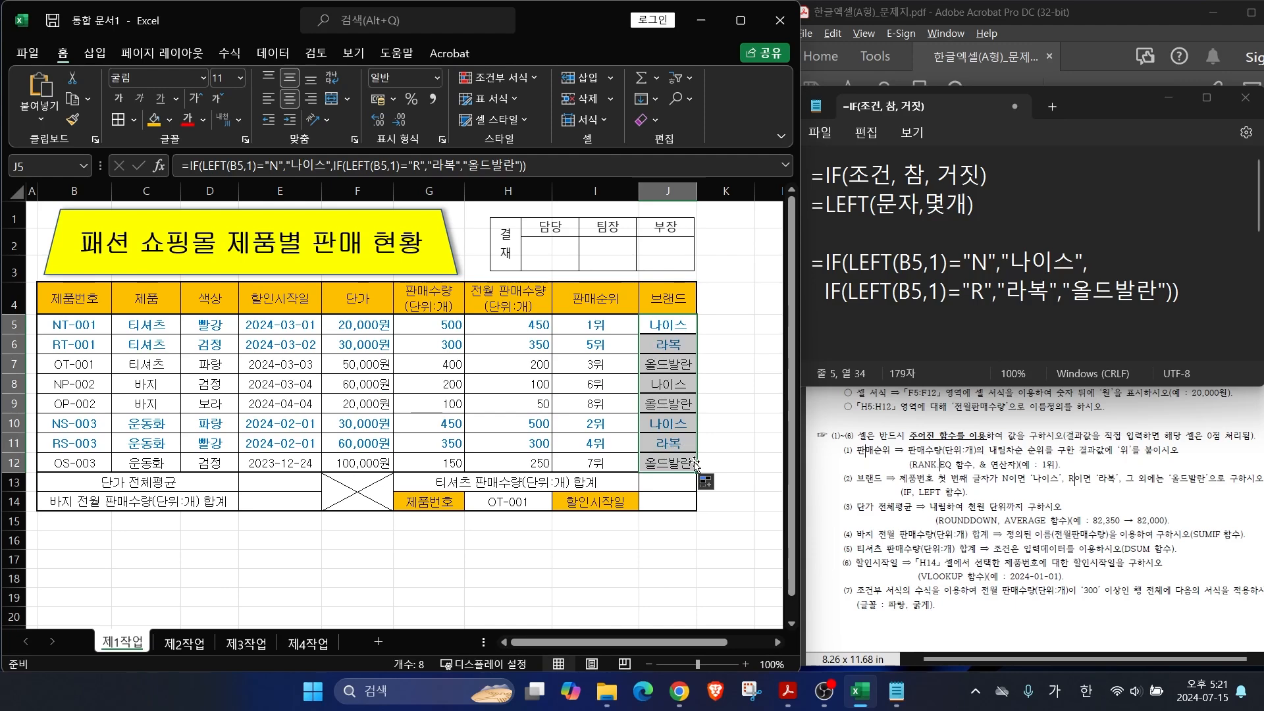
click(710, 483)
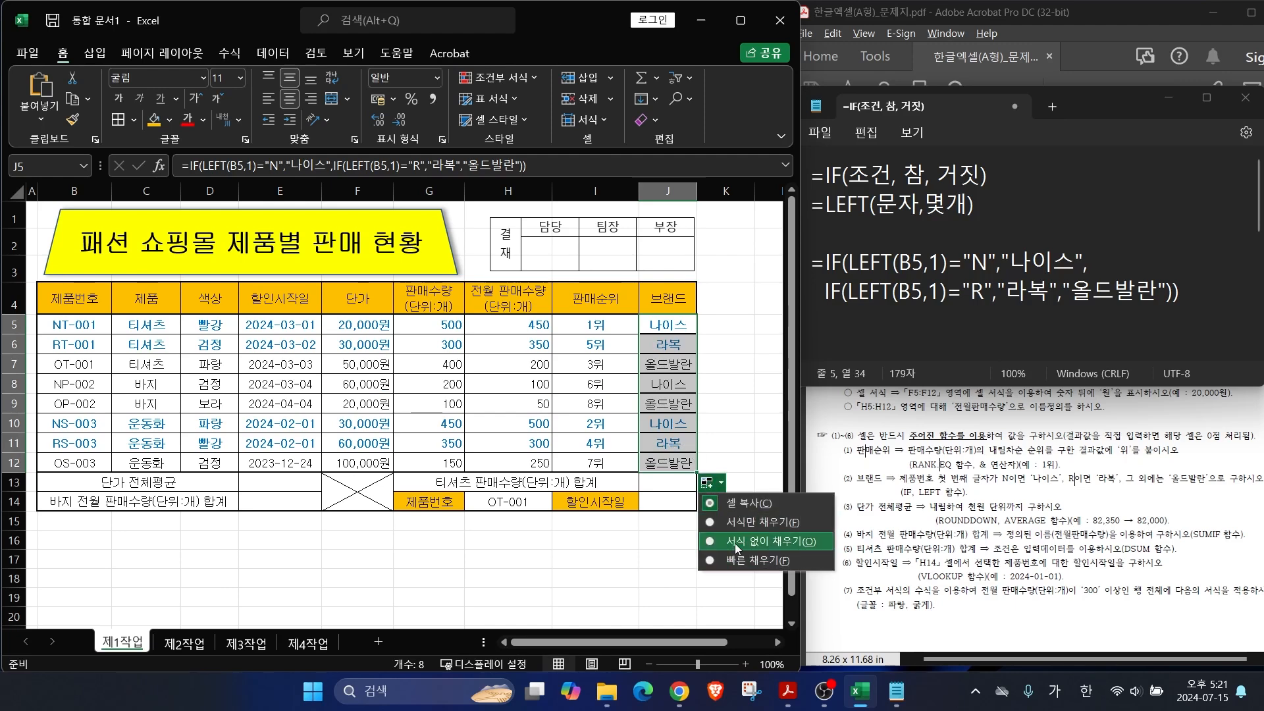
click(733, 558)
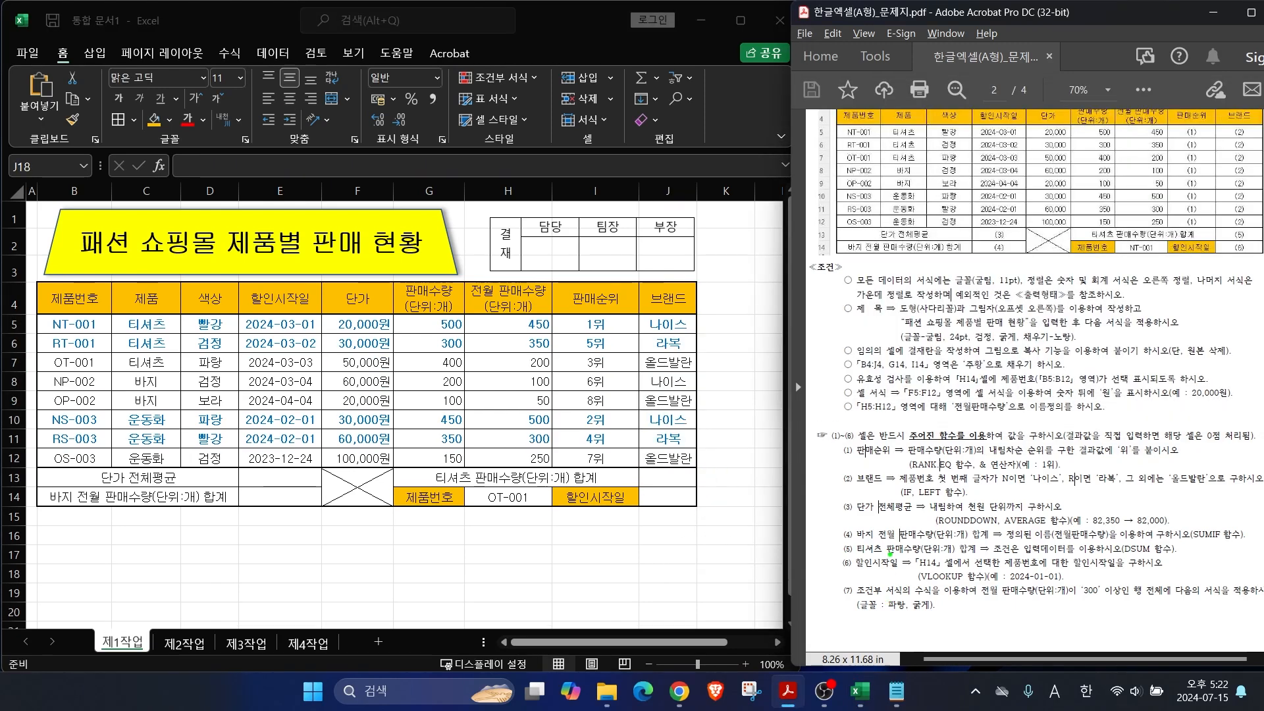
drag(858, 516, 1017, 510)
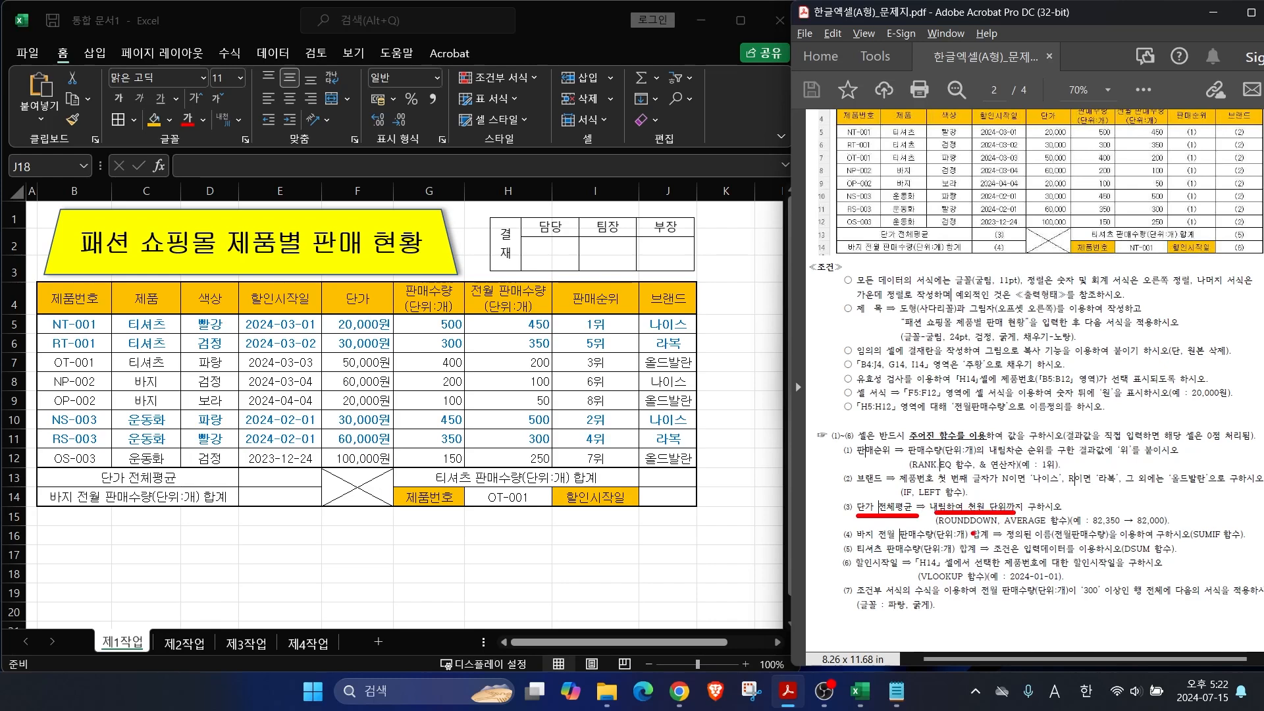
mouse_move(943, 563)
mouse_down()
mouse_move(971, 528)
mouse_move(1056, 578)
mouse_up()
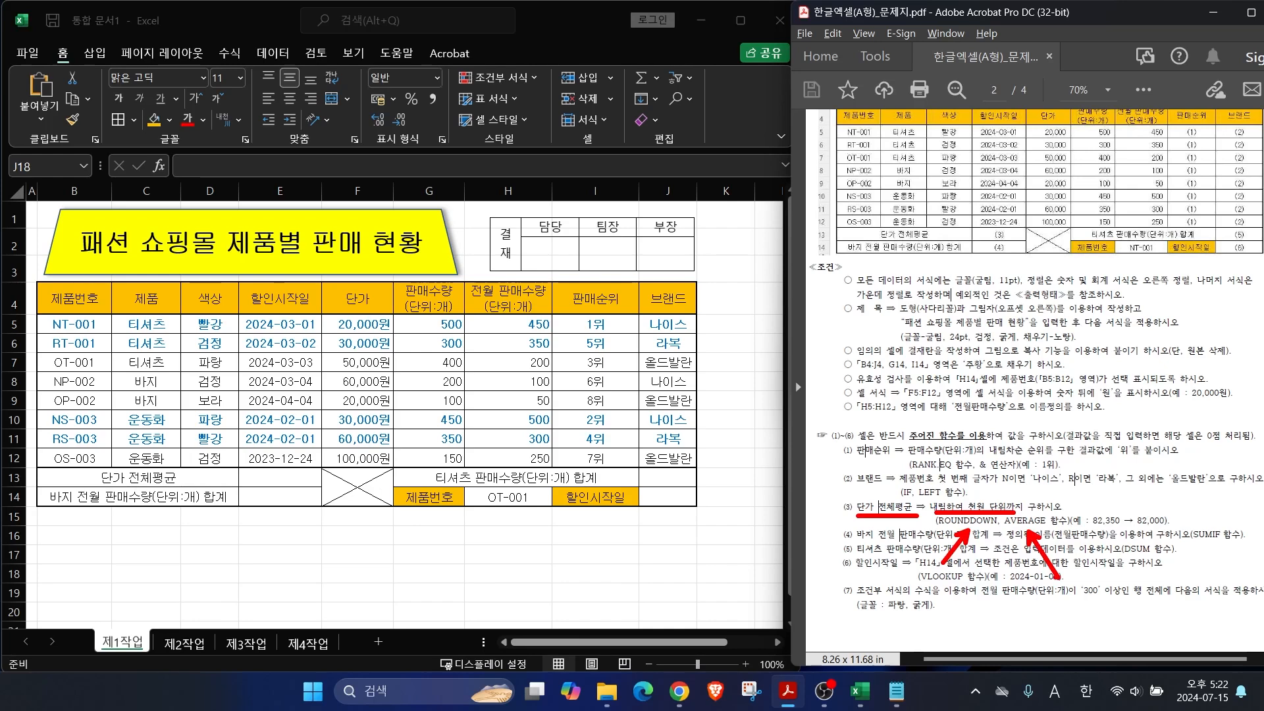
Step: Annotate the ROUNDDOWN arguments and type AVERAGE(F5:F12) on a new note line
click(896, 691)
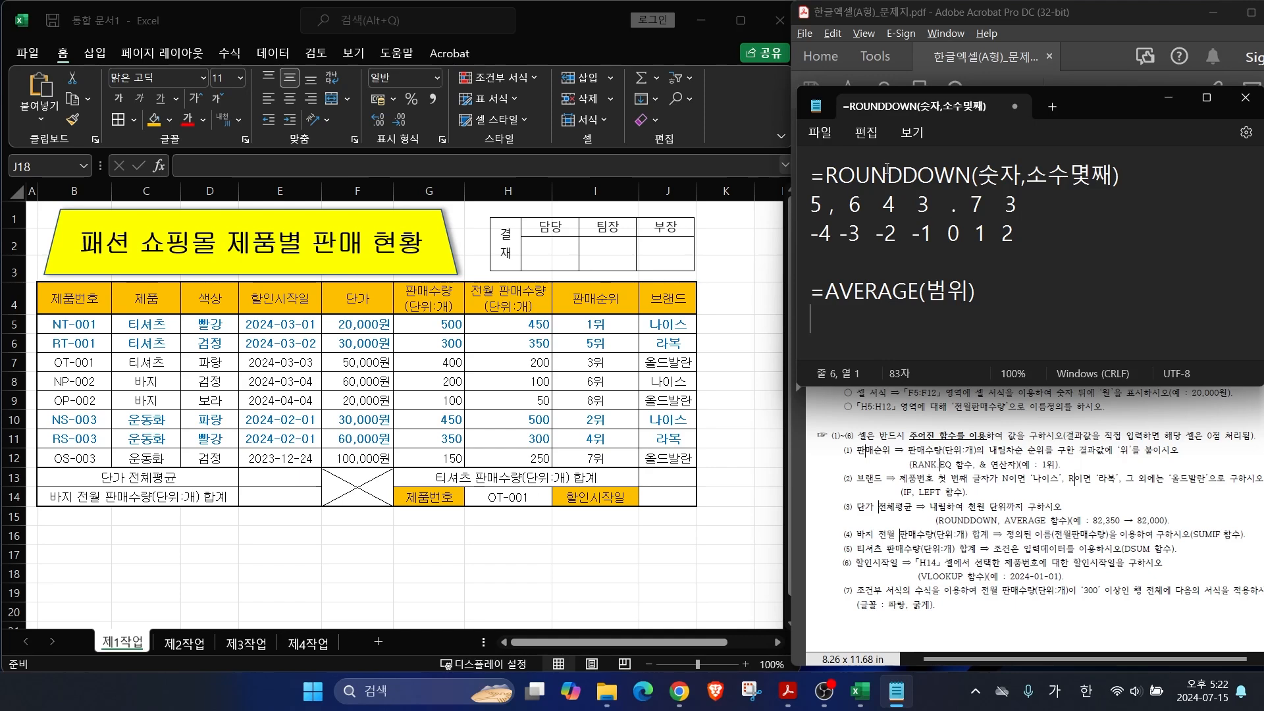
mouse_move(1010, 181)
mouse_down()
mouse_move(973, 170)
mouse_move(1012, 161)
mouse_move(1012, 183)
mouse_up()
mouse_move(1095, 183)
mouse_down()
mouse_move(1026, 165)
mouse_move(1083, 156)
mouse_move(1098, 172)
mouse_up()
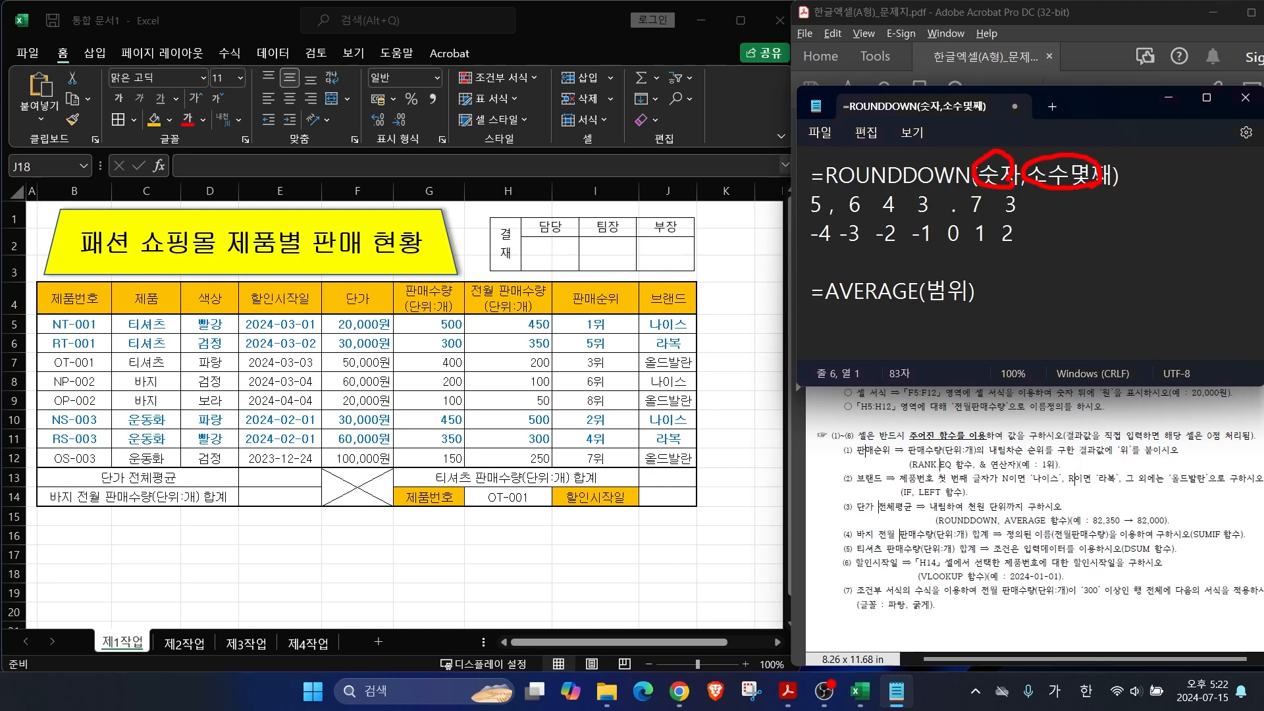
drag(834, 307, 976, 302)
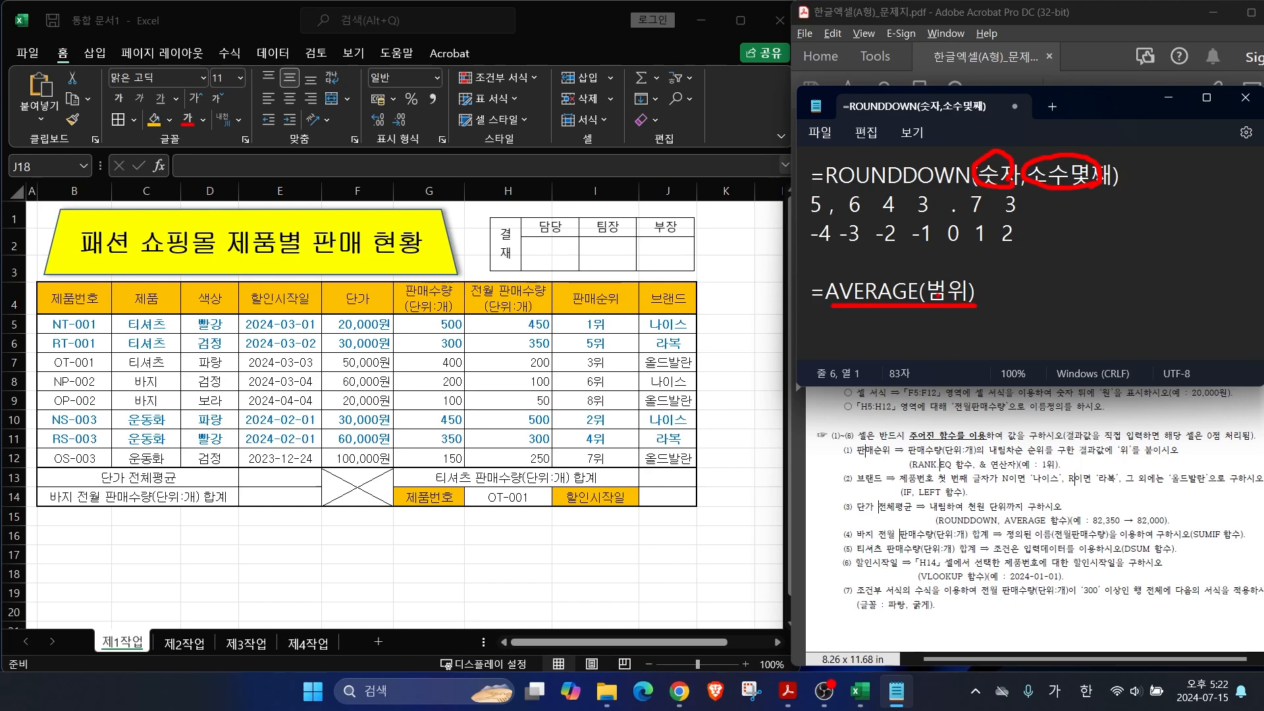
key(Escape)
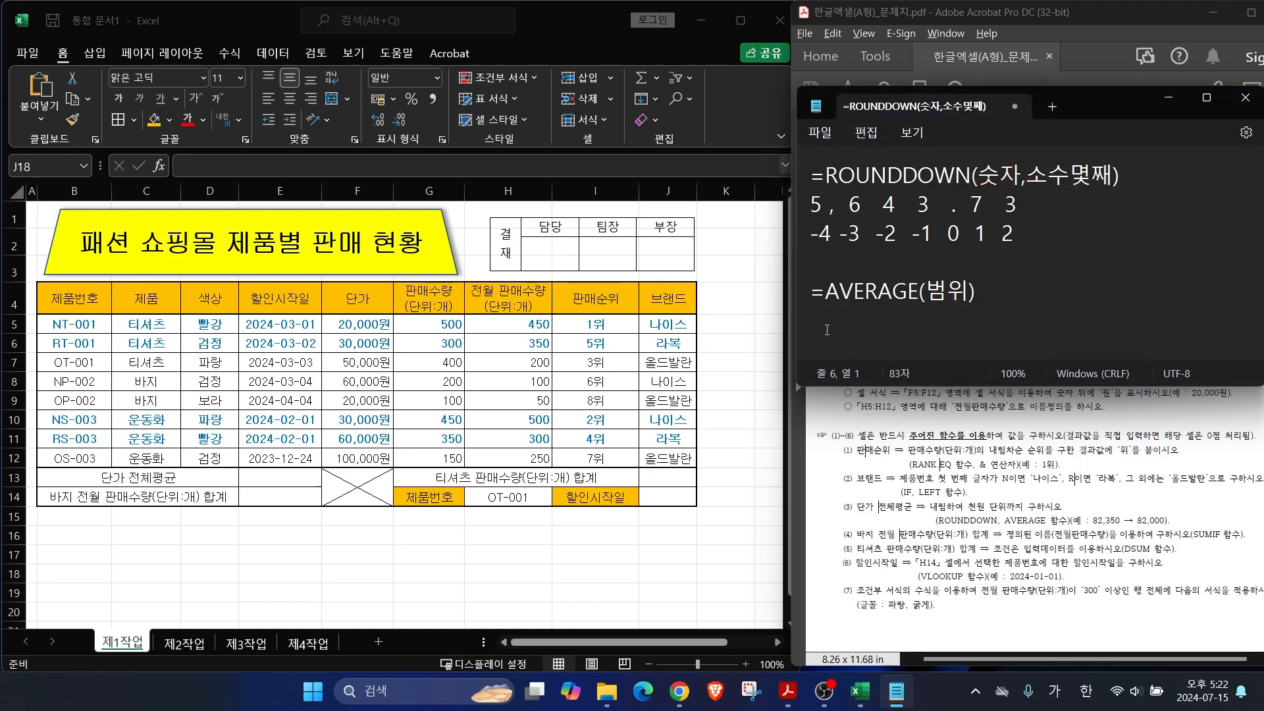
key(BackSpace)
key(Hangul)
text(AVERAGE()
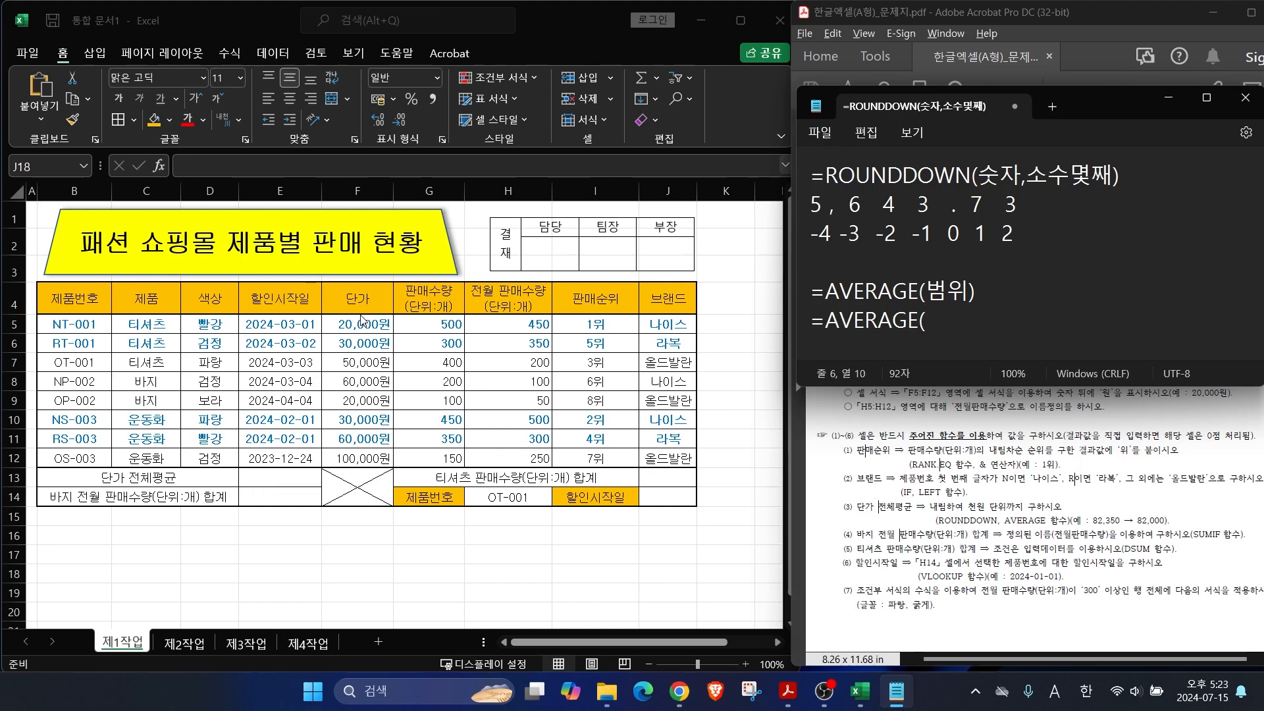
text(F5:F12)
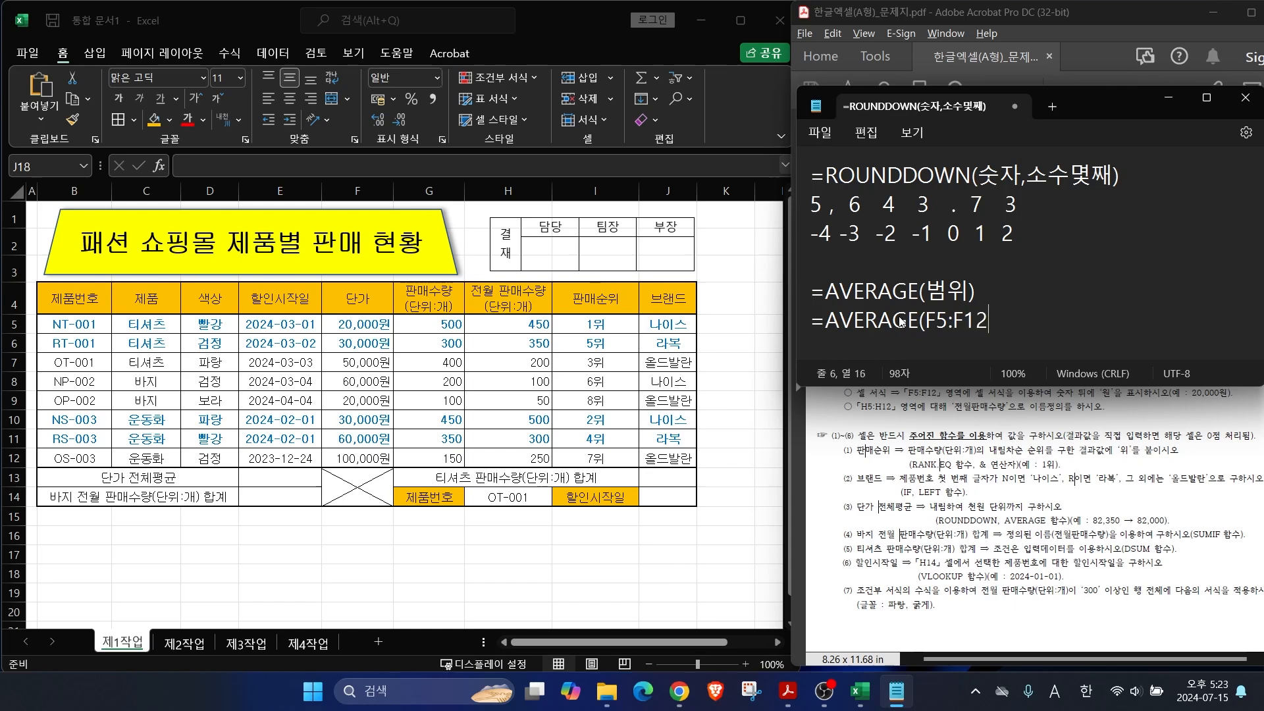
text())
Step: Wrap the note line as ROUNDDOWN(AVERAGE(F5:F12), with AVERAGE as the number argument
double_click(996, 174)
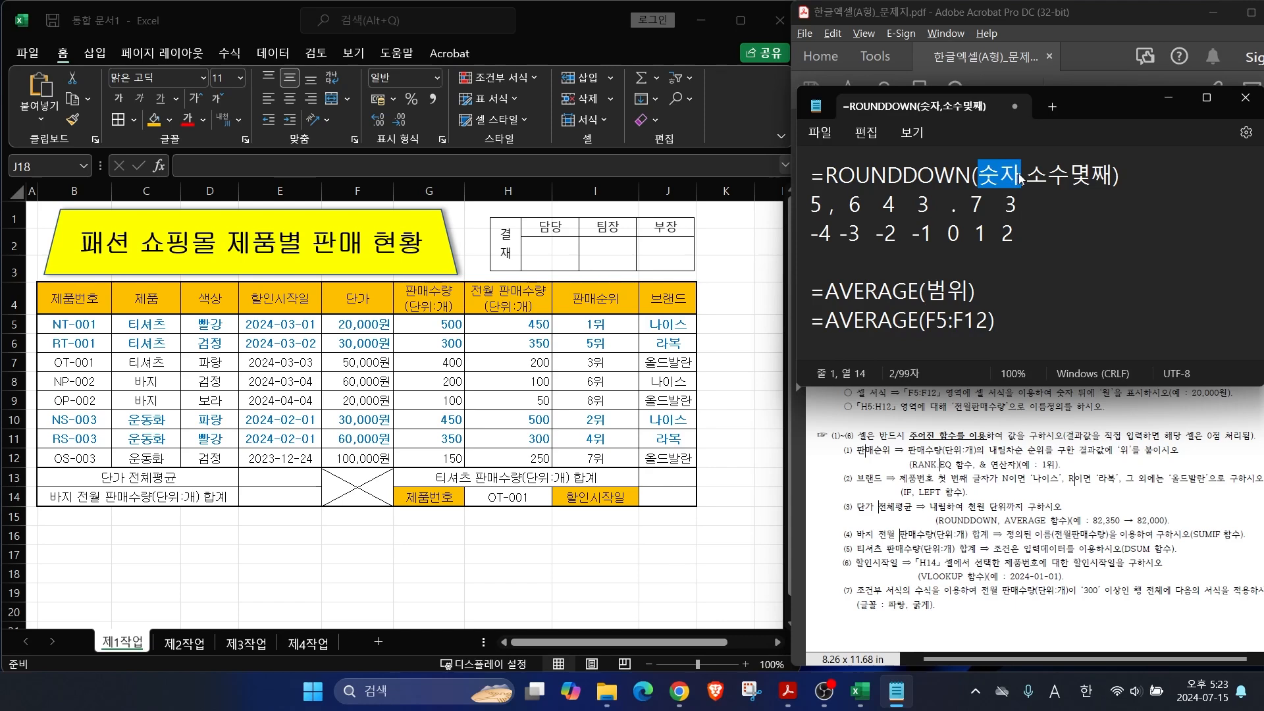
drag(825, 175, 1113, 176)
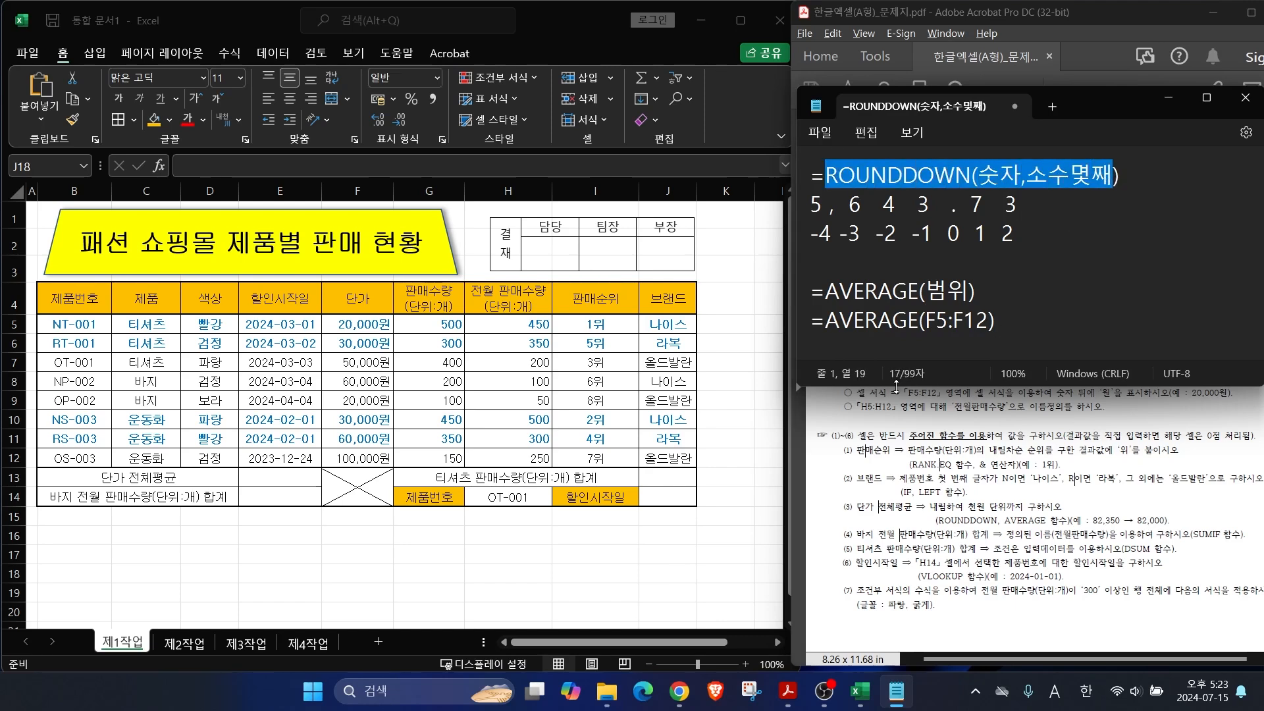
click(823, 320)
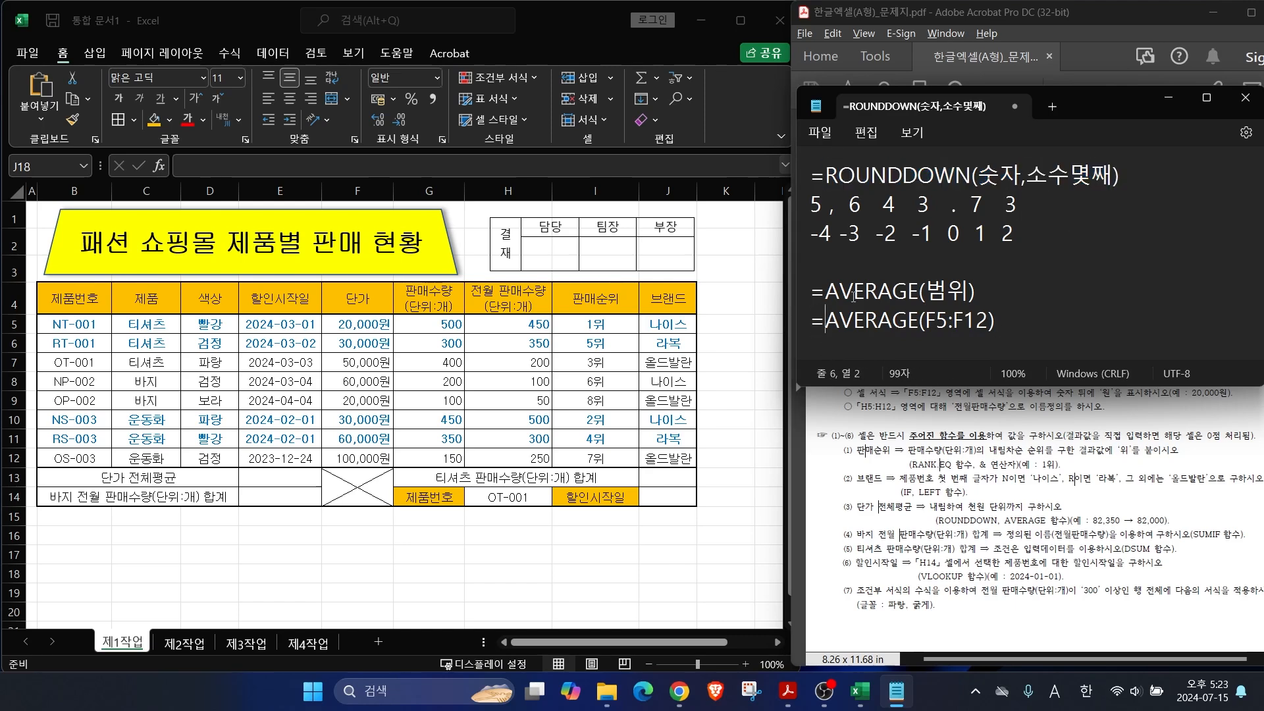
text(ROUNDD)
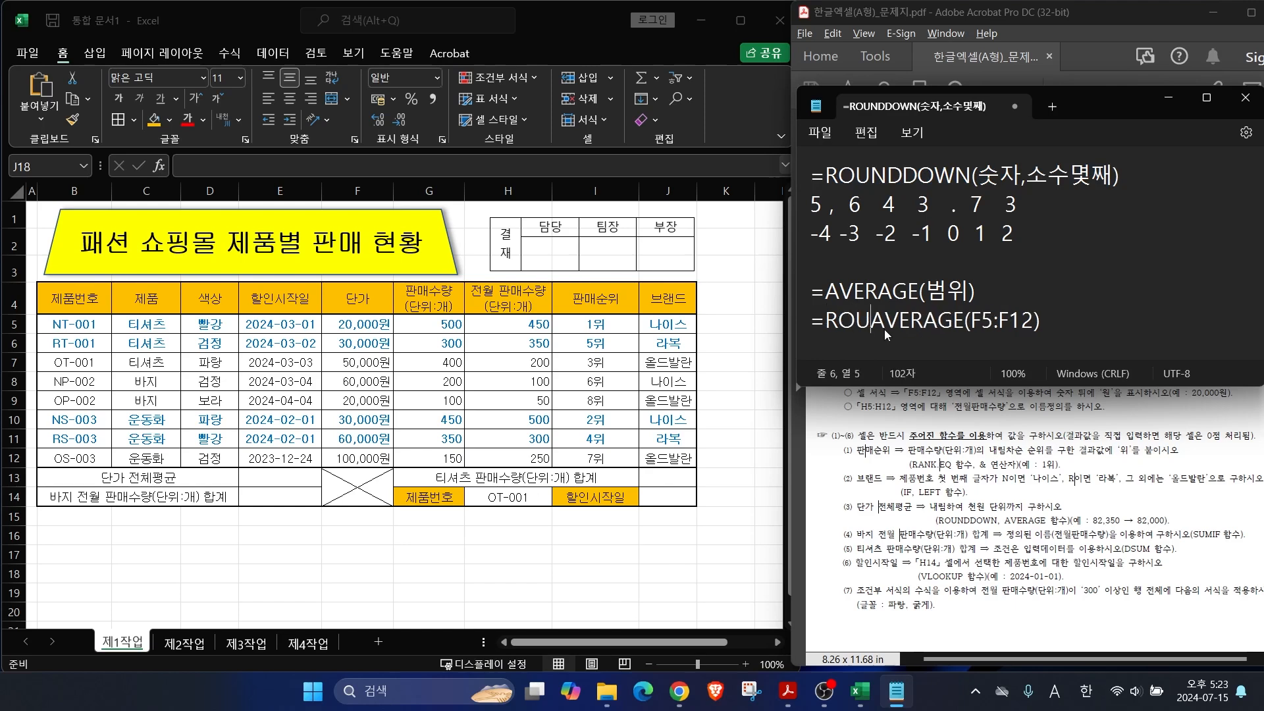
text(OWN()
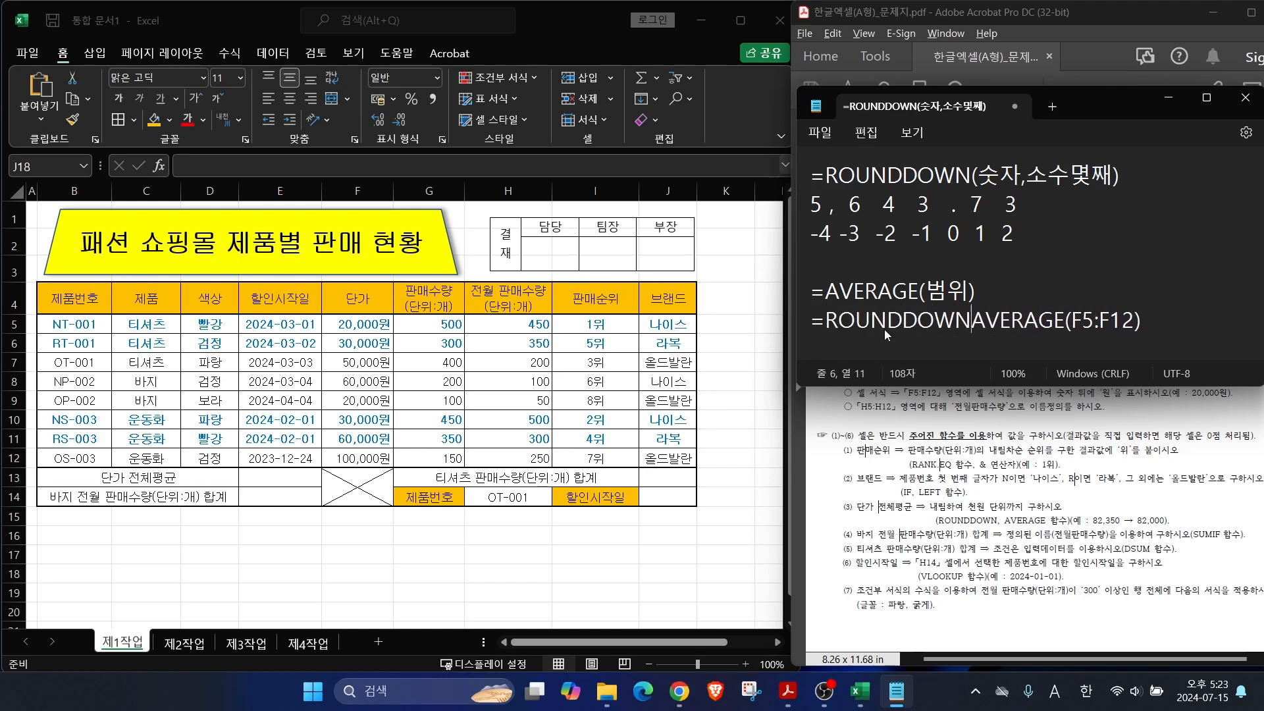
drag(978, 321, 1153, 321)
click(1159, 323)
text(,)
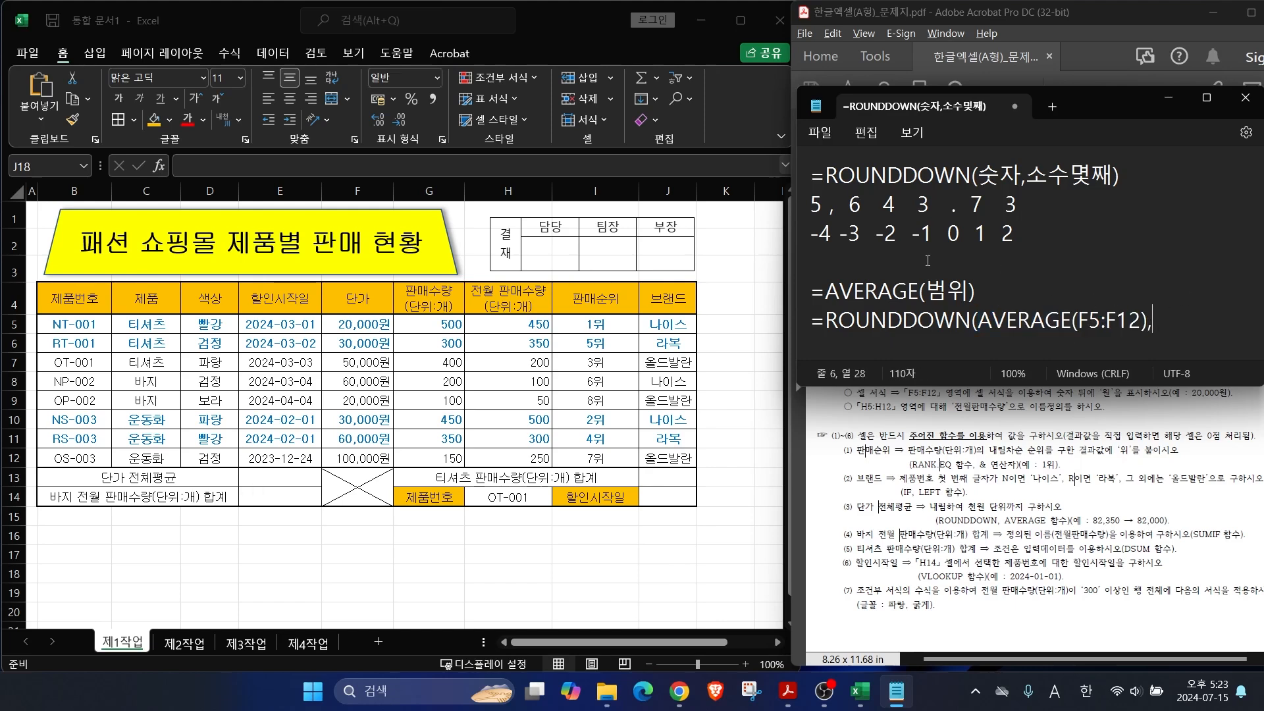
Step: Explain ROUNDDOWN digit positions and finish the note with -3) to round to thousands
drag(799, 219, 1090, 218)
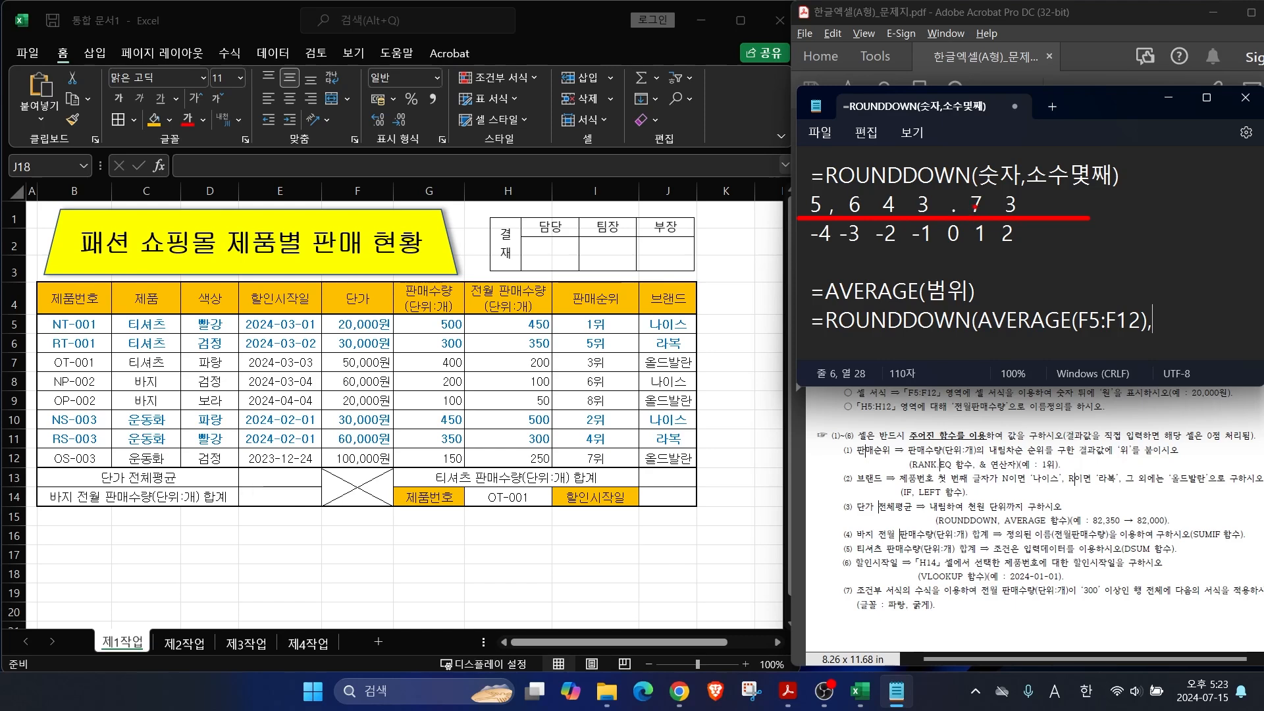
drag(999, 163, 975, 189)
drag(1063, 153, 1012, 189)
mouse_move(986, 245)
mouse_down()
mouse_move(1014, 291)
mouse_move(1047, 277)
mouse_up()
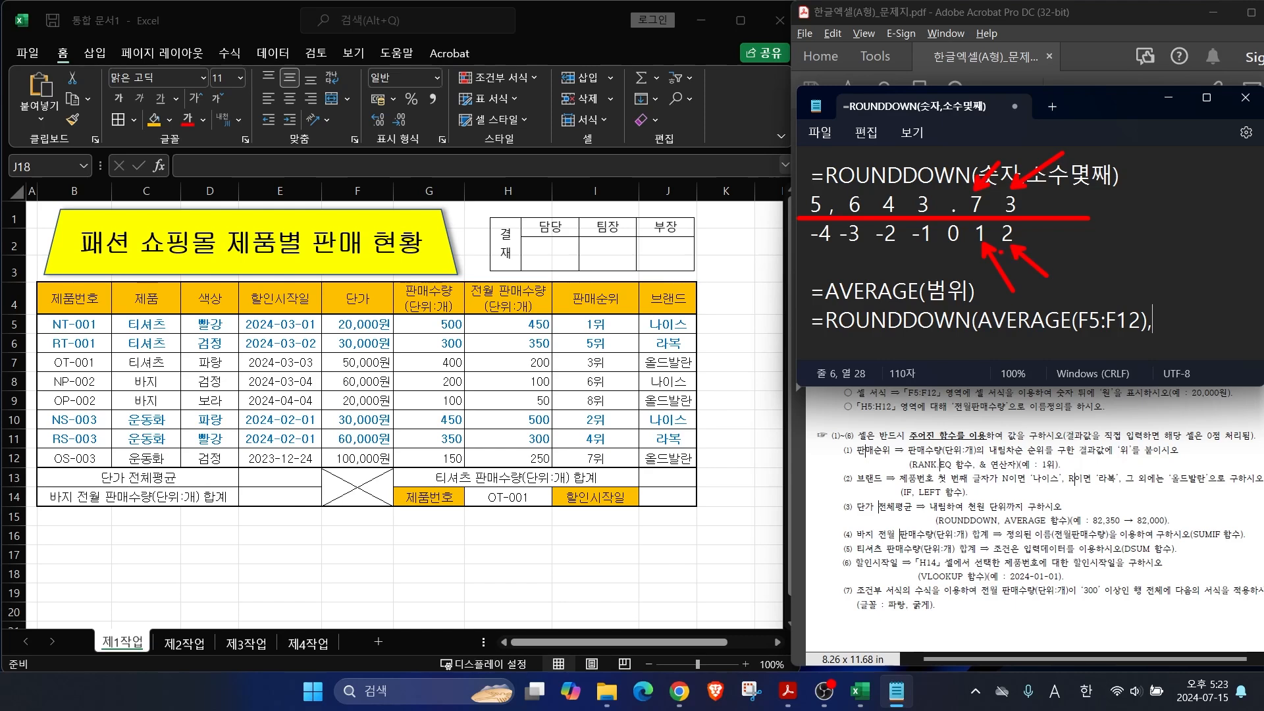
mouse_move(956, 245)
mouse_down()
mouse_move(939, 225)
mouse_move(958, 187)
mouse_move(956, 252)
mouse_up()
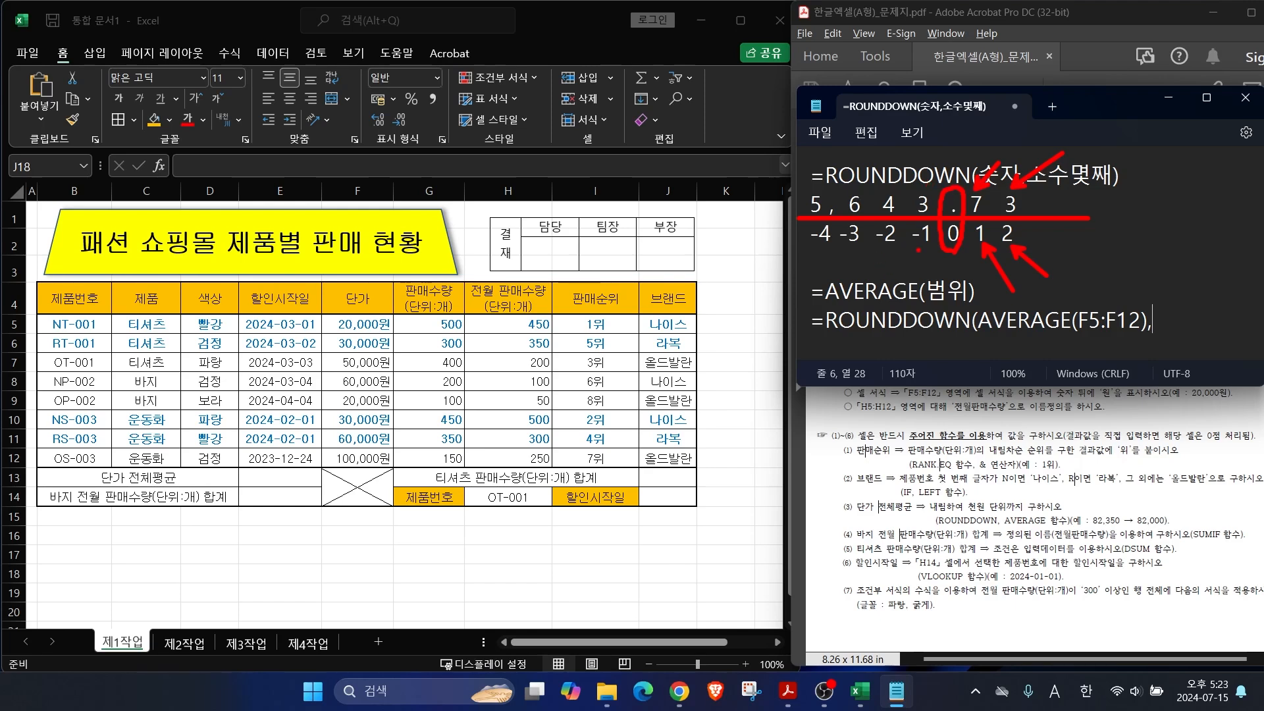
mouse_move(917, 248)
mouse_down()
mouse_move(907, 270)
mouse_move(866, 285)
mouse_move(832, 274)
mouse_up()
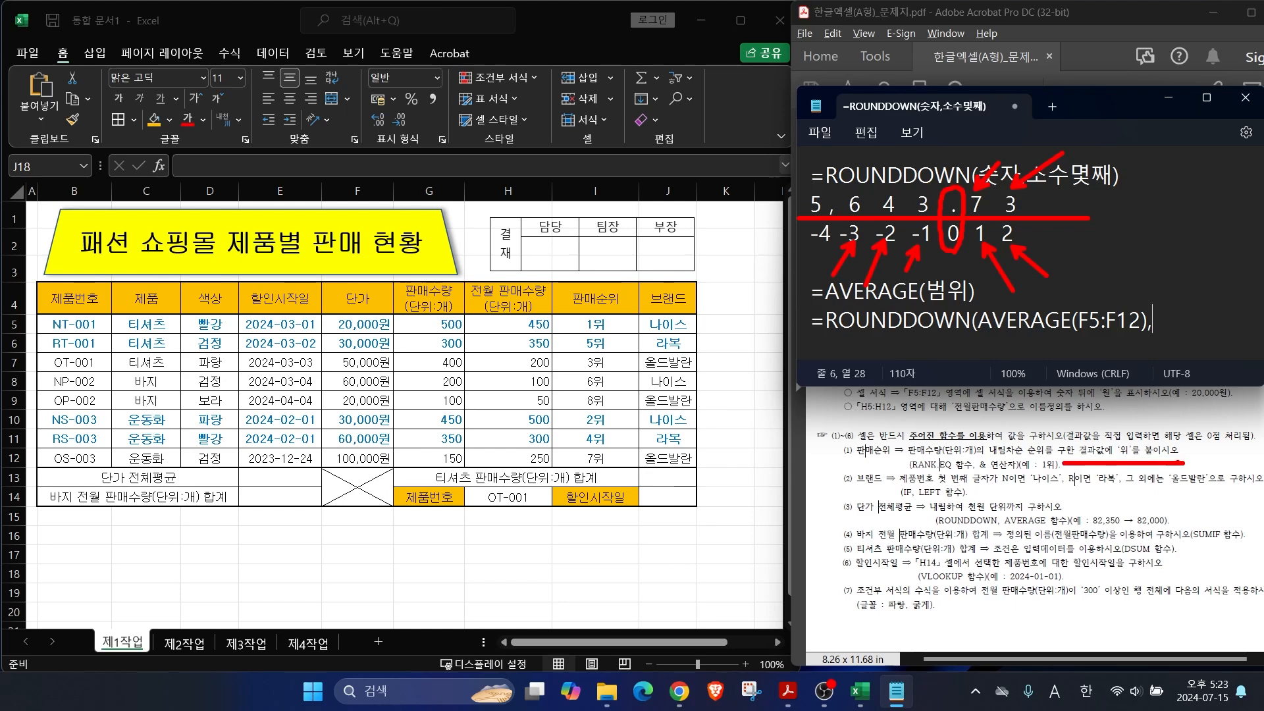
key(Escape)
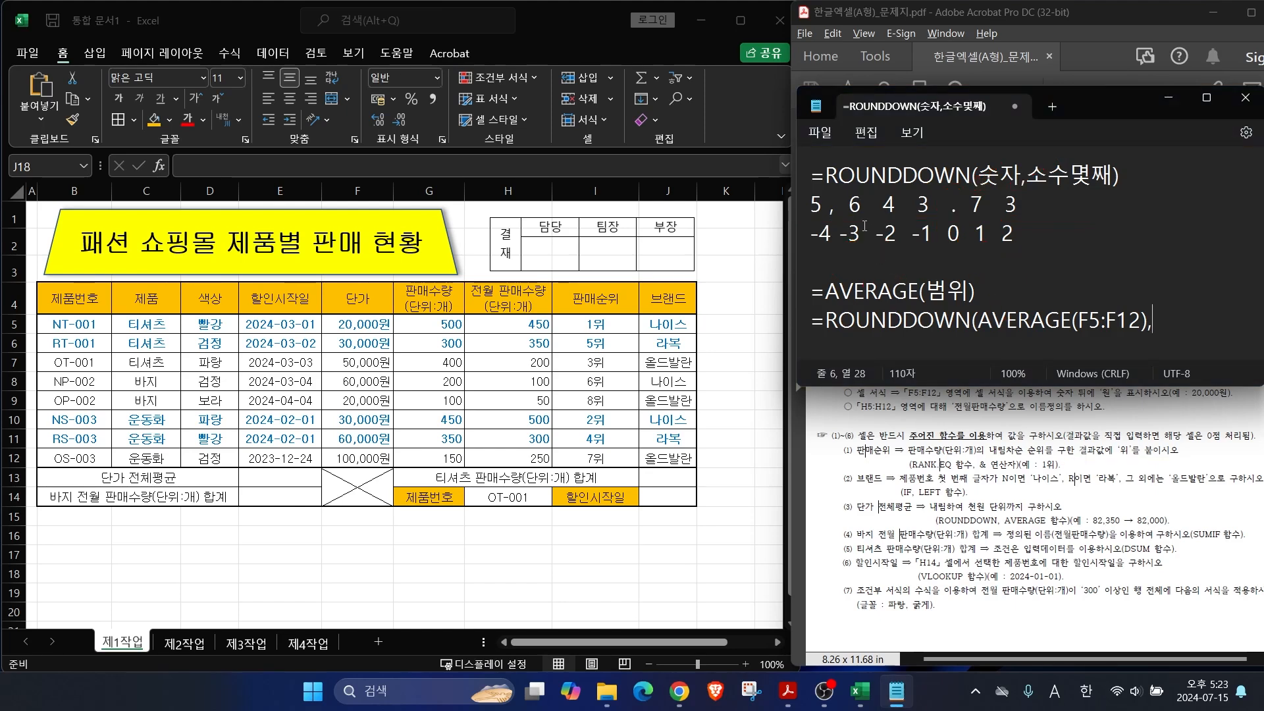
drag(856, 193, 917, 201)
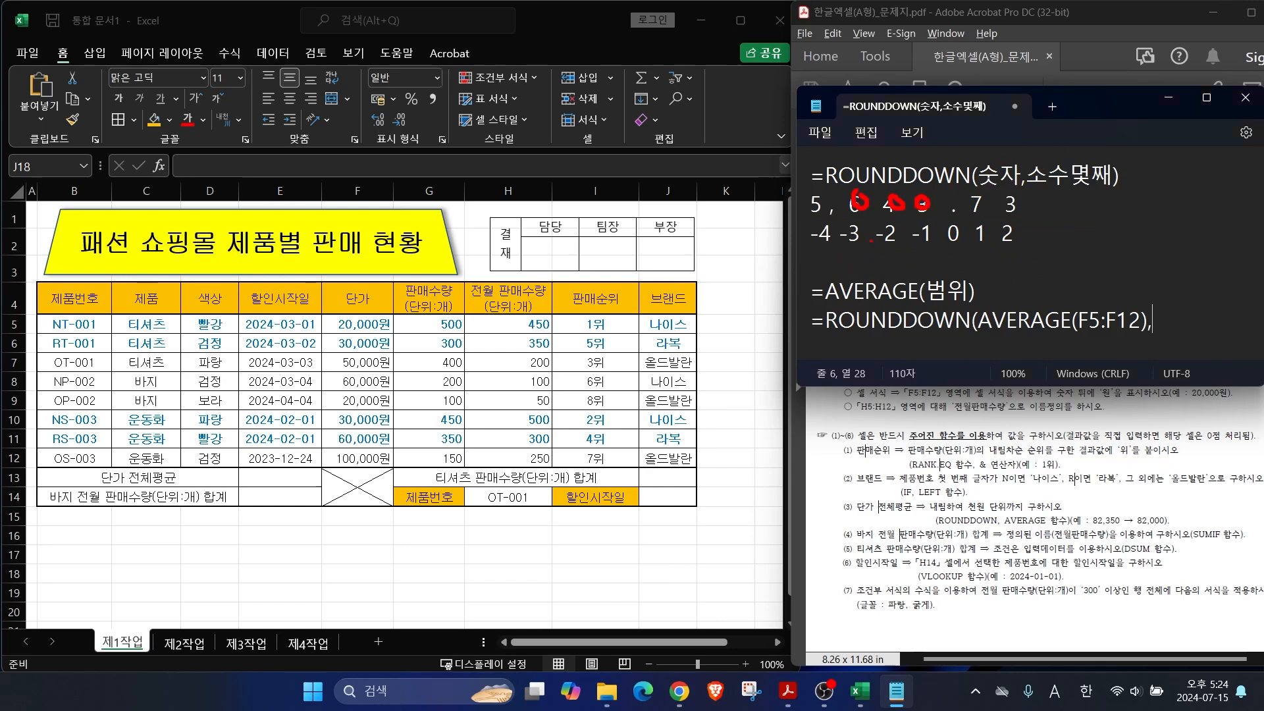
mouse_move(871, 242)
mouse_down()
mouse_move(842, 207)
mouse_move(867, 245)
mouse_up()
key(Escape)
text(-3))
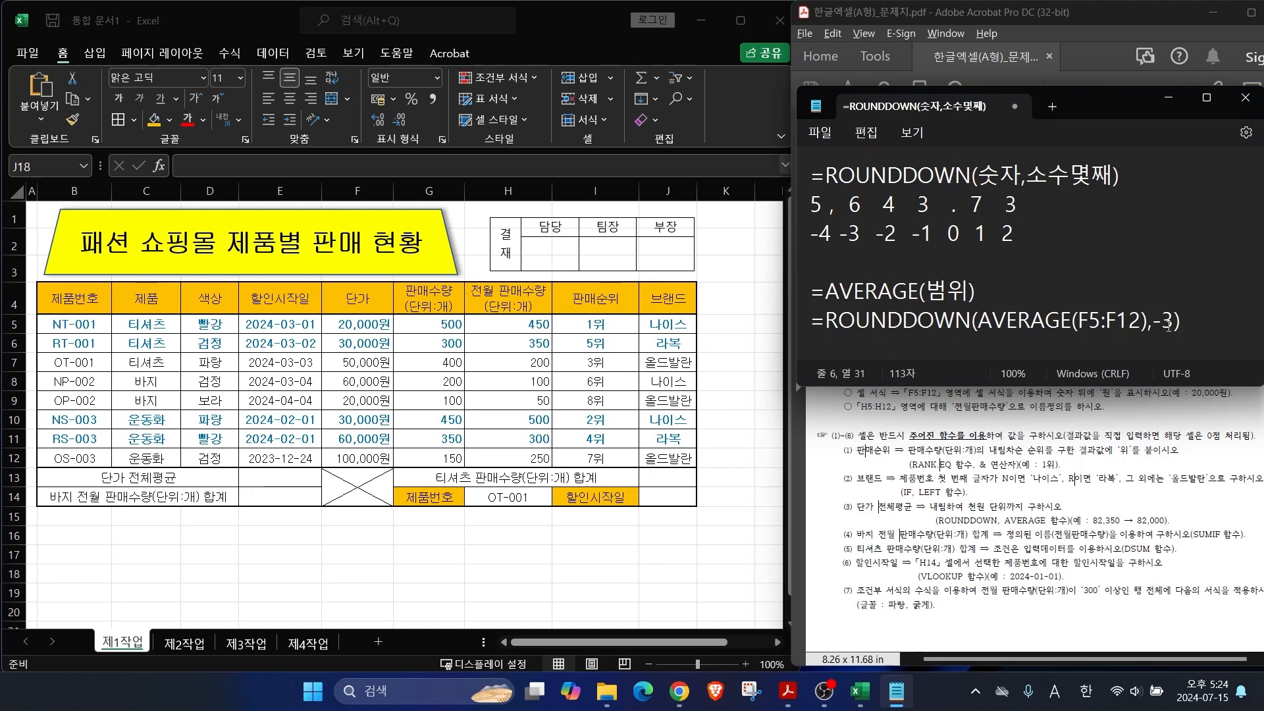
click(263, 475)
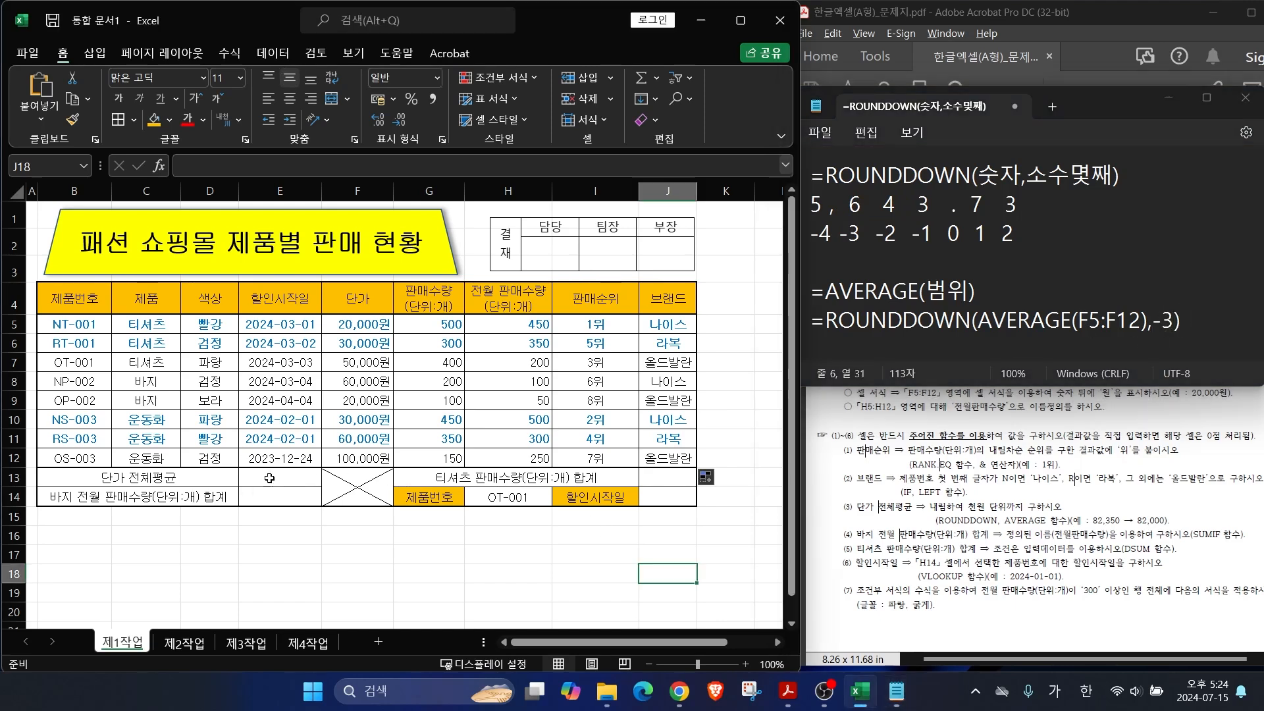
Step: Enter =ROUNDDOWN(AVERAGE(F5:F12),-3) in E13, giving 46,000원
text(=ㄱ)
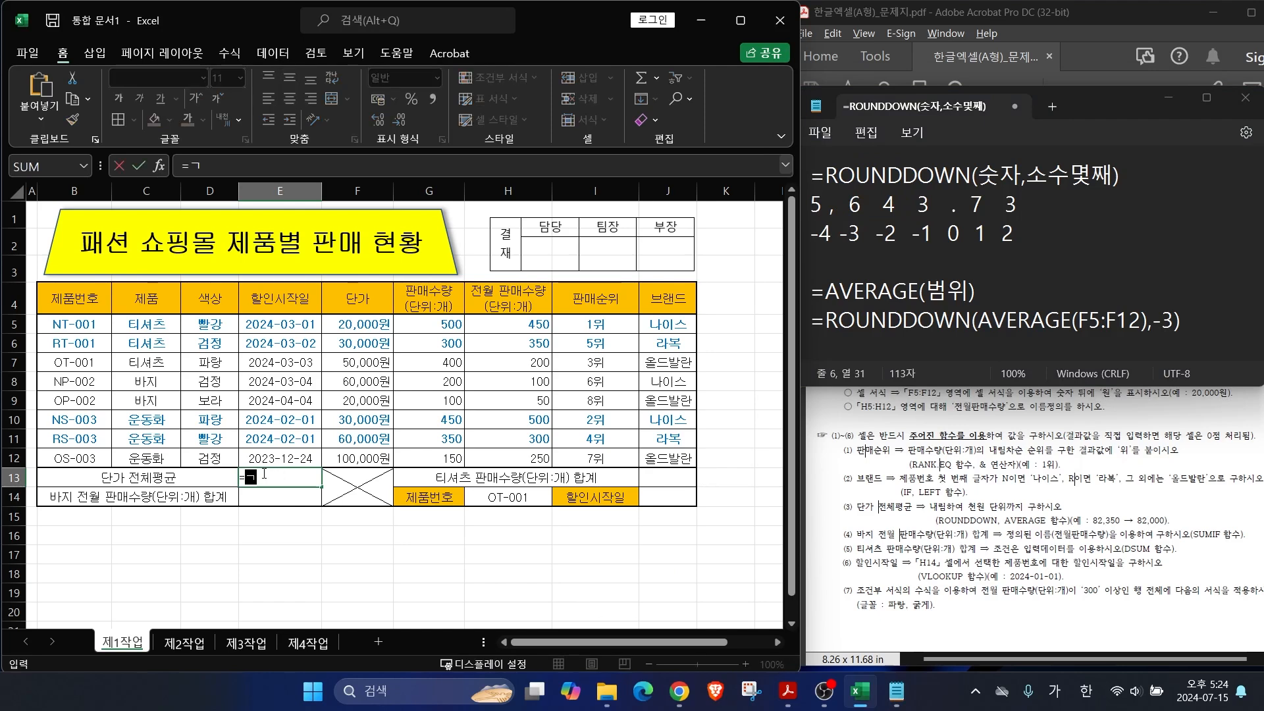
key(Hangul)
key(BackSpace)
text(RO)
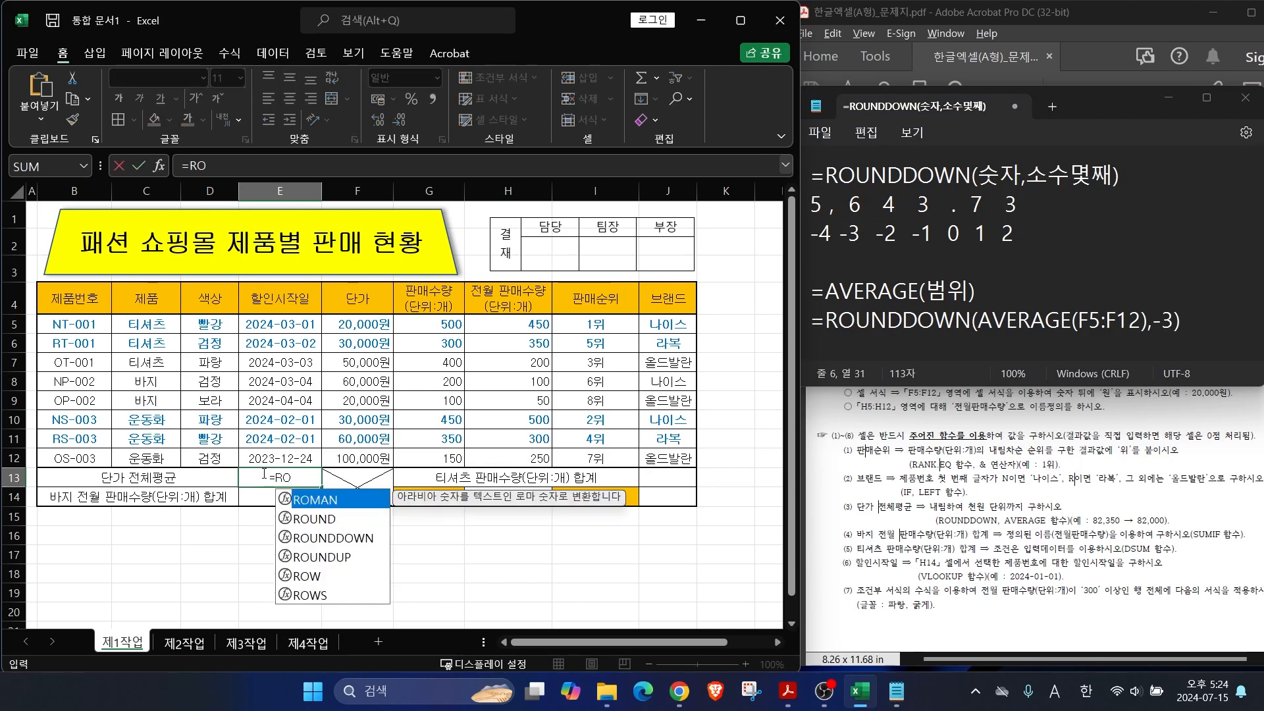
double_click(330, 538)
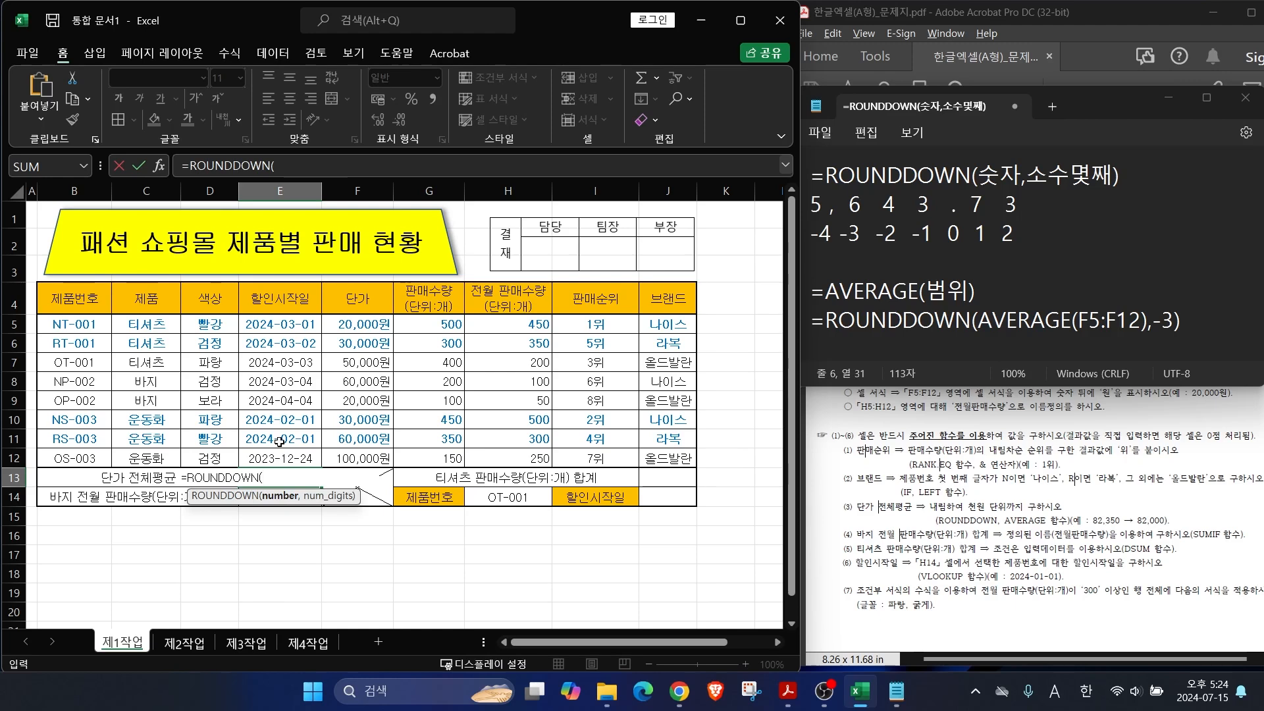
text(AV)
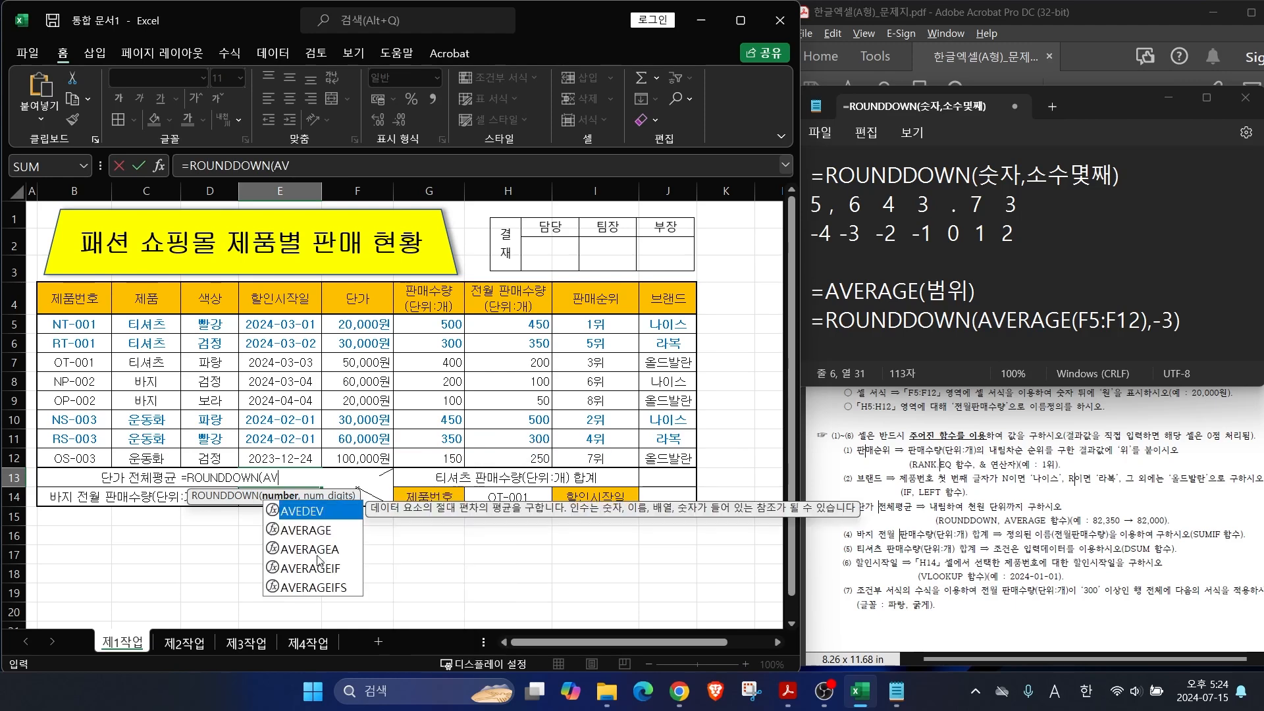
double_click(322, 532)
drag(362, 326, 369, 454)
text(),)
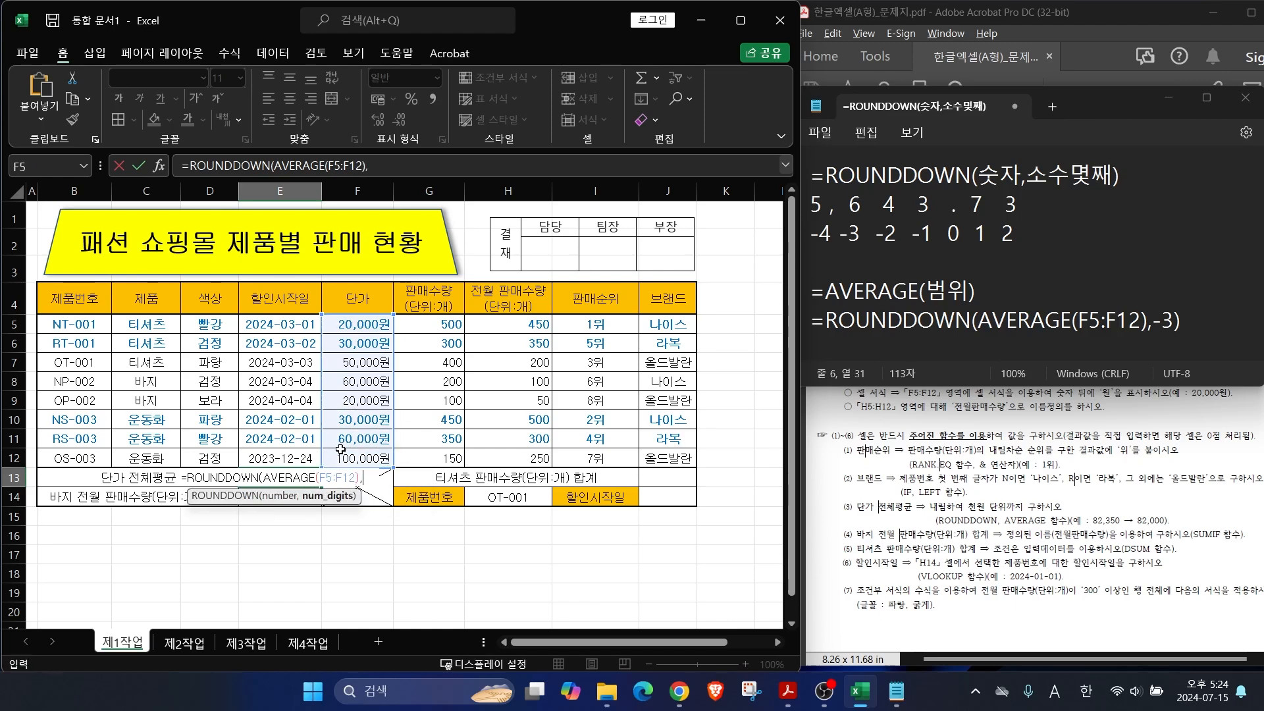
text(-3))
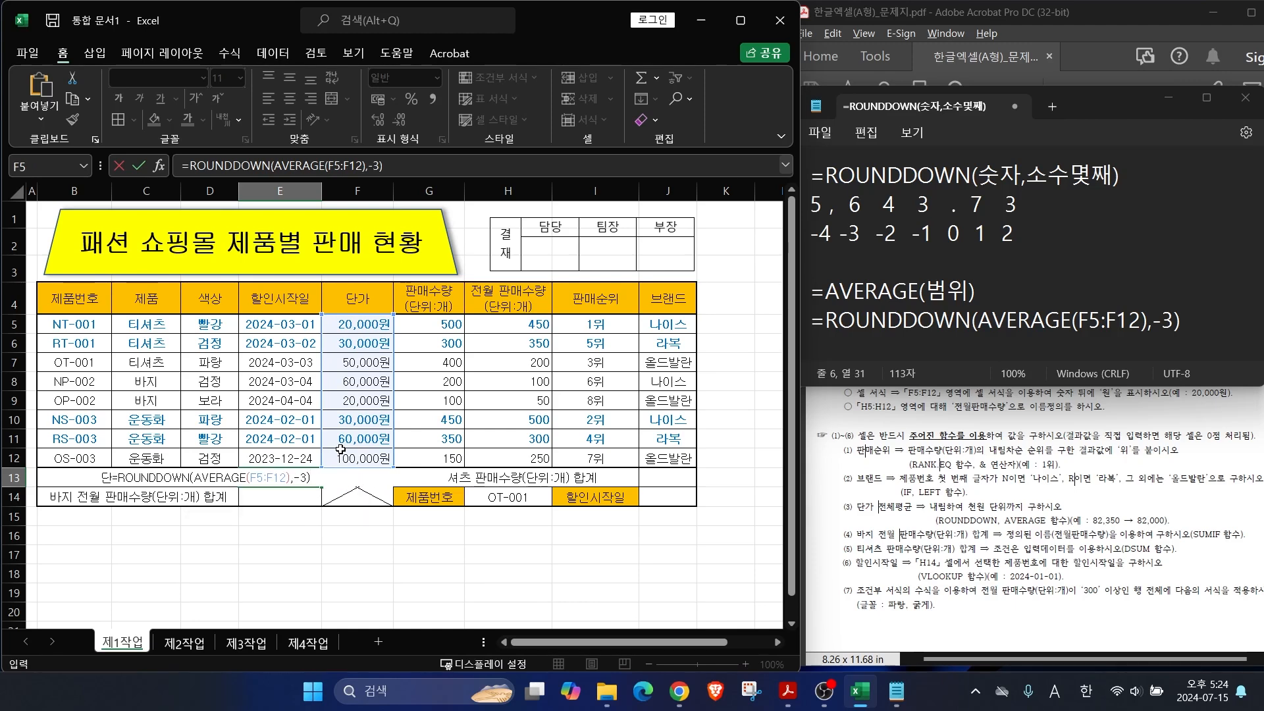
key(Return)
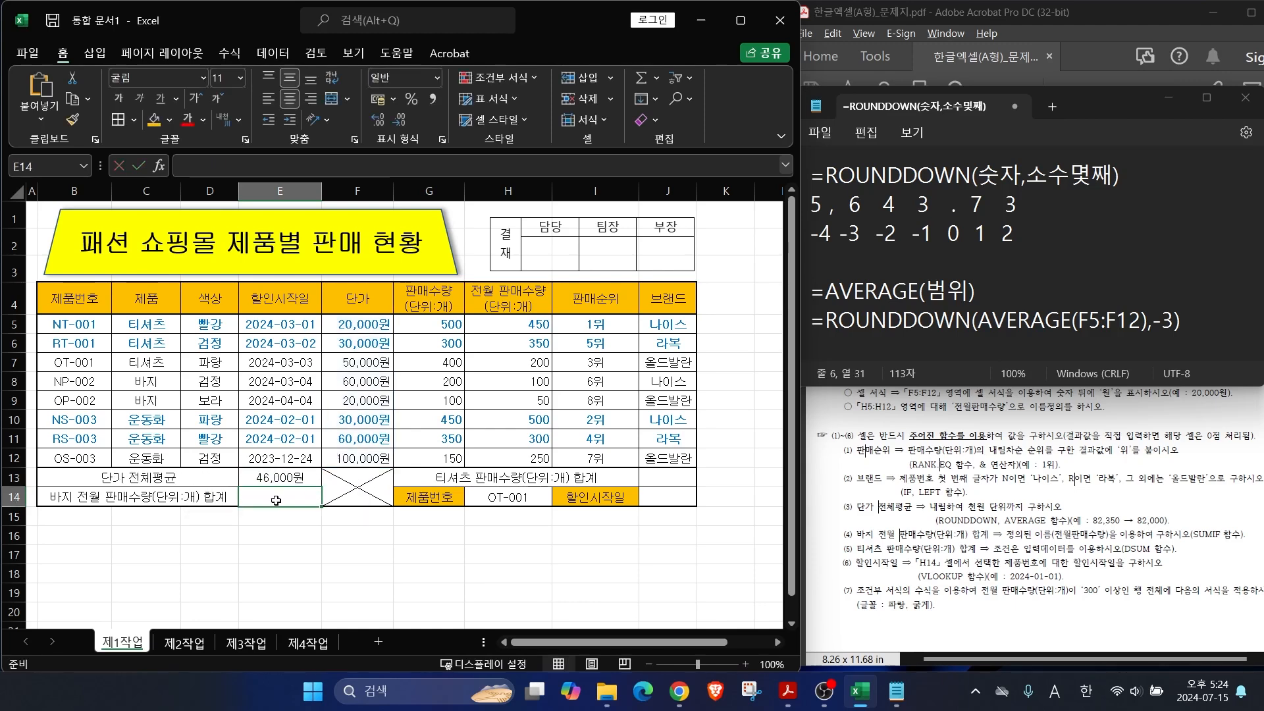
mouse_move(280, 490)
mouse_down()
mouse_move(295, 531)
mouse_move(293, 470)
mouse_move(301, 485)
mouse_up()
Step: Start the note =SUMIF( on line 2, marking C5:C12 as the criteria range
key(Escape)
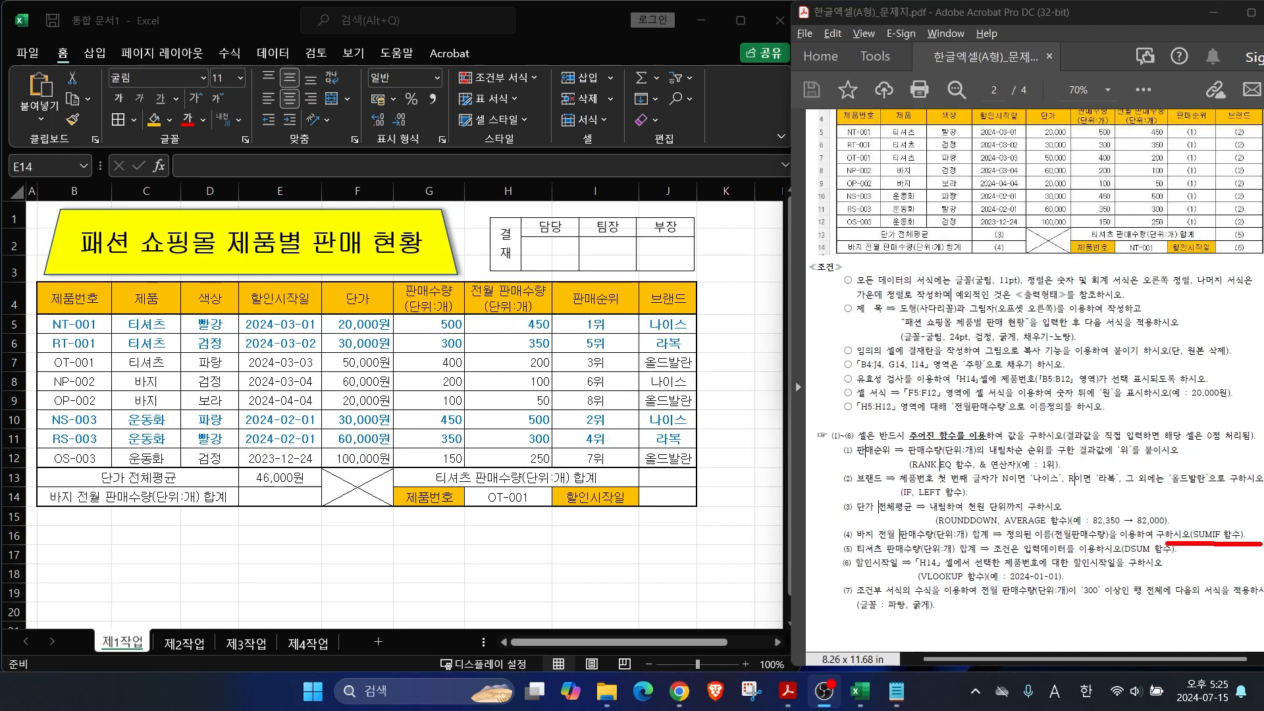
click(895, 698)
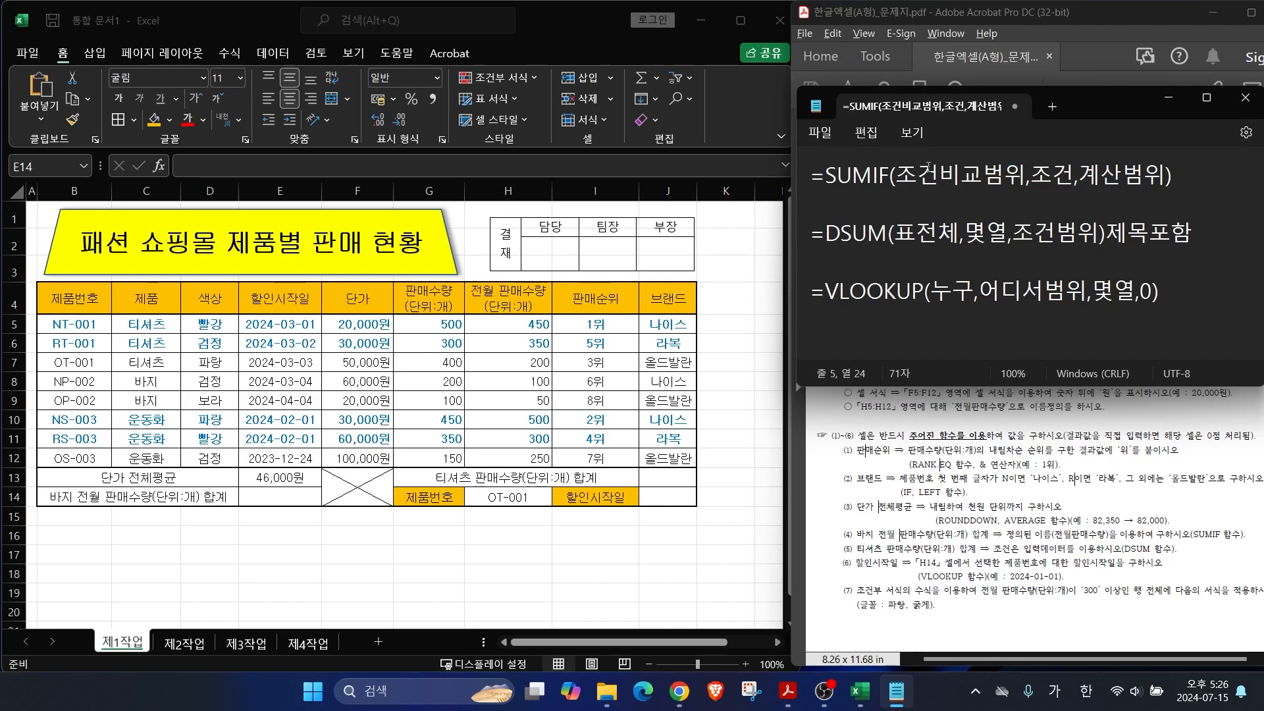
drag(897, 176, 1163, 175)
click(806, 207)
click(817, 202)
text(=)
key(Hangul)
text(SUMIF()
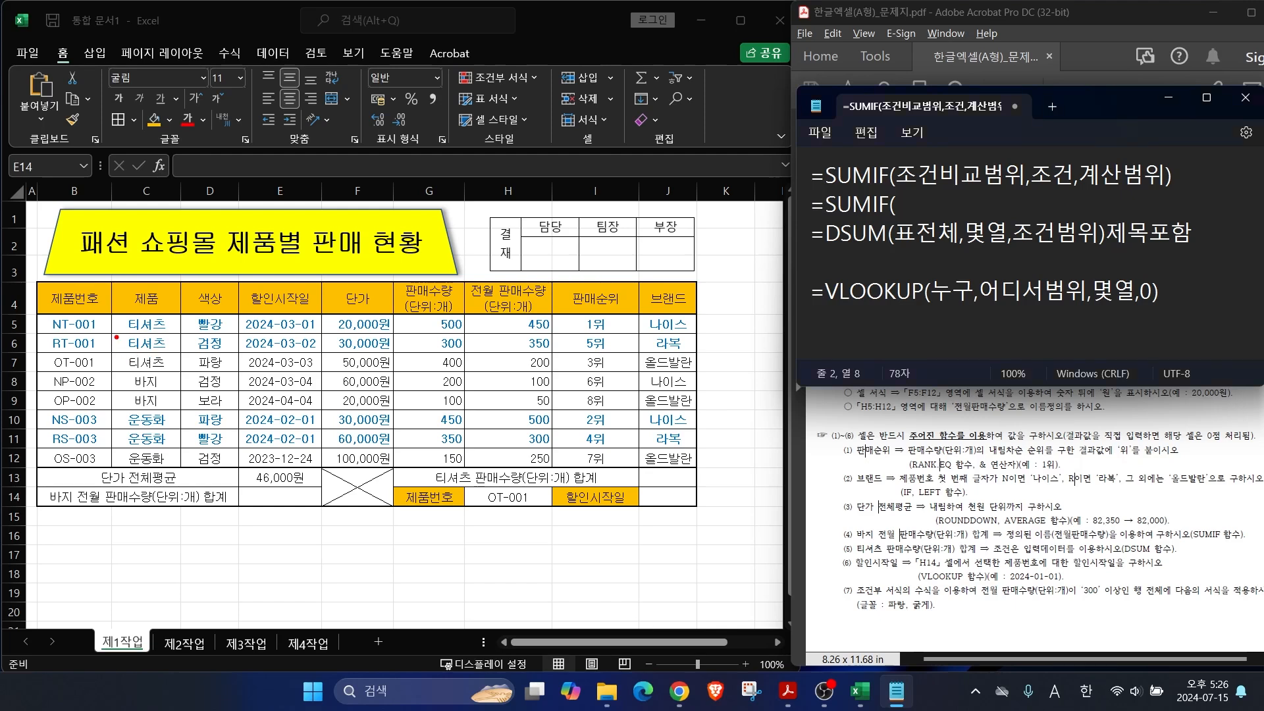
drag(112, 316, 186, 474)
key(Escape)
Step: Add C5:C12,"바지", to the note and mark H5:H12 as the sum range
text(C5:C12)
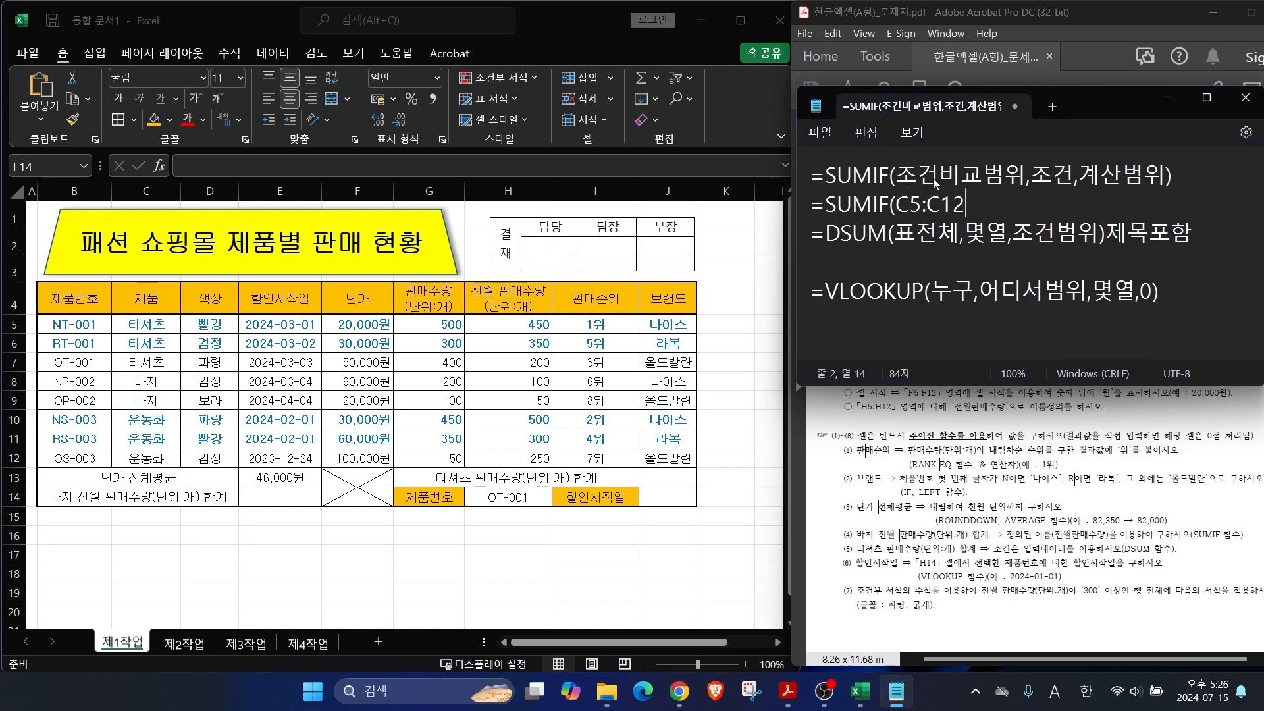
text(,"q)
key(BackSpace)
key(Hangul)
text(바지",)
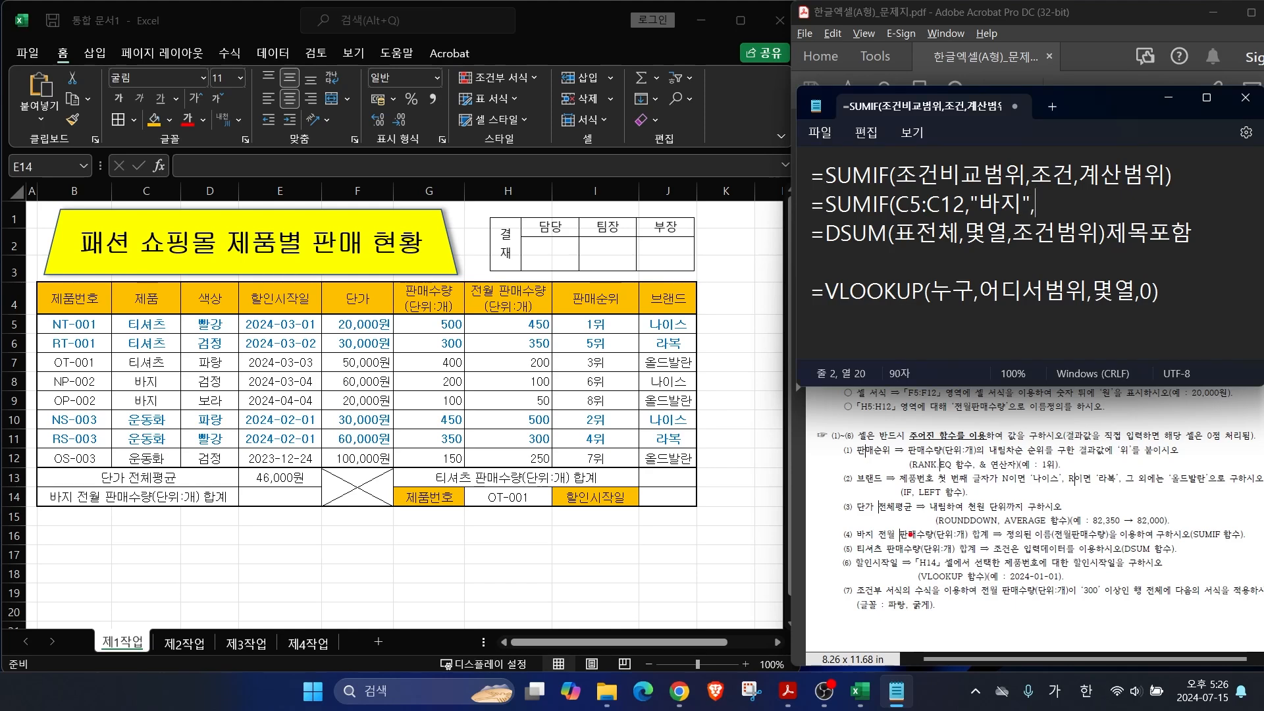
drag(899, 526, 948, 475)
drag(886, 545, 998, 541)
drag(466, 308, 565, 474)
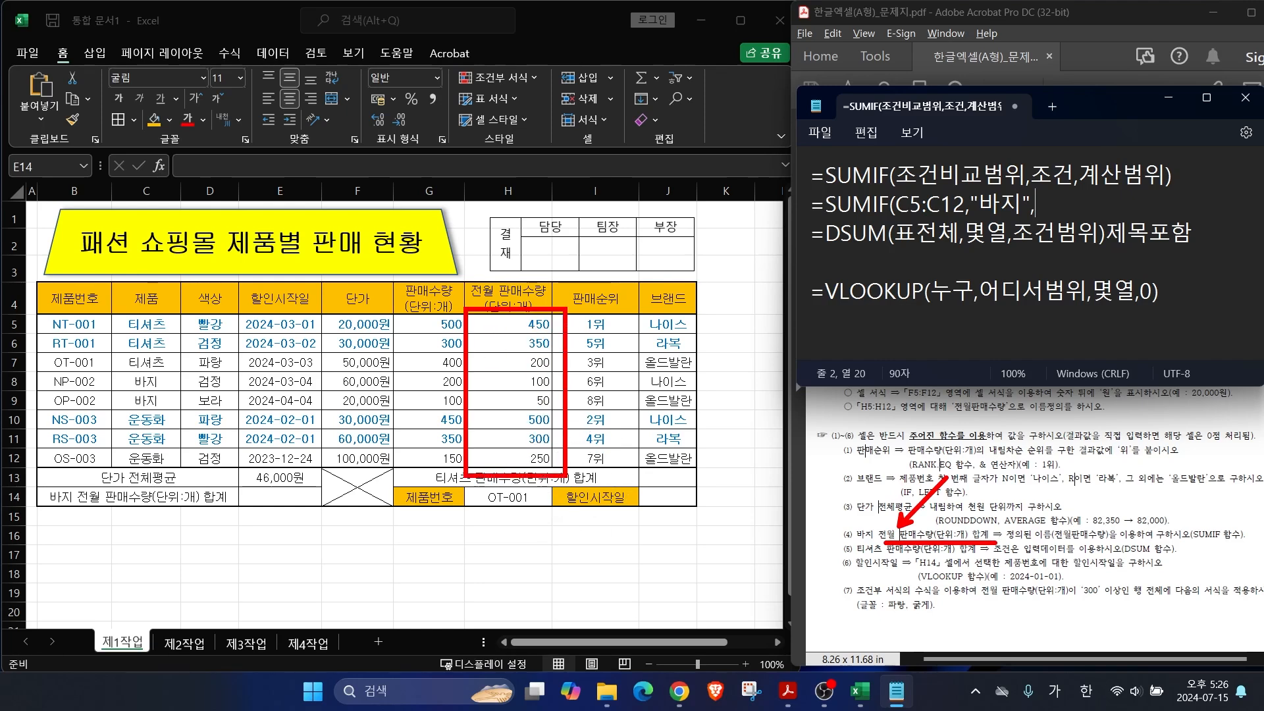
key(Escape)
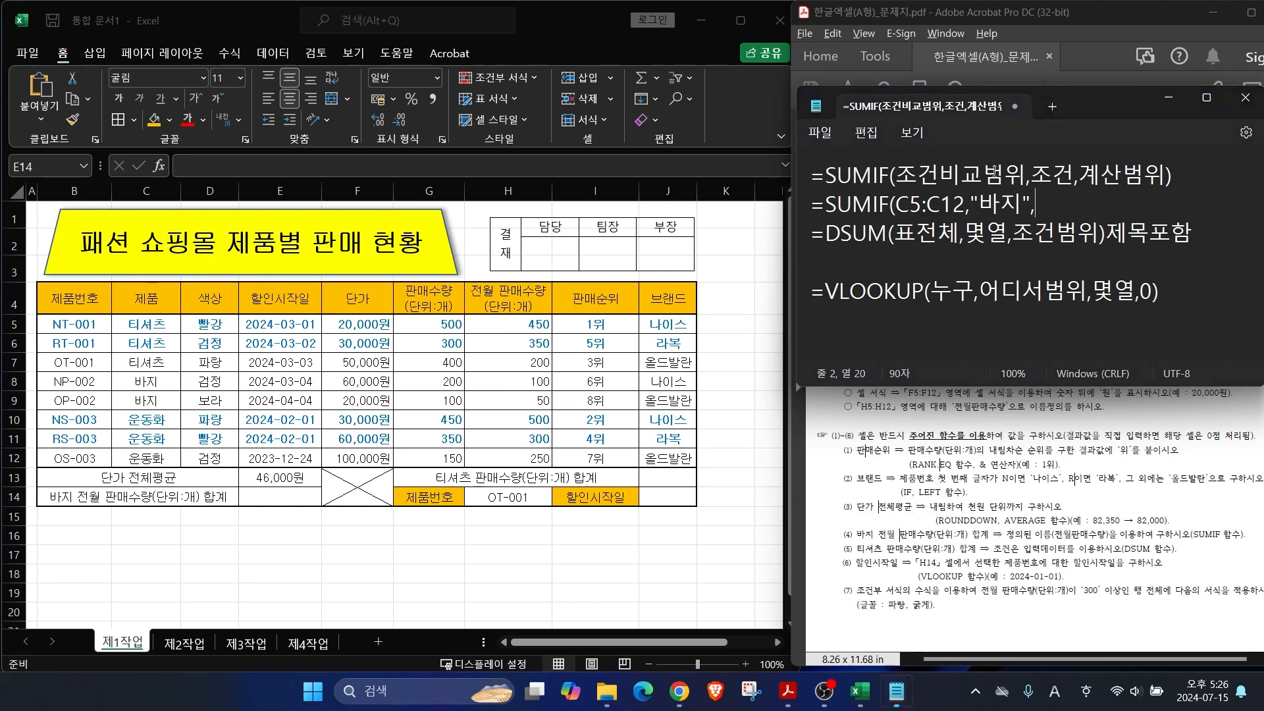
Step: Complete the note as =SUMIF(C5:C12,"바지",H5:H12) and begin =SUMIF( in E14
text(ㅗ)
key(BackSpace)
key(Hangul)
text(H5:H12))
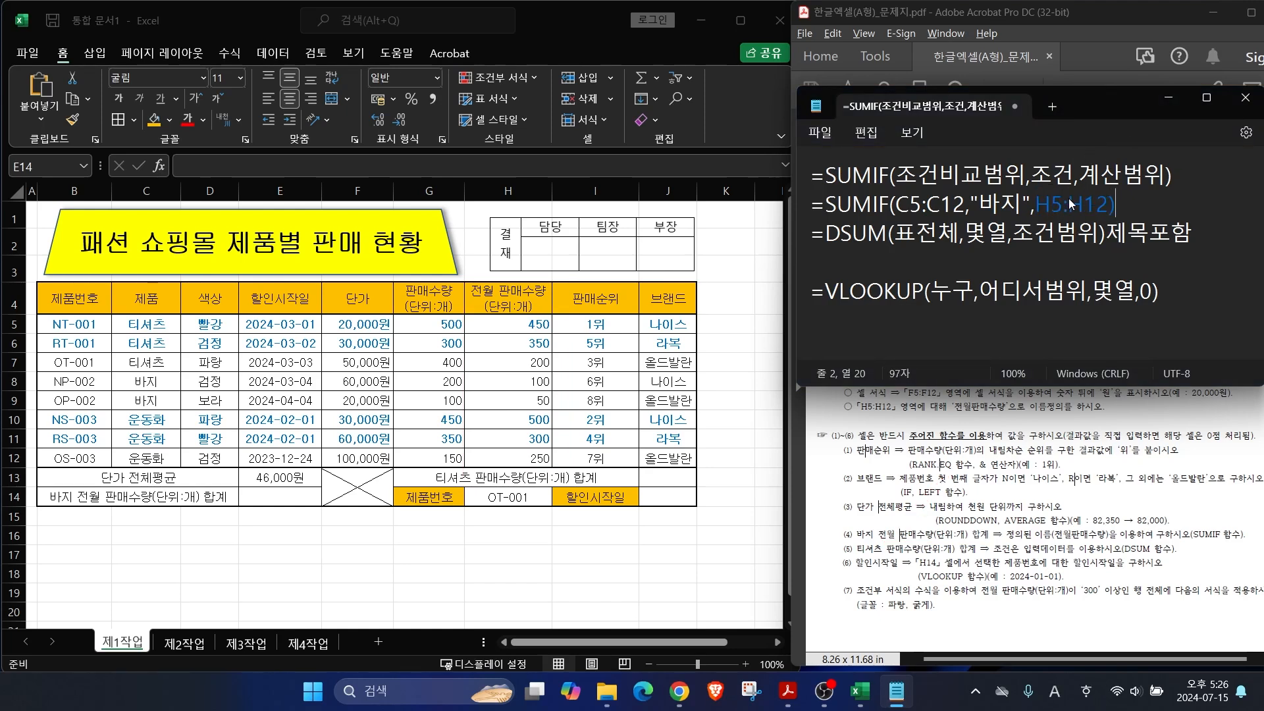
double_click(280, 494)
text(=SU)
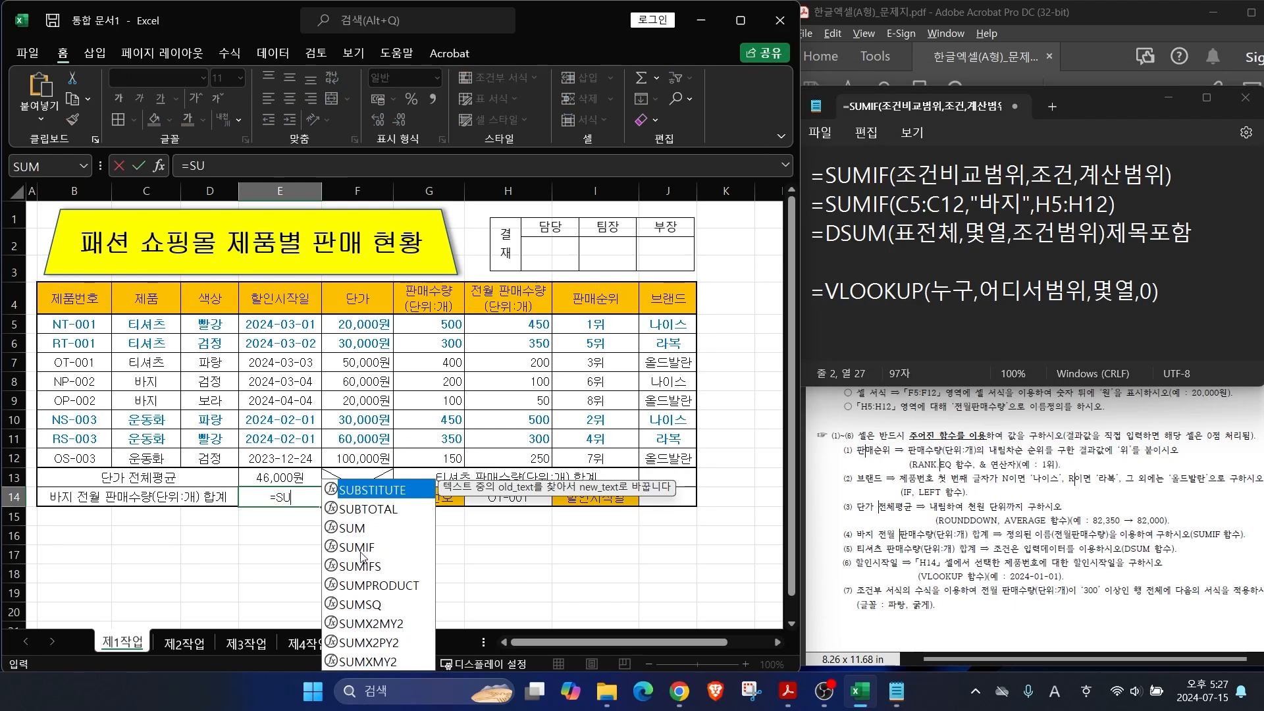
text(MIF()
Step: Complete E14's SUMIF with range C5:C12, criterion C8 and sum range H5:H12, showing 150
drag(137, 324, 134, 455)
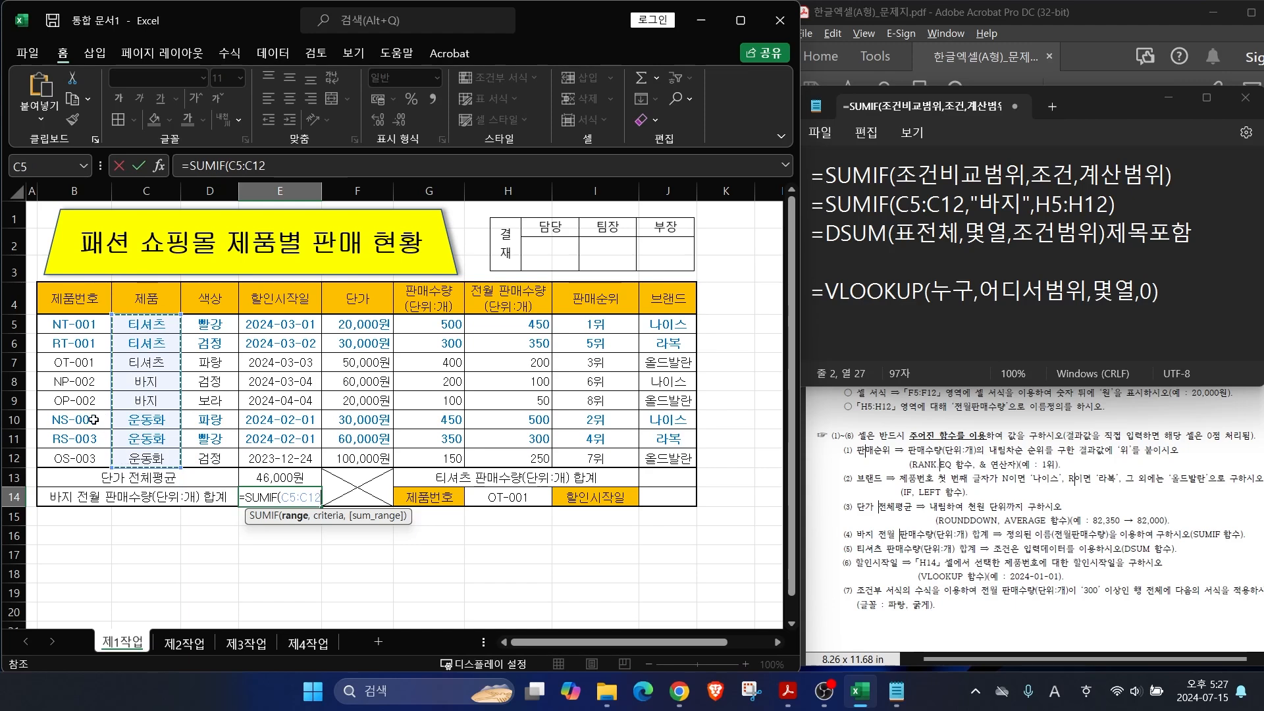
text(,)
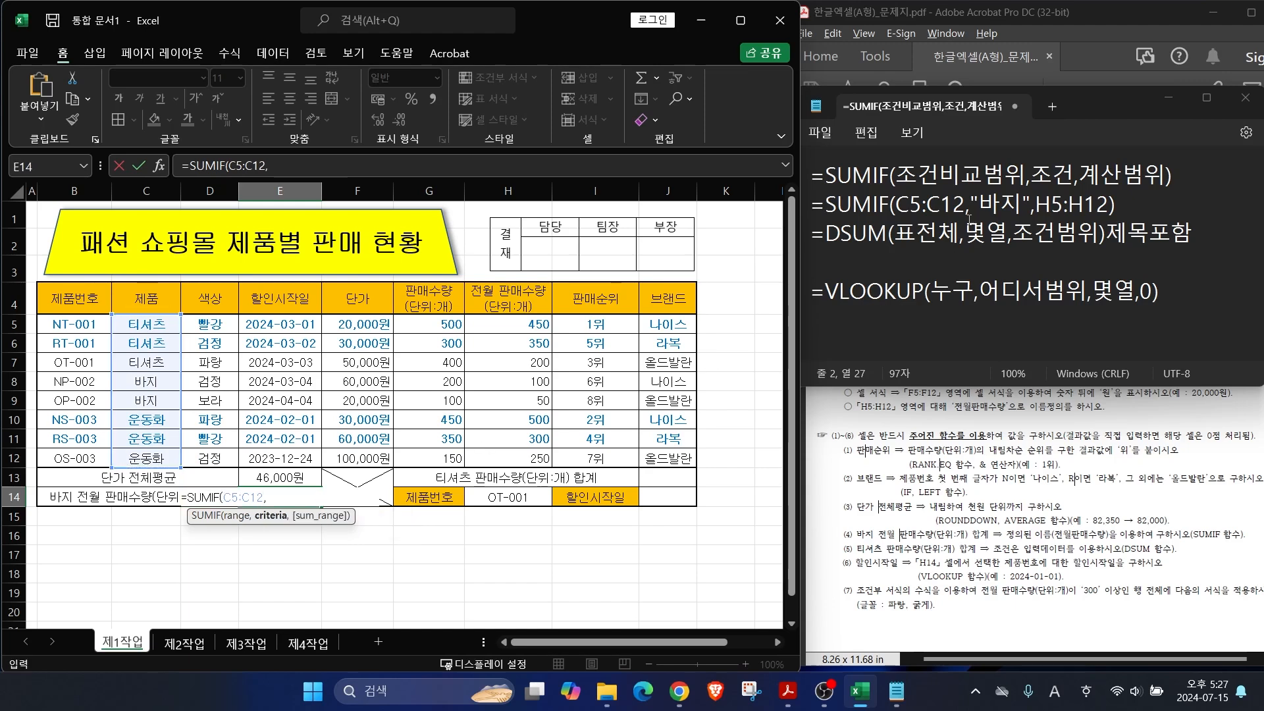
drag(972, 204, 1022, 204)
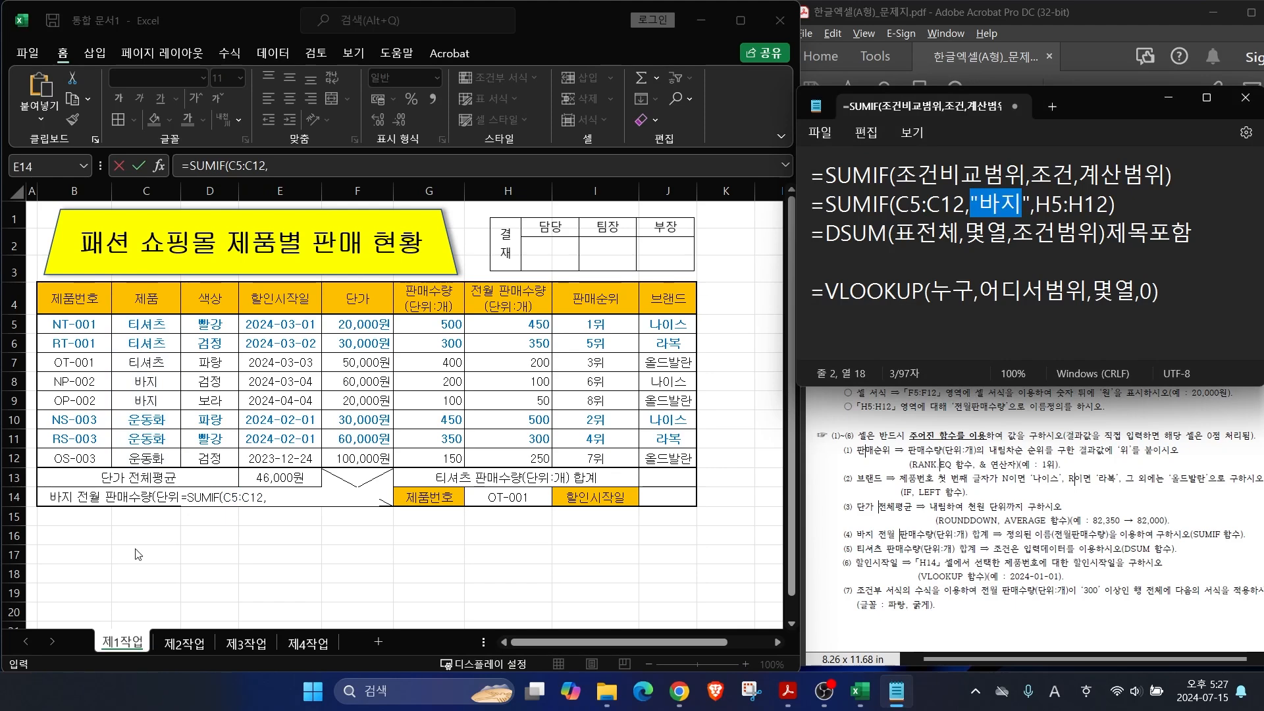
click(269, 497)
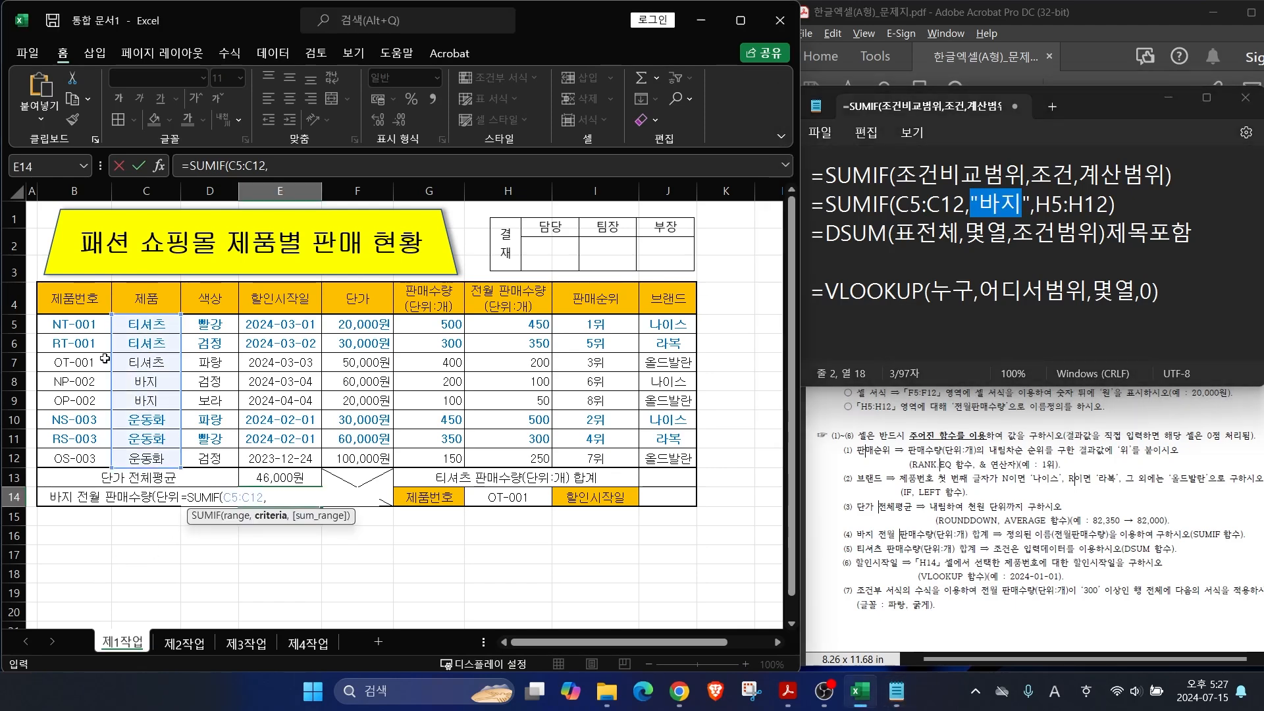
click(138, 382)
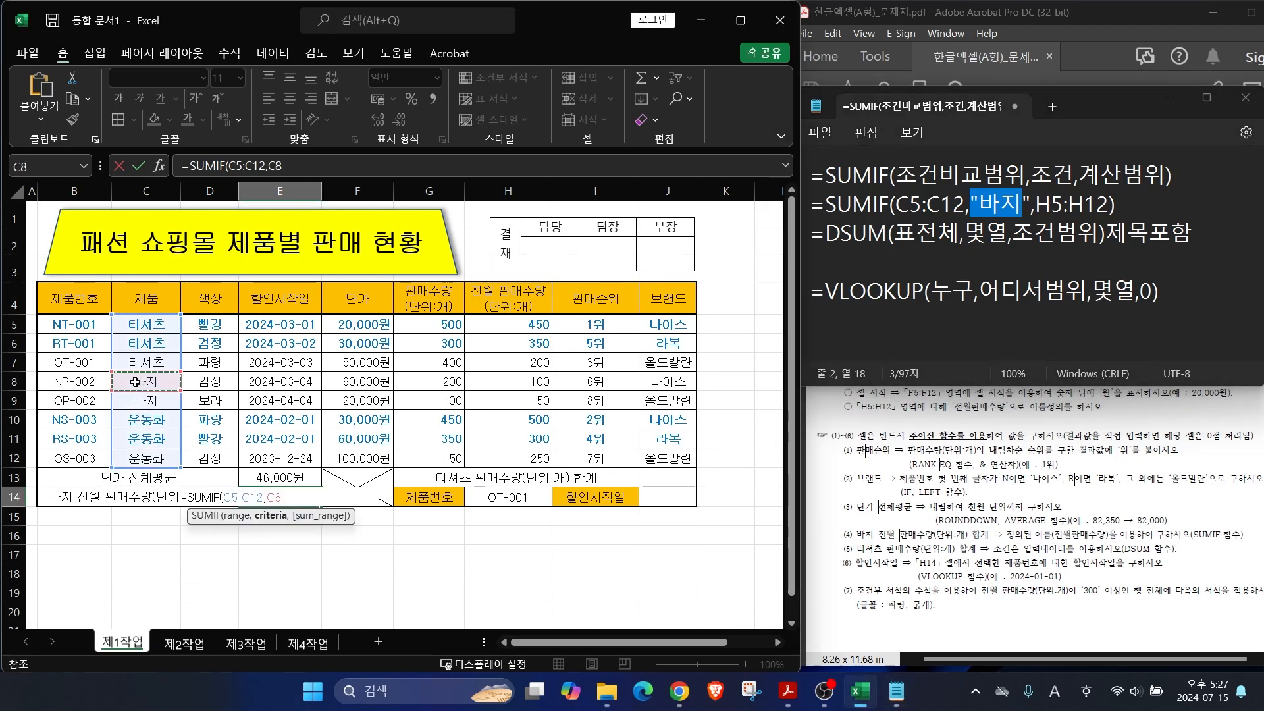
text(,)
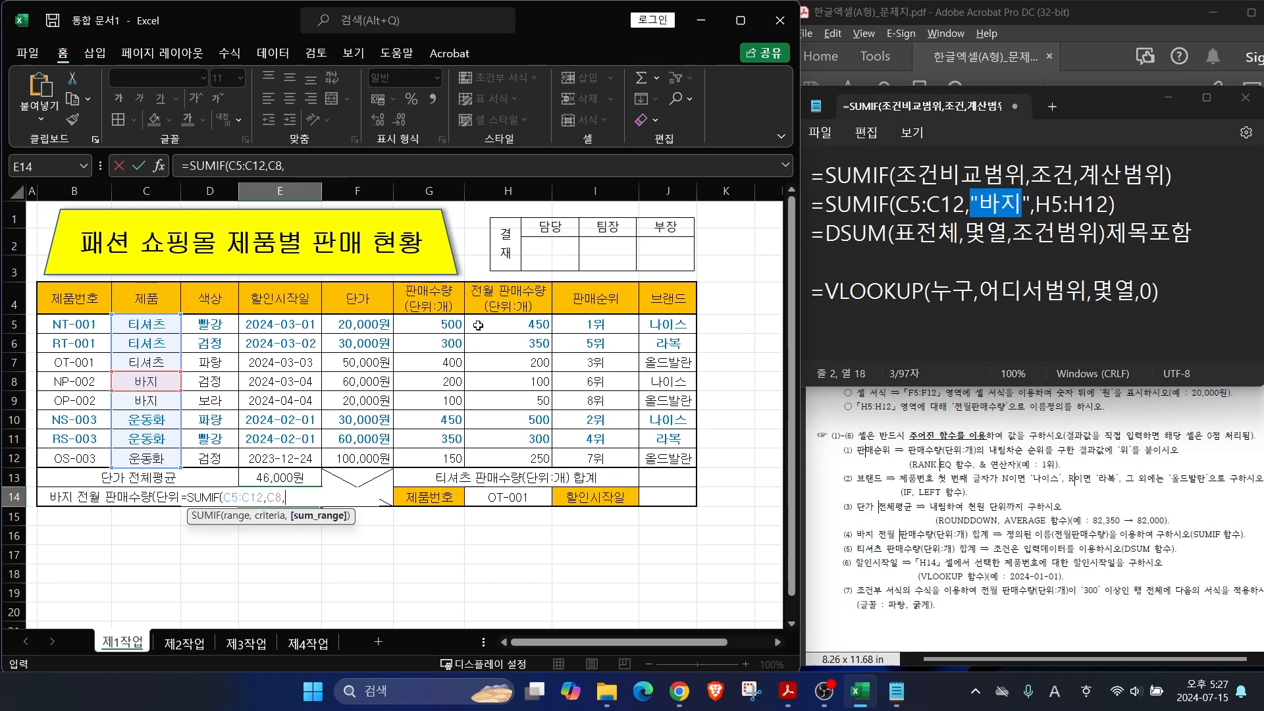
drag(462, 316, 563, 469)
key(Escape)
drag(508, 325, 508, 458)
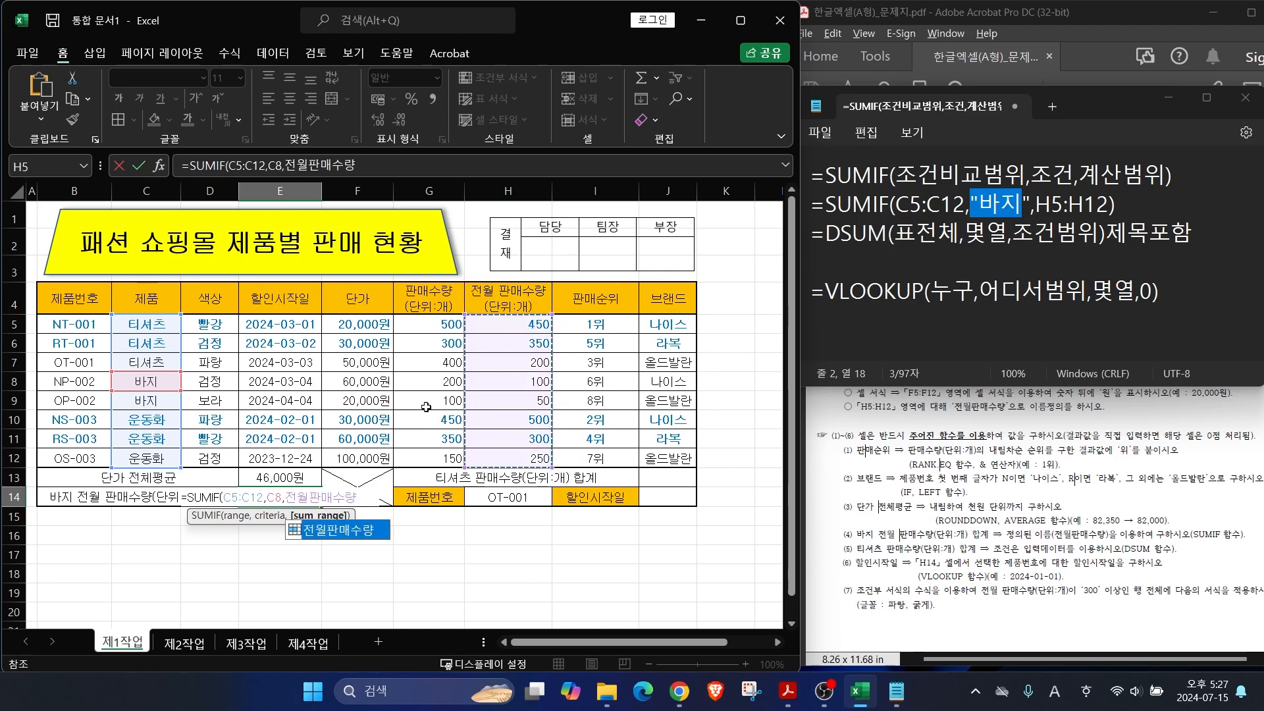
drag(320, 156, 343, 121)
click(365, 164)
key(Return)
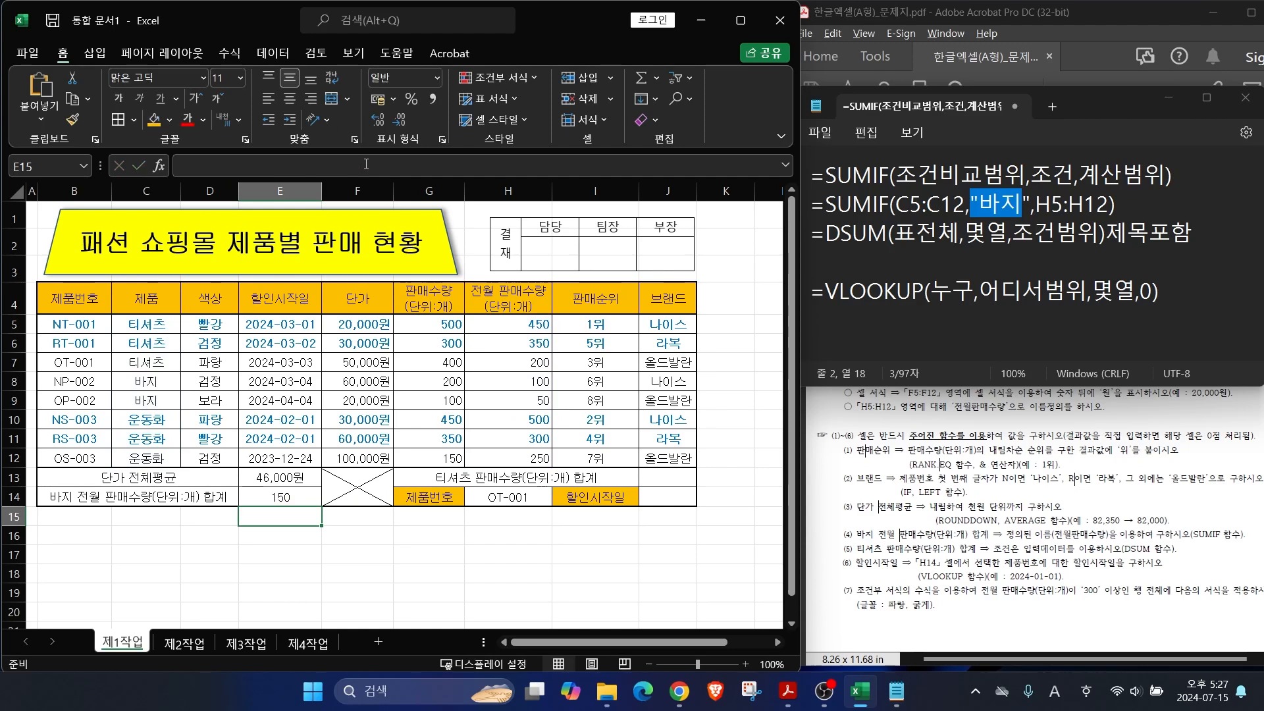
click(950, 555)
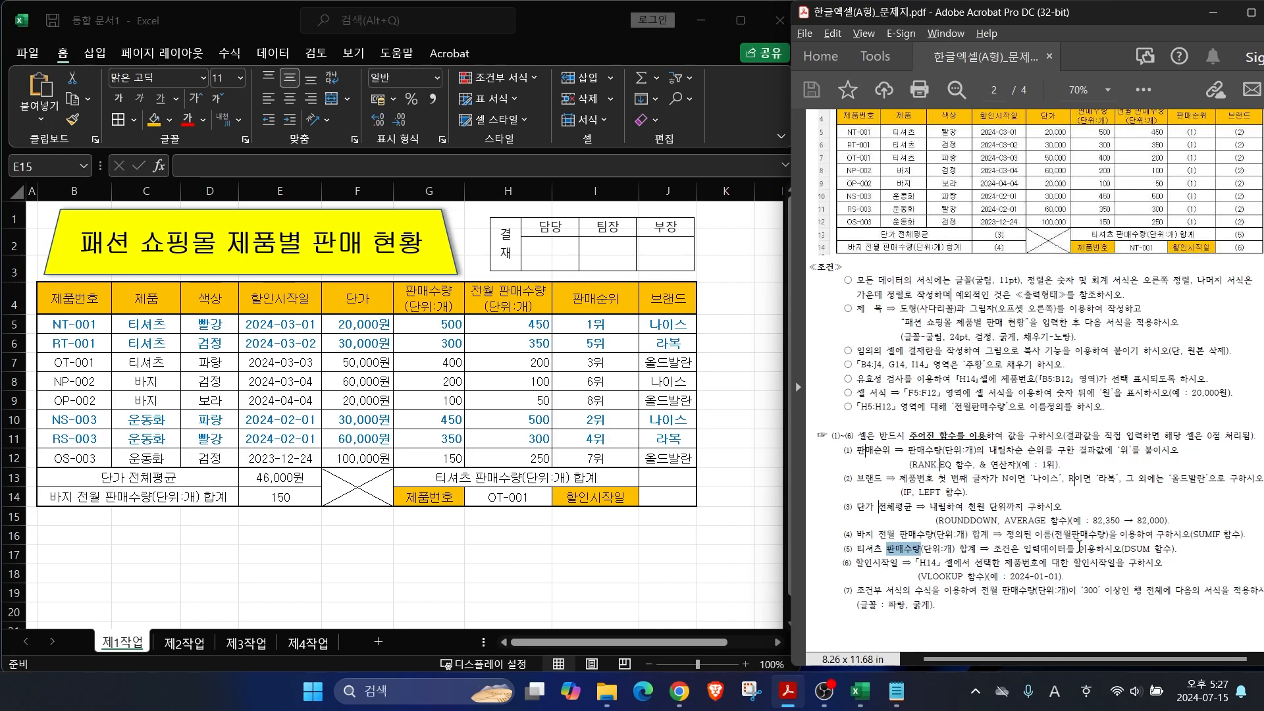
Step: Start the note =DSUM(B4:J12, using the whole table with headings as the database
drag(1115, 548, 1176, 551)
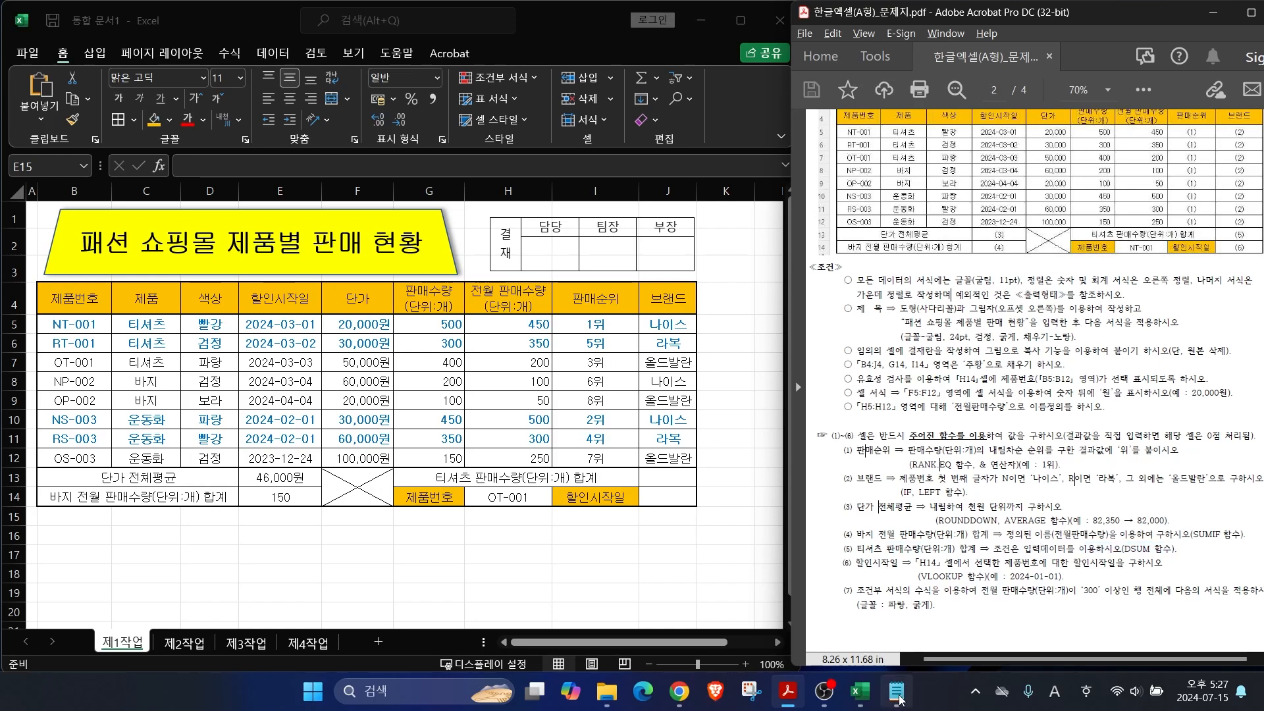
click(860, 691)
click(896, 692)
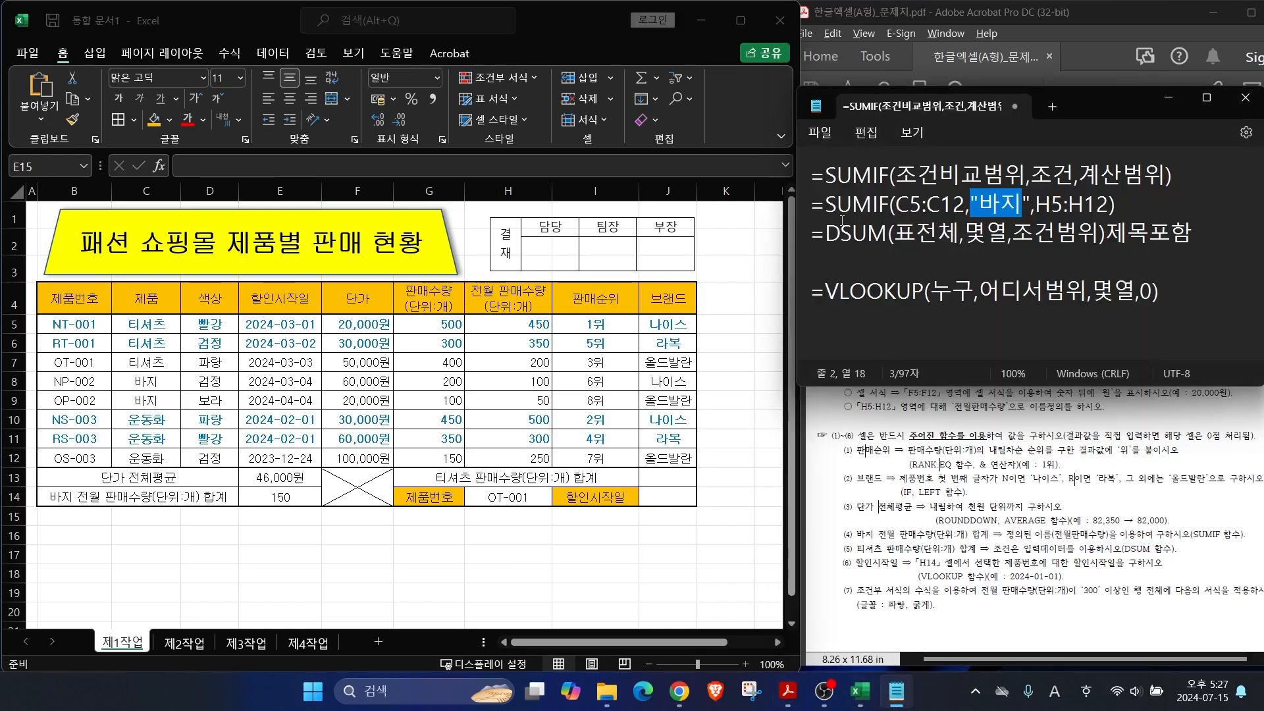
click(879, 264)
text(=DSUM()
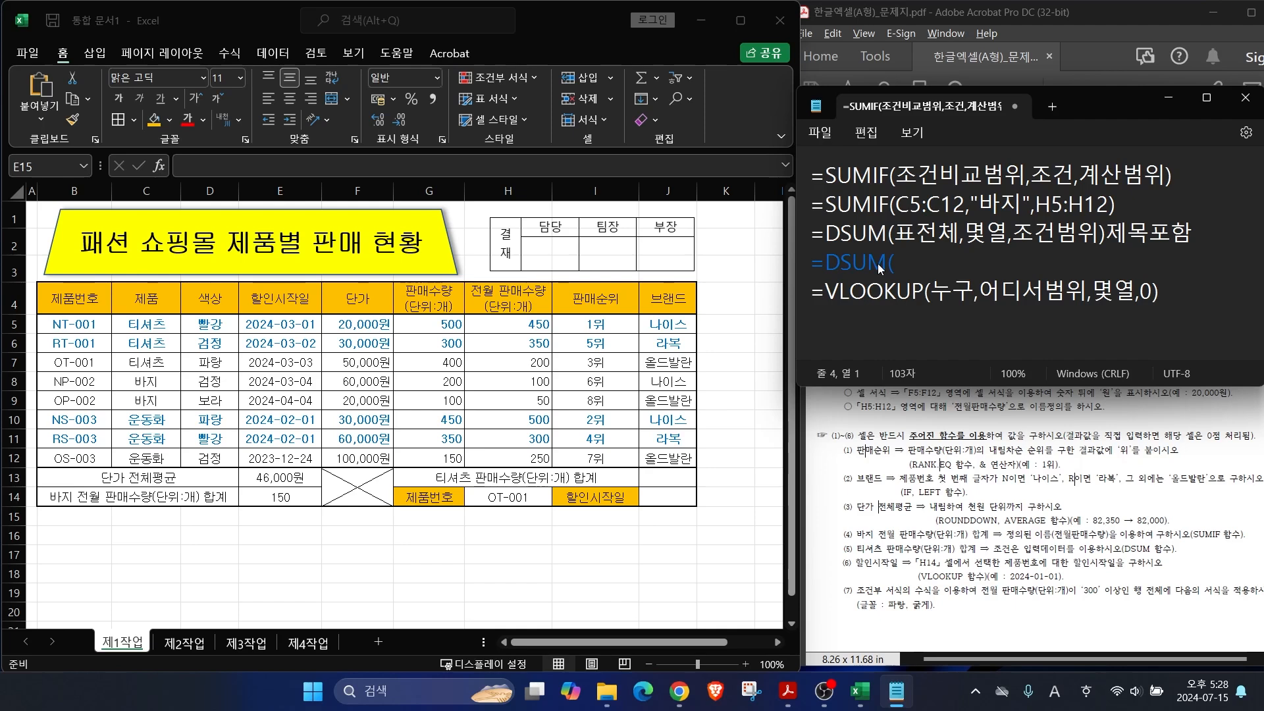
key(ctrl+2)
drag(1098, 161, 1122, 217)
mouse_move(33, 280)
mouse_down()
mouse_move(234, 349)
mouse_move(674, 440)
mouse_move(698, 468)
mouse_up()
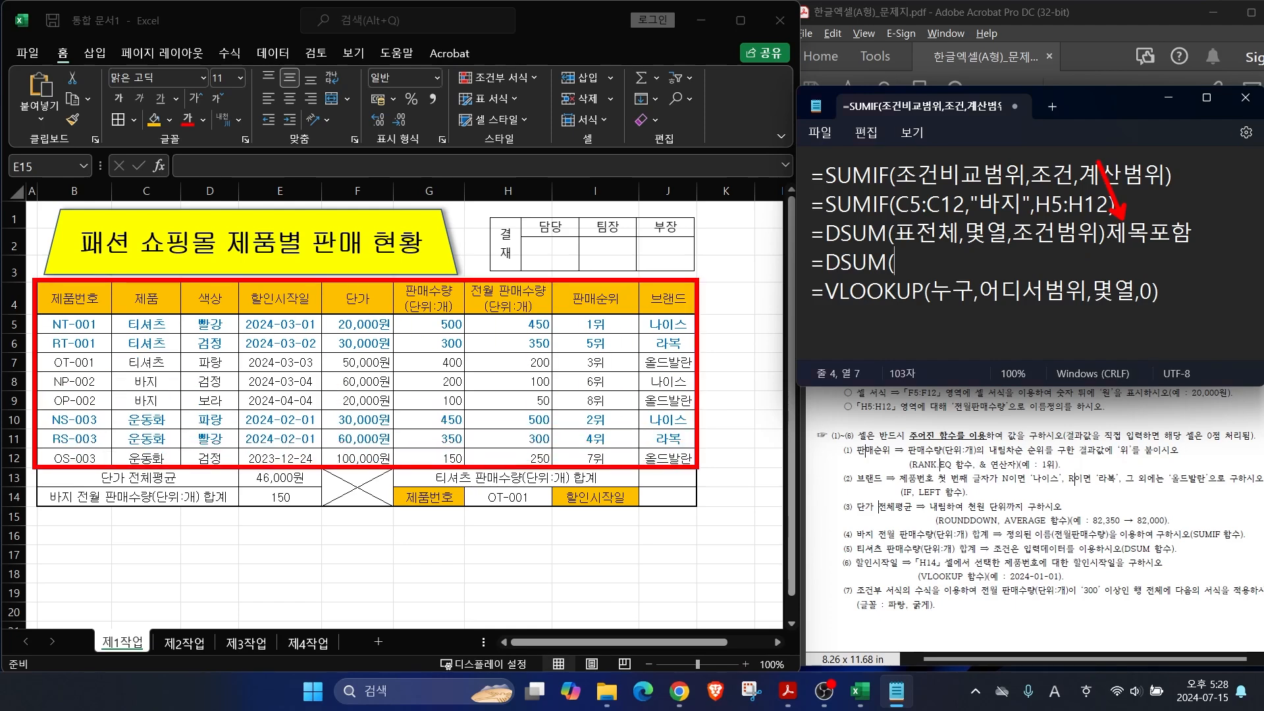
key(Escape)
text(B)
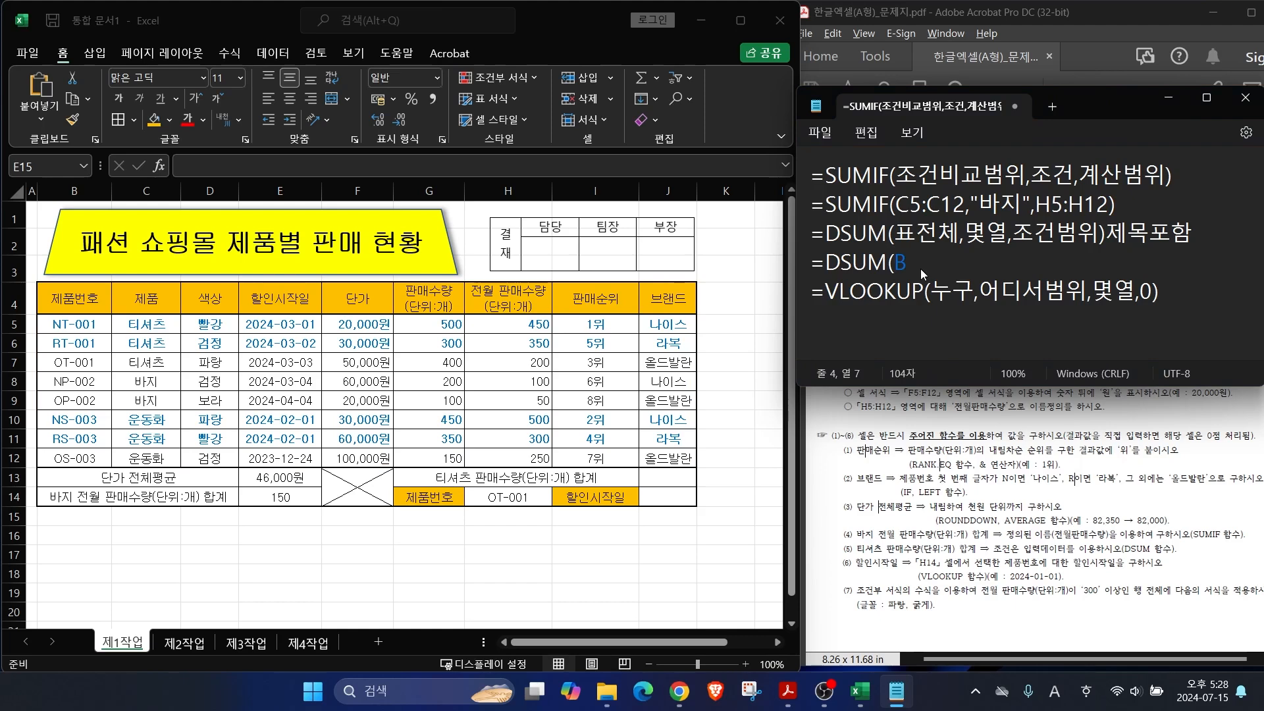
text(4:J12,)
Step: Number the table columns to show 판매수량 is column 6 for the DSUM field
click(980, 267)
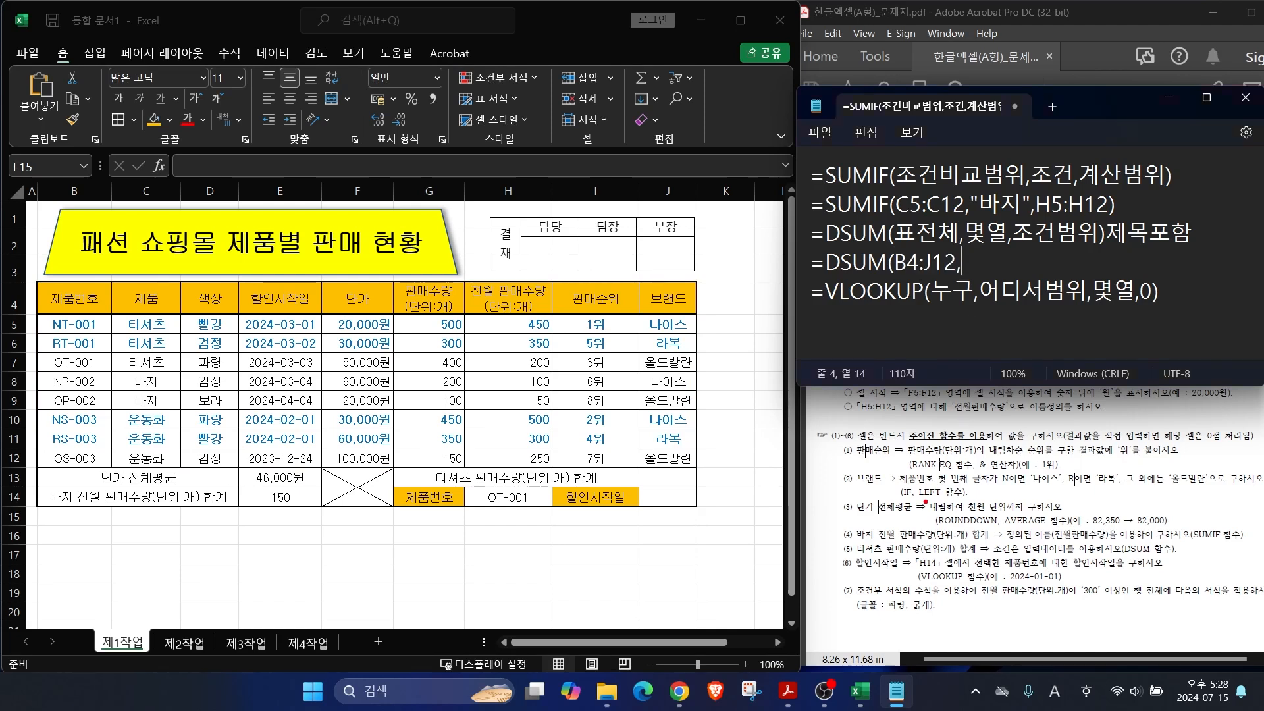
drag(909, 540, 943, 500)
drag(421, 283, 476, 232)
drag(88, 320, 78, 343)
mouse_move(140, 310)
mouse_down()
mouse_move(177, 343)
mouse_move(215, 335)
mouse_move(211, 355)
mouse_up()
drag(277, 314, 304, 341)
drag(296, 320, 283, 360)
drag(352, 319, 361, 366)
drag(359, 332, 402, 336)
mouse_move(453, 304)
mouse_down()
mouse_move(452, 341)
mouse_move(434, 339)
mouse_up()
drag(405, 340, 430, 340)
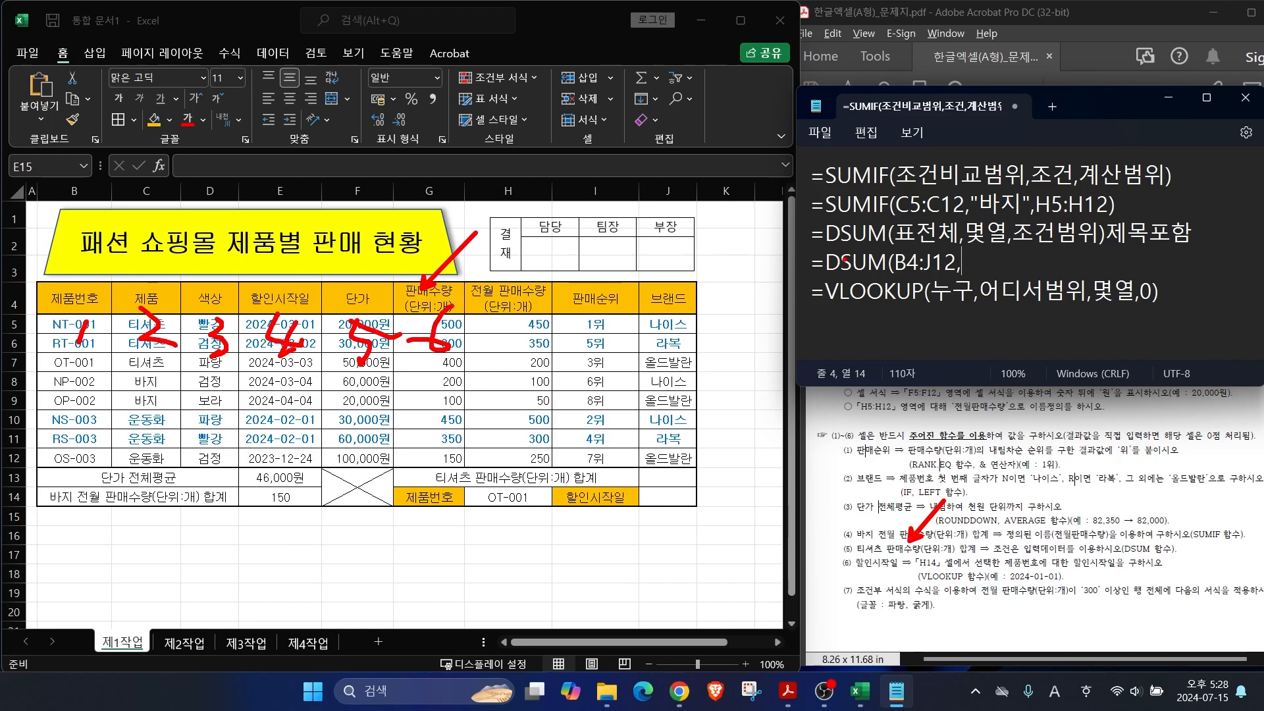
key(Escape)
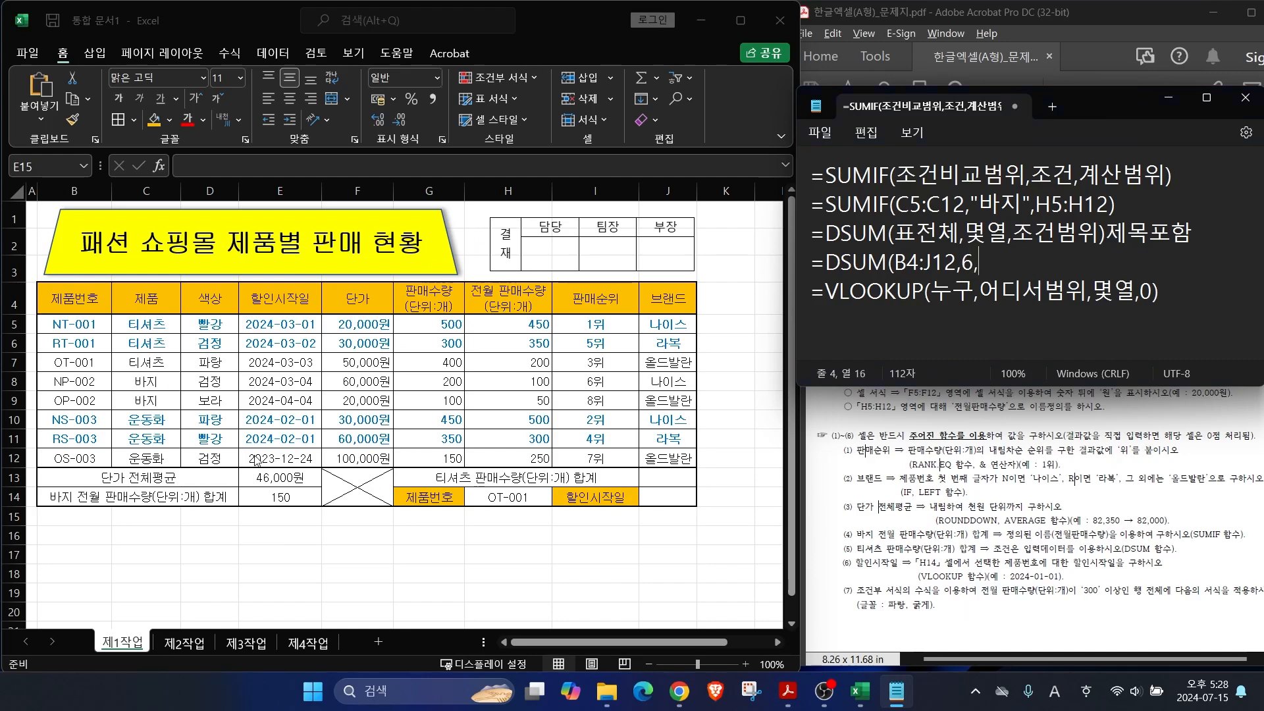
Step: Mark 제품 = 티셔츠 as the criteria and finish the note with C4:C5
drag(106, 314, 176, 334)
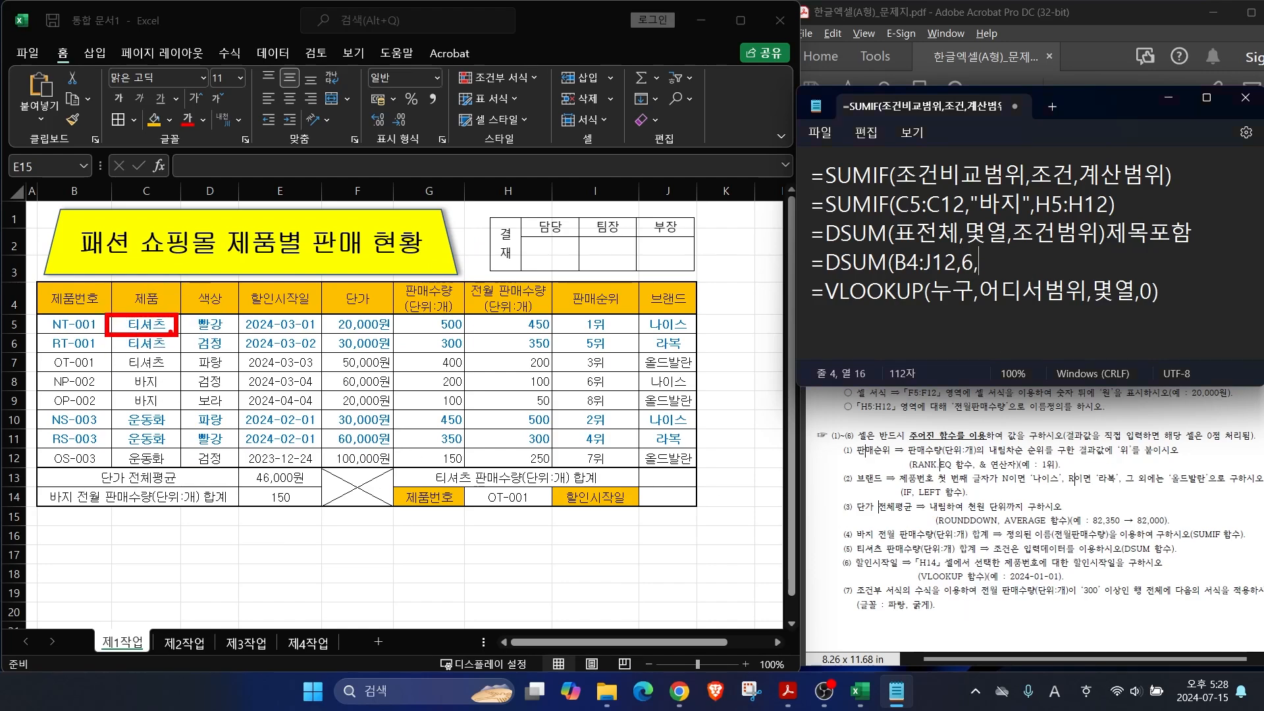
mouse_move(107, 272)
mouse_down()
mouse_move(187, 339)
mouse_move(186, 271)
mouse_up()
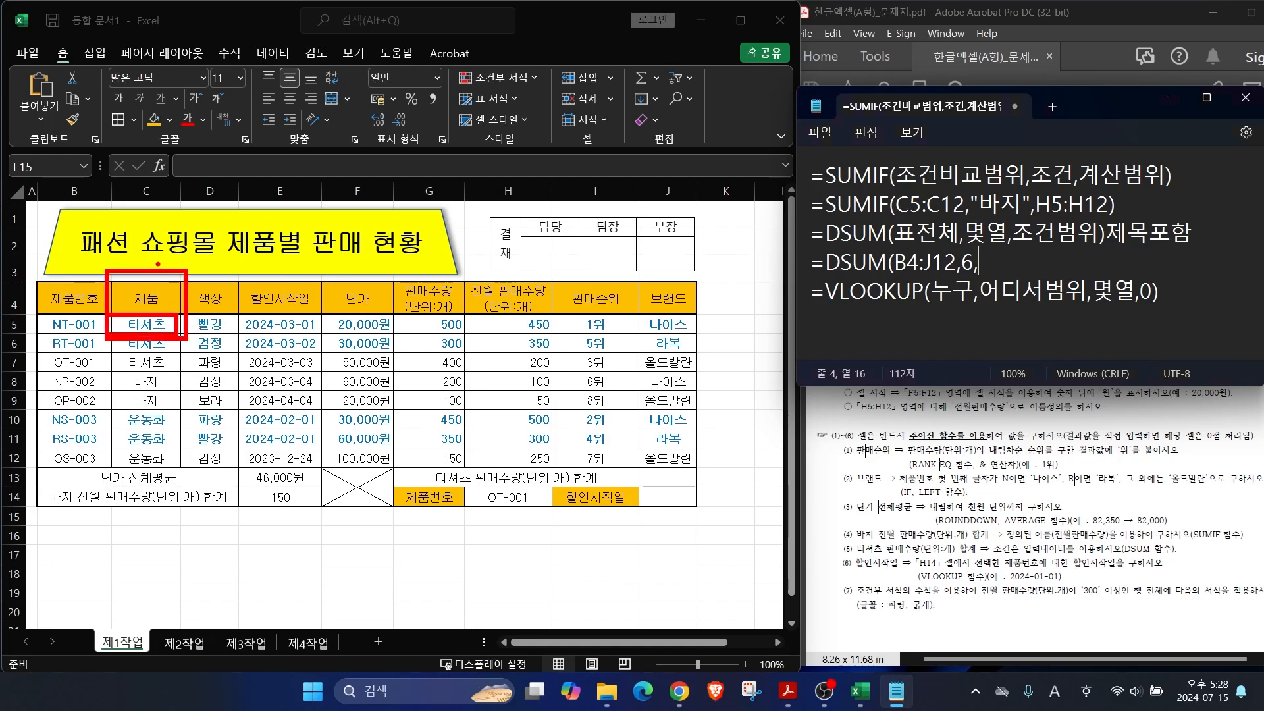
key(Escape)
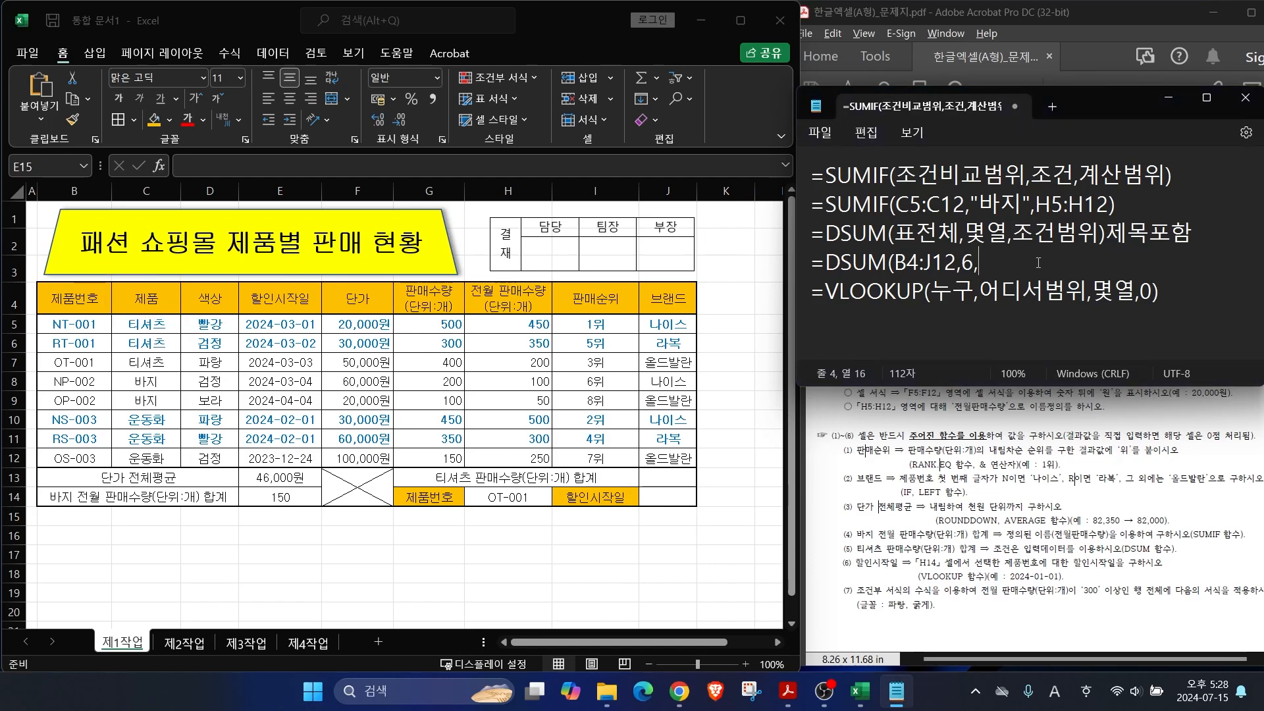
text(4:C5)
Step: Enter =DSUM(B4:J12,G4,C4:C5) in J13, totalling T-shirt sales at 1200
click(1043, 264)
click(661, 476)
text(=DSUM()
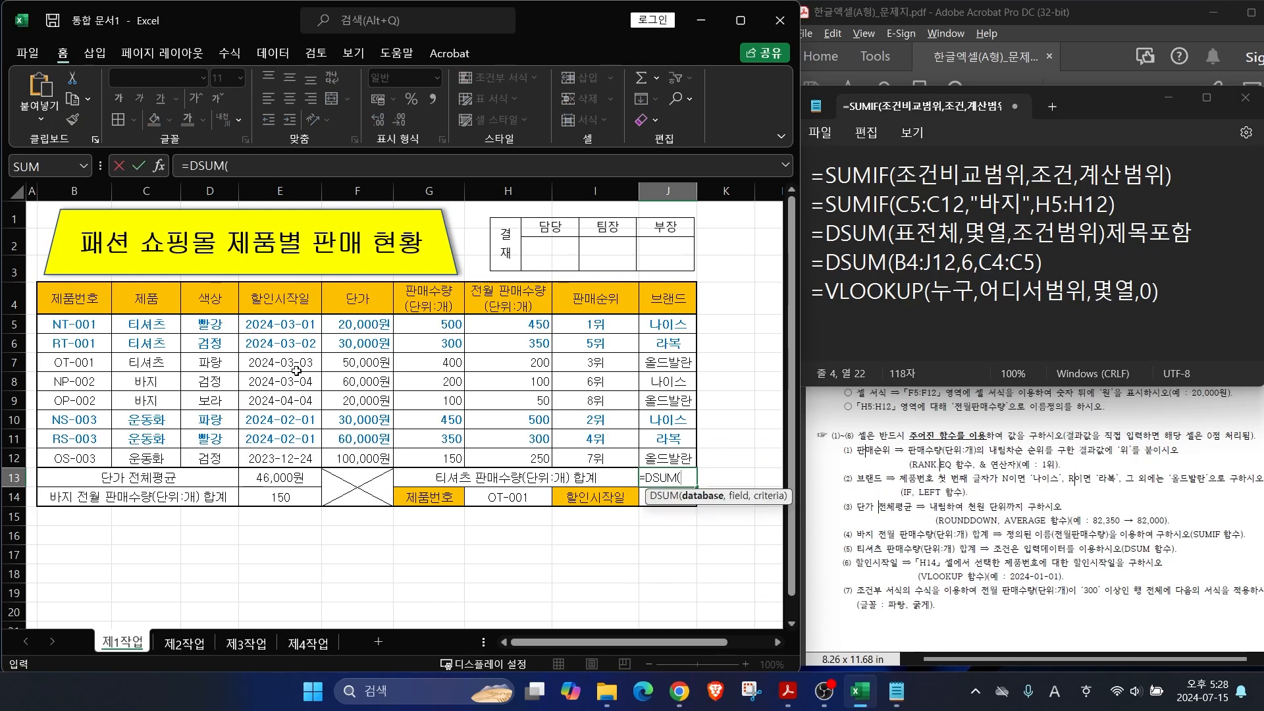
drag(51, 293, 650, 458)
text(,)
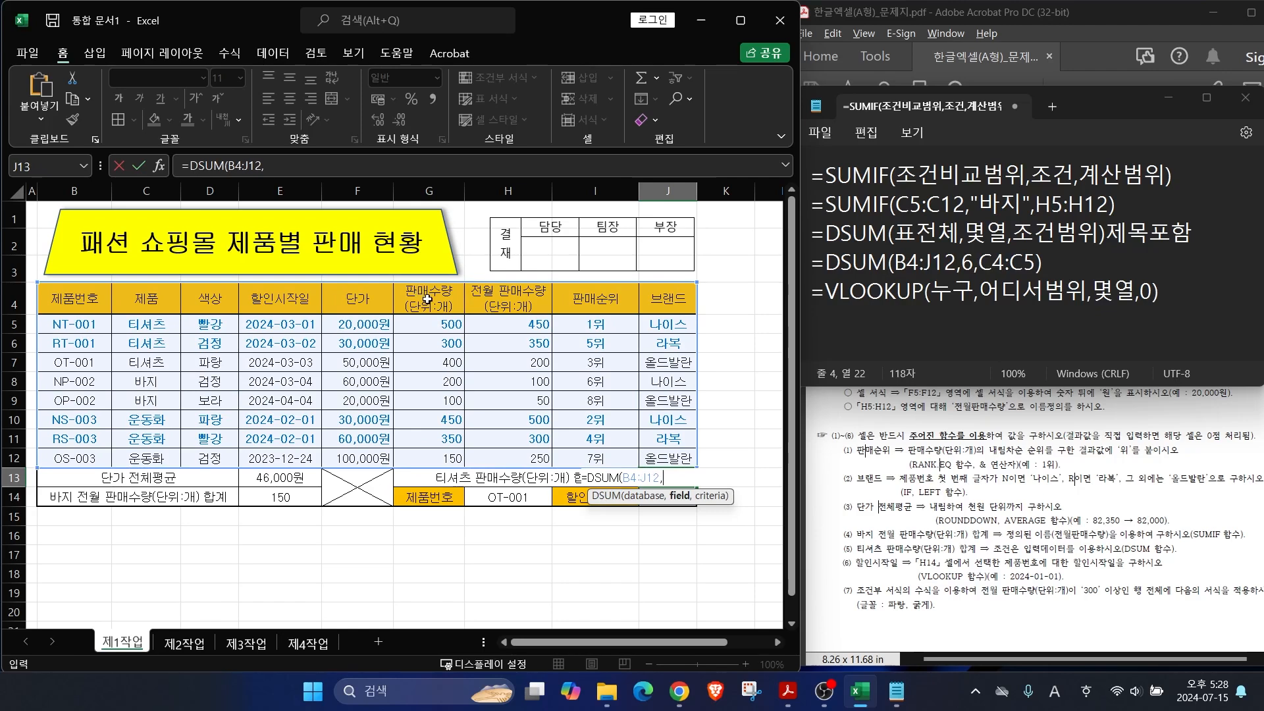
click(427, 301)
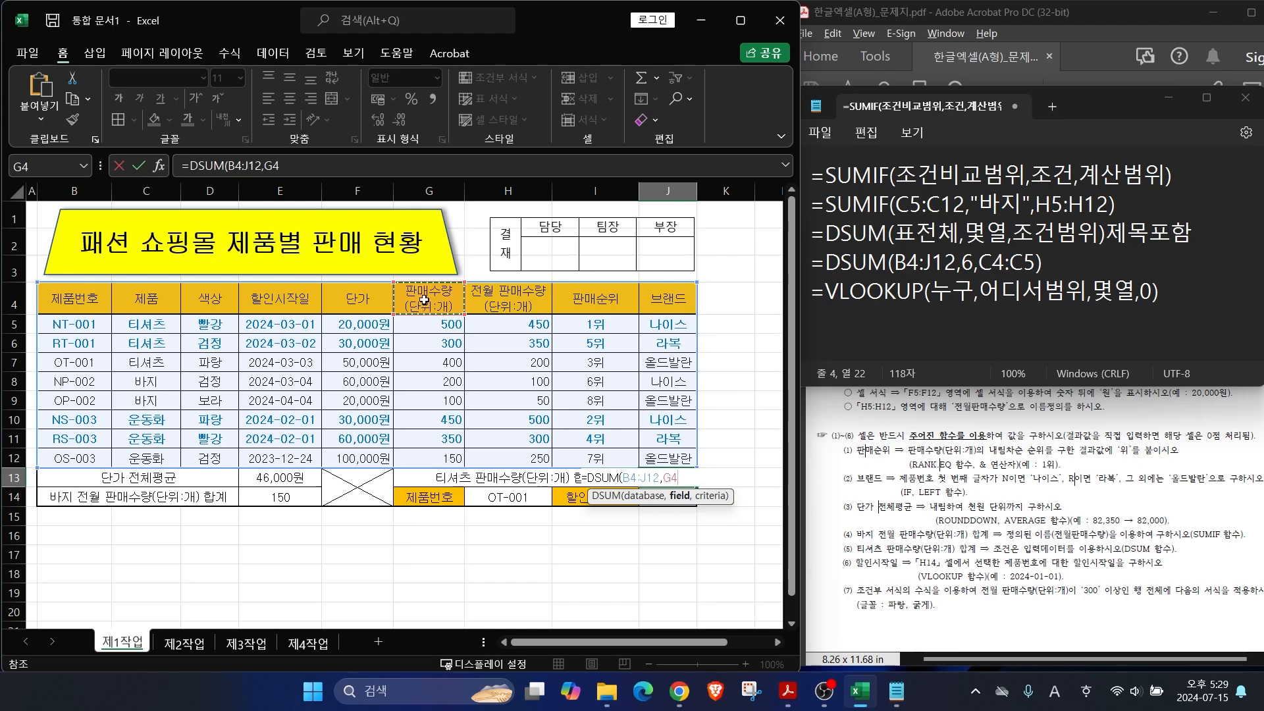
text(,)
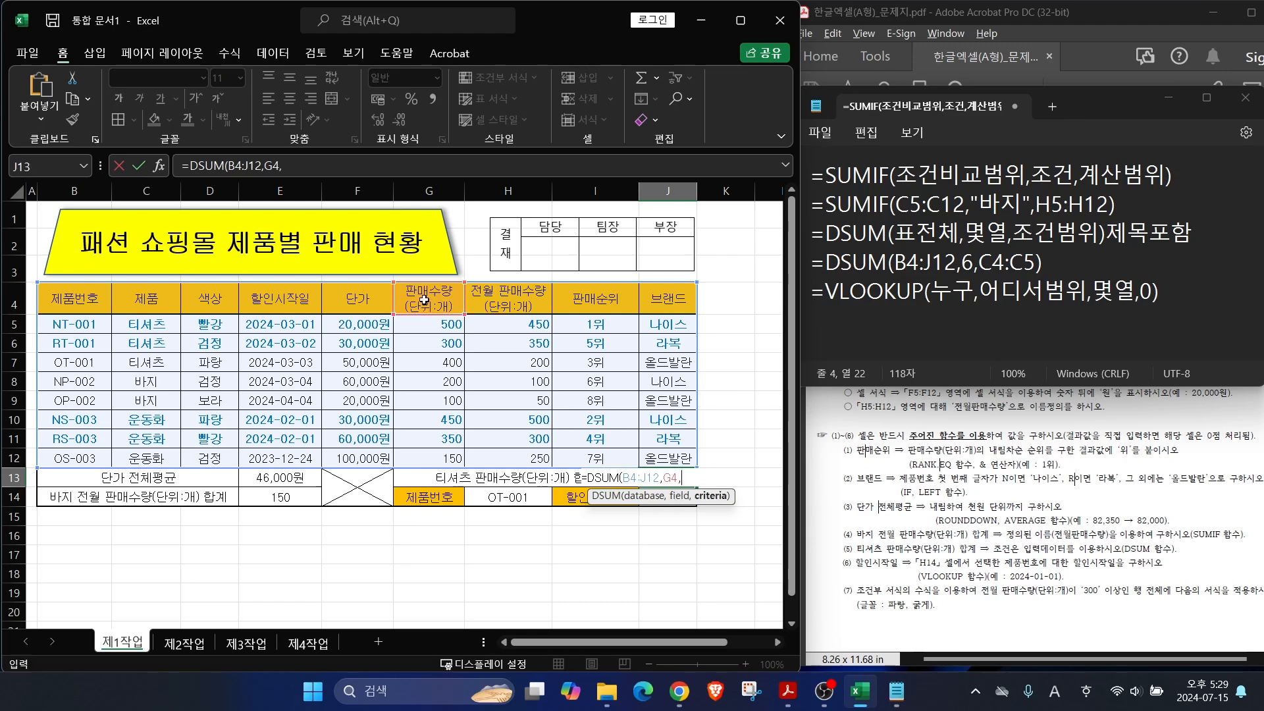
drag(146, 323, 147, 297)
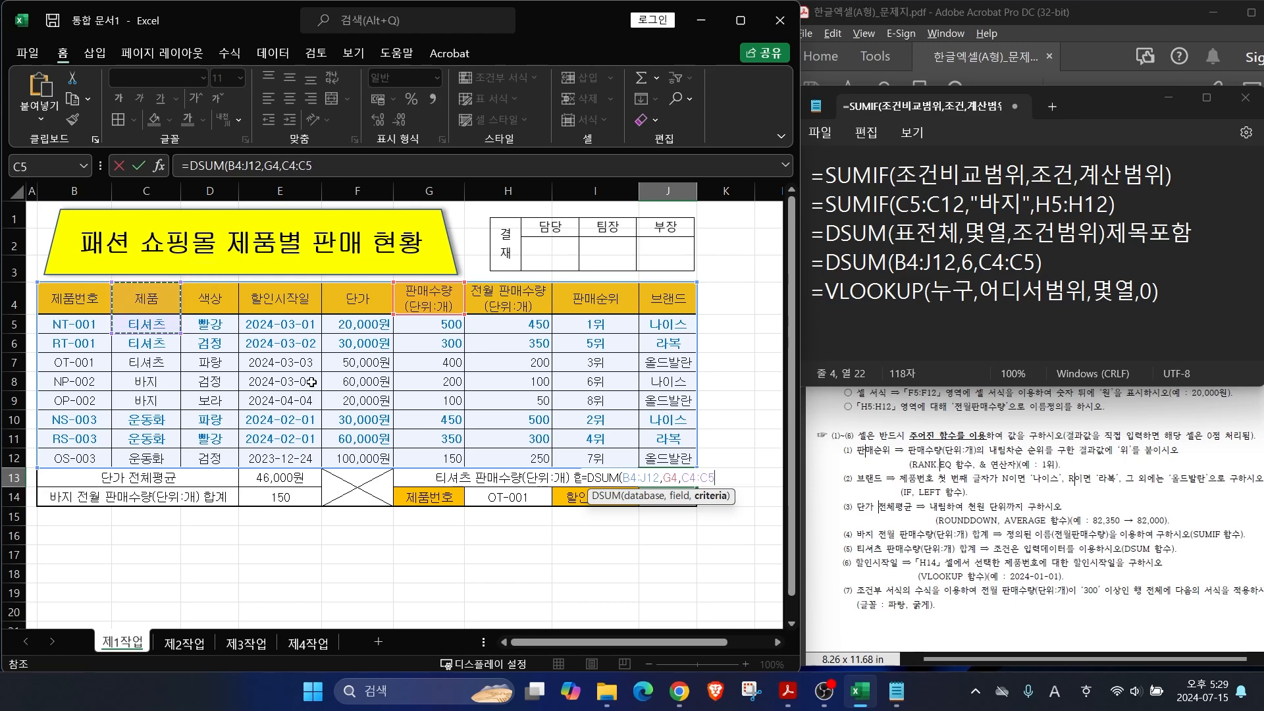
text())
key(Return)
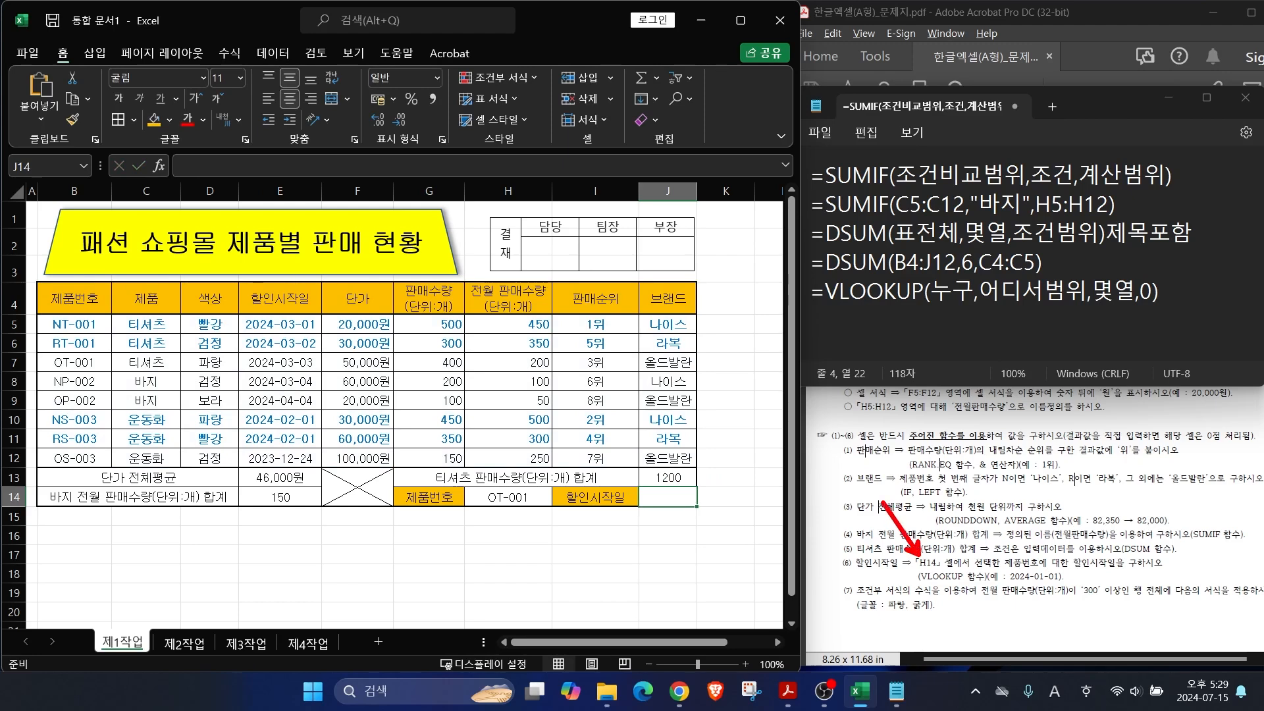
Step: Annotate the VLOOKUP template and start the note =VLOOKUP(H14,
drag(916, 585, 1088, 583)
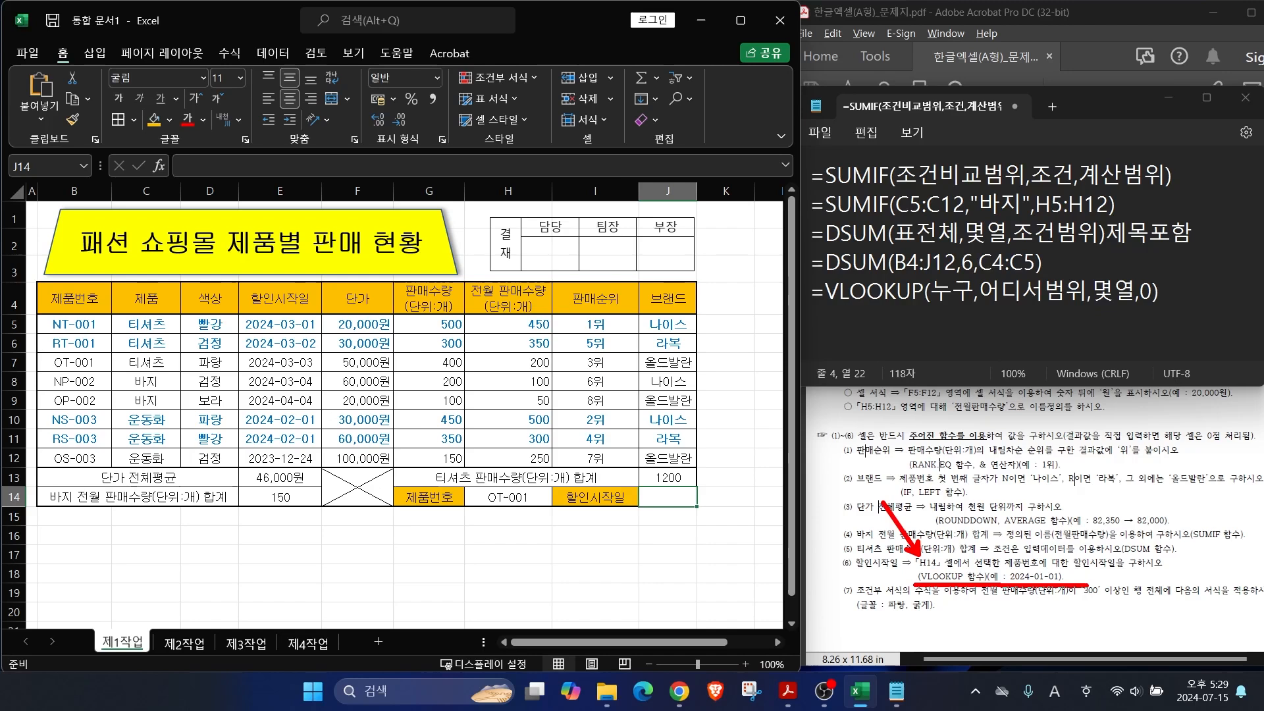
mouse_move(963, 304)
mouse_down()
mouse_move(942, 312)
mouse_move(940, 273)
mouse_move(965, 308)
mouse_up()
mouse_move(1065, 300)
mouse_down()
mouse_move(995, 307)
mouse_move(1050, 266)
mouse_move(1064, 304)
mouse_move(1110, 271)
mouse_move(1136, 284)
mouse_move(1133, 300)
mouse_up()
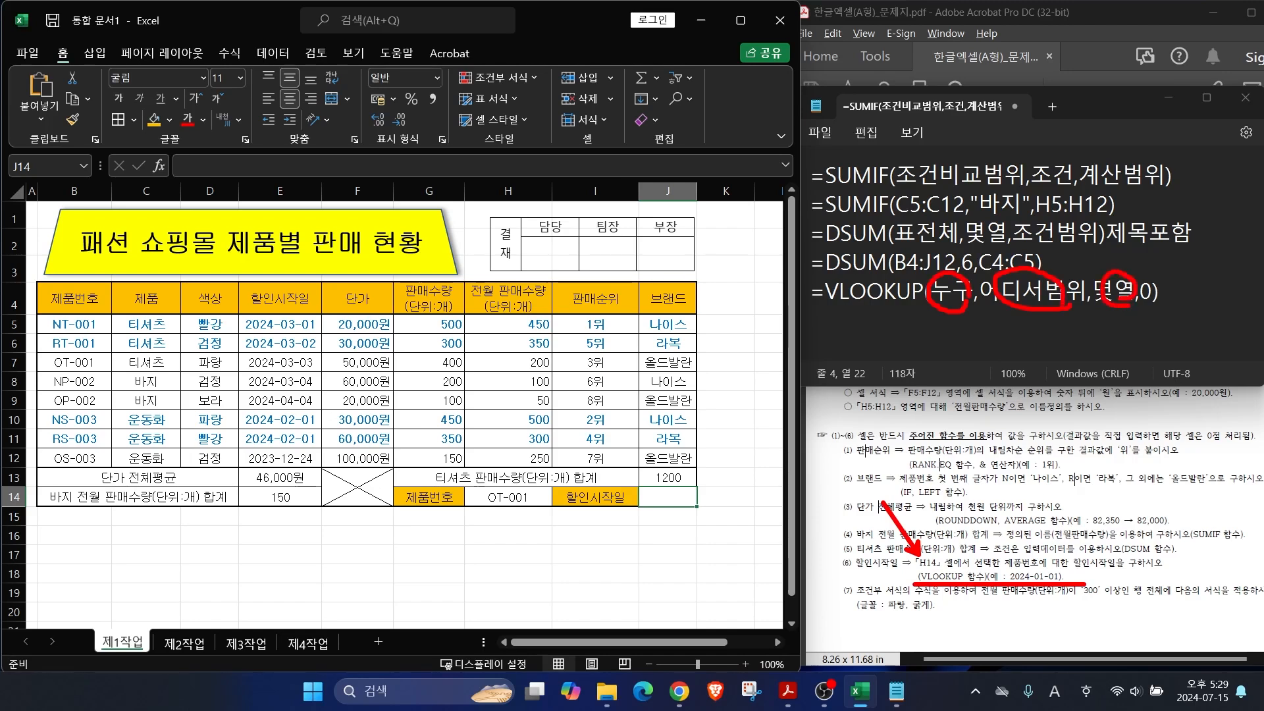
drag(1223, 249, 1159, 289)
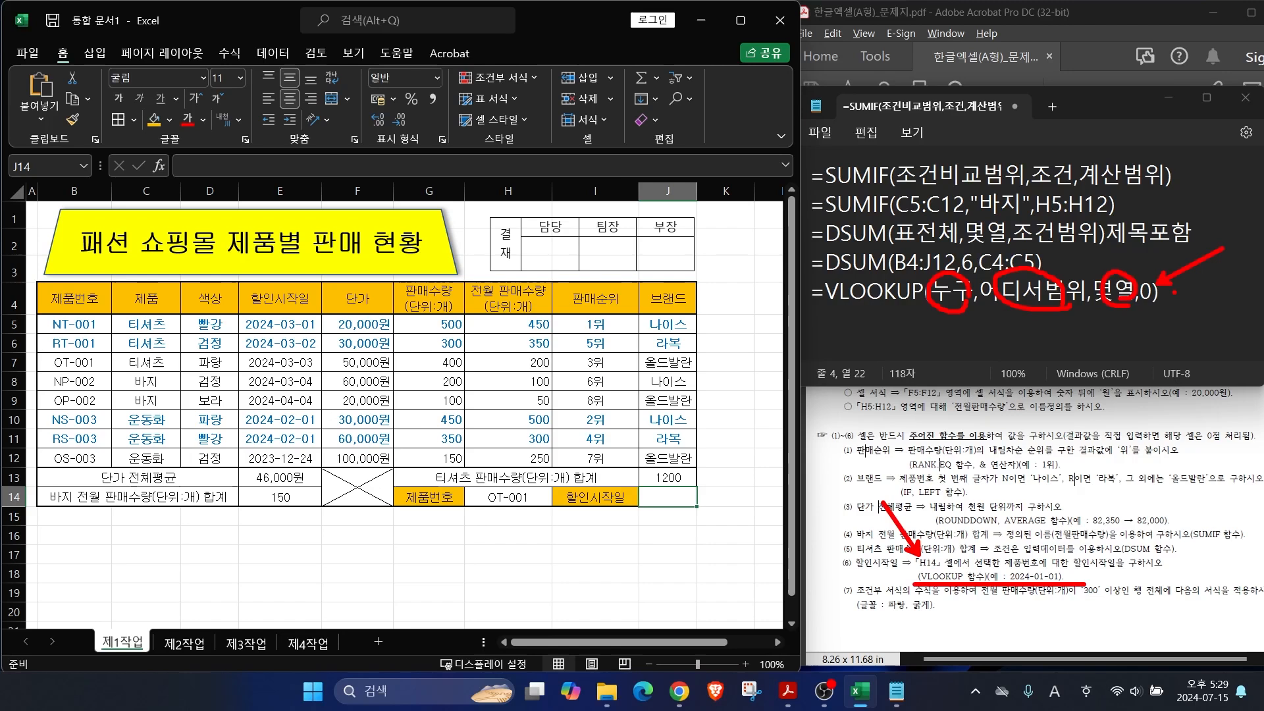
click(1182, 294)
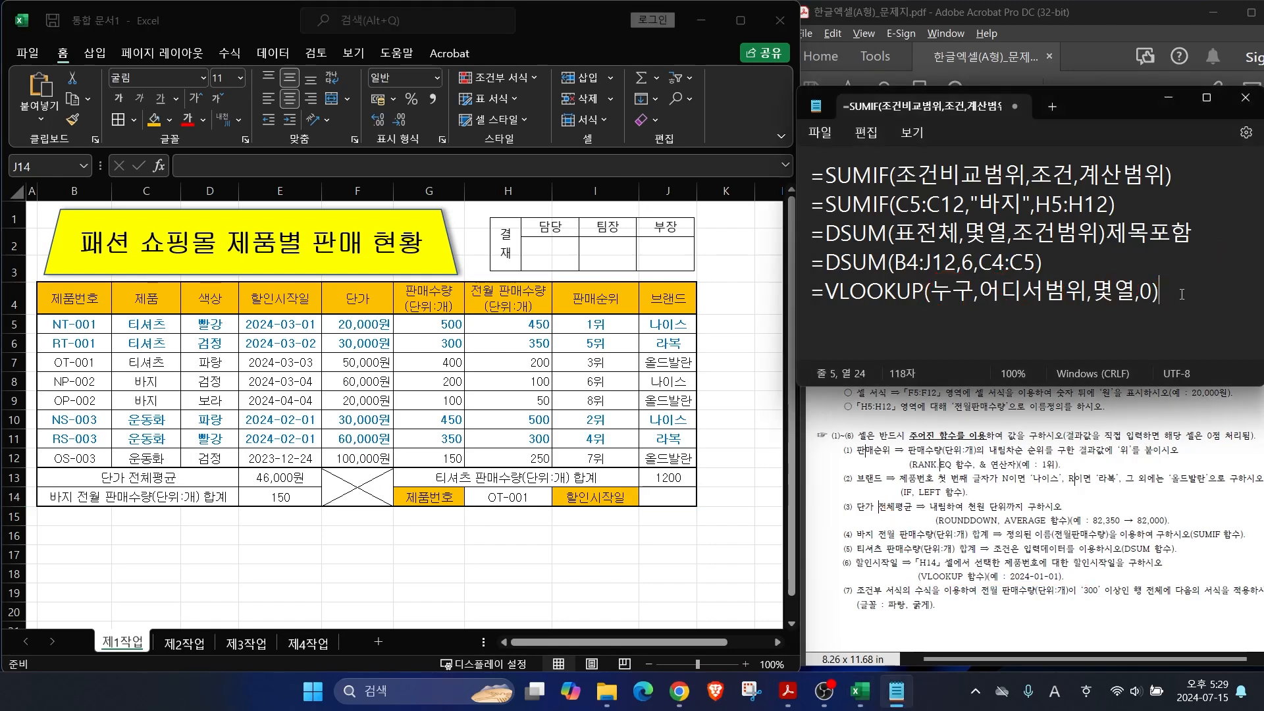
text(=VLOOKUP)
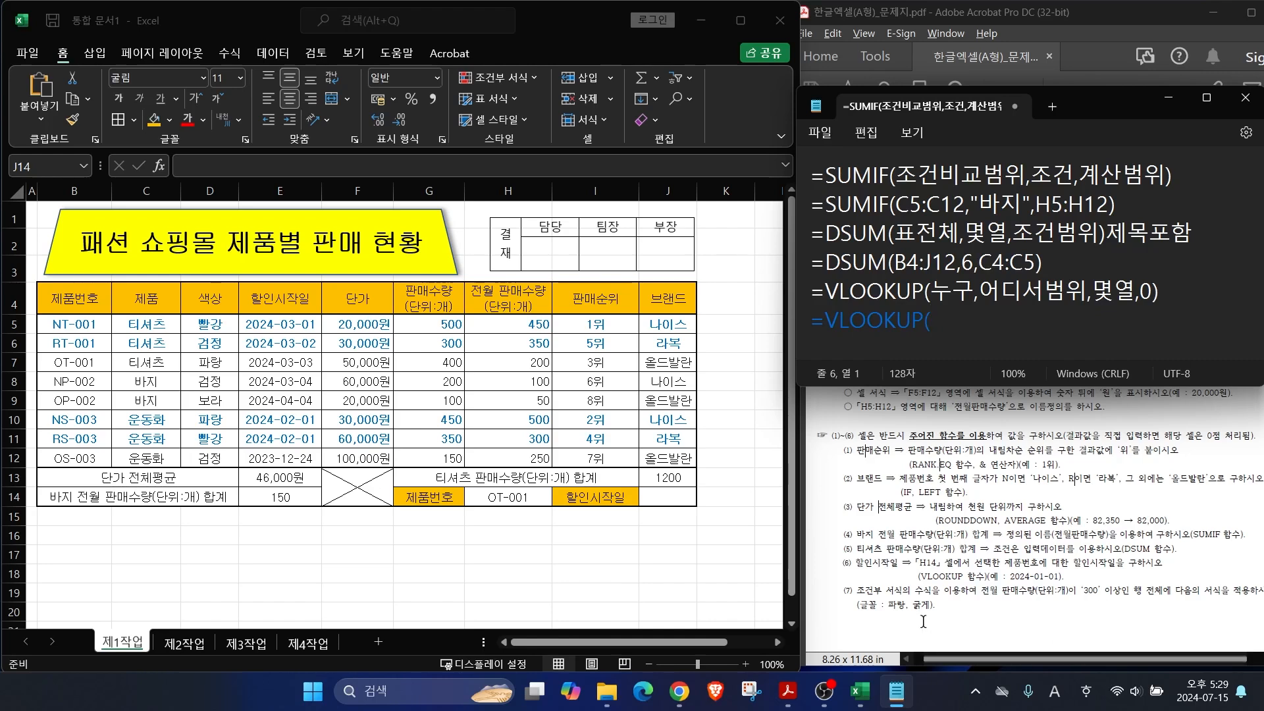
text(()
drag(917, 555, 888, 490)
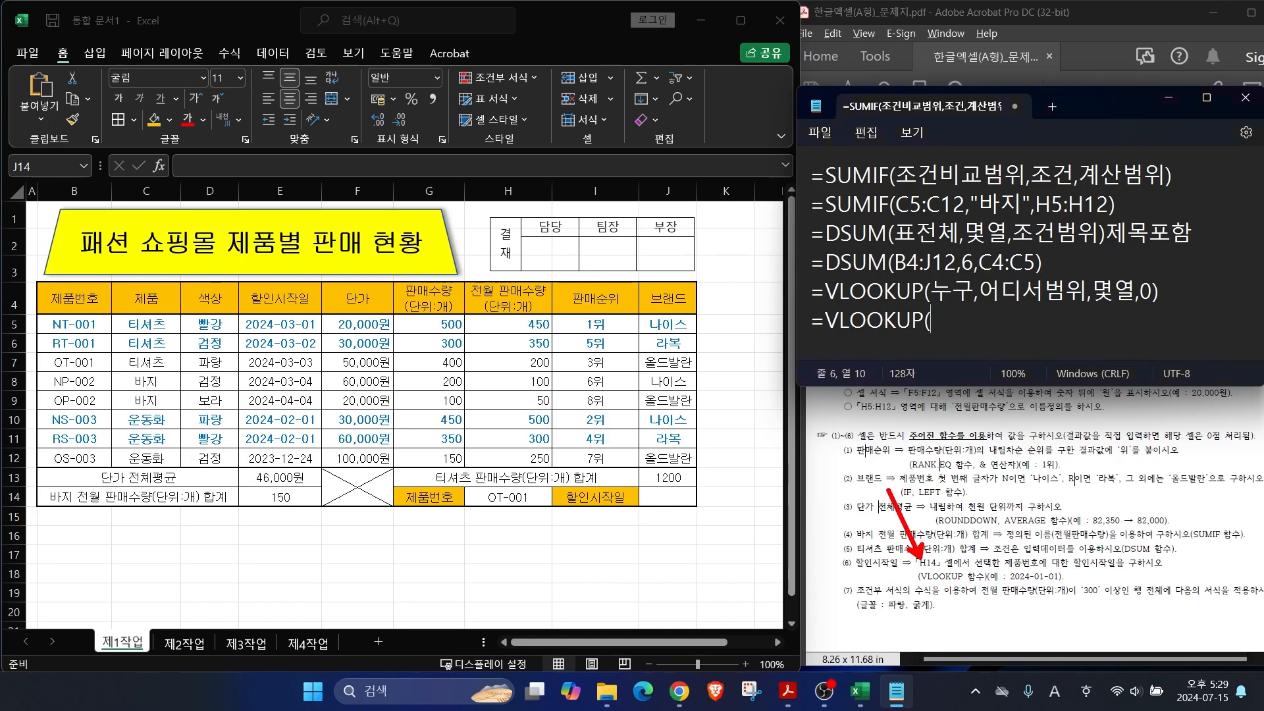
key(Escape)
text(H14,)
Step: Outline the product table B5:E12 as the lookup range and add it to the note
key(ctrl+2)
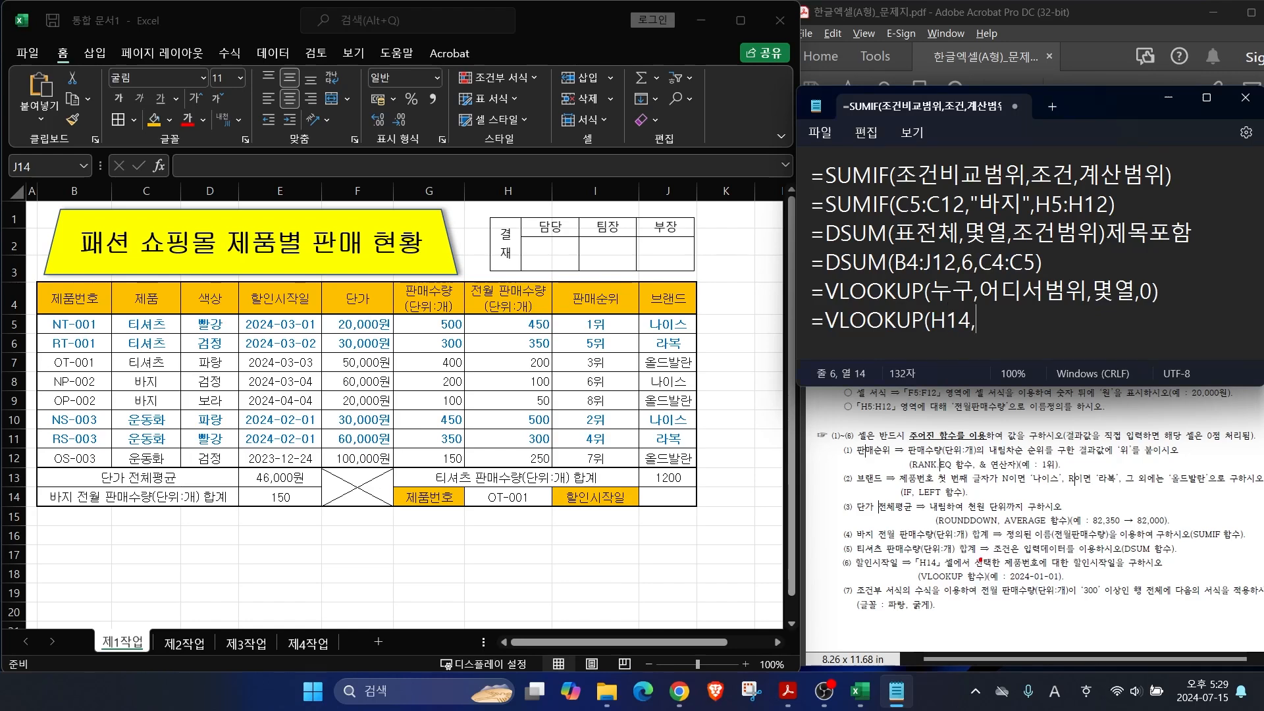
drag(996, 516, 1008, 553)
drag(1104, 512, 1074, 553)
drag(1001, 569, 1123, 566)
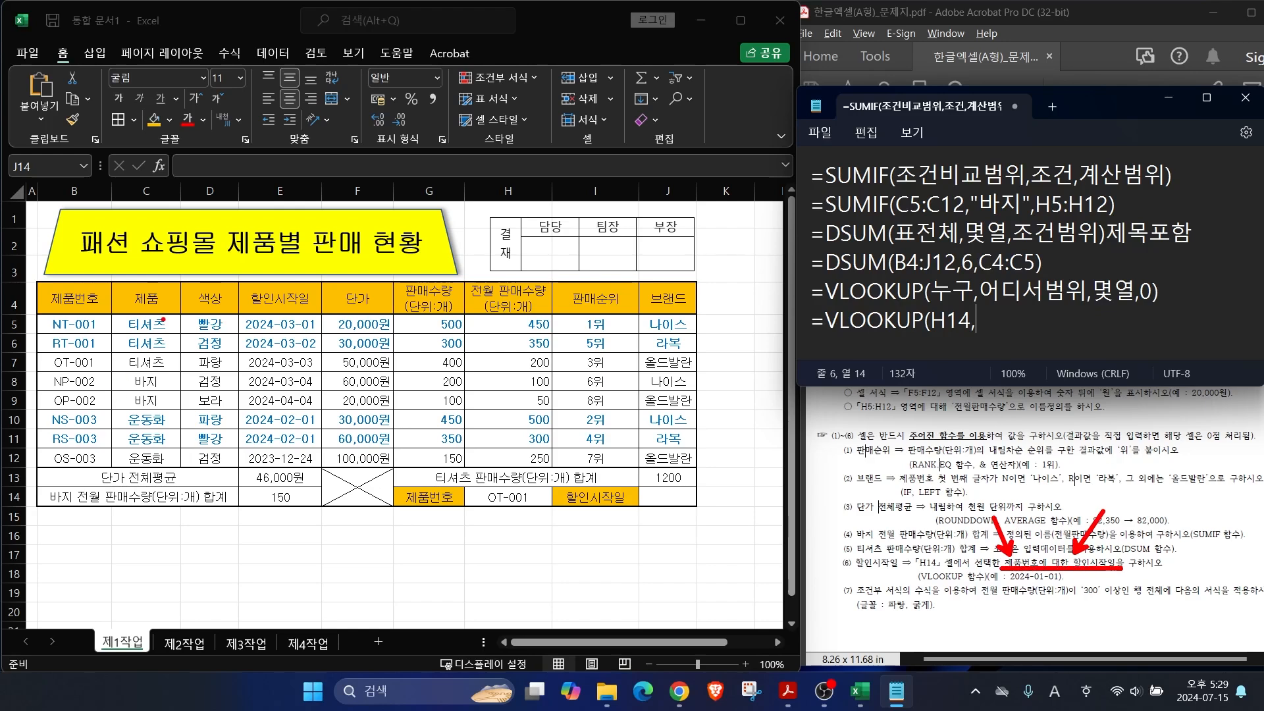
drag(28, 314, 122, 464)
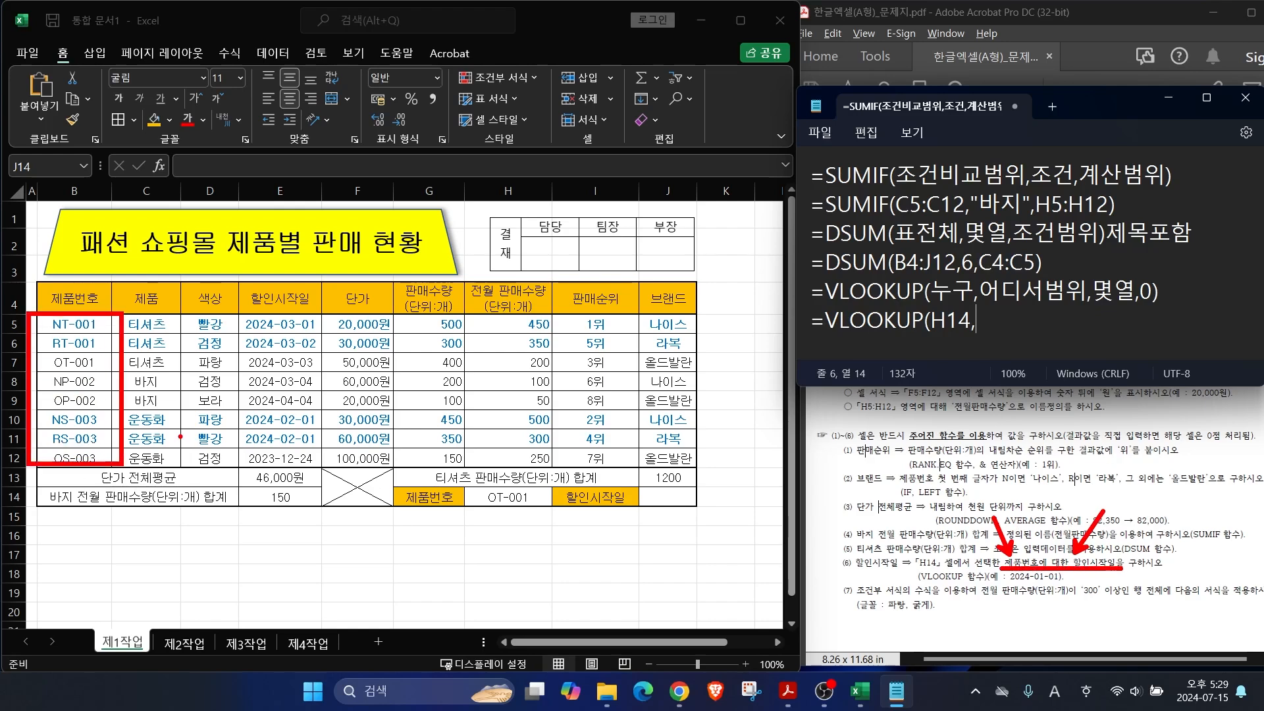
drag(237, 307, 324, 466)
drag(30, 304, 317, 466)
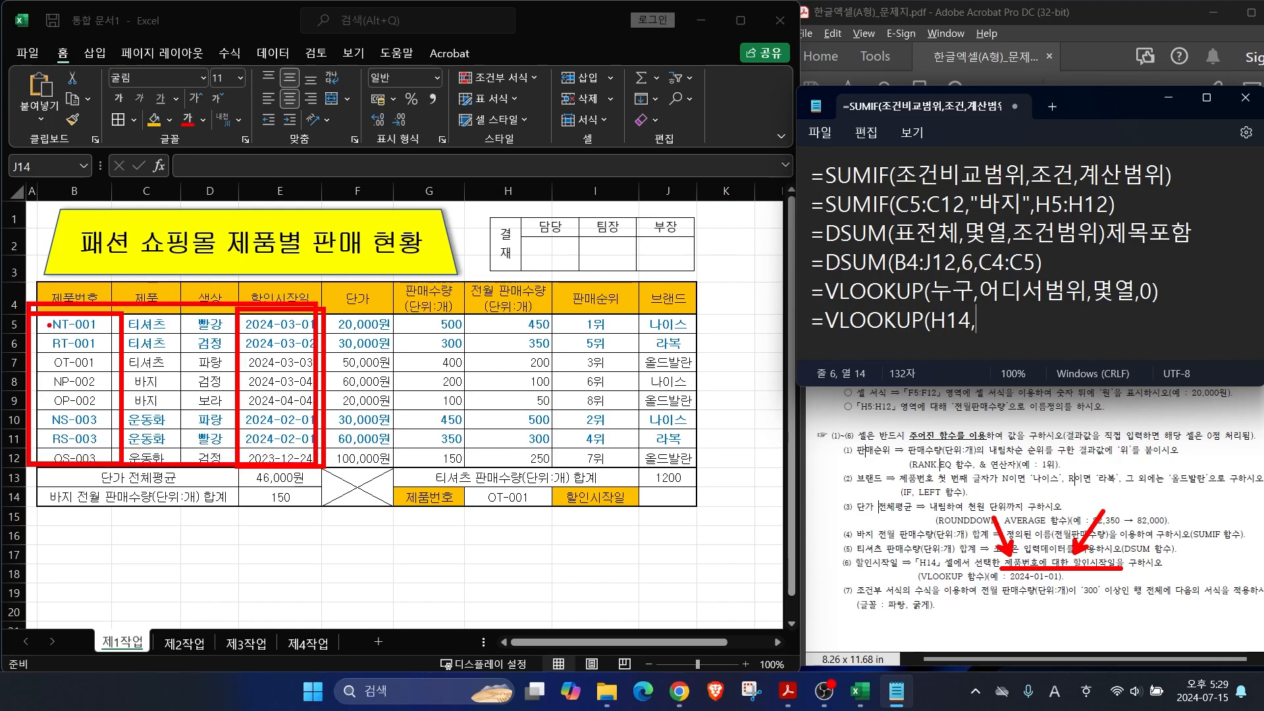
drag(83, 324, 165, 332)
drag(97, 392, 300, 455)
key(Escape)
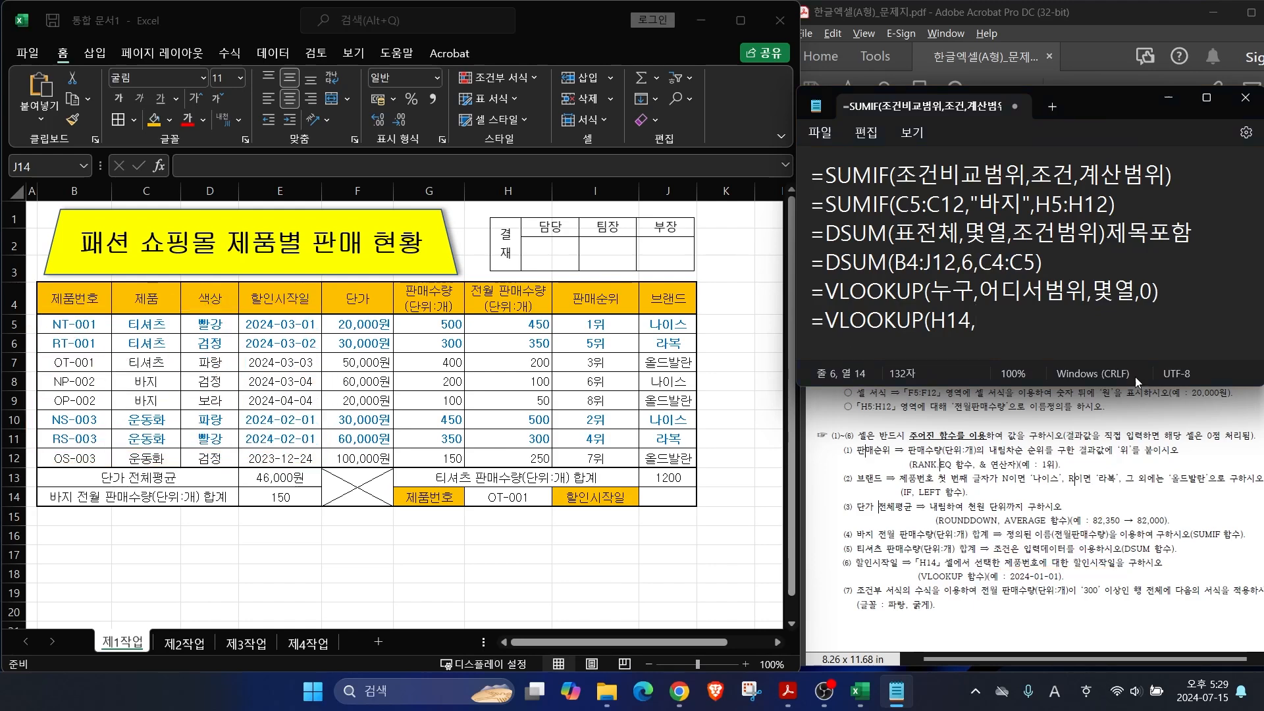
text(B5:E12,)
Step: Number the range columns, marking start date as column 4, and add 4,0) to the note
mouse_move(31, 305)
mouse_down()
mouse_move(284, 401)
mouse_move(343, 475)
mouse_up()
mouse_move(93, 347)
mouse_down()
mouse_move(83, 375)
mouse_move(225, 377)
mouse_move(216, 405)
mouse_up()
mouse_move(308, 356)
mouse_down()
mouse_move(324, 389)
mouse_move(276, 408)
mouse_up()
key(Escape)
text(4,)
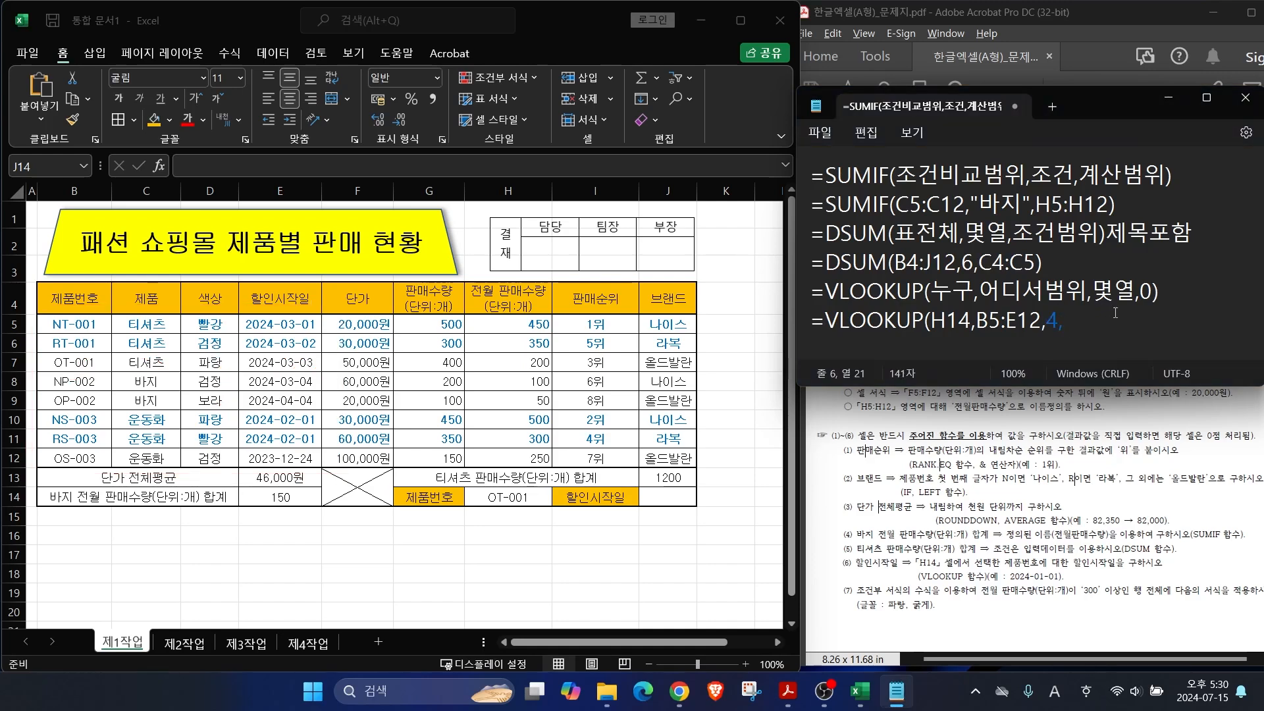
text(0))
Step: Enter =VLOOKUP(H14,B5:E12,4,FALSE) in J14 so it returns OT-001's start date value, 45354
click(658, 496)
text(=)
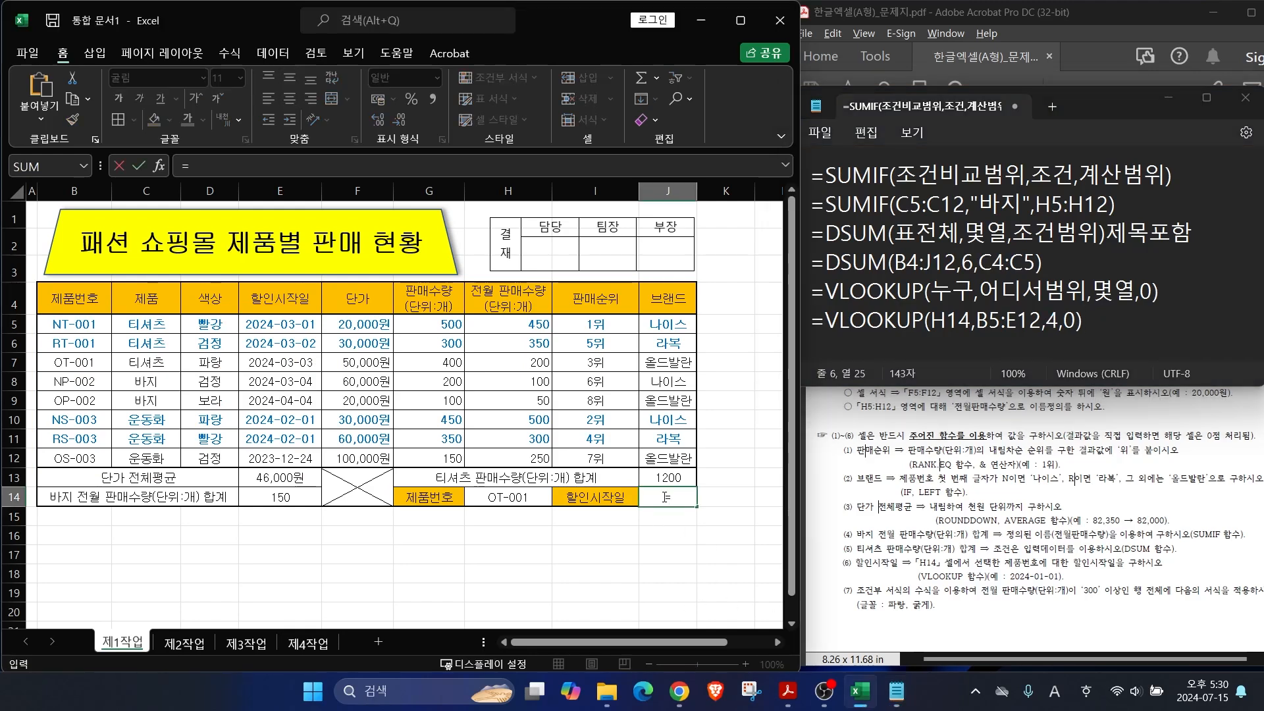
text(VL)
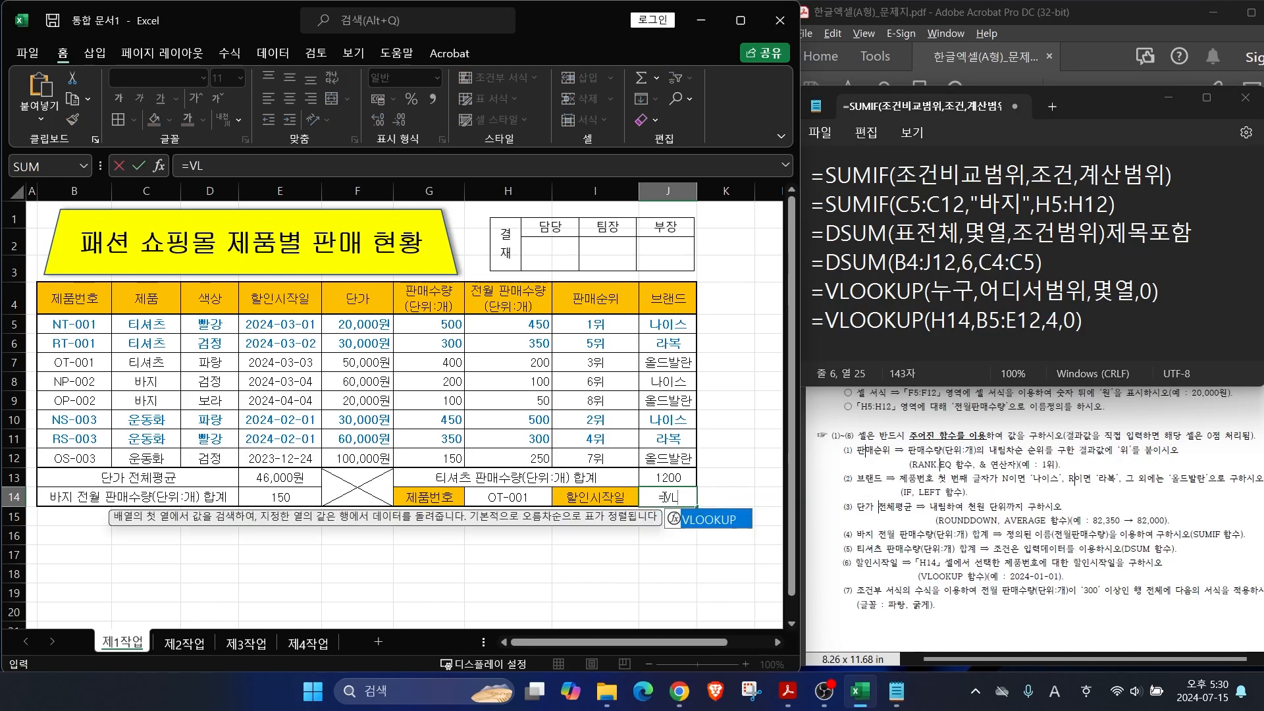
key(Tab)
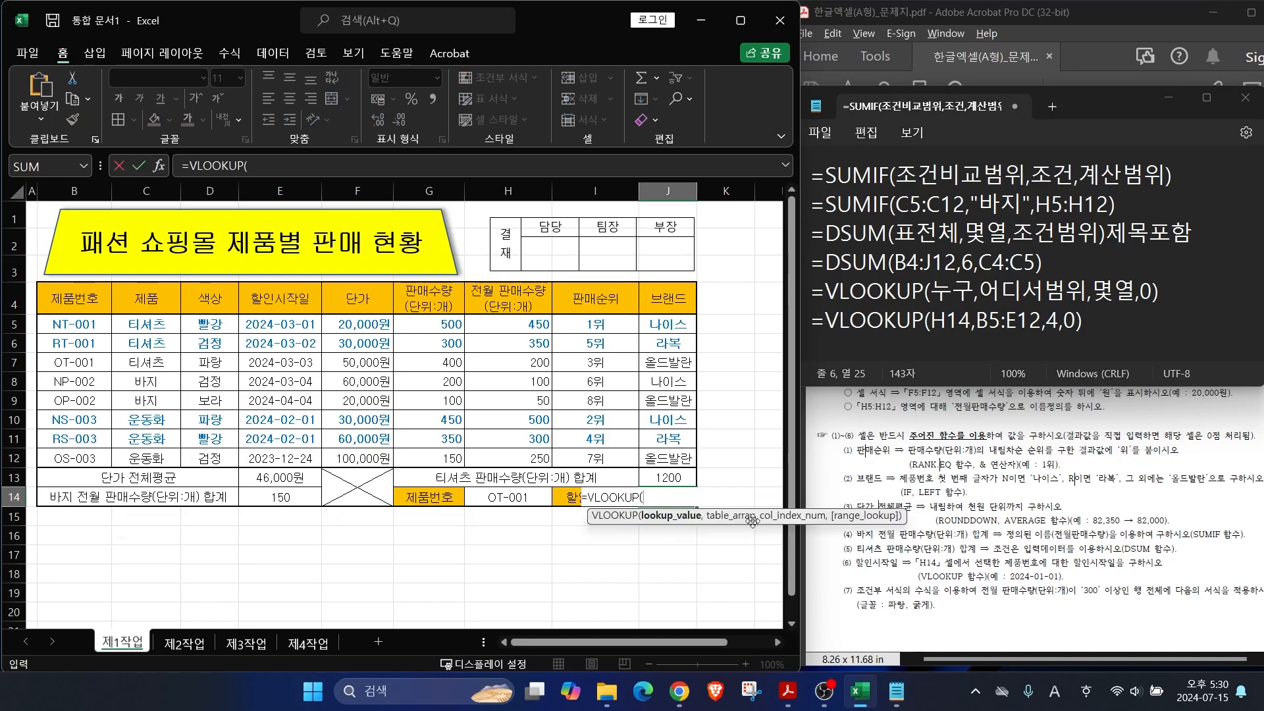
click(499, 506)
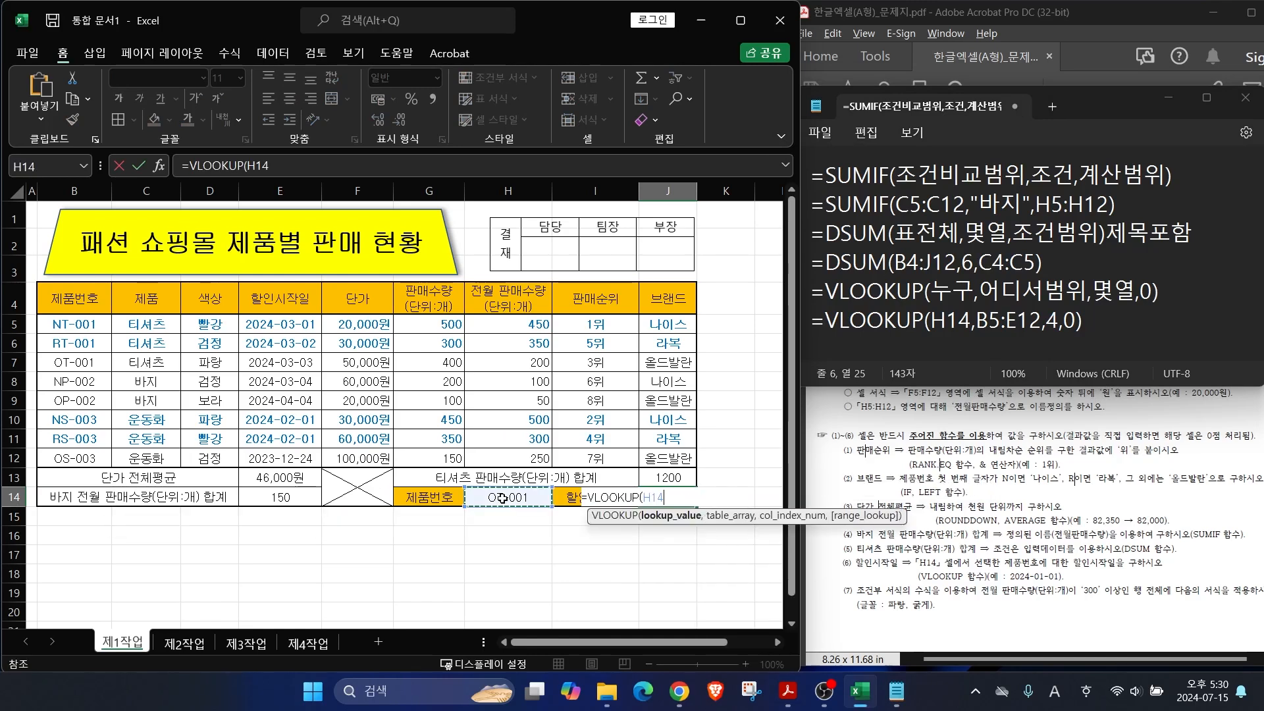
text(,)
click(78, 326)
drag(78, 326, 279, 459)
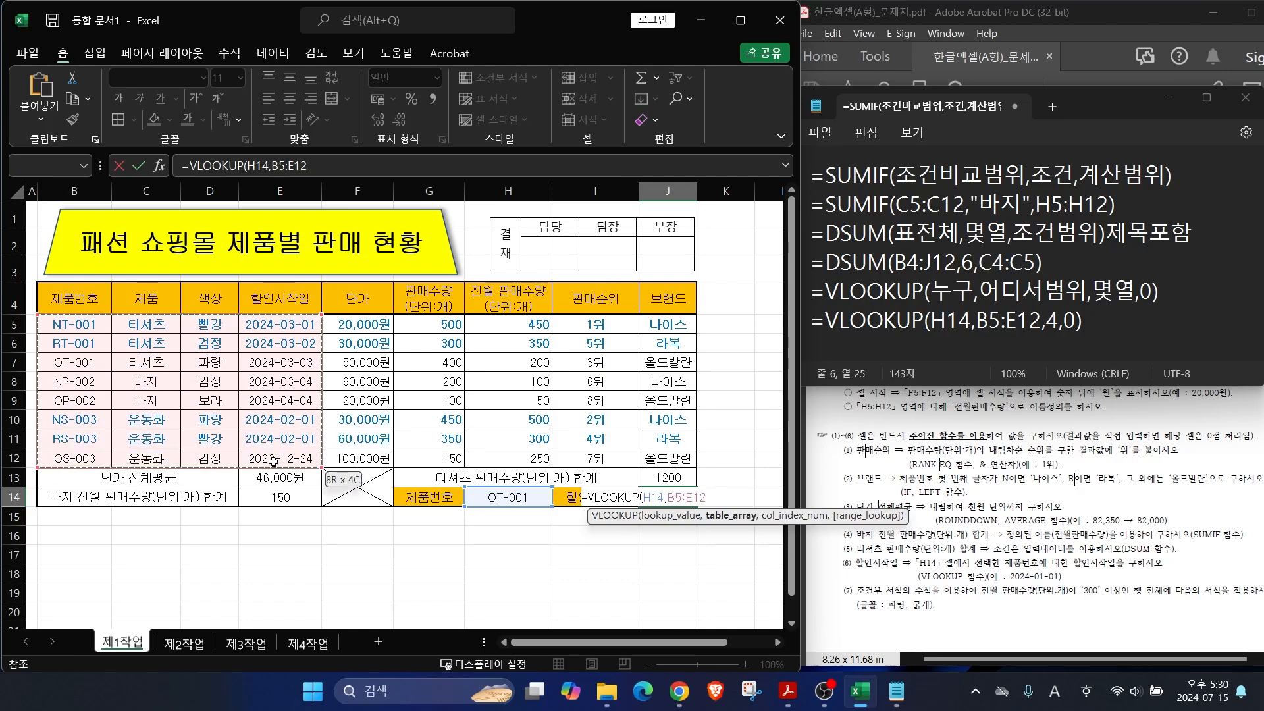
text(,)
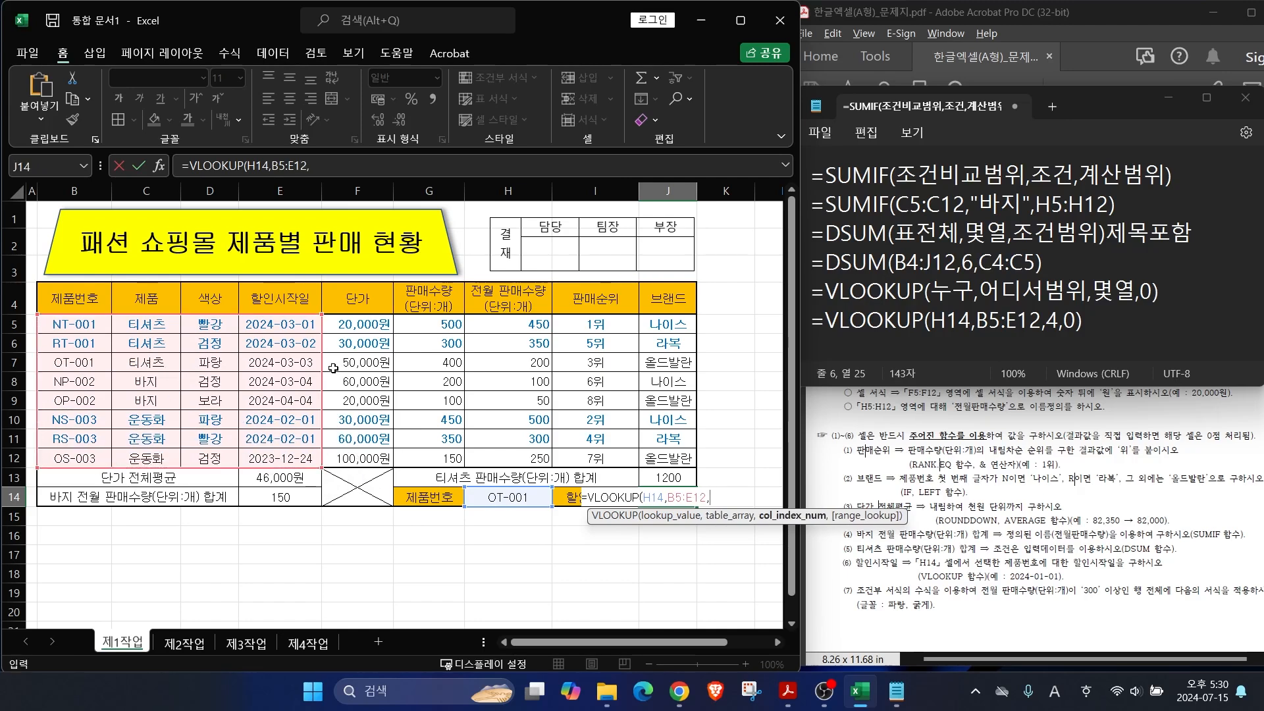
text(4,)
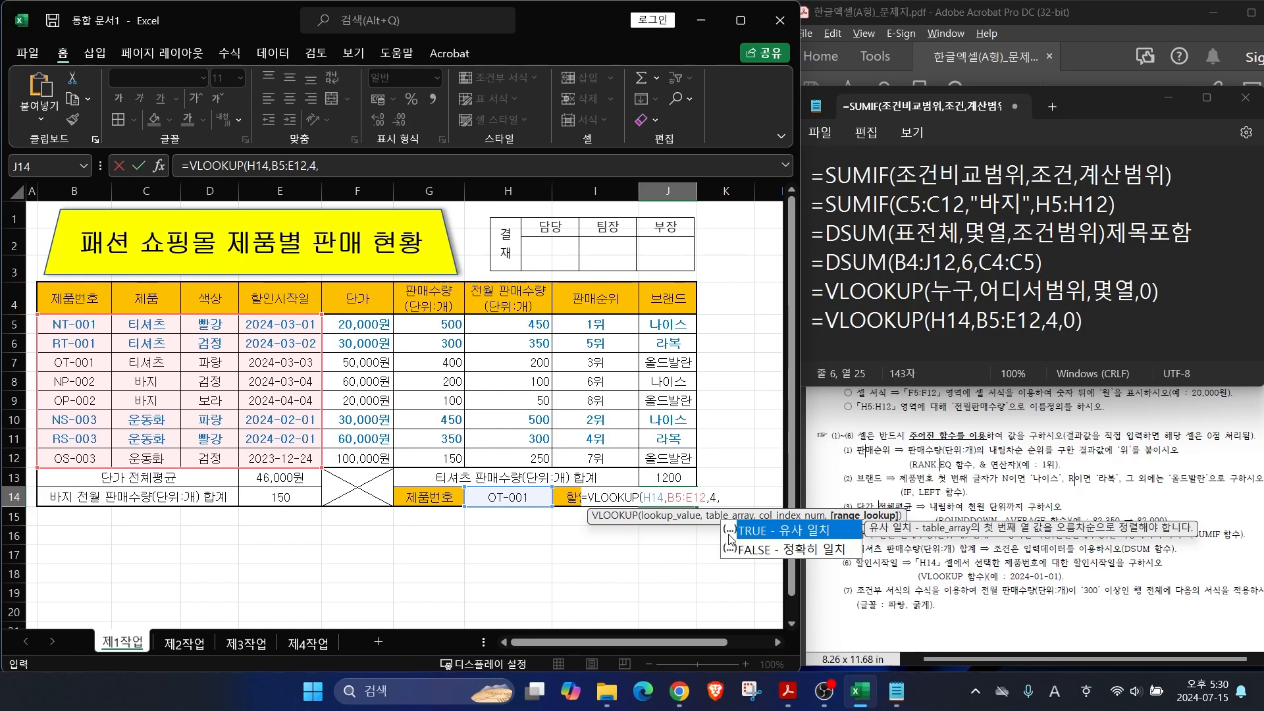
click(771, 552)
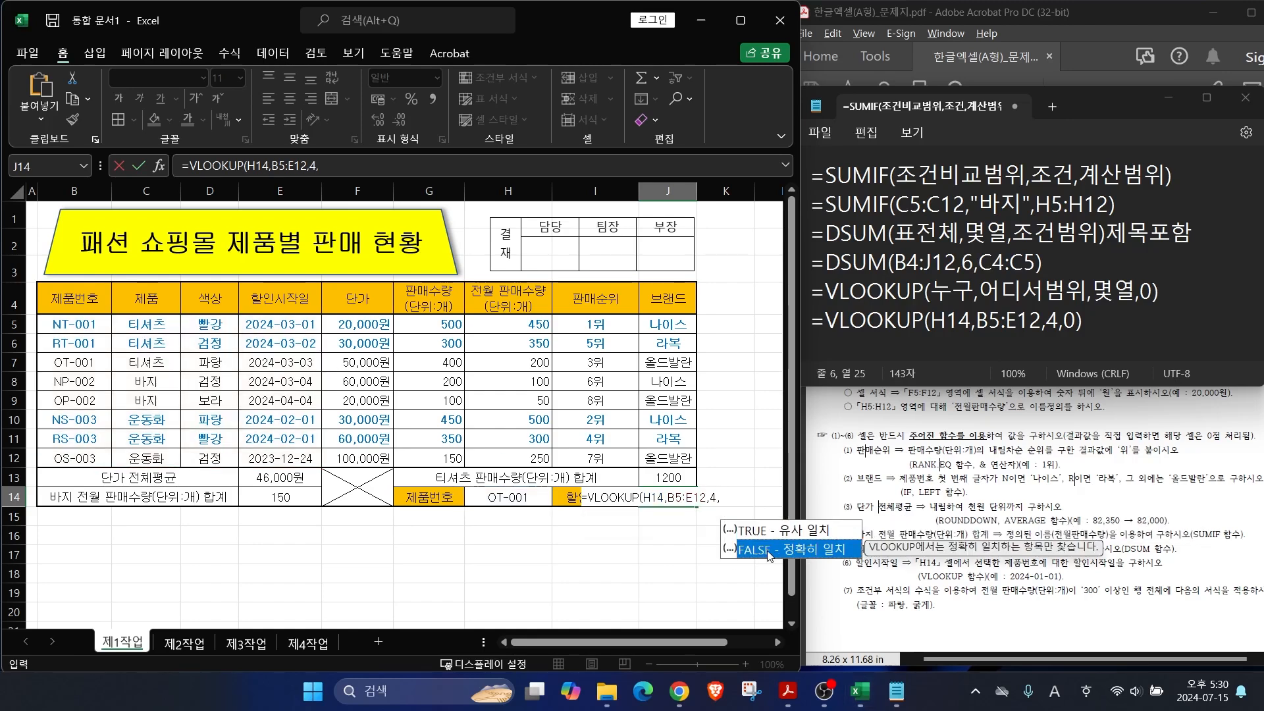
double_click(769, 555)
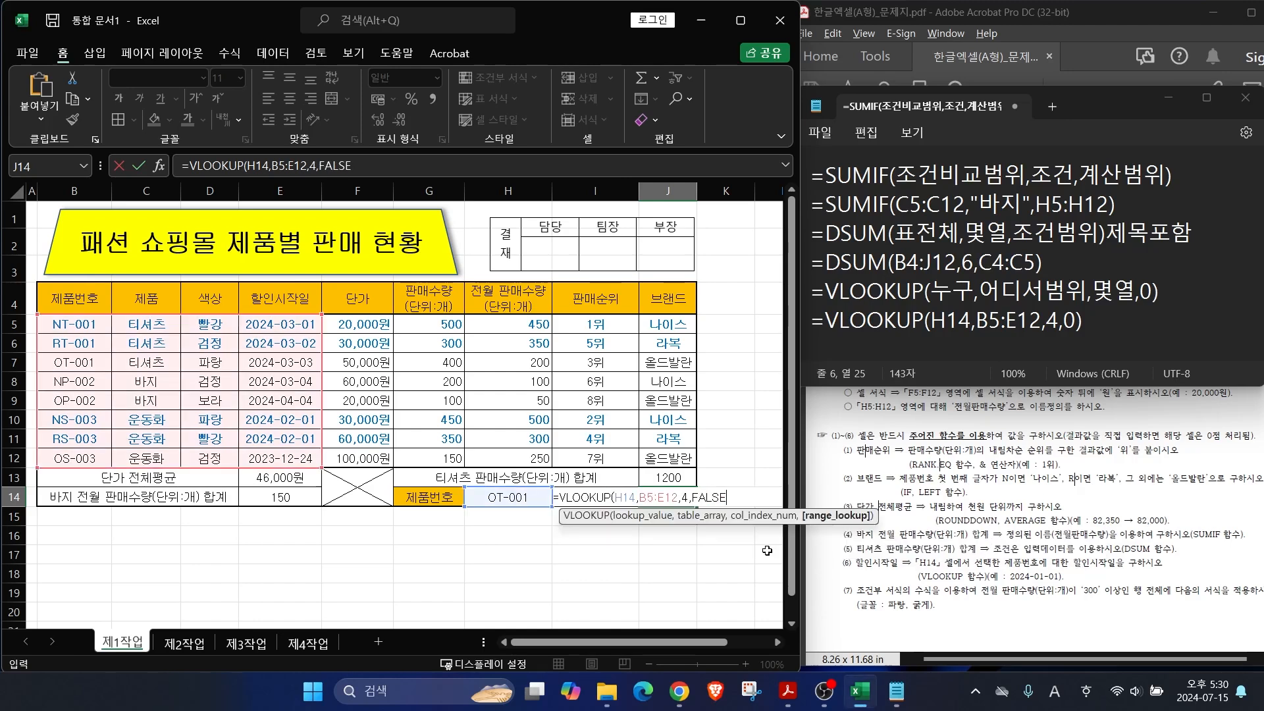
key(Return)
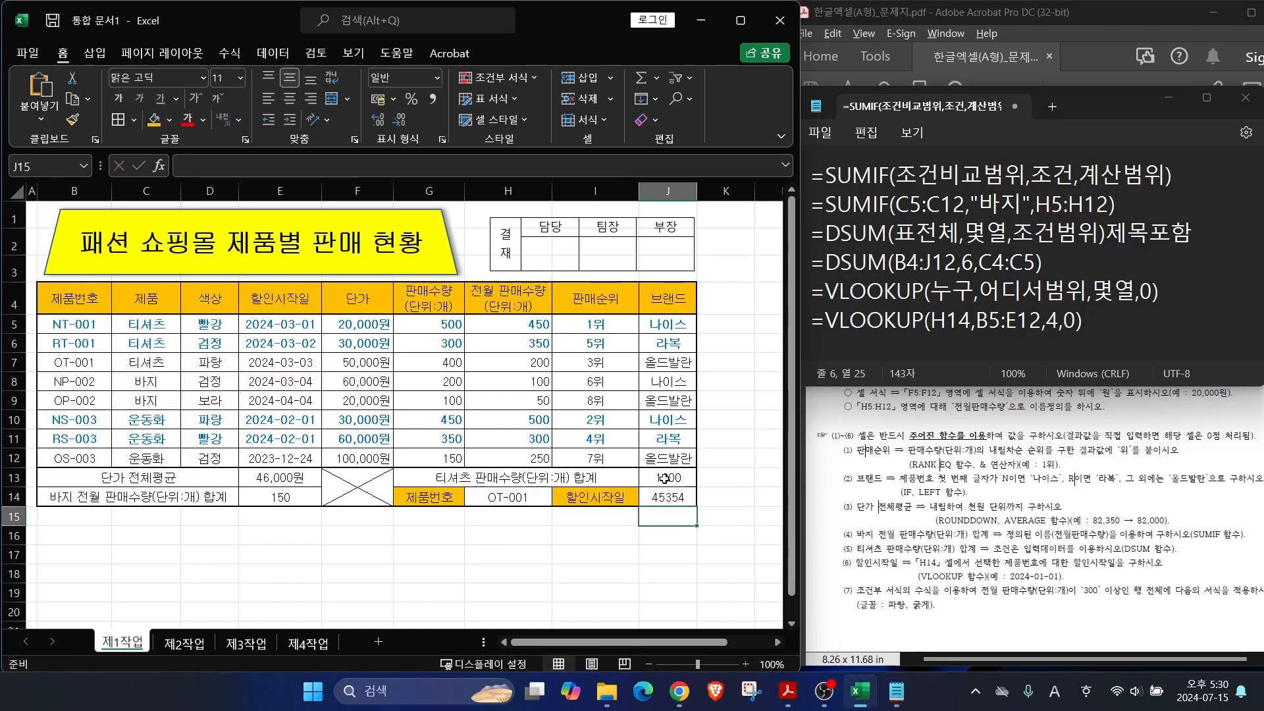
click(667, 498)
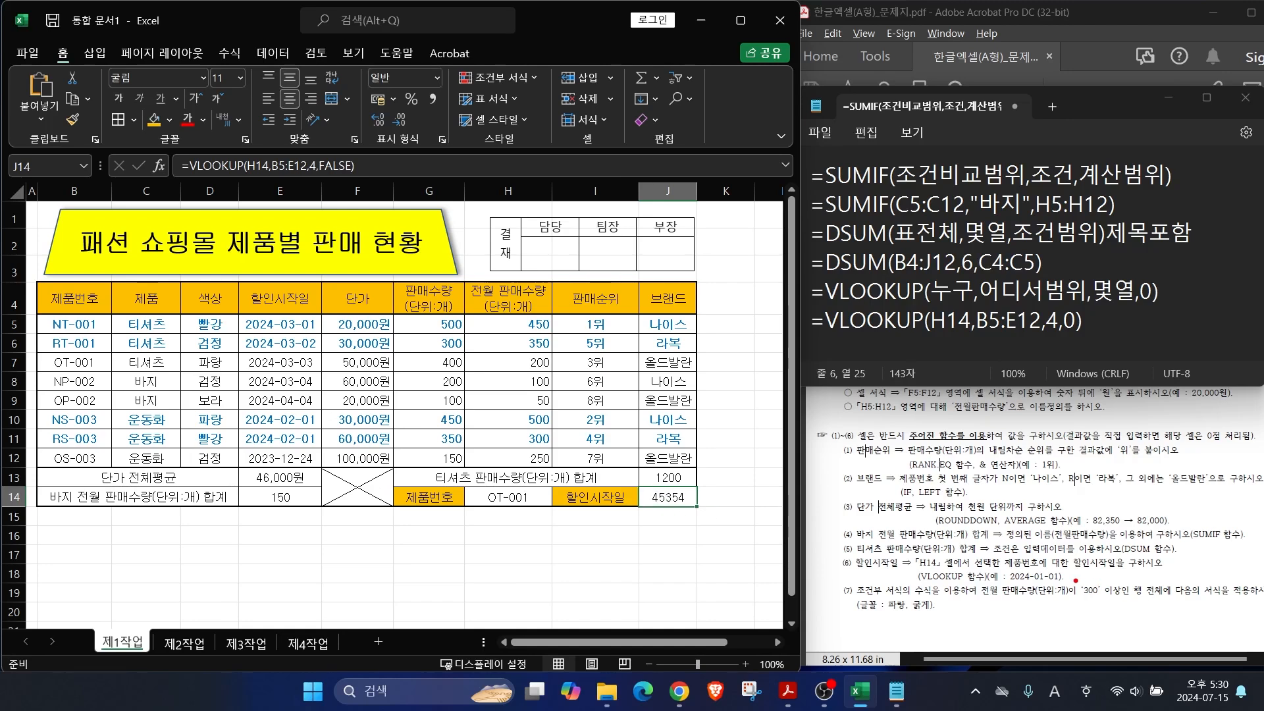
Step: Apply the Short Date number format to J14 so it shows 2024-03-03
drag(1044, 568, 1076, 541)
click(436, 80)
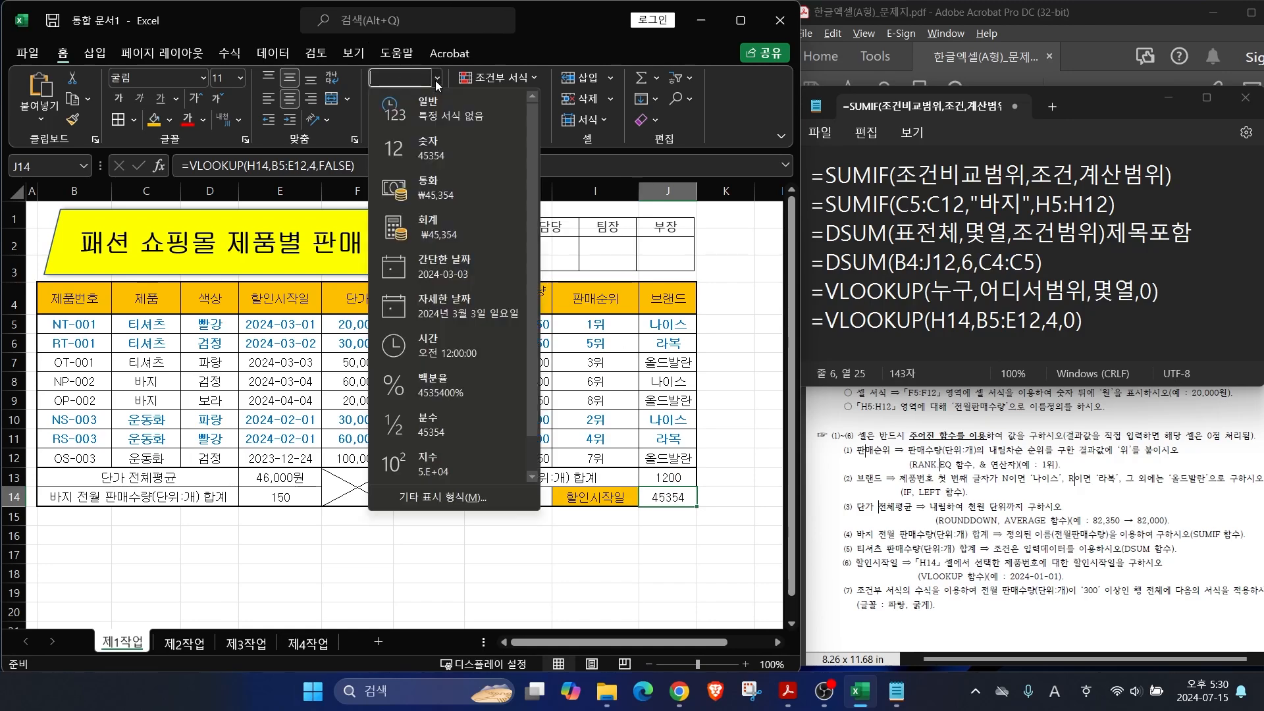
click(436, 271)
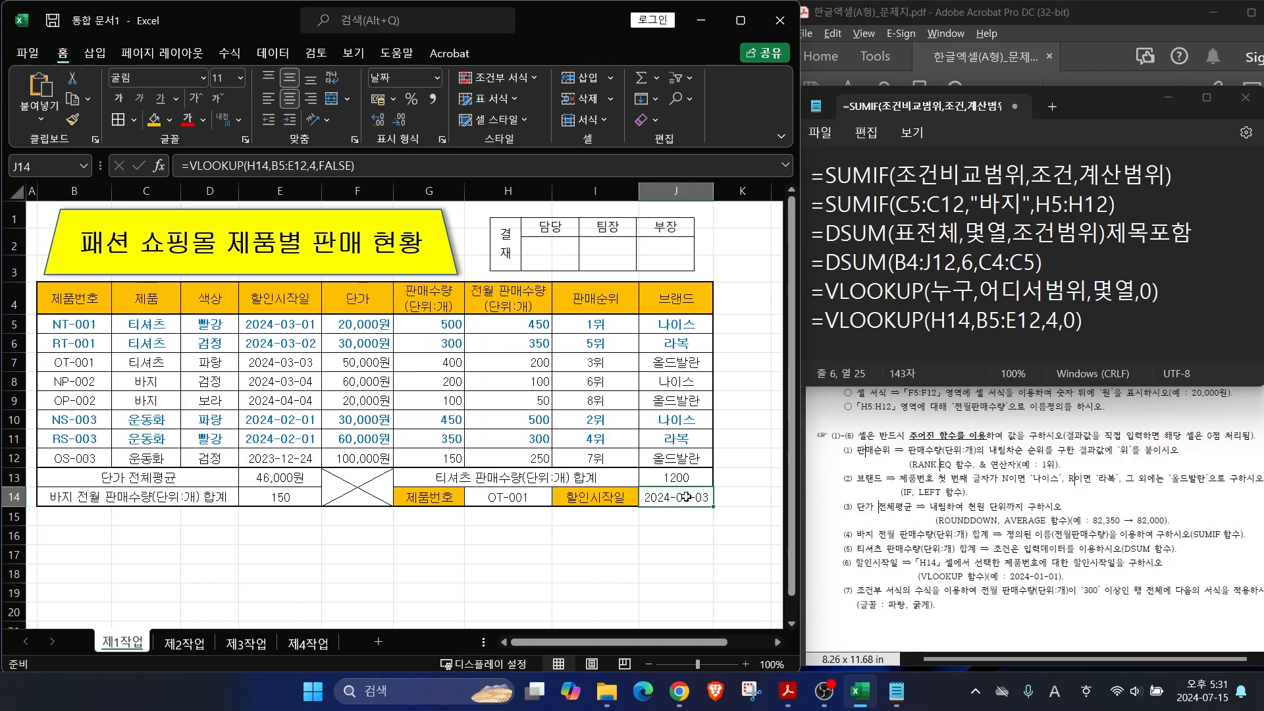
drag(475, 509, 545, 503)
mouse_move(38, 371)
mouse_down()
mouse_move(324, 374)
mouse_move(366, 308)
mouse_up()
key(Escape)
Step: Save a copy into the ITQ folder, named with the candidate's exam number and Korean name
click(836, 469)
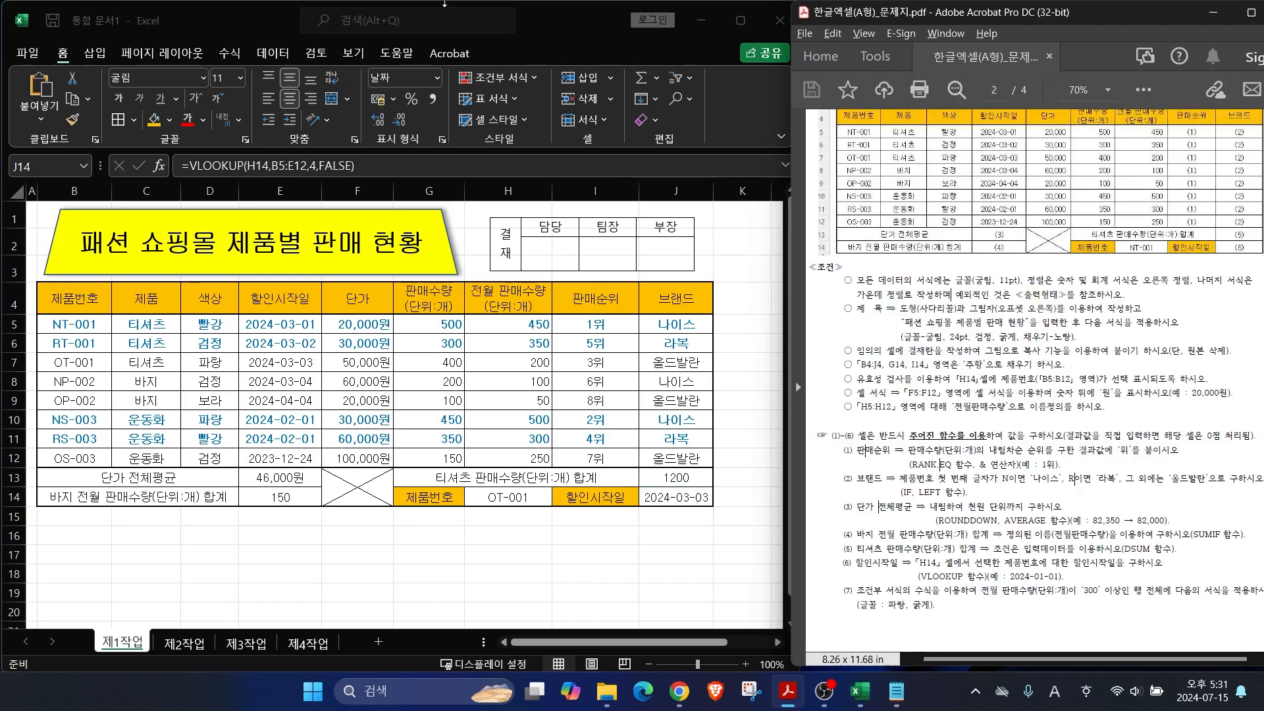
click(26, 56)
click(27, 56)
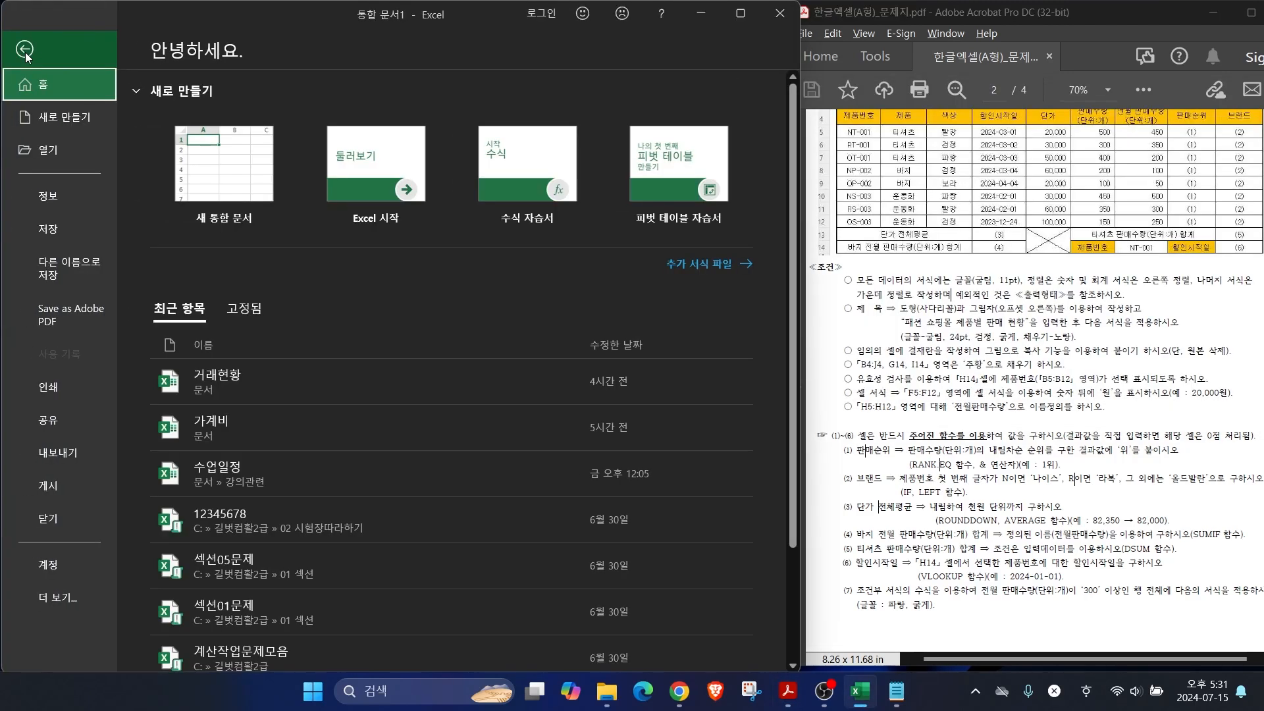
click(52, 266)
click(191, 278)
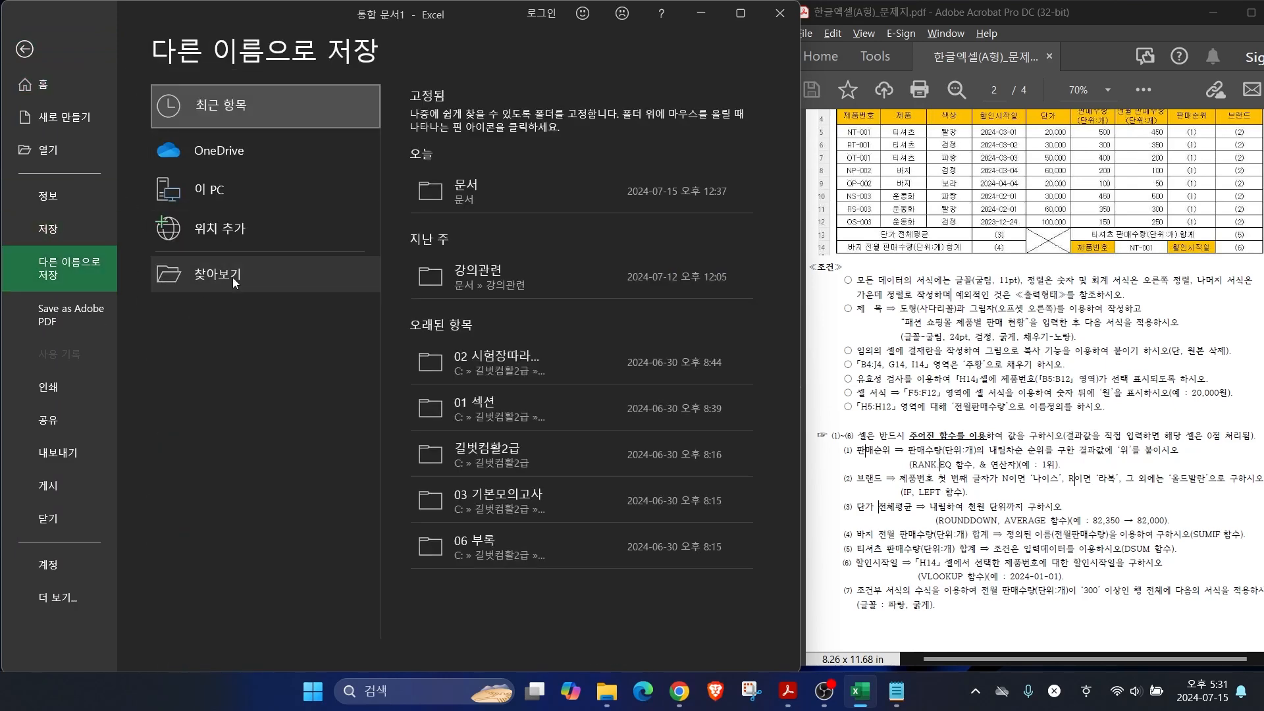
double_click(186, 204)
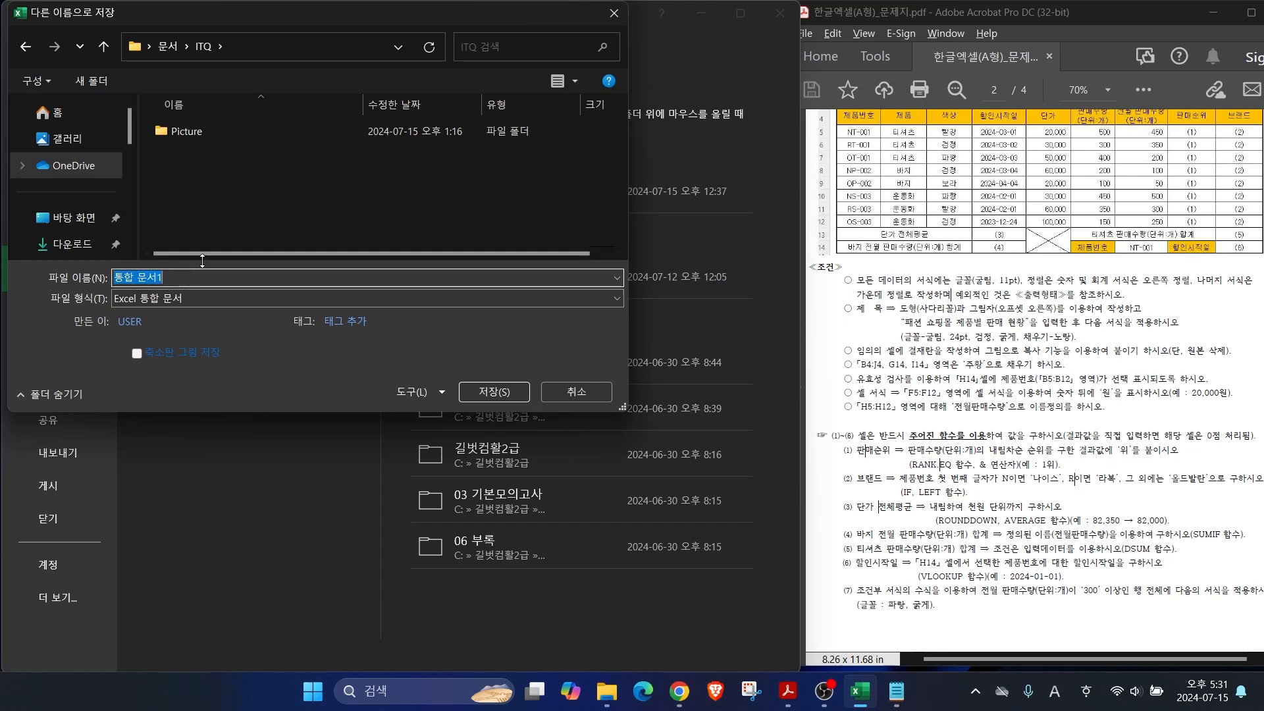
text(1234-Q)
key(Hangul)
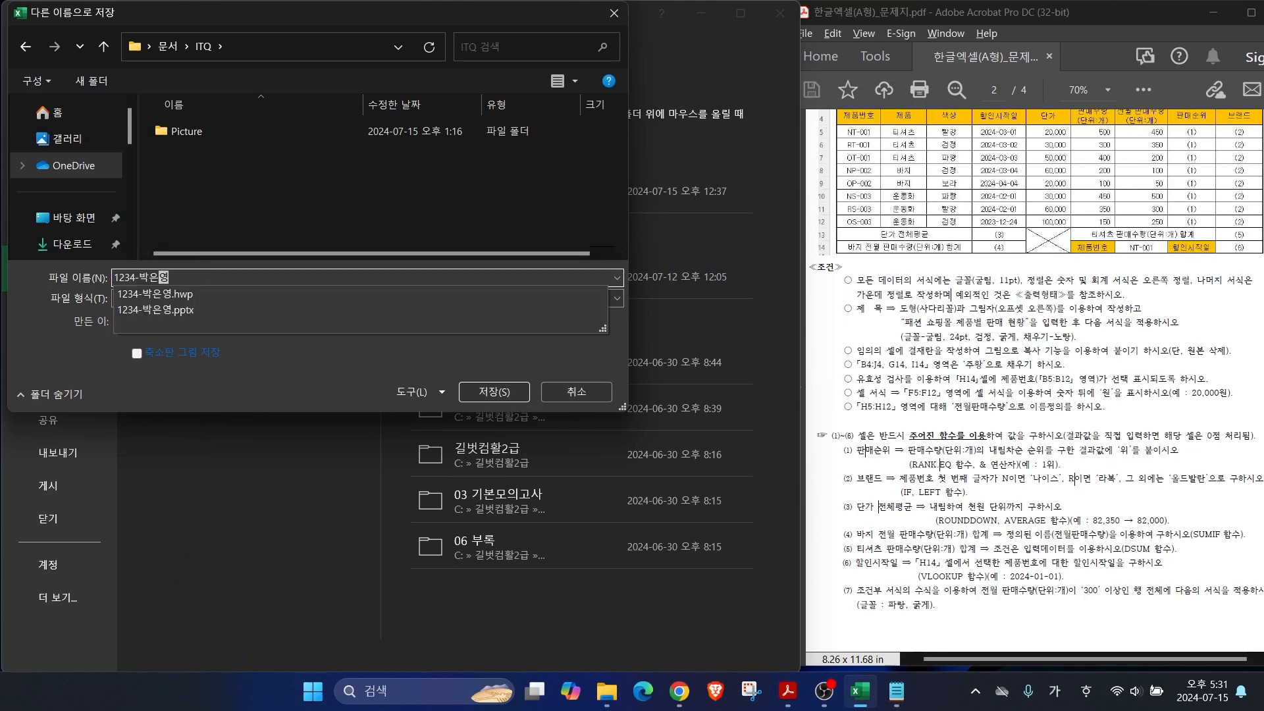
key(Return)
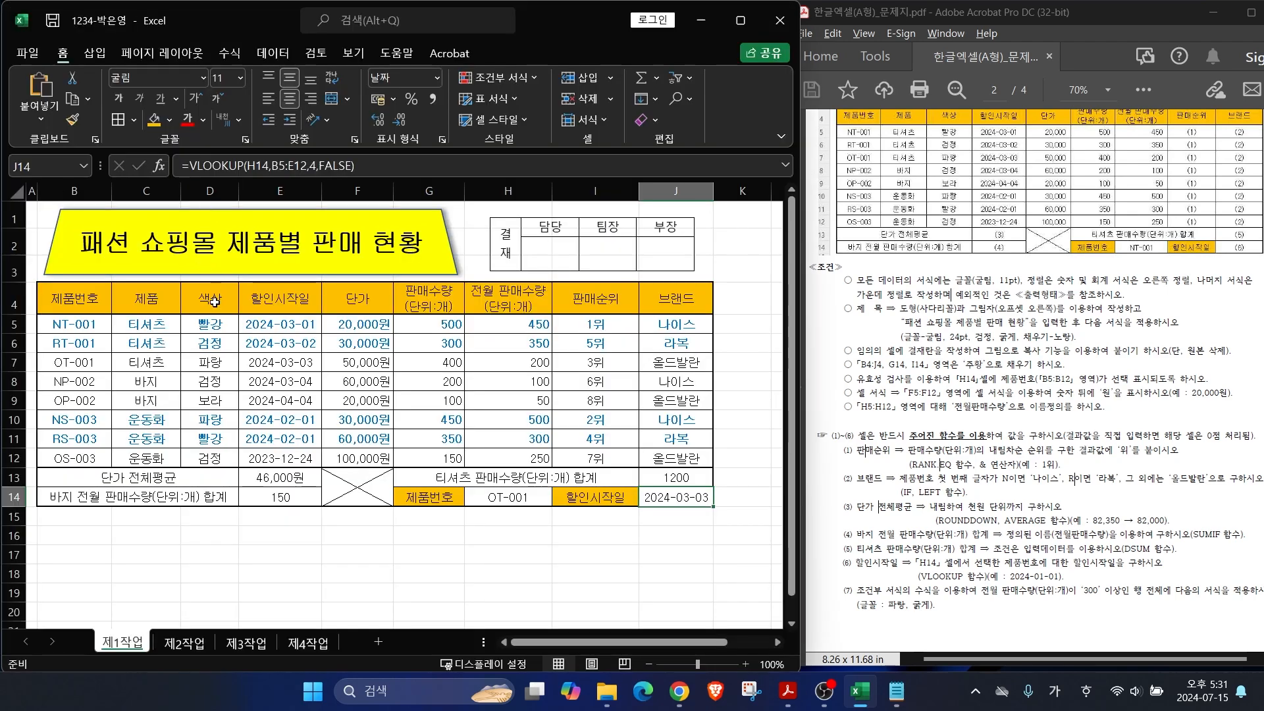